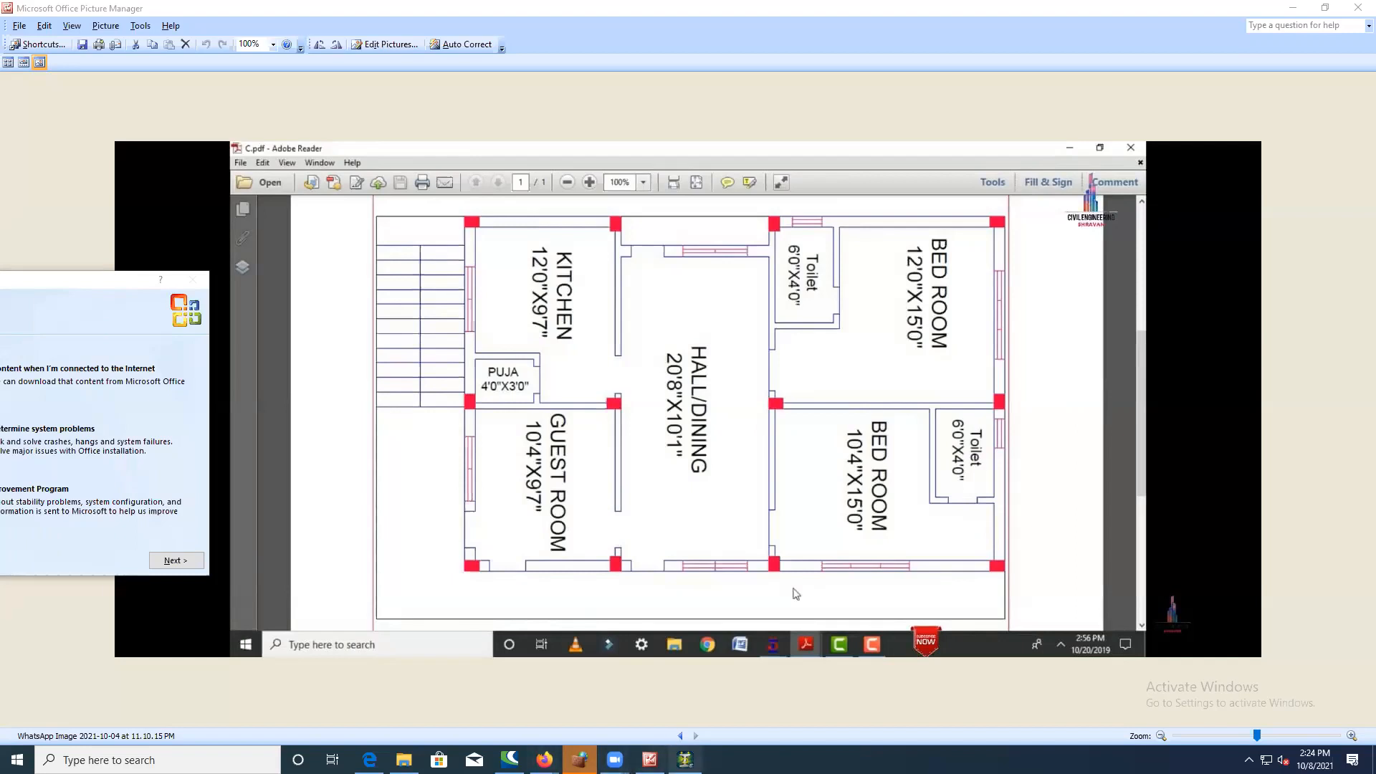
- Switch to STAAD.Pro and start a new Space model with the file name "rcc project"
{"action": "mouse_move", "coordinate": [684, 759]}
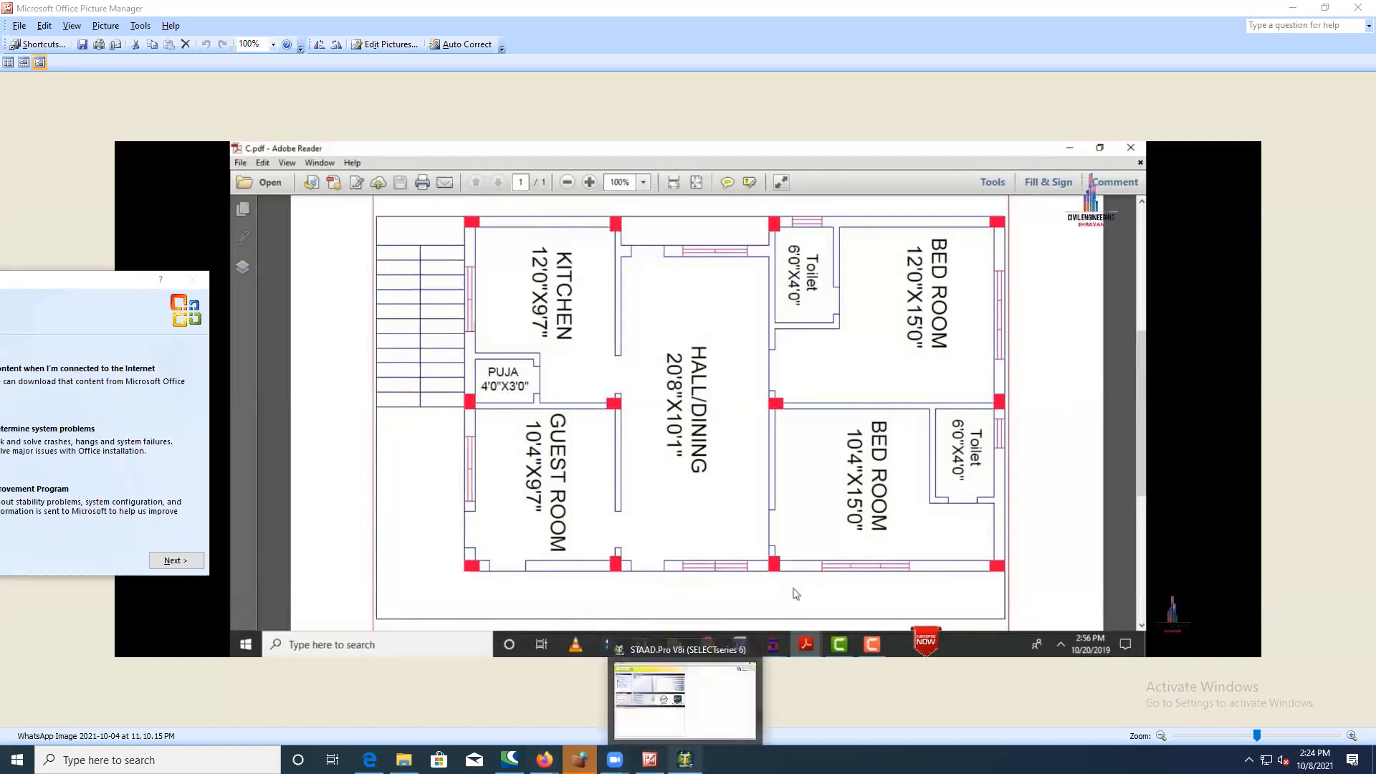
{"action": "left_click", "coordinate": [678, 722]}
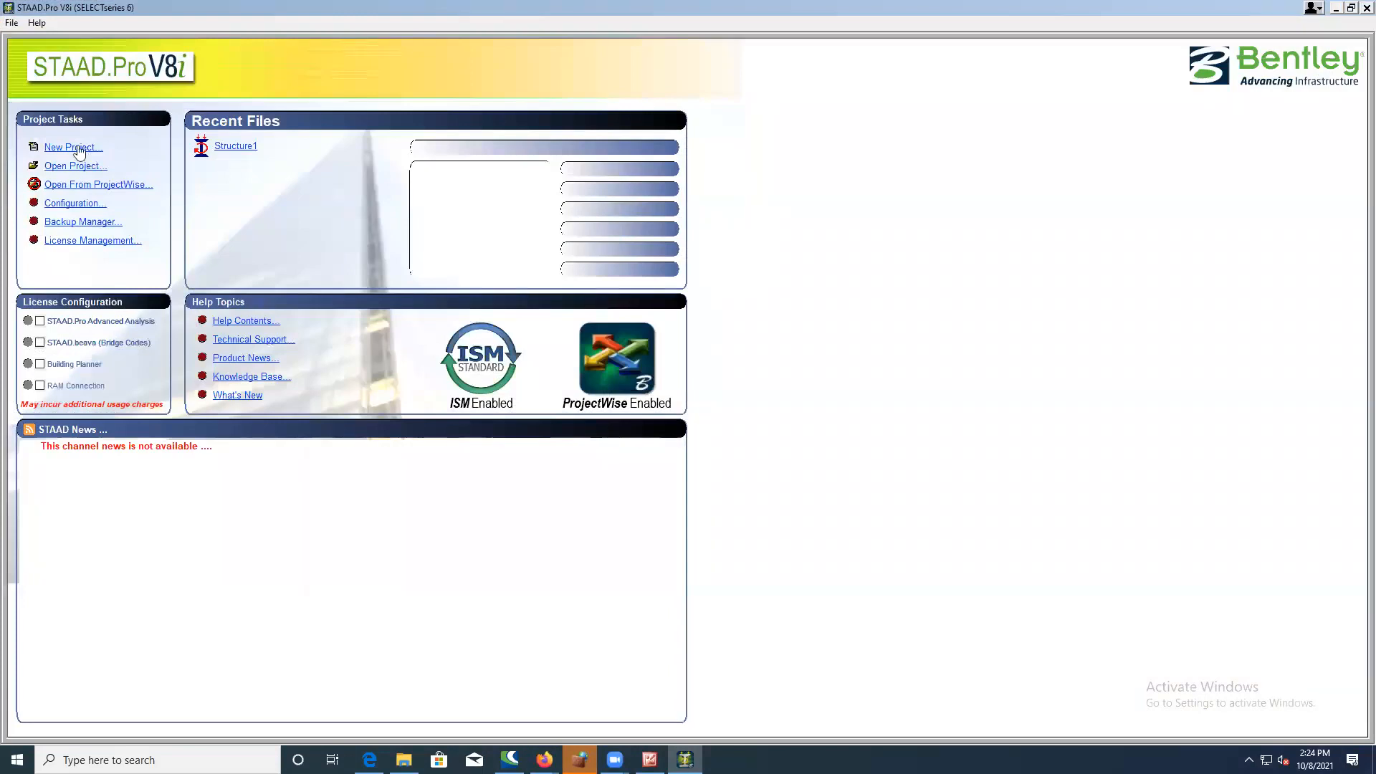
{"action": "left_click", "coordinate": [56, 150]}
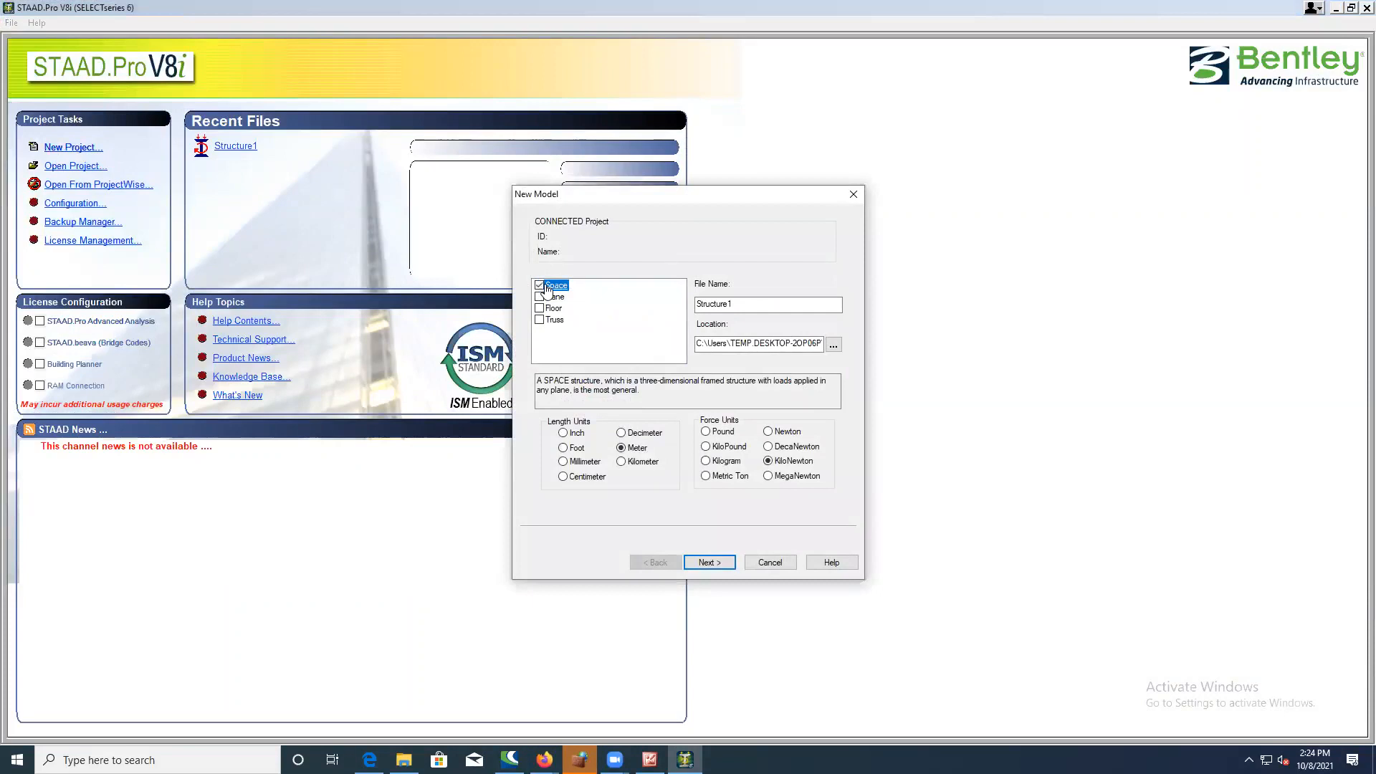
{"action": "left_click_drag", "start_coordinate": [665, 189], "coordinate": [552, 113]}
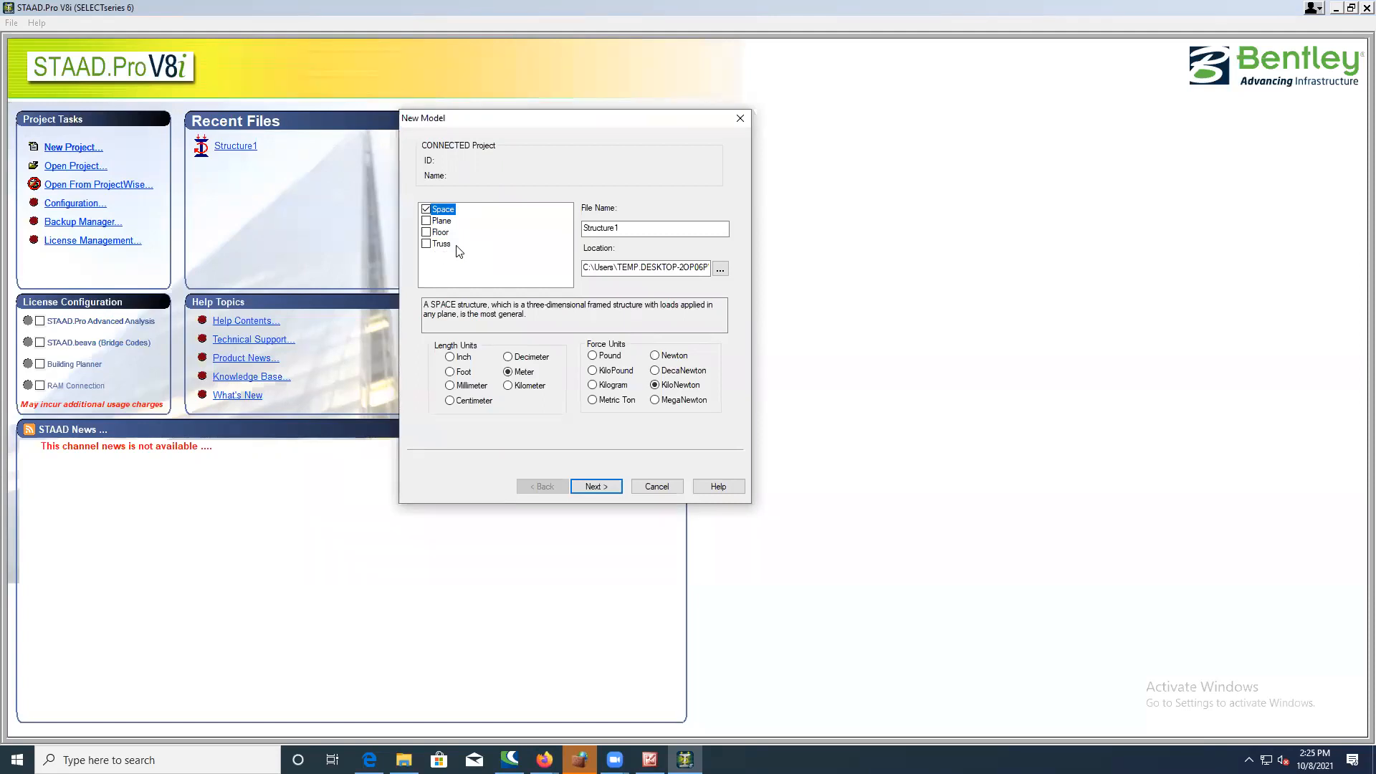
{"action": "key", "text": "Tab"}
{"action": "type", "text": "rcc project"}
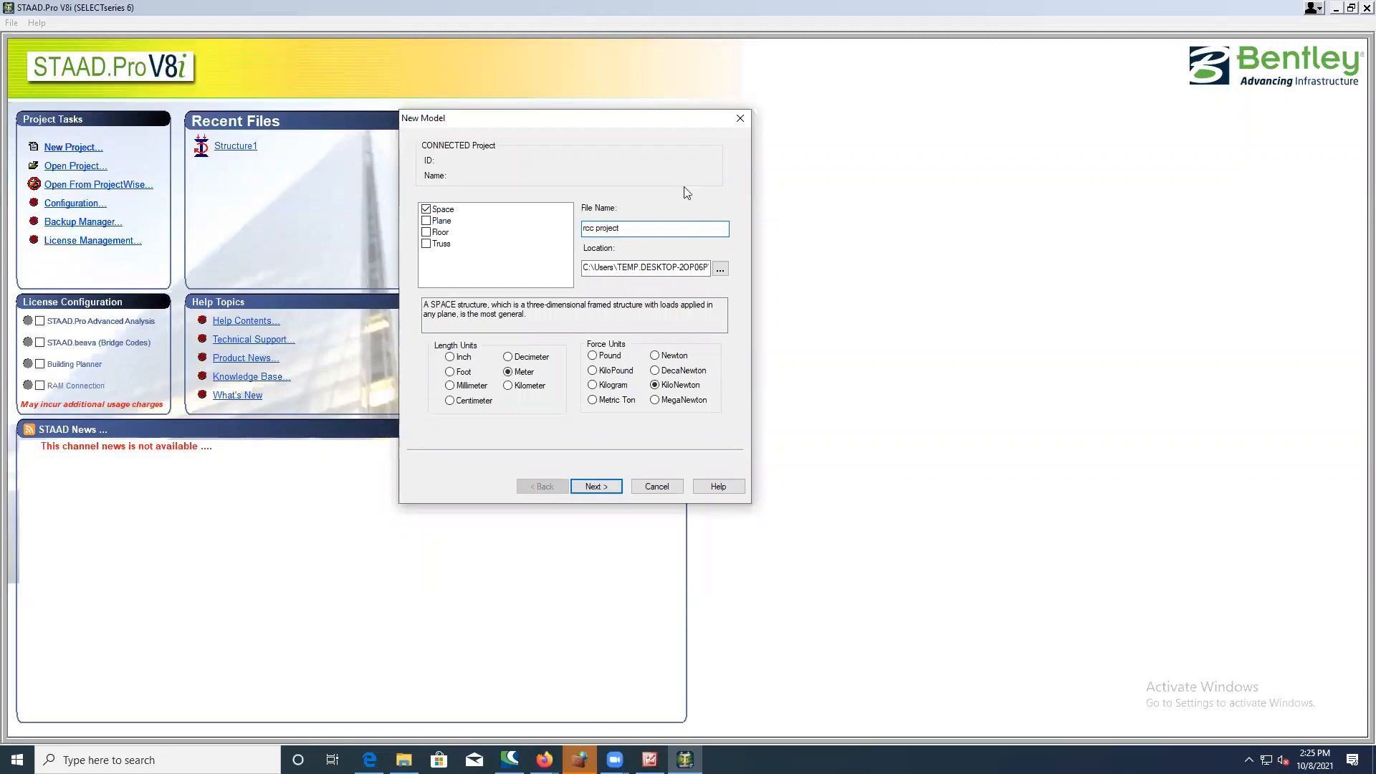
- Save the model in the desktop's rcc project folder and create it in meters and kilonewtons with Add Beam as the starting mode
{"action": "left_click", "coordinate": [720, 269]}
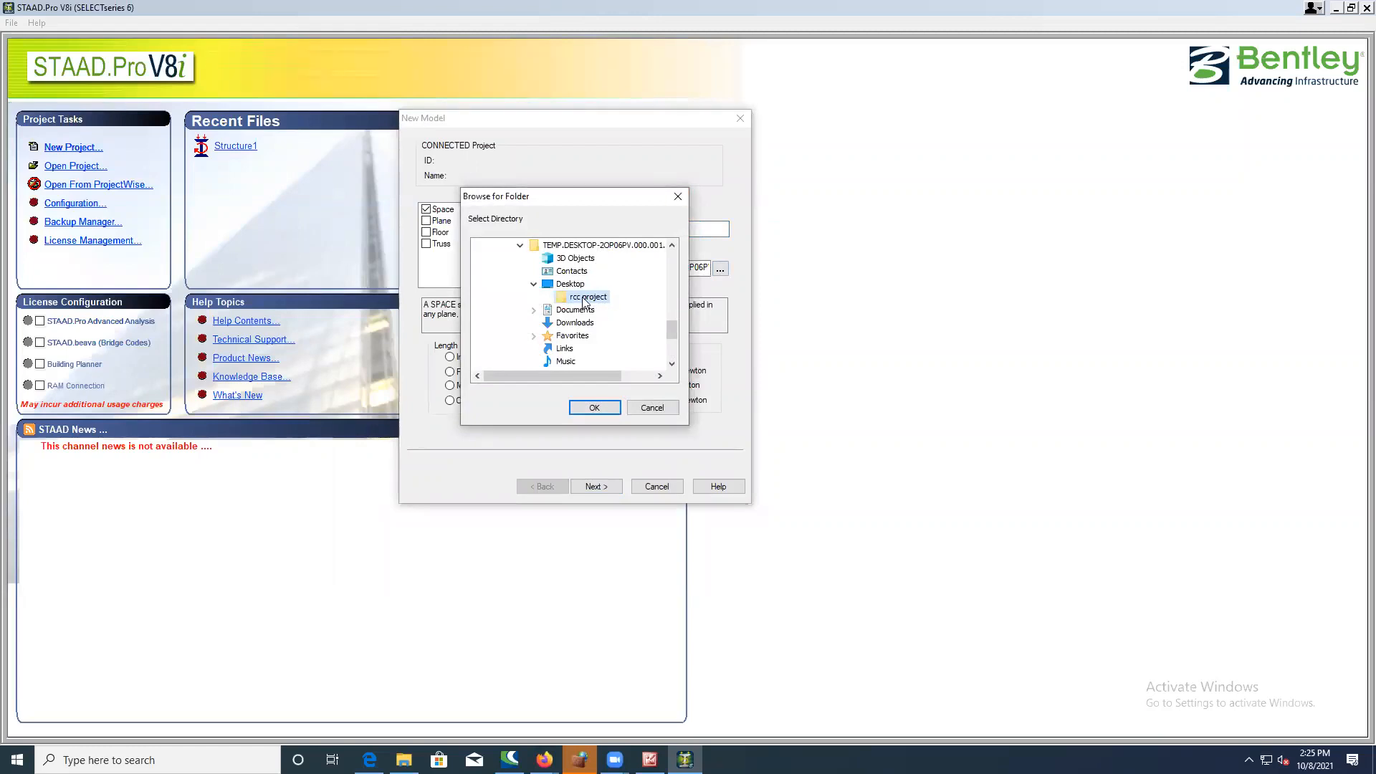
{"action": "left_click", "coordinate": [593, 408]}
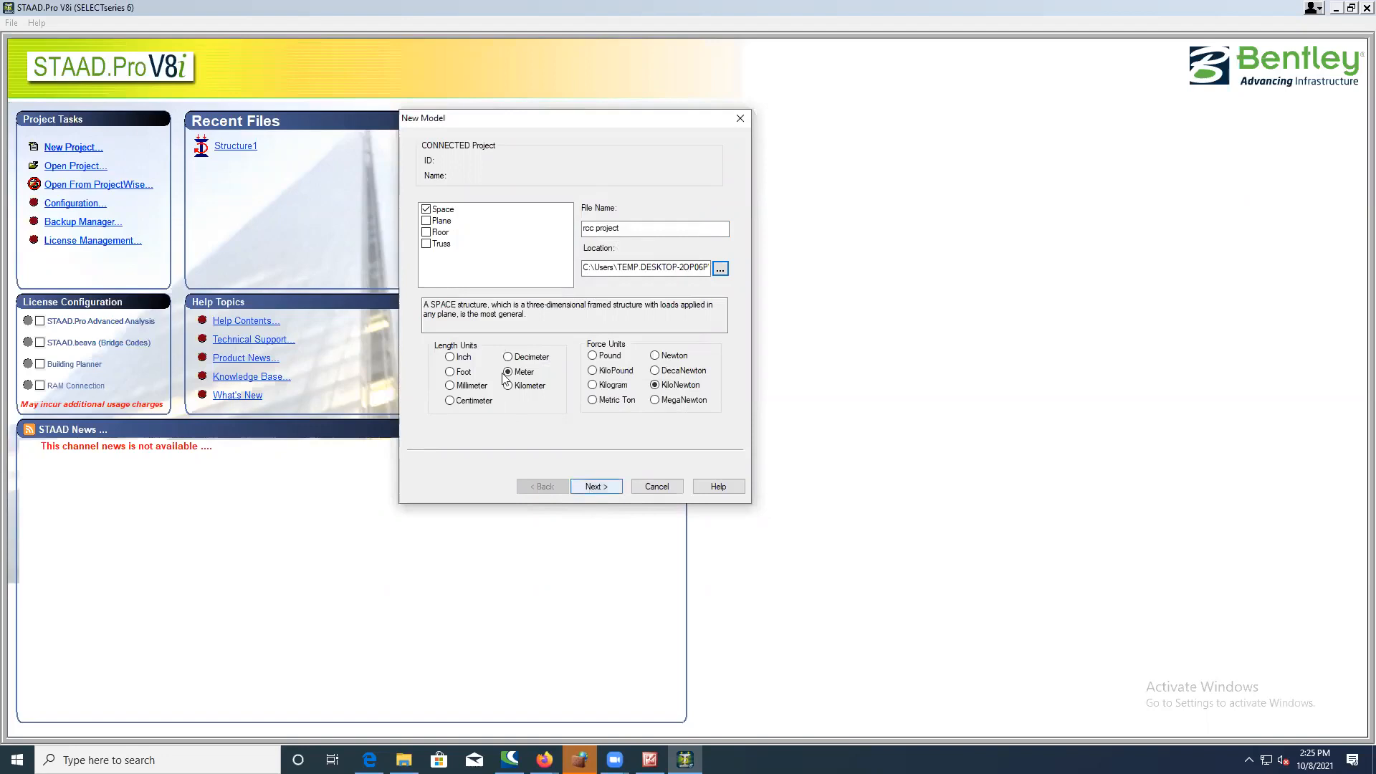
{"action": "left_click", "coordinate": [582, 491]}
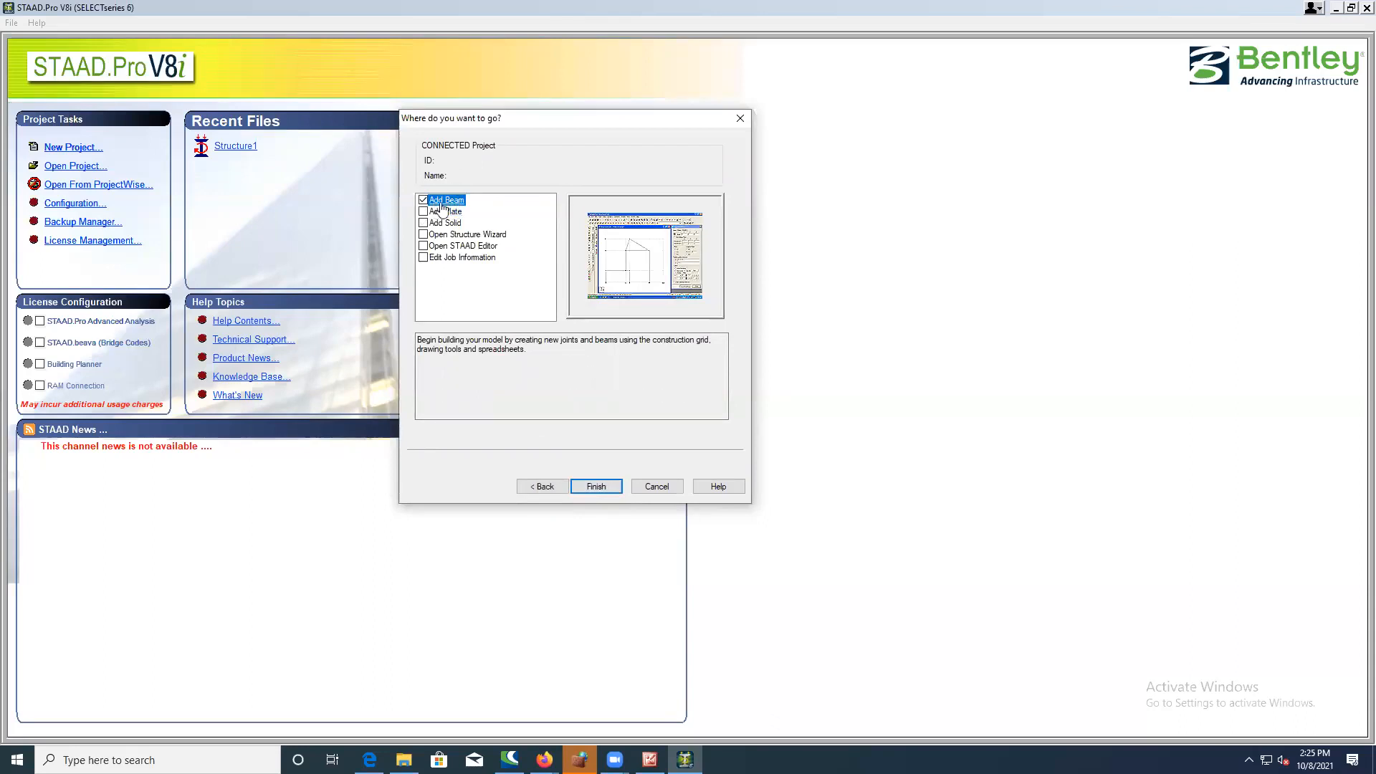
{"action": "left_click", "coordinate": [595, 486]}
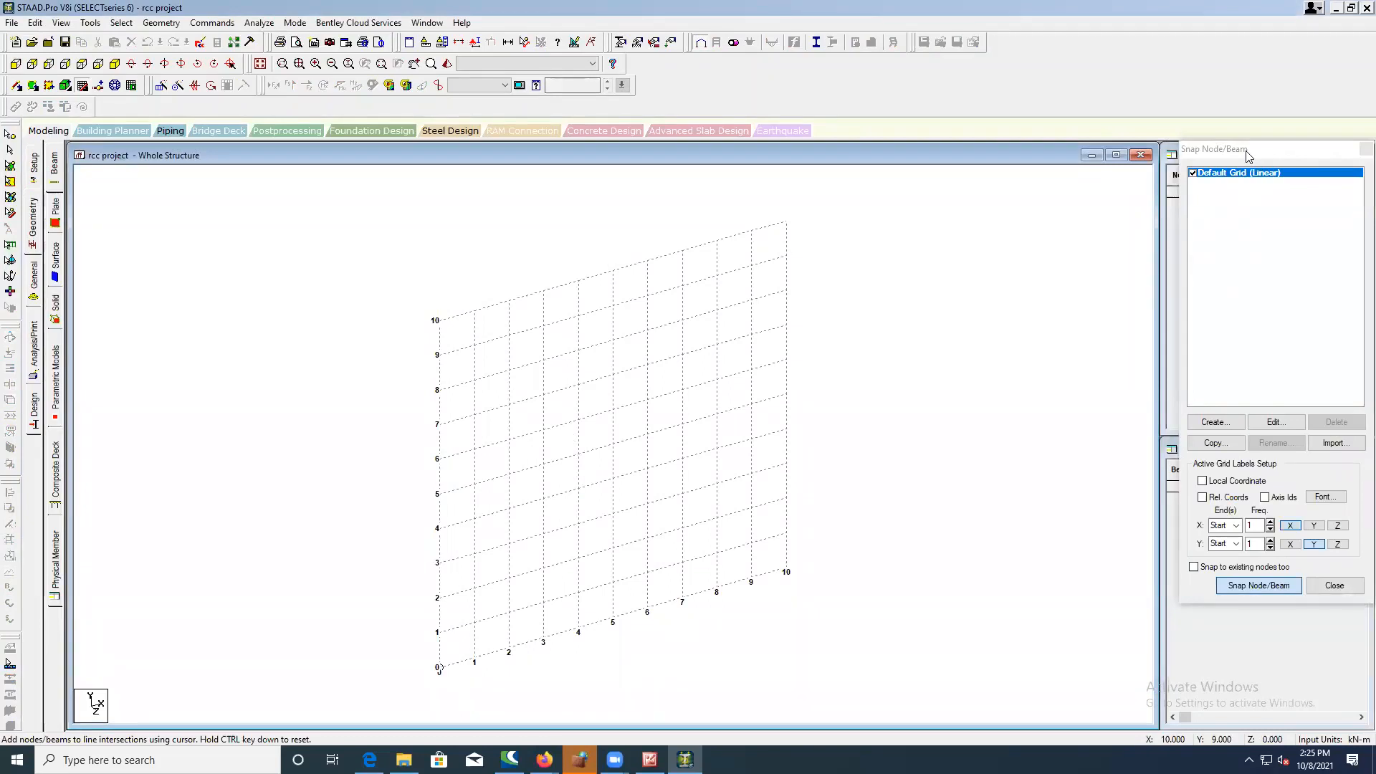
- Change the default linear grid's plane to X-Z
{"action": "left_click_drag", "start_coordinate": [1234, 152], "coordinate": [1007, 187]}
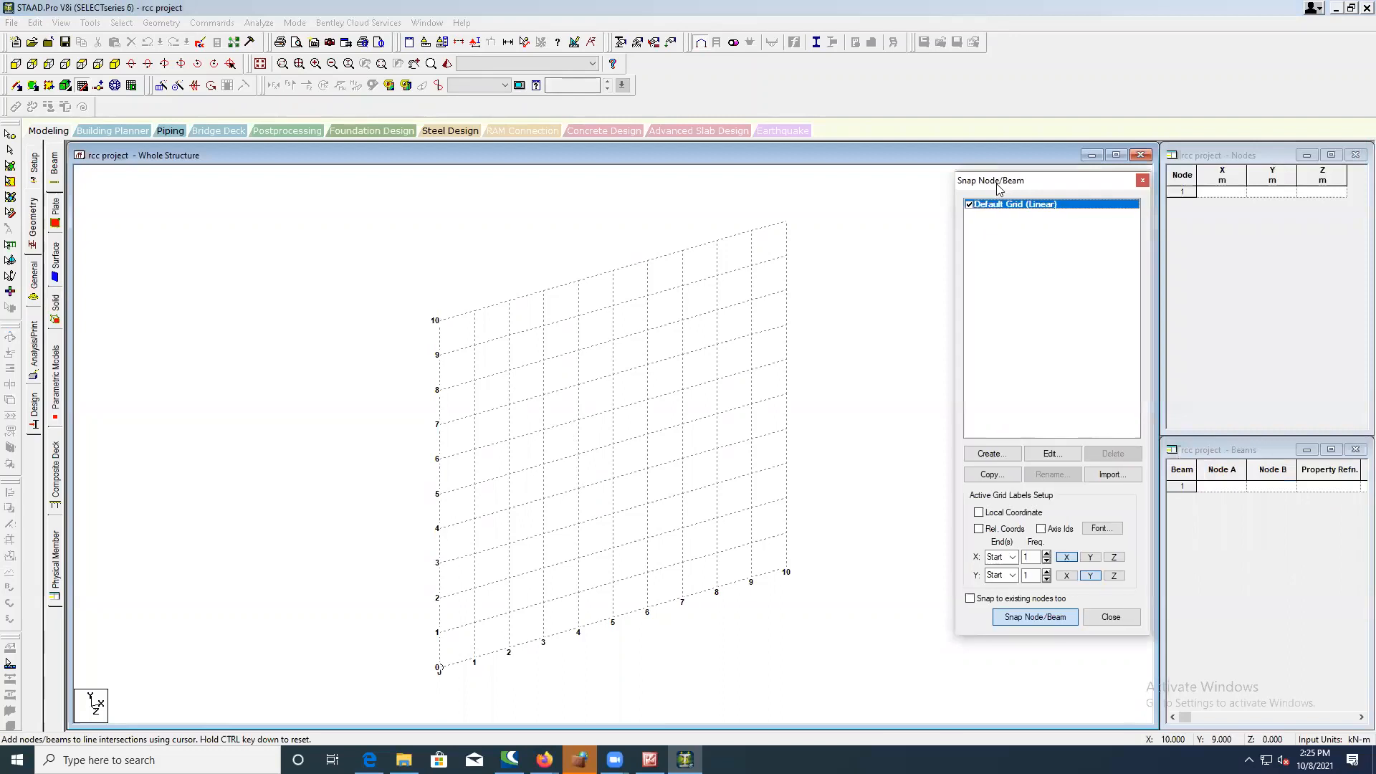
{"action": "left_click", "coordinate": [1050, 454]}
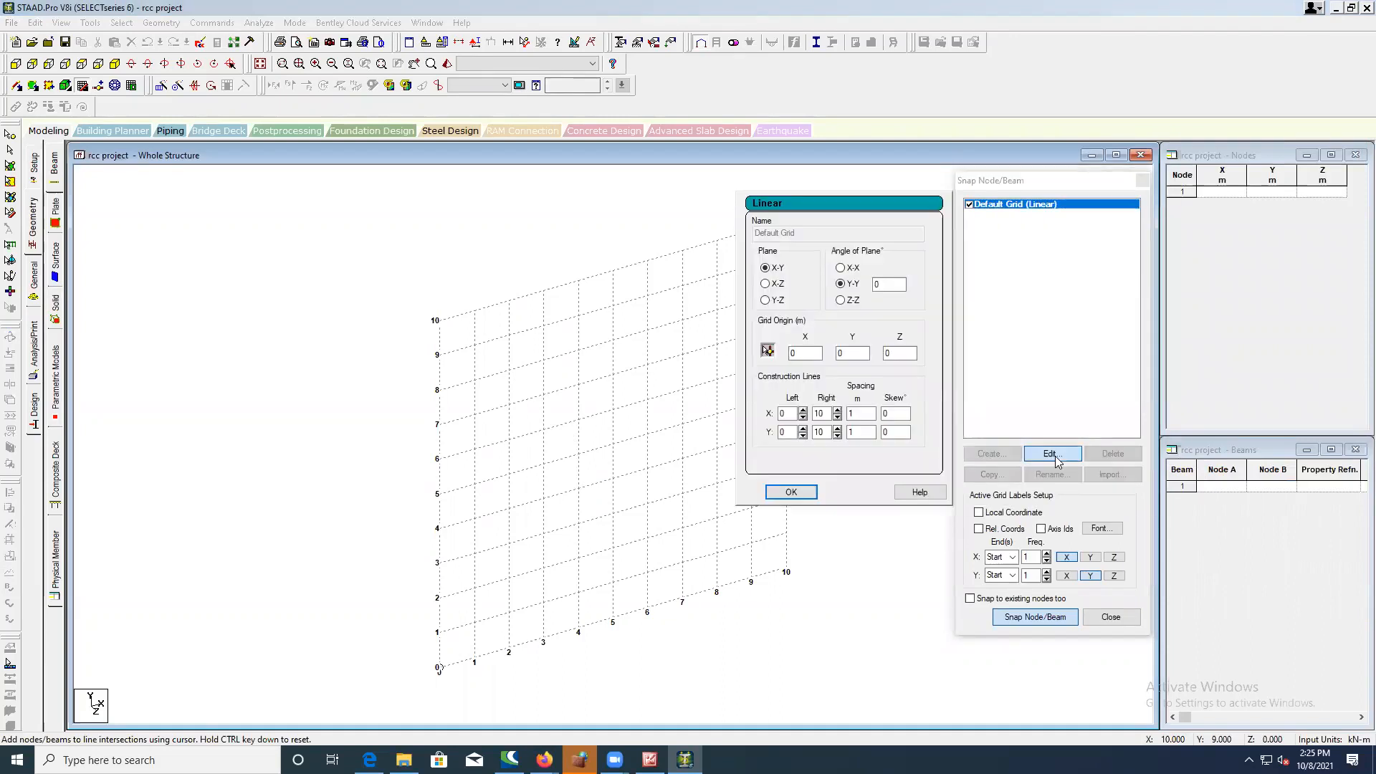
{"action": "left_click", "coordinate": [765, 284]}
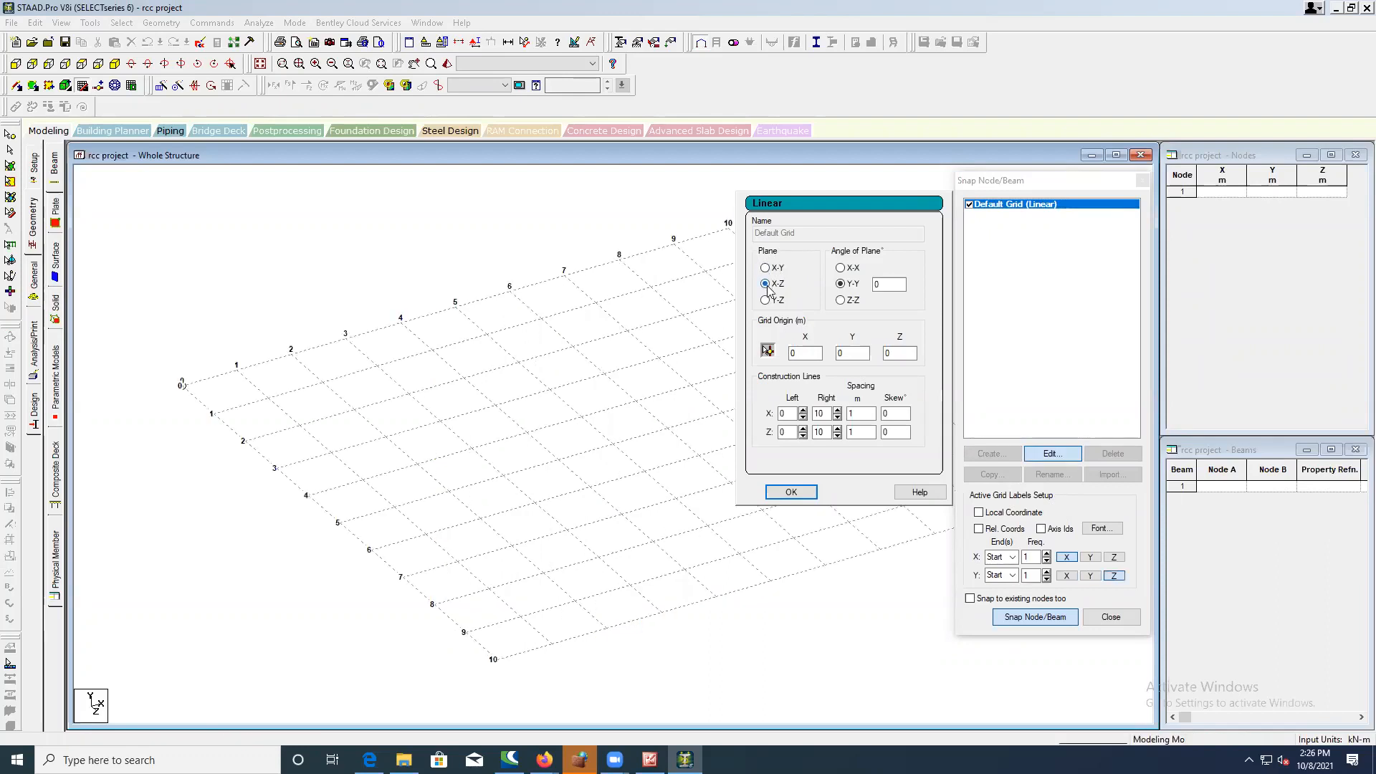
{"action": "left_click", "coordinate": [789, 494]}
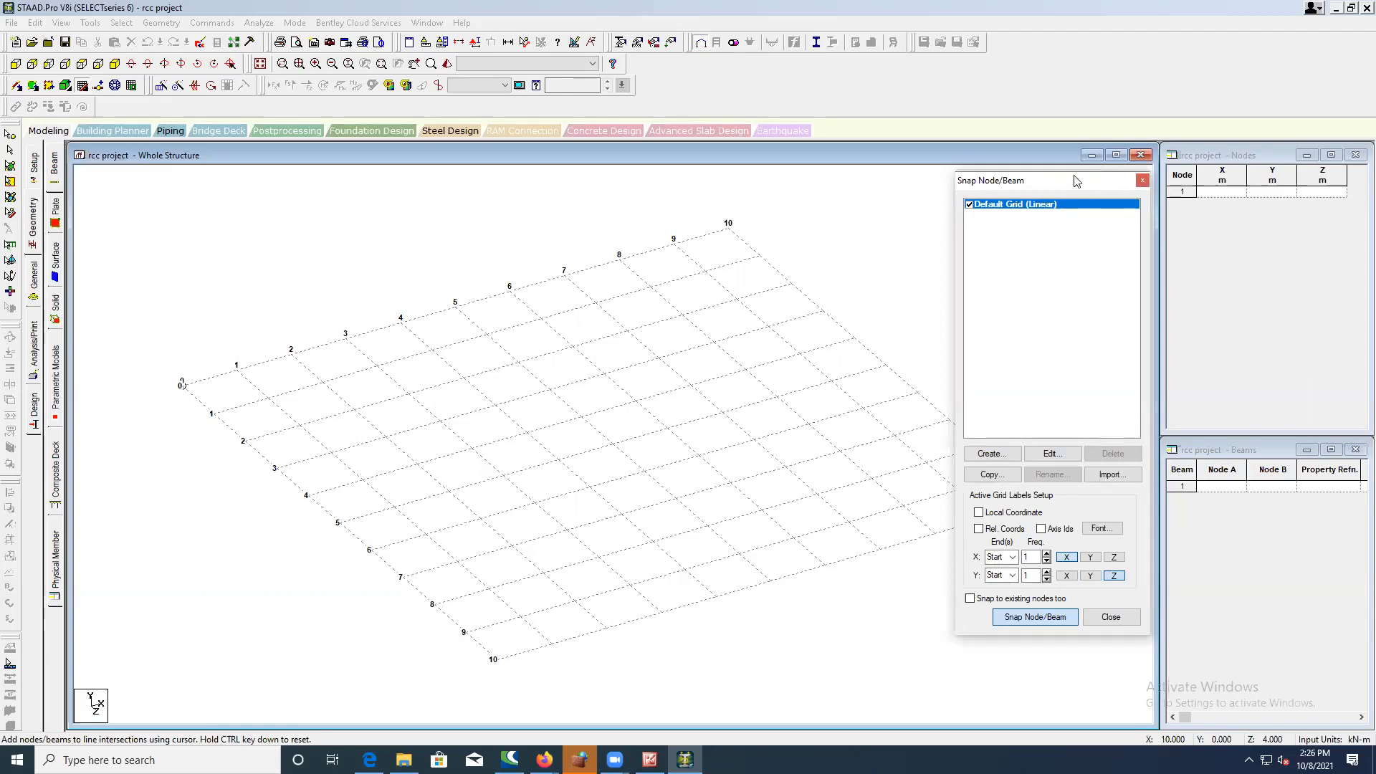
{"action": "left_click_drag", "start_coordinate": [1074, 187], "coordinate": [1056, 178]}
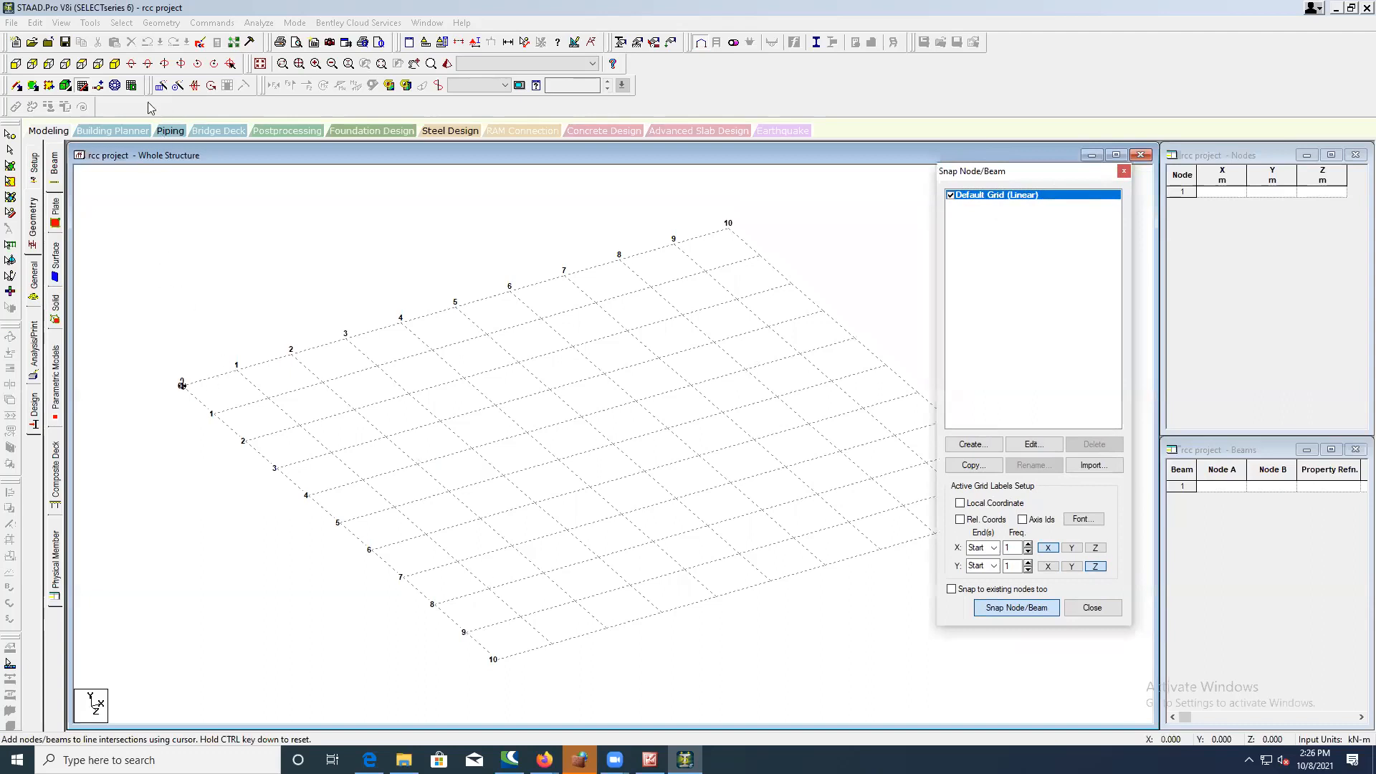
- Compare the grid from -Y, +Y and isometric directions, and set the view to -Y
{"action": "left_click", "coordinate": [100, 70]}
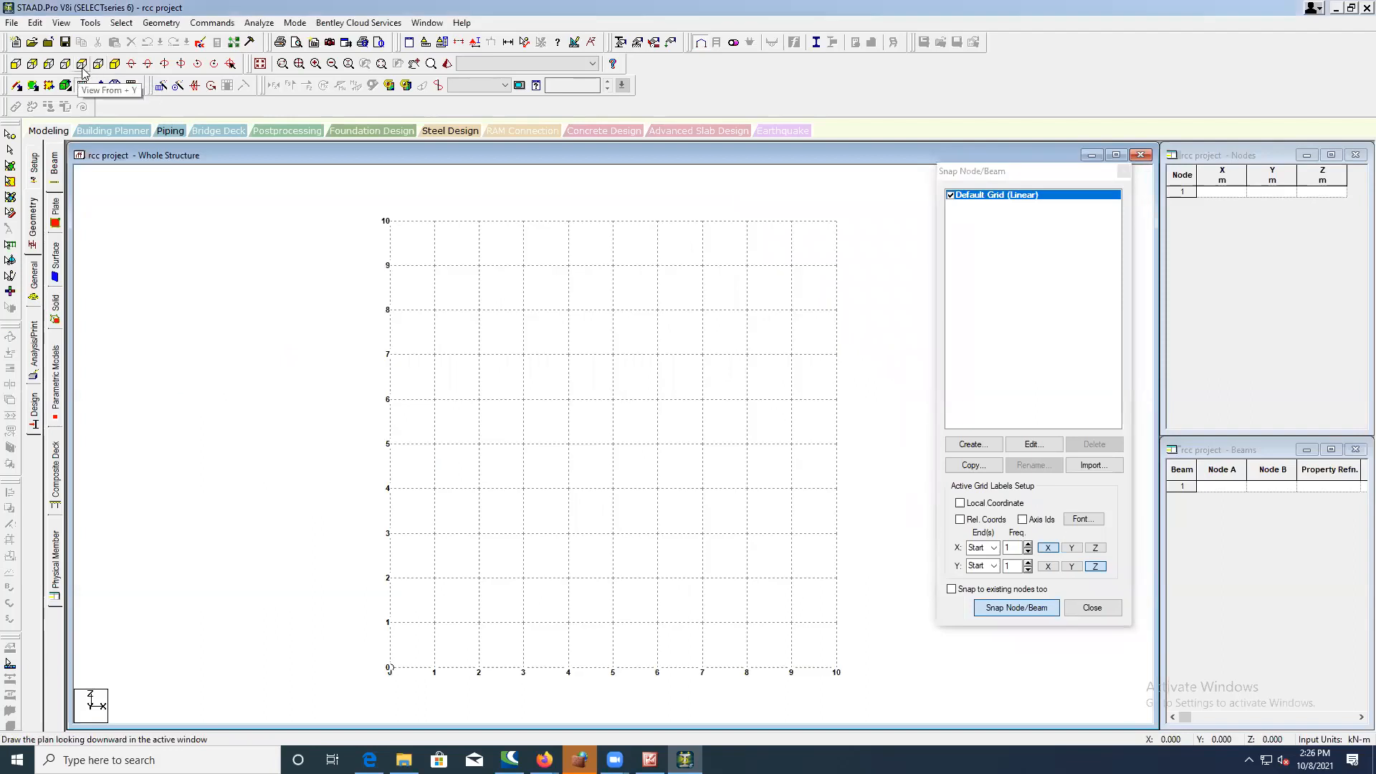
{"action": "left_click", "coordinate": [82, 68]}
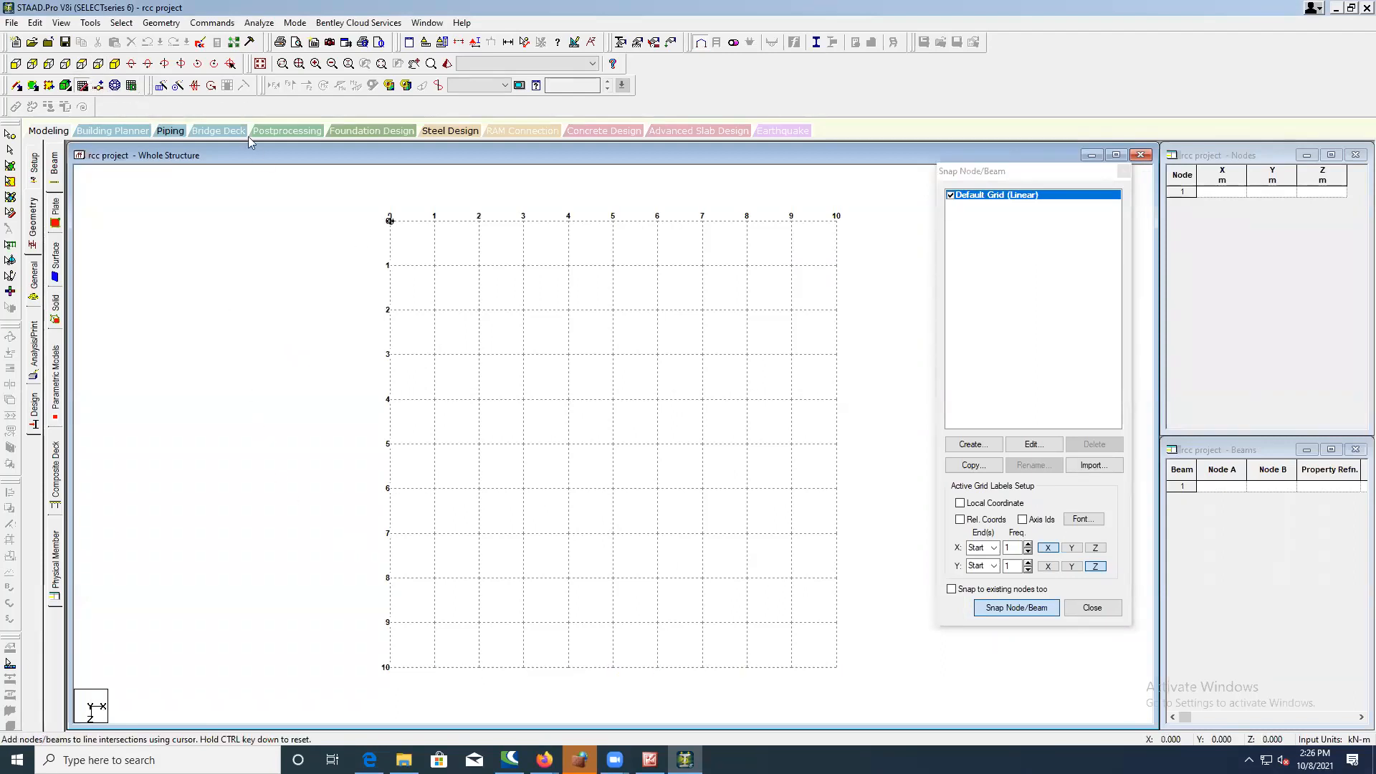
{"action": "left_click", "coordinate": [114, 66]}
{"action": "left_click", "coordinate": [99, 66]}
- Add node 1 at the origin (0, 0, 0) in the Nodes table
{"action": "left_click", "coordinate": [1236, 193]}
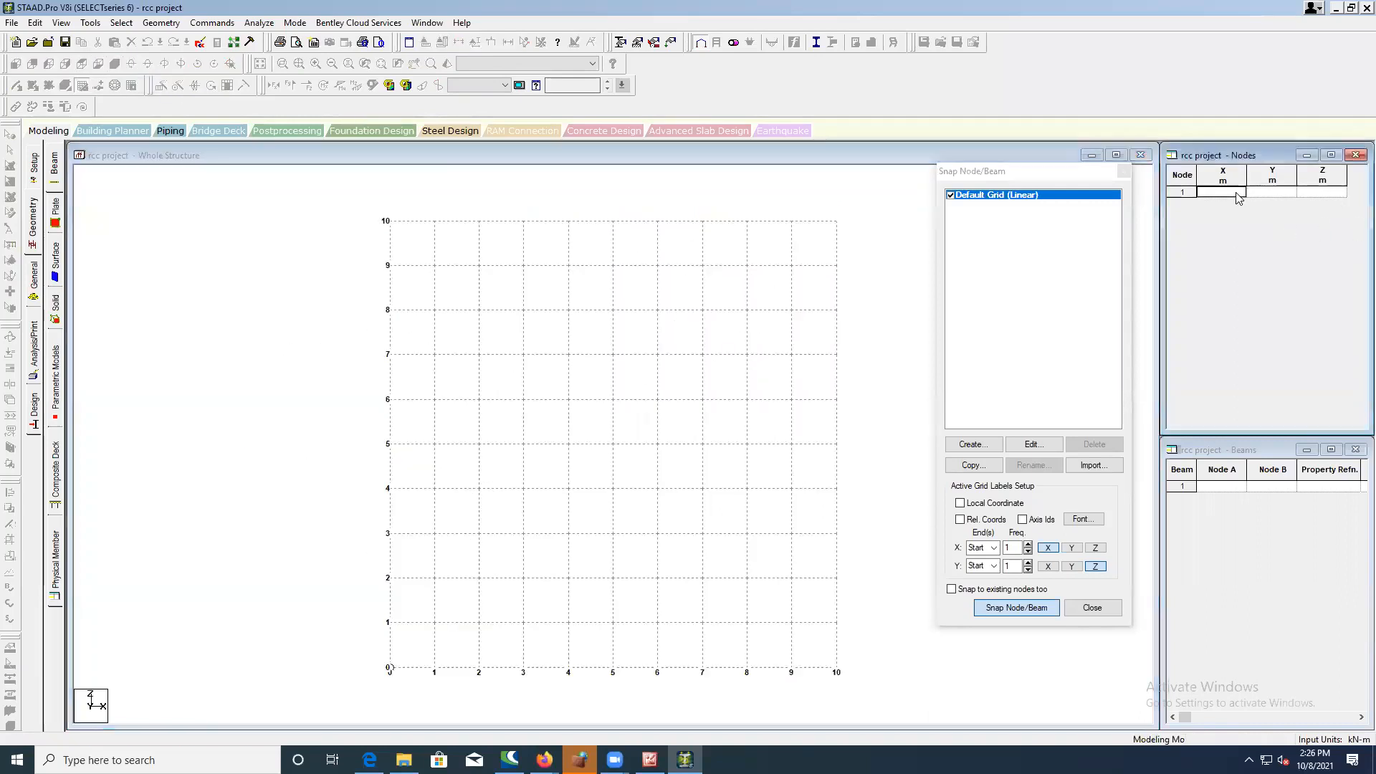
{"action": "type", "text": "0"}
{"action": "key", "text": "Return"}
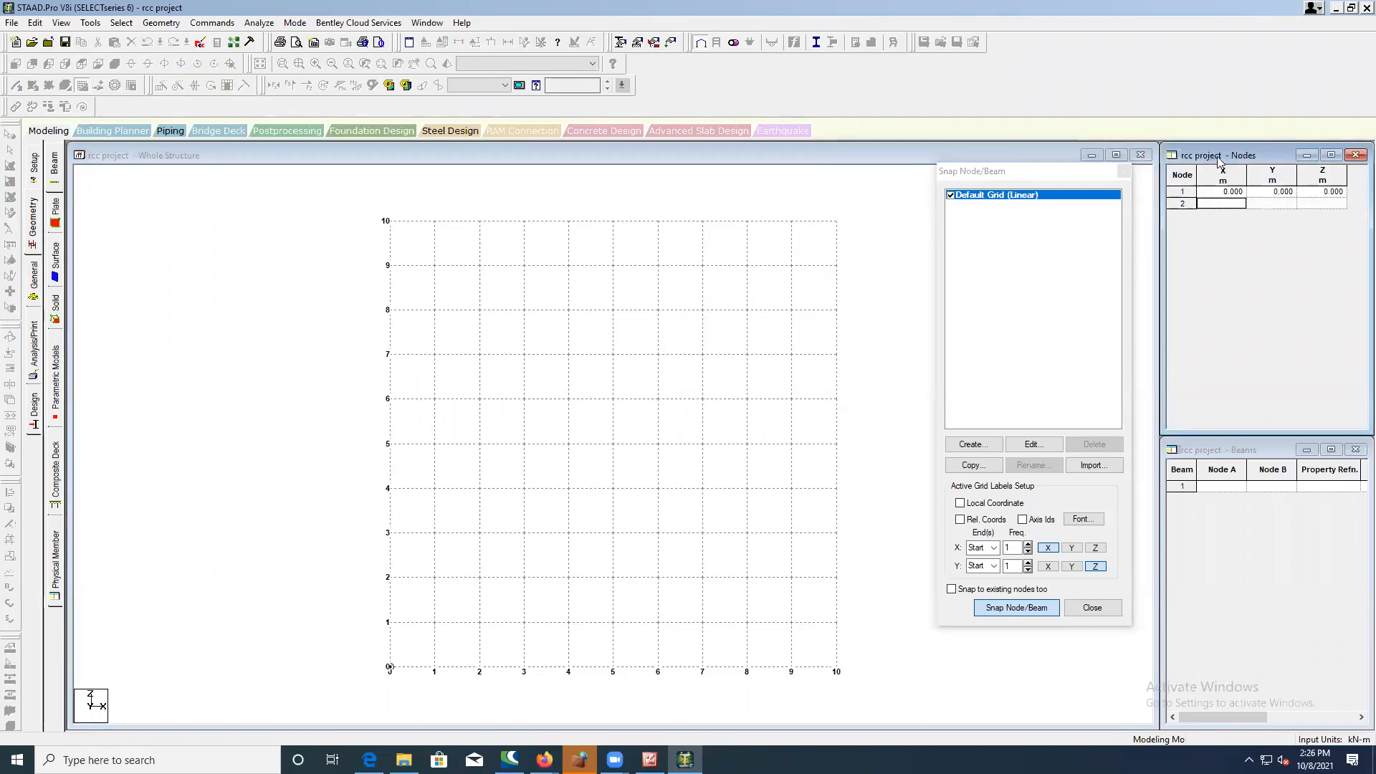
{"action": "left_click_drag", "start_coordinate": [1210, 156], "coordinate": [1202, 157]}
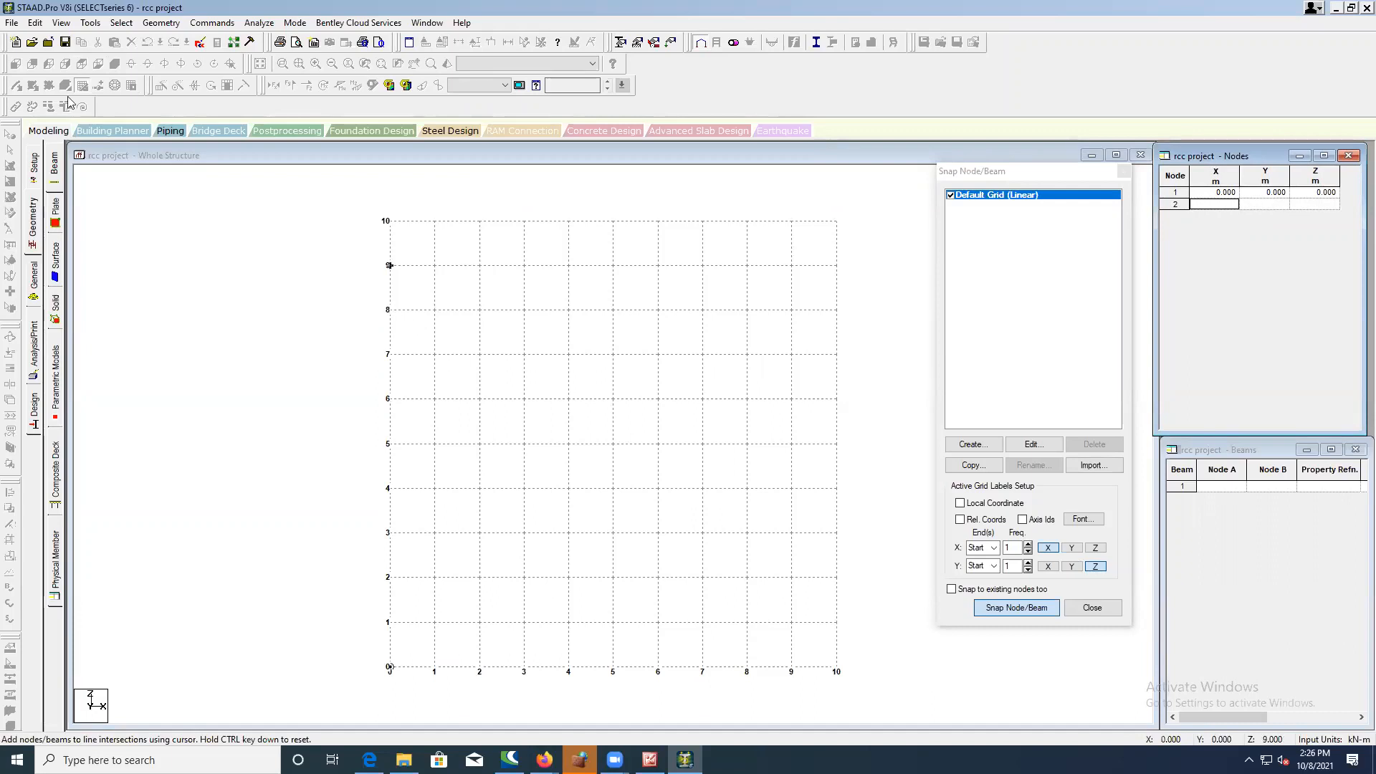
{"action": "left_click", "coordinate": [59, 127]}
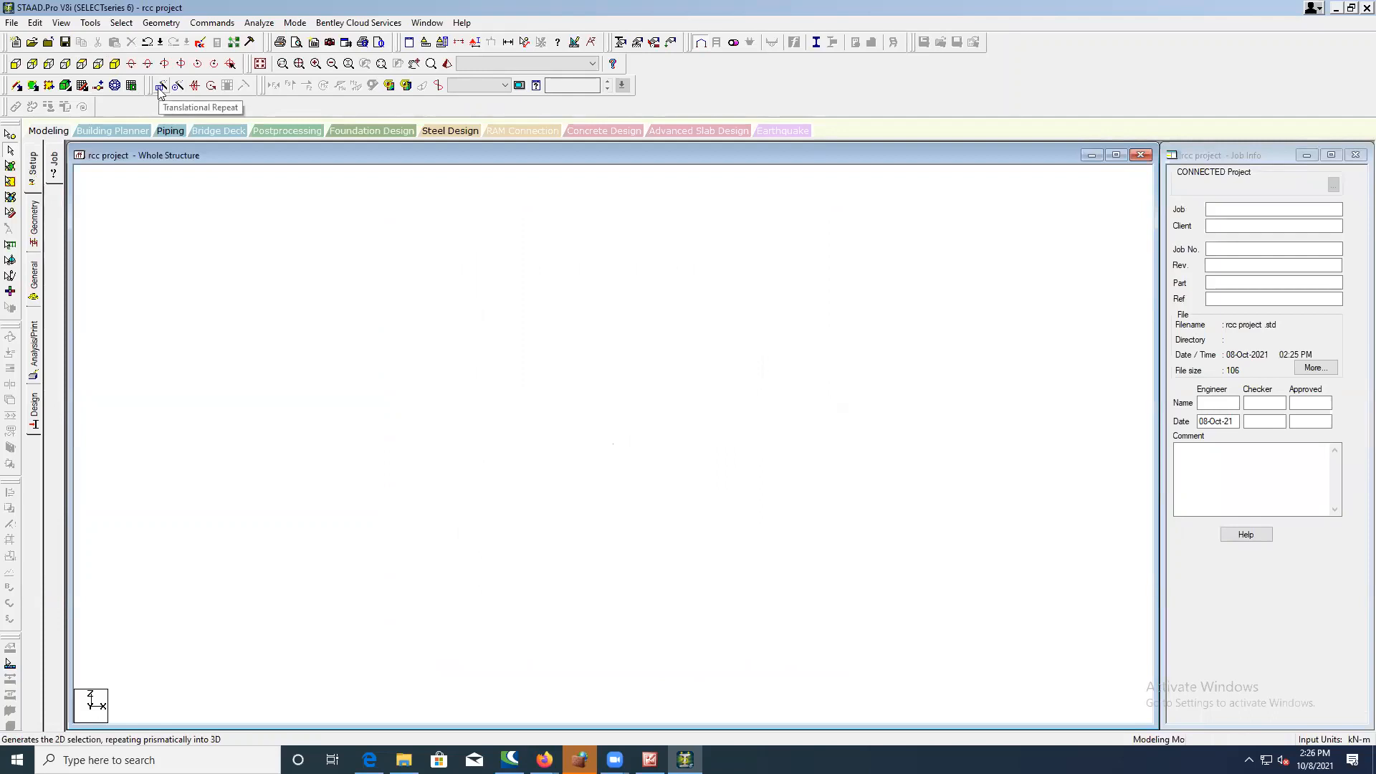
{"action": "left_click", "coordinate": [82, 86]}
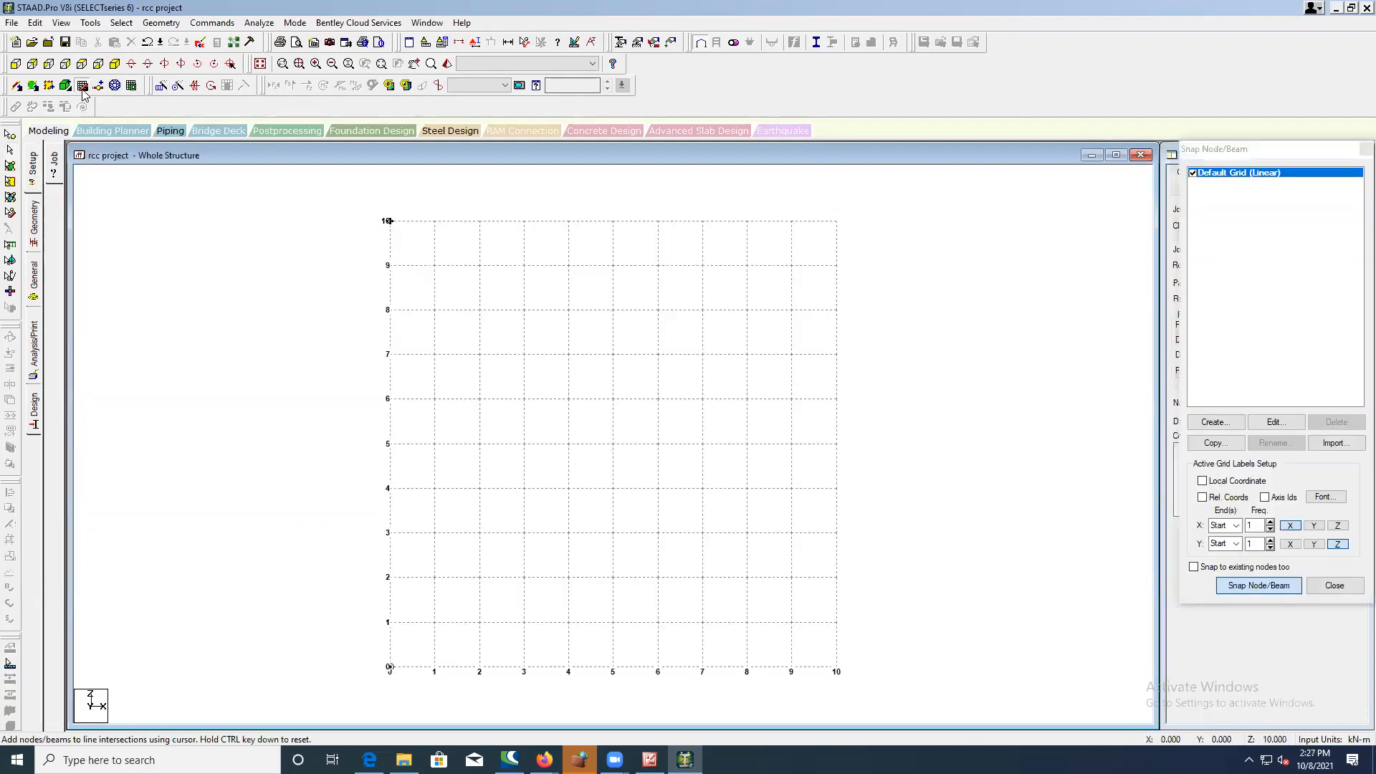
{"action": "left_click_drag", "start_coordinate": [1279, 155], "coordinate": [1143, 205]}
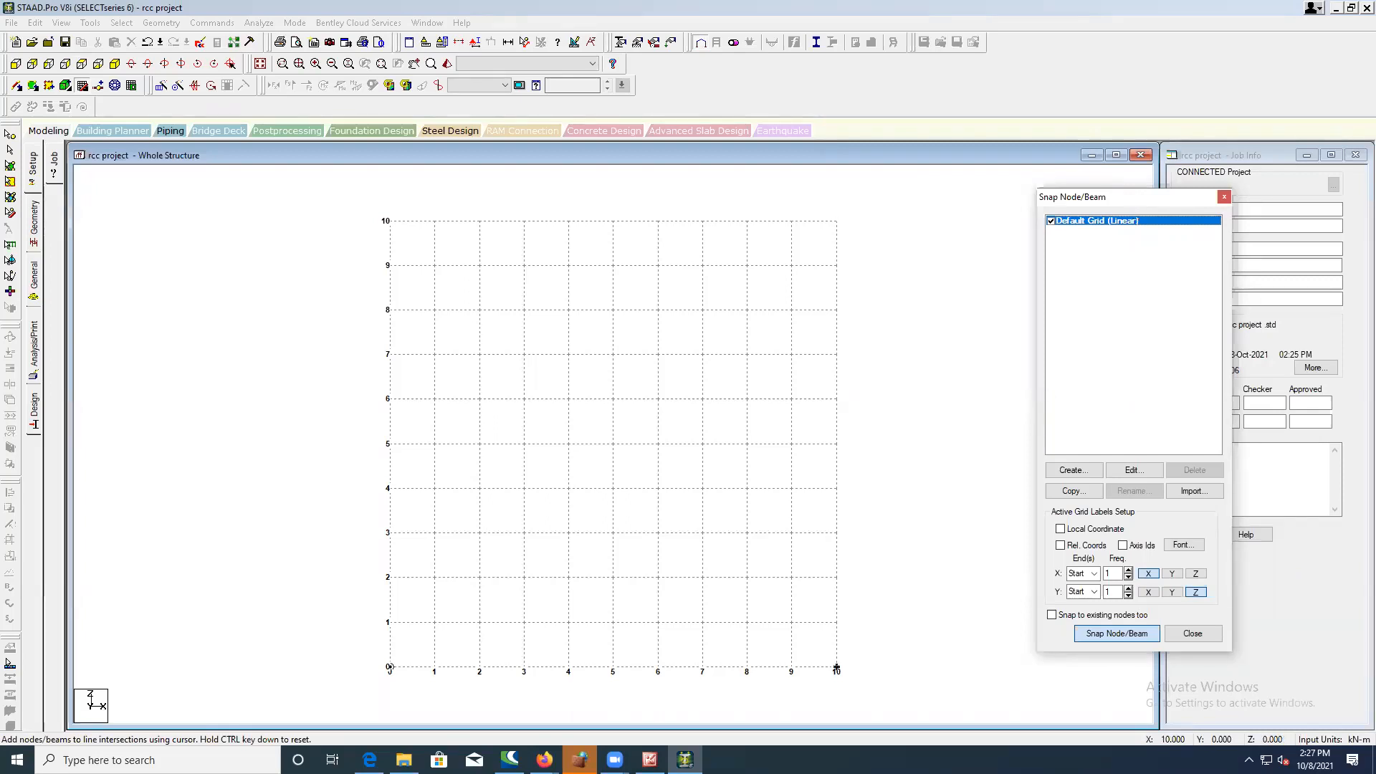
{"action": "left_click", "coordinate": [749, 657]}
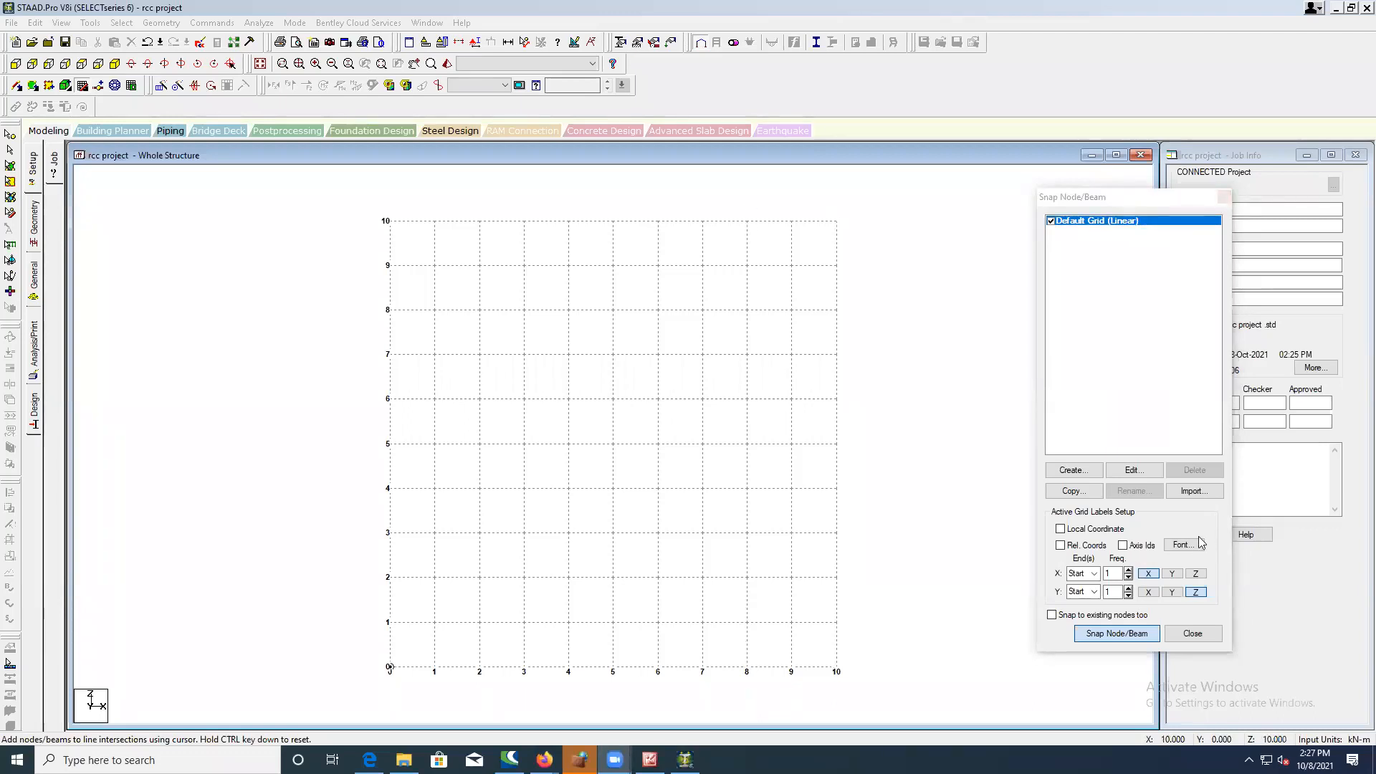
{"action": "left_click", "coordinate": [1109, 210]}
{"action": "left_click_drag", "start_coordinate": [1109, 208], "coordinate": [999, 208]}
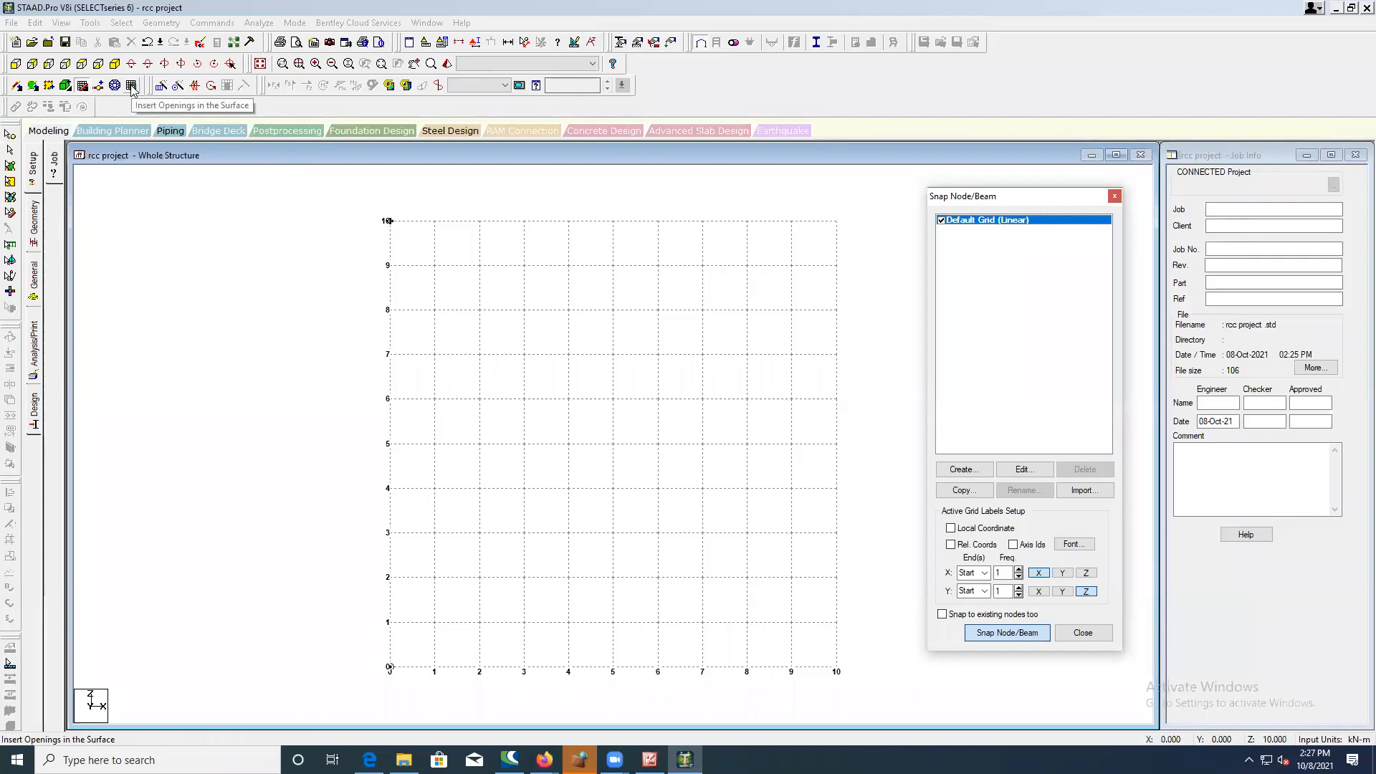
{"action": "left_click", "coordinate": [387, 668]}
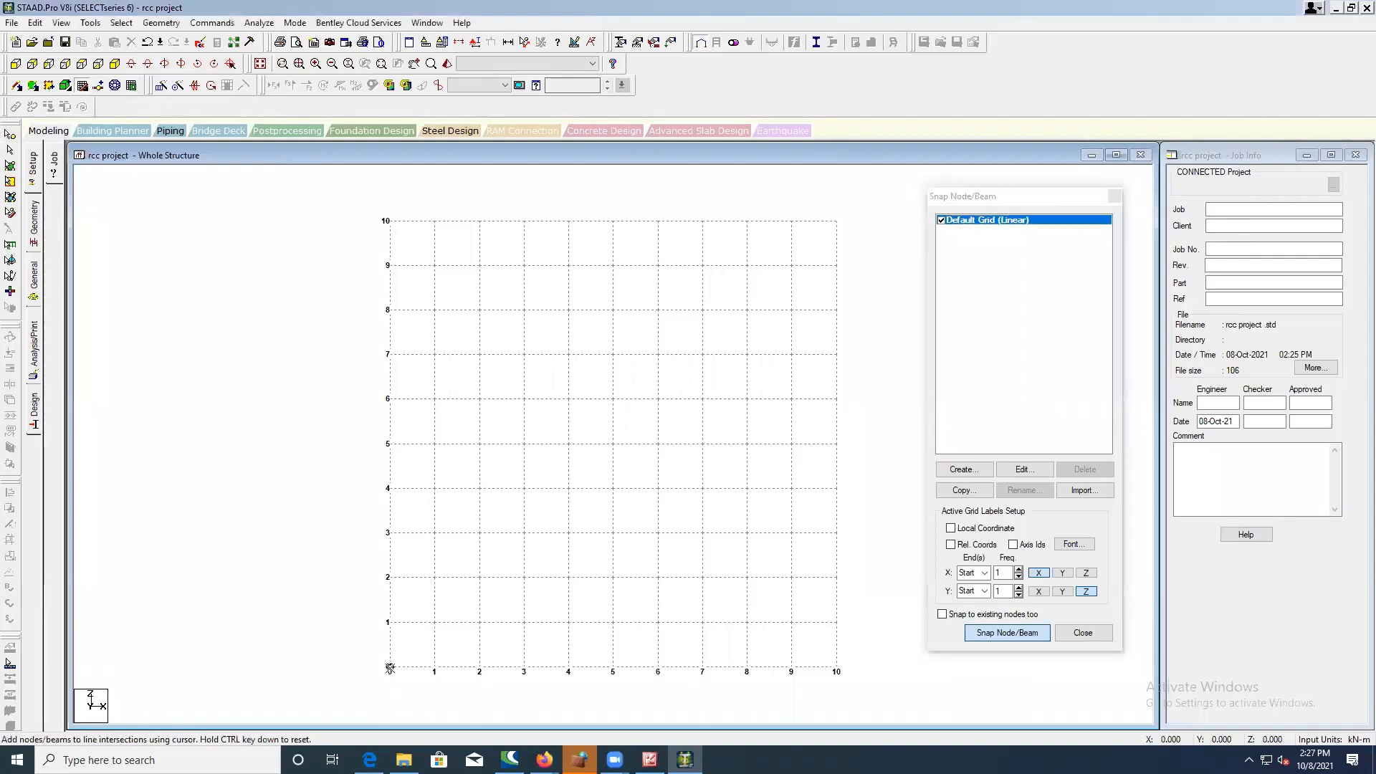
{"action": "left_click", "coordinate": [836, 221]}
{"action": "left_click_drag", "start_coordinate": [1243, 157], "coordinate": [1230, 209]}
{"action": "left_click", "coordinate": [1084, 634]}
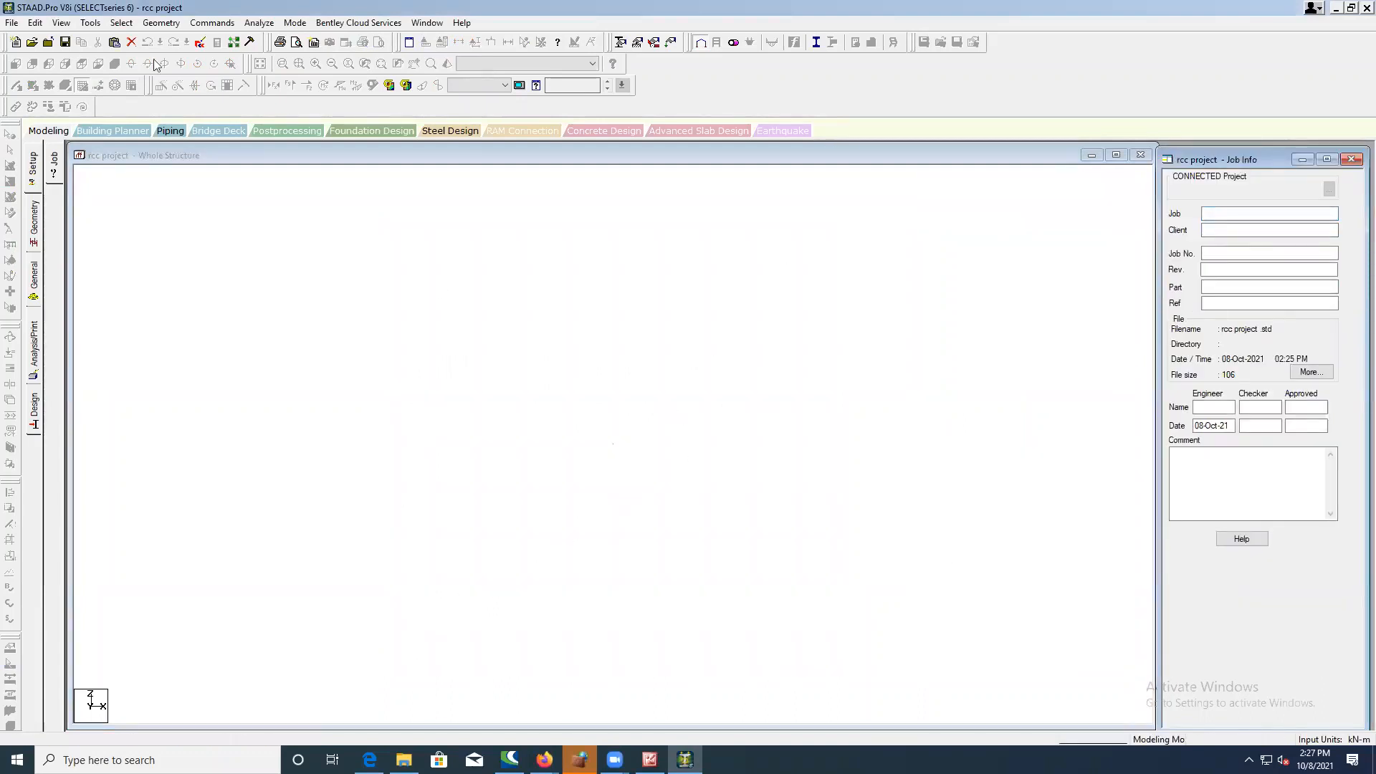
{"action": "left_click", "coordinate": [51, 136]}
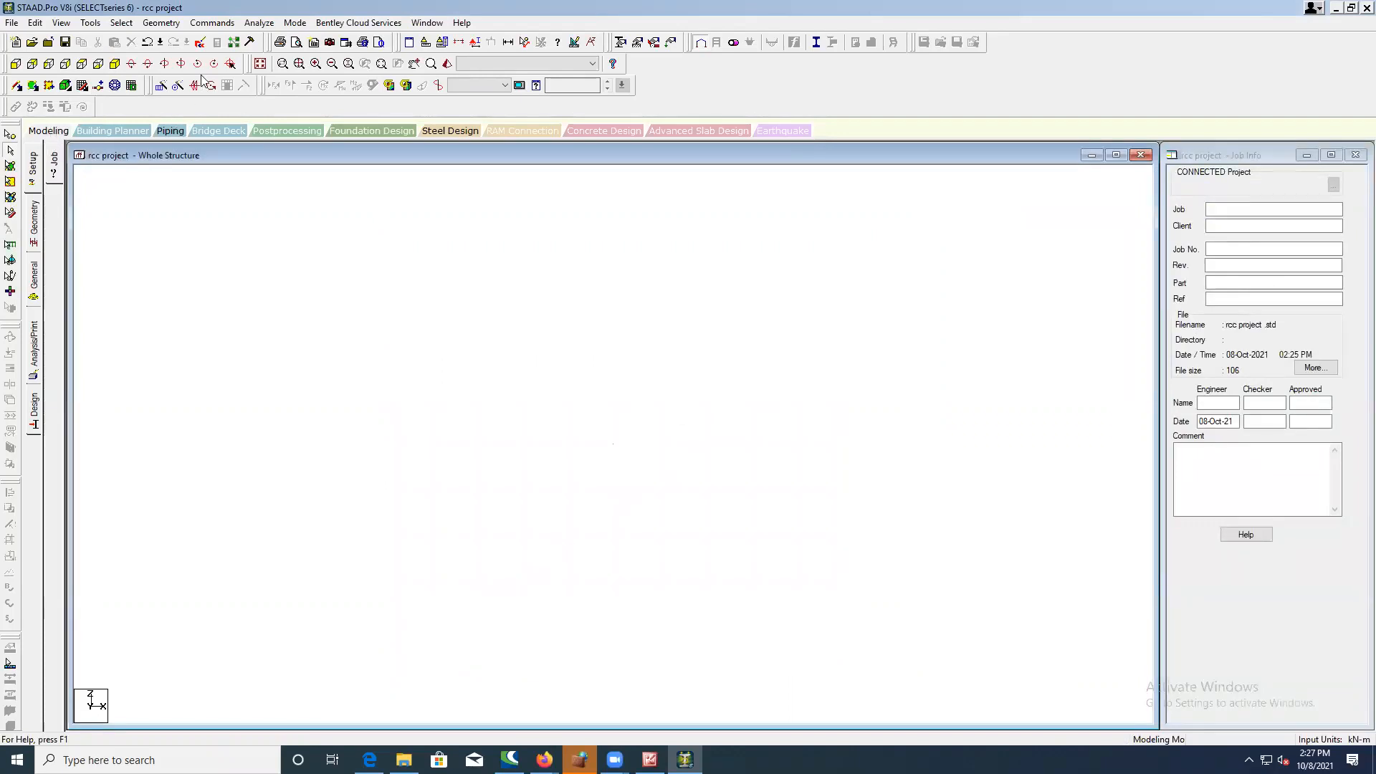
{"action": "left_click", "coordinate": [1355, 156]}
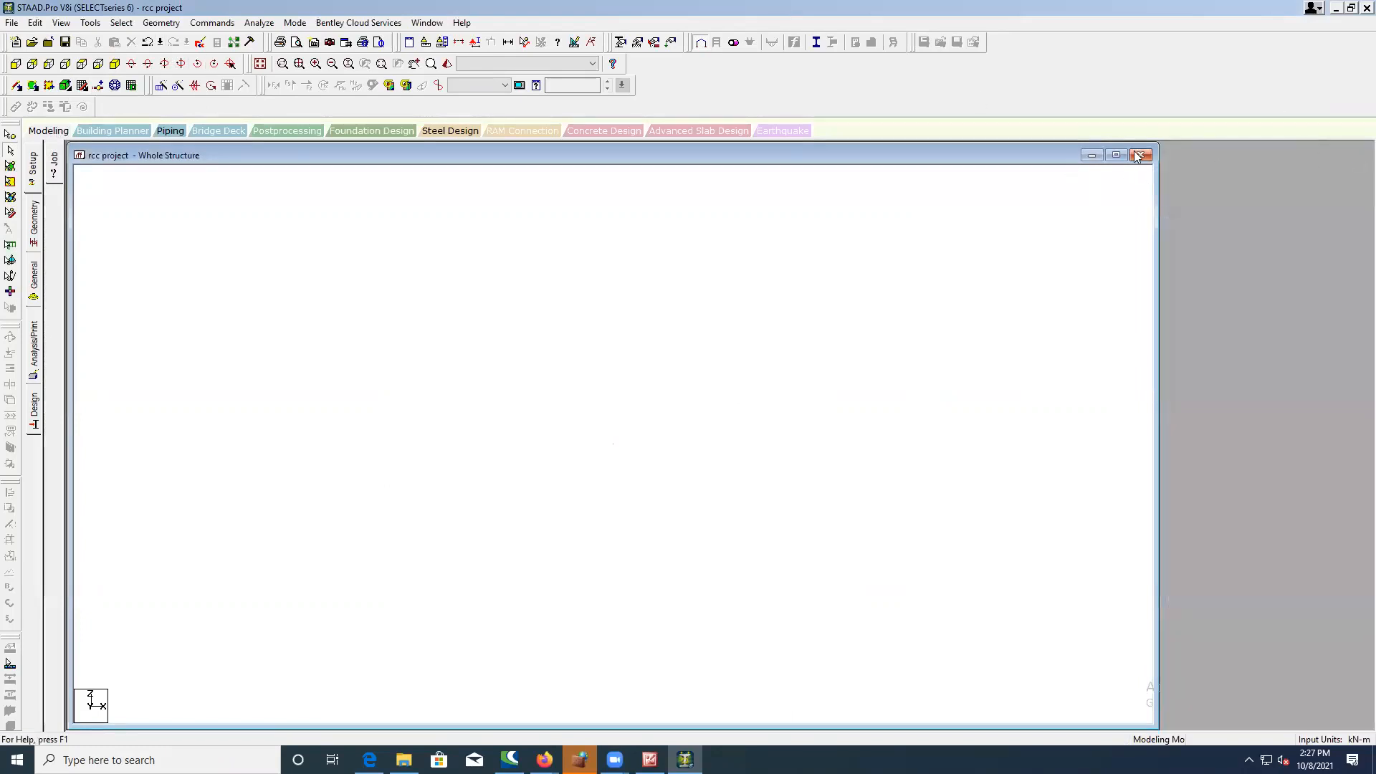
{"action": "left_click", "coordinate": [54, 164]}
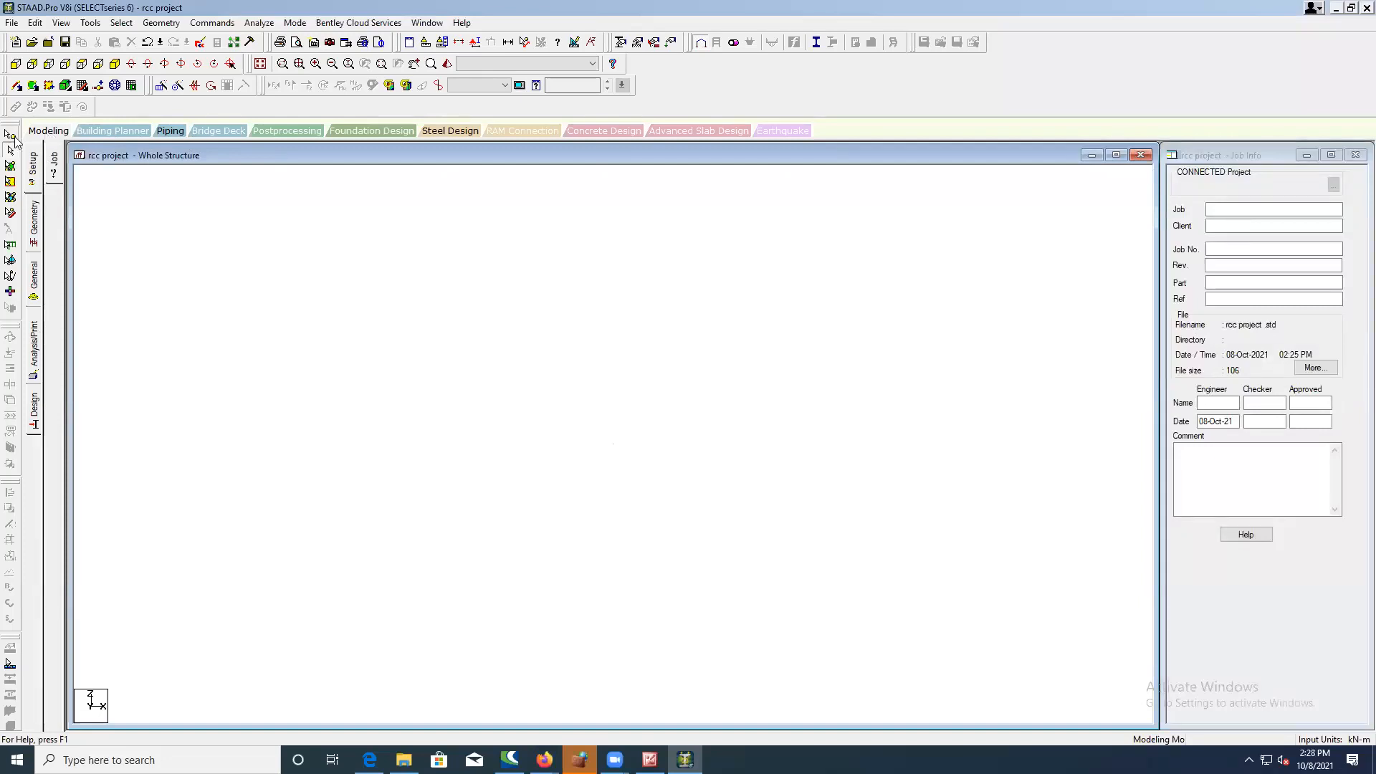
- Show the beam geometry tables, move the Nodes table over the model view and select the X cell of node 2
{"action": "left_click", "coordinate": [33, 239]}
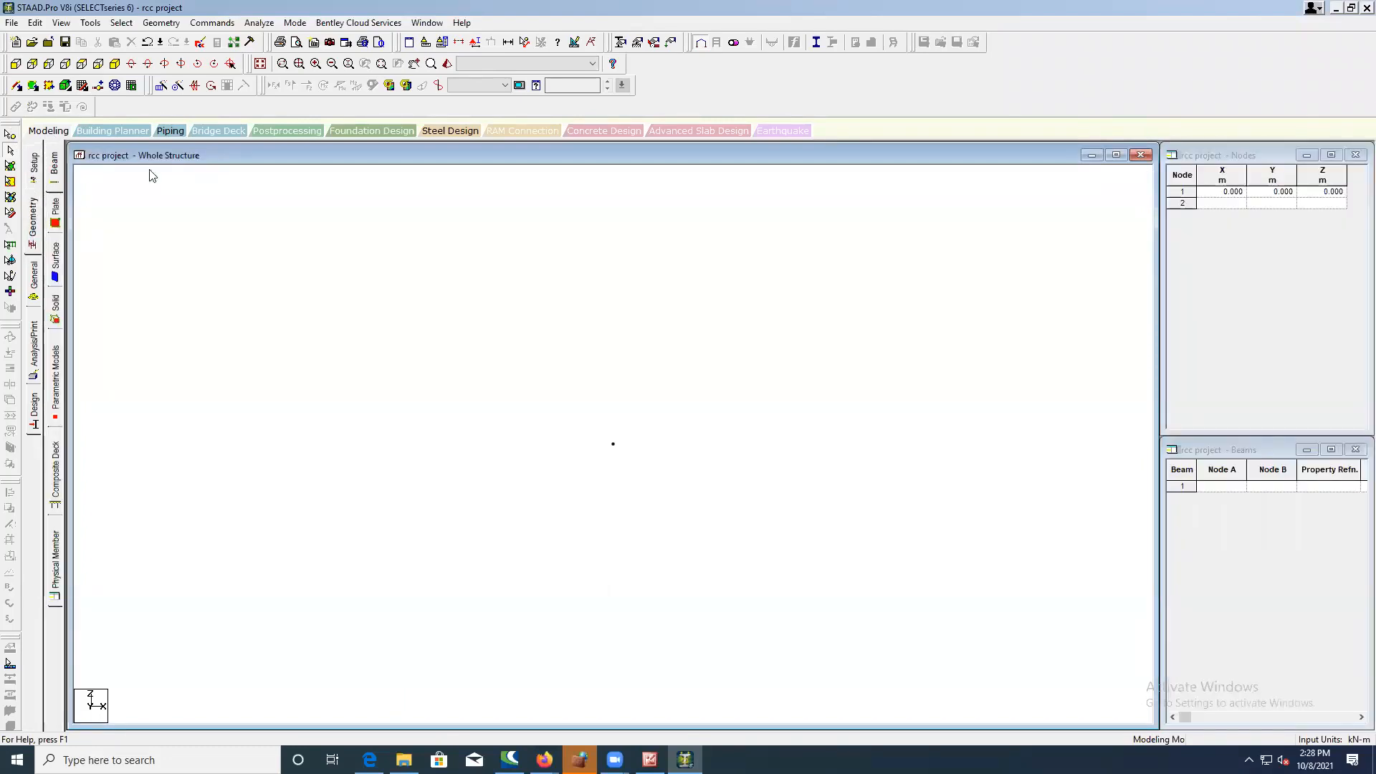
{"action": "left_click", "coordinate": [1223, 195]}
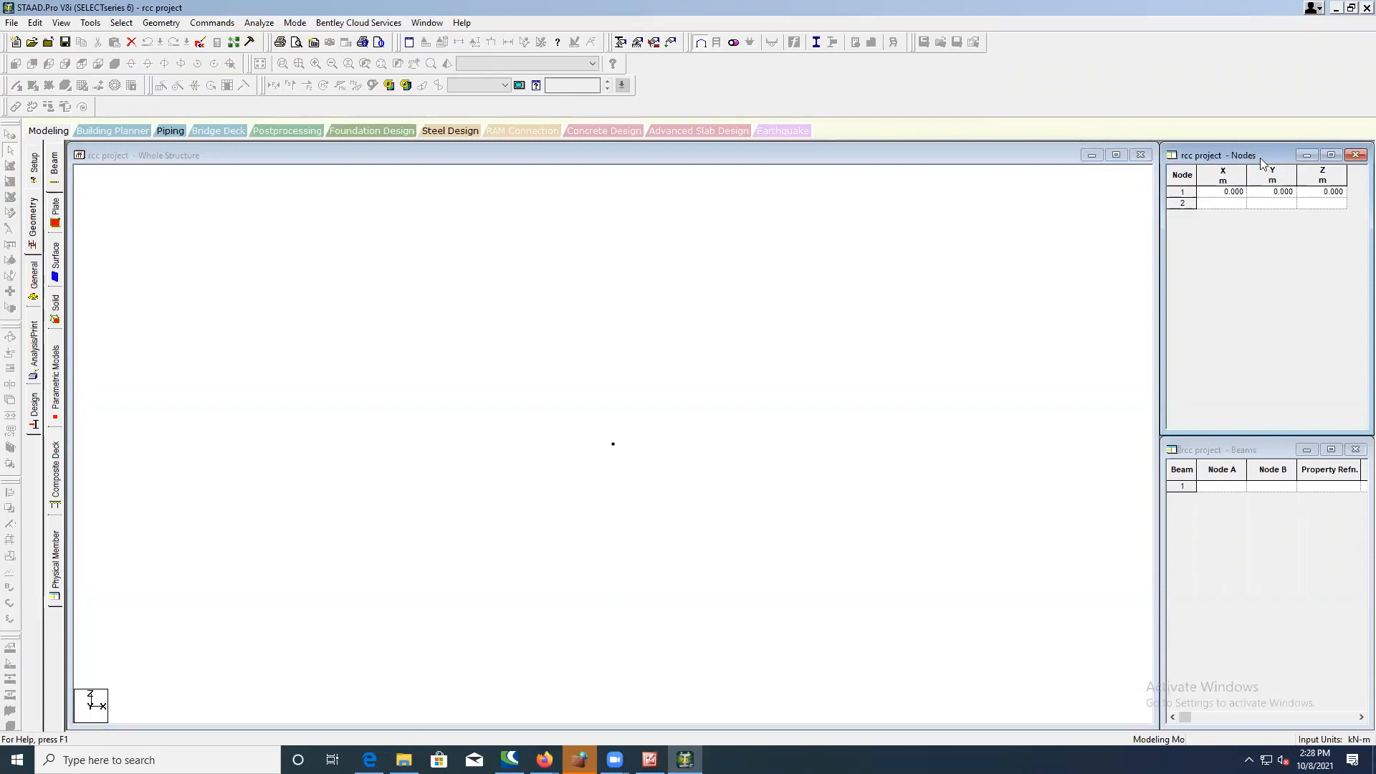
{"action": "left_click_drag", "start_coordinate": [1247, 155], "coordinate": [1093, 200]}
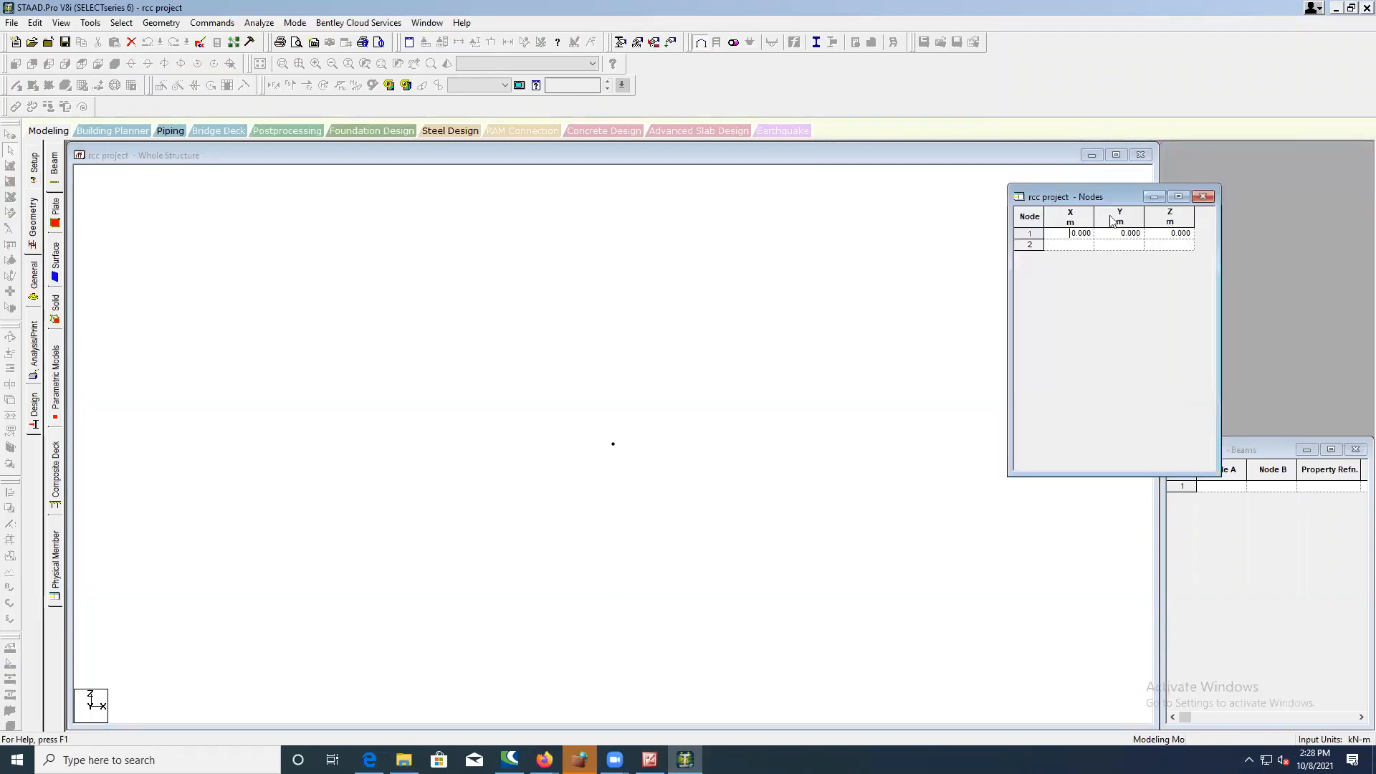
{"action": "left_click", "coordinate": [1074, 247]}
- Check the floor plan image in Picture Manager for the room dimensions, and return to STAAD.Pro
{"action": "left_click", "coordinate": [650, 759]}
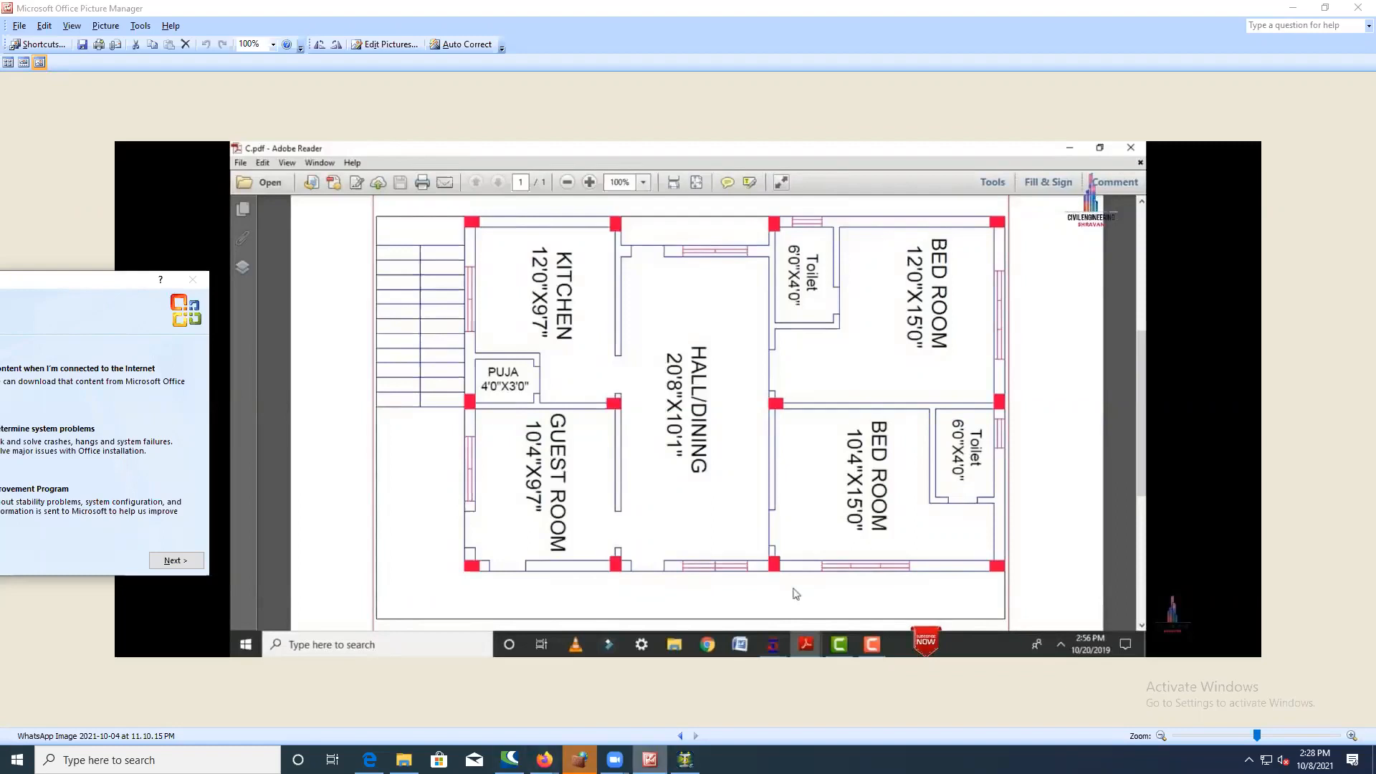
{"action": "mouse_move", "coordinate": [650, 759]}
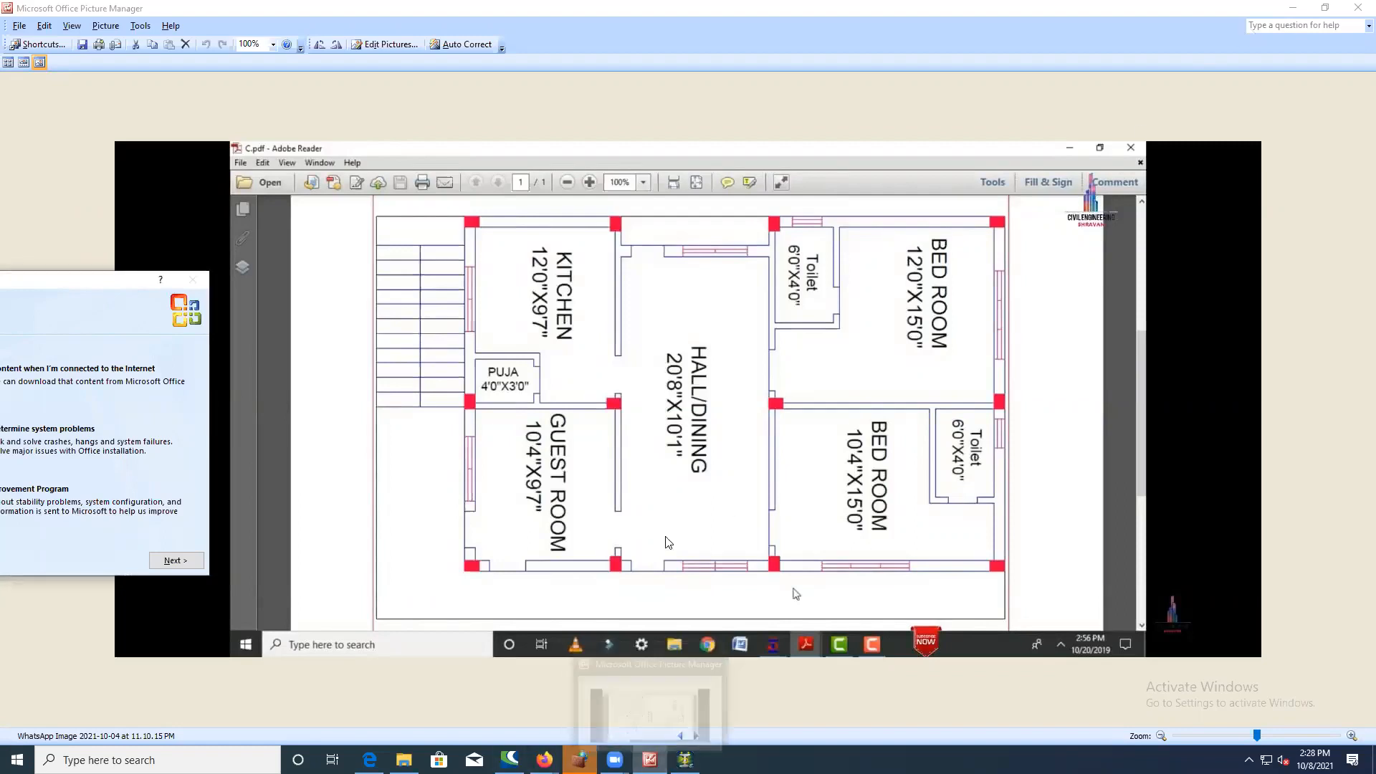
{"action": "left_click", "coordinate": [685, 759]}
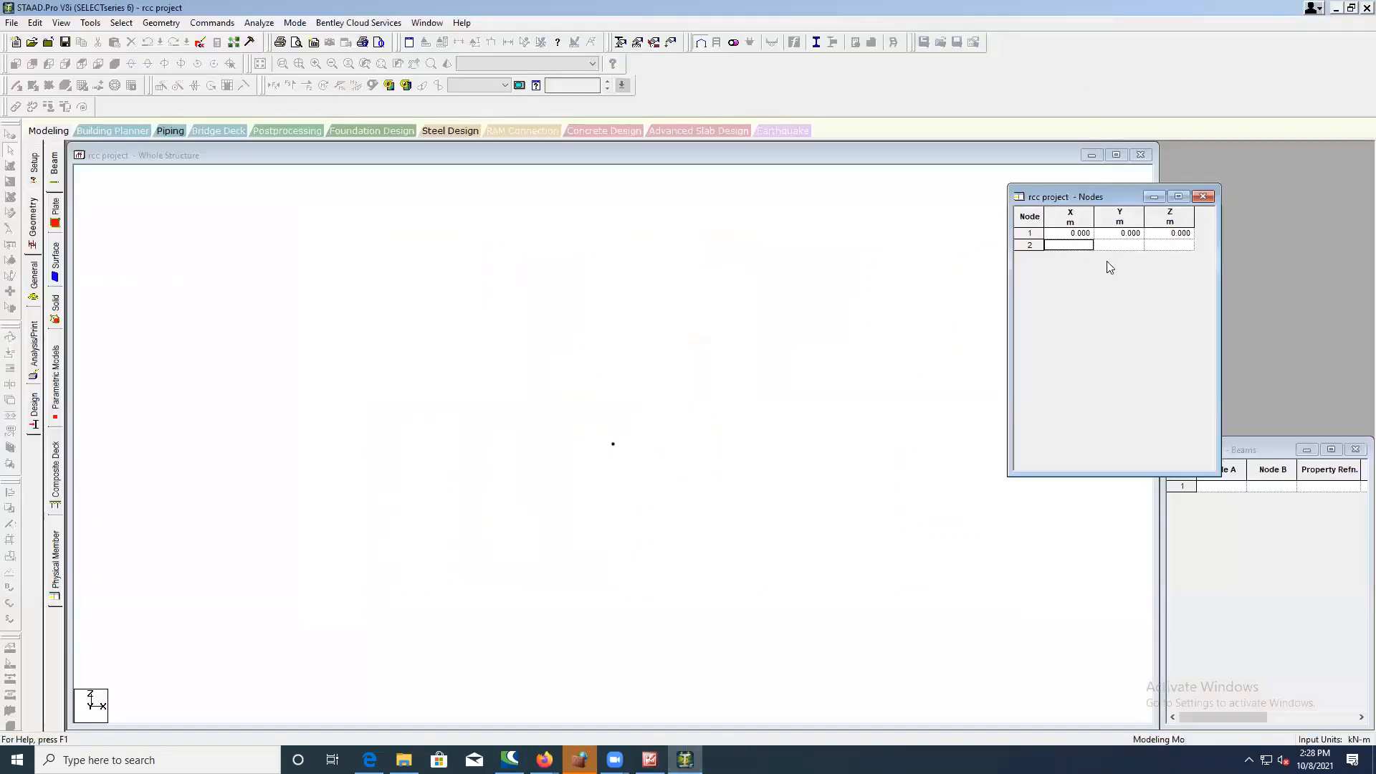
- Add node 2 with an X coordinate of 2.92 m in the Nodes table, leaving Y and Z at zero
{"action": "type", "text": "2.9"}
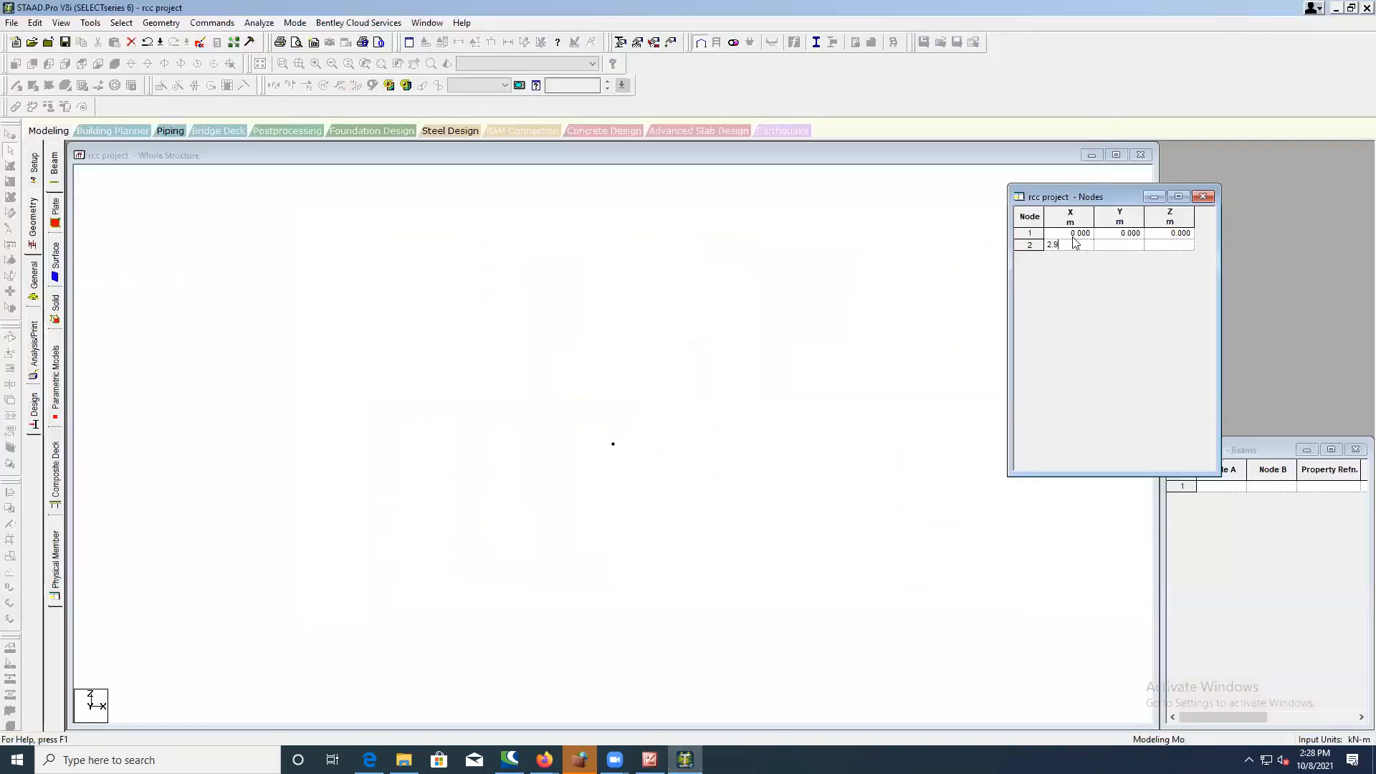
{"action": "type", "text": "2"}
{"action": "key", "text": "Tab"}
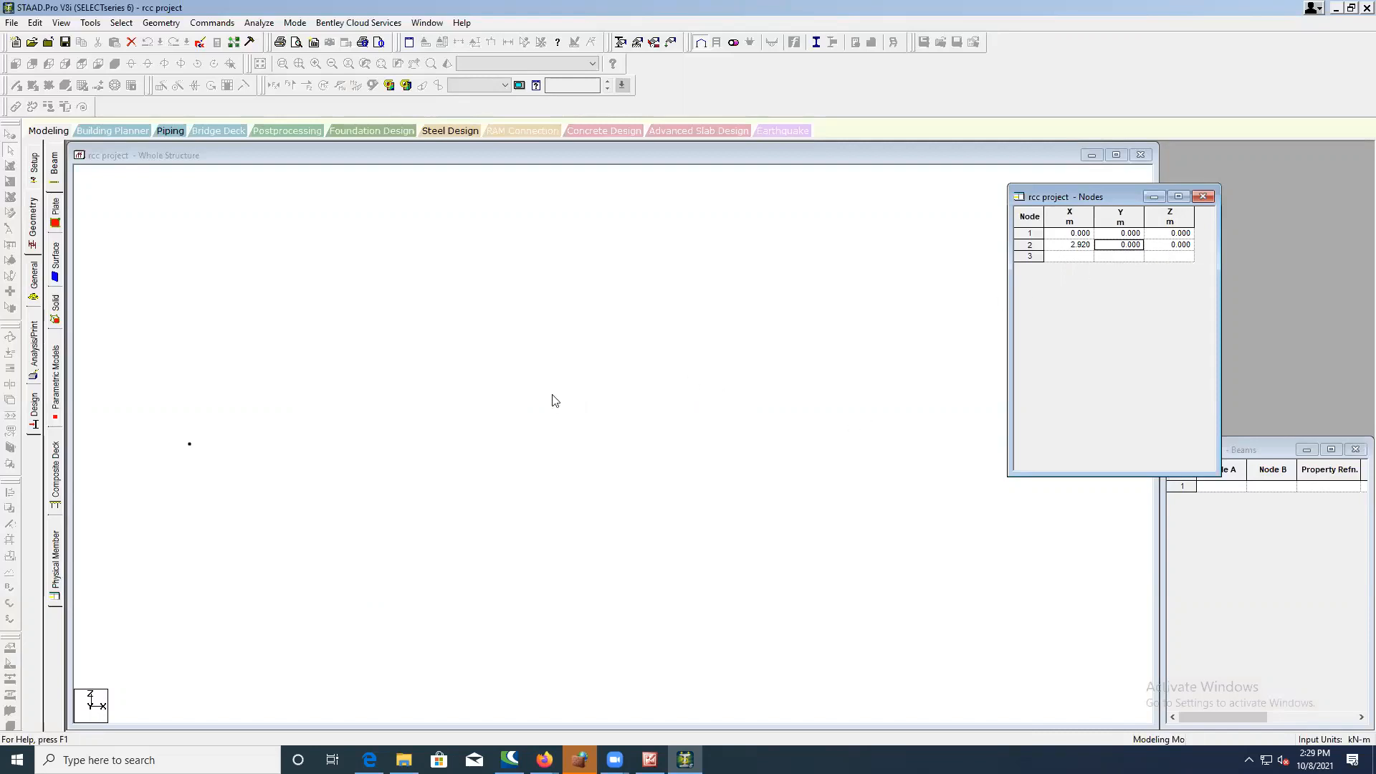
{"action": "scroll", "coordinate": [493, 438], "scroll_direction": "down", "scroll_amount": 1}
{"action": "scroll", "coordinate": [490, 432], "scroll_direction": "down", "scroll_amount": 2}
{"action": "middle_click_drag", "start_coordinate": [593, 438], "coordinate": [476, 436]}
{"action": "scroll", "coordinate": [475, 436], "scroll_direction": "down", "scroll_amount": 3}
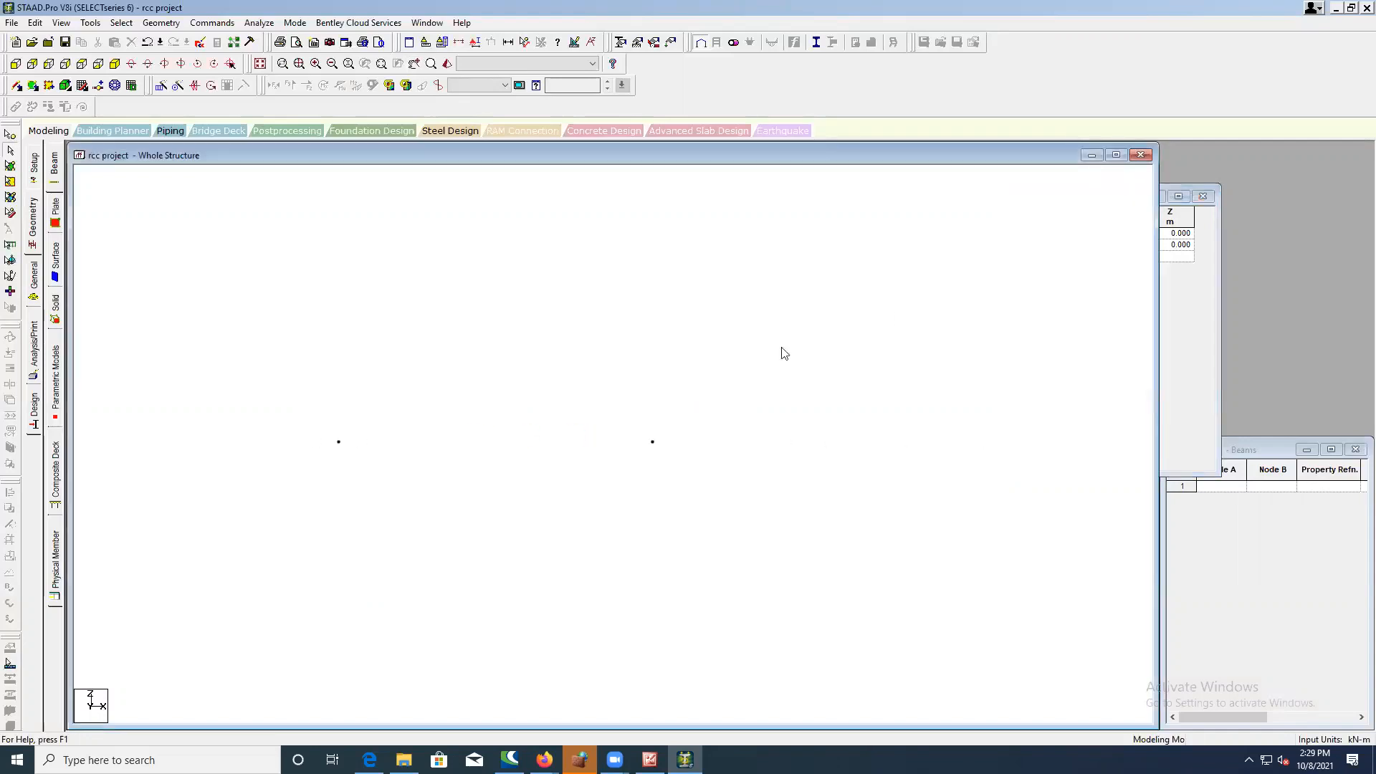
- Move the Nodes table fully over the model view and check the hall width in Picture Manager's floor plan, returning to STAAD.Pro
{"action": "left_click", "coordinate": [1211, 222]}
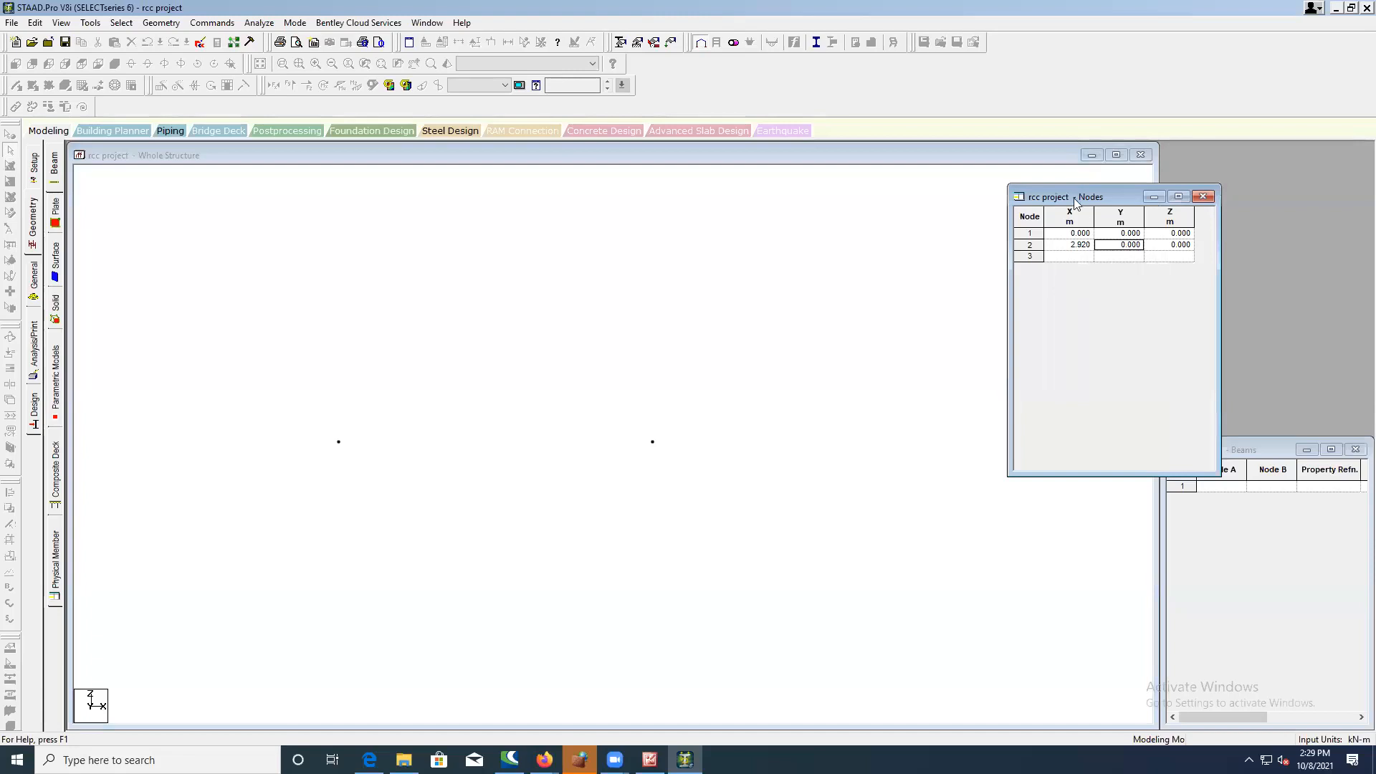
{"action": "left_click_drag", "start_coordinate": [1074, 202], "coordinate": [1010, 204]}
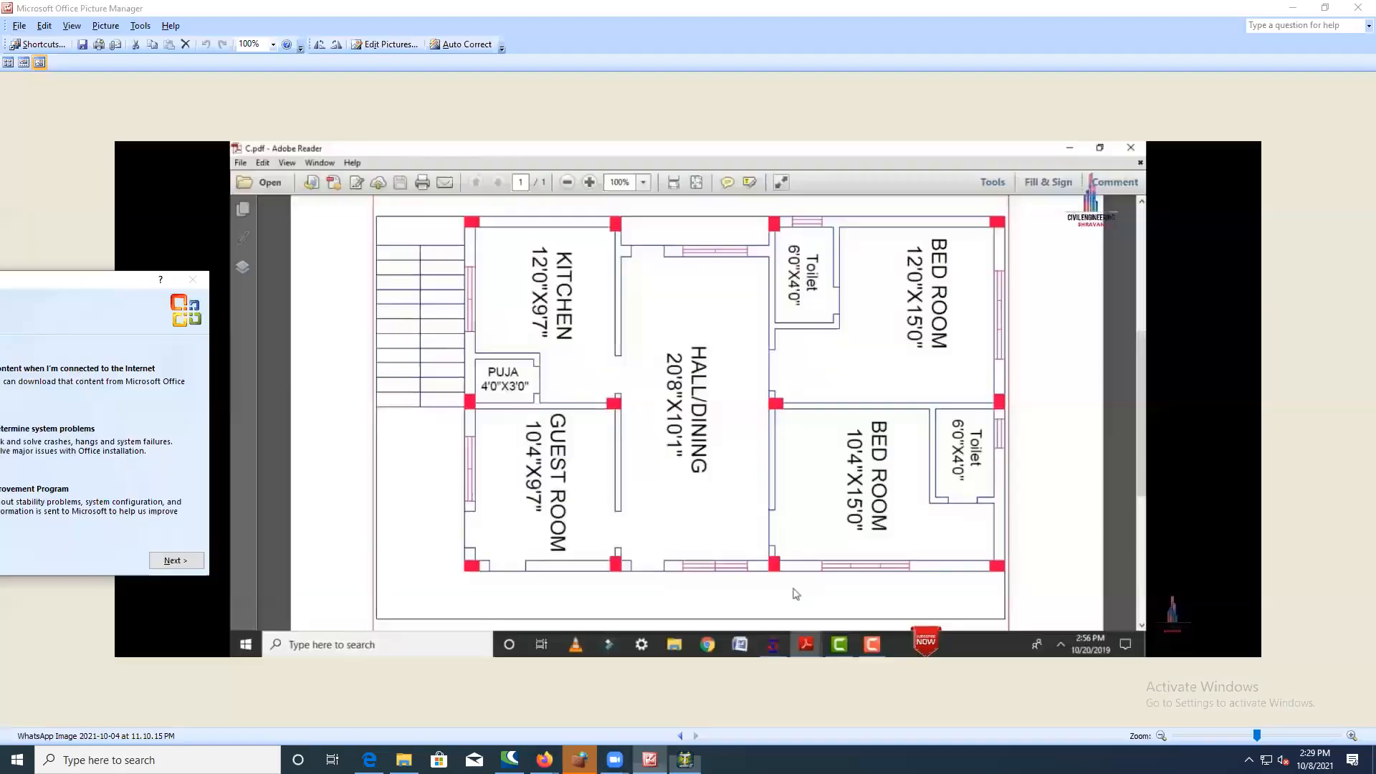
{"action": "left_click", "coordinate": [650, 760]}
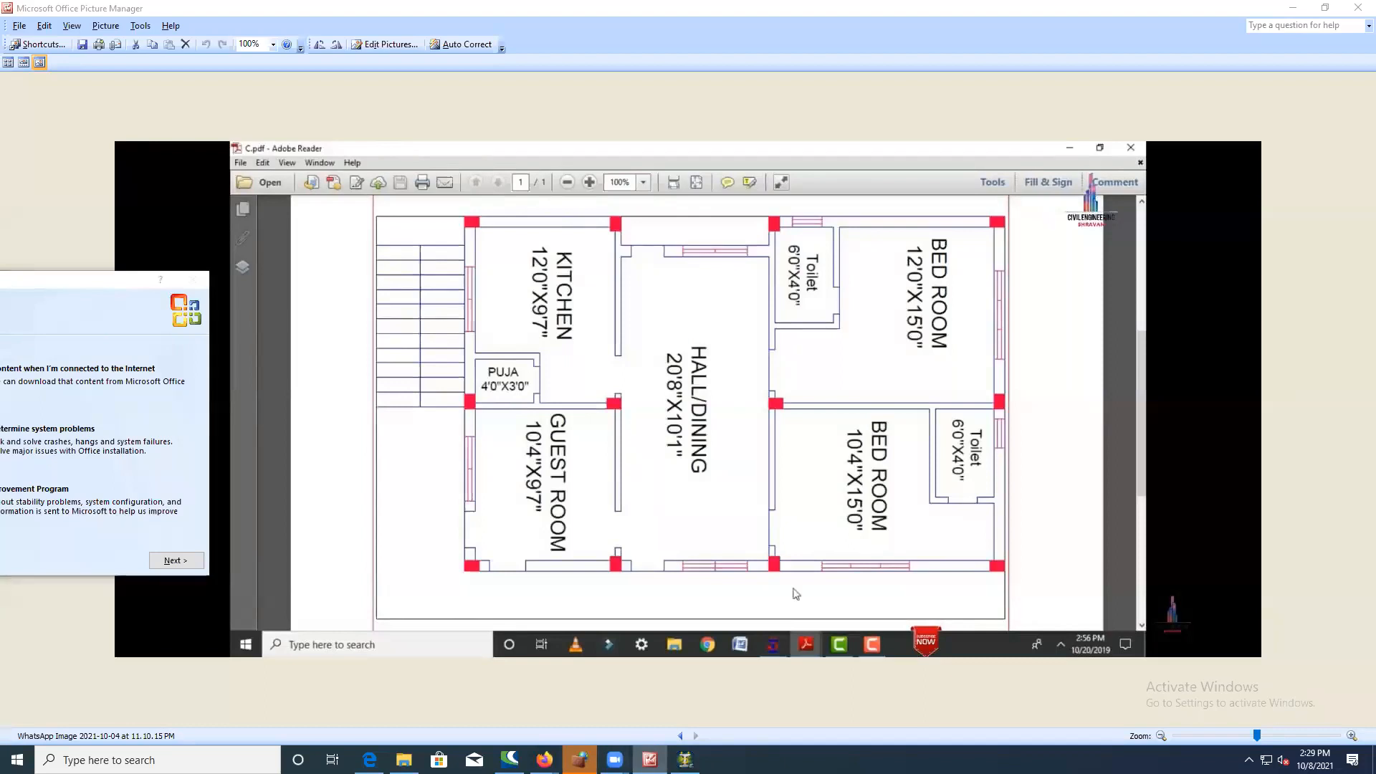
{"action": "left_click", "coordinate": [685, 759]}
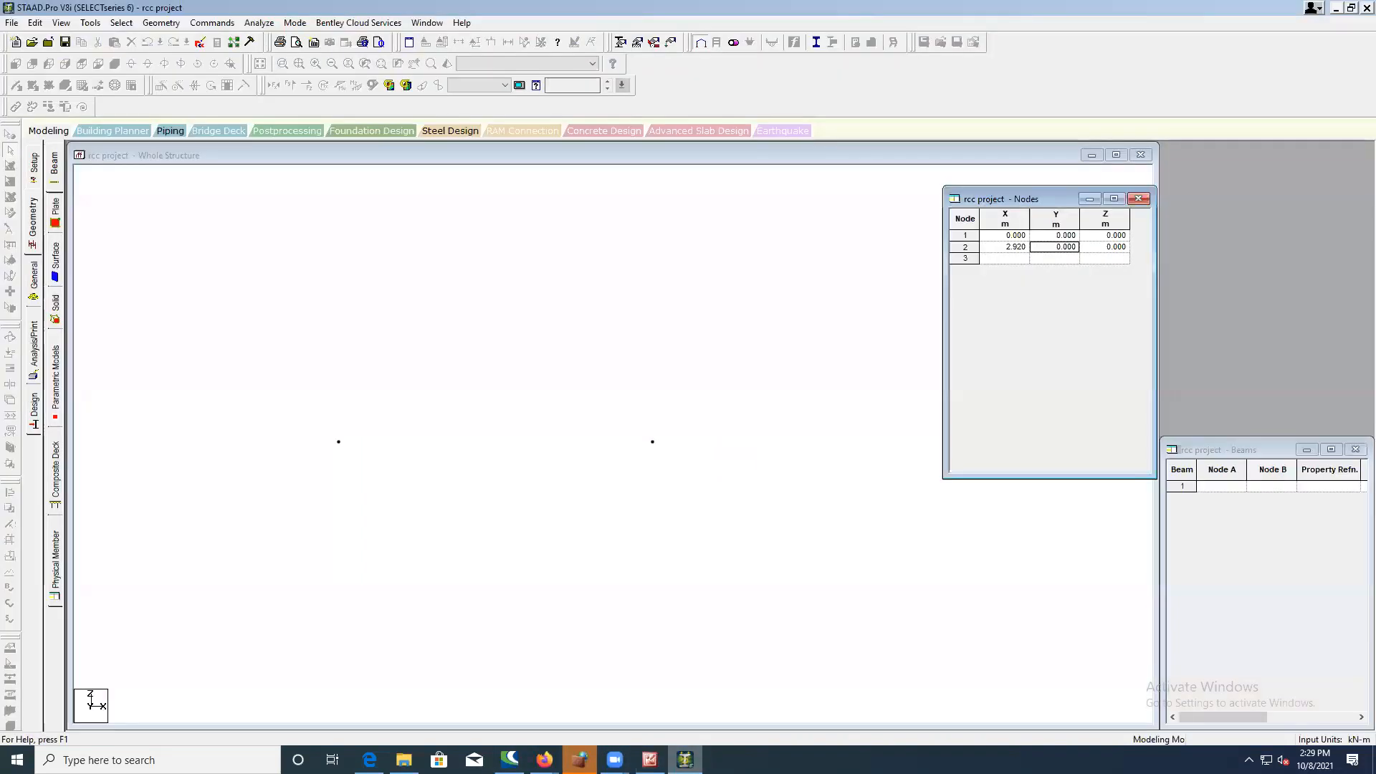
- Add node 3 with an X coordinate of 3.070 m in the Nodes table
{"action": "left_click", "coordinate": [1021, 258]}
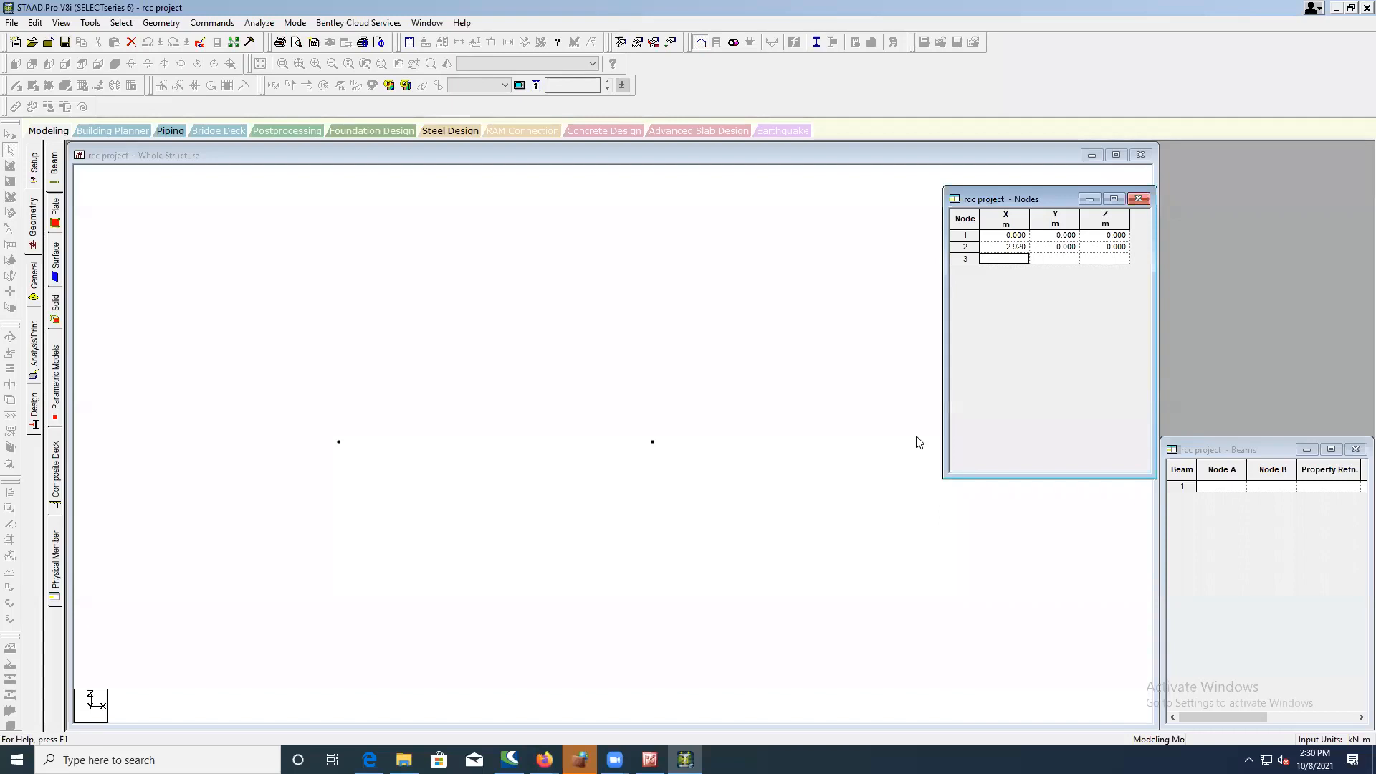
{"action": "type", "text": "3.070"}
{"action": "key", "text": "Return"}
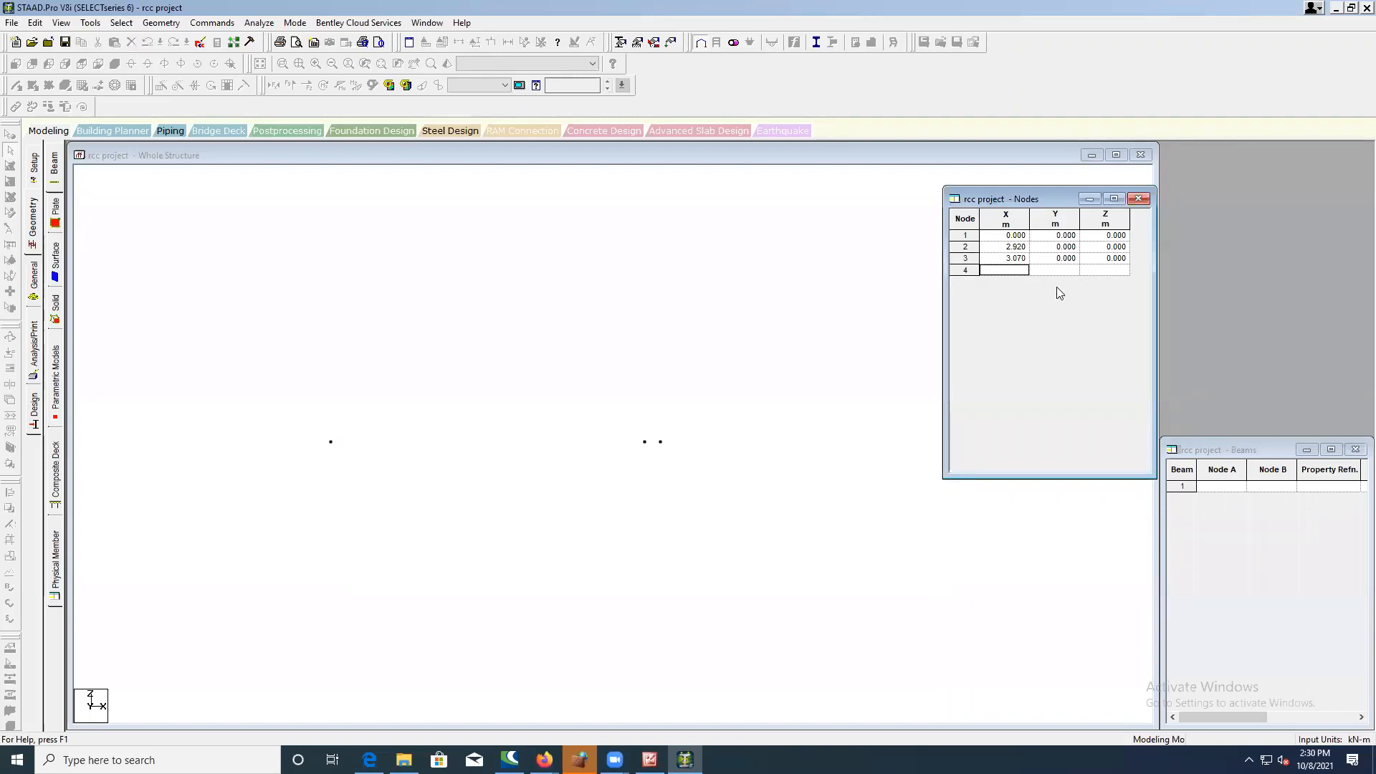
- Restore the Geometry page layout with the tables beside the model, briefly highlight all nodes, and accept the automatic save
{"action": "left_click", "coordinate": [746, 412]}
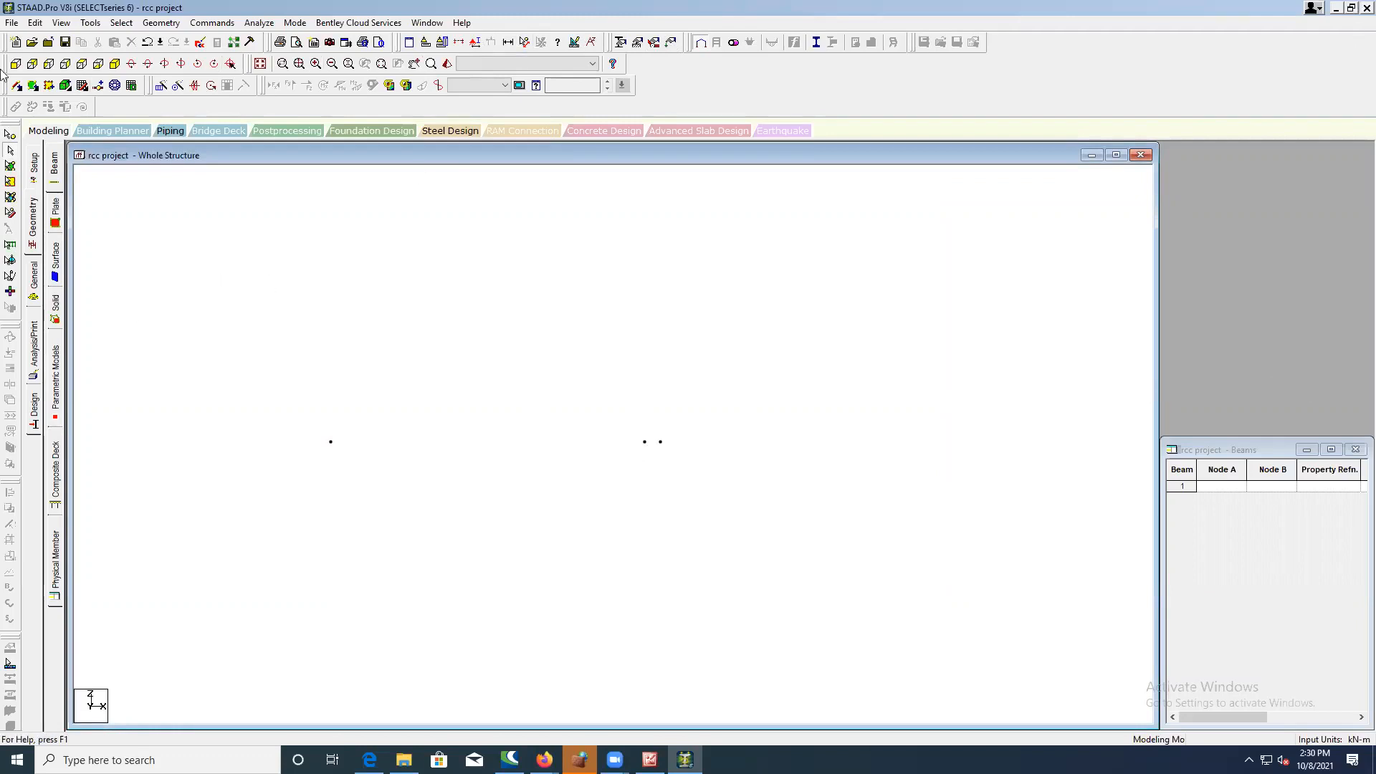
{"action": "left_click", "coordinate": [28, 220]}
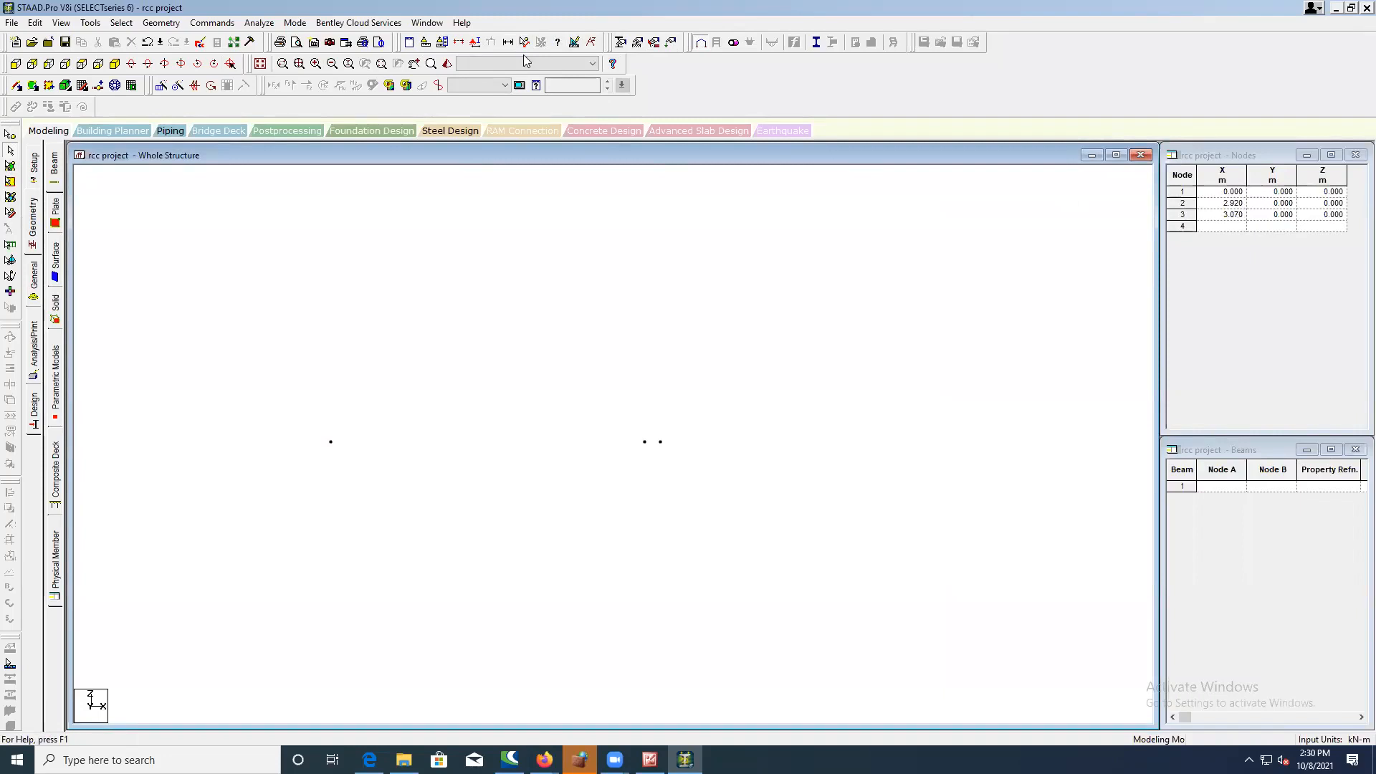
{"action": "left_click", "coordinate": [9, 134]}
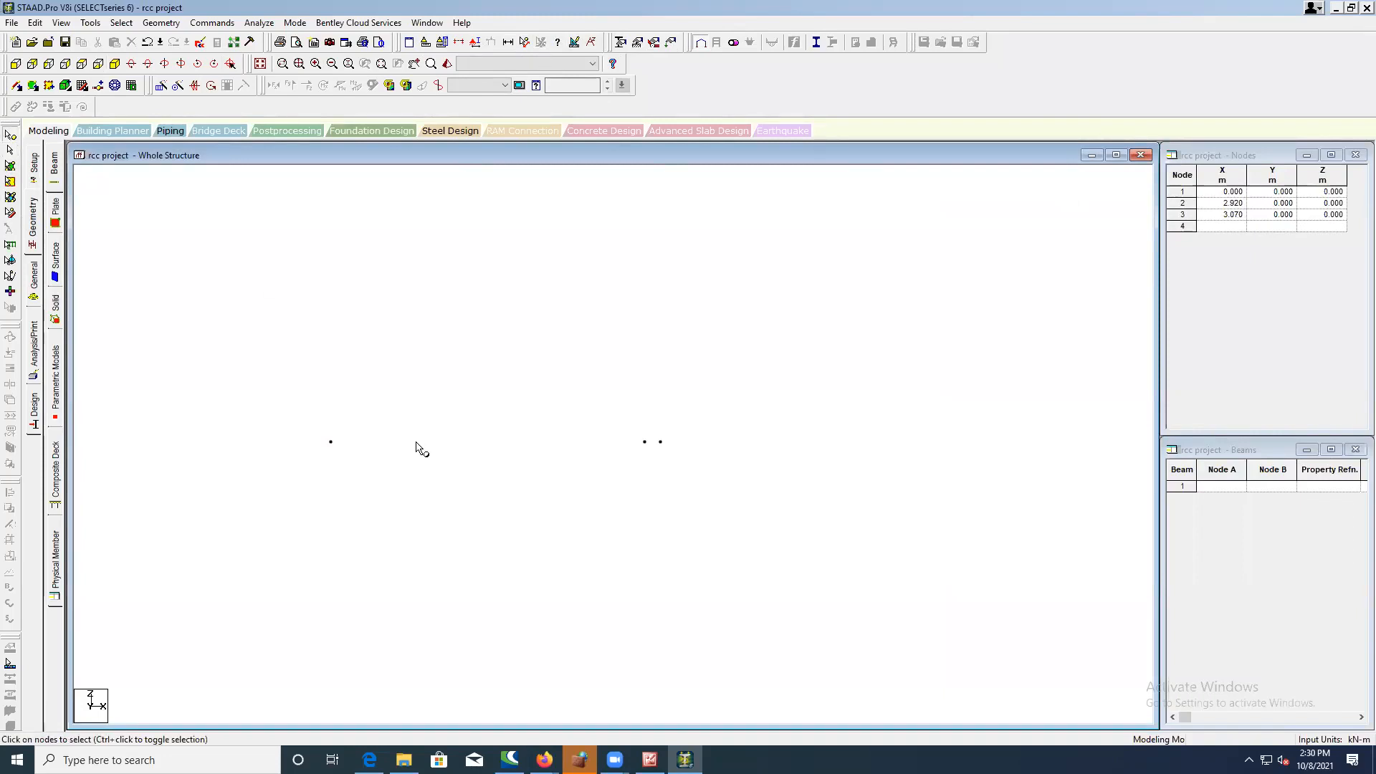
{"action": "key", "text": "ctrl+a"}
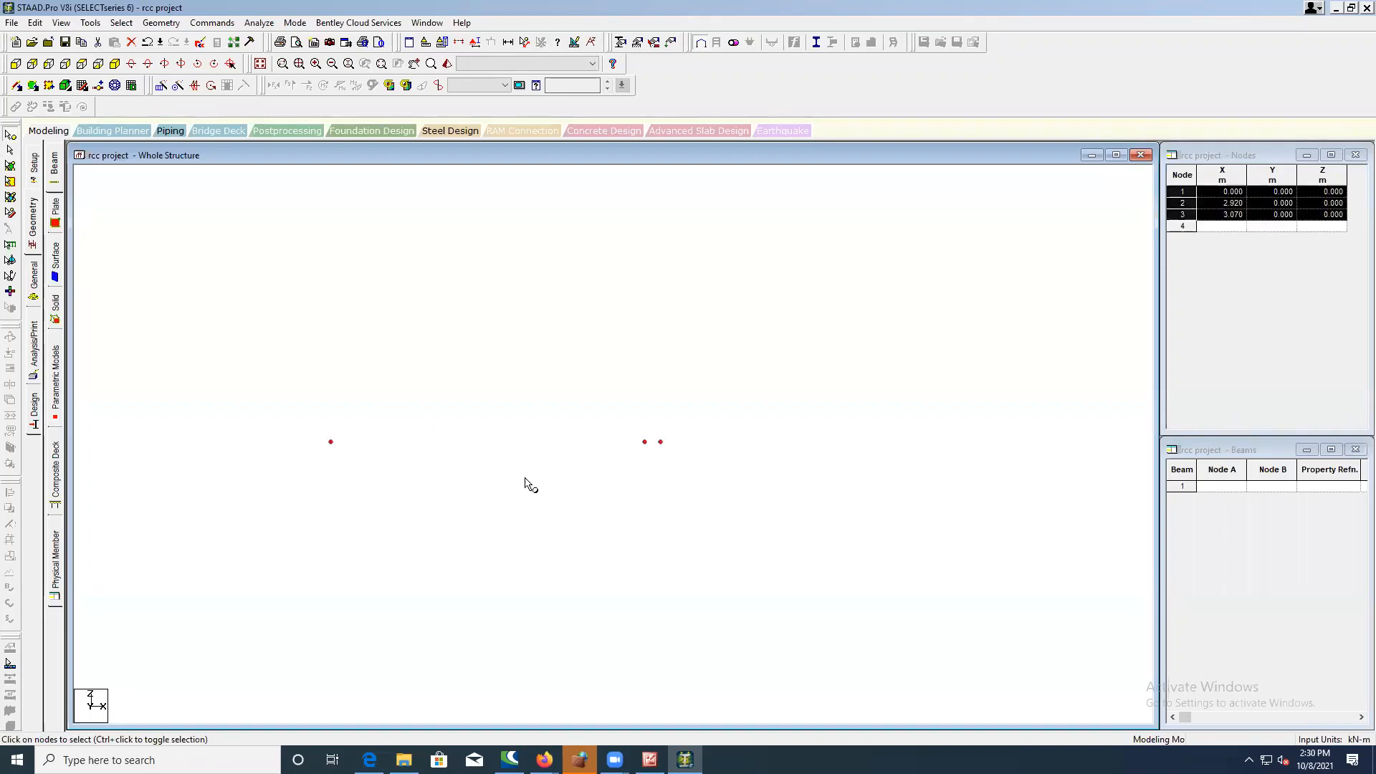
{"action": "left_click", "coordinate": [705, 388]}
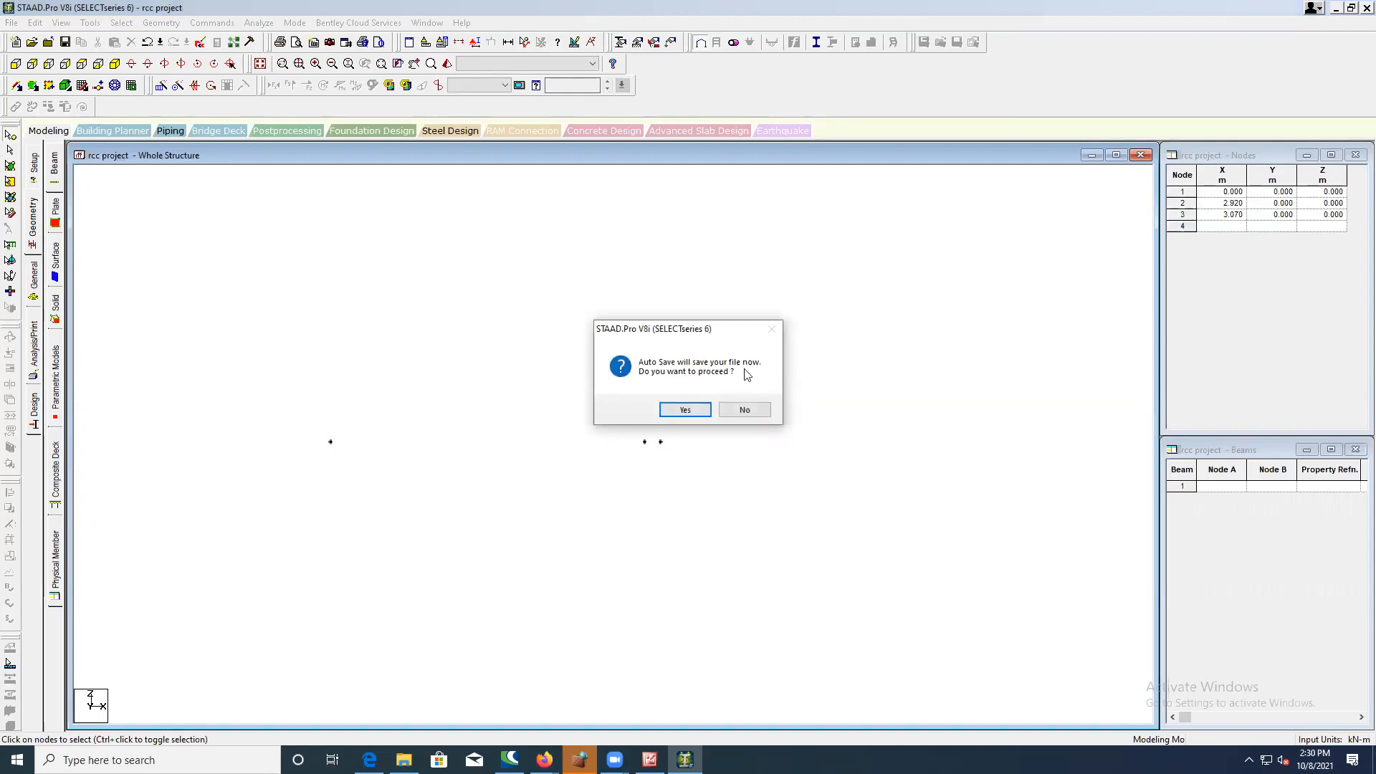
{"action": "left_click", "coordinate": [685, 409]}
- Display the node-to-node distances from node 1 to node 2 and from node 2 to node 3
{"action": "left_click", "coordinate": [601, 399]}
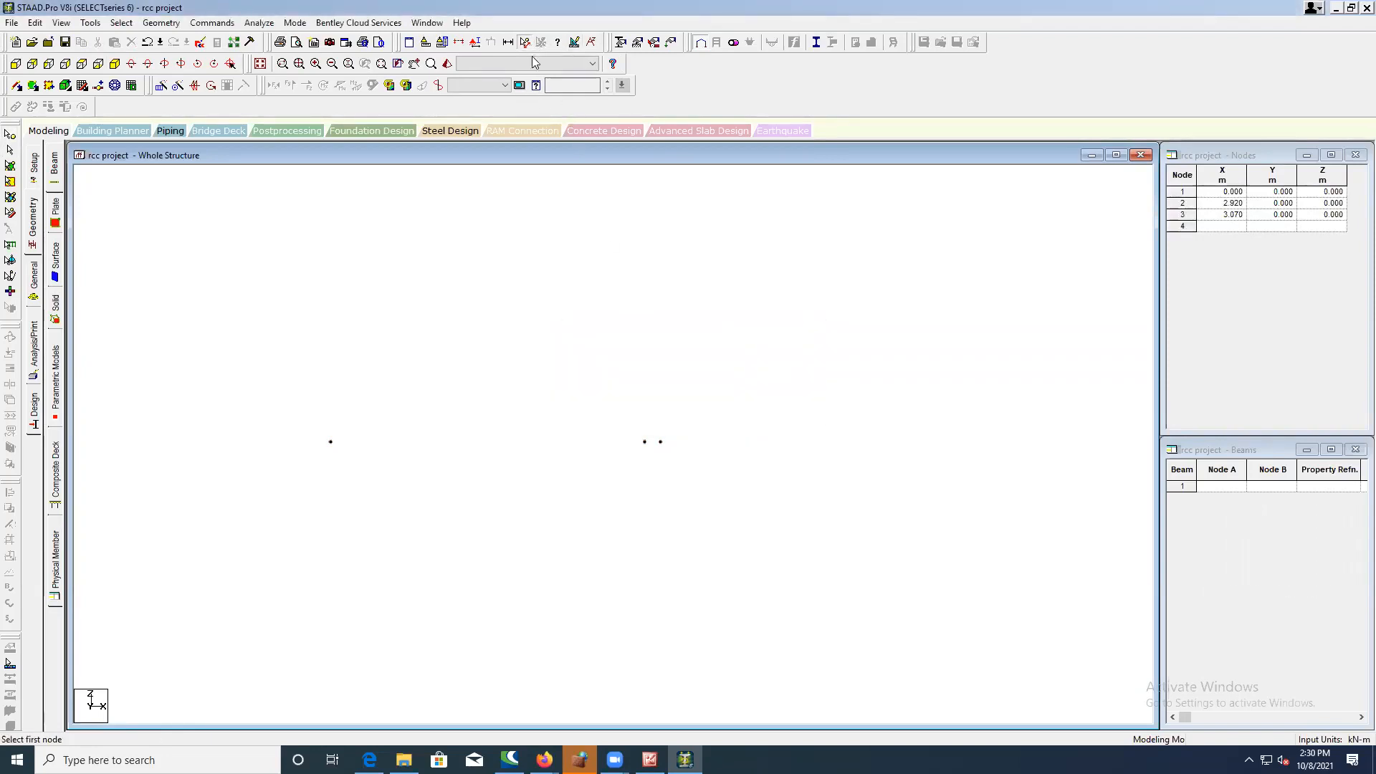
{"action": "left_click", "coordinate": [330, 441]}
{"action": "left_click", "coordinate": [642, 446]}
{"action": "left_click", "coordinate": [643, 443]}
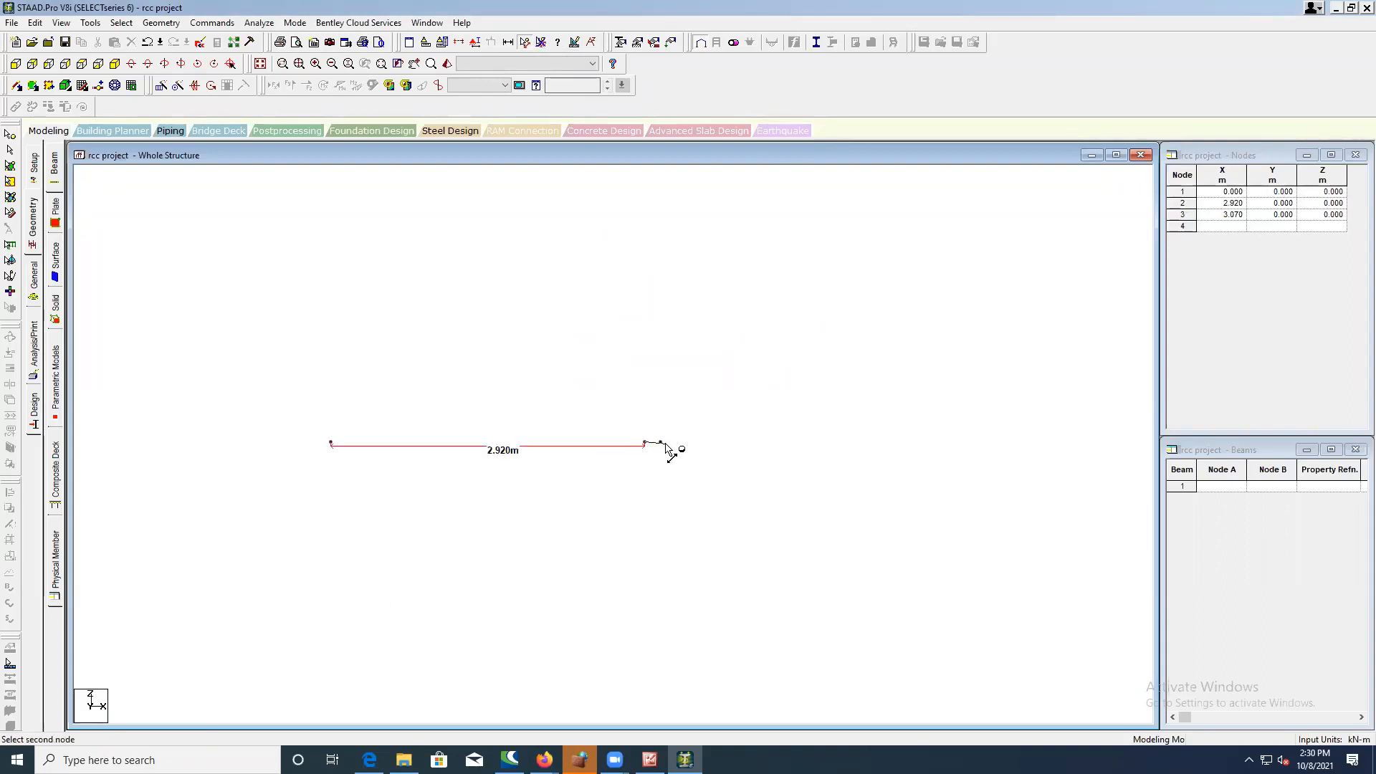
{"action": "left_click", "coordinate": [660, 443]}
- Recheck the room dimensions in Picture Manager's floor plan, return to STAAD.Pro, and remove the displayed node distances
{"action": "left_click", "coordinate": [649, 760]}
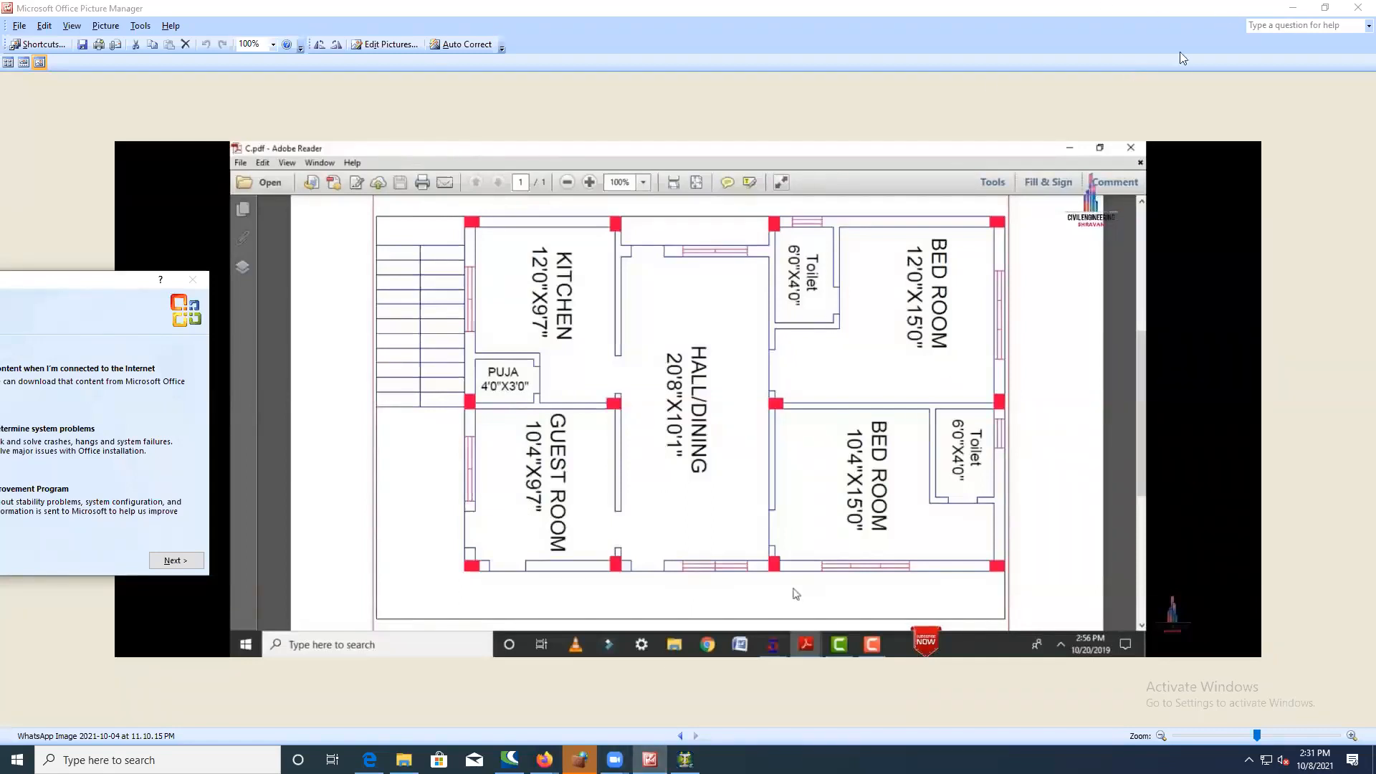
{"action": "left_click", "coordinate": [685, 759]}
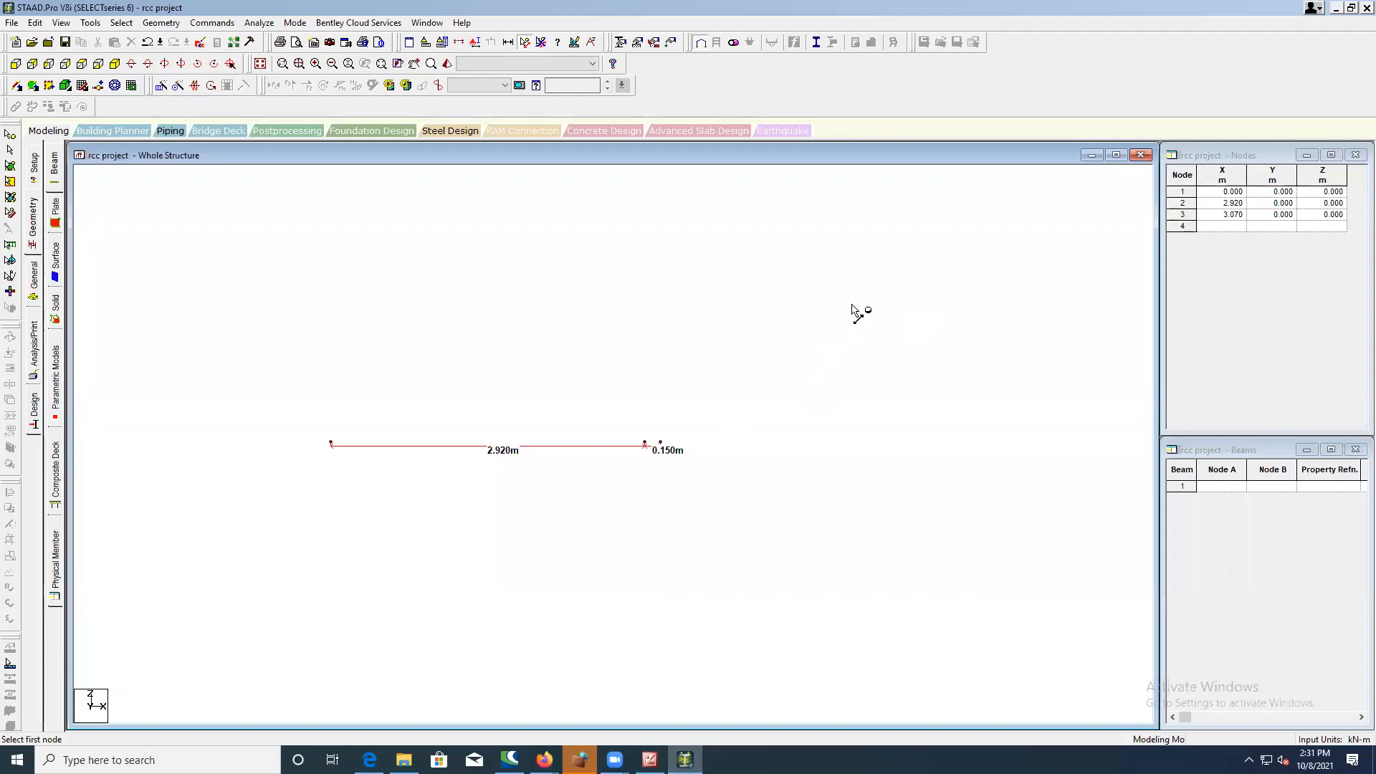
{"action": "left_click", "coordinate": [540, 44]}
- Select node 3's X value and search Windows for the Calculator app
{"action": "left_click", "coordinate": [1220, 215]}
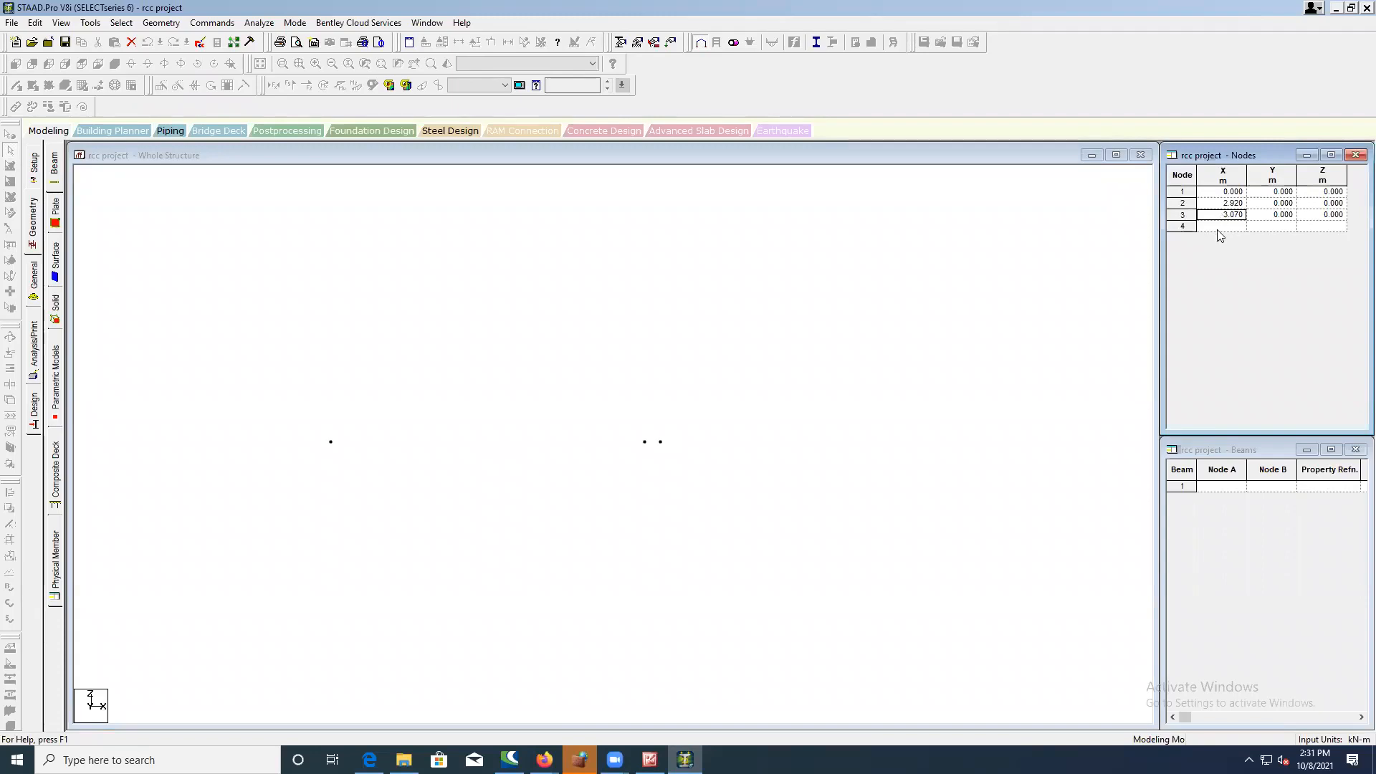
{"action": "left_click", "coordinate": [115, 761]}
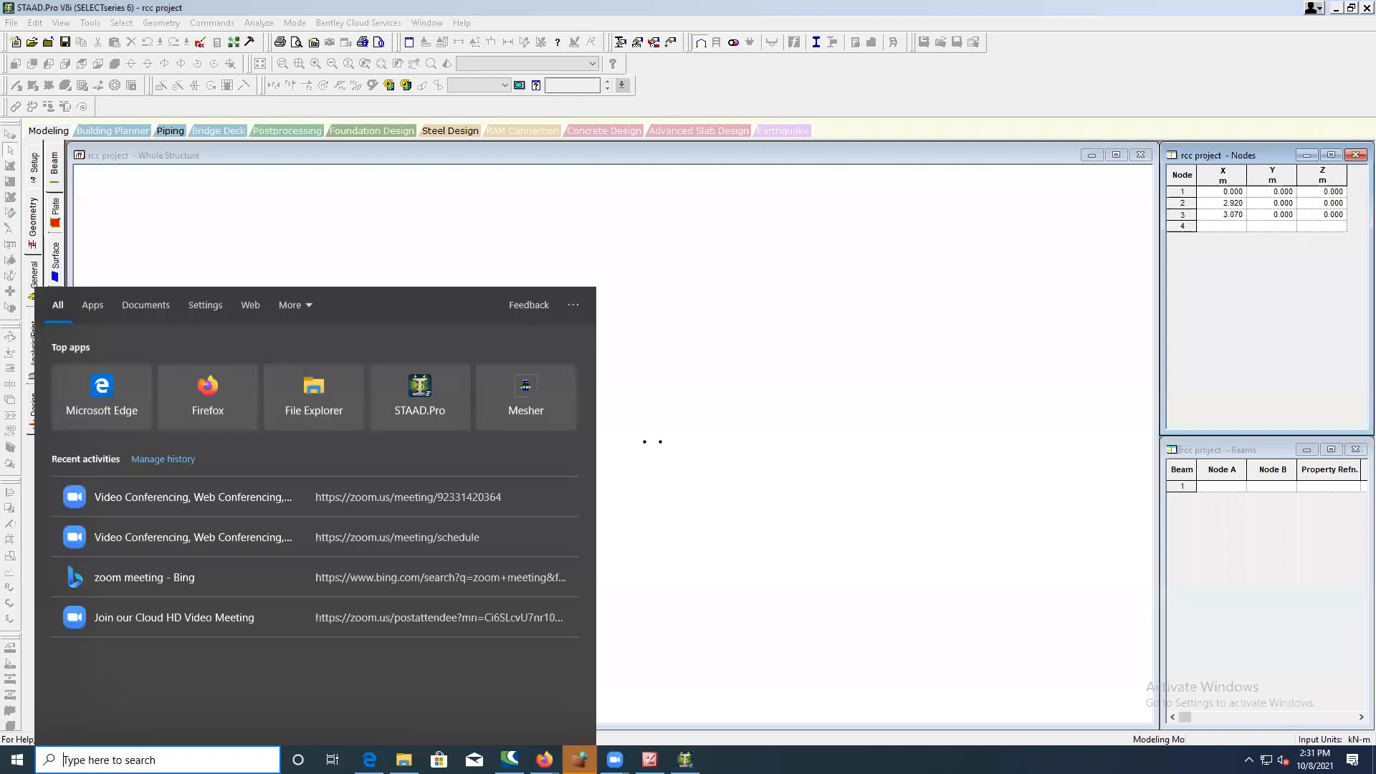
{"action": "type", "text": "ca"}
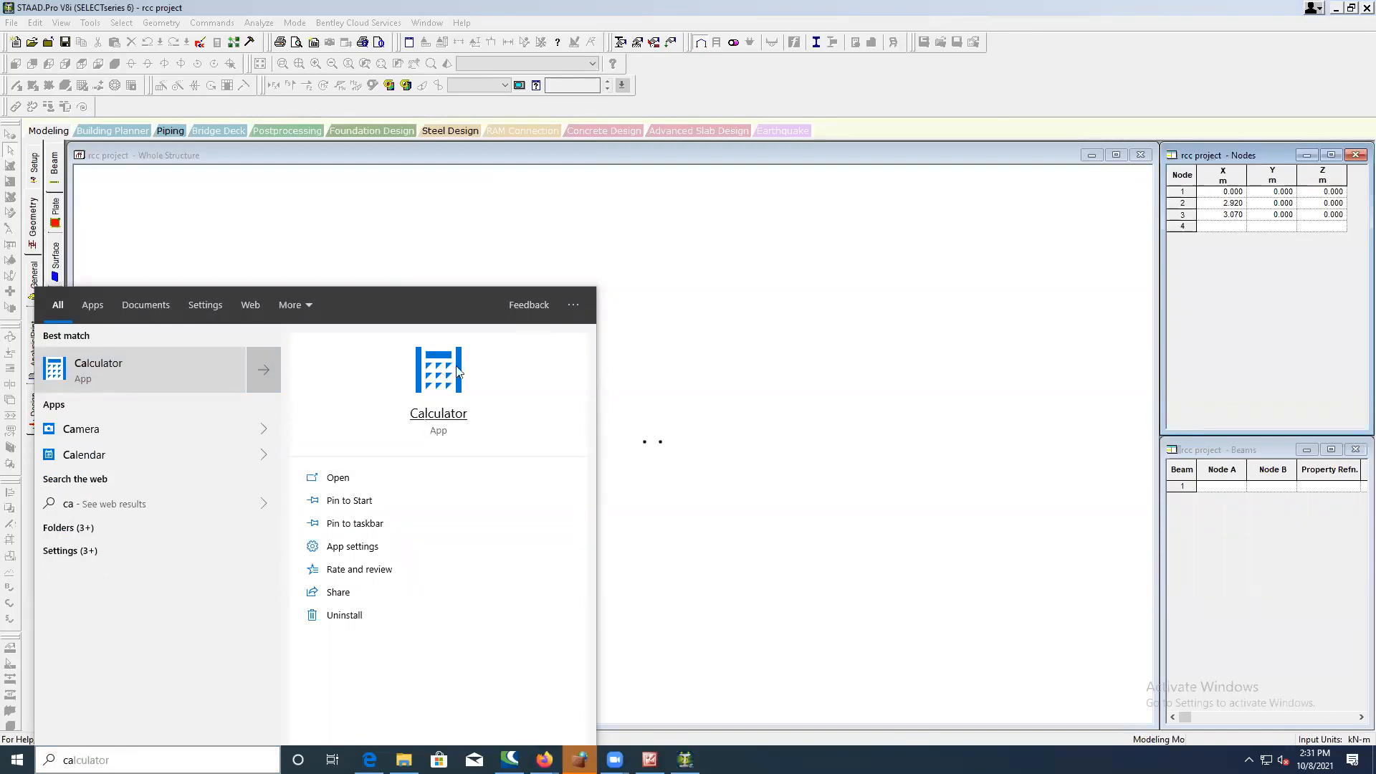
{"action": "left_click", "coordinate": [789, 401]}
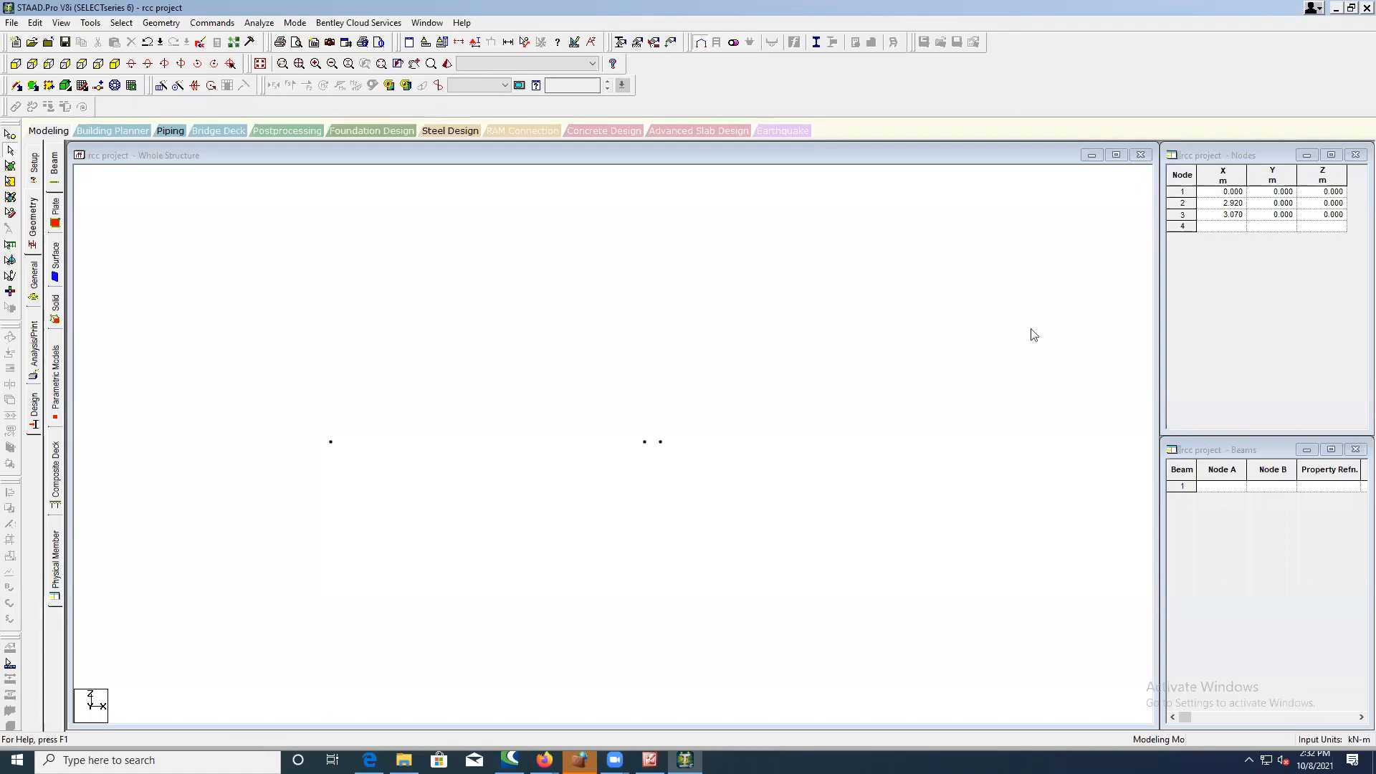
- Set node 3's X coordinate to 6 m in the Nodes table
{"action": "left_click", "coordinate": [1232, 226]}
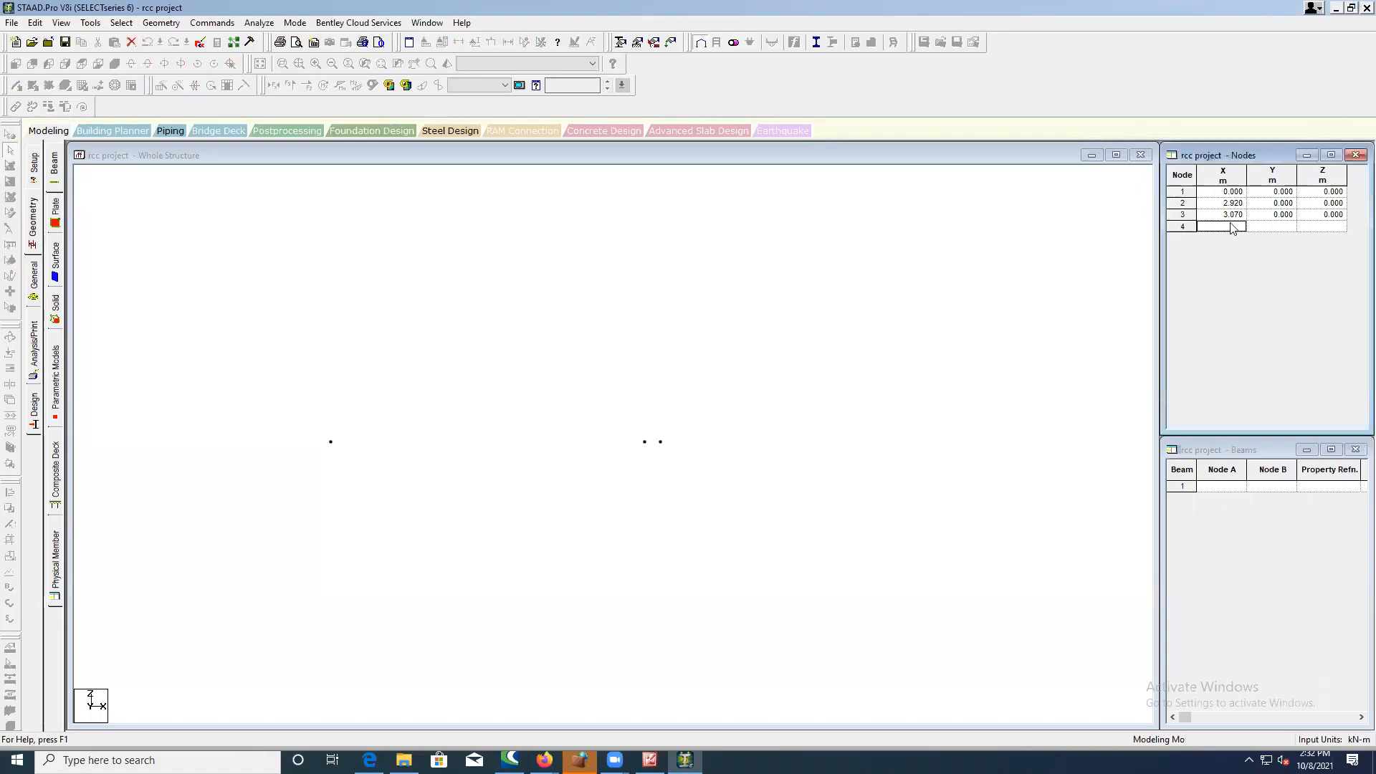
{"action": "left_click", "coordinate": [1235, 214]}
{"action": "key", "text": "Return"}
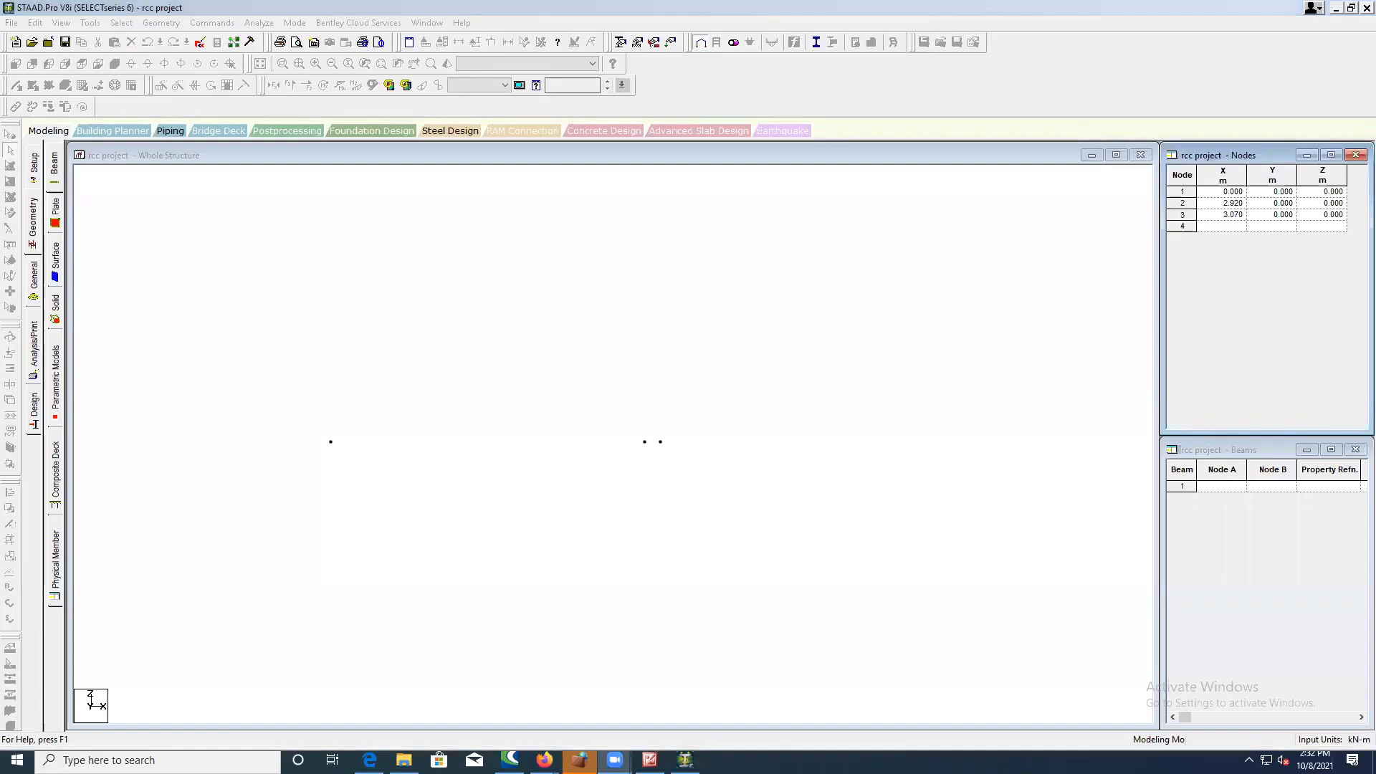
{"action": "left_click", "coordinate": [1234, 214]}
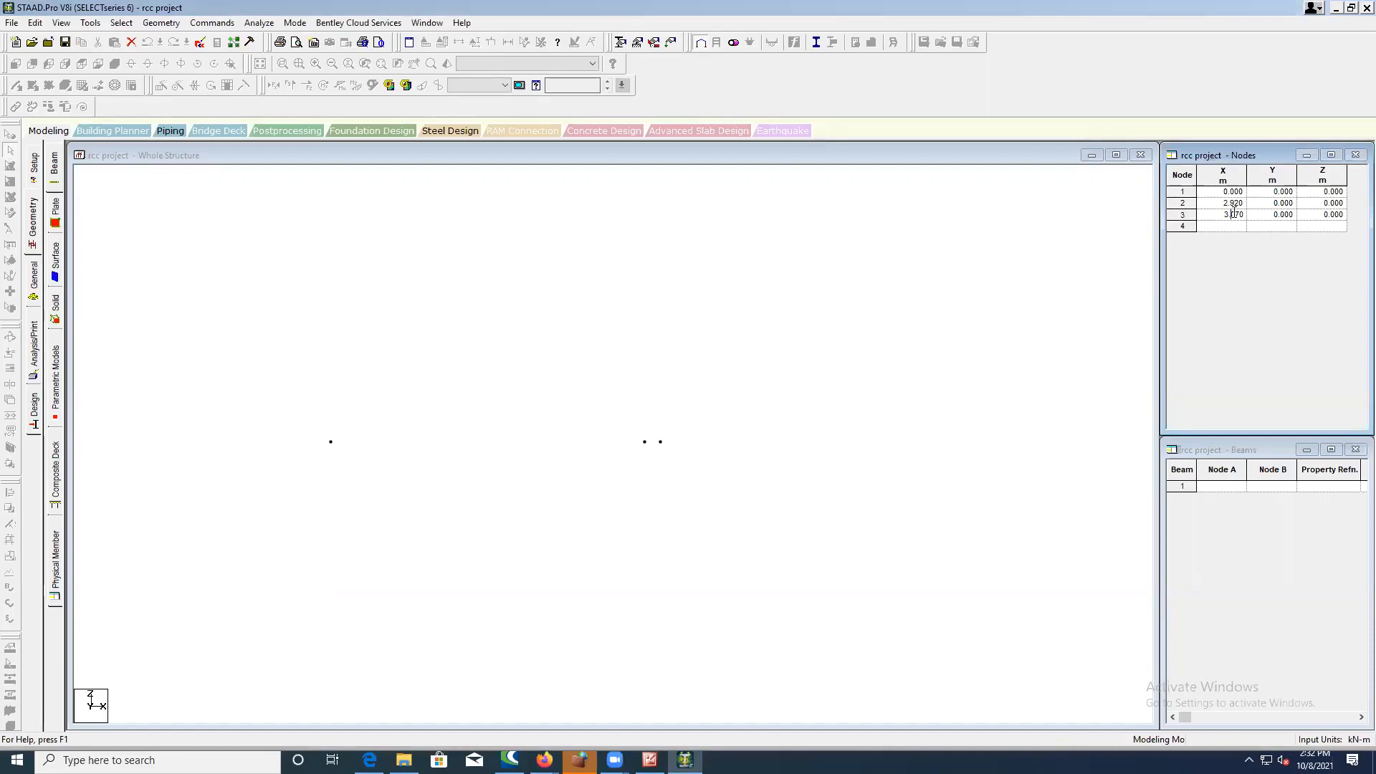
{"action": "key", "text": "BackSpace"}
{"action": "key", "text": "BackSpace"}
{"action": "type", "text": "6"}
{"action": "key", "text": "Return"}
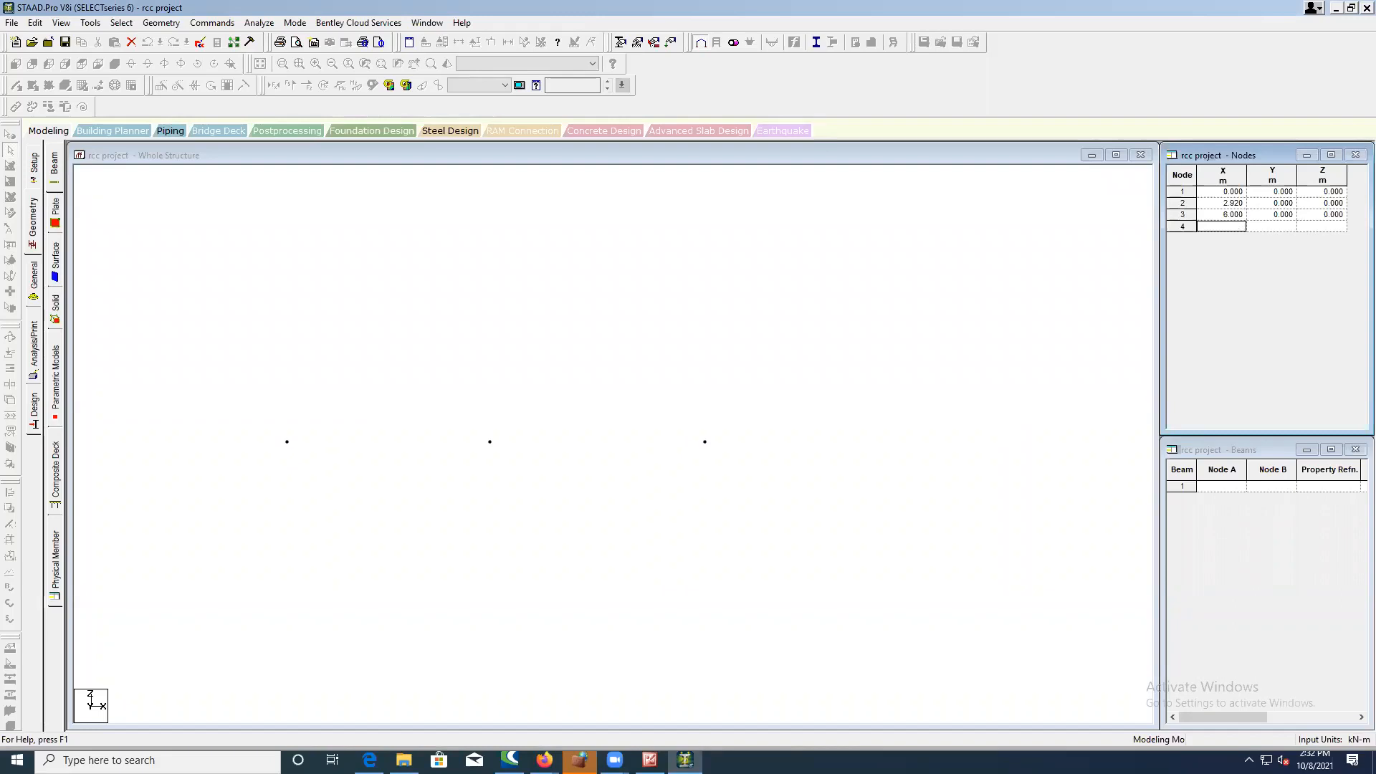
- Check the bedroom width in Picture Manager's floor plan, and add node 4 at X 10.573 m in STAAD.Pro
{"action": "left_click", "coordinate": [649, 760]}
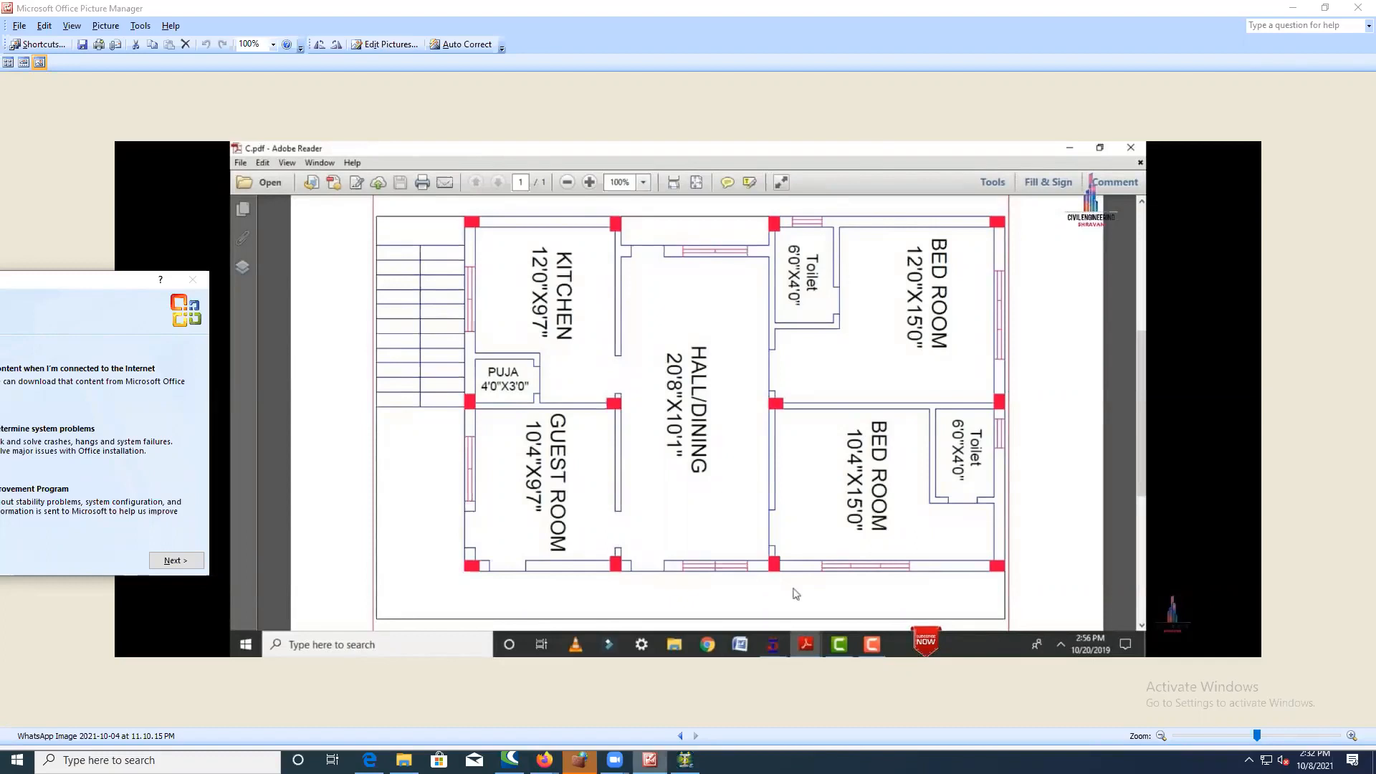
{"action": "left_click", "coordinate": [685, 760]}
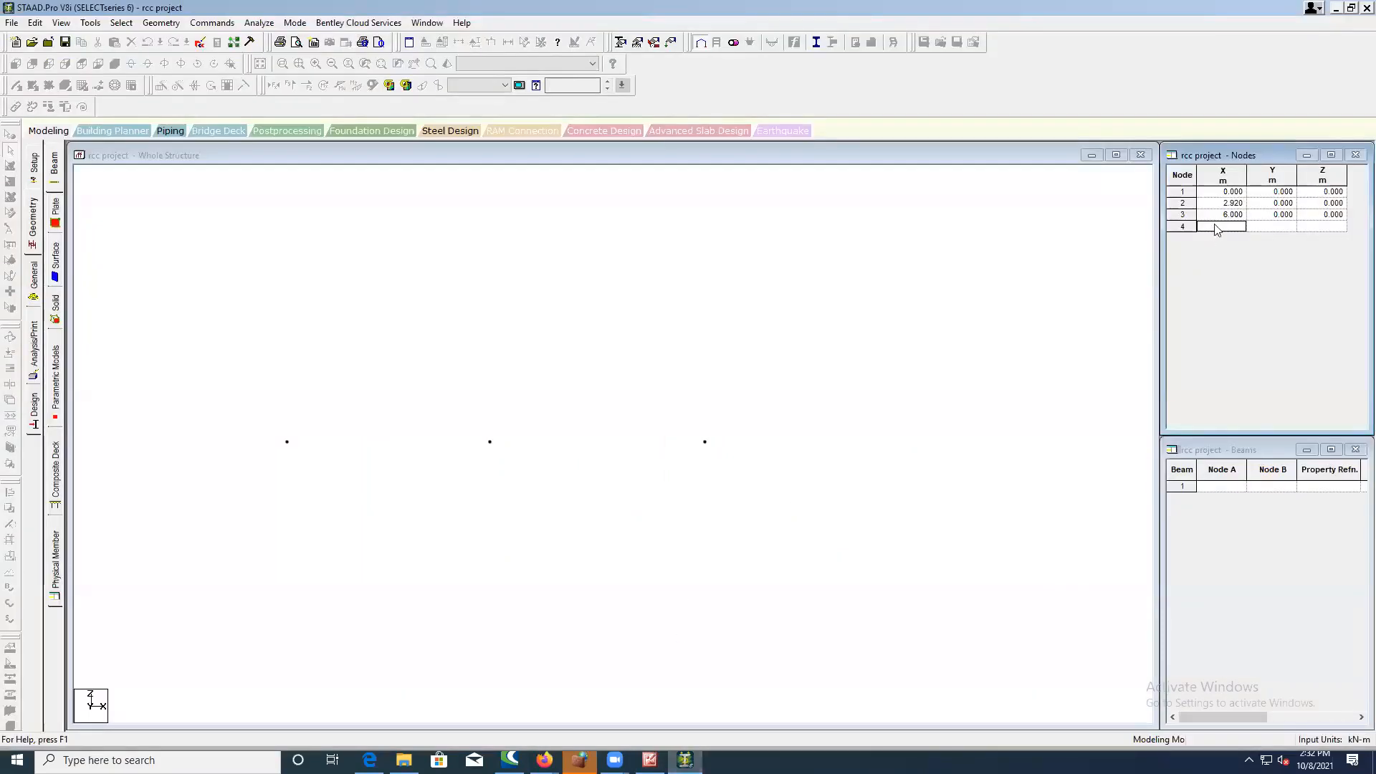
{"action": "type", "text": "10.572"}
{"action": "key", "text": "alt+Tab"}
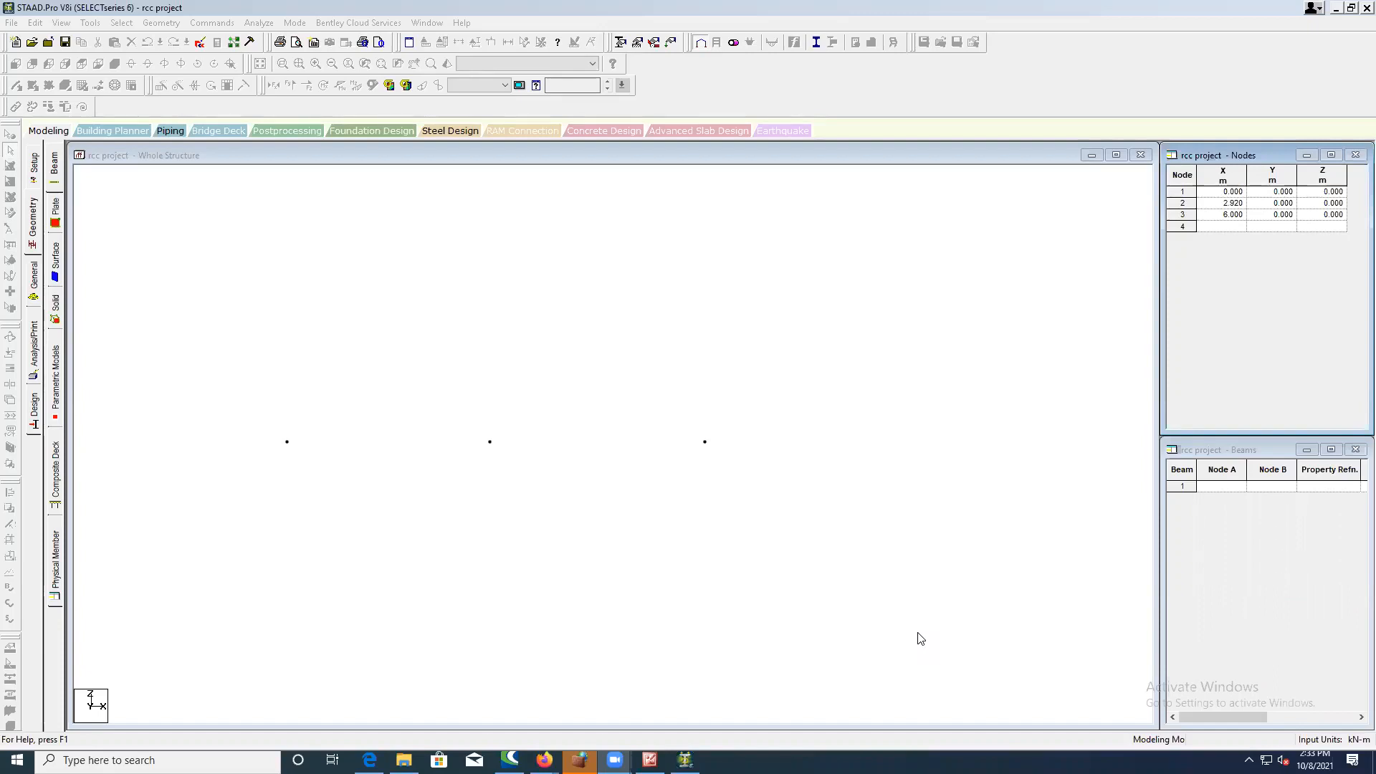
{"action": "mouse_move", "coordinate": [403, 759]}
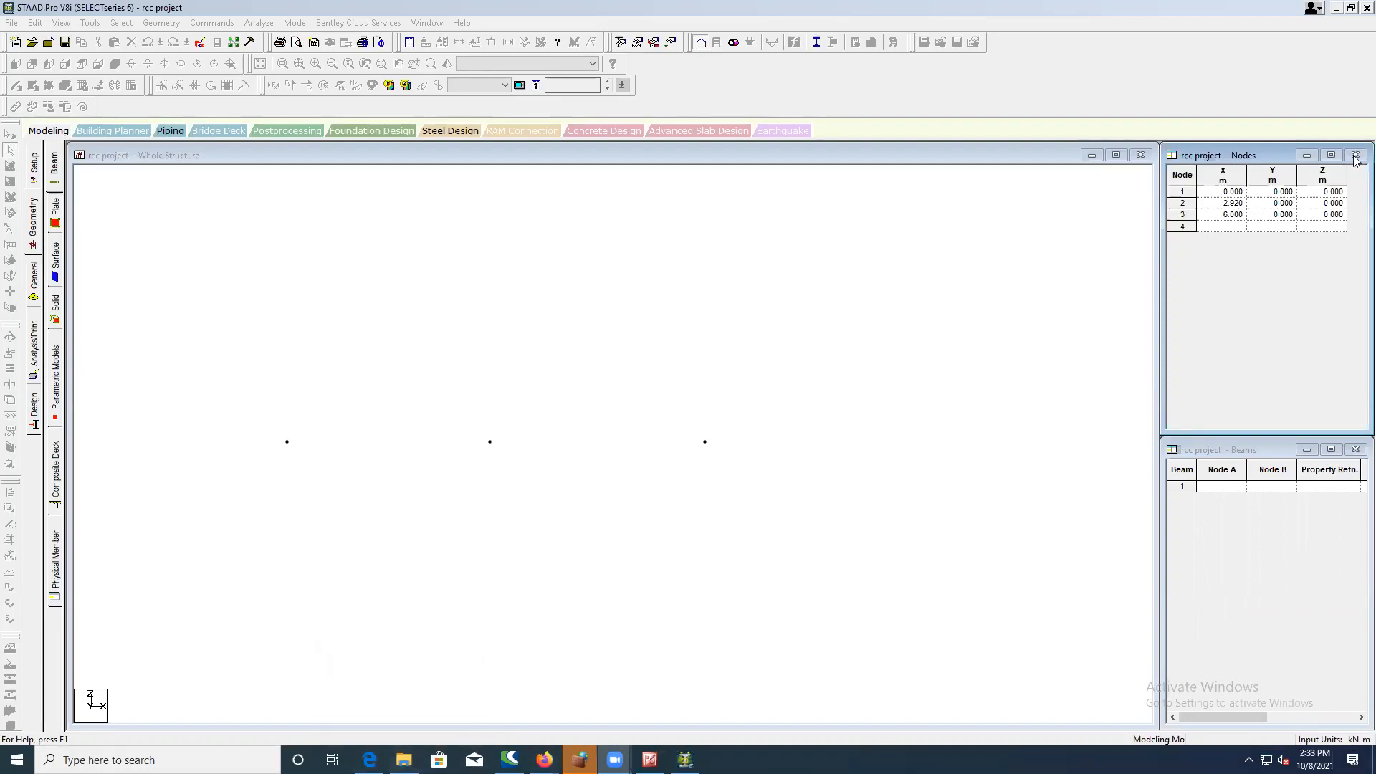
{"action": "left_click", "coordinate": [1229, 216]}
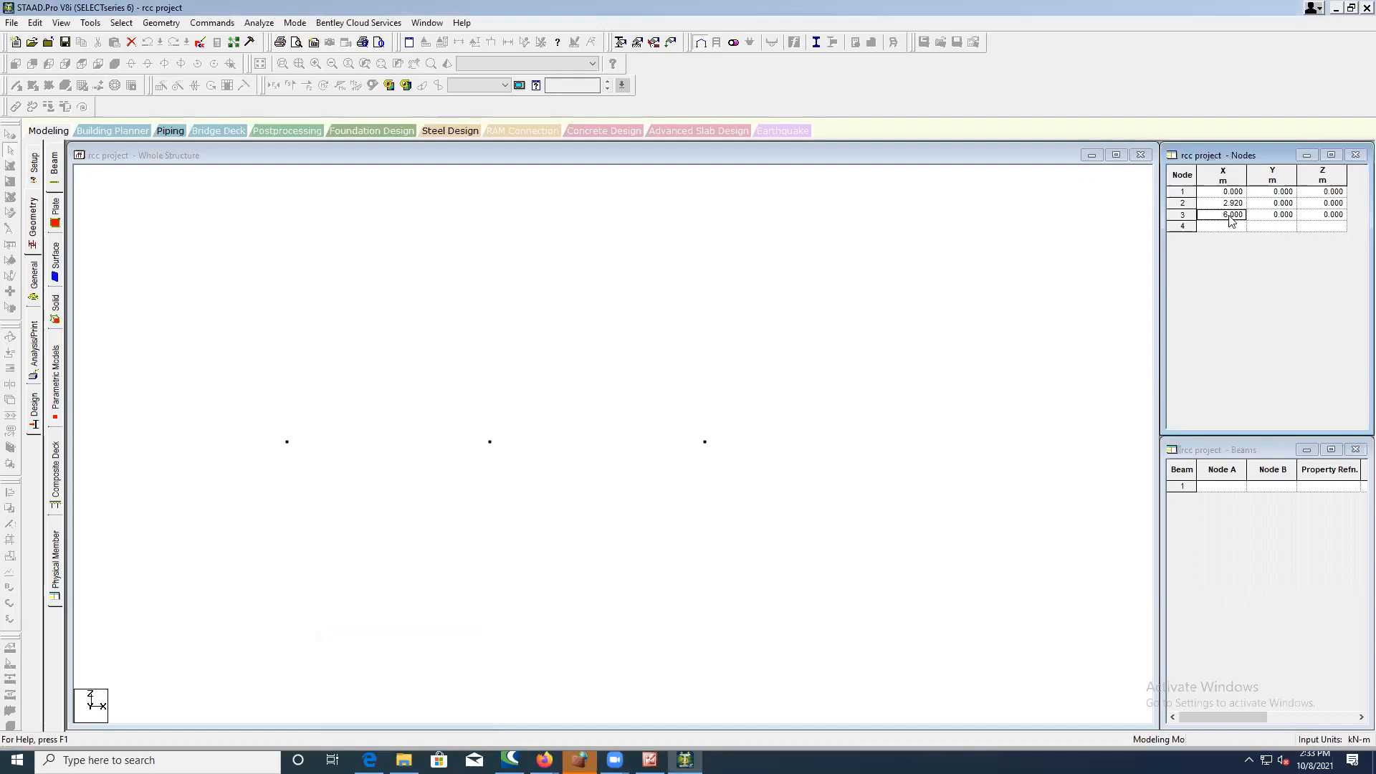
{"action": "type", "text": "1"}
{"action": "left_click", "coordinate": [1232, 228]}
{"action": "type", "text": "10.573"}
{"action": "key", "text": "Return"}
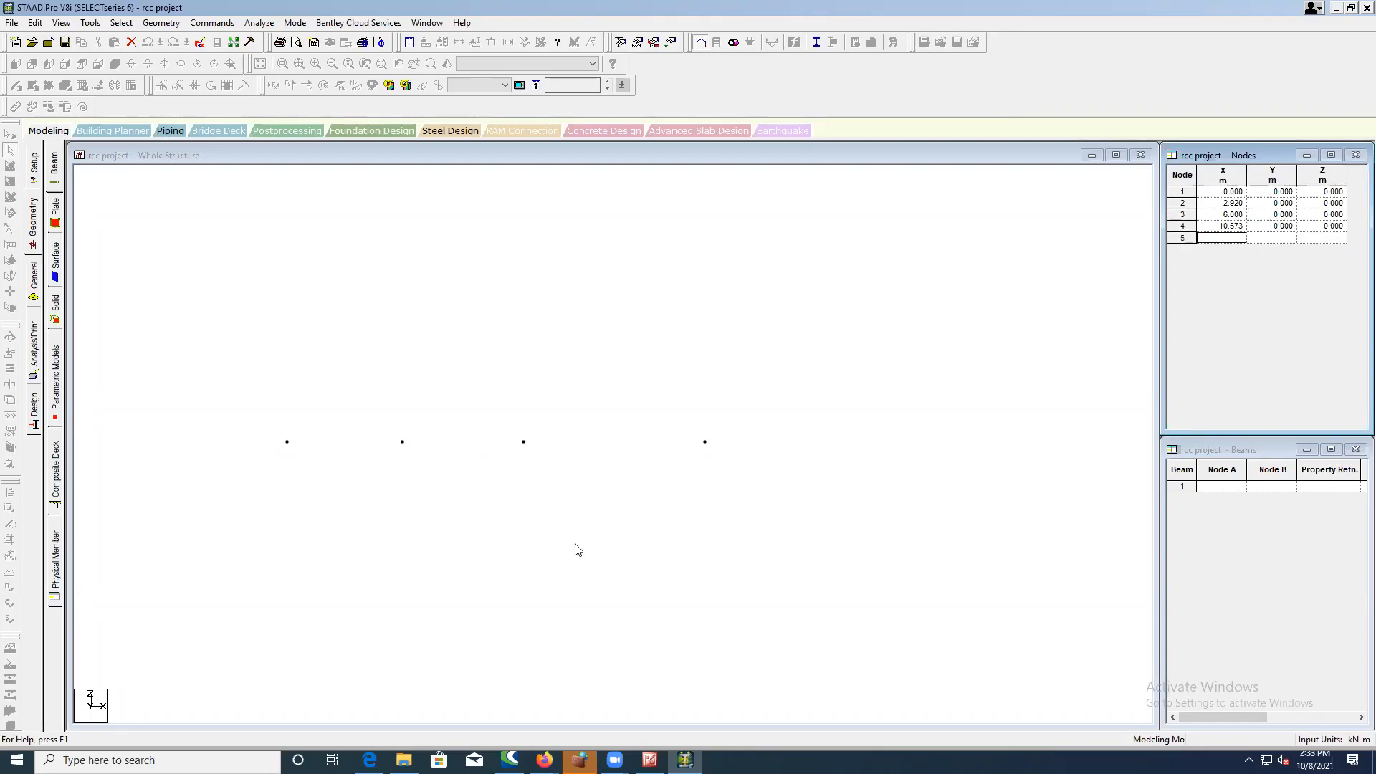
- Compare the row of four nodes in STAAD.Pro with the column positions in Picture Manager's floor plan
{"action": "left_click", "coordinate": [650, 760]}
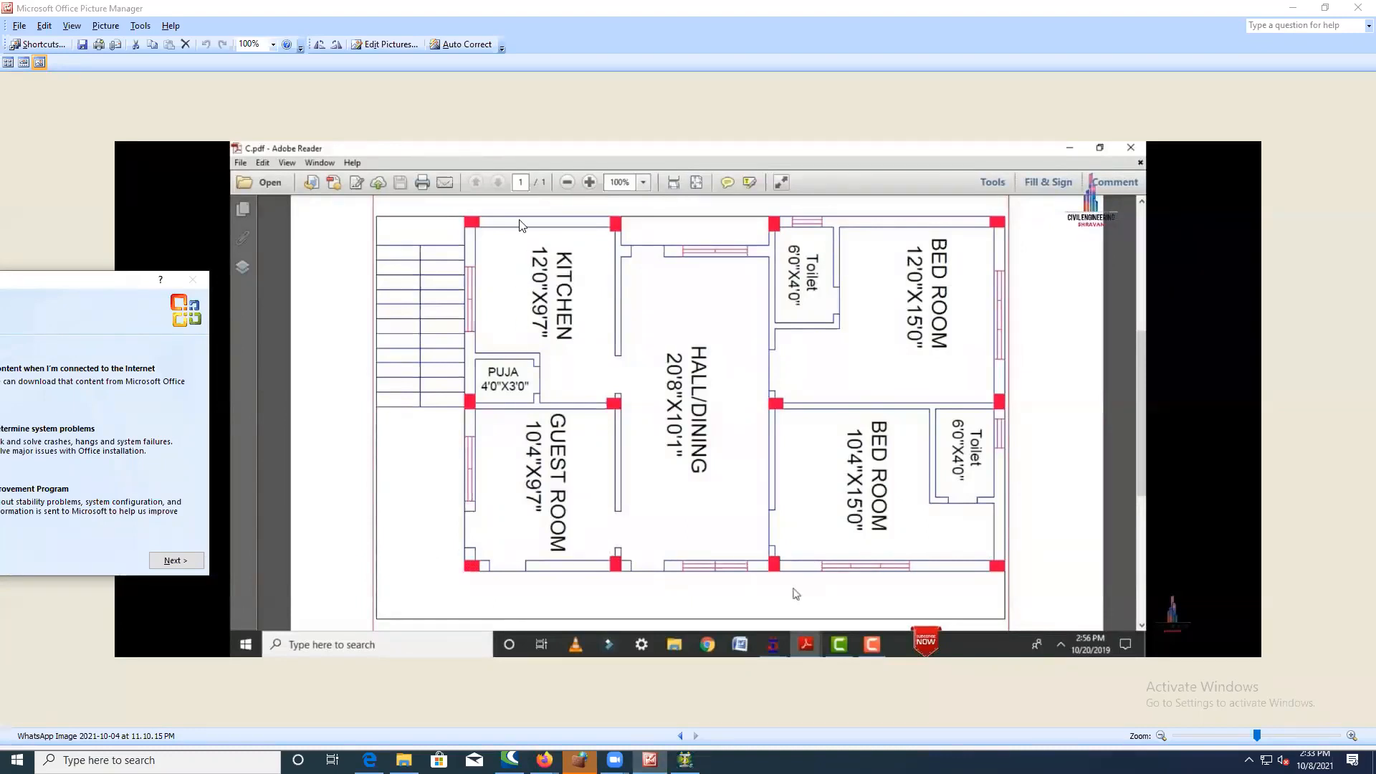
{"action": "left_click", "coordinate": [614, 759]}
{"action": "left_click", "coordinate": [685, 759]}
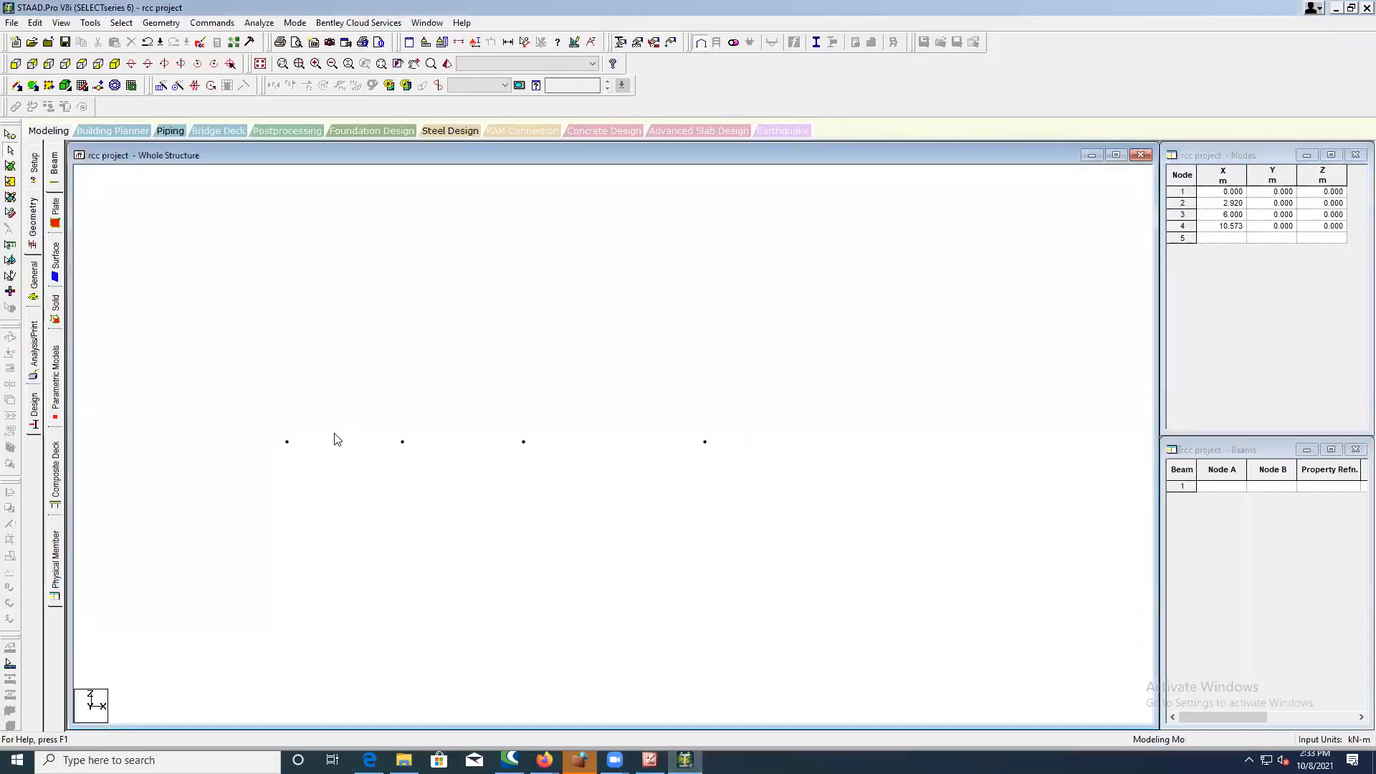
{"action": "left_click", "coordinate": [650, 759]}
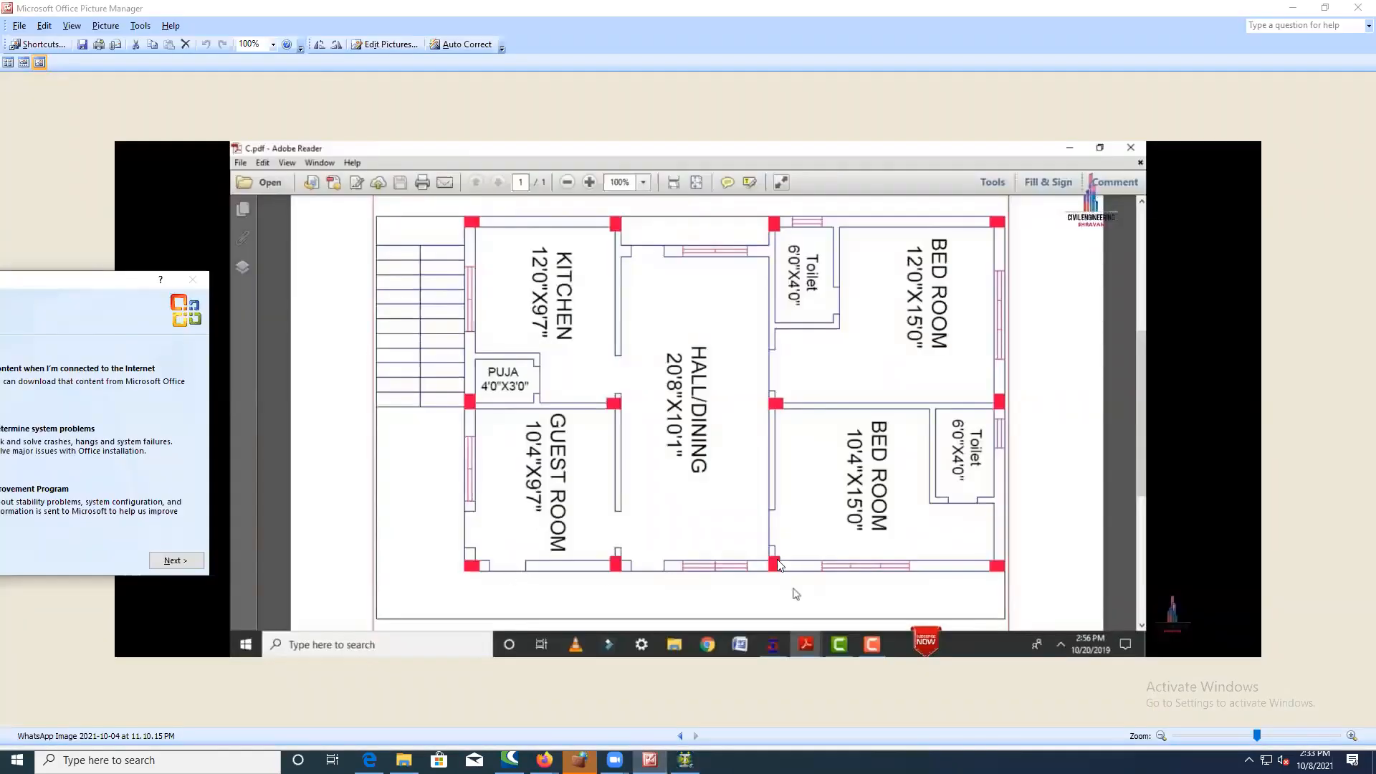
- Check the guest room's depth in Picture Manager's floor plan, and add node 5 at X 0, Y 0, Z 3.15 m in STAAD.Pro
{"action": "left_click", "coordinate": [648, 761]}
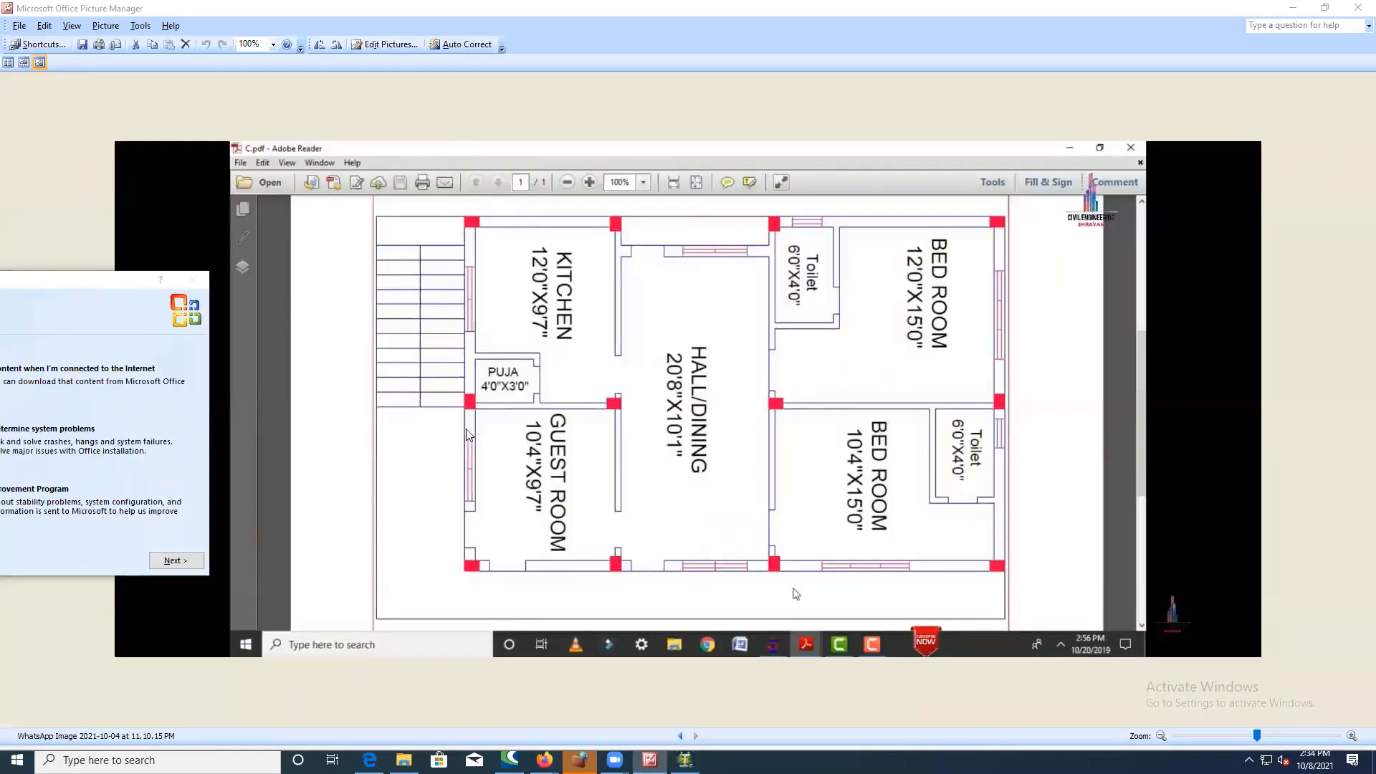
{"action": "left_click", "coordinate": [470, 401]}
{"action": "left_click", "coordinate": [1297, 8]}
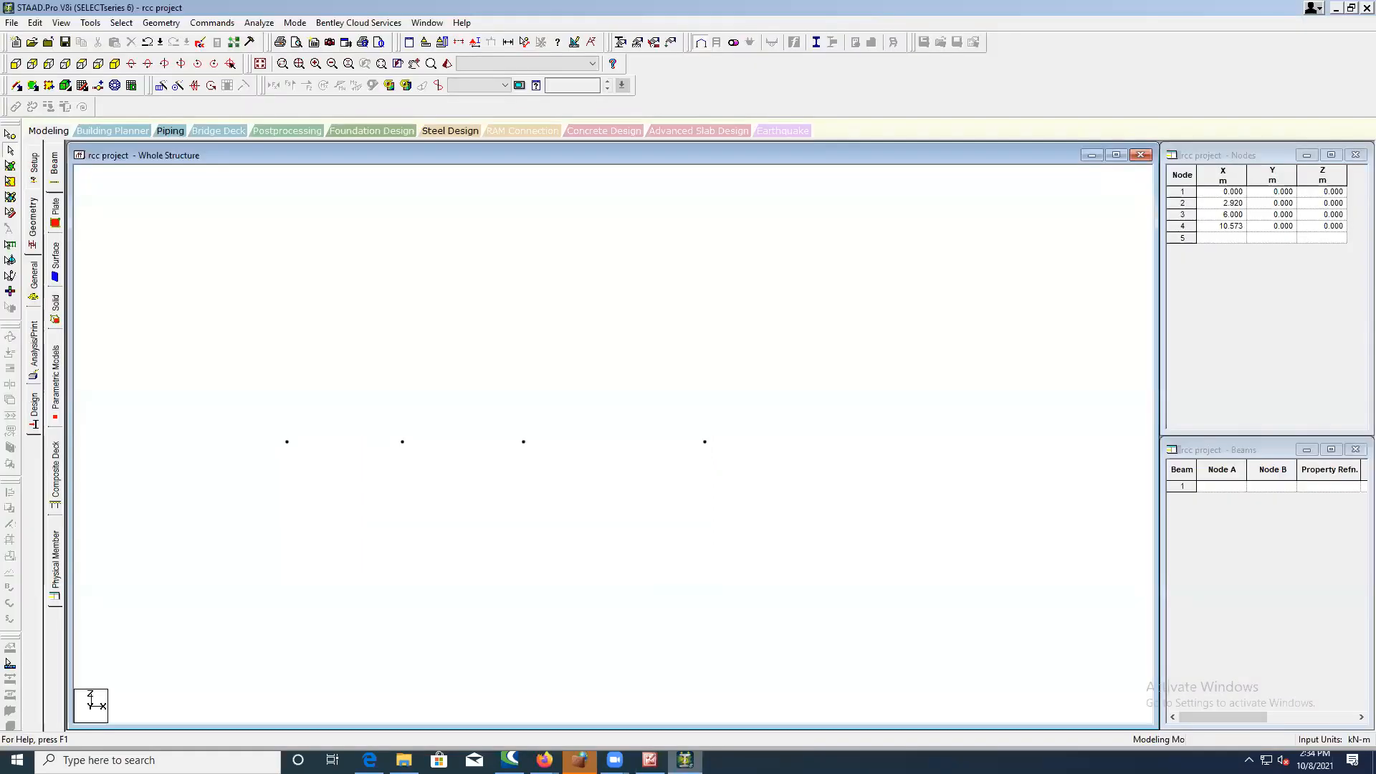
{"action": "left_click", "coordinate": [1241, 238]}
{"action": "left_click", "coordinate": [649, 760]}
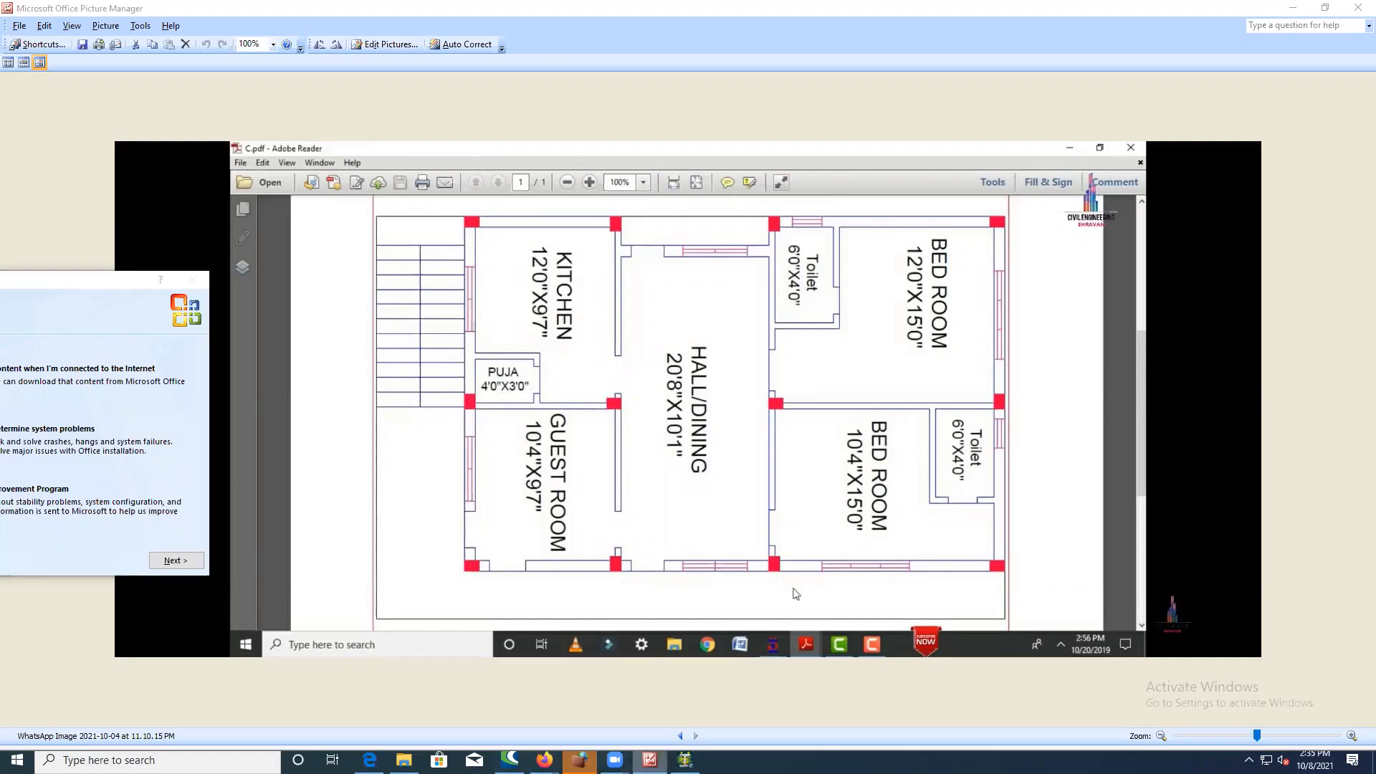
{"action": "left_click", "coordinate": [685, 760]}
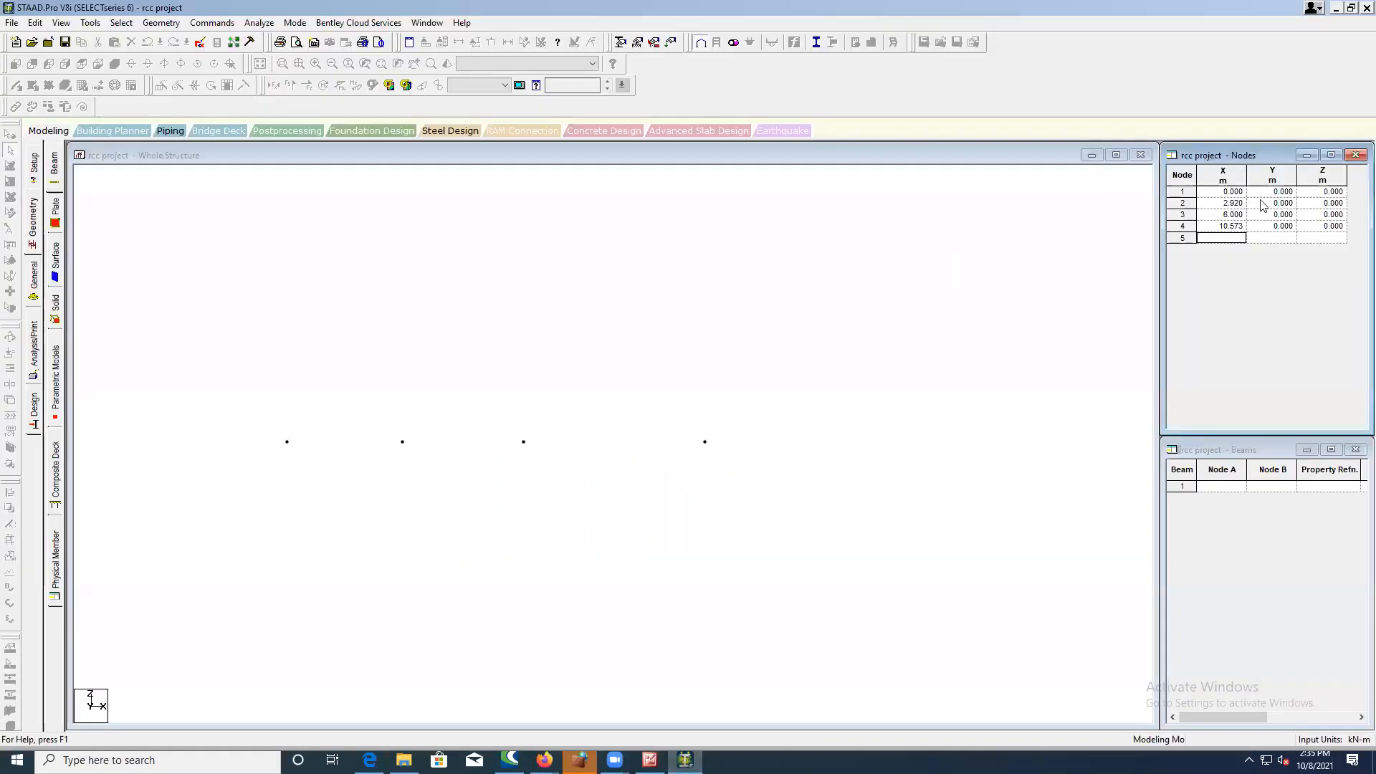
{"action": "type", "text": "0"}
{"action": "key", "text": "Tab"}
{"action": "left_click", "coordinate": [1324, 237]}
{"action": "type", "text": "3.15"}
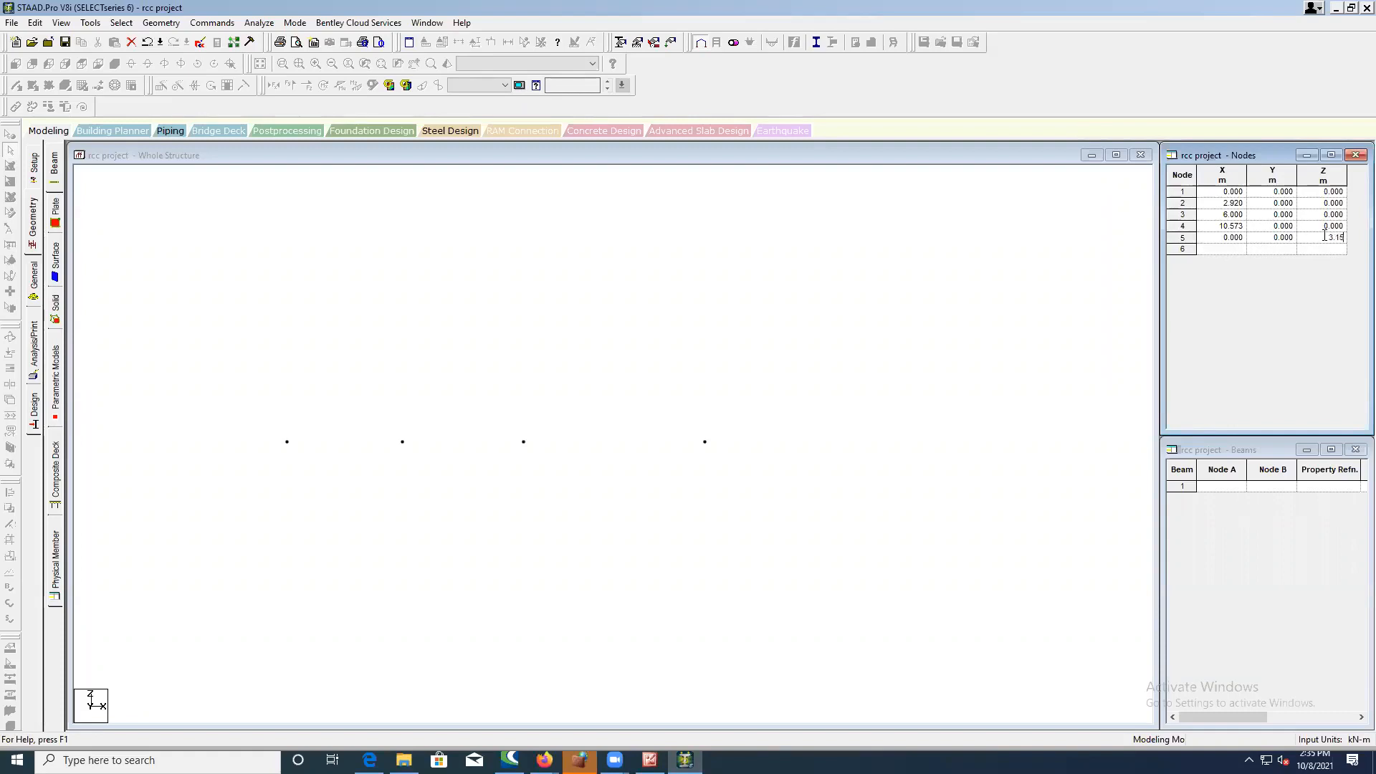
{"action": "left_click", "coordinate": [1284, 252]}
- Add node 6 with X 0 m in the next empty row of the Nodes table
{"action": "scroll", "coordinate": [496, 445], "scroll_direction": "up", "scroll_amount": 3}
{"action": "left_click", "coordinate": [1220, 250]}
{"action": "type", "text": "0"}
{"action": "left_click", "coordinate": [1261, 251]}
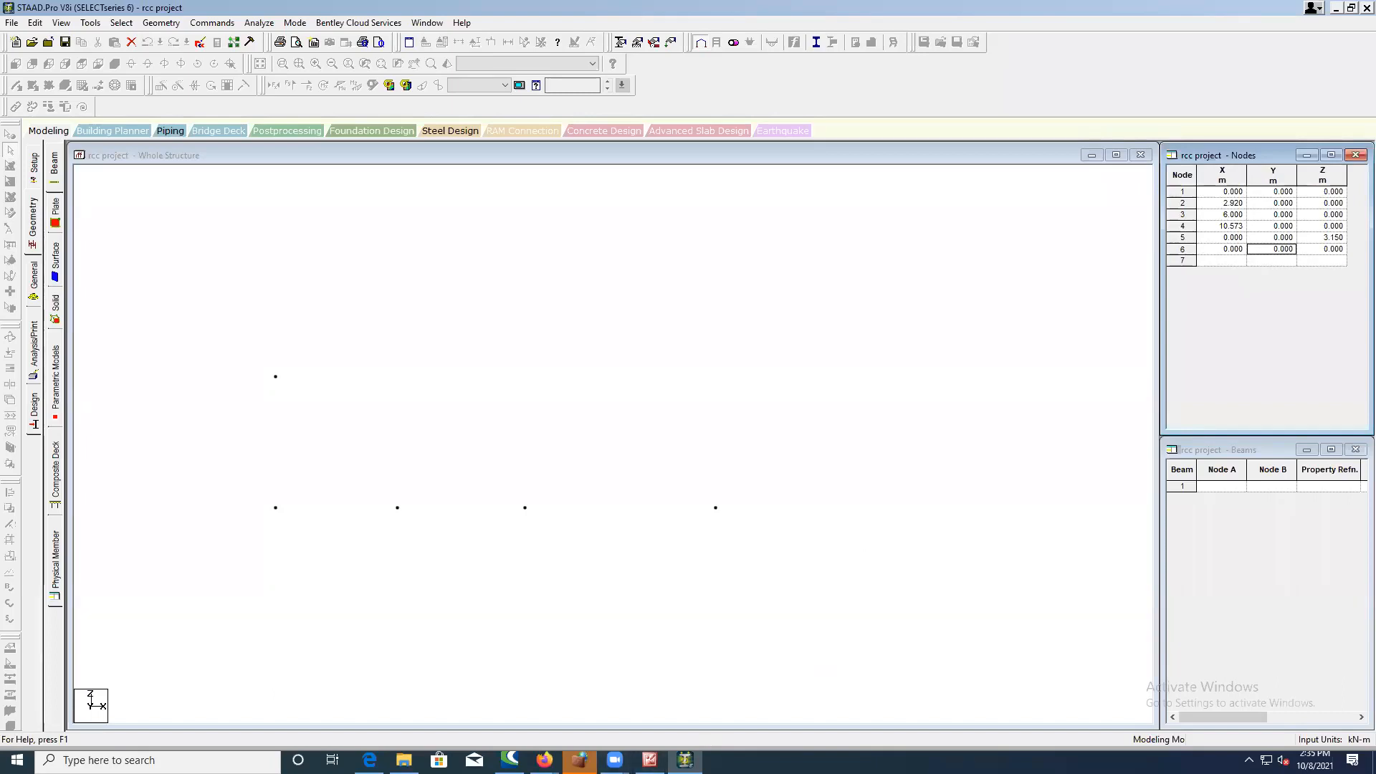
- Check the column rows in Picture Manager's floor plan, and accept the Auto Save of the model in STAAD.Pro
{"action": "left_click", "coordinate": [650, 760]}
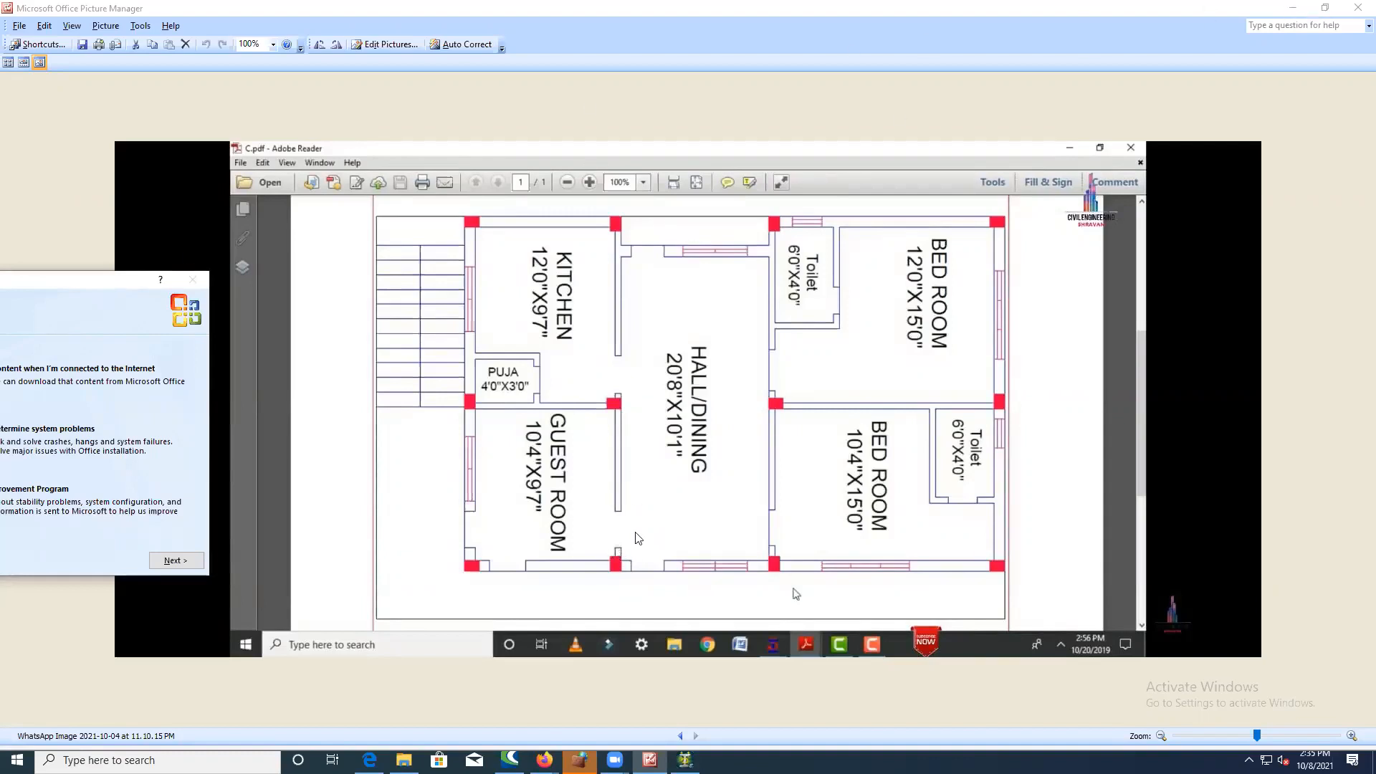
{"action": "left_click", "coordinate": [645, 765]}
{"action": "left_click", "coordinate": [685, 759]}
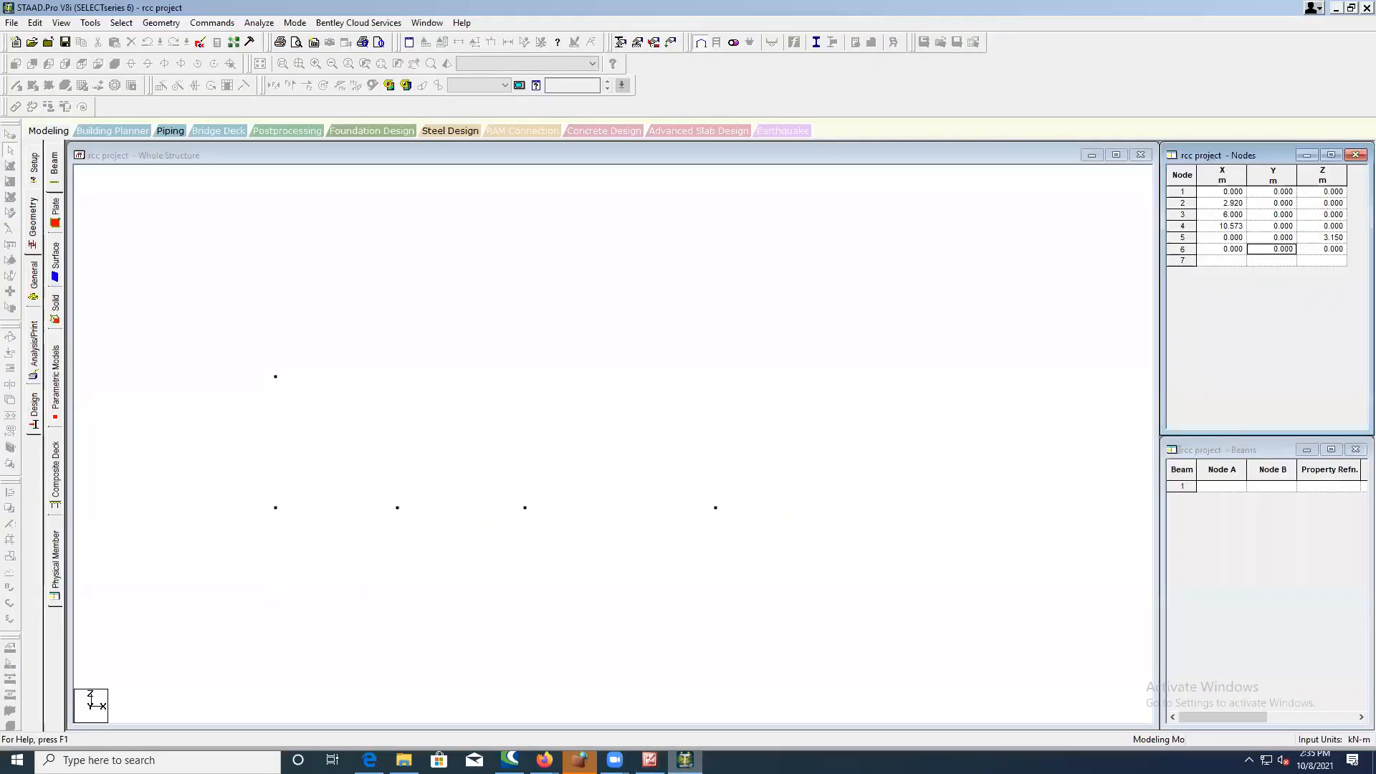
{"action": "left_click_drag", "start_coordinate": [217, 467], "coordinate": [809, 571]}
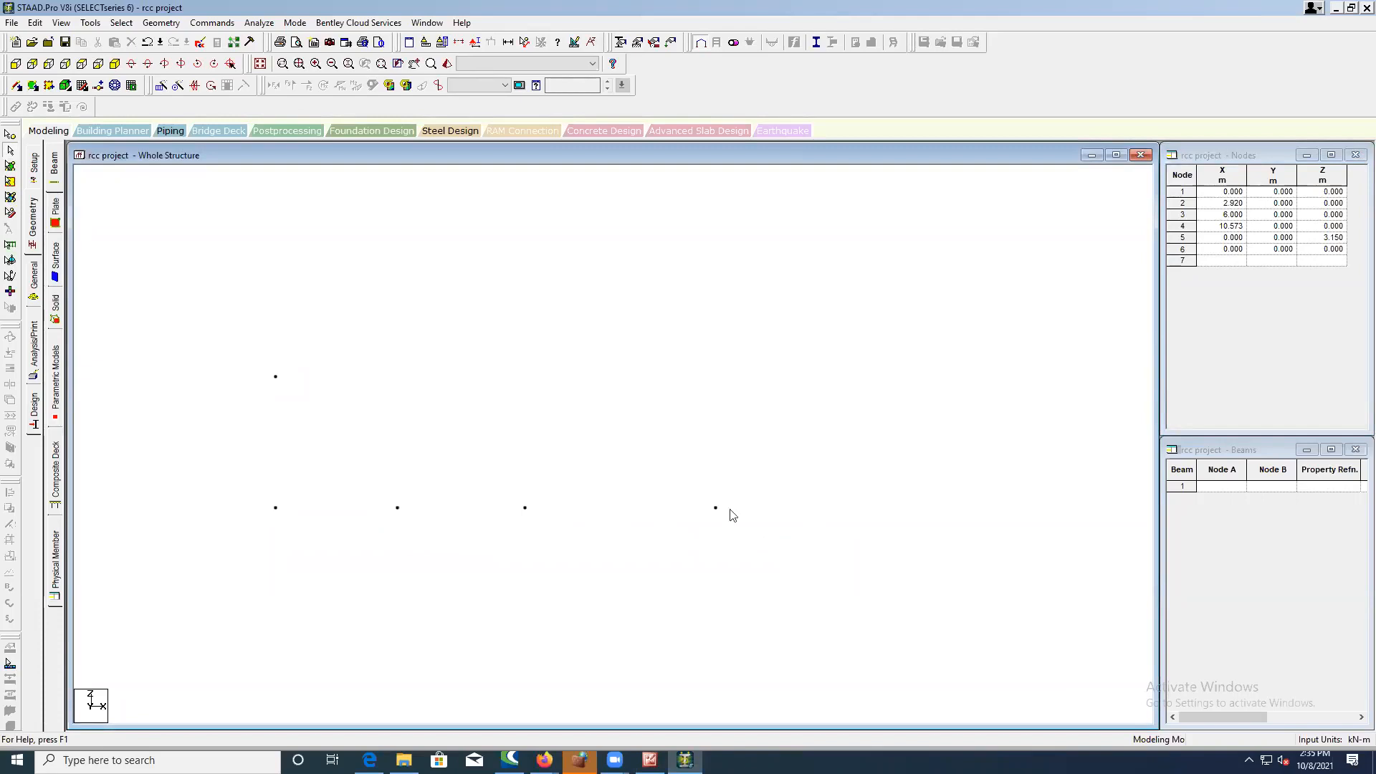
{"action": "left_click", "coordinate": [706, 410]}
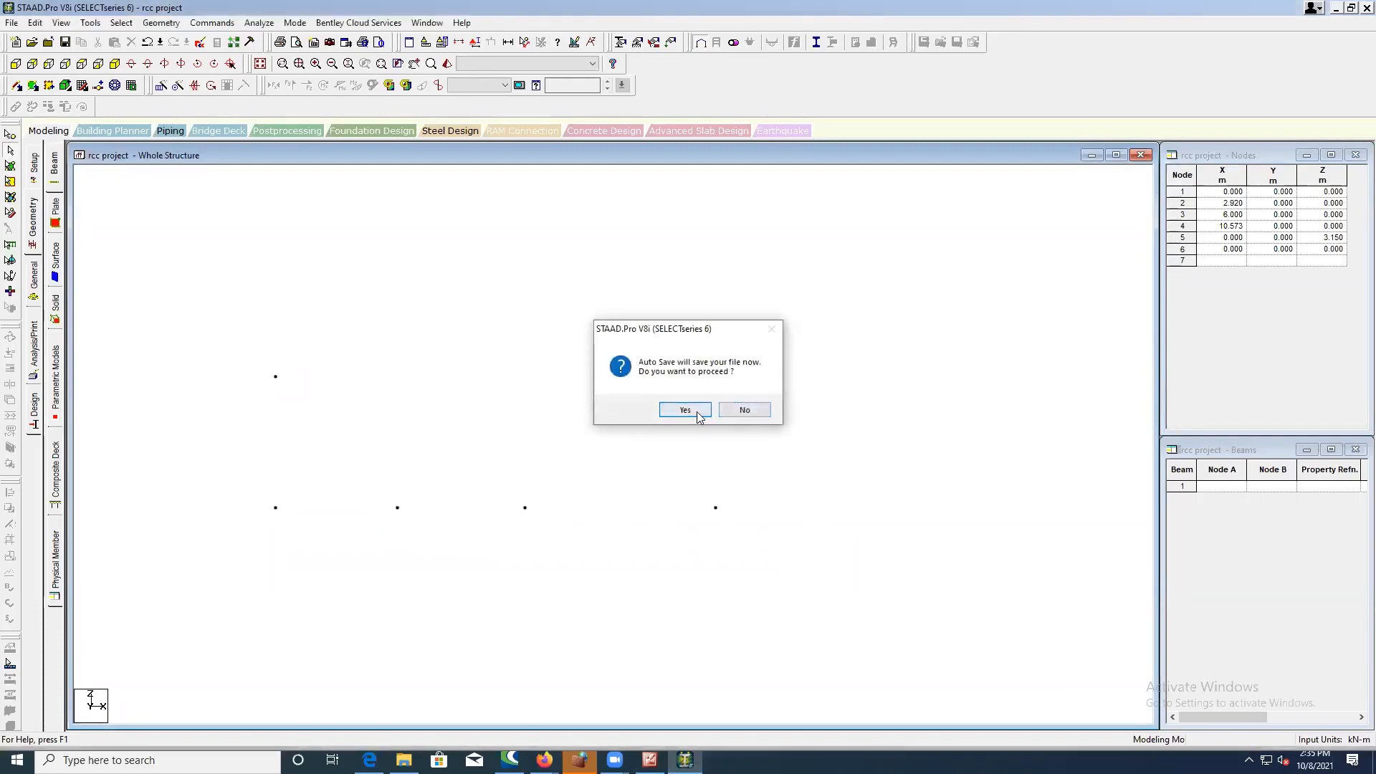
{"action": "left_click", "coordinate": [605, 399]}
- Copy nodes 2, 3 and 4 once along global Z with Translational Repeat at a 3.15 m step spacing
{"action": "left_click", "coordinate": [10, 134]}
{"action": "left_click_drag", "start_coordinate": [890, 575], "coordinate": [894, 575]}
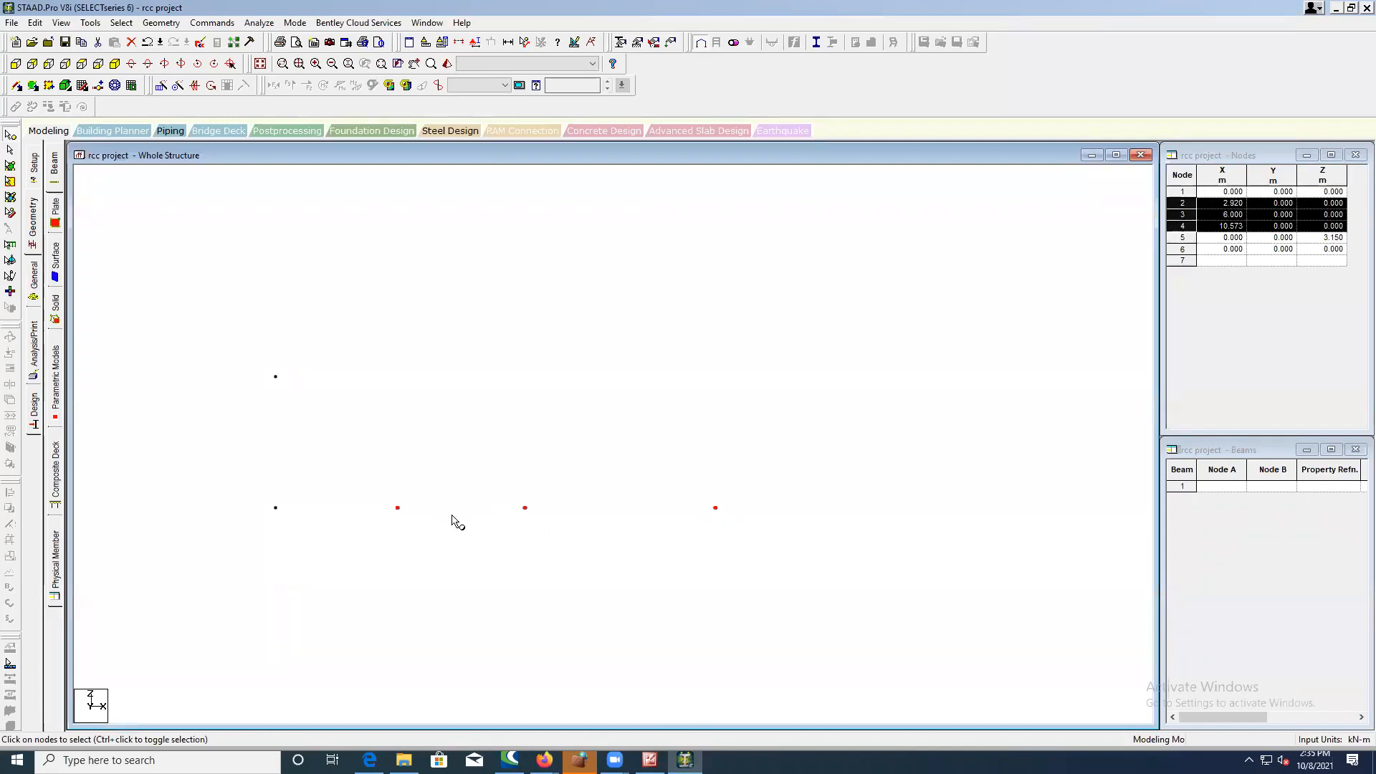
{"action": "left_click", "coordinate": [161, 86]}
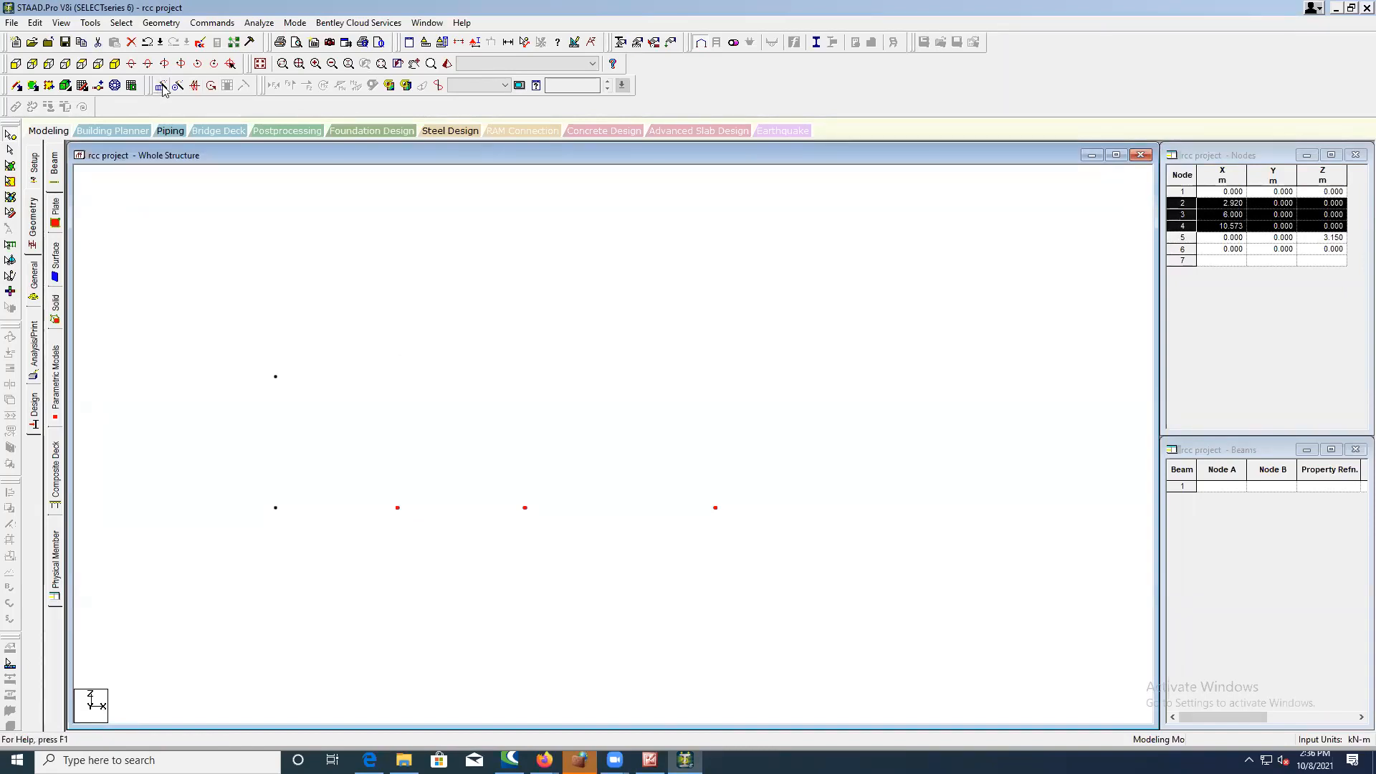
{"action": "left_click_drag", "start_coordinate": [663, 283], "coordinate": [631, 171]}
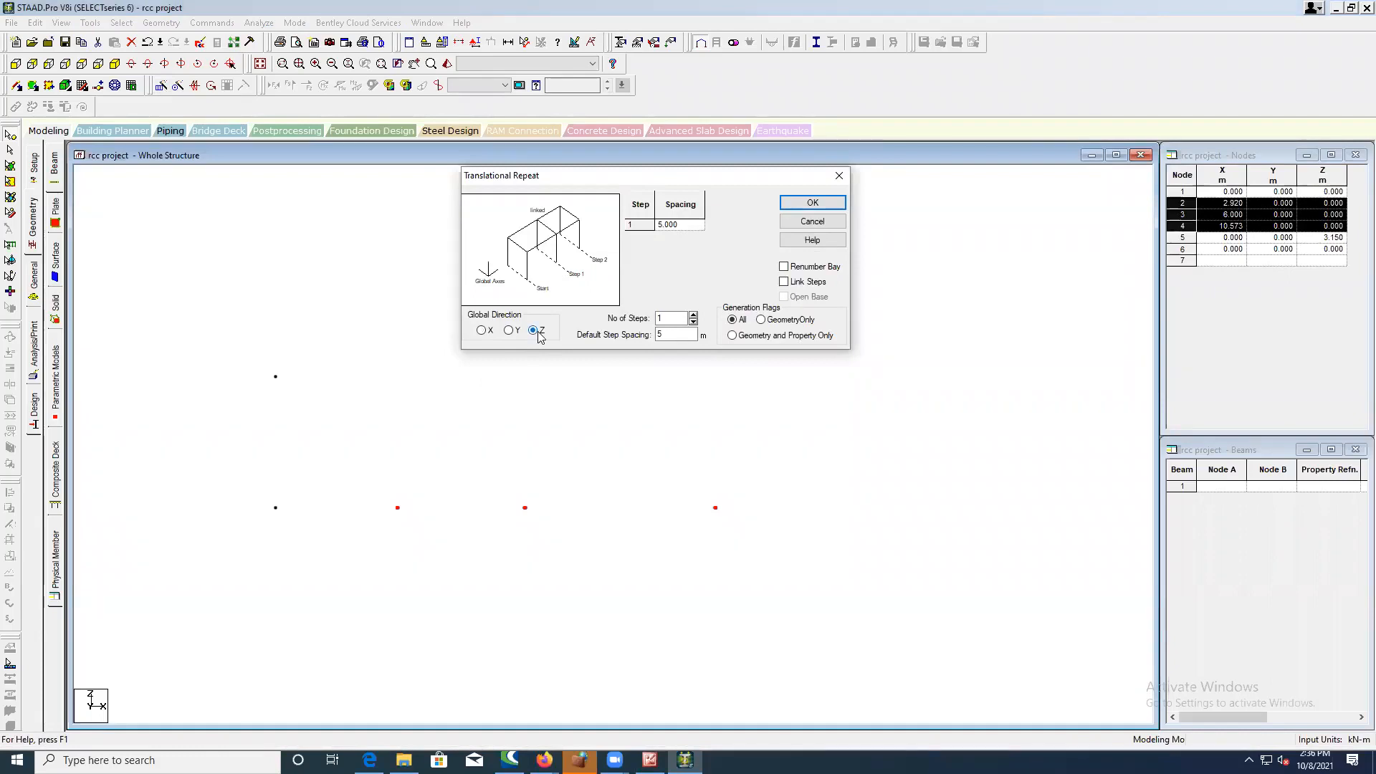
{"action": "double_click", "coordinate": [666, 334]}
{"action": "type", "text": "3.15"}
{"action": "left_click", "coordinate": [790, 203]}
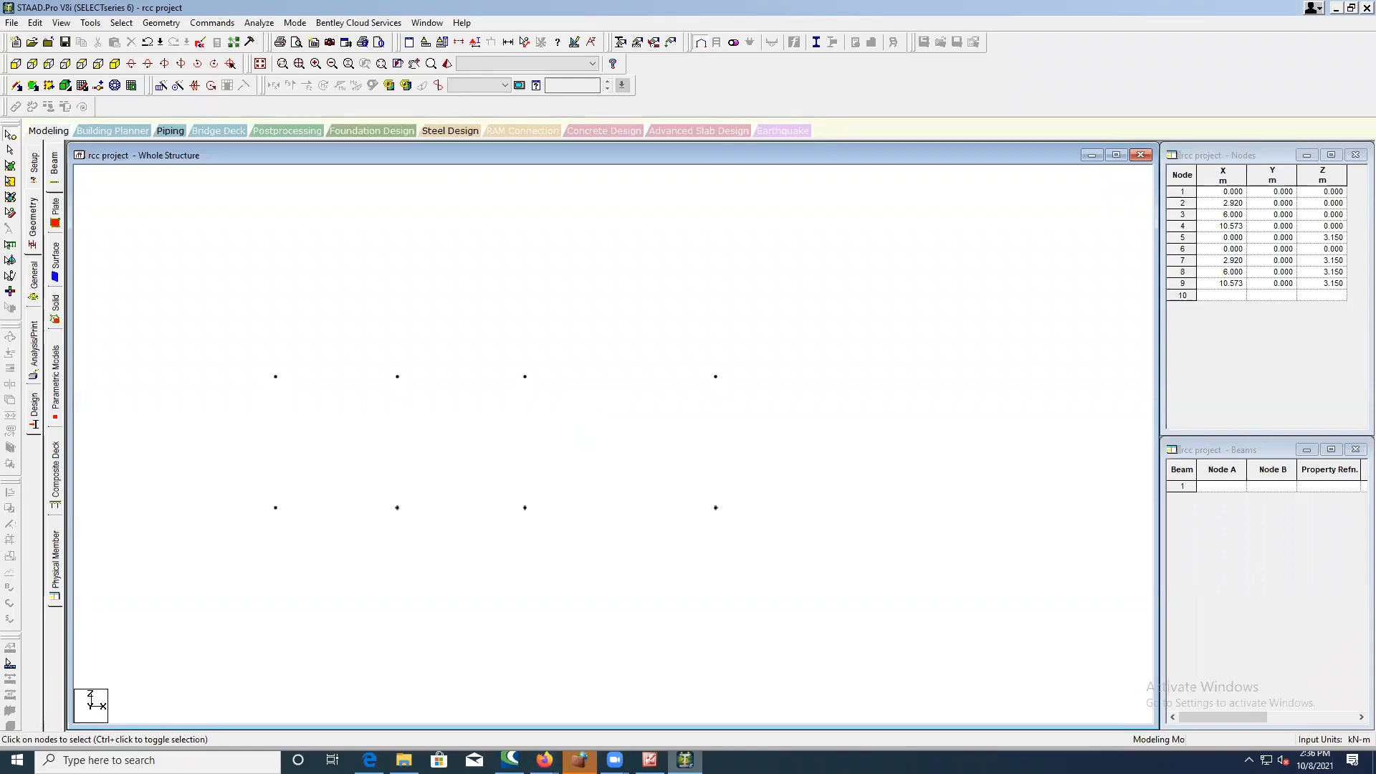
- Examine the two node rows by selecting nodes, and compare them with the columns in Picture Manager's floor plan
{"action": "mouse_move", "coordinate": [685, 760]}
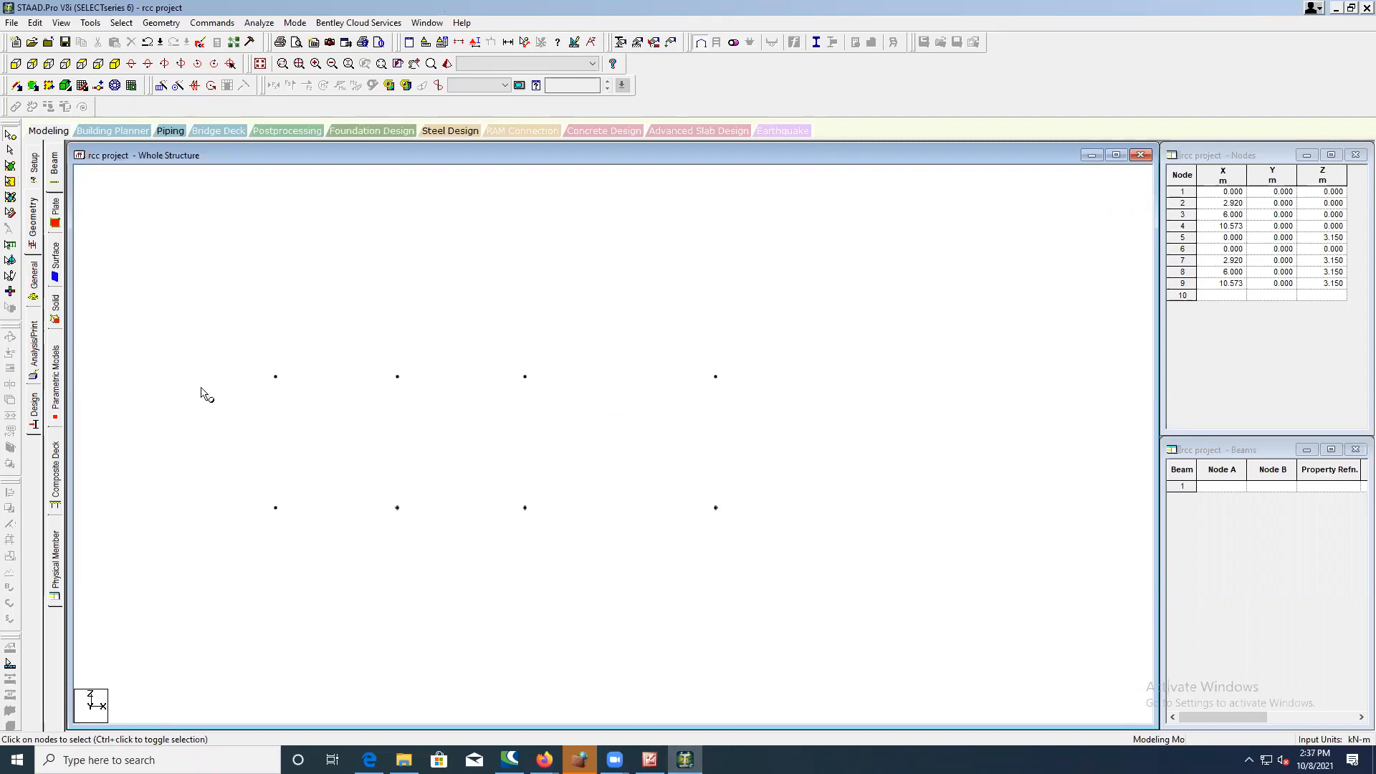
{"action": "left_click_drag", "start_coordinate": [332, 394], "coordinate": [769, 433]}
{"action": "left_click", "coordinate": [595, 391]}
{"action": "left_click_drag", "start_coordinate": [700, 483], "coordinate": [777, 523]}
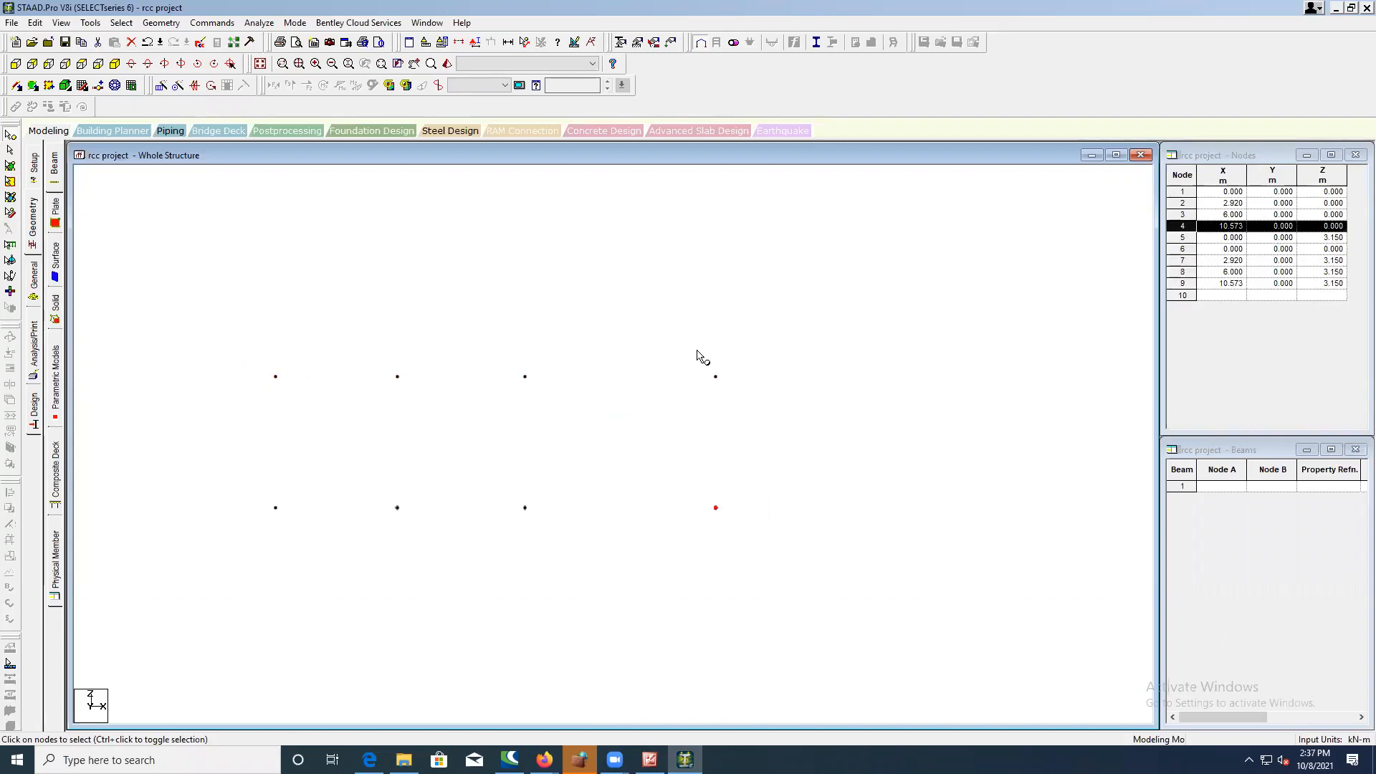
{"action": "left_click", "coordinate": [697, 351]}
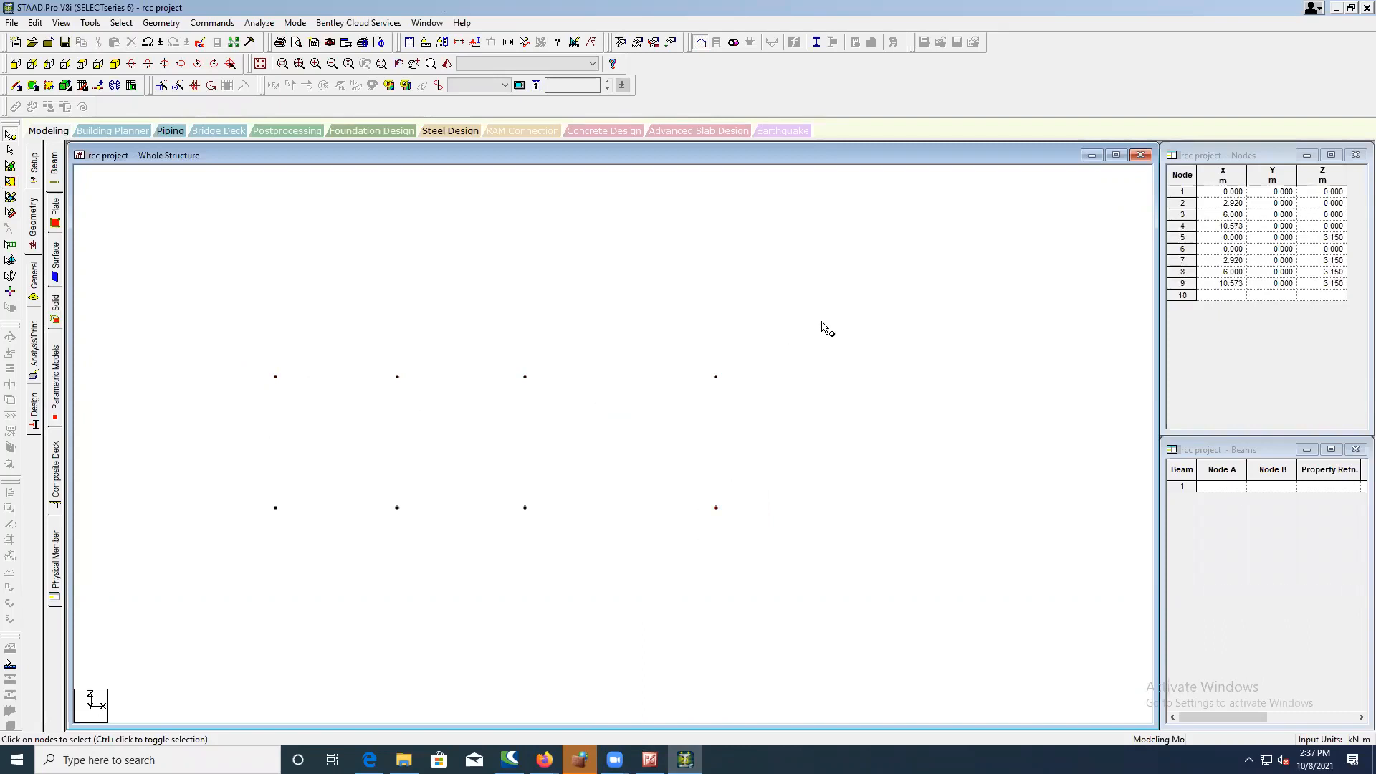
{"action": "left_click_drag", "start_coordinate": [621, 319], "coordinate": [796, 467]}
{"action": "left_click", "coordinate": [797, 470]}
{"action": "left_click_drag", "start_coordinate": [692, 313], "coordinate": [777, 475]}
{"action": "left_click", "coordinate": [782, 479]}
{"action": "left_click", "coordinate": [649, 760]}
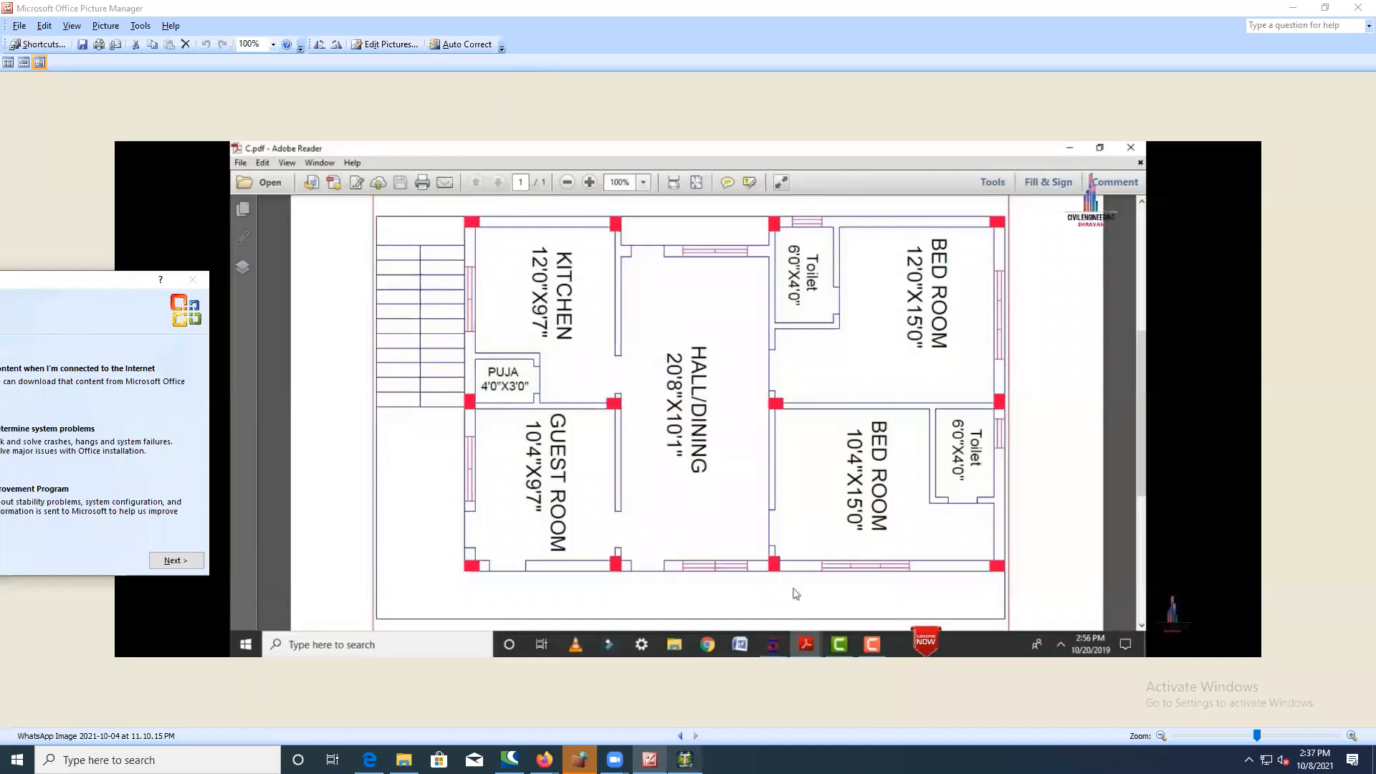
{"action": "left_click", "coordinate": [685, 759]}
- Start a Translational Repeat of nodes 5, 7, 8 and 9 along global Z, and check the kitchen's depth in Picture Manager's floor plan
{"action": "left_click_drag", "start_coordinate": [239, 353], "coordinate": [761, 410]}
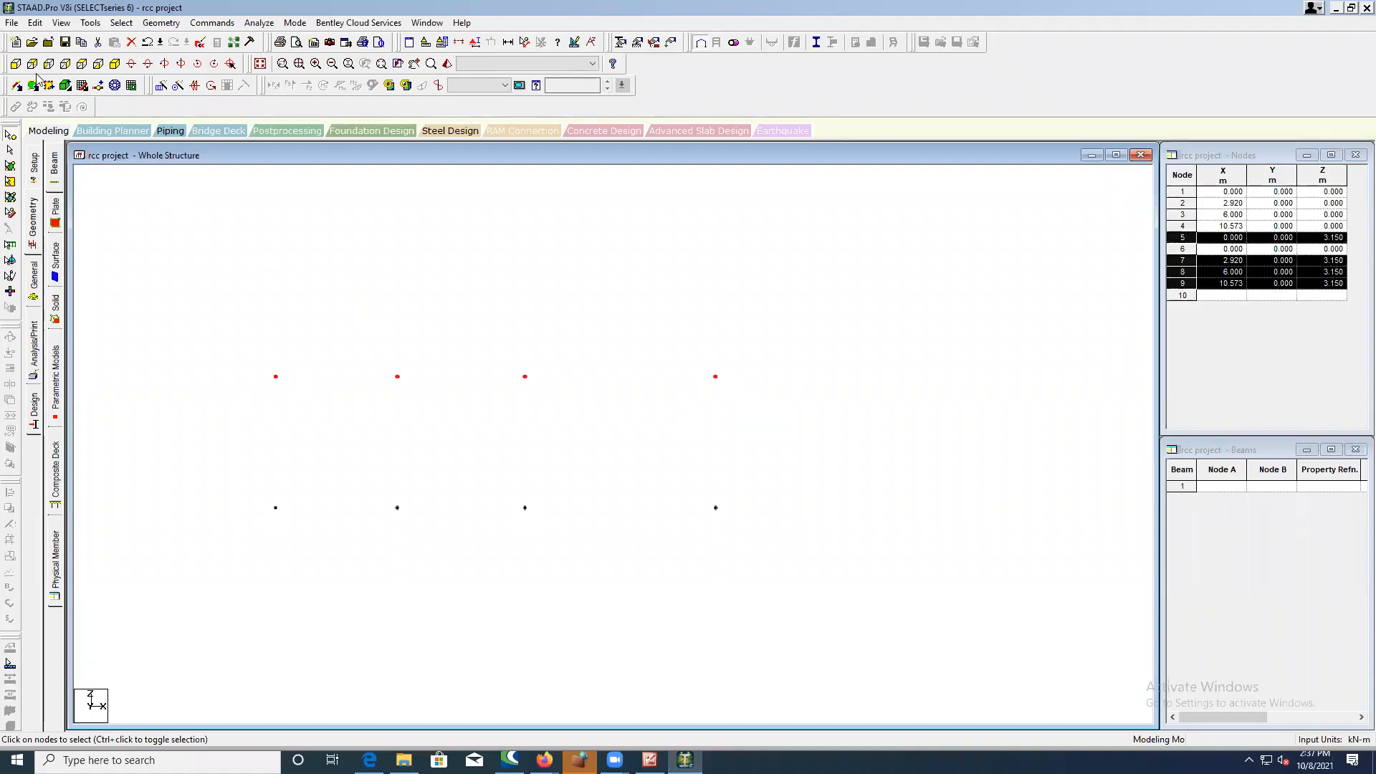
{"action": "left_click", "coordinate": [157, 87]}
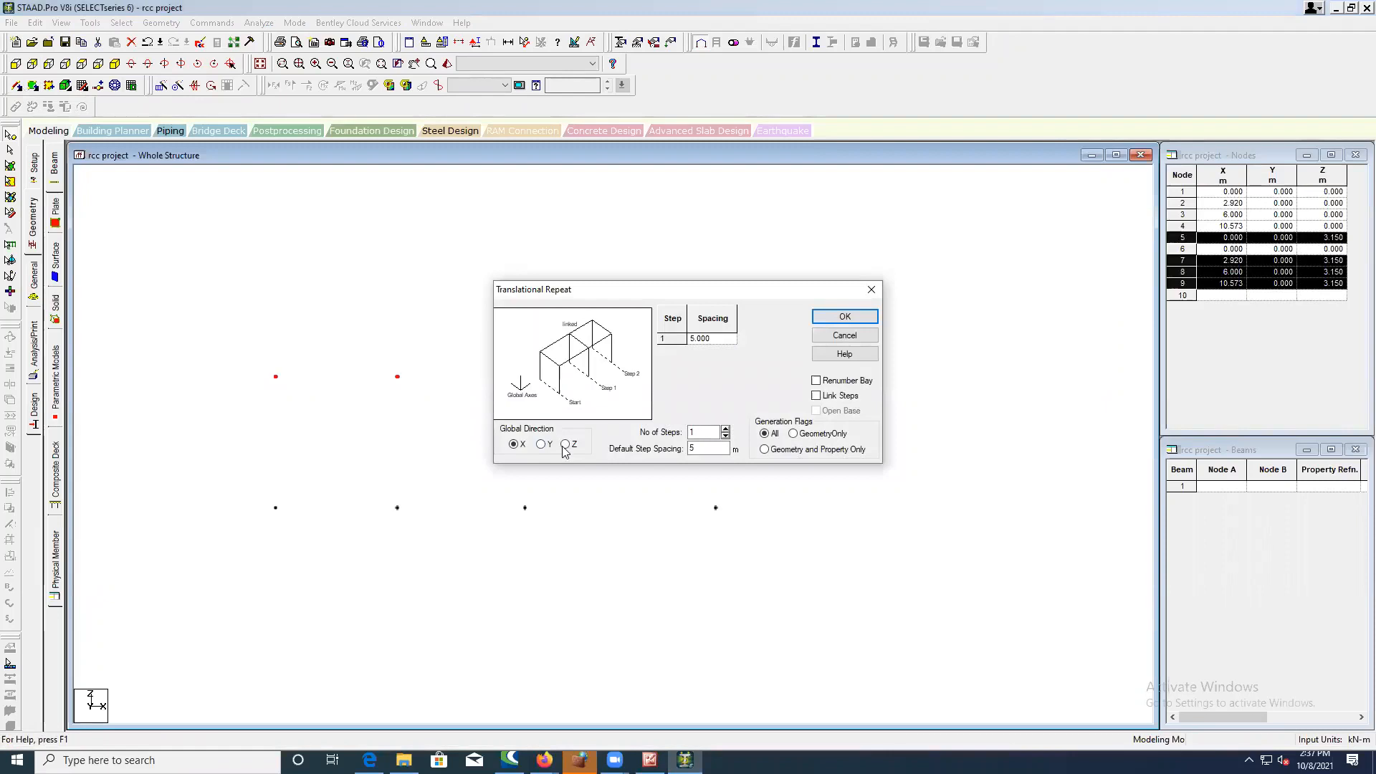
{"action": "left_click", "coordinate": [565, 445]}
{"action": "left_click", "coordinate": [650, 761]}
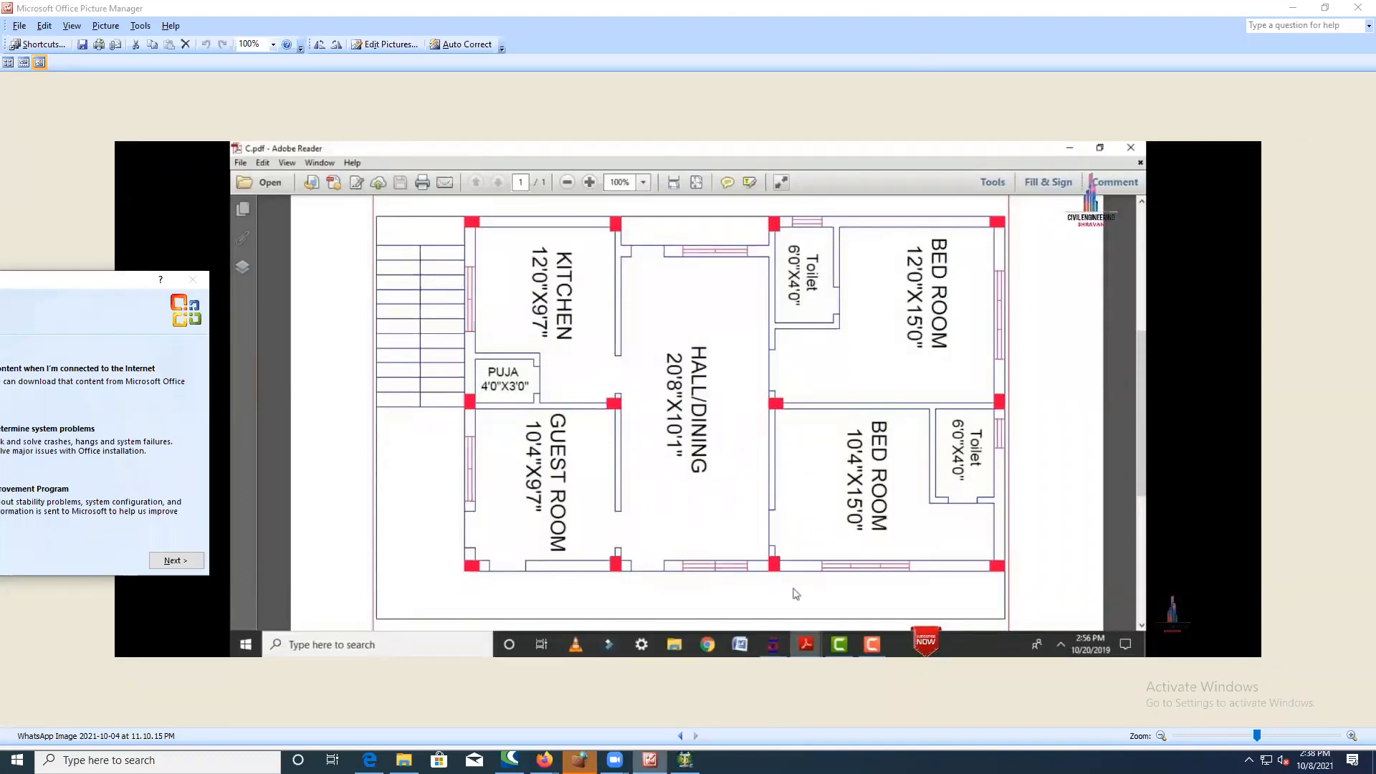
{"action": "left_click", "coordinate": [685, 761]}
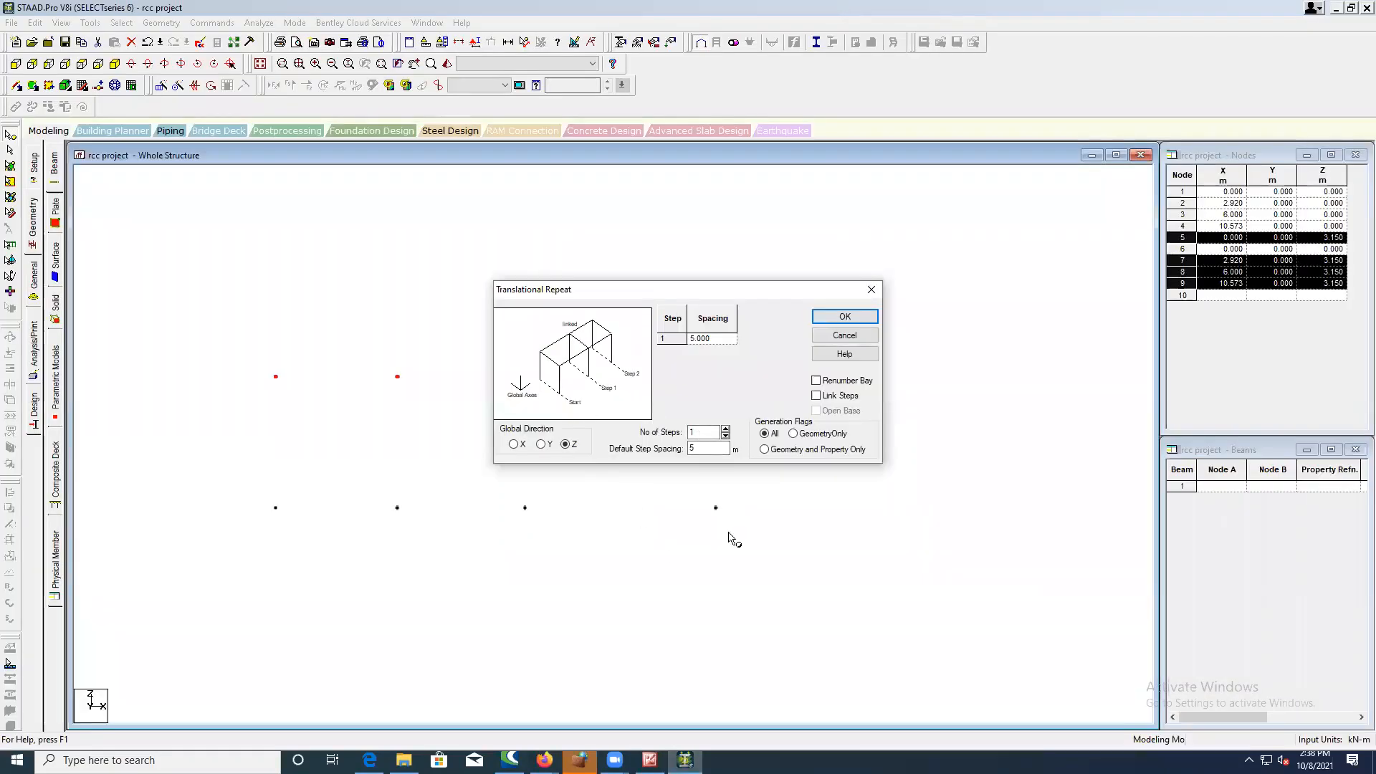
{"action": "key", "text": "alt+Tab"}
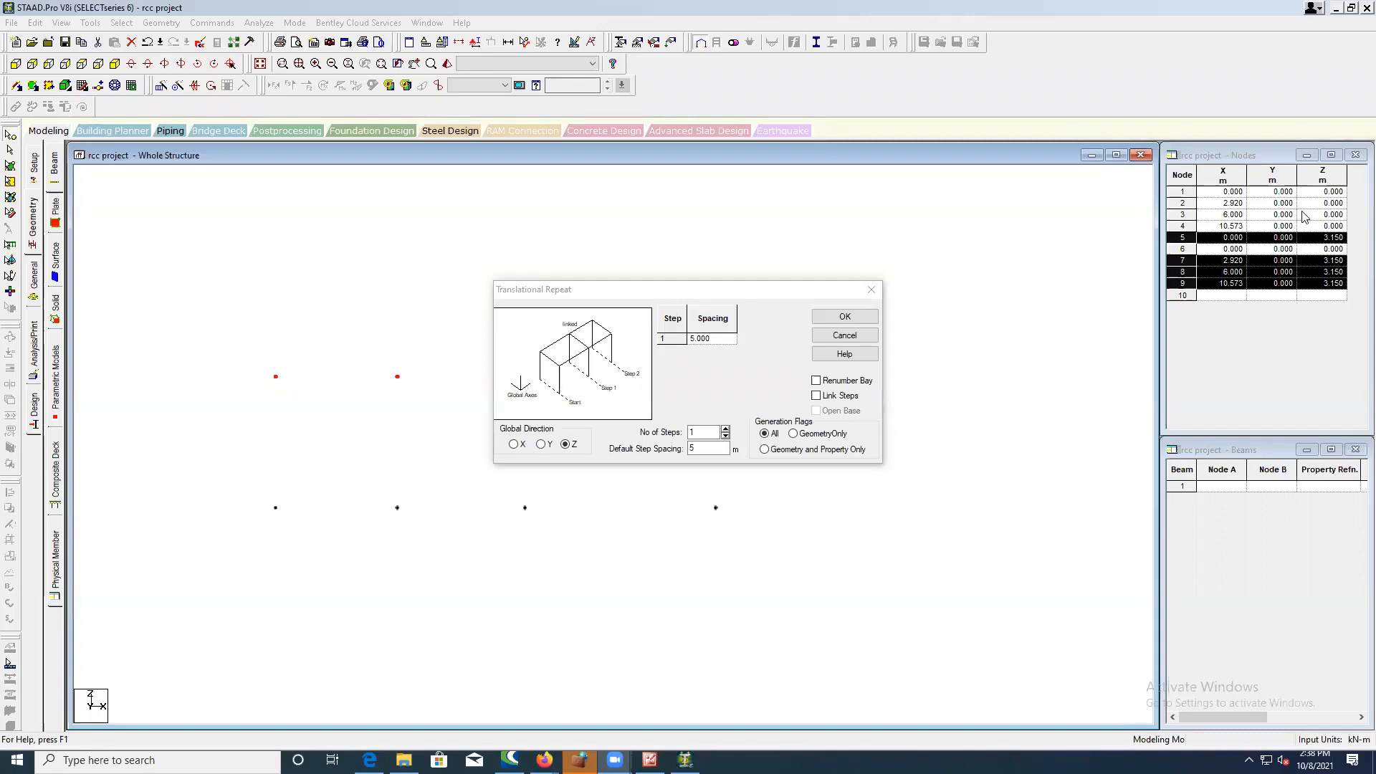
{"action": "left_click", "coordinate": [1228, 295]}
{"action": "type", "text": "3"}
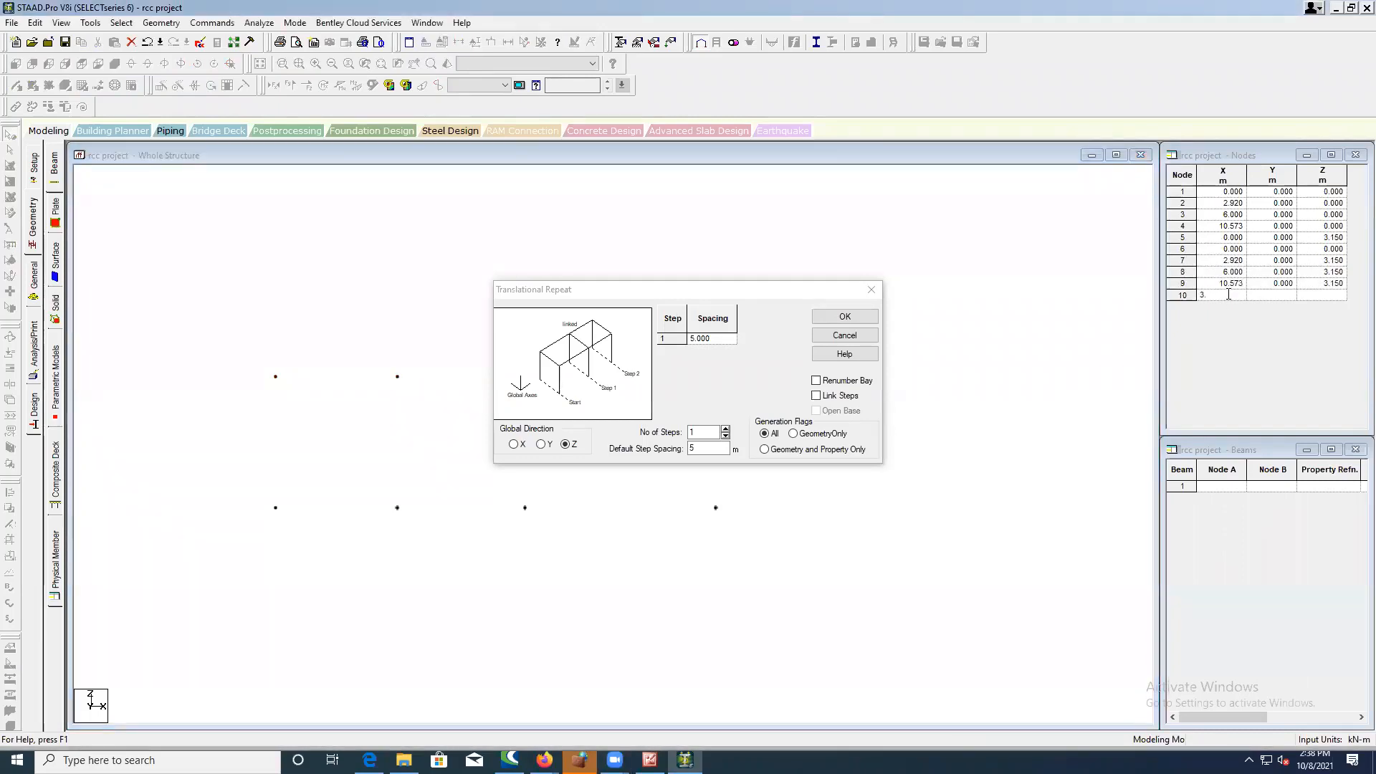
{"action": "type", "text": "."}
{"action": "key", "text": "BackSpace"}
{"action": "key", "text": "BackSpace"}
- Set the Translational Repeat's default step spacing to 3.65 m and try to apply it
{"action": "left_click_drag", "start_coordinate": [705, 449], "coordinate": [592, 424]}
{"action": "type", "text": "3.65"}
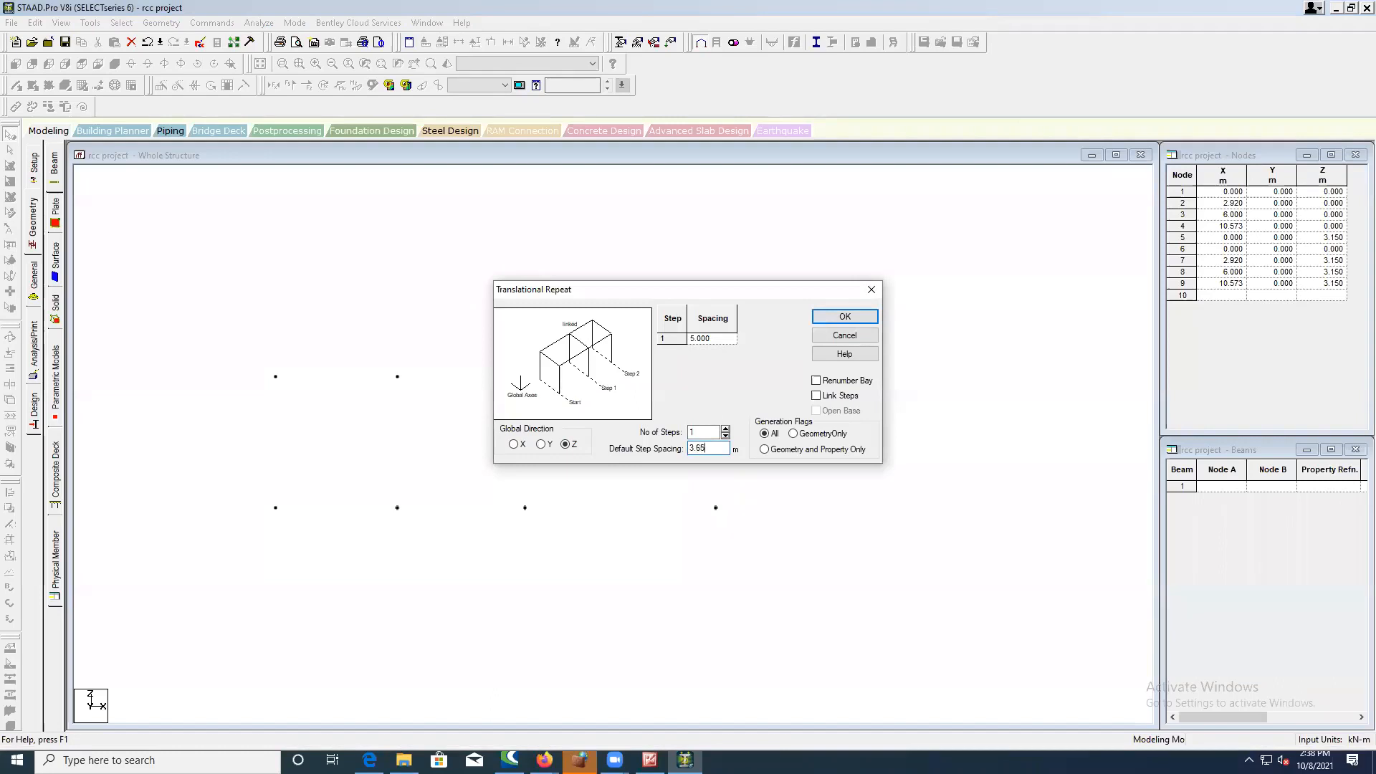
{"action": "left_click", "coordinate": [829, 319]}
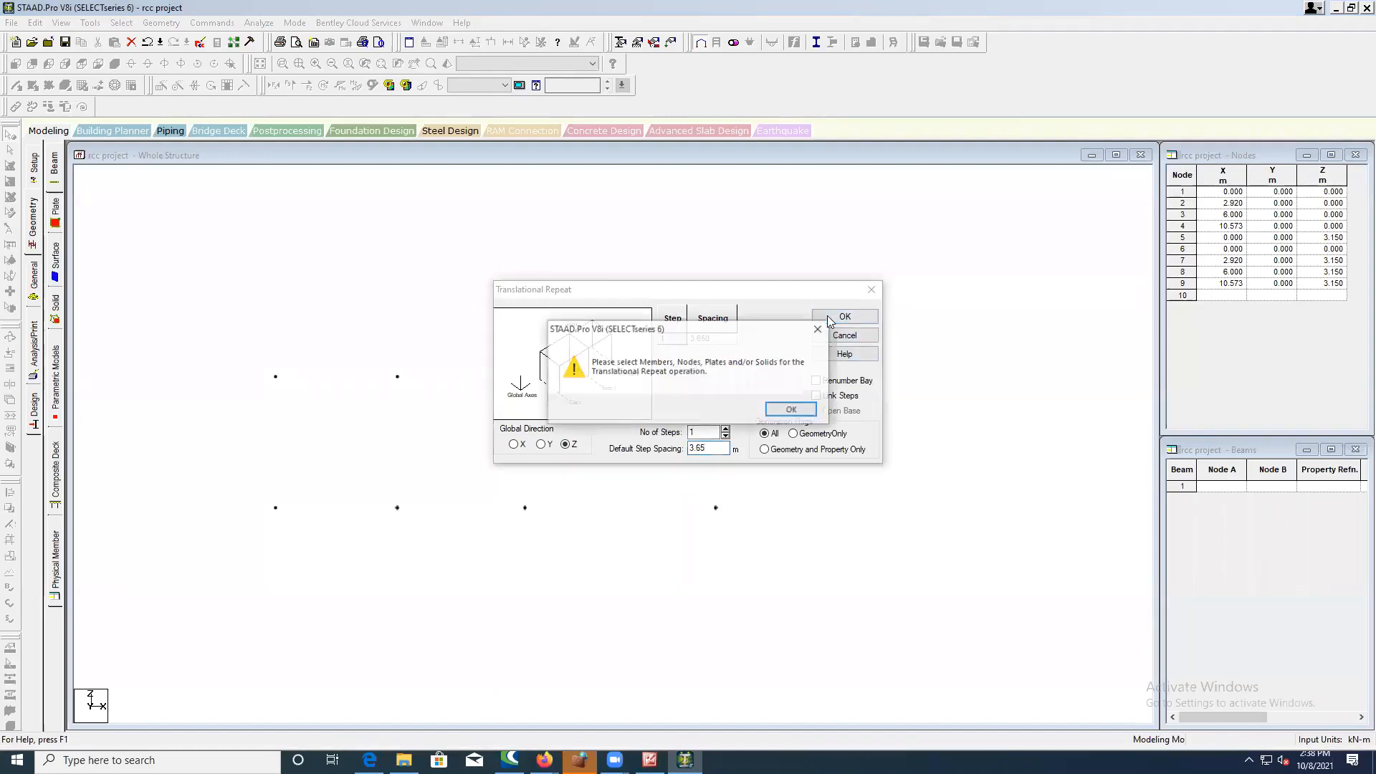
{"action": "left_click", "coordinate": [797, 411]}
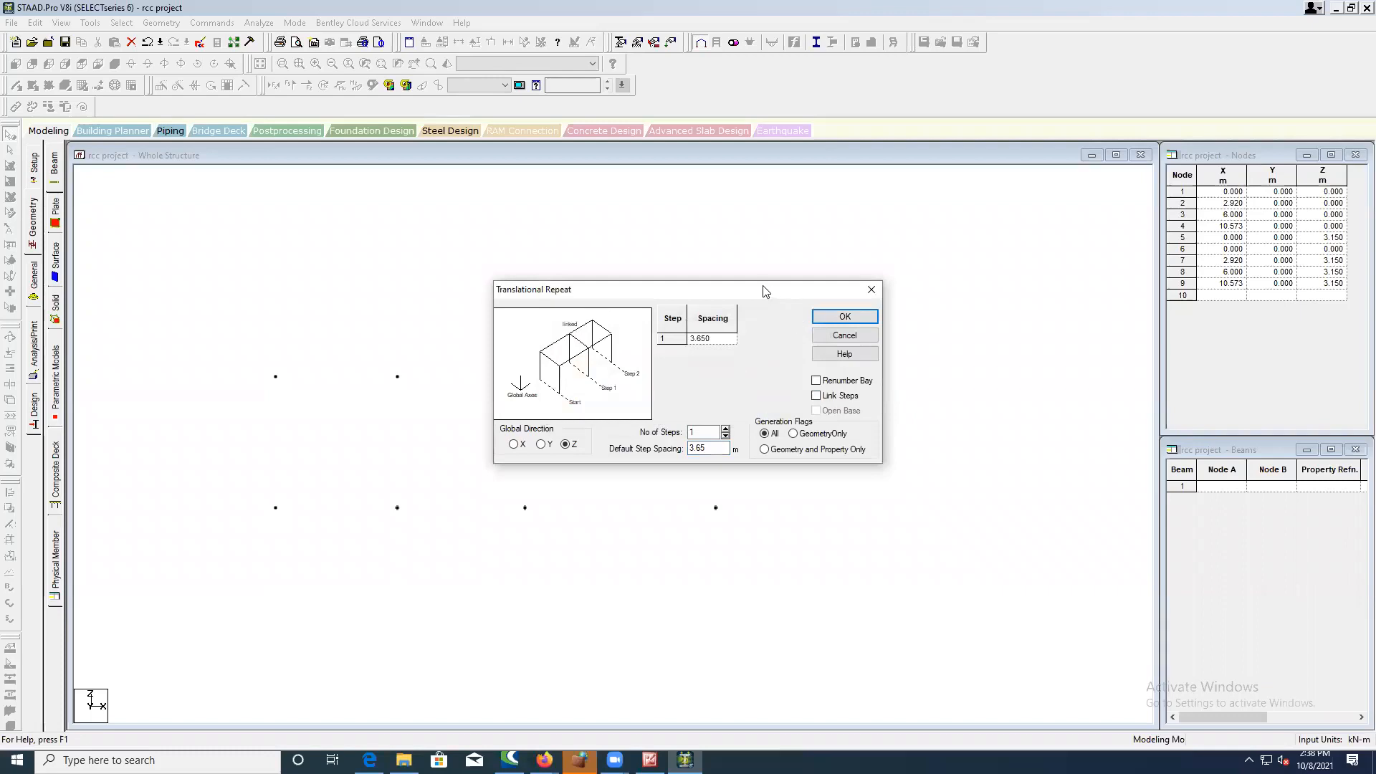
- Reselect nodes 5, 7, 8 and 9, and repeat them once along global Z at the 3.65 m spacing
{"action": "left_click_drag", "start_coordinate": [757, 287], "coordinate": [997, 295]}
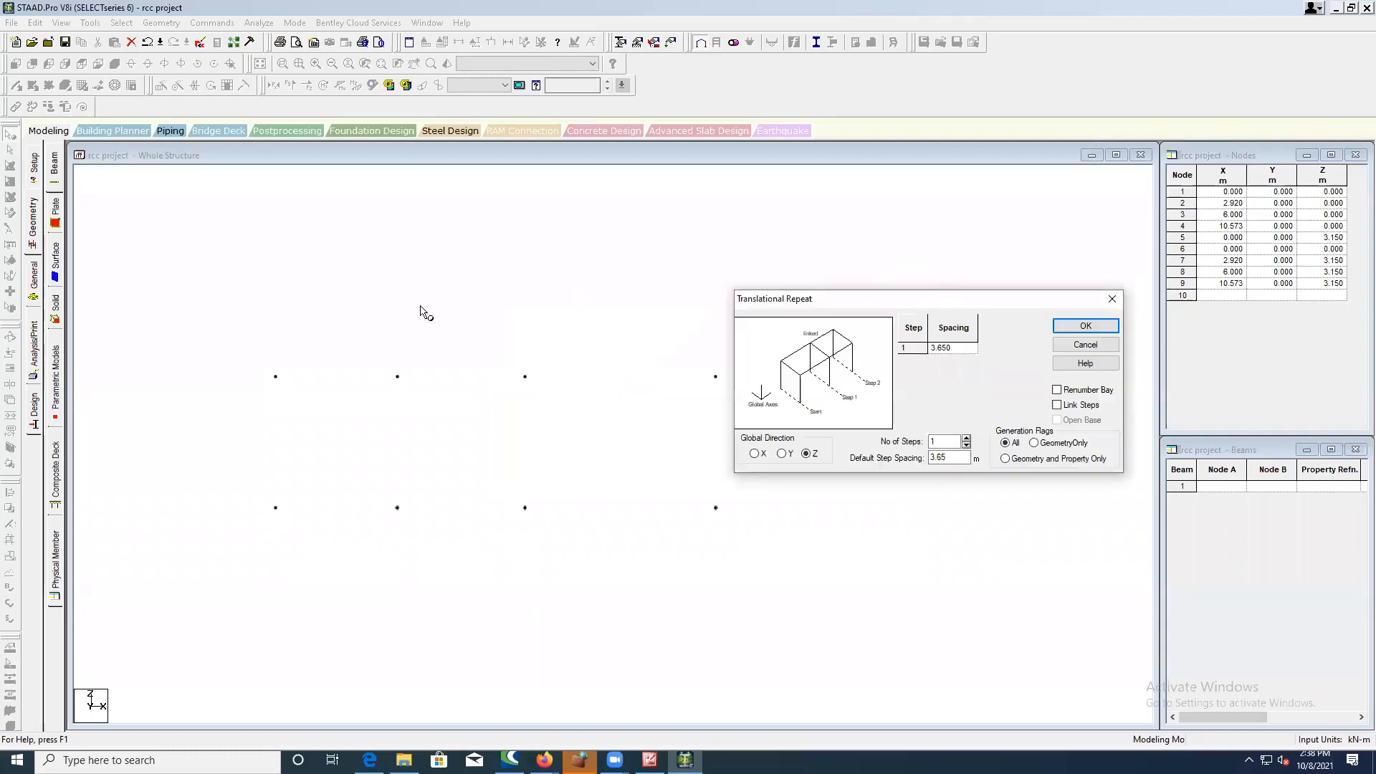
{"action": "left_click_drag", "start_coordinate": [252, 352], "coordinate": [773, 407]}
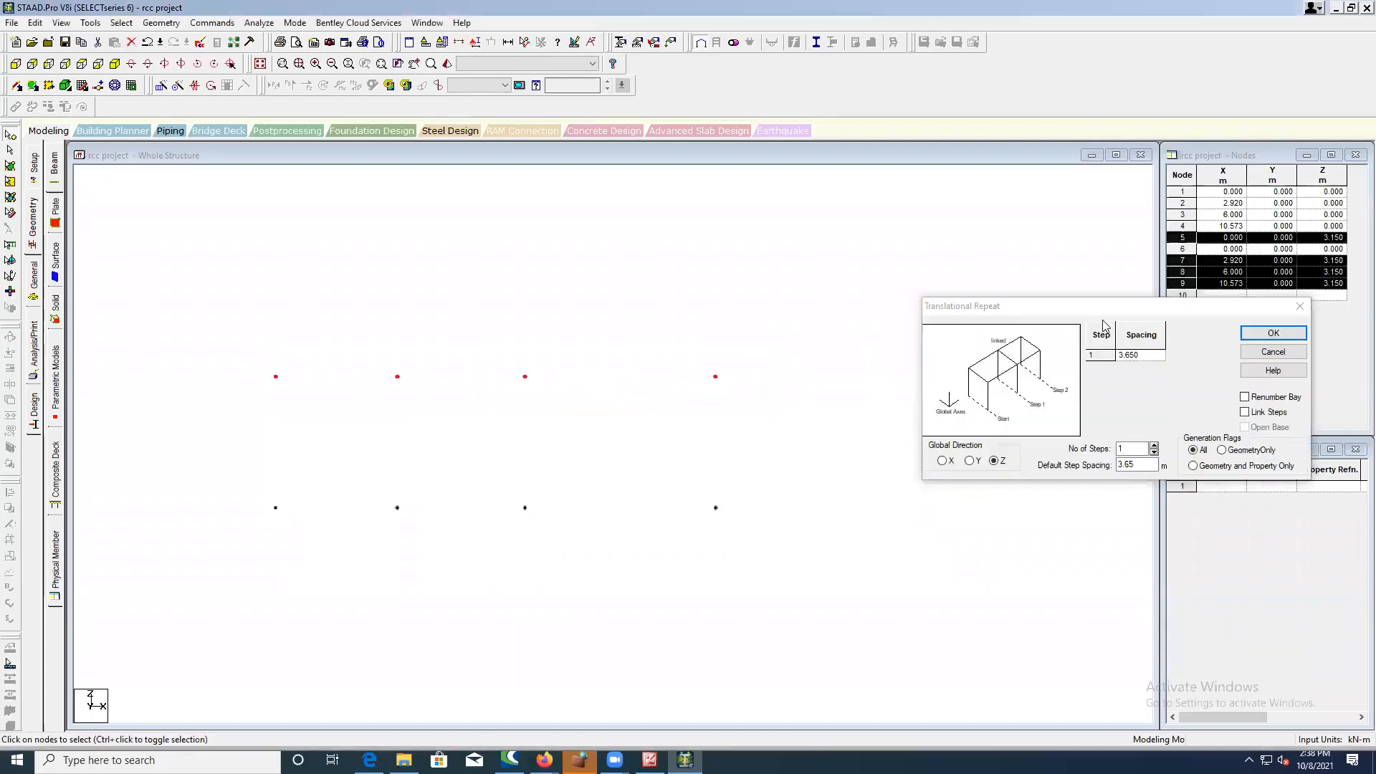
{"action": "left_click_drag", "start_coordinate": [1106, 313], "coordinate": [650, 290]}
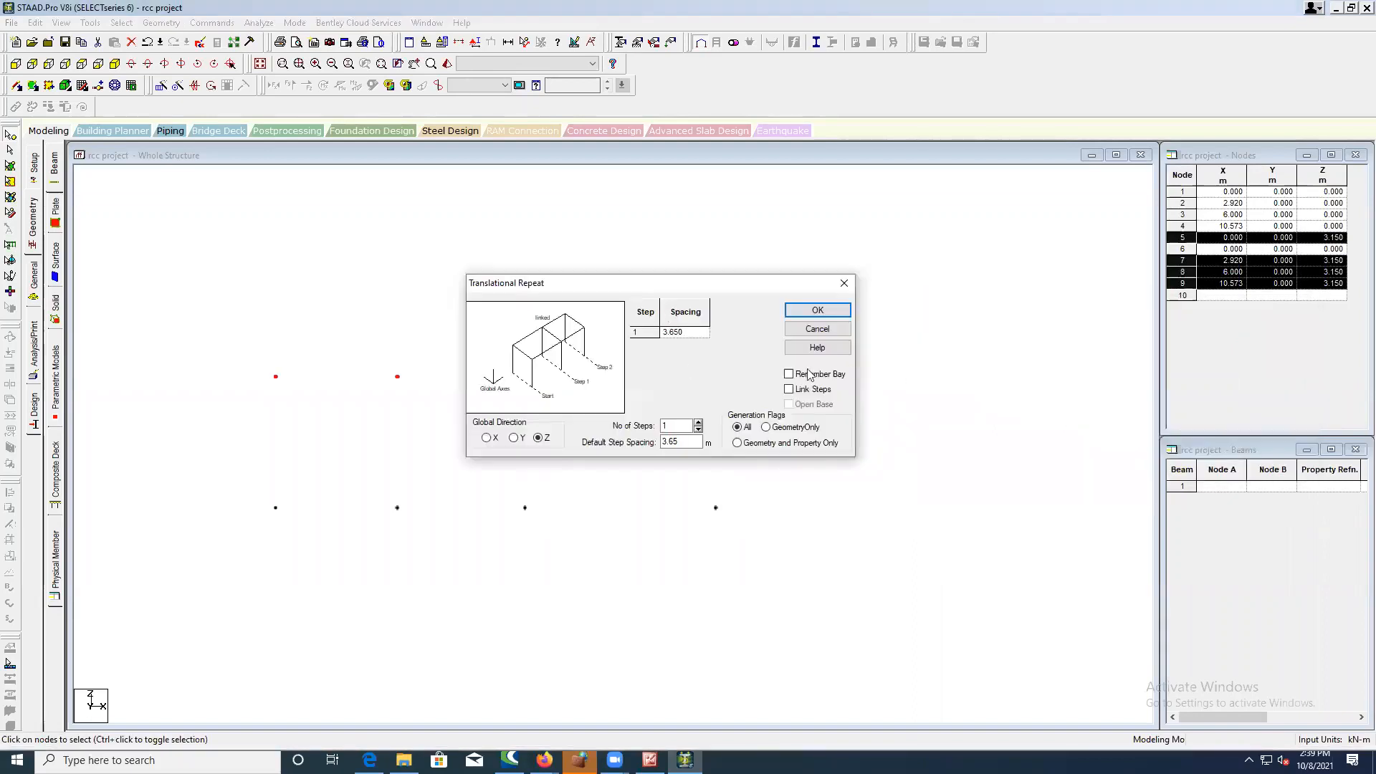
{"action": "left_click", "coordinate": [794, 313]}
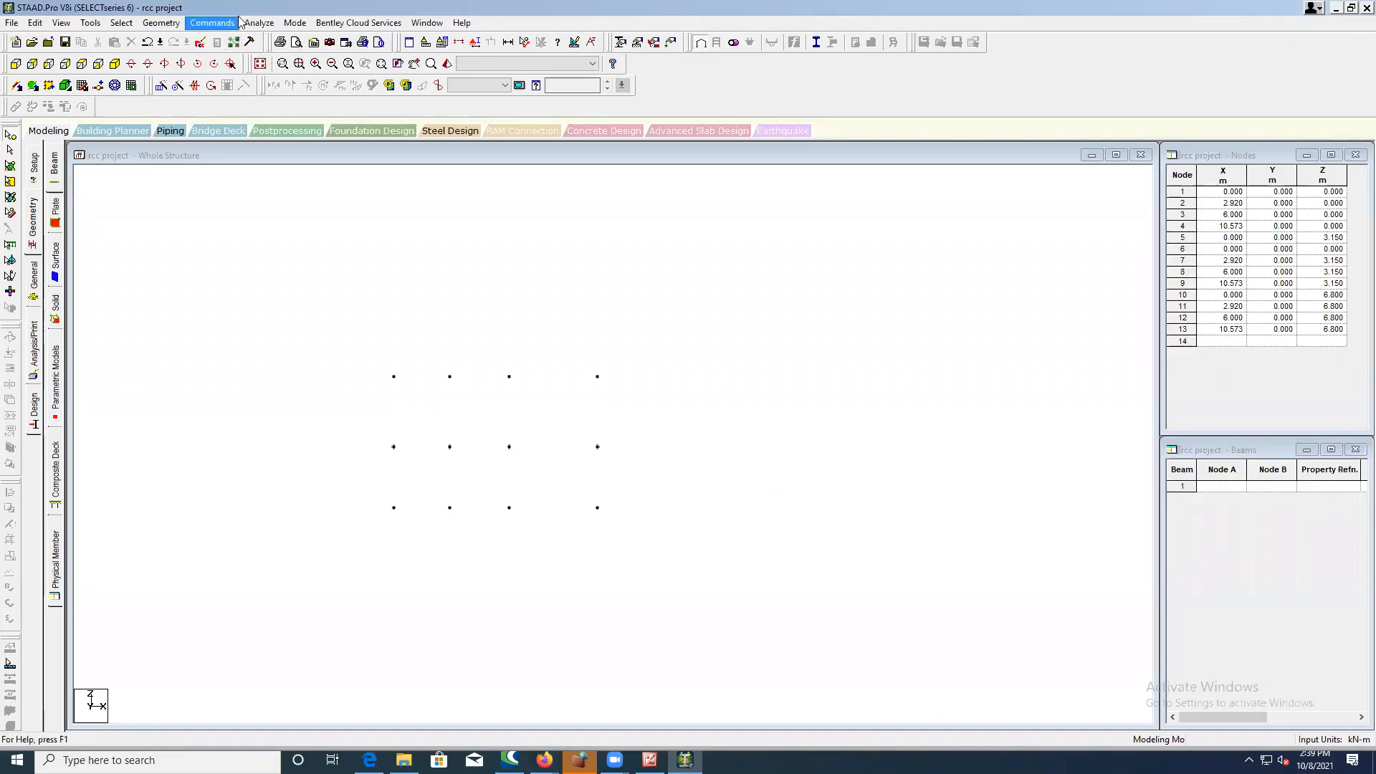
{"action": "left_click", "coordinate": [15, 107]}
{"action": "mouse_move", "coordinate": [394, 378]}
{"action": "left_mouse_down"}
{"action": "mouse_move", "coordinate": [597, 377]}
{"action": "mouse_move", "coordinate": [609, 481]}
{"action": "mouse_move", "coordinate": [597, 447]}
{"action": "mouse_move", "coordinate": [596, 507]}
{"action": "left_mouse_up"}
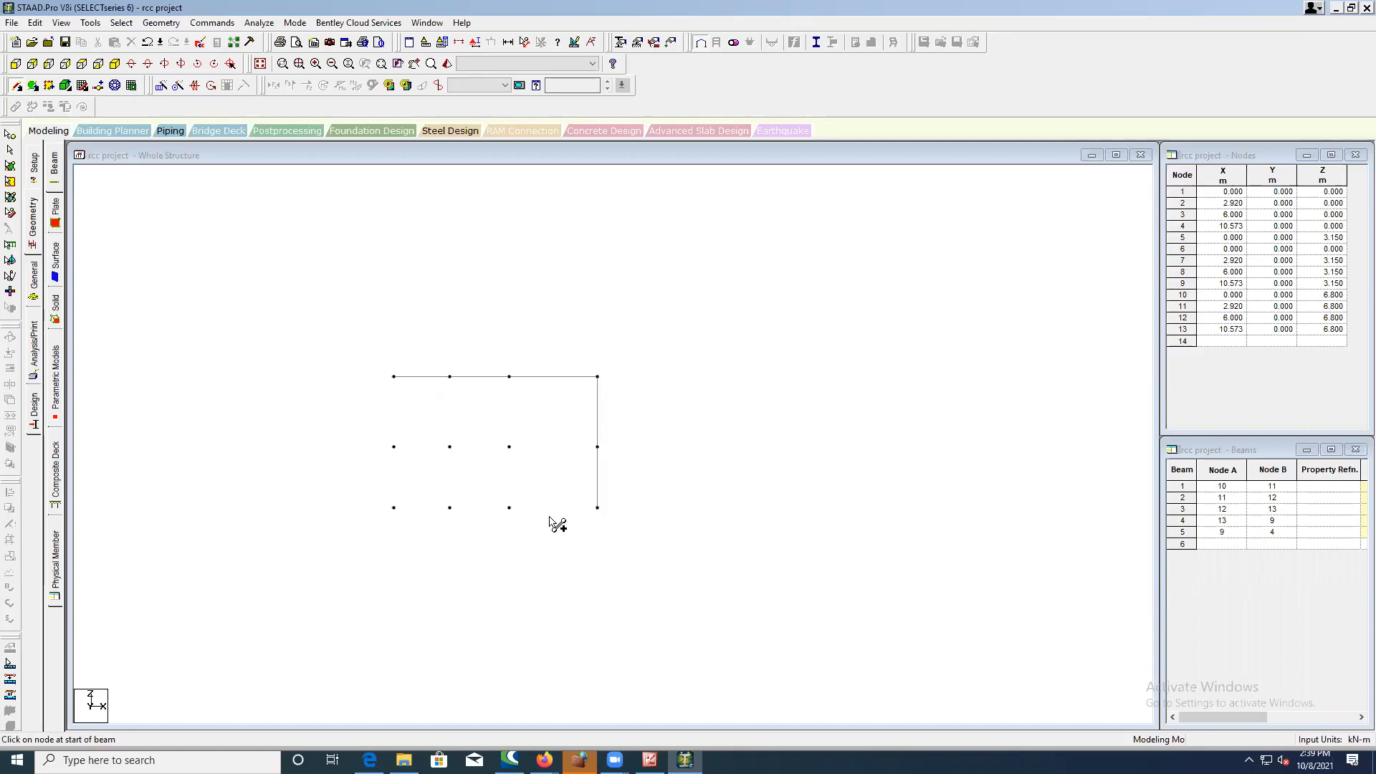
{"action": "left_click_drag", "start_coordinate": [438, 509], "coordinate": [430, 515]}
{"action": "key", "text": "ctrl+z"}
{"action": "key", "text": "ctrl+z"}
{"action": "key", "text": "ctrl+z"}
{"action": "key", "text": "ctrl+z"}
{"action": "key", "text": "ctrl+z"}
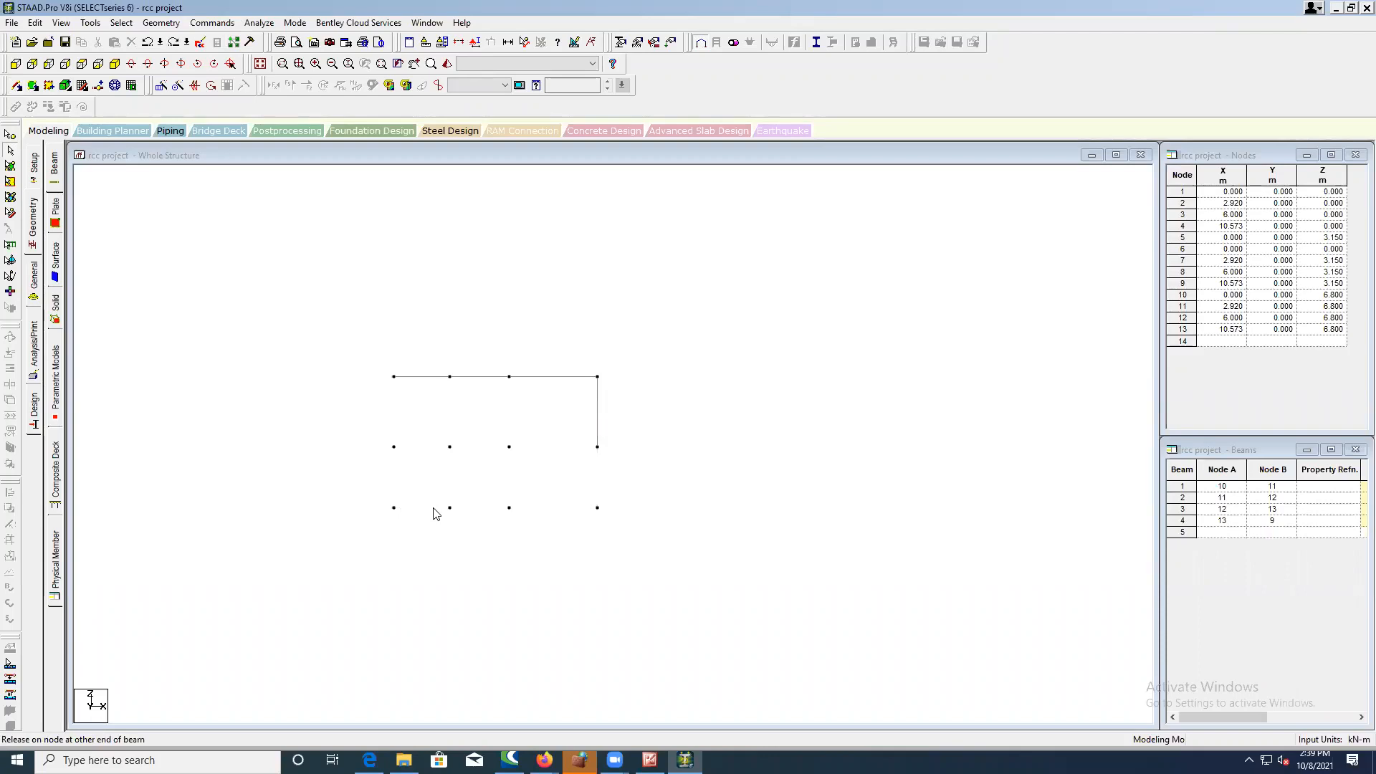
- Draw beams along the first node row, connecting nodes 1 to 2, 2 to 3 and 3 to 4
{"action": "left_click", "coordinate": [16, 87]}
{"action": "left_click", "coordinate": [393, 507]}
{"action": "left_click", "coordinate": [450, 507]}
{"action": "left_click_drag", "start_coordinate": [449, 508], "coordinate": [597, 507]}
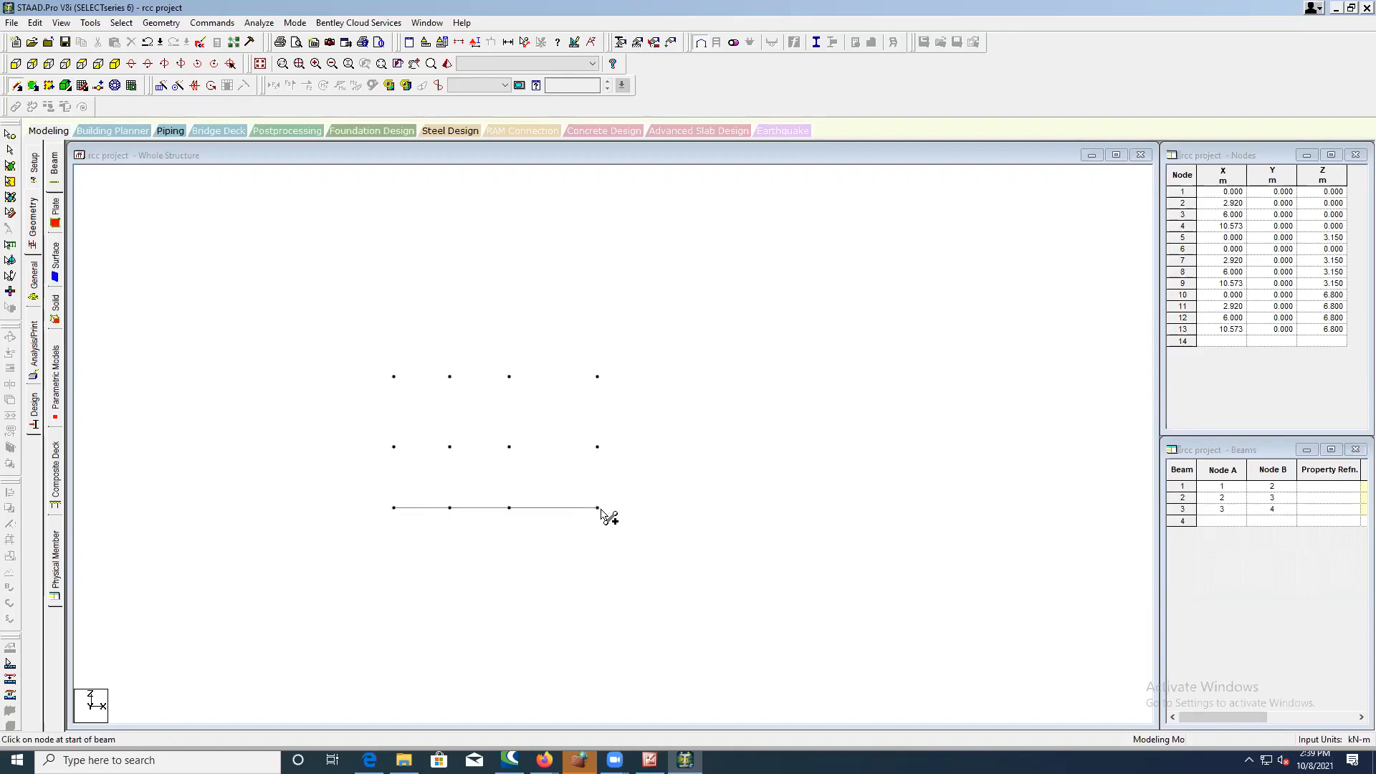
- Draw four beams along Z from nodes 1, 2, 3 and 4 to nodes 5, 7, 8 and 9
{"action": "left_click_drag", "start_coordinate": [394, 508], "coordinate": [393, 448]}
{"action": "left_click_drag", "start_coordinate": [450, 508], "coordinate": [449, 447]}
{"action": "left_click_drag", "start_coordinate": [511, 508], "coordinate": [510, 447]}
{"action": "left_click_drag", "start_coordinate": [599, 508], "coordinate": [597, 448]}
- Draw four beams along Z from nodes 5, 7, 8 and 9 to nodes 10, 11, 12 and 13
{"action": "left_click_drag", "start_coordinate": [394, 447], "coordinate": [394, 376]}
{"action": "left_click_drag", "start_coordinate": [449, 446], "coordinate": [450, 376]}
{"action": "left_click_drag", "start_coordinate": [509, 447], "coordinate": [509, 377]}
{"action": "left_click_drag", "start_coordinate": [596, 447], "coordinate": [597, 376]}
- Connect nodes 10 through 13 with beams, and add middle-row beams from node 5 to 7 and node 8 to 9
{"action": "left_click_drag", "start_coordinate": [399, 379], "coordinate": [509, 374]}
{"action": "left_click_drag", "start_coordinate": [596, 381], "coordinate": [598, 377]}
{"action": "left_click_drag", "start_coordinate": [395, 448], "coordinate": [611, 454]}
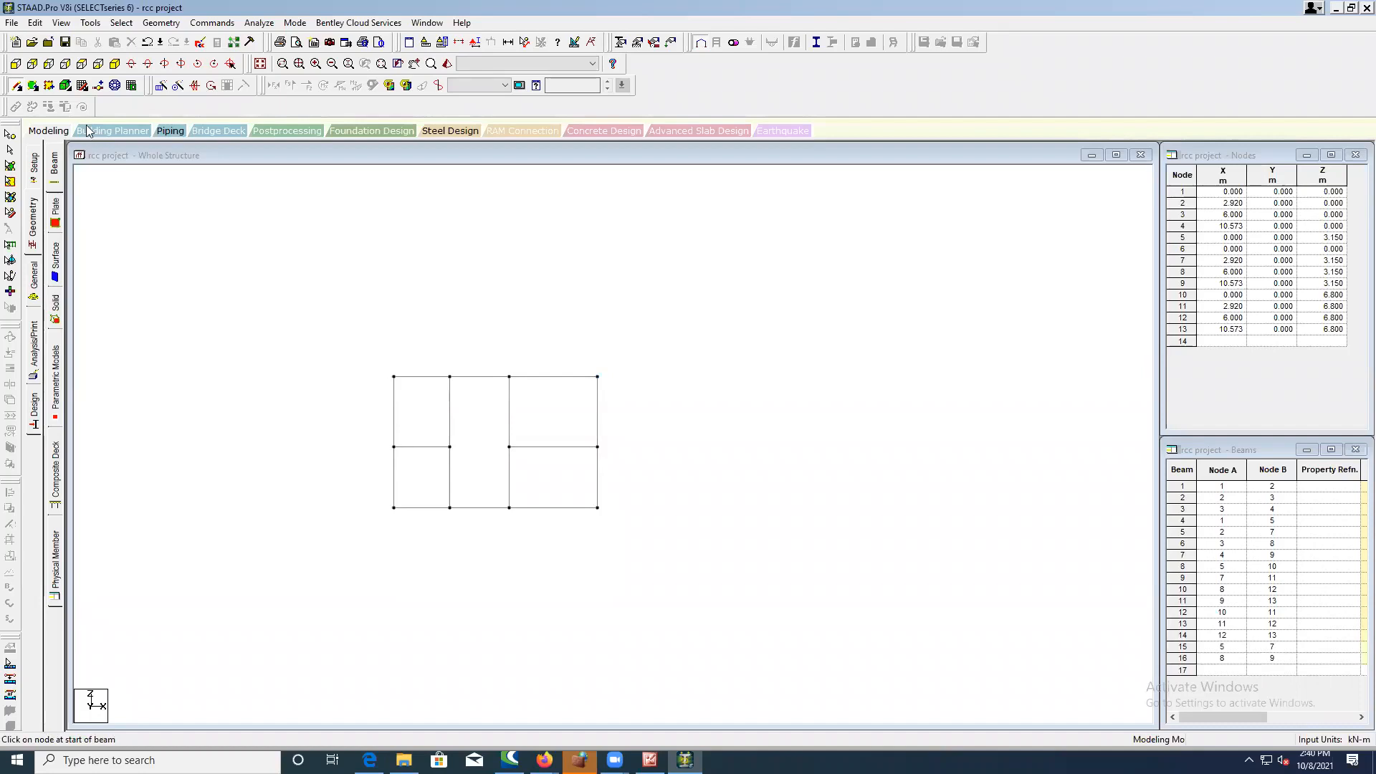
- Check the beam layout in isometric and plan views against the house floor plan image
{"action": "left_click", "coordinate": [260, 63]}
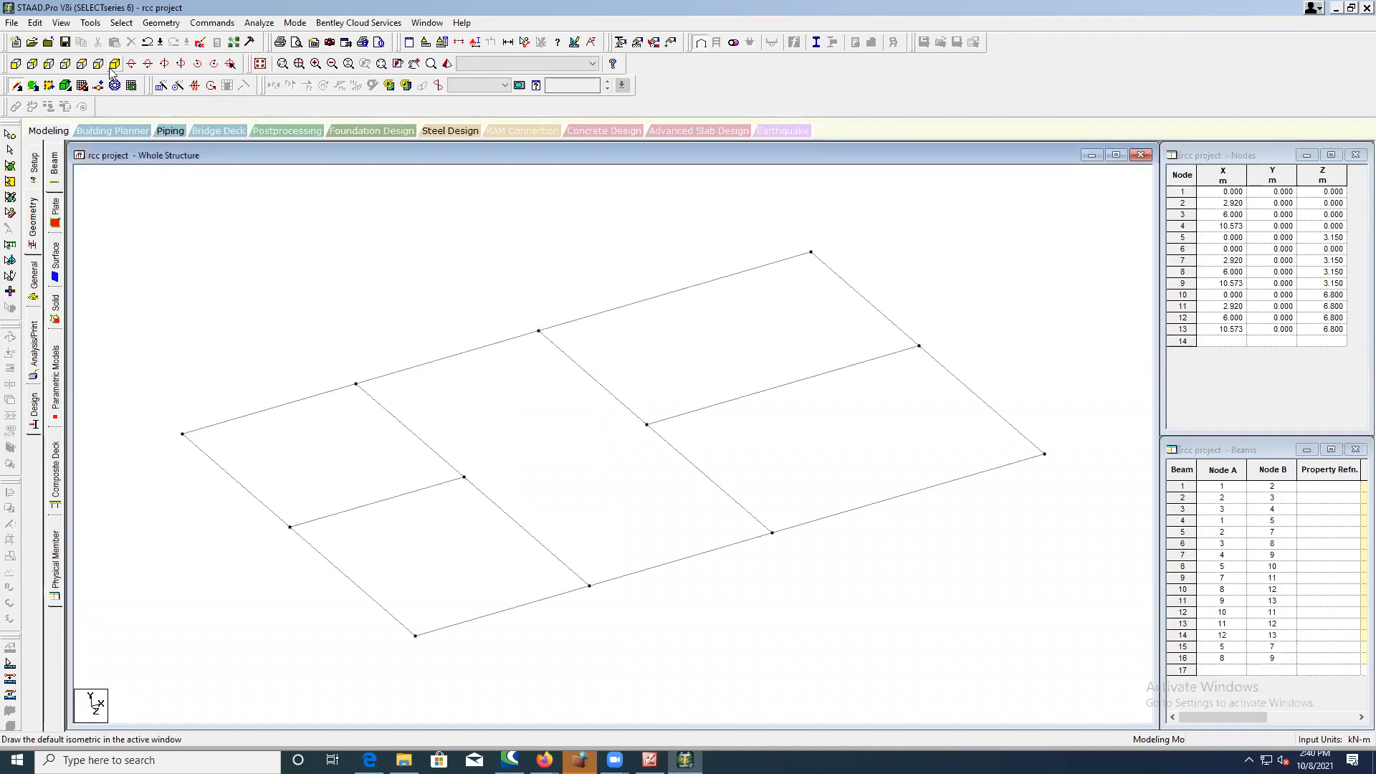
{"action": "left_click", "coordinate": [81, 63]}
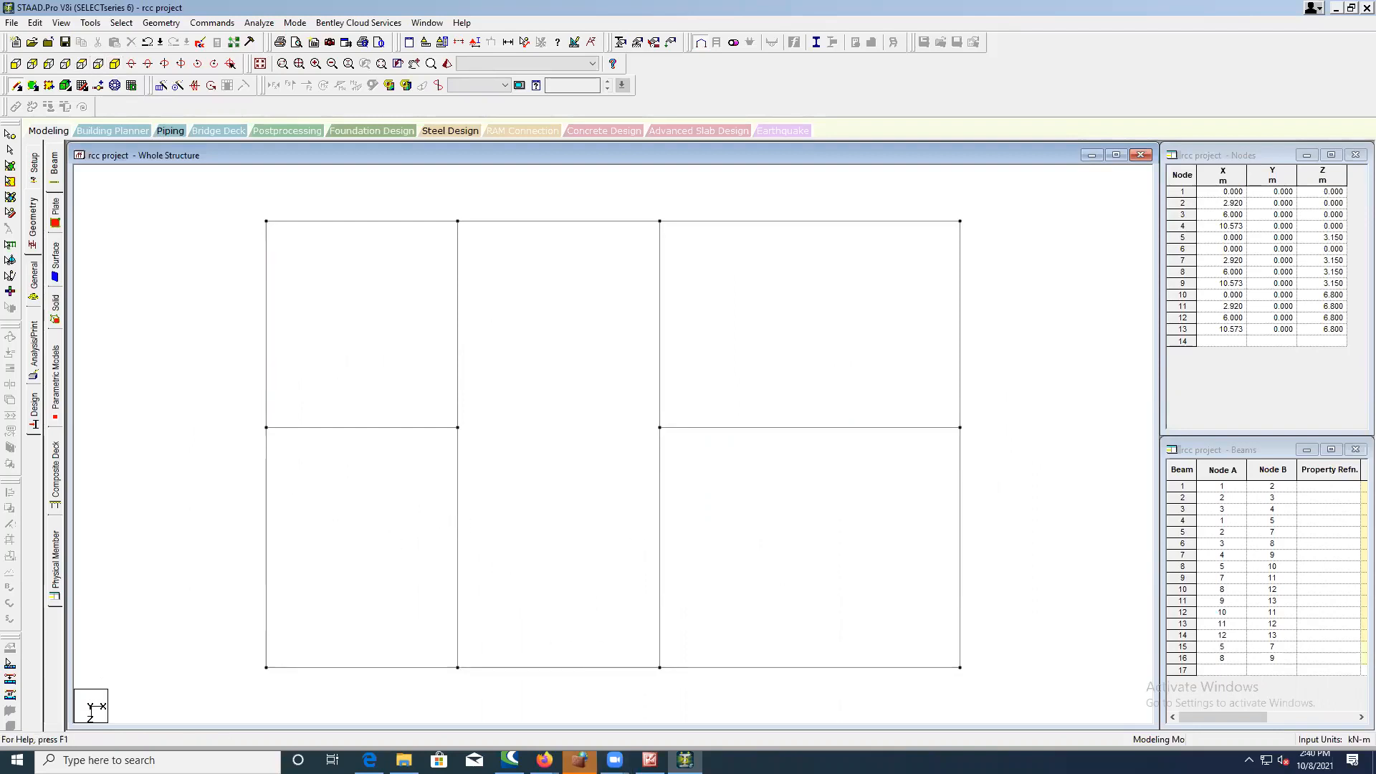
{"action": "left_click", "coordinate": [650, 760]}
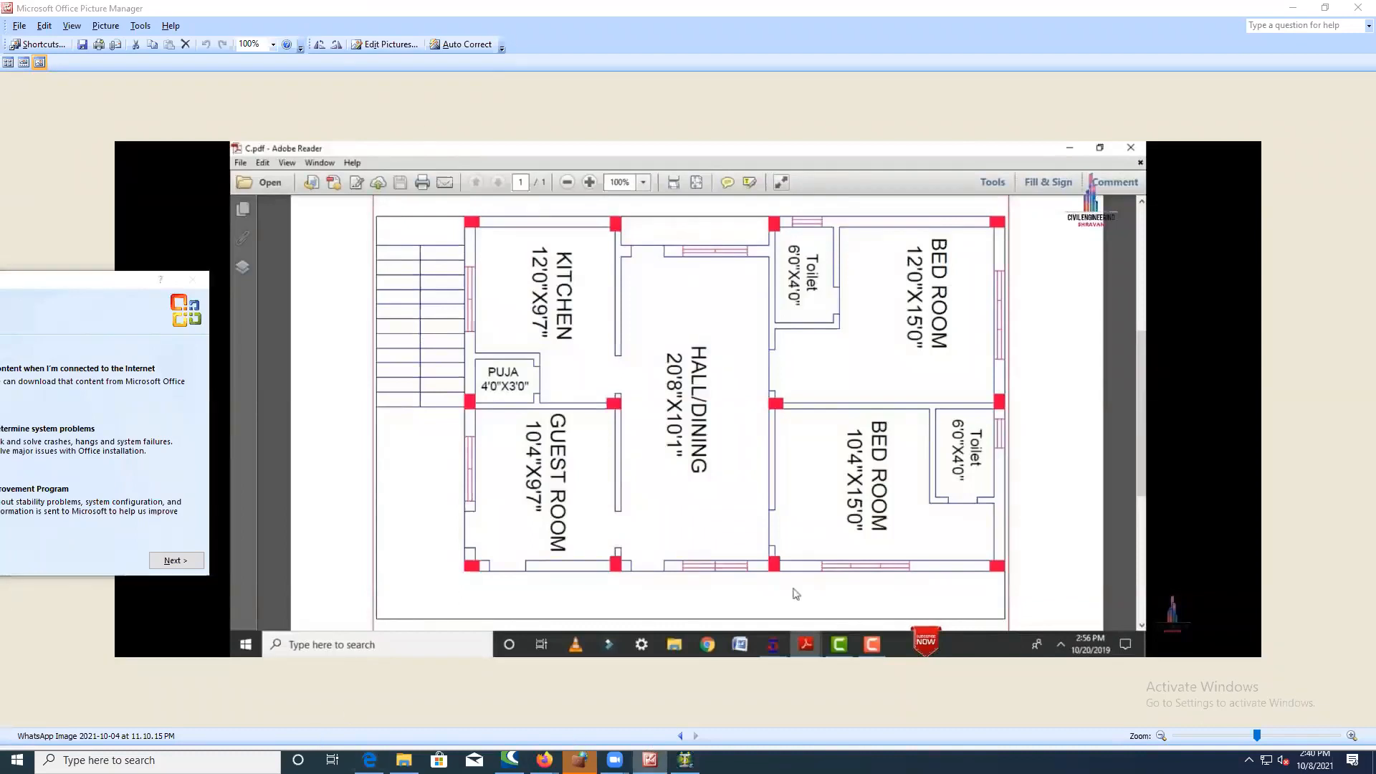
{"action": "left_click", "coordinate": [685, 760]}
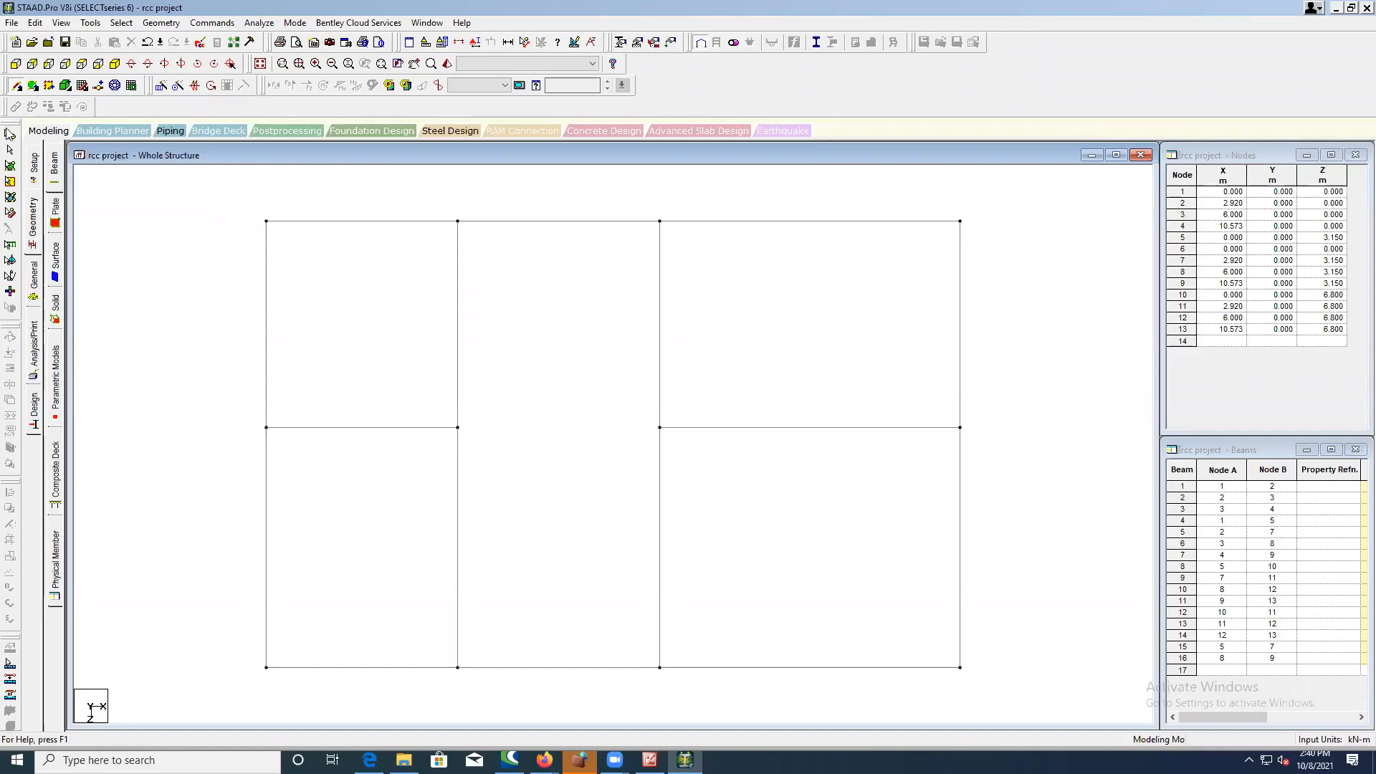
- Accept the auto save, select all the beams of the layout and show them in isometric view
{"action": "left_click", "coordinate": [10, 151]}
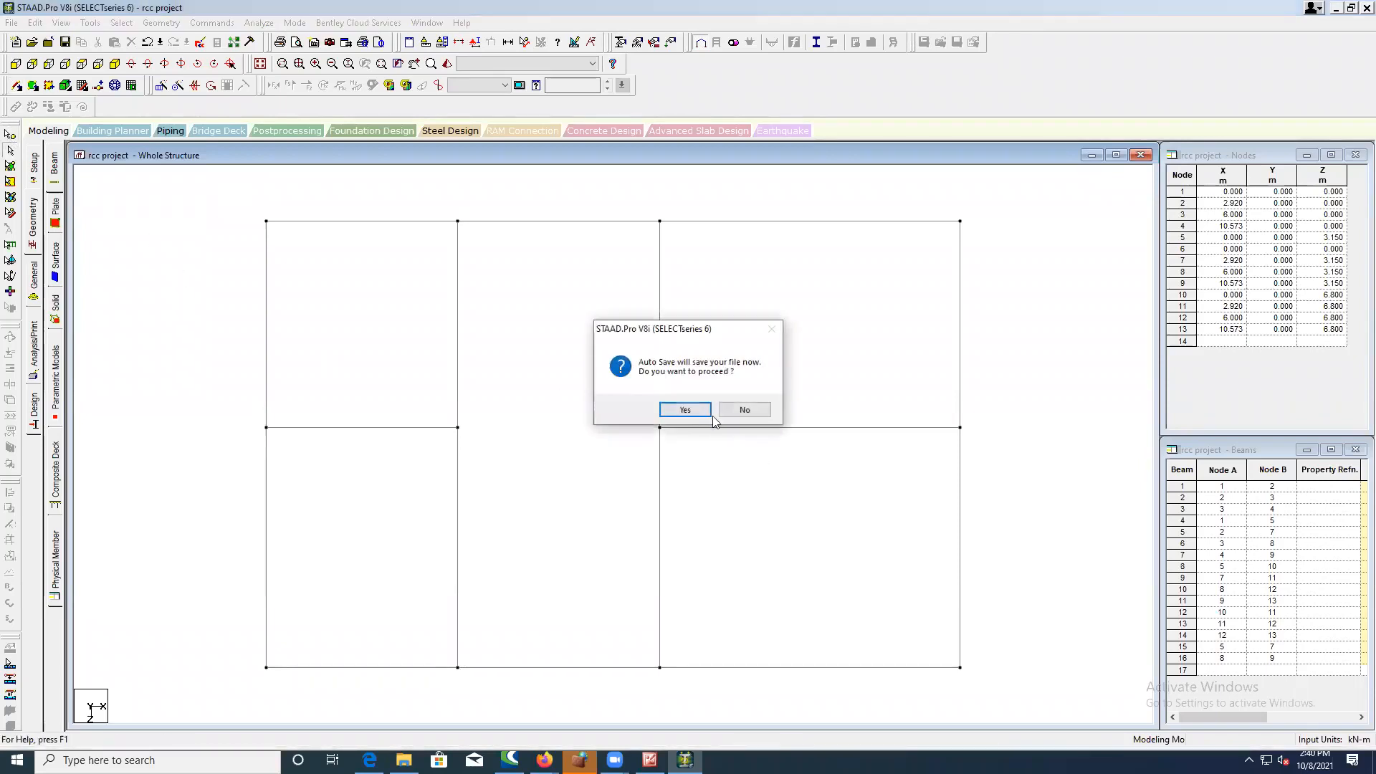
{"action": "left_click", "coordinate": [701, 408]}
{"action": "left_click", "coordinate": [595, 398]}
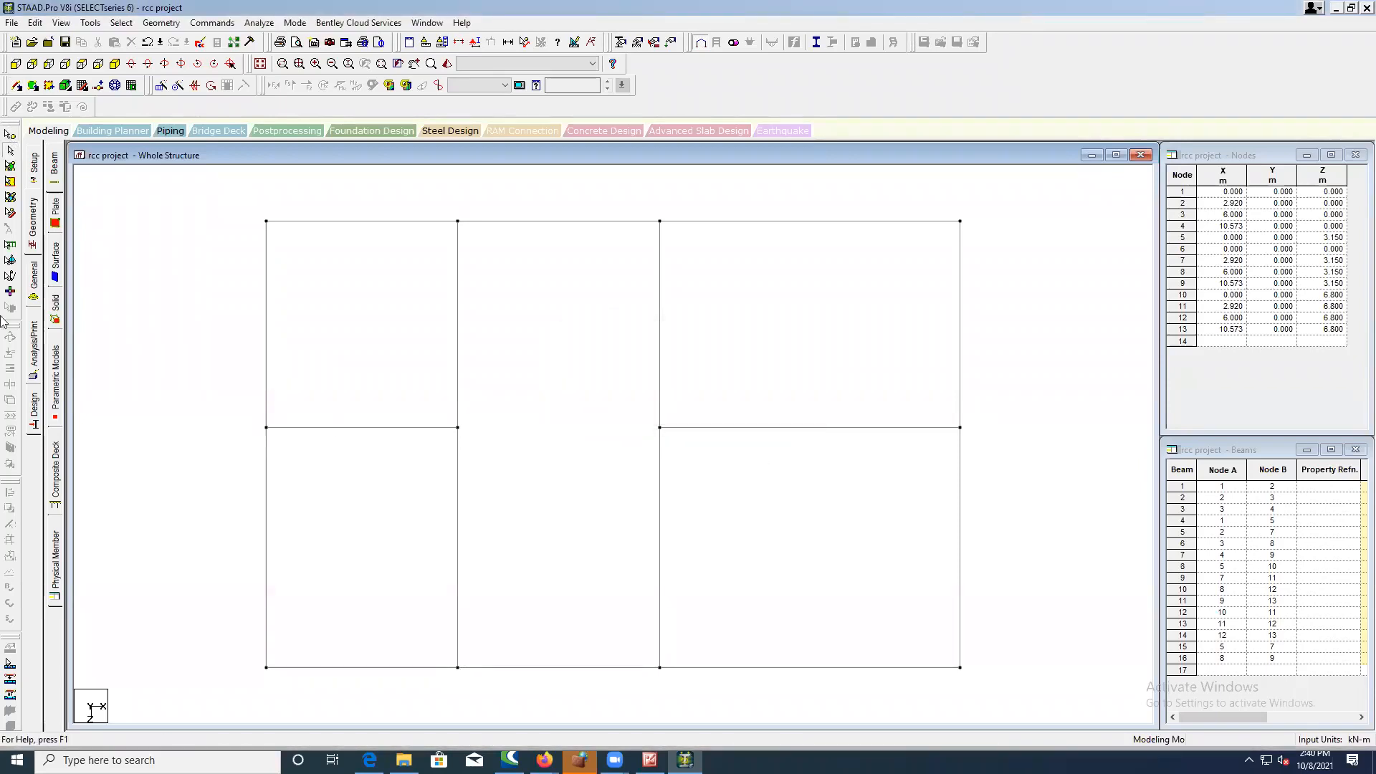
{"action": "key", "text": "ctrl+a"}
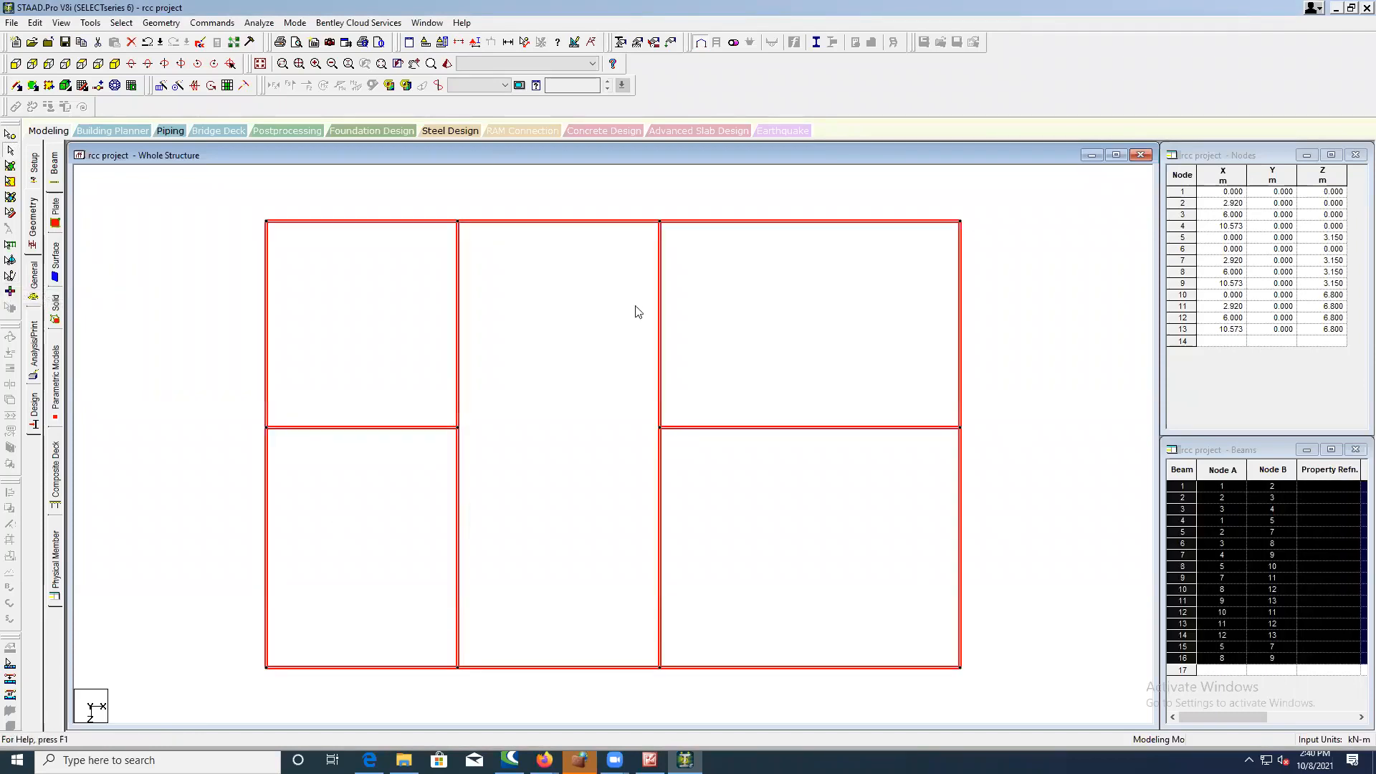
{"action": "left_click", "coordinate": [118, 65]}
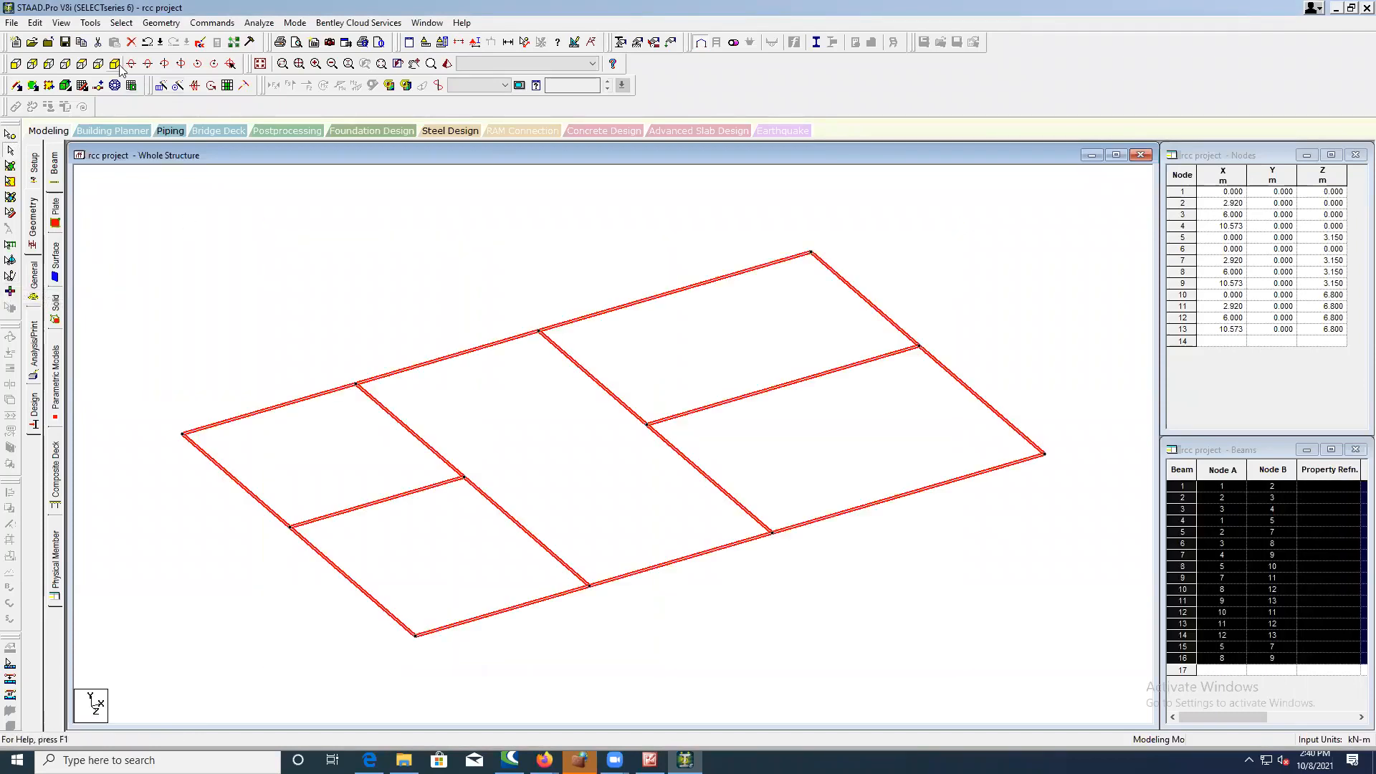
- Try a Translational Repeat of the selected beams along Y with 2 steps of 3 m, and undo it
{"action": "left_click", "coordinate": [160, 89]}
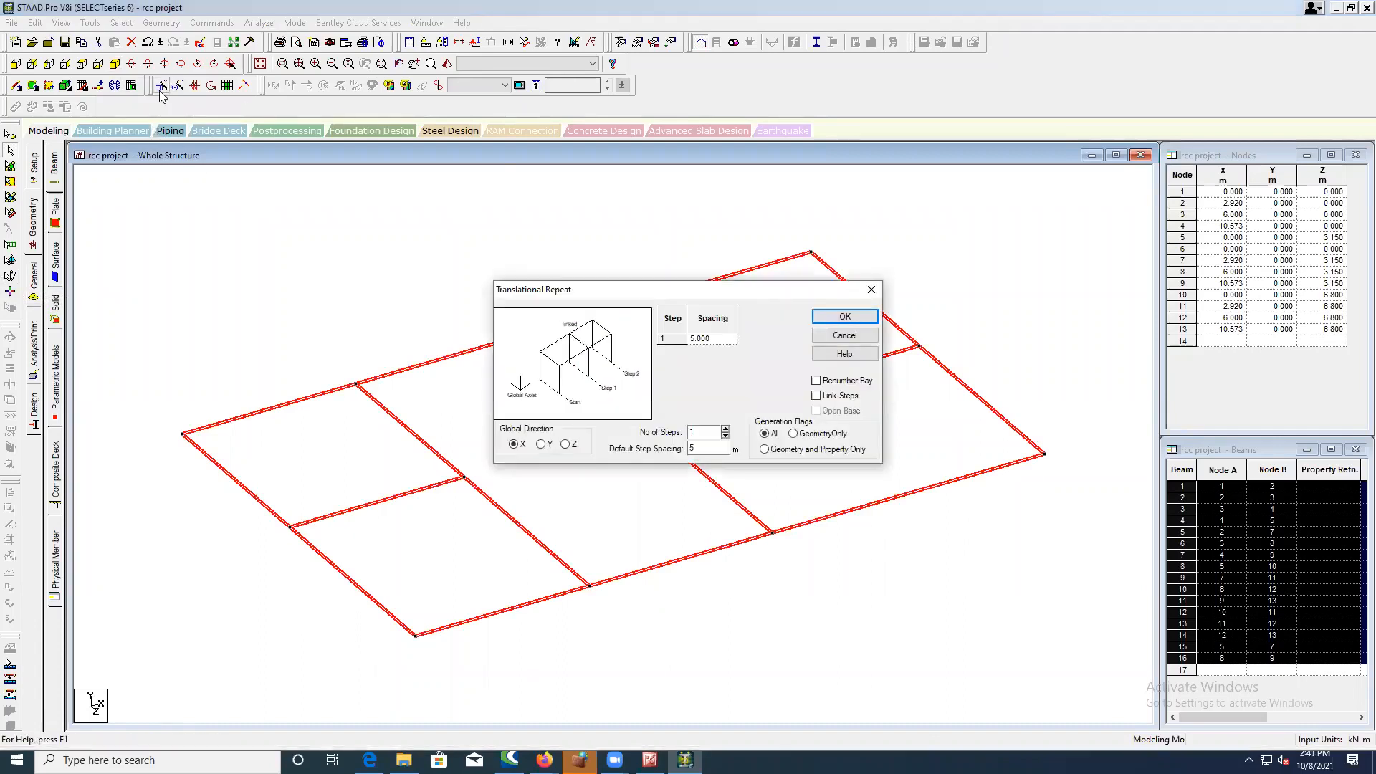
{"action": "left_click", "coordinate": [541, 445]}
{"action": "left_click_drag", "start_coordinate": [703, 433], "coordinate": [607, 433]}
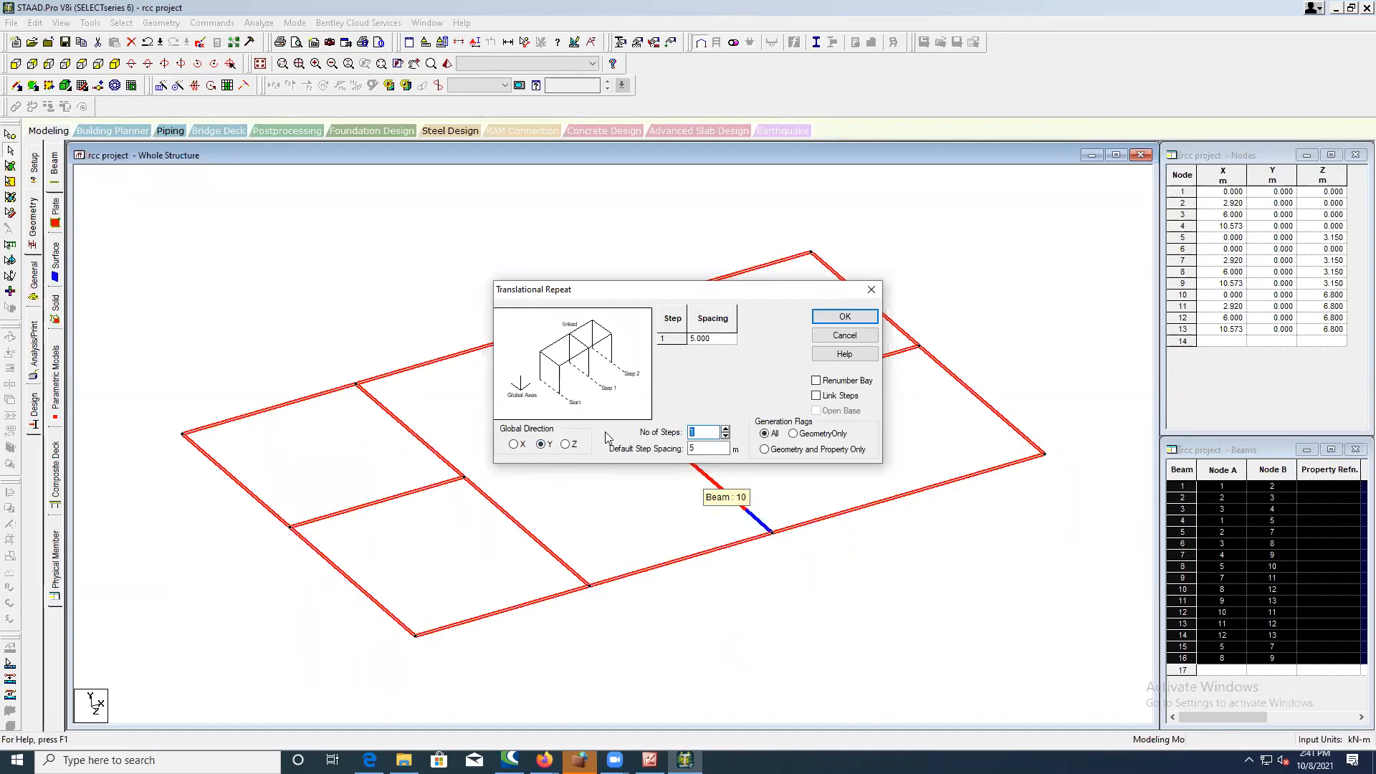
{"action": "type", "text": "3"}
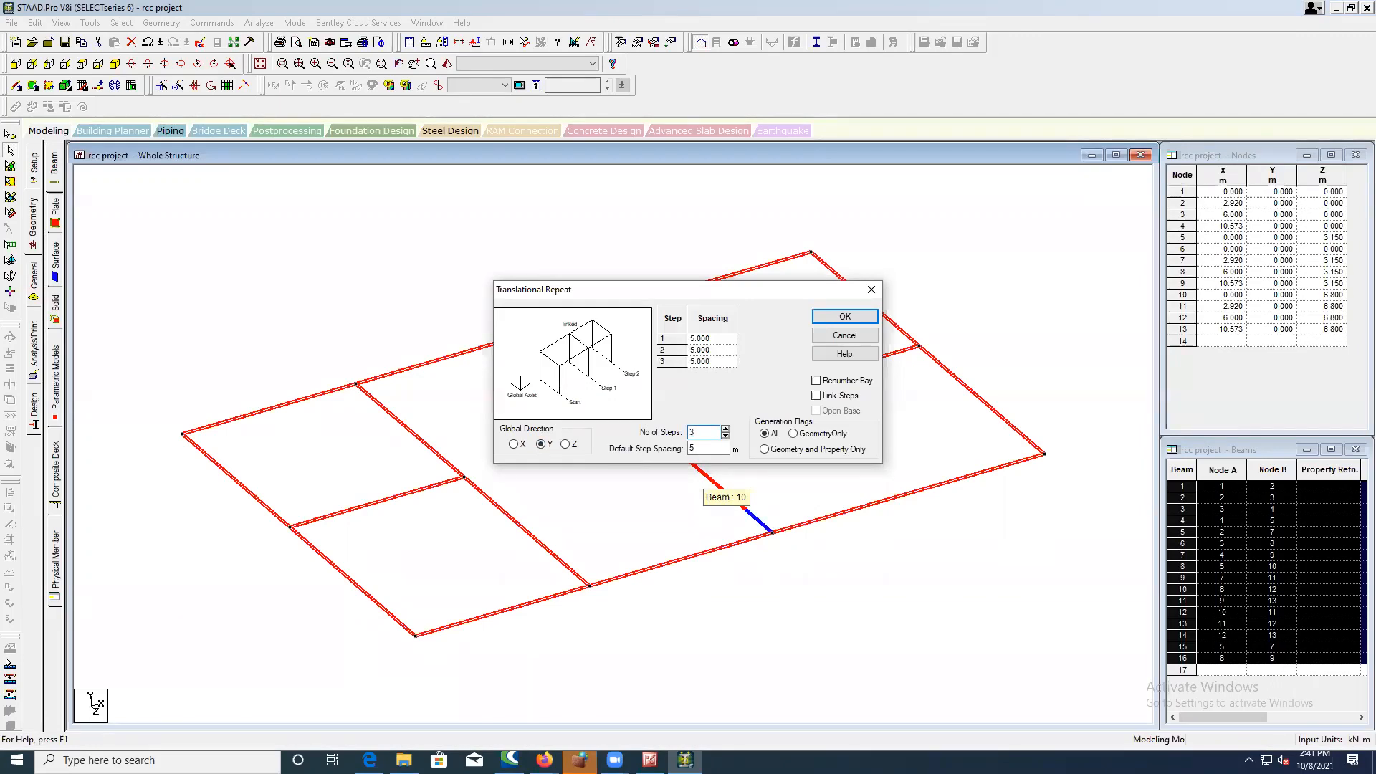
{"action": "key", "text": "BackSpace"}
{"action": "type", "text": "2"}
{"action": "left_click_drag", "start_coordinate": [697, 448], "coordinate": [677, 451]}
{"action": "type", "text": "3"}
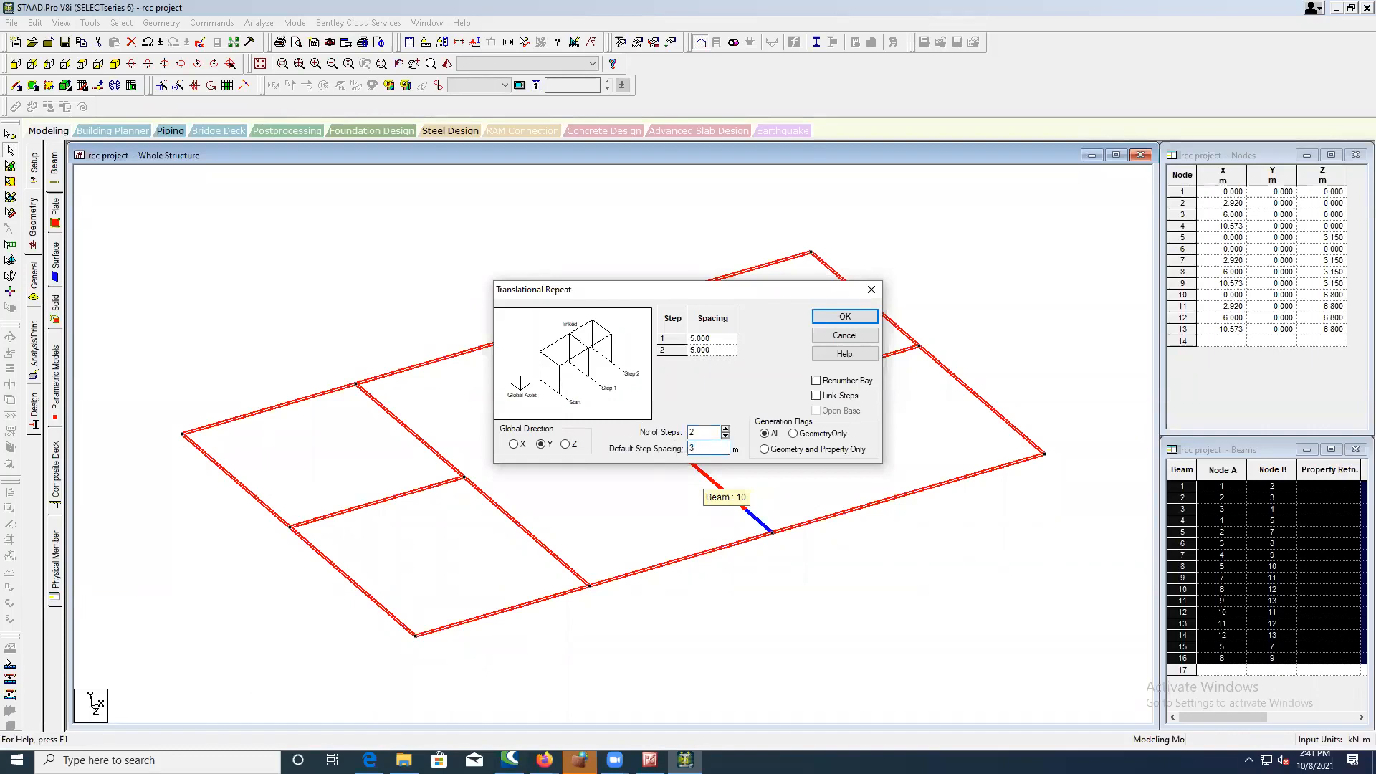
{"action": "key", "text": "Return"}
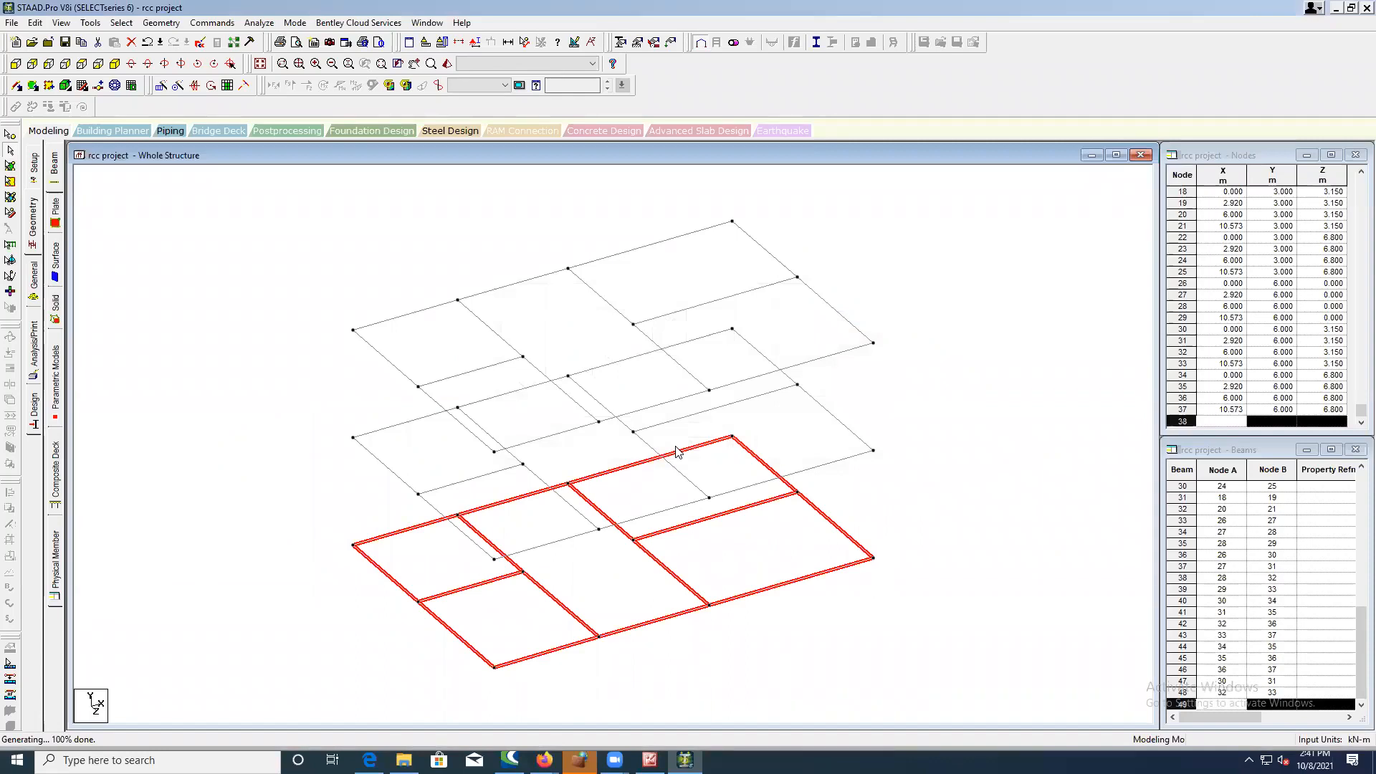
{"action": "key", "text": "ctrl+z"}
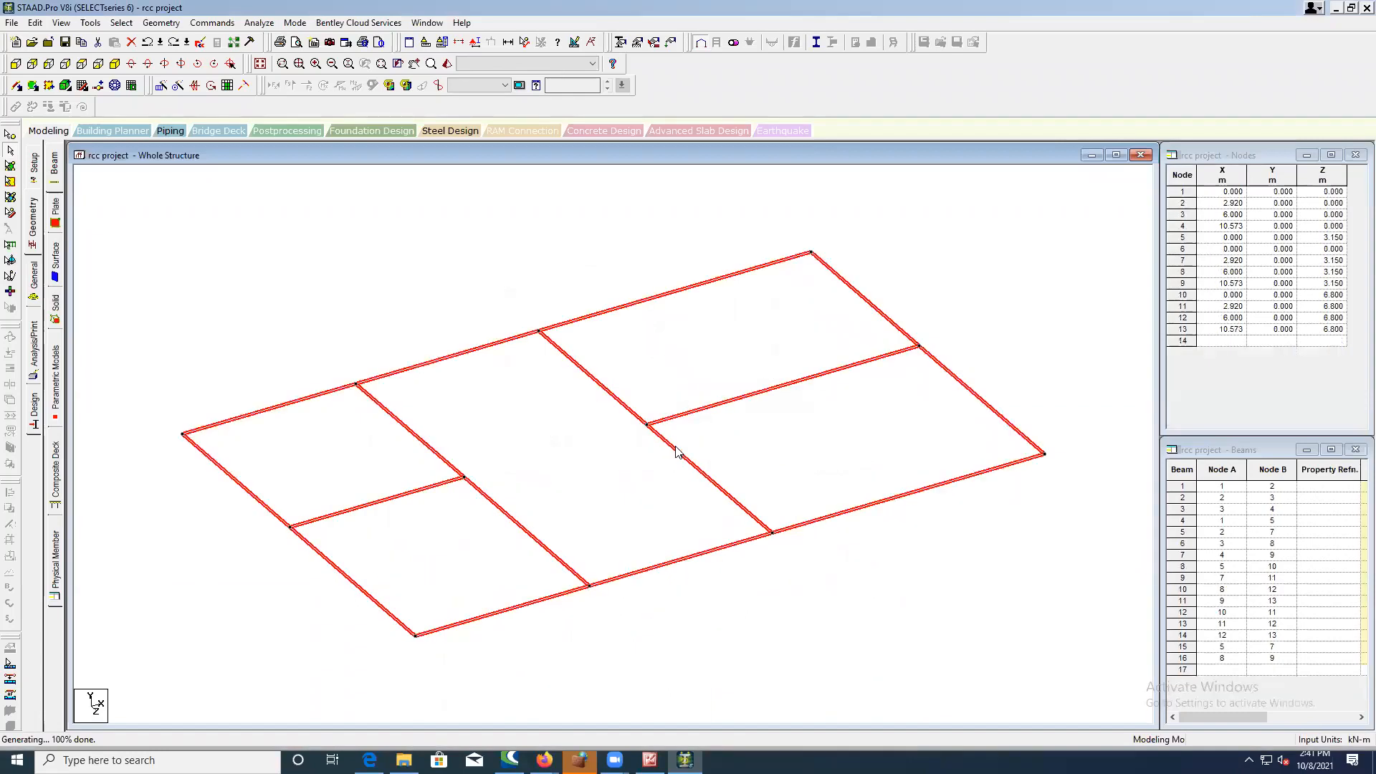
- Repeat the selected beams along Y with Translational Repeat, using 2 linked steps spaced 2 m and 3 m
{"action": "left_click", "coordinate": [161, 86]}
{"action": "left_click", "coordinate": [541, 445]}
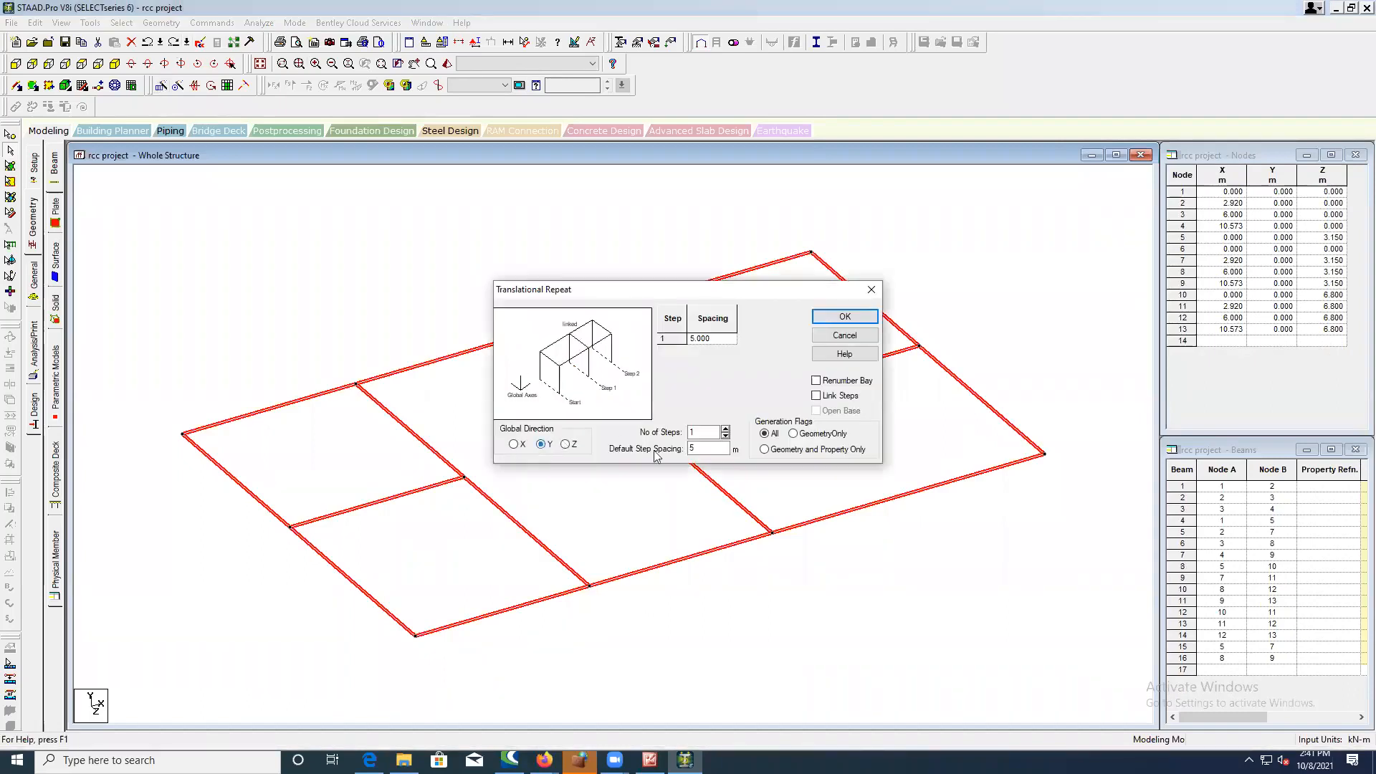
{"action": "double_click", "coordinate": [694, 432]}
{"action": "type", "text": "2"}
{"action": "key", "text": "Tab"}
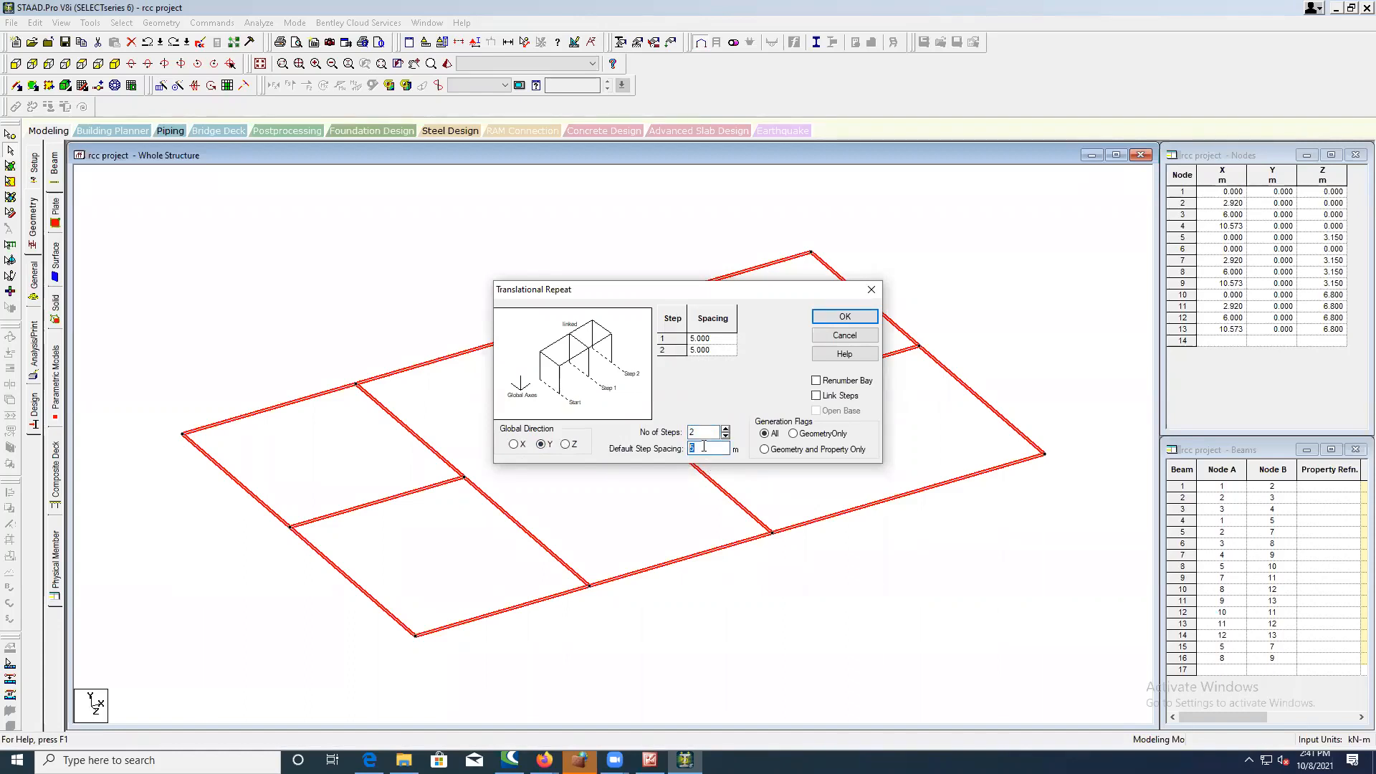
{"action": "type", "text": "3"}
{"action": "left_click", "coordinate": [699, 339]}
{"action": "left_click", "coordinate": [689, 338]}
{"action": "left_click", "coordinate": [675, 336]}
{"action": "type", "text": "1"}
{"action": "left_click", "coordinate": [720, 352]}
{"action": "left_click", "coordinate": [828, 397]}
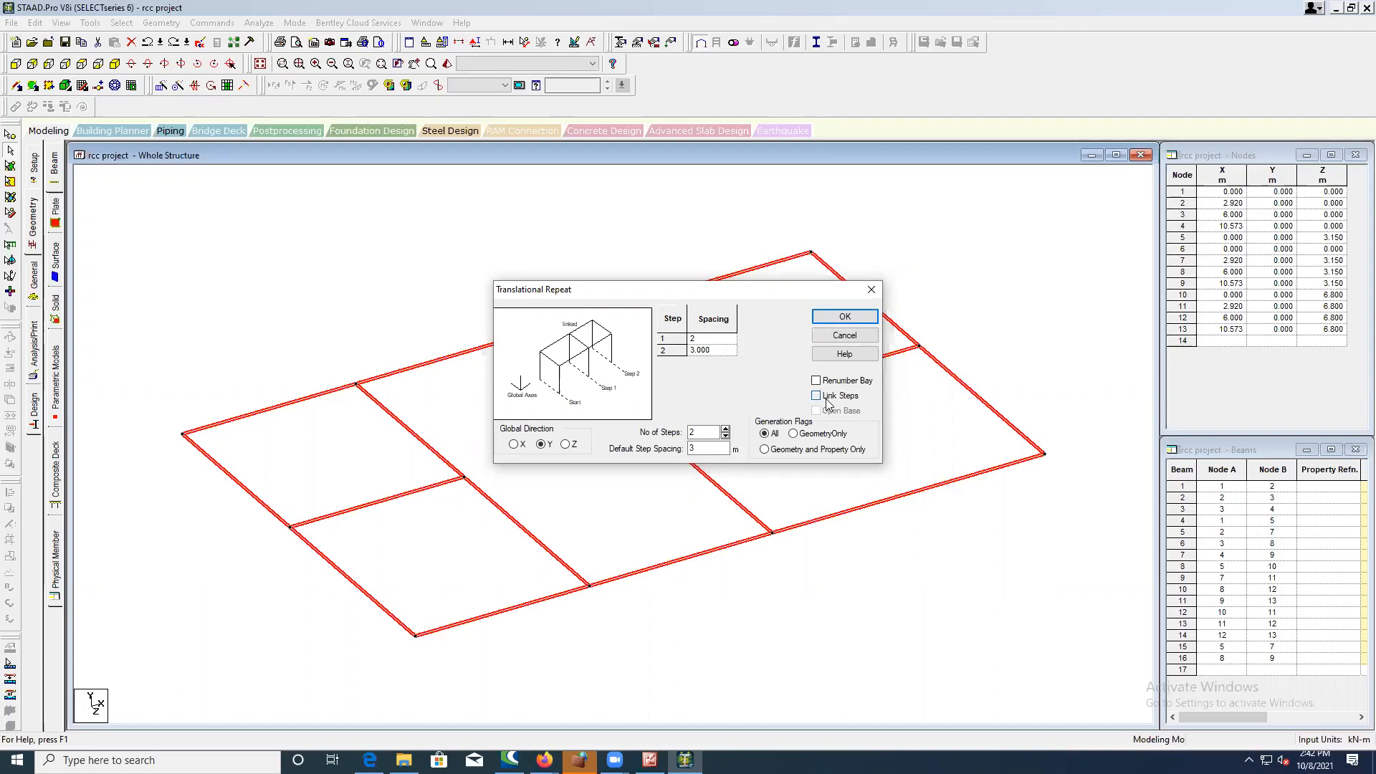
{"action": "left_click", "coordinate": [832, 315]}
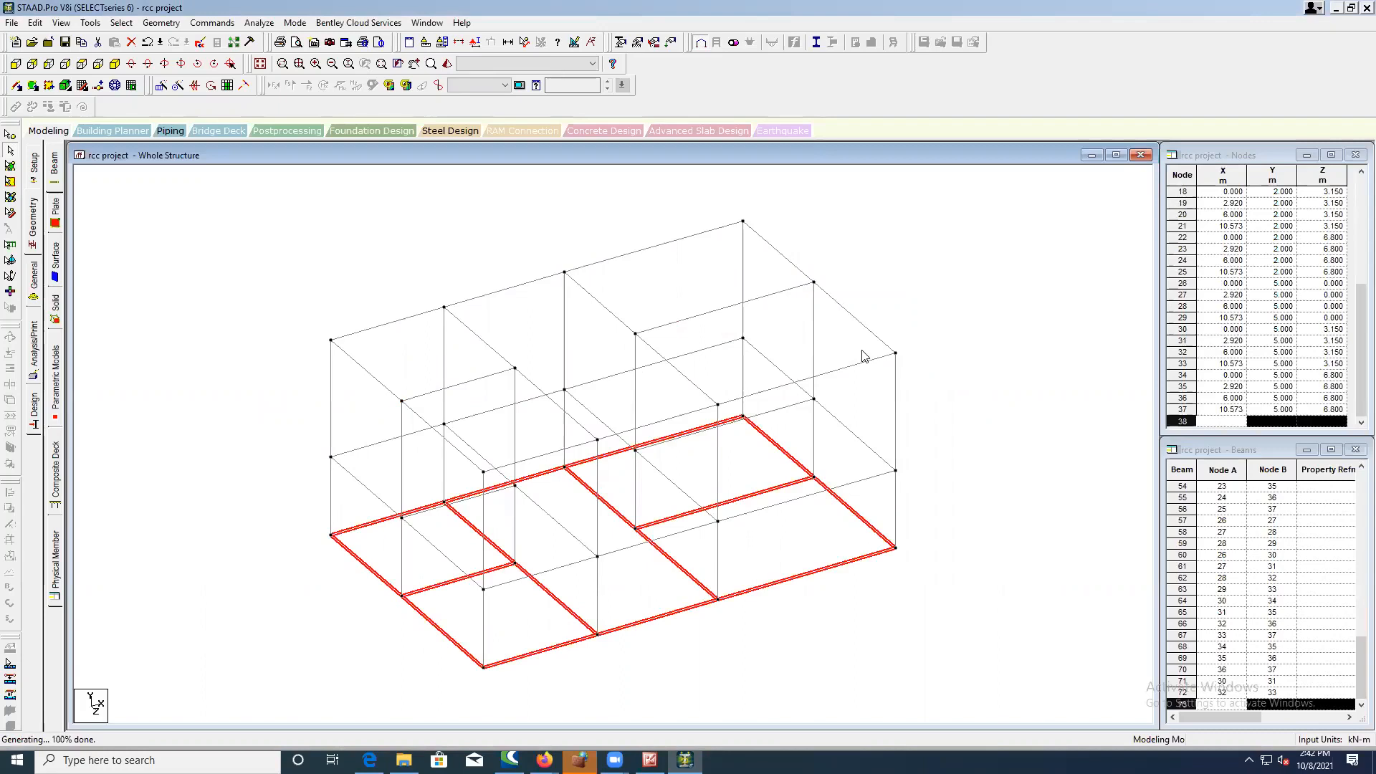
- Delete the selected original beams at base level, Y = 0, leaving the columns in place
{"action": "key", "text": "Delete"}
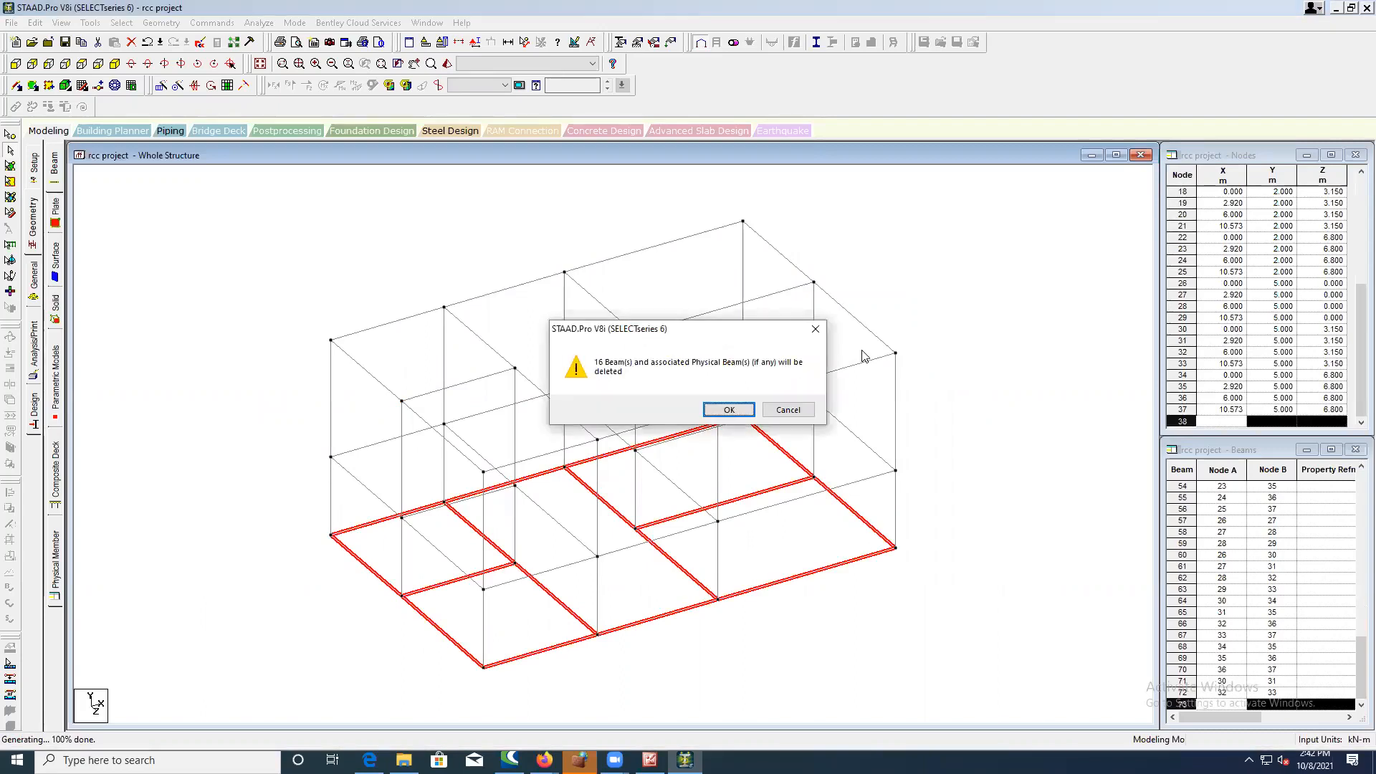
{"action": "key", "text": "Return"}
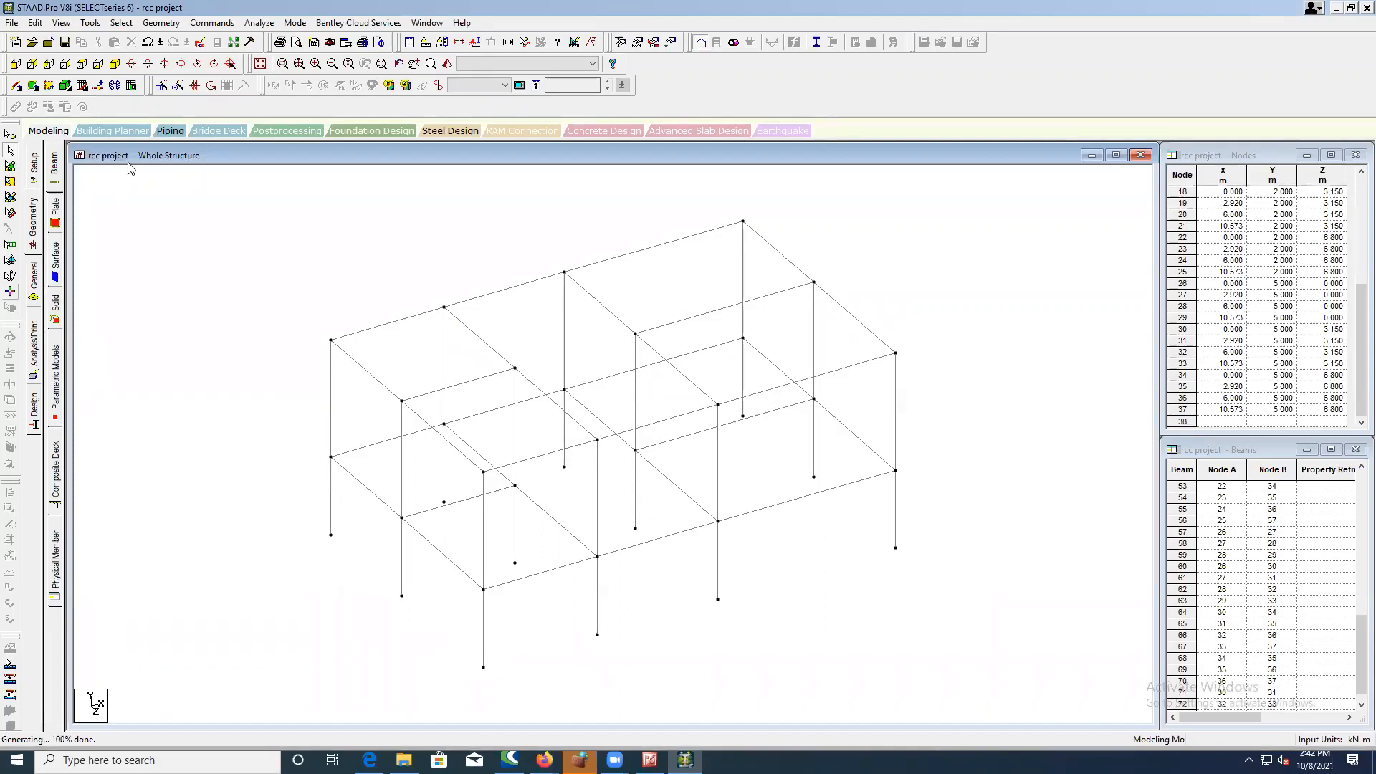
- Isolate the roof-level beams at Y = 5 m, show them in plan view and clear the selection
{"action": "left_click", "coordinate": [16, 87]}
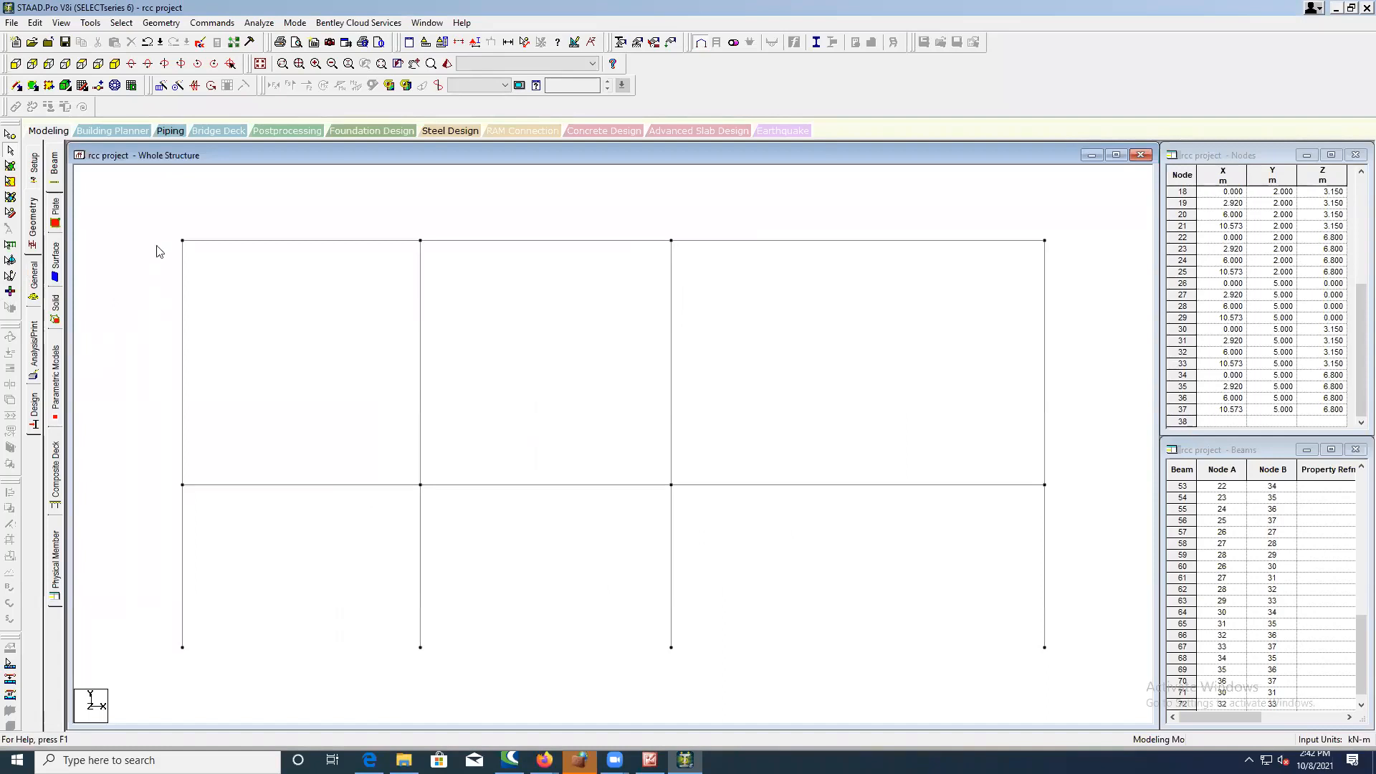
{"action": "left_click_drag", "start_coordinate": [199, 255], "coordinate": [1089, 294]}
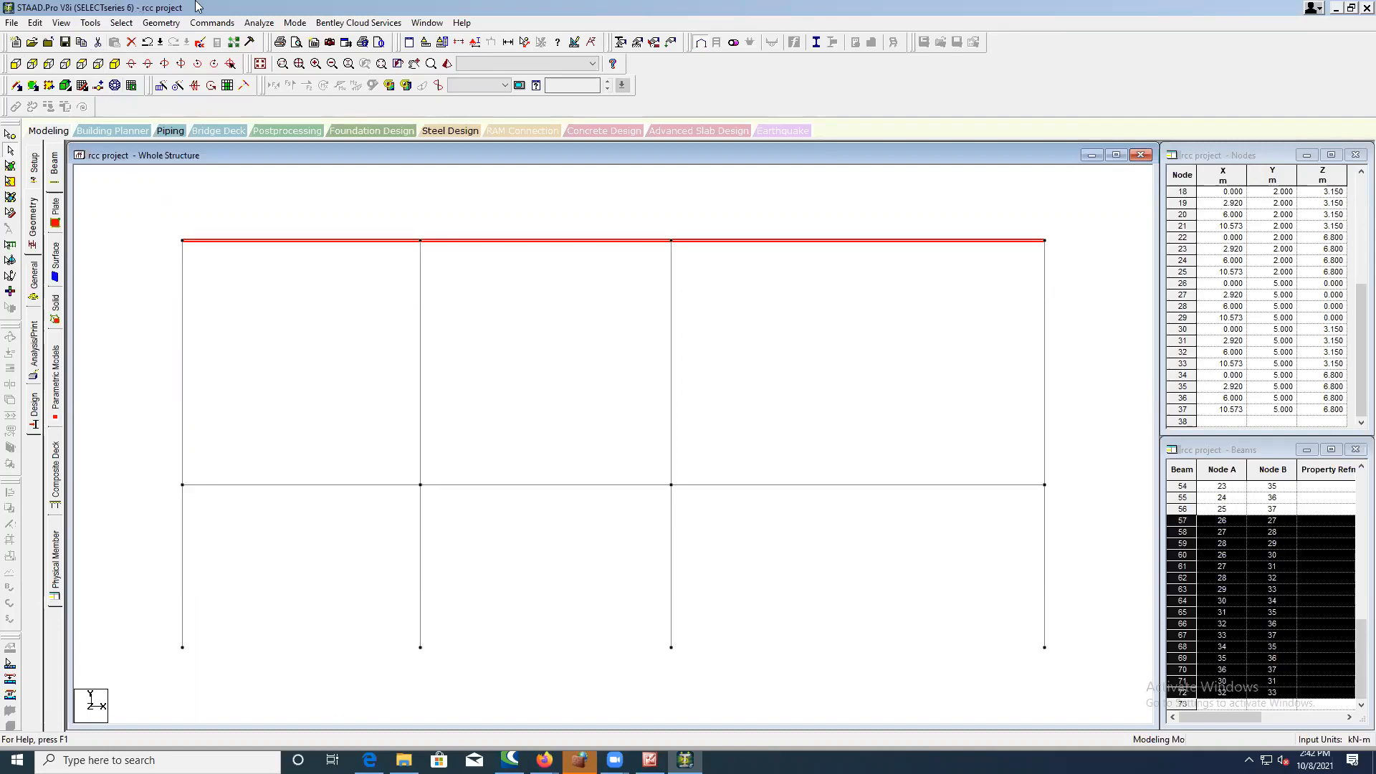
{"action": "left_click", "coordinate": [59, 24]}
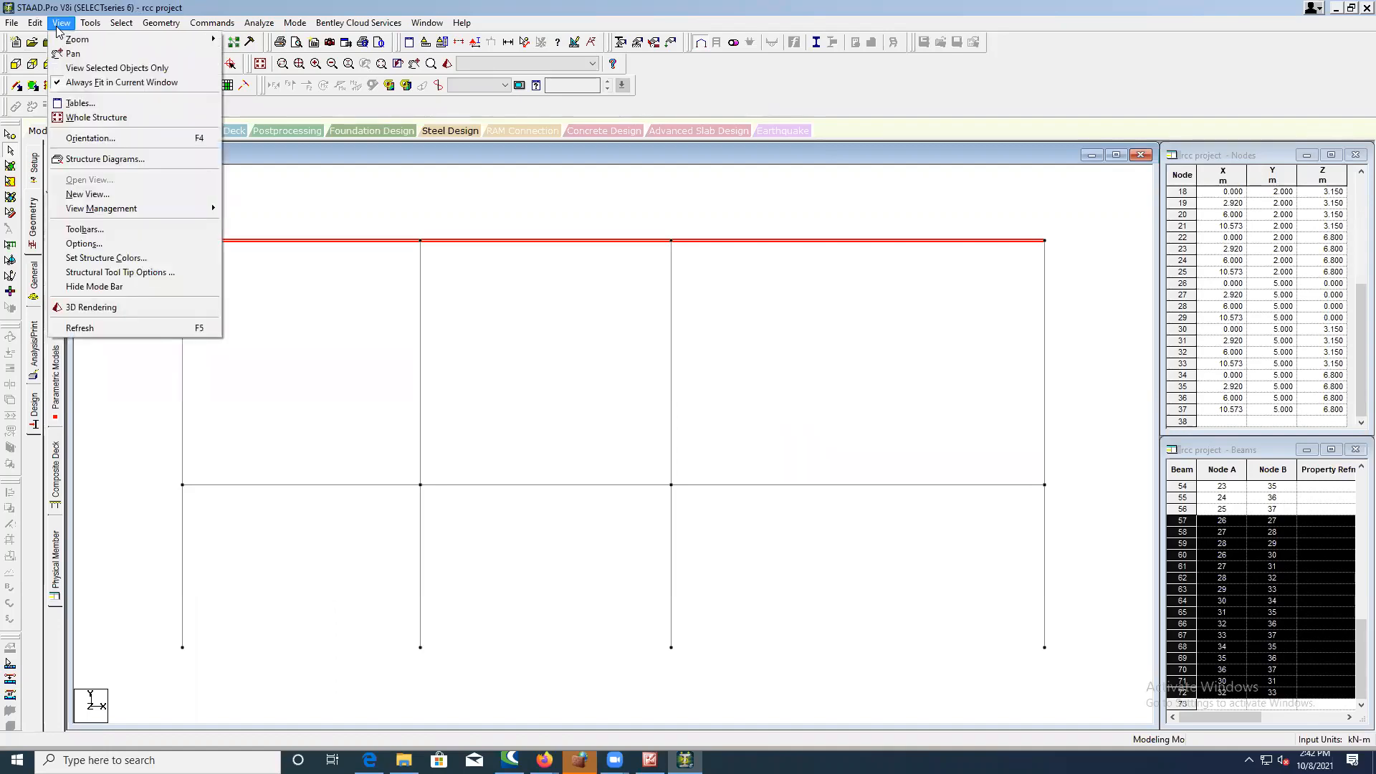
{"action": "left_click", "coordinate": [85, 68]}
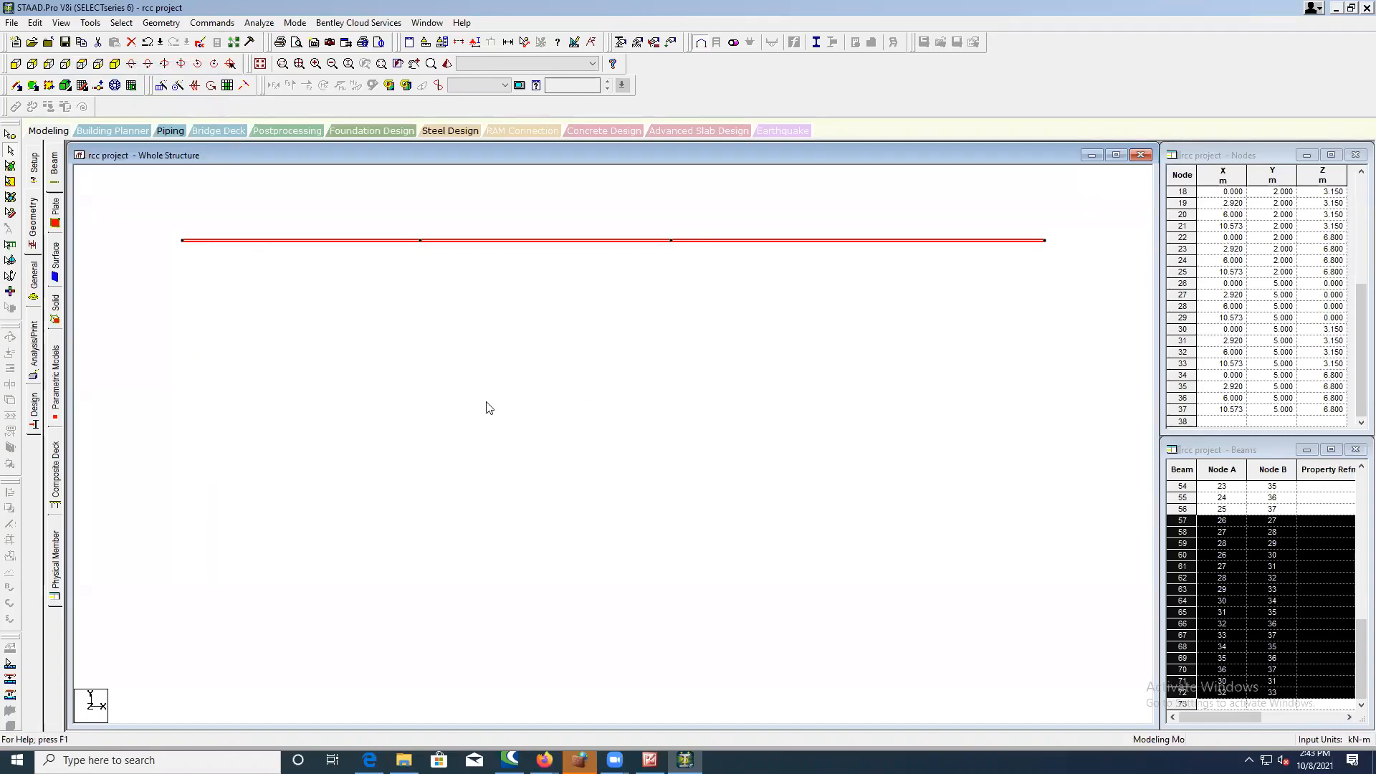
{"action": "left_click", "coordinate": [88, 70]}
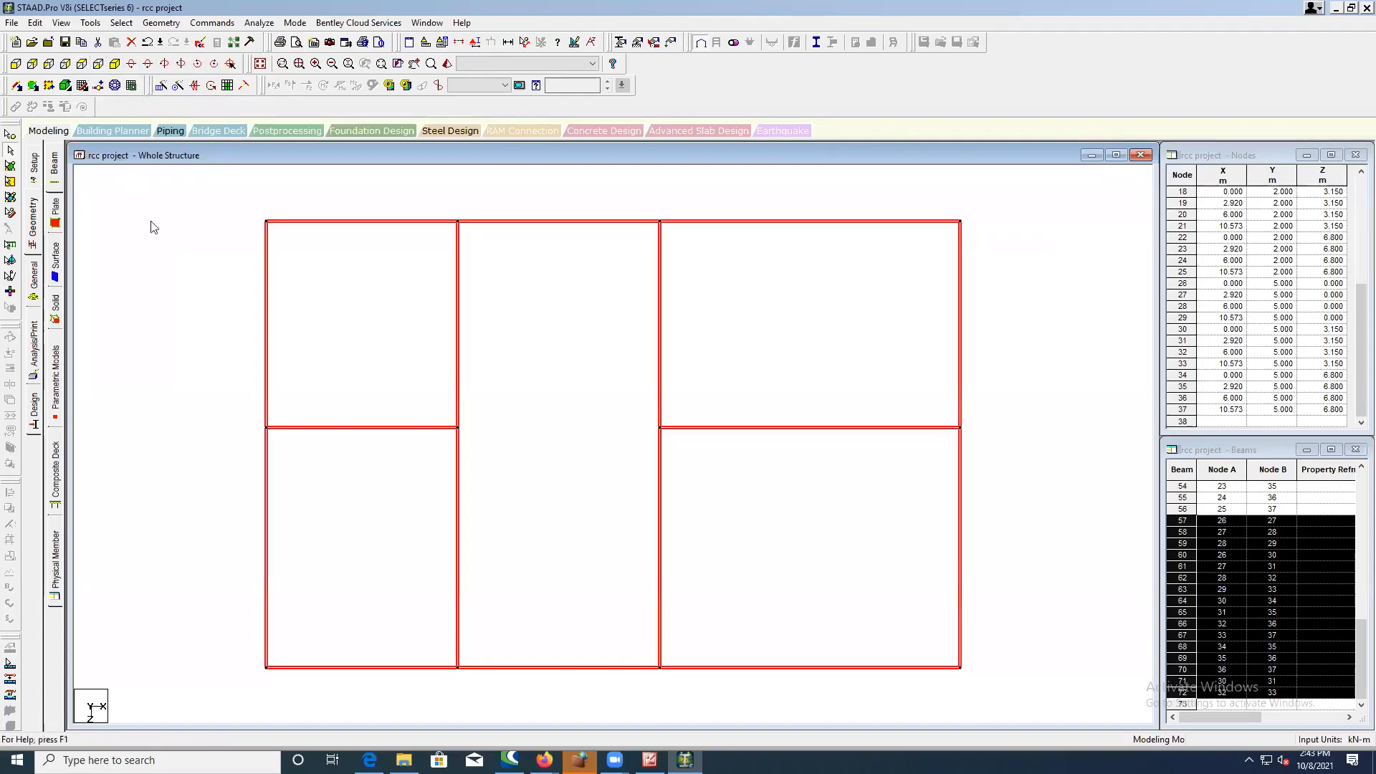
{"action": "left_click", "coordinate": [160, 242]}
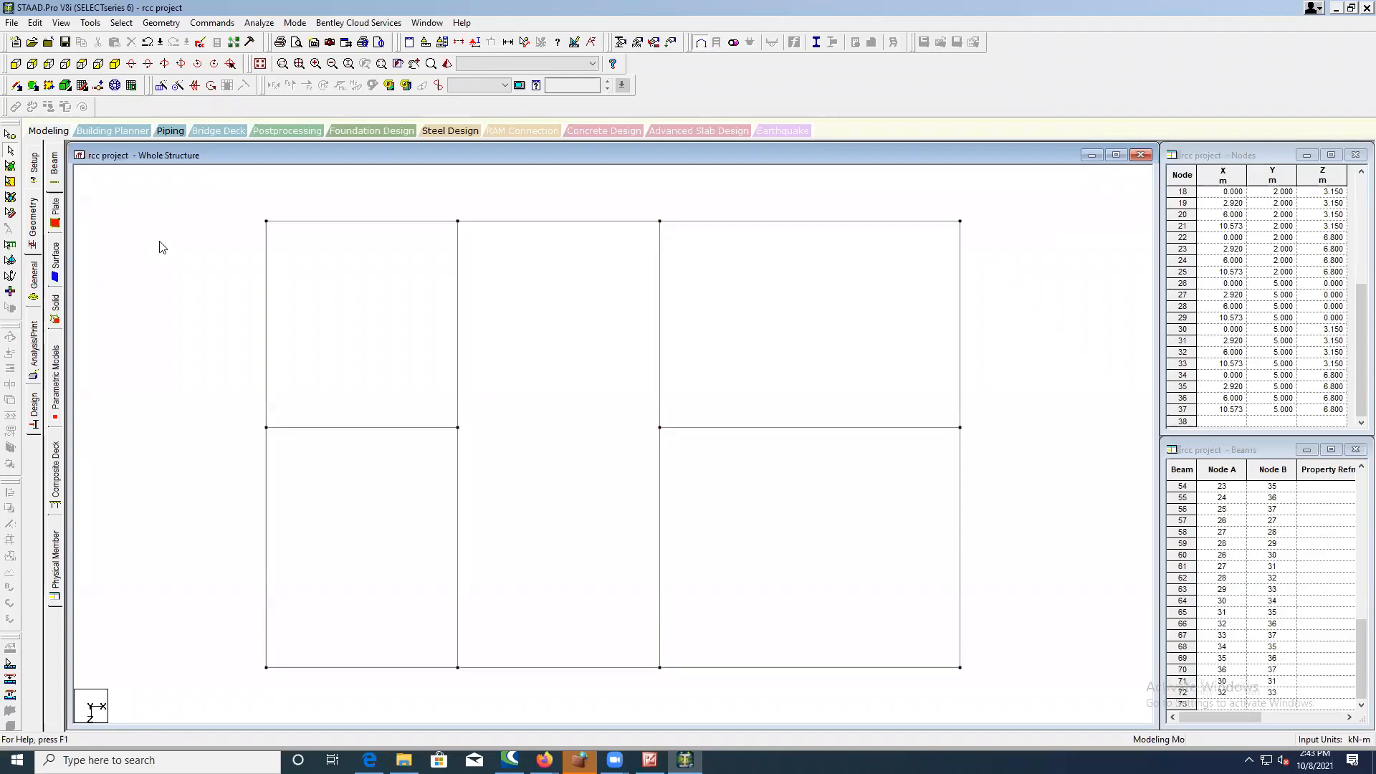
- Add a four-noded plate at roof level over the bay bounded by nodes 26, 27, 31 and 30
{"action": "left_click", "coordinate": [35, 90]}
{"action": "left_click", "coordinate": [266, 221]}
{"action": "left_click", "coordinate": [457, 221]}
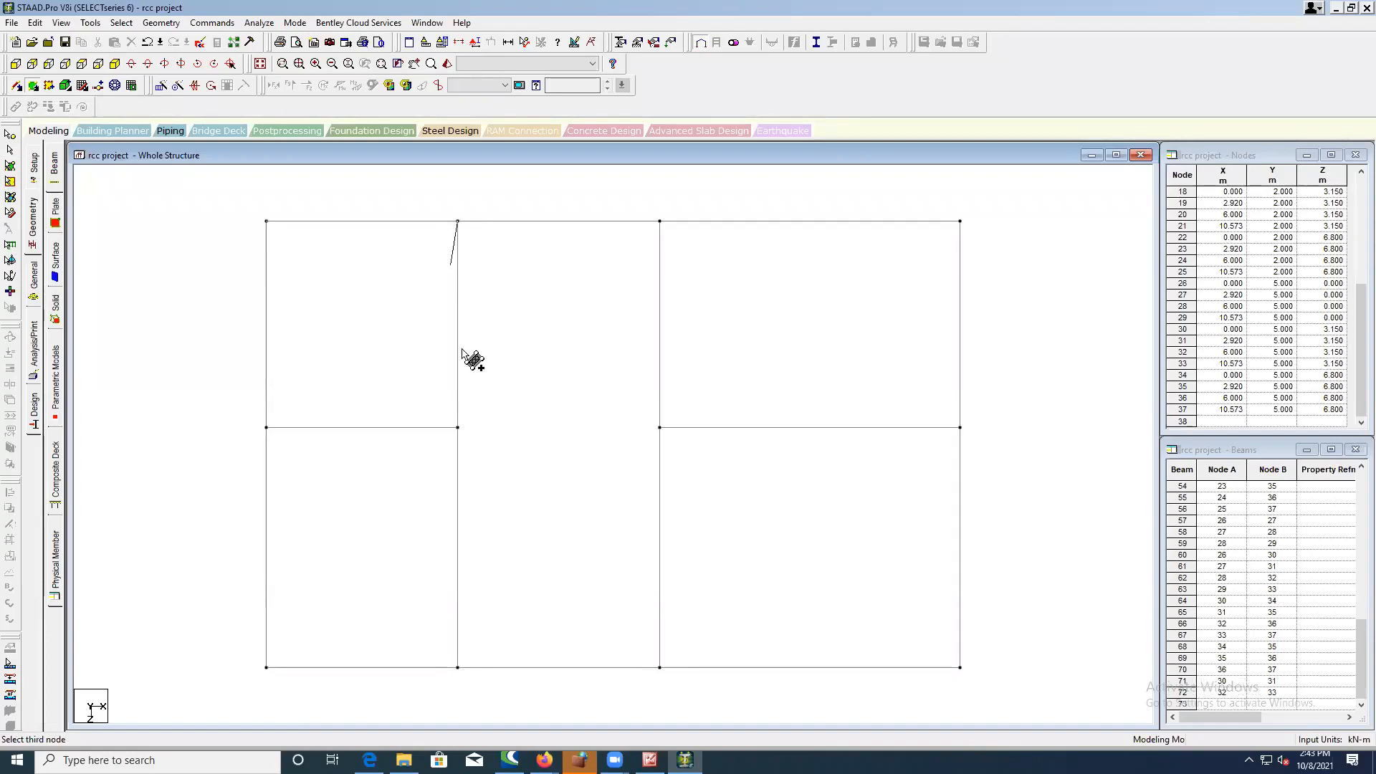
{"action": "left_click", "coordinate": [457, 428]}
{"action": "left_click", "coordinate": [266, 428]}
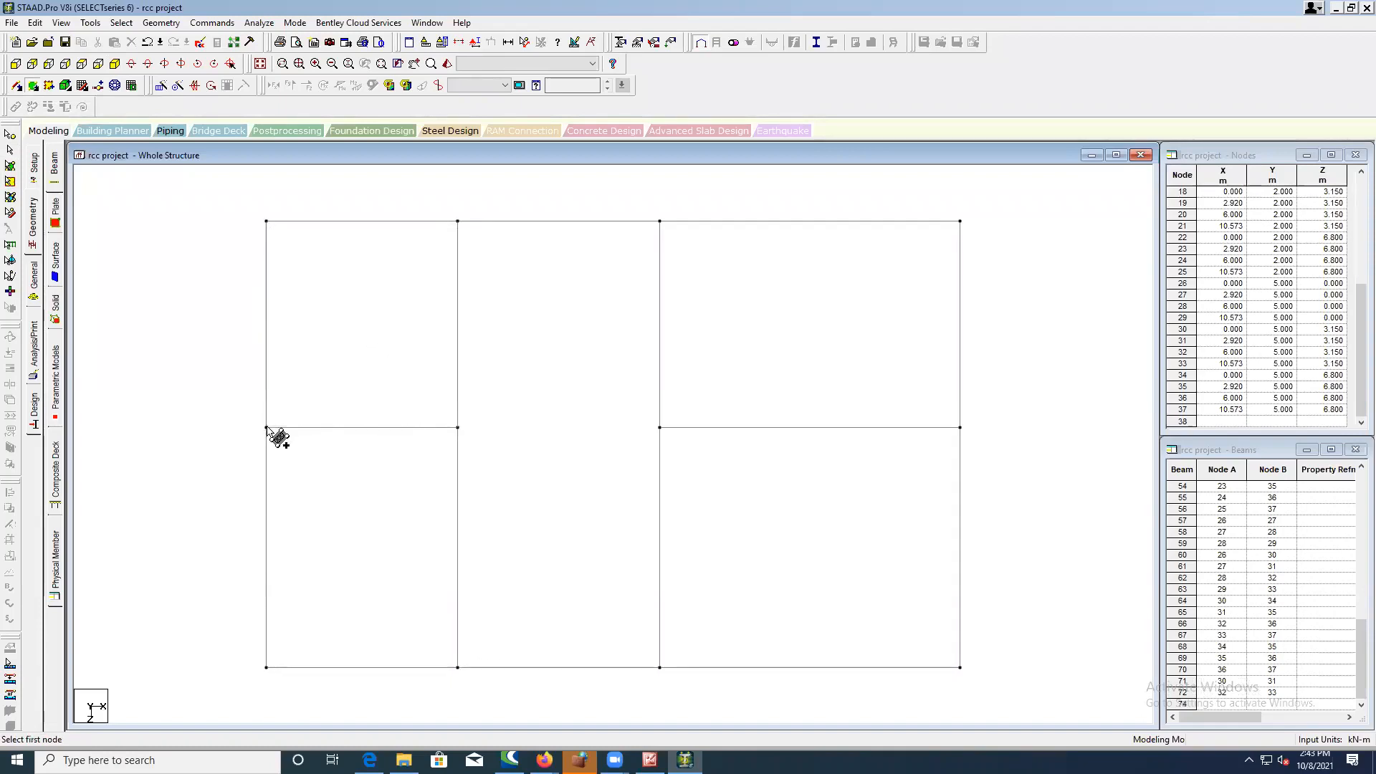
- Try to add a four-noded plate over the full-depth central bay, through nodes 27, 35, 36 and 28
{"action": "left_click", "coordinate": [457, 220]}
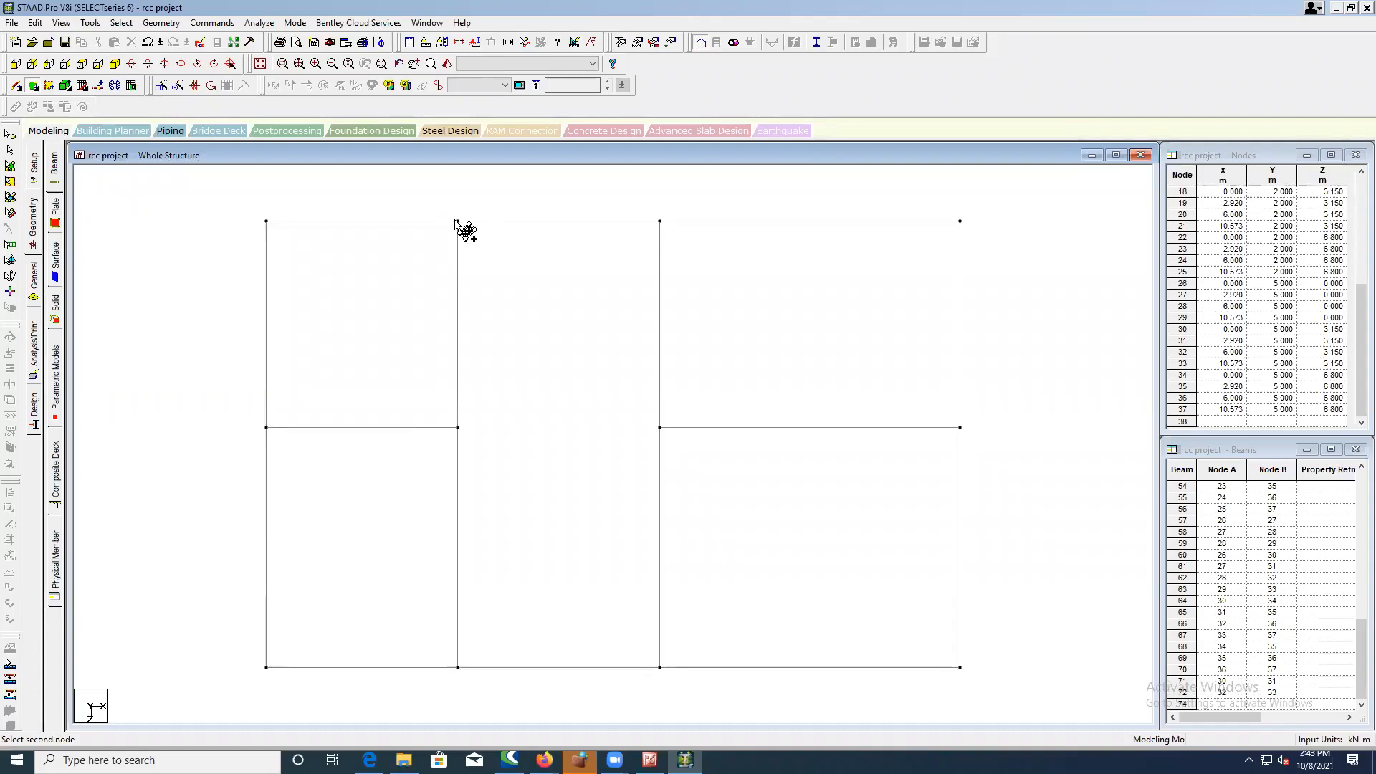
{"action": "left_click", "coordinate": [457, 667]}
{"action": "left_click", "coordinate": [659, 667]}
{"action": "left_click", "coordinate": [659, 221]}
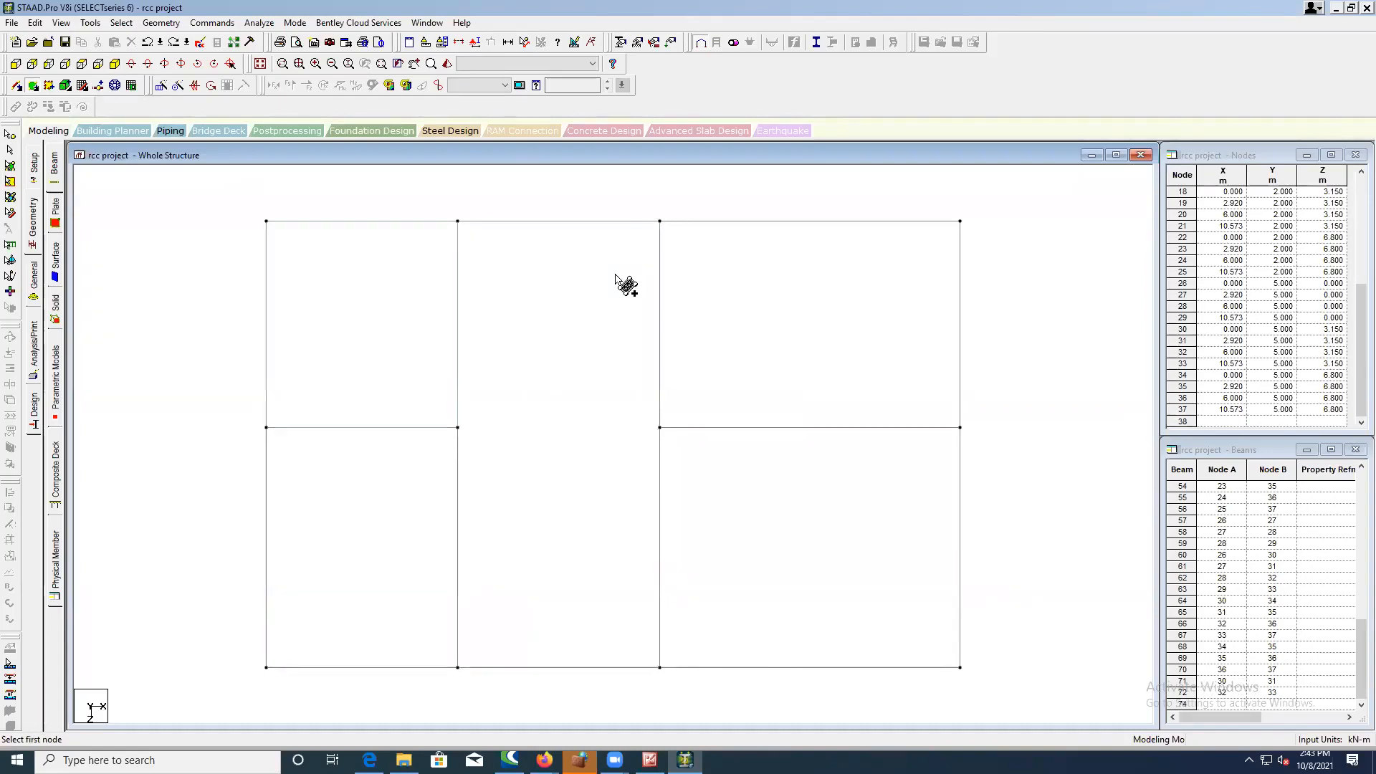
- Add a four-noded plate over the full-depth central bay bounded by nodes 27, 35, 36 and 28
{"action": "left_click", "coordinate": [457, 221]}
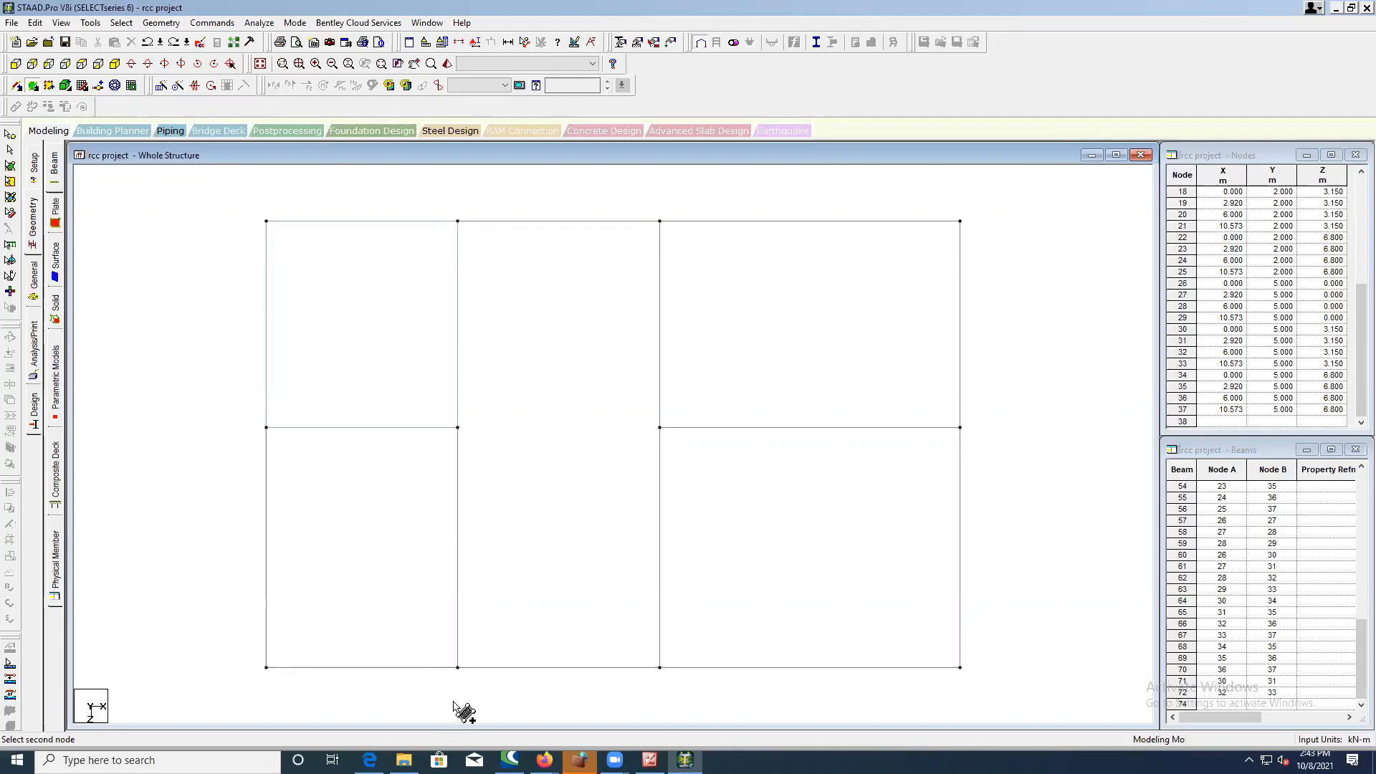
{"action": "left_click", "coordinate": [659, 667]}
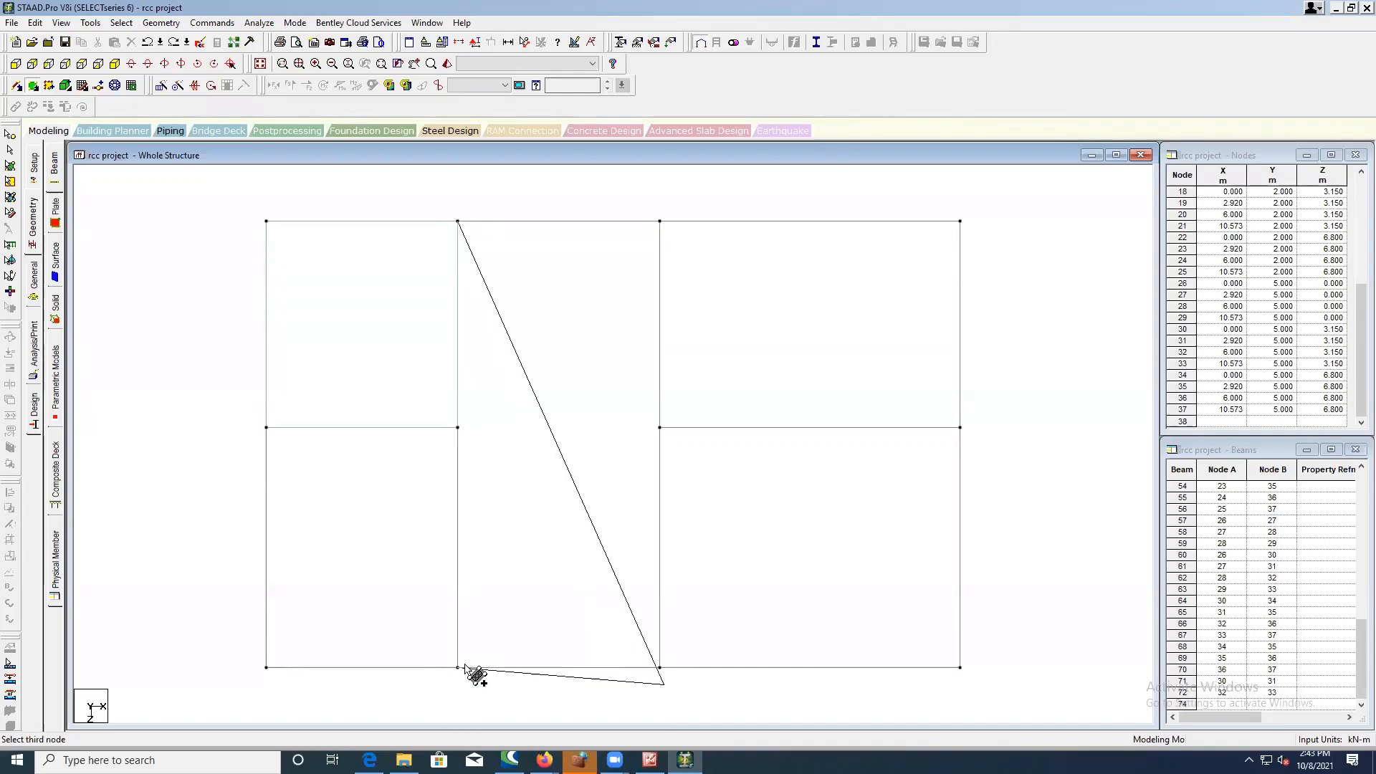
{"action": "left_click", "coordinate": [464, 665]}
{"action": "left_click", "coordinate": [659, 221]}
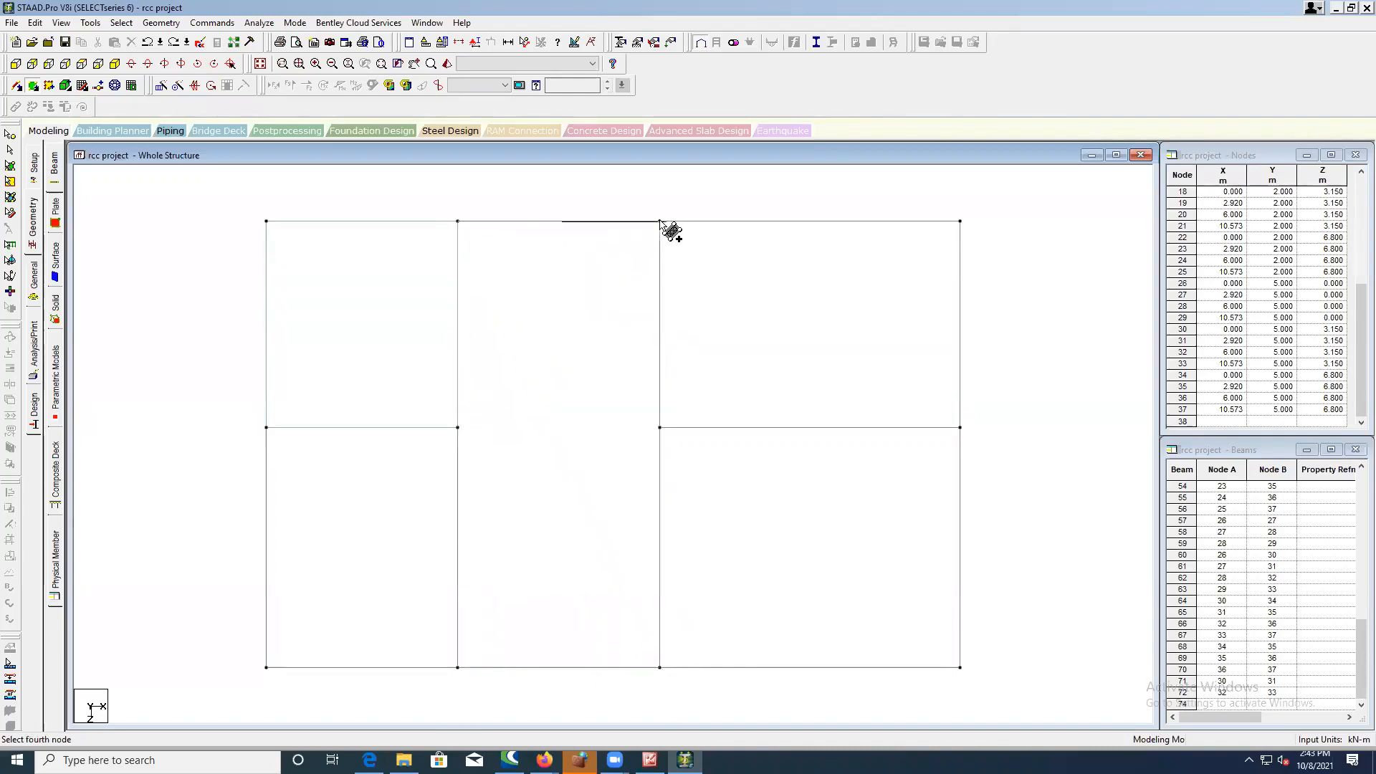
- Add a four-noded plate over the roof bay bounded by nodes 28, 29, 33 and 32
{"action": "left_click", "coordinate": [959, 221]}
{"action": "left_click", "coordinate": [959, 427]}
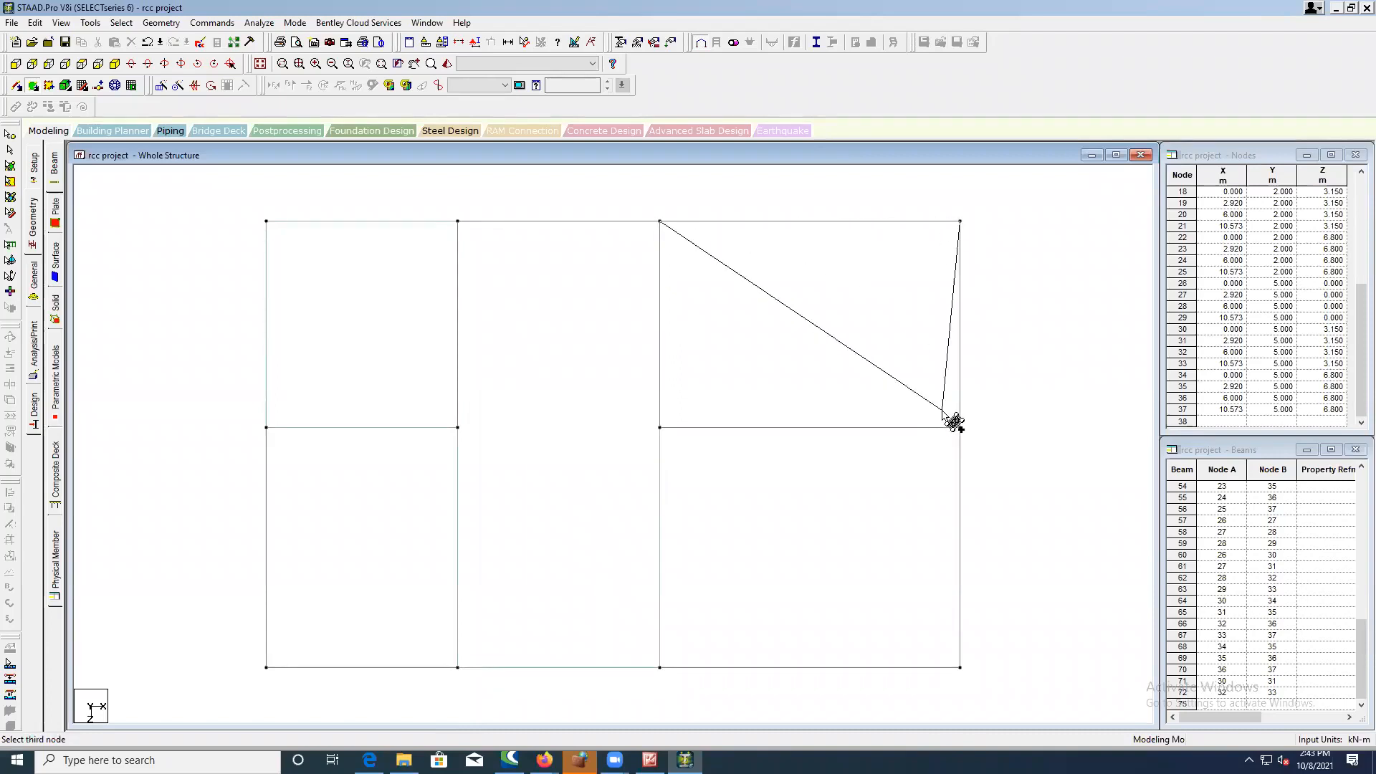
{"action": "left_click", "coordinate": [663, 434]}
{"action": "left_click", "coordinate": [661, 428]}
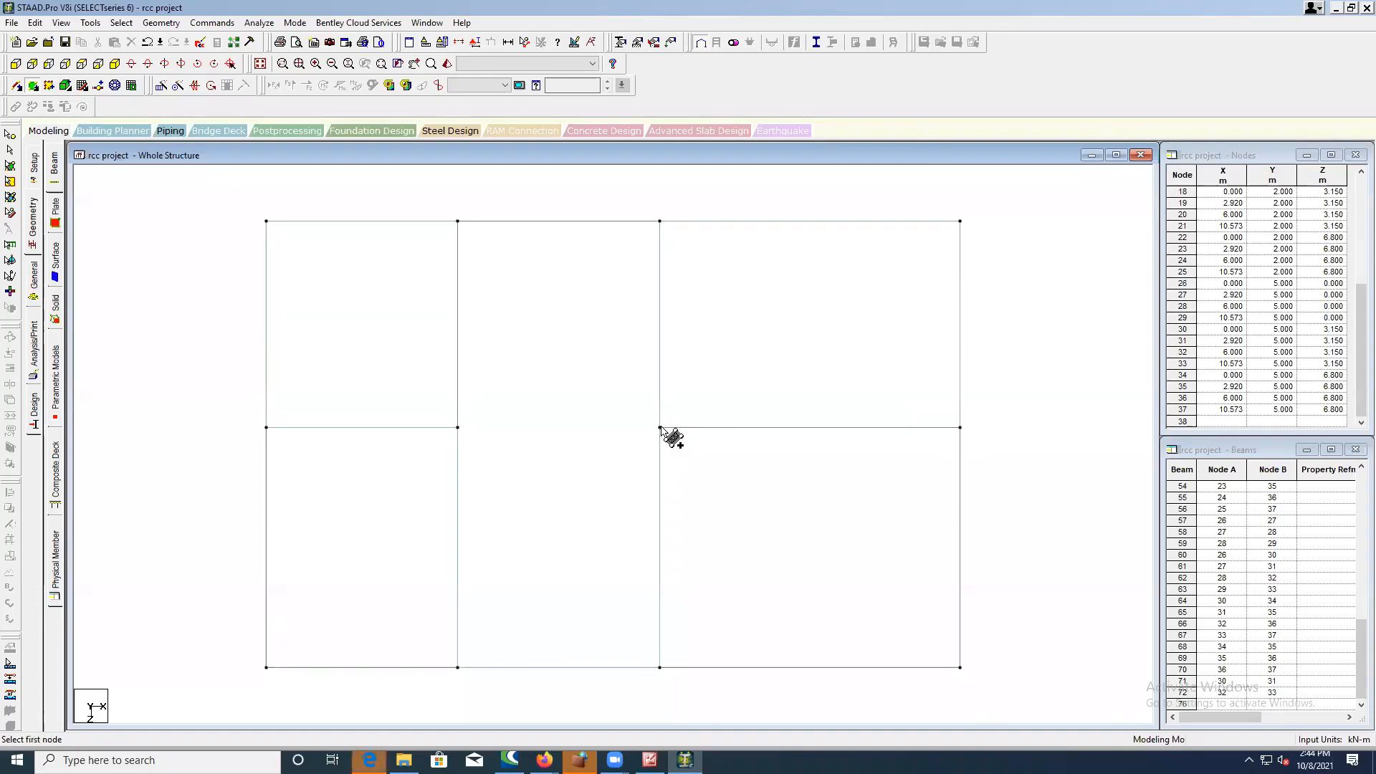
- Add a four-noded plate over the roof bay bounded by nodes 32, 33, 37 and 36, and show the whole structure
{"action": "left_click", "coordinate": [660, 428]}
{"action": "left_click", "coordinate": [960, 427]}
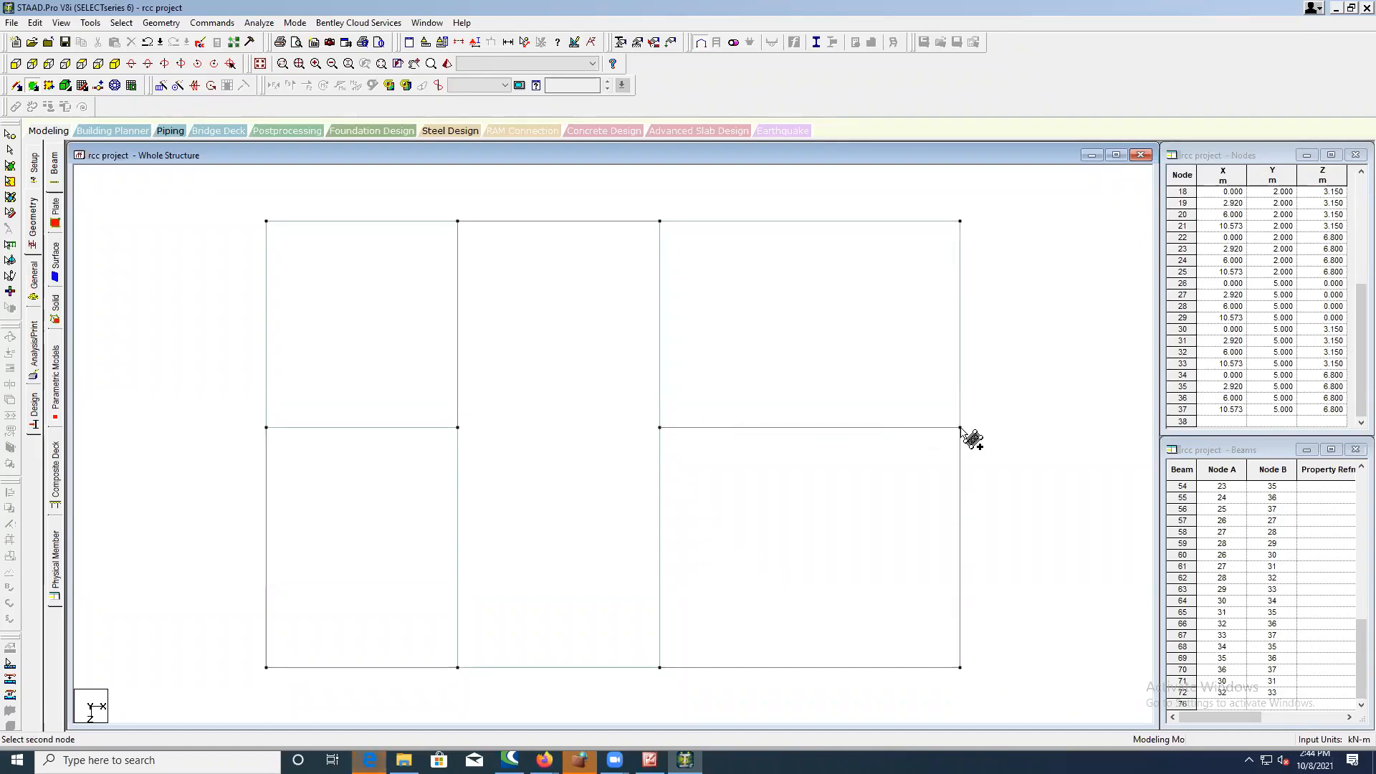
{"action": "left_click", "coordinate": [961, 667]}
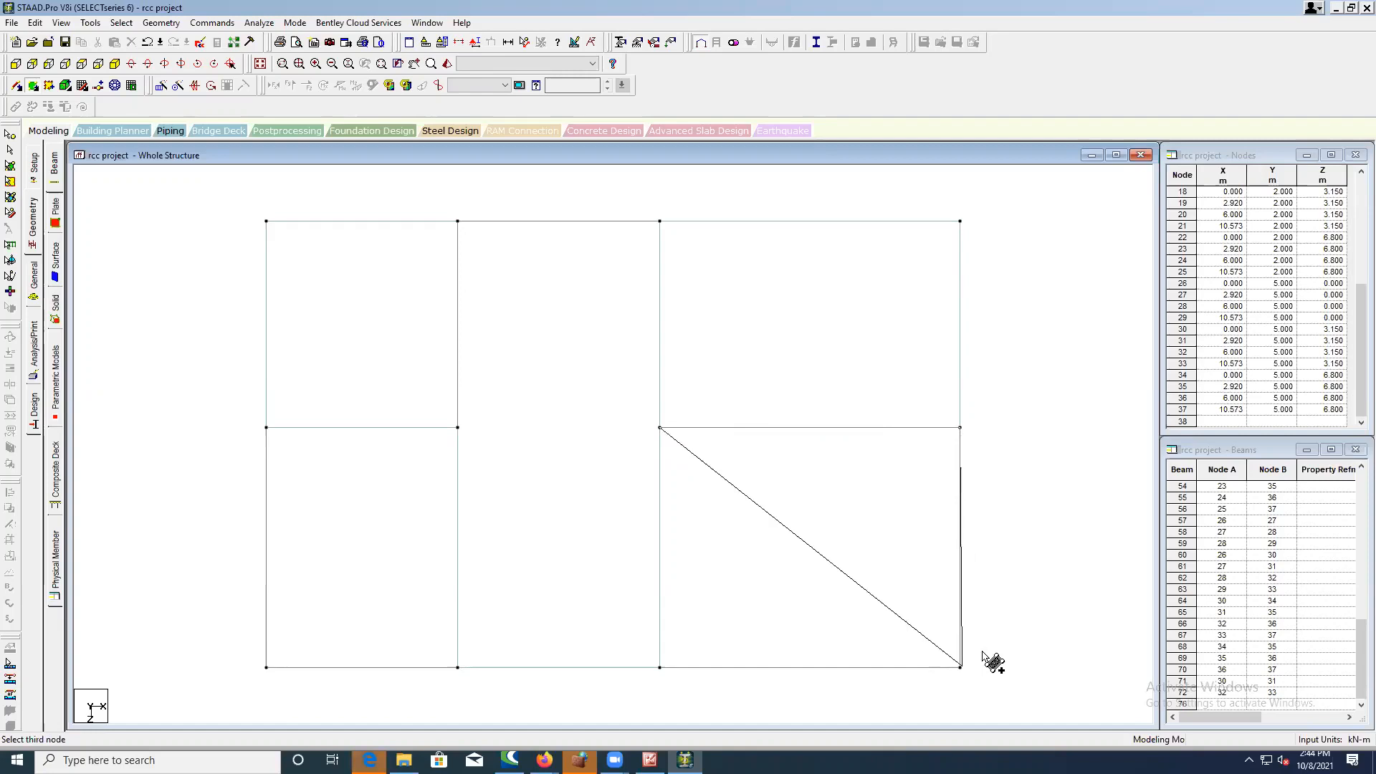
{"action": "left_click", "coordinate": [734, 664]}
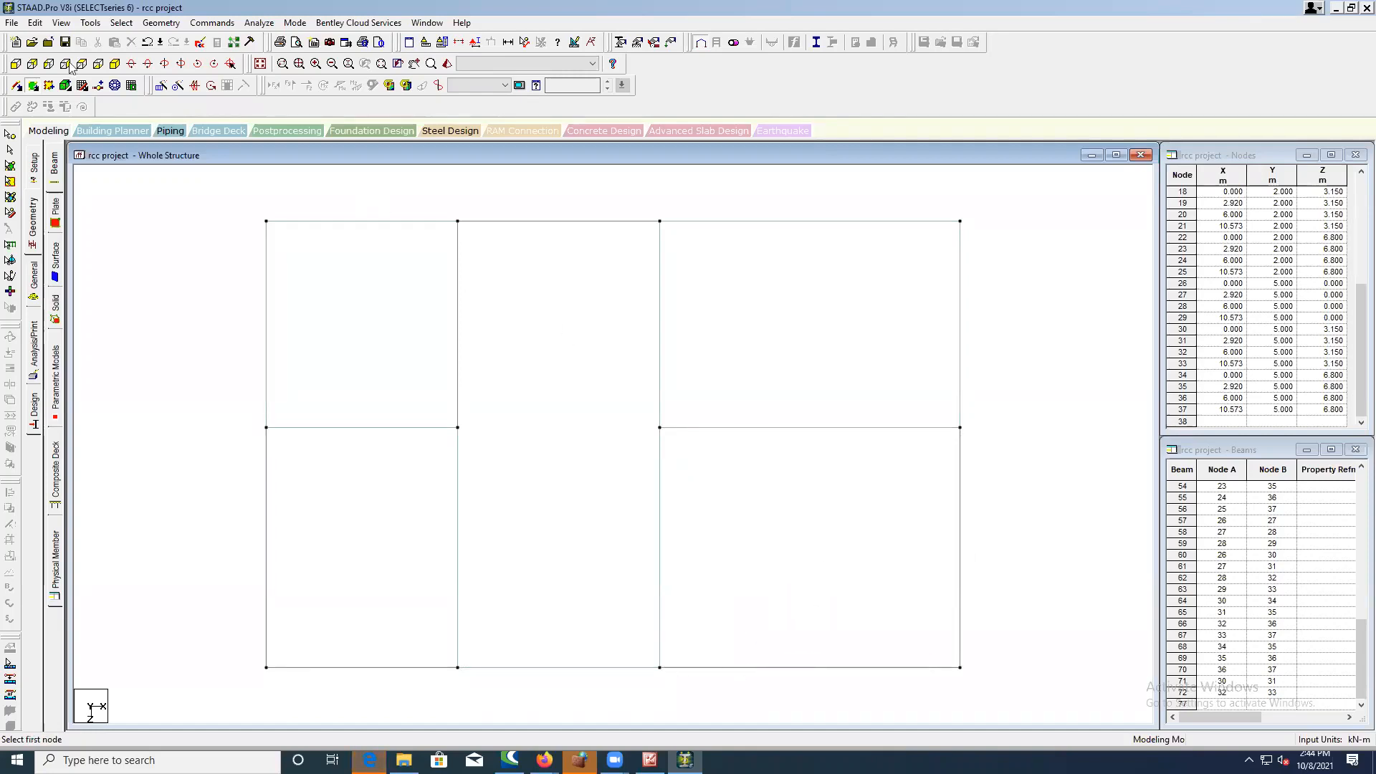
{"action": "left_click", "coordinate": [261, 64]}
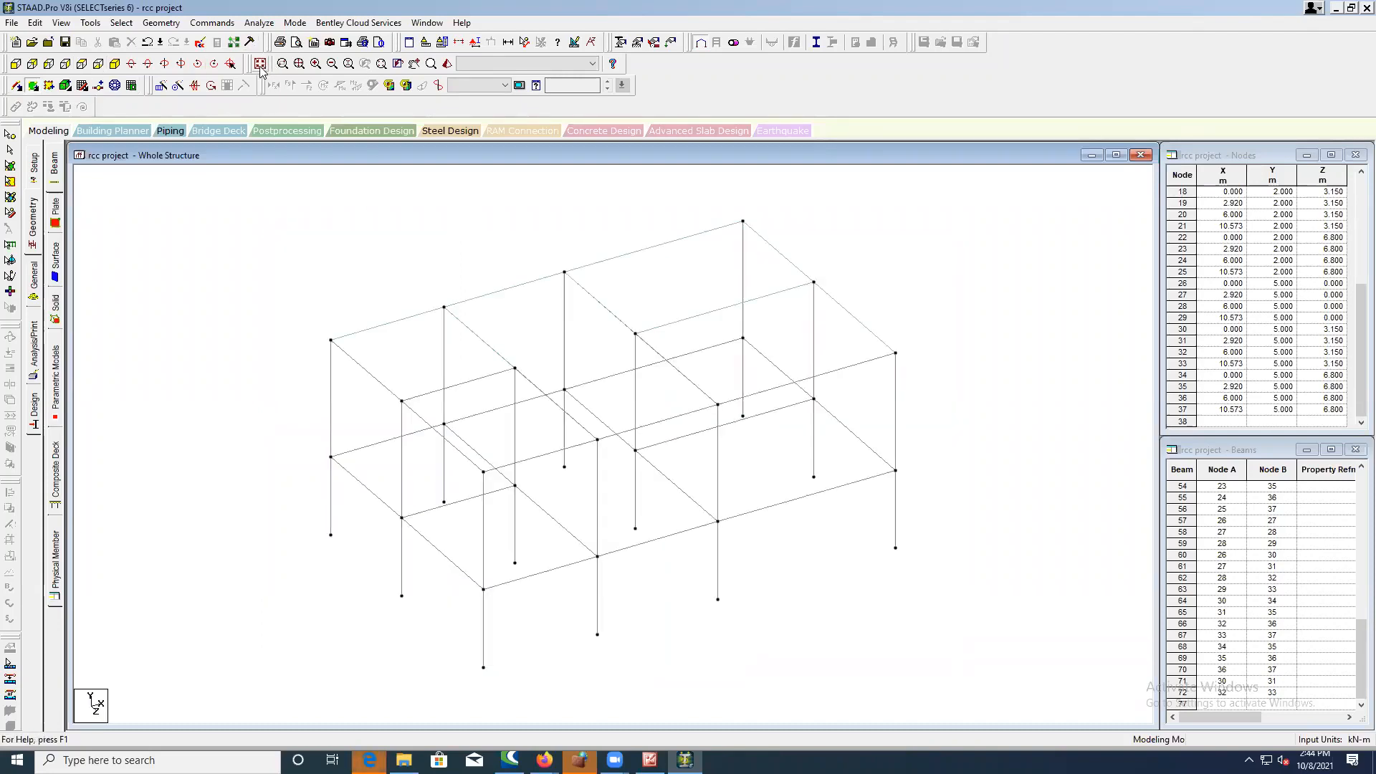
- Isolate the beams at the 2 m level so only they are displayed, and show them in plan
{"action": "left_click", "coordinate": [16, 65]}
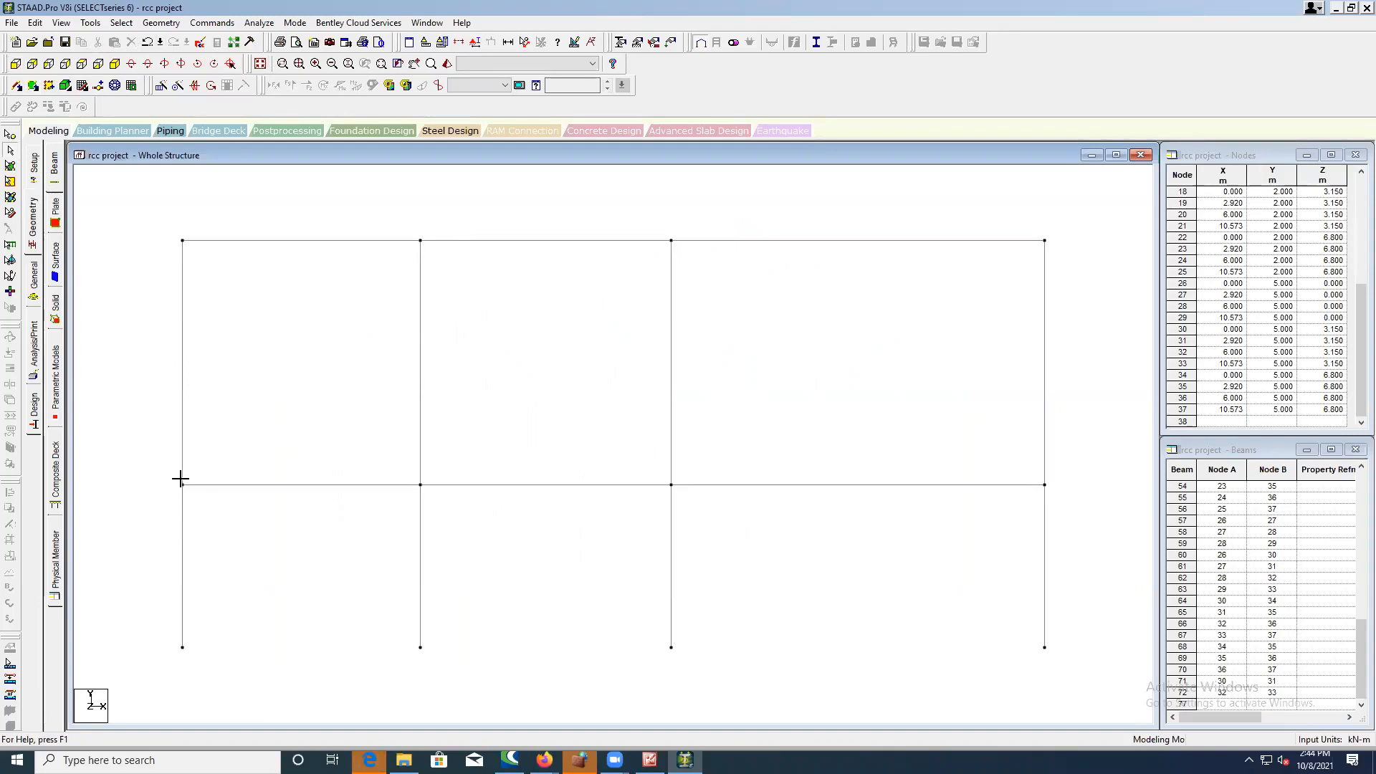
{"action": "left_click_drag", "start_coordinate": [1003, 511], "coordinate": [1072, 508]}
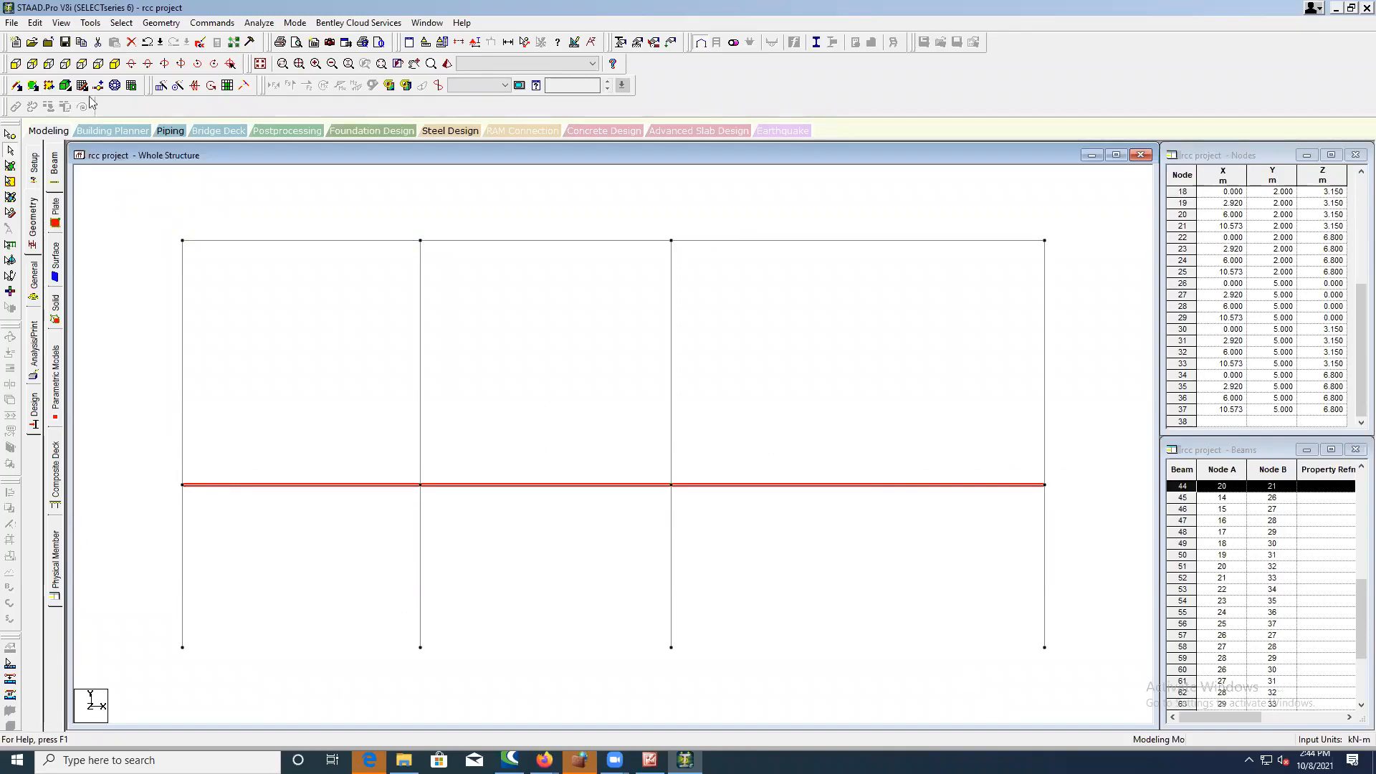
{"action": "left_click", "coordinate": [63, 24]}
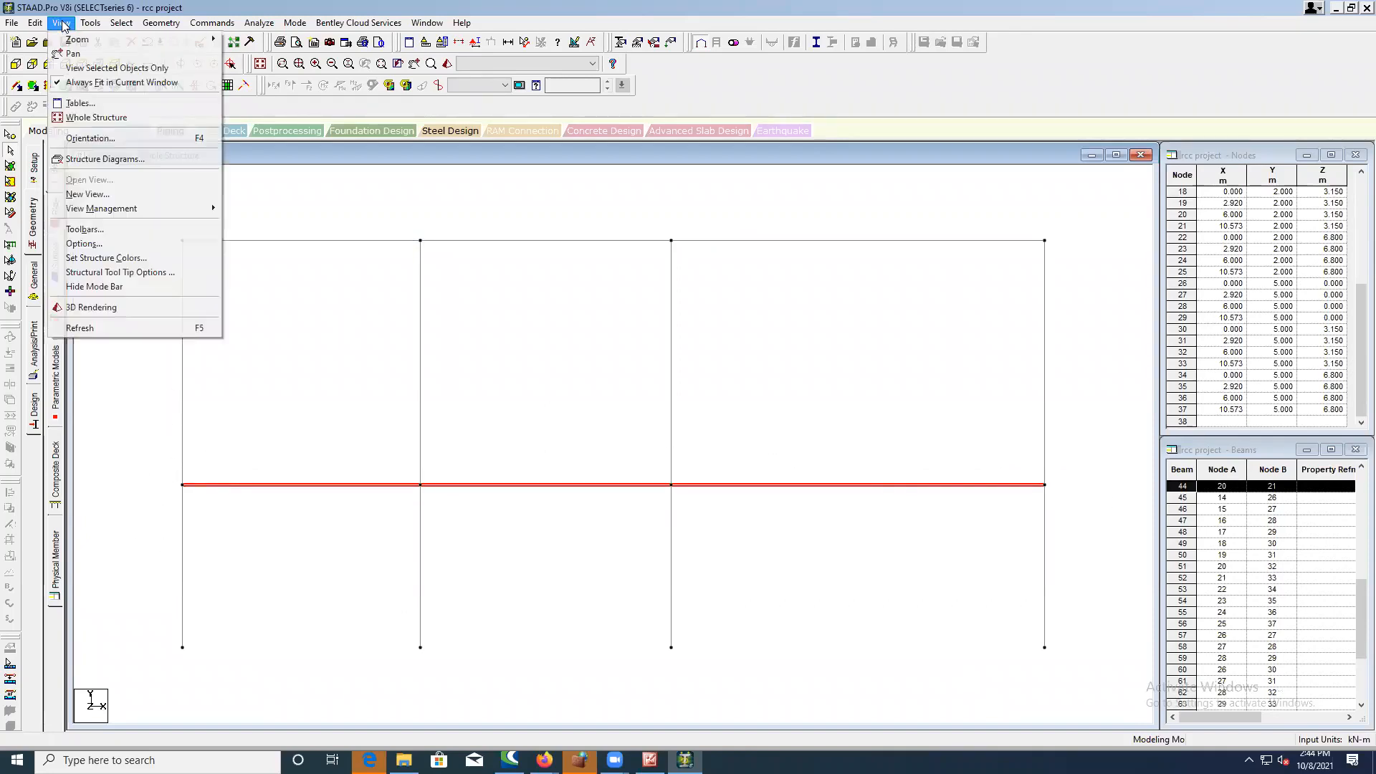
{"action": "left_click", "coordinate": [72, 68]}
{"action": "left_click", "coordinate": [286, 283]}
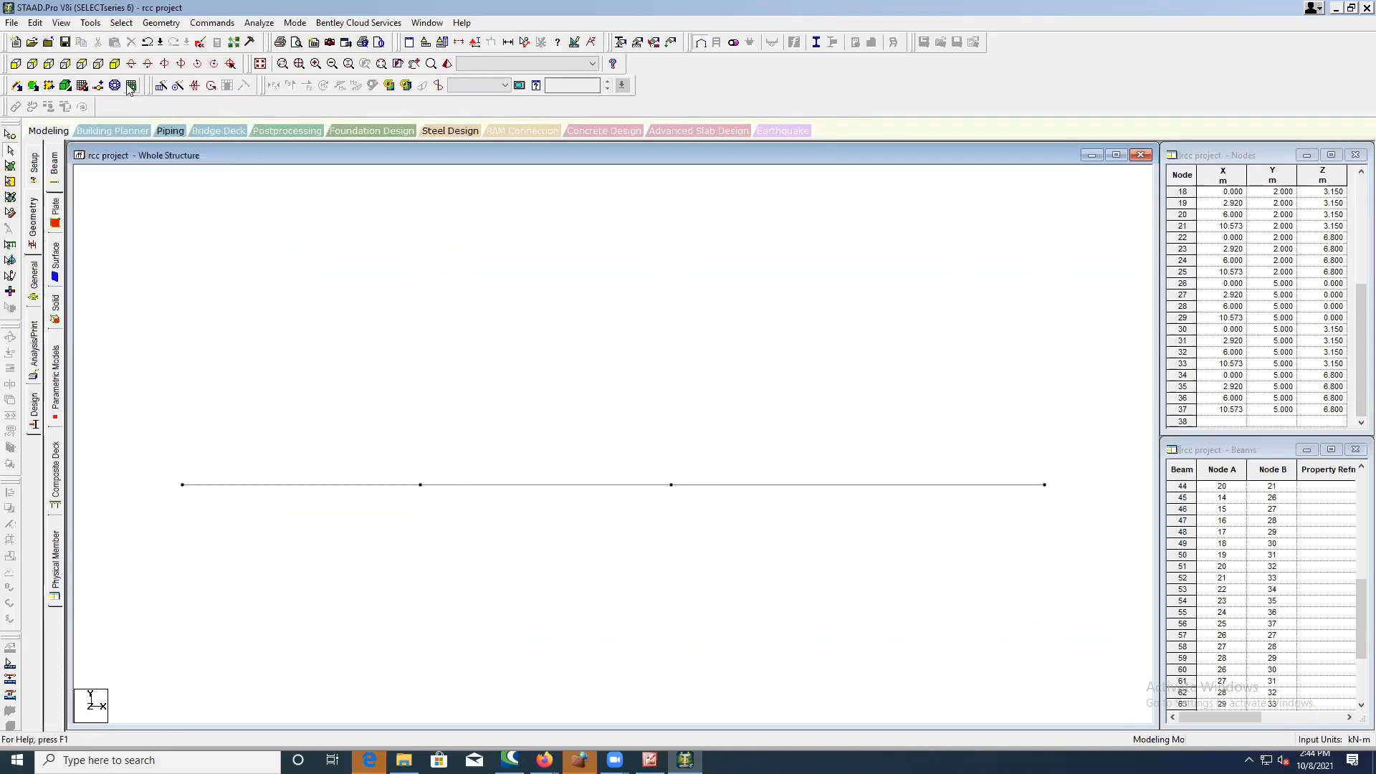
{"action": "left_click", "coordinate": [115, 64]}
{"action": "left_click", "coordinate": [81, 65]}
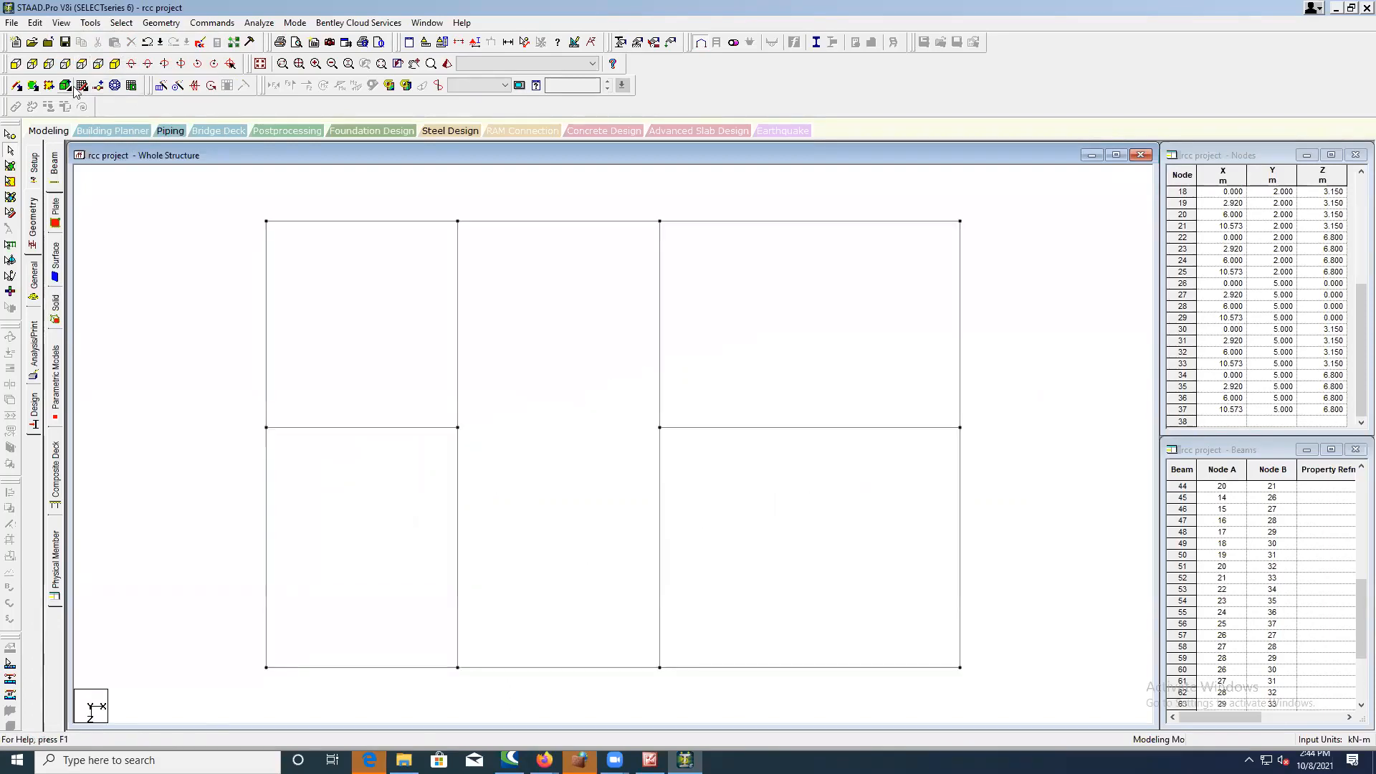
- Add a four-noded plate at the 2 m level over the bay bounded by nodes 14, 15, 19 and 18
{"action": "left_click", "coordinate": [32, 87]}
{"action": "left_click", "coordinate": [267, 222]}
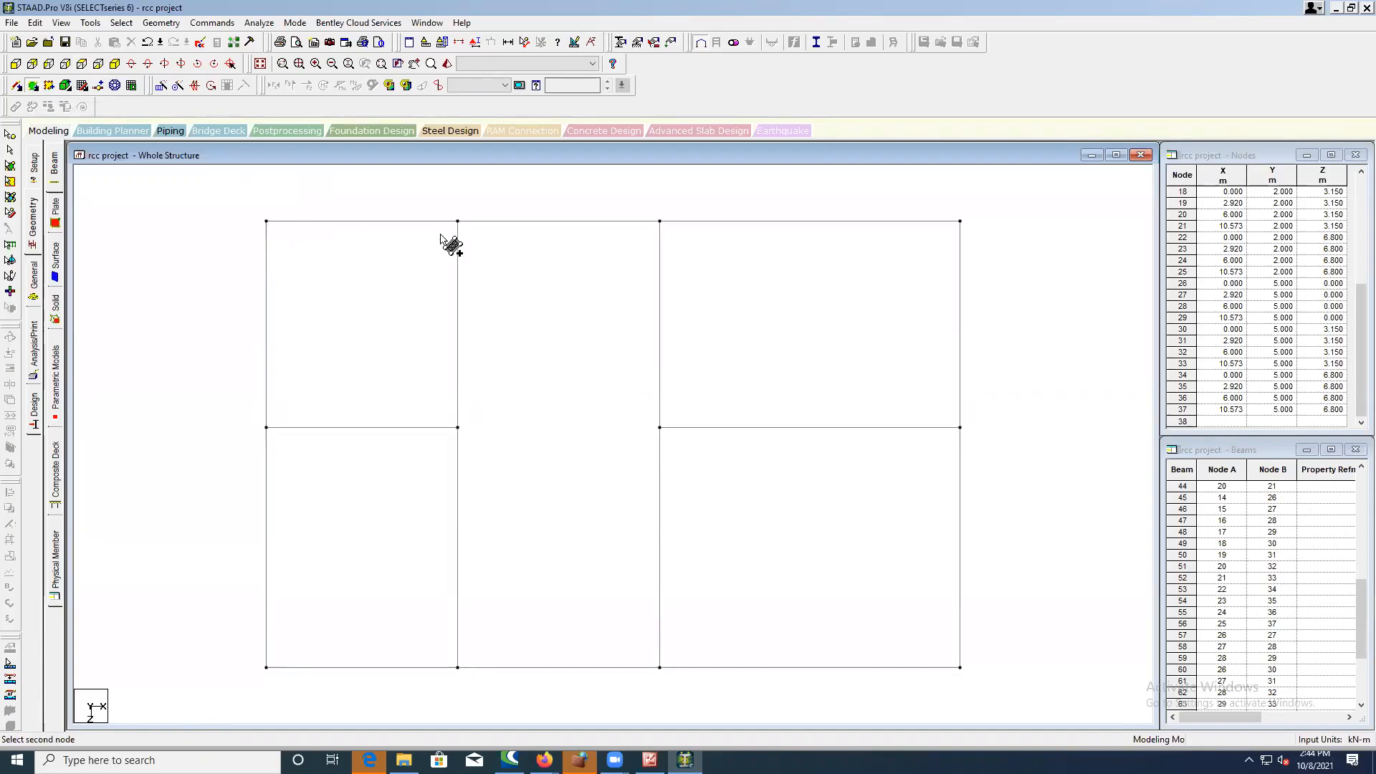
{"action": "left_click", "coordinate": [457, 223]}
{"action": "left_click", "coordinate": [458, 428]}
{"action": "left_click", "coordinate": [266, 428]}
- Add a four-noded plate at the 2 m level over the full-depth central bay bounded by nodes 15, 16, 24 and 23
{"action": "left_click", "coordinate": [457, 222]}
{"action": "left_click", "coordinate": [659, 222]}
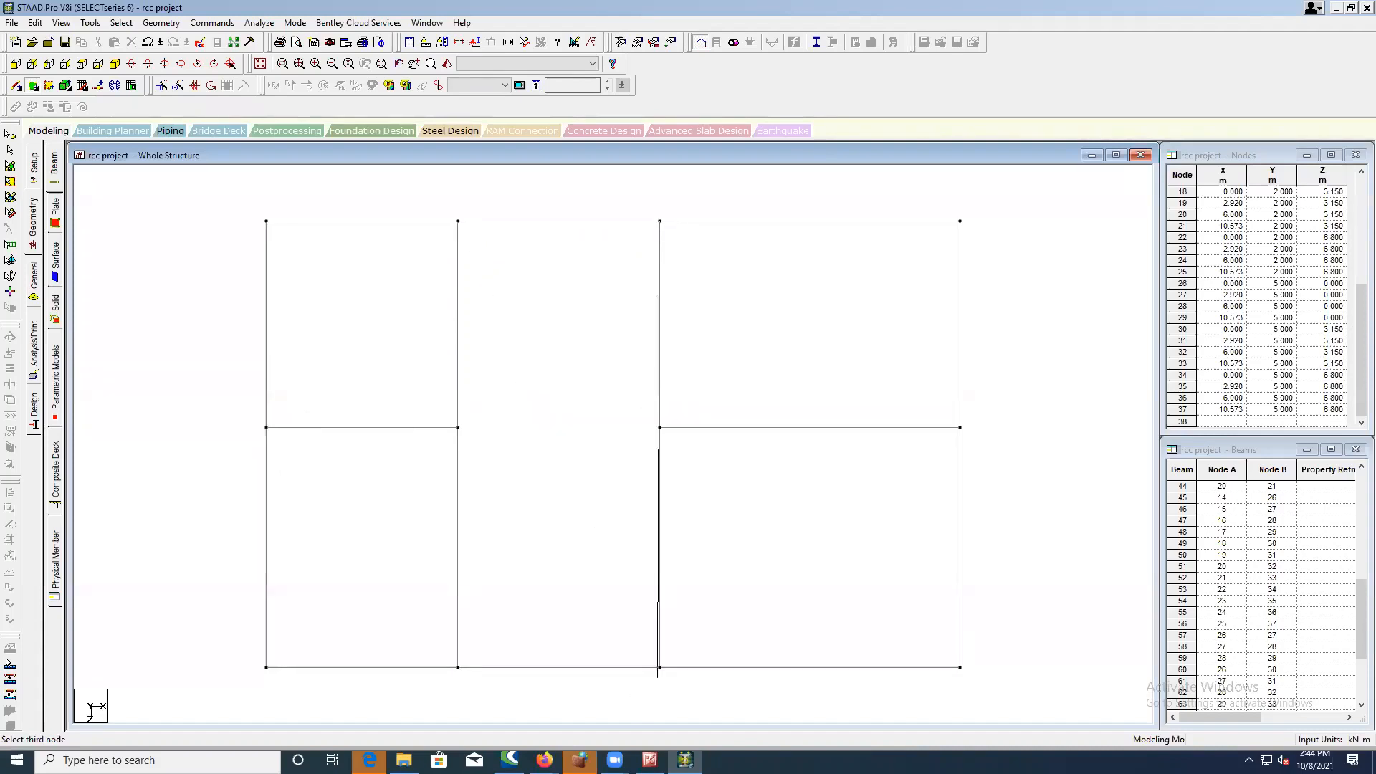
{"action": "left_click", "coordinate": [659, 667]}
{"action": "left_click", "coordinate": [458, 667]}
- Add a four-noded plate at the 2 m level over the bay bounded by nodes 16, 17, 21 and 20
{"action": "left_click", "coordinate": [660, 221]}
{"action": "left_click", "coordinate": [960, 221]}
{"action": "left_click", "coordinate": [960, 427]}
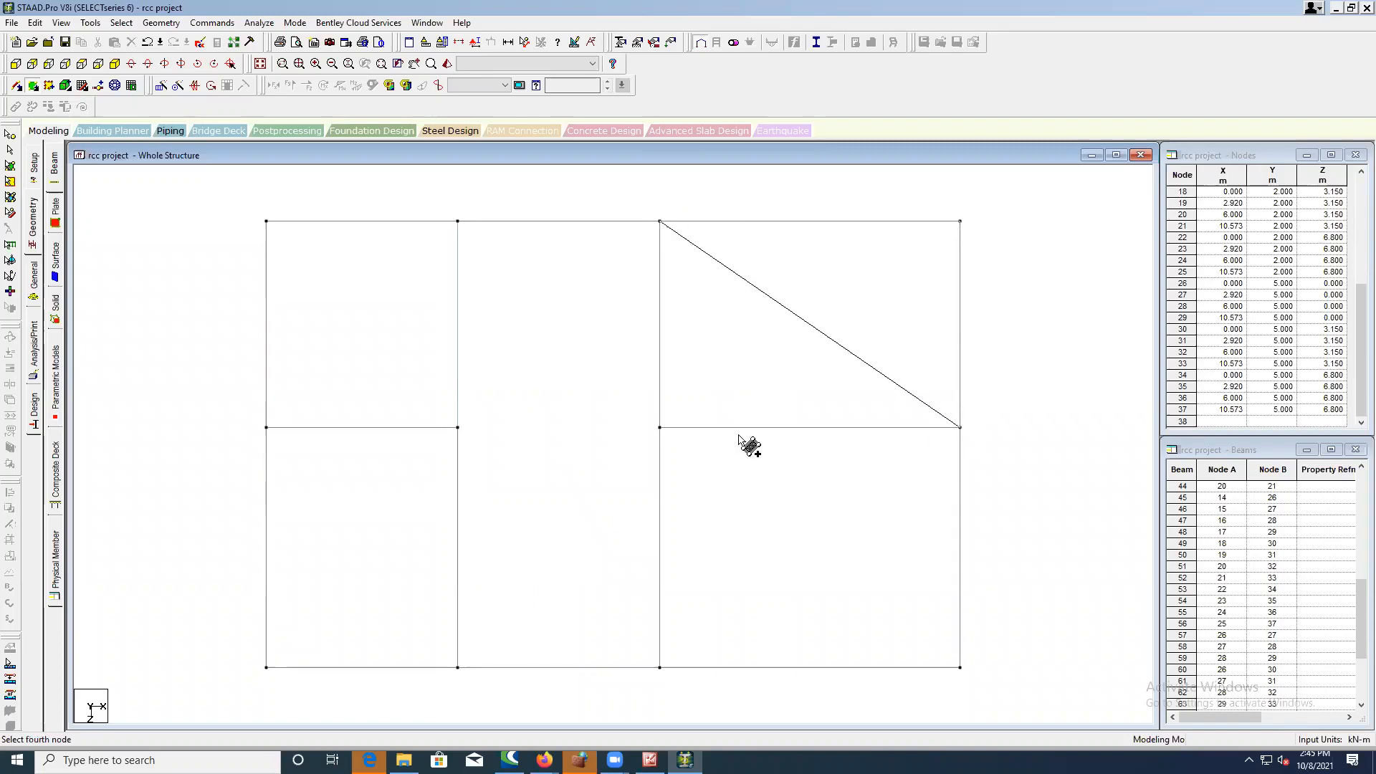
{"action": "left_click", "coordinate": [660, 427]}
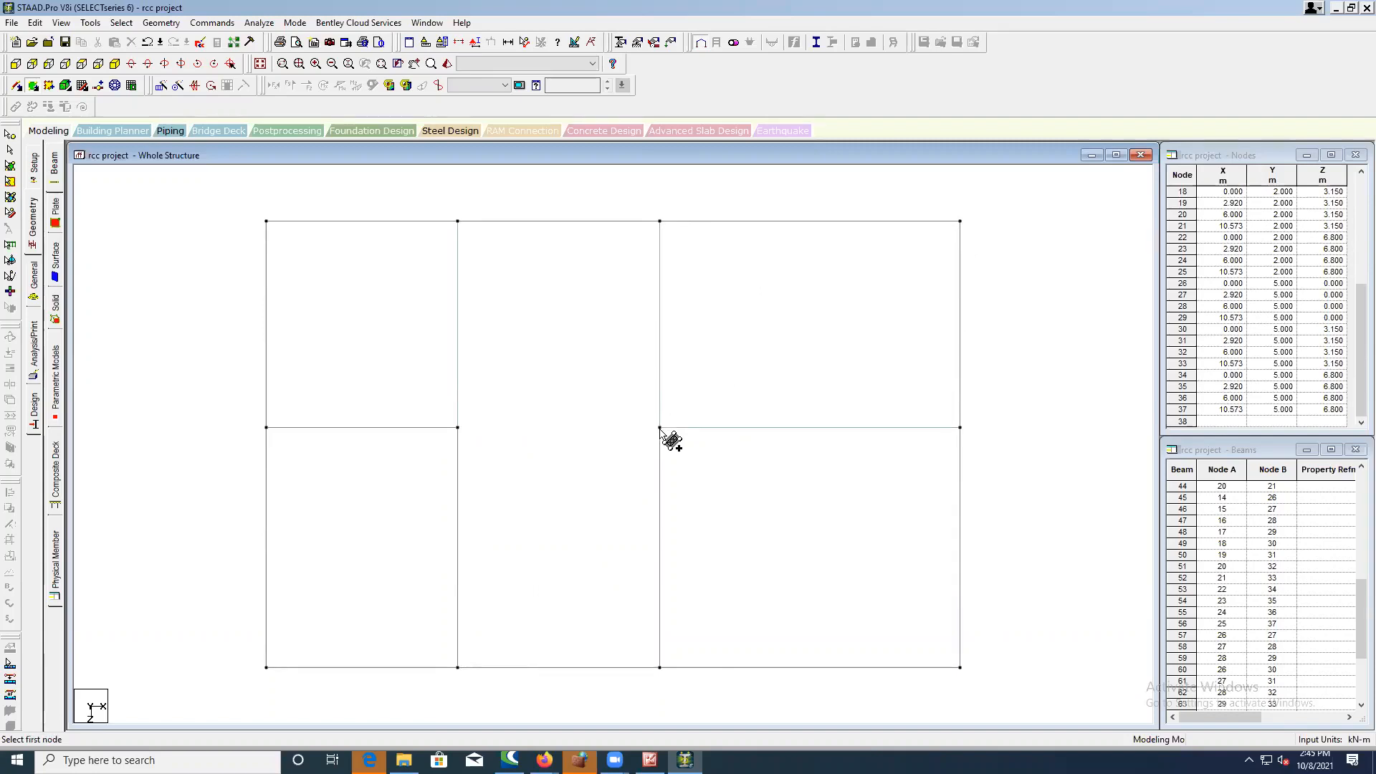
- Add a four-noded plate at the 2 m level over the bay bounded by nodes 20, 21, 25 and 24
{"action": "left_click", "coordinate": [659, 428]}
{"action": "left_click", "coordinate": [960, 428]}
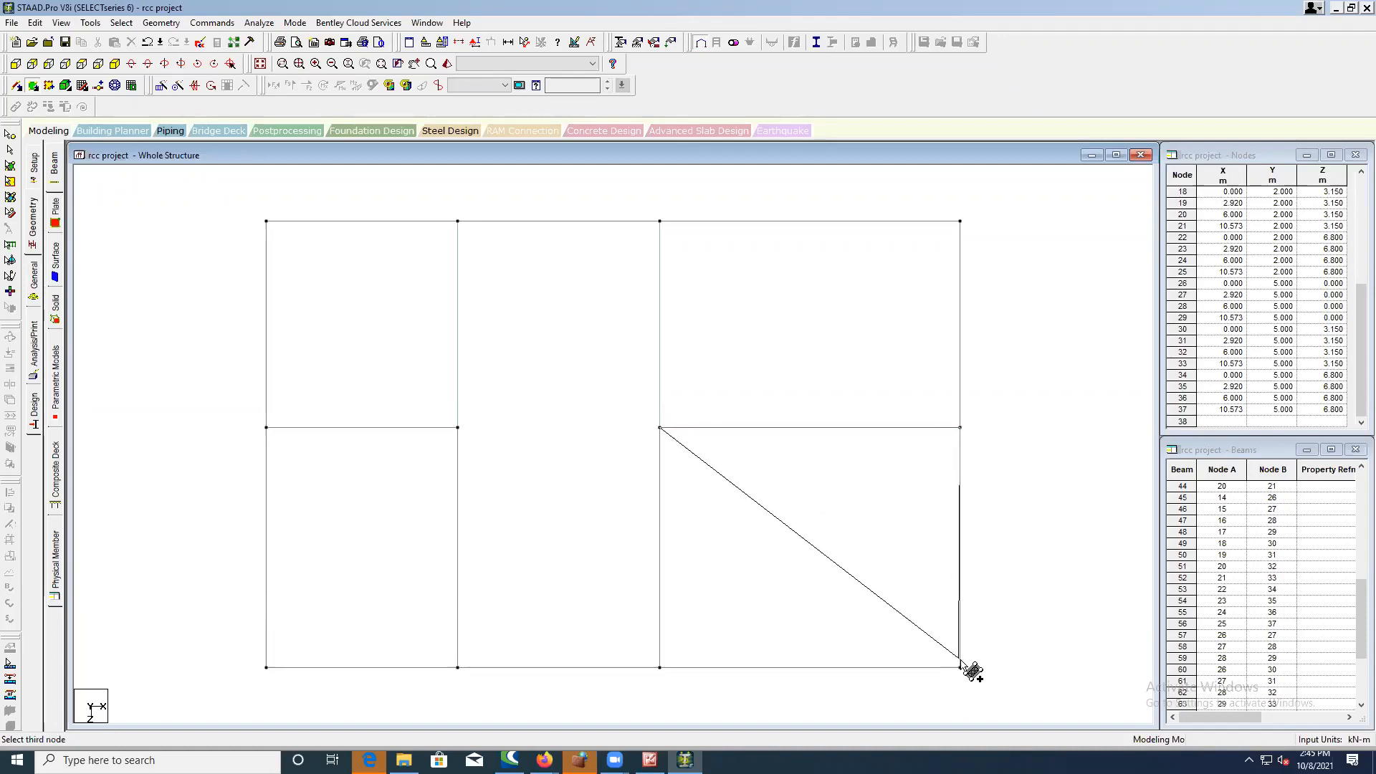
{"action": "left_click", "coordinate": [961, 665]}
{"action": "left_click", "coordinate": [659, 668]}
- Add a four-noded plate at the 2 m level over the bay bounded by nodes 18, 19, 23 and 22, and show the whole structure
{"action": "left_click", "coordinate": [267, 428]}
{"action": "left_click", "coordinate": [458, 428]}
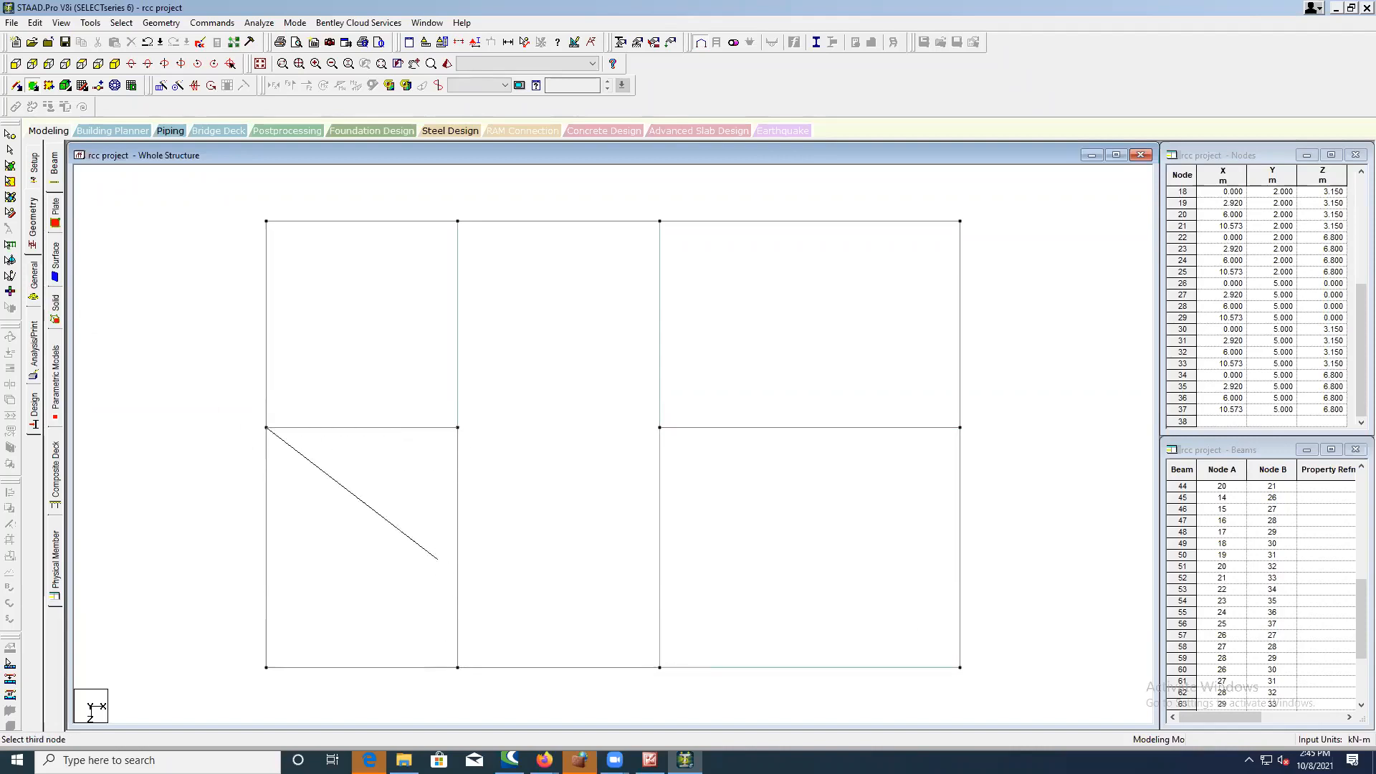
{"action": "left_click", "coordinate": [459, 668]}
{"action": "left_click", "coordinate": [267, 666]}
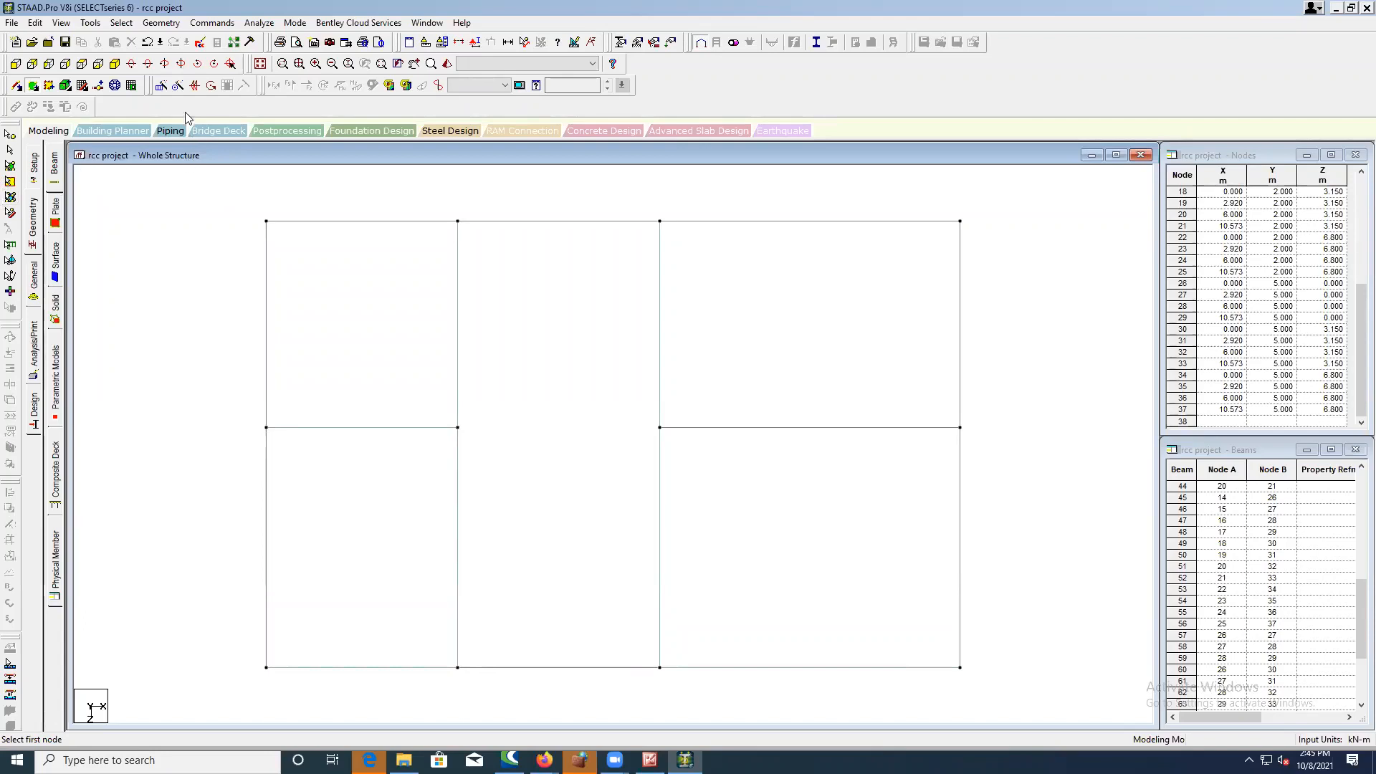
{"action": "left_click", "coordinate": [115, 63]}
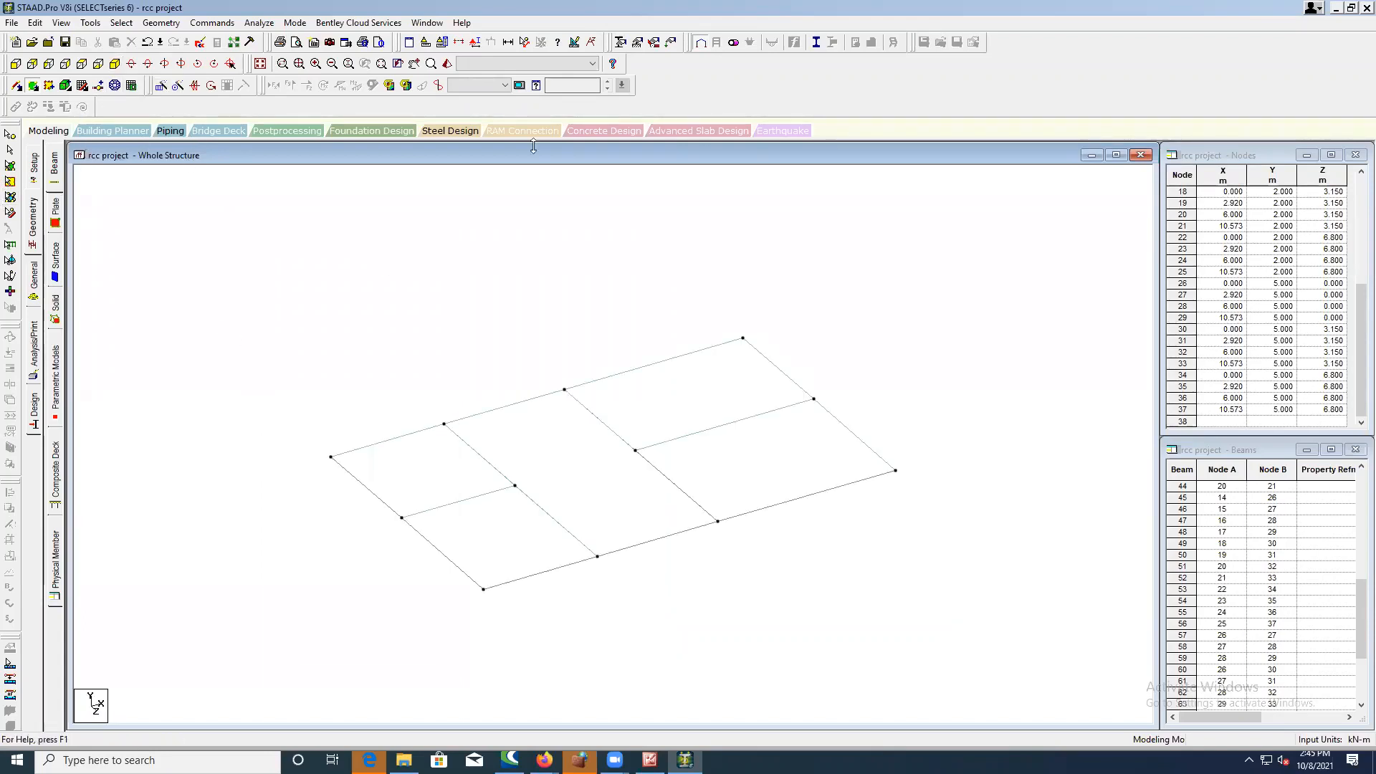
{"action": "left_click", "coordinate": [262, 64]}
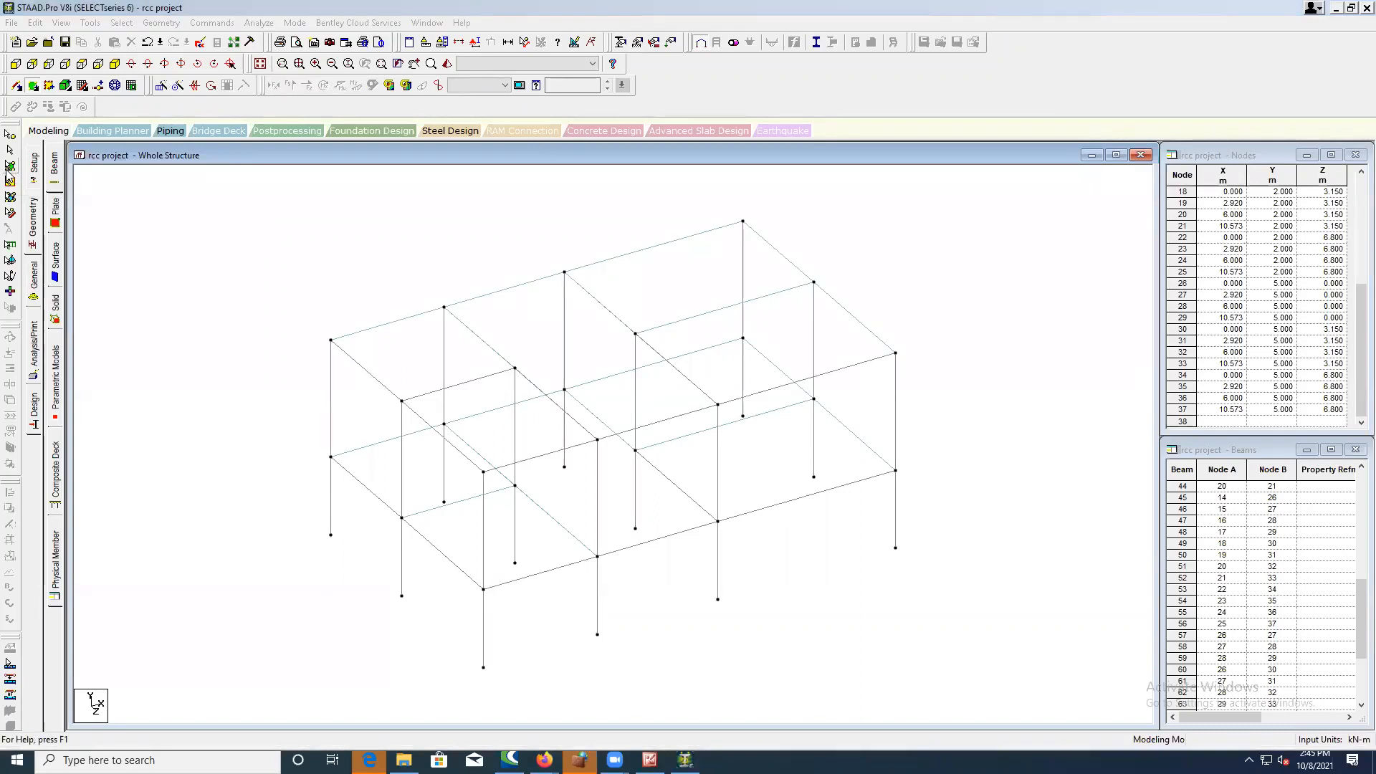
- Select all plates to check the slab coverage on both levels, letting auto save store the file, and clear the selection
{"action": "left_click", "coordinate": [9, 169]}
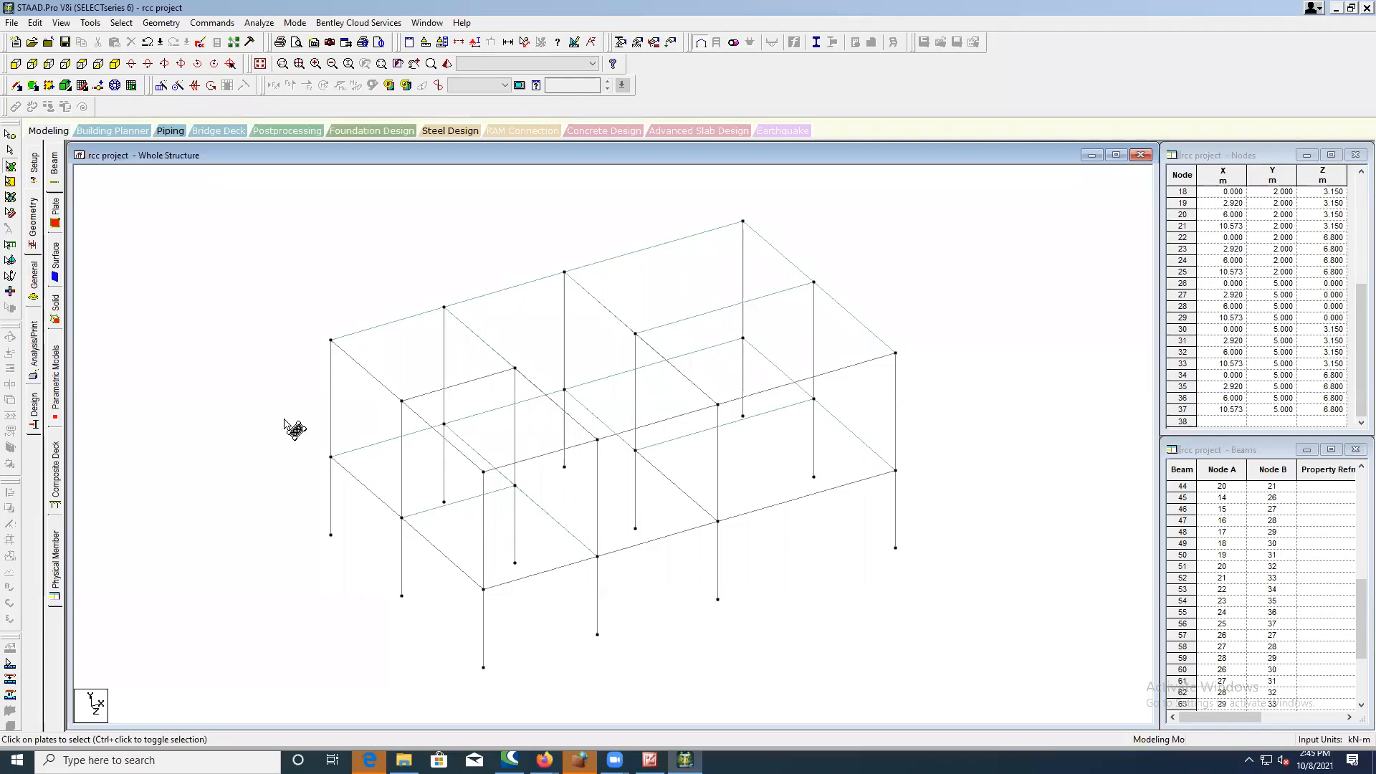
{"action": "key", "text": "ctrl+z"}
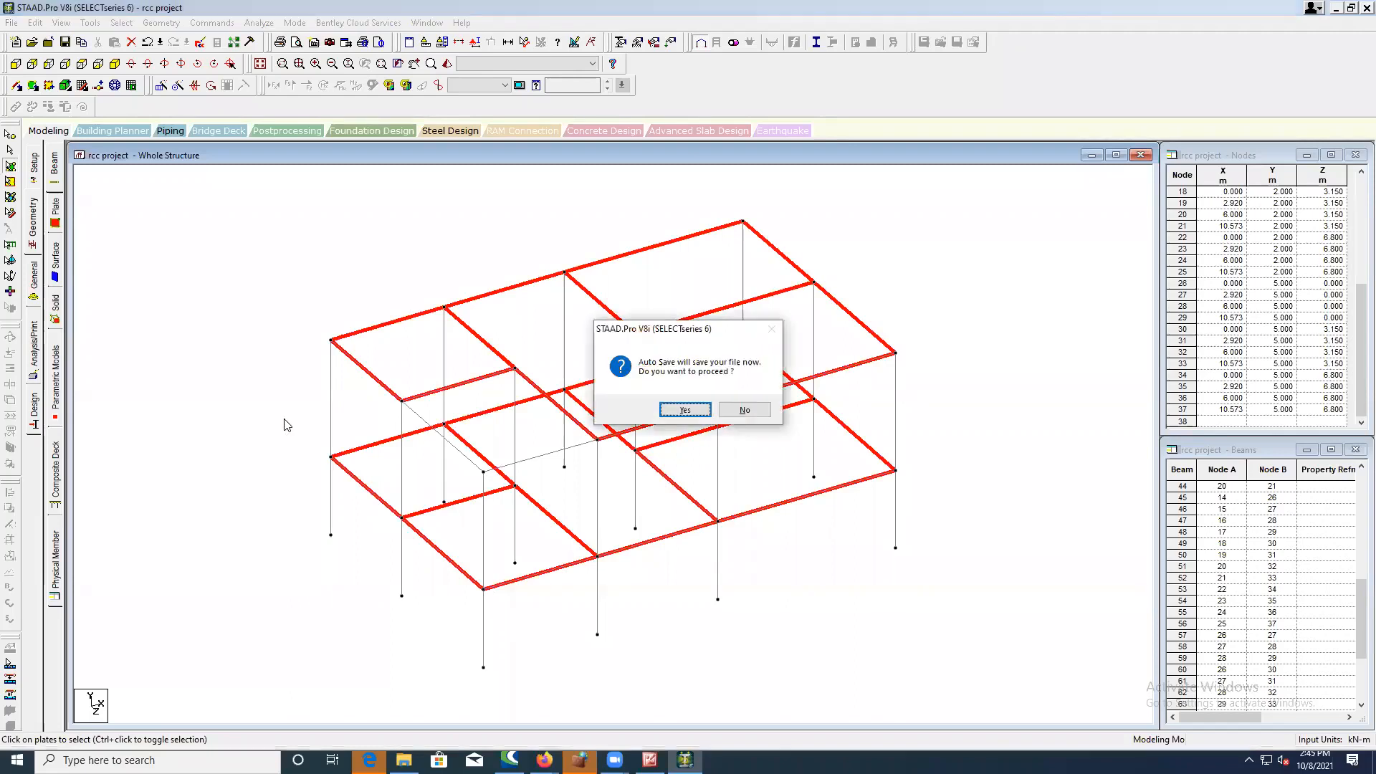
{"action": "key", "text": "Return"}
{"action": "key", "text": "Return"}
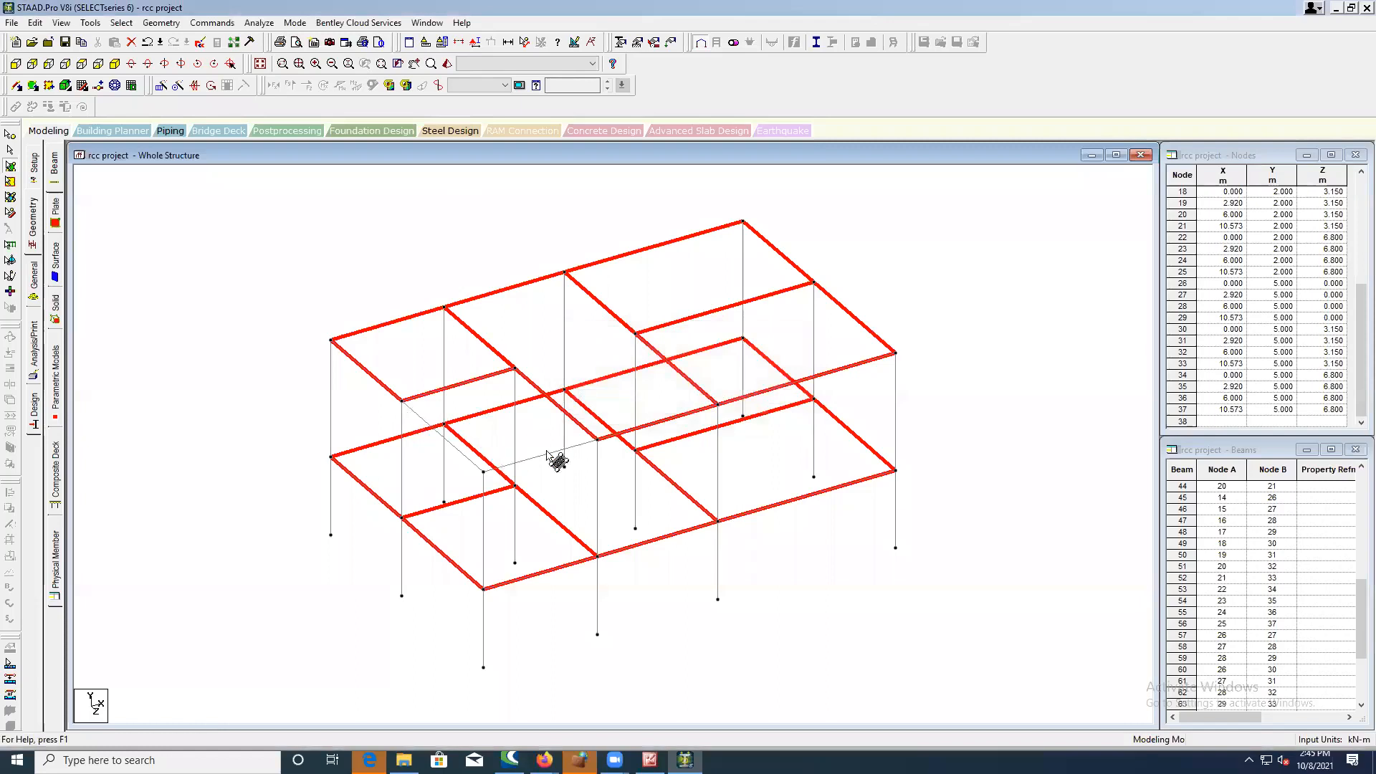
{"action": "scroll", "coordinate": [493, 445], "scroll_direction": "up", "scroll_amount": 2}
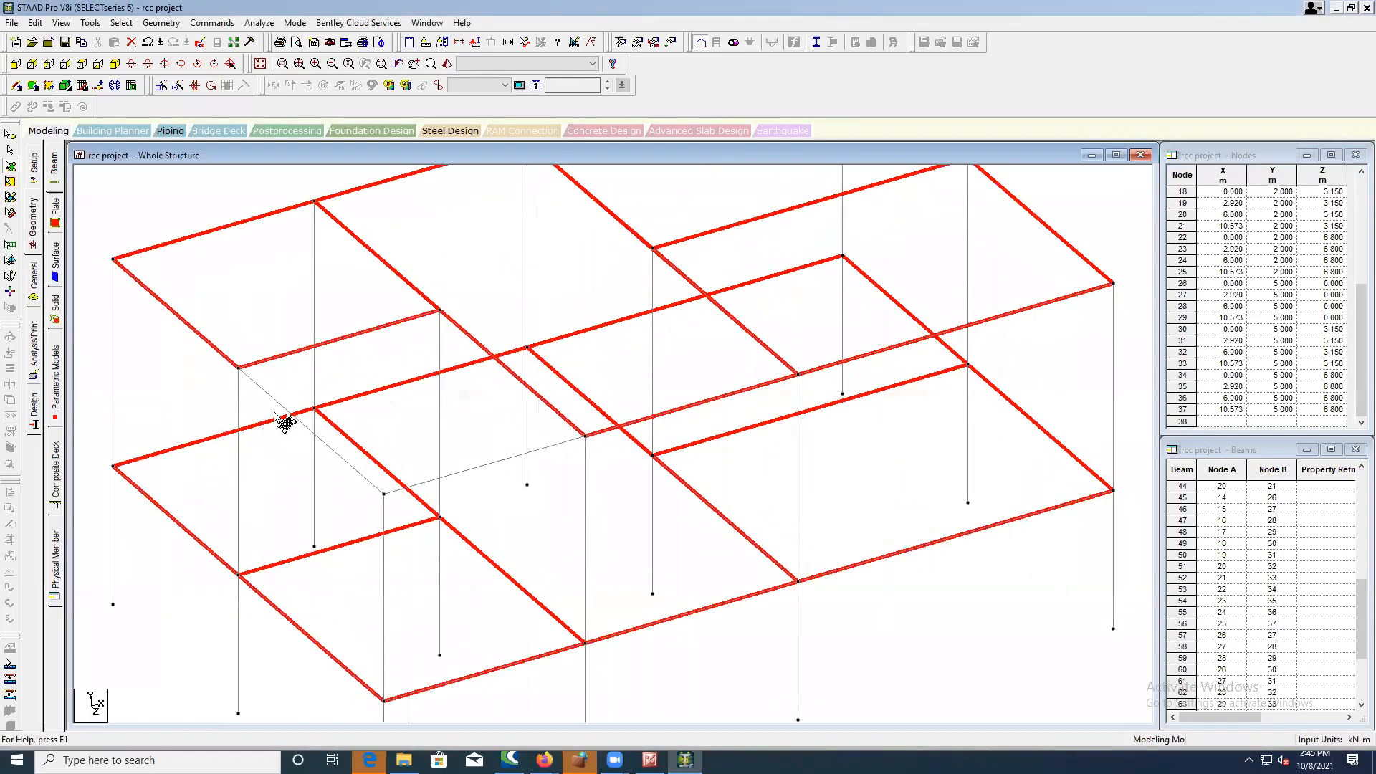
{"action": "left_click_drag", "start_coordinate": [255, 379], "coordinate": [427, 435]}
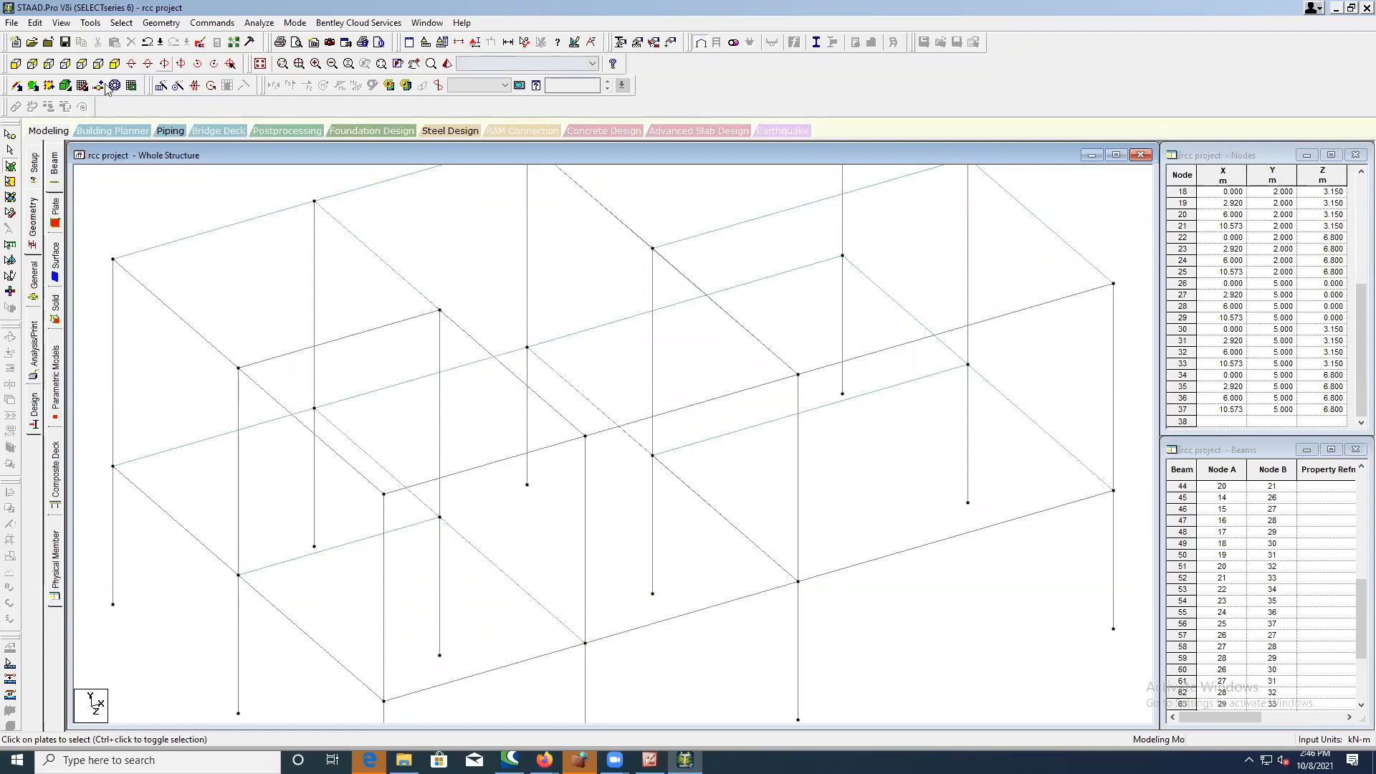
- Isolate the roof-level beams at 5 m, show them in plan, and switch to plate selection
{"action": "left_click", "coordinate": [15, 68]}
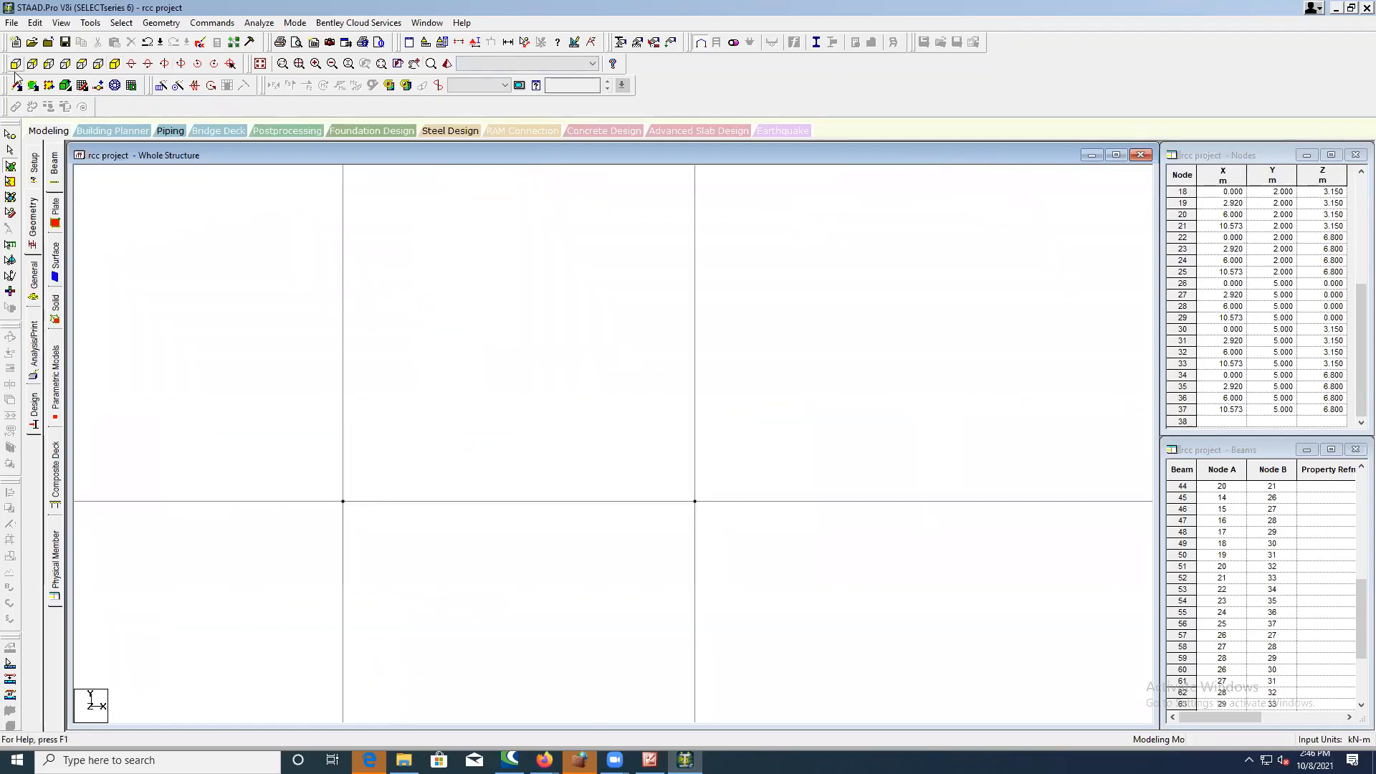
{"action": "scroll", "coordinate": [541, 511], "scroll_direction": "down", "scroll_amount": 3}
{"action": "scroll", "coordinate": [540, 507], "scroll_direction": "down", "scroll_amount": 4}
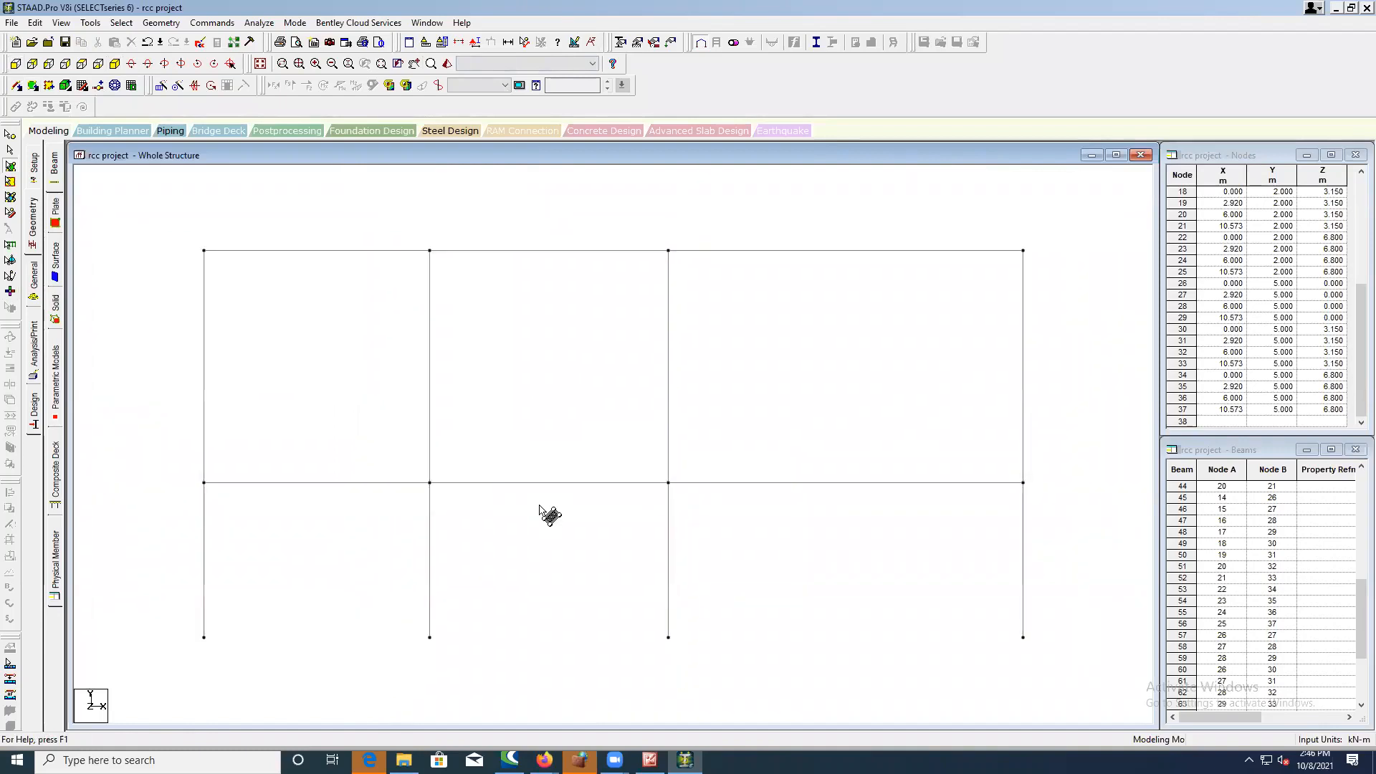
{"action": "left_click", "coordinate": [12, 155]}
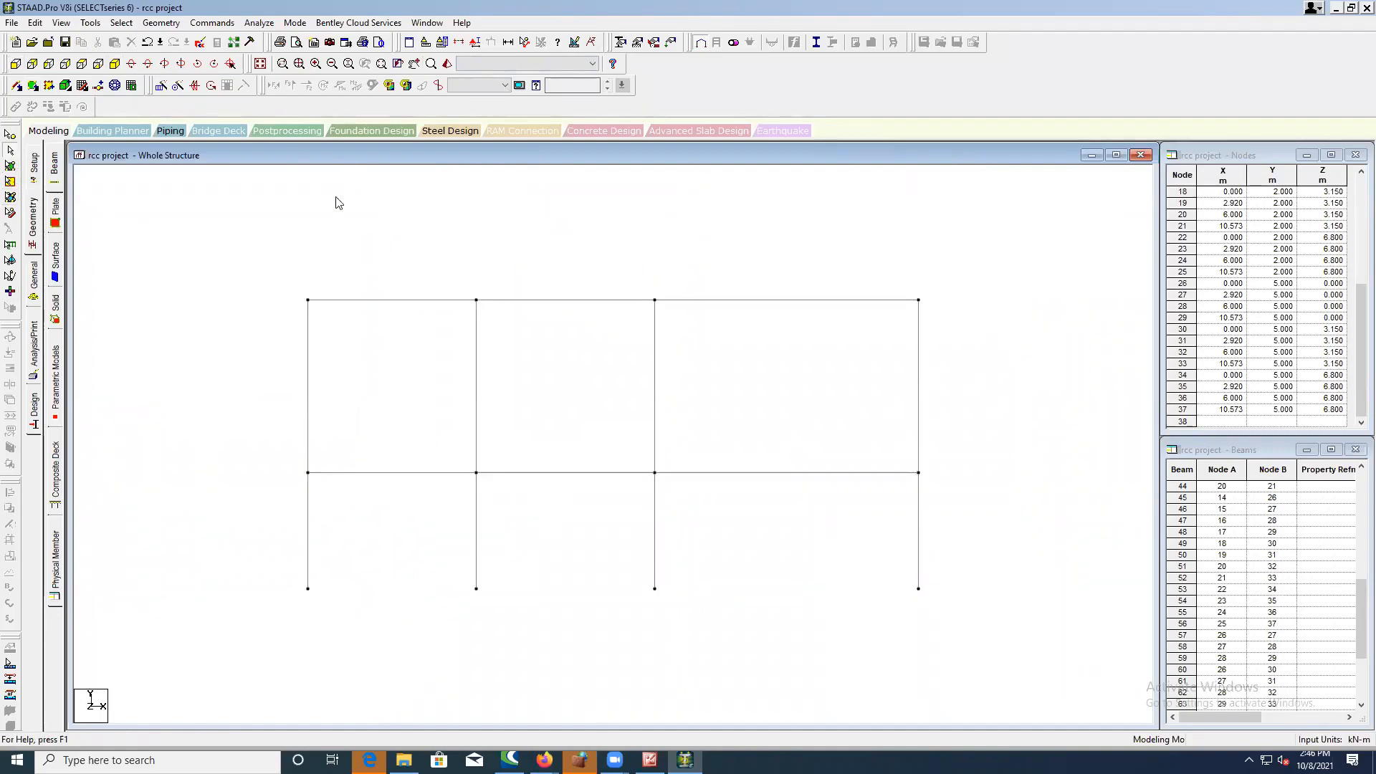
{"action": "left_click_drag", "start_coordinate": [259, 233], "coordinate": [1039, 349]}
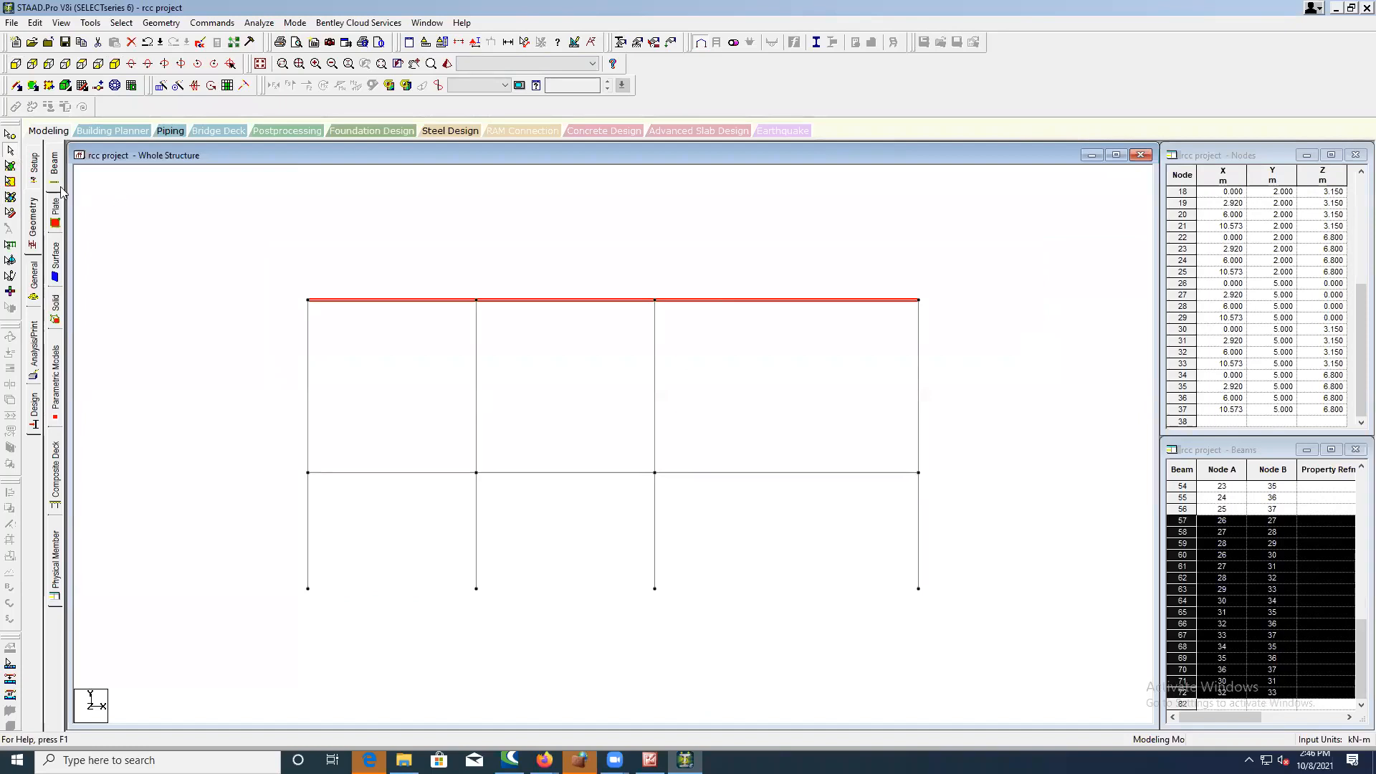
{"action": "left_click", "coordinate": [60, 24]}
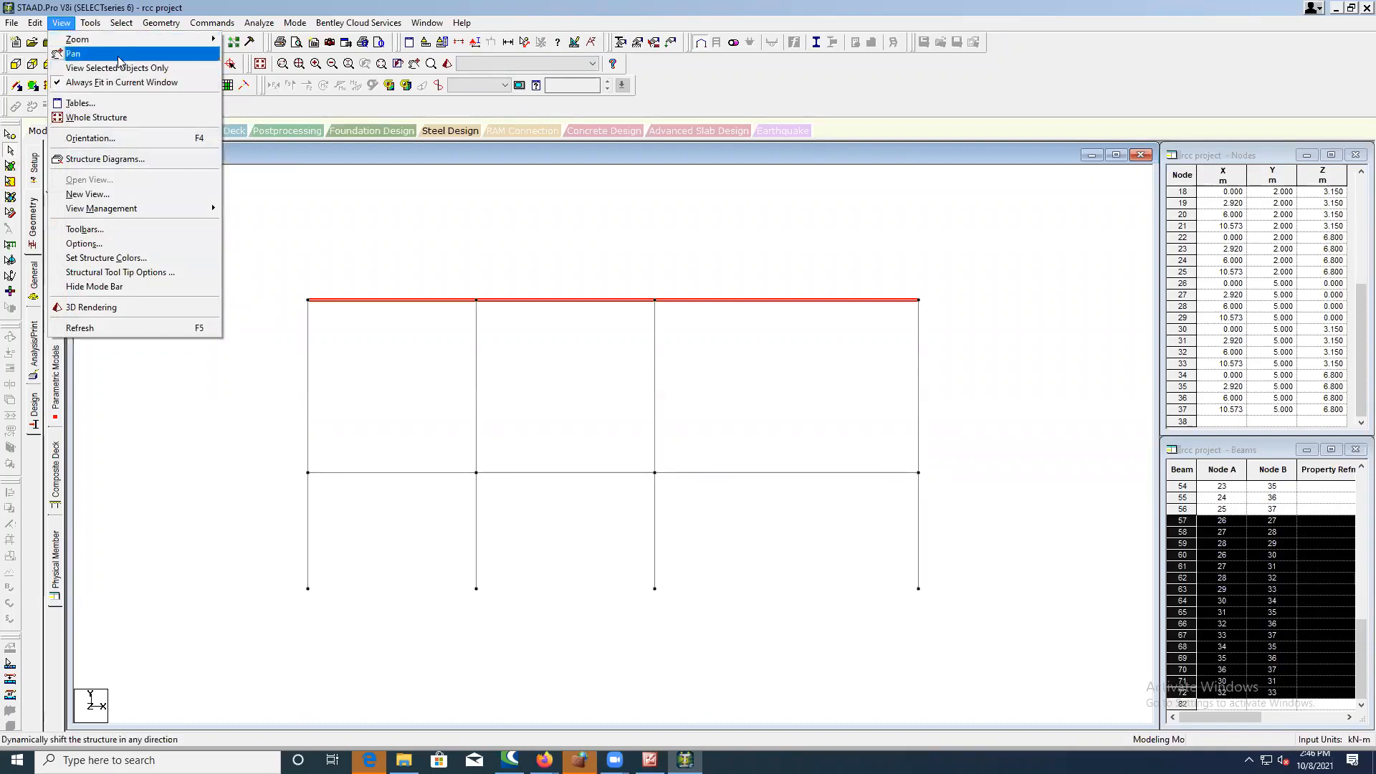
{"action": "left_click", "coordinate": [119, 68]}
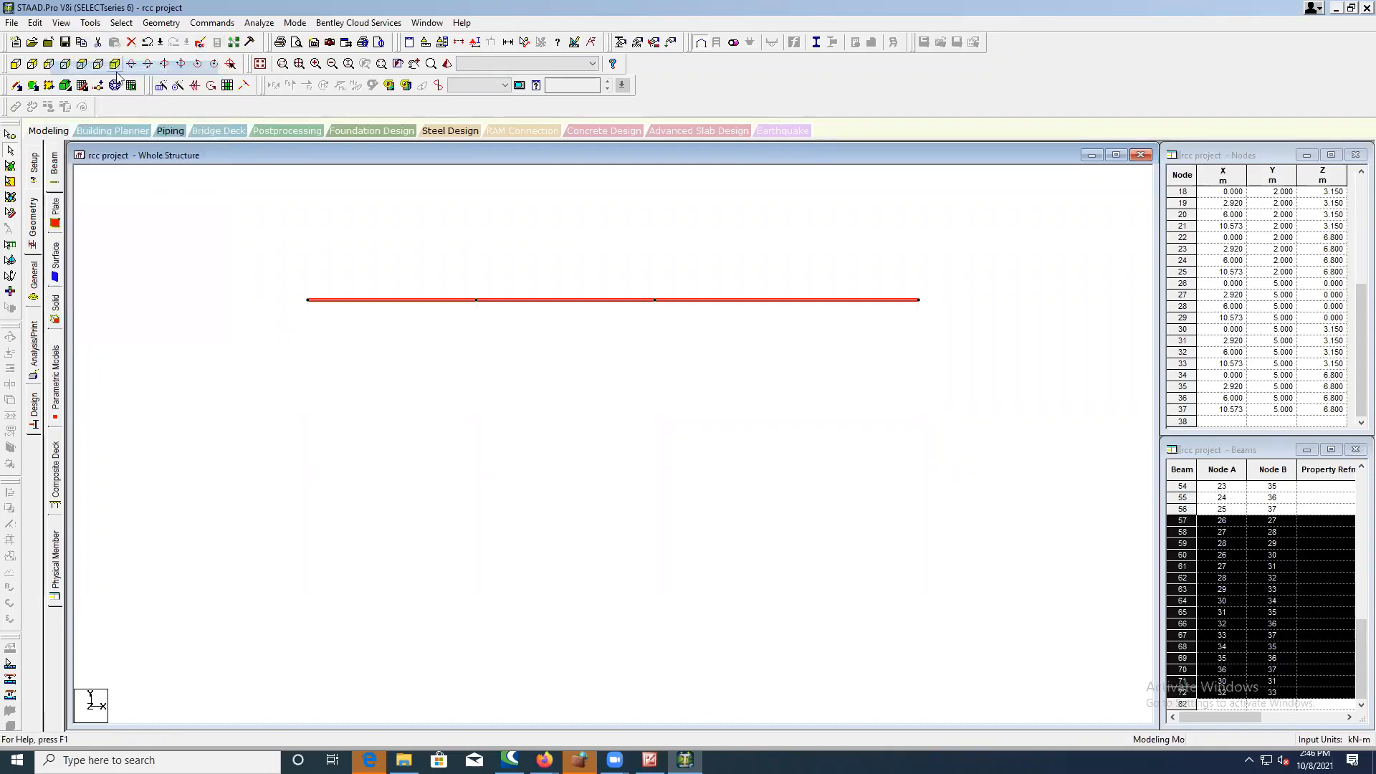
{"action": "left_click", "coordinate": [80, 65]}
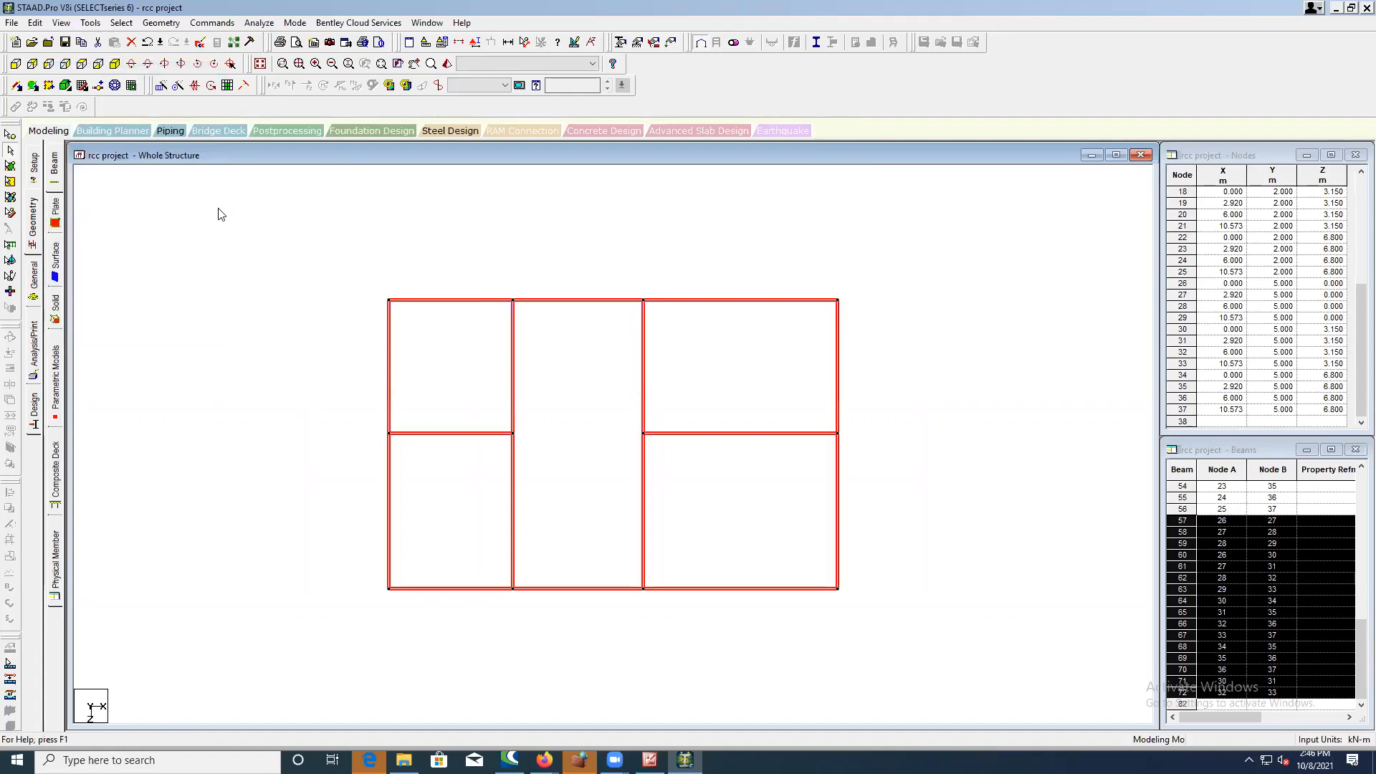
{"action": "left_click", "coordinate": [219, 211]}
{"action": "left_click", "coordinate": [10, 182]}
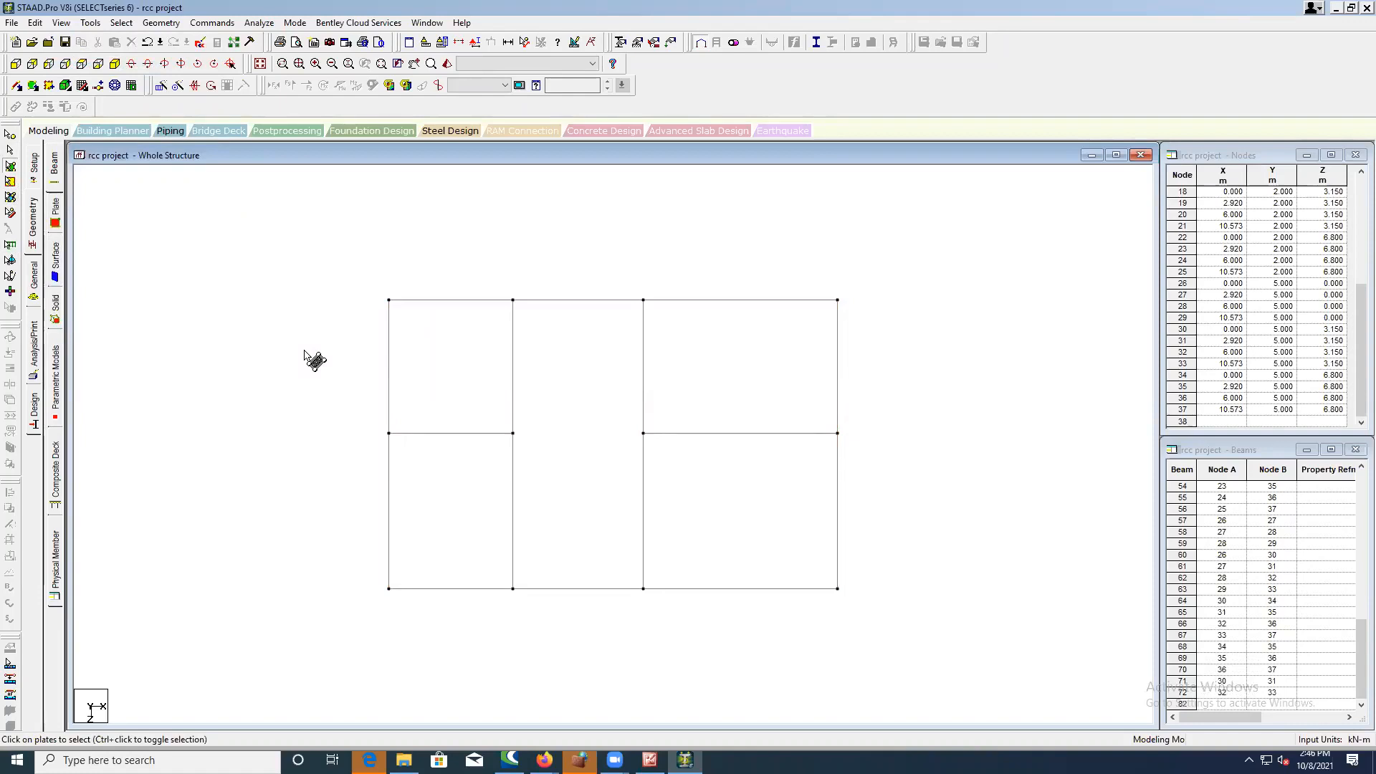
{"action": "scroll", "coordinate": [315, 360], "scroll_direction": "up", "scroll_amount": 1}
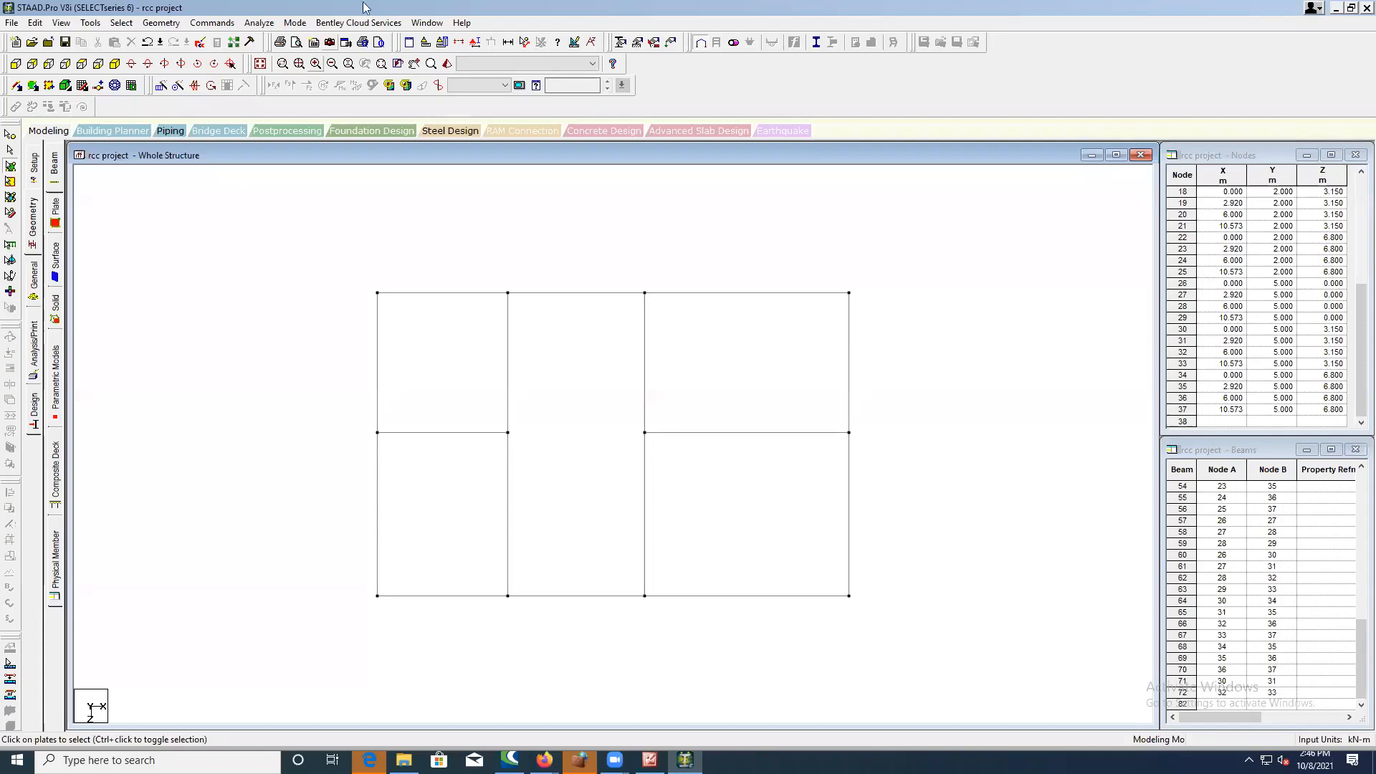
- Return to the whole structure, select all plates, display only those plates, and clear the selection
{"action": "left_click", "coordinate": [259, 63]}
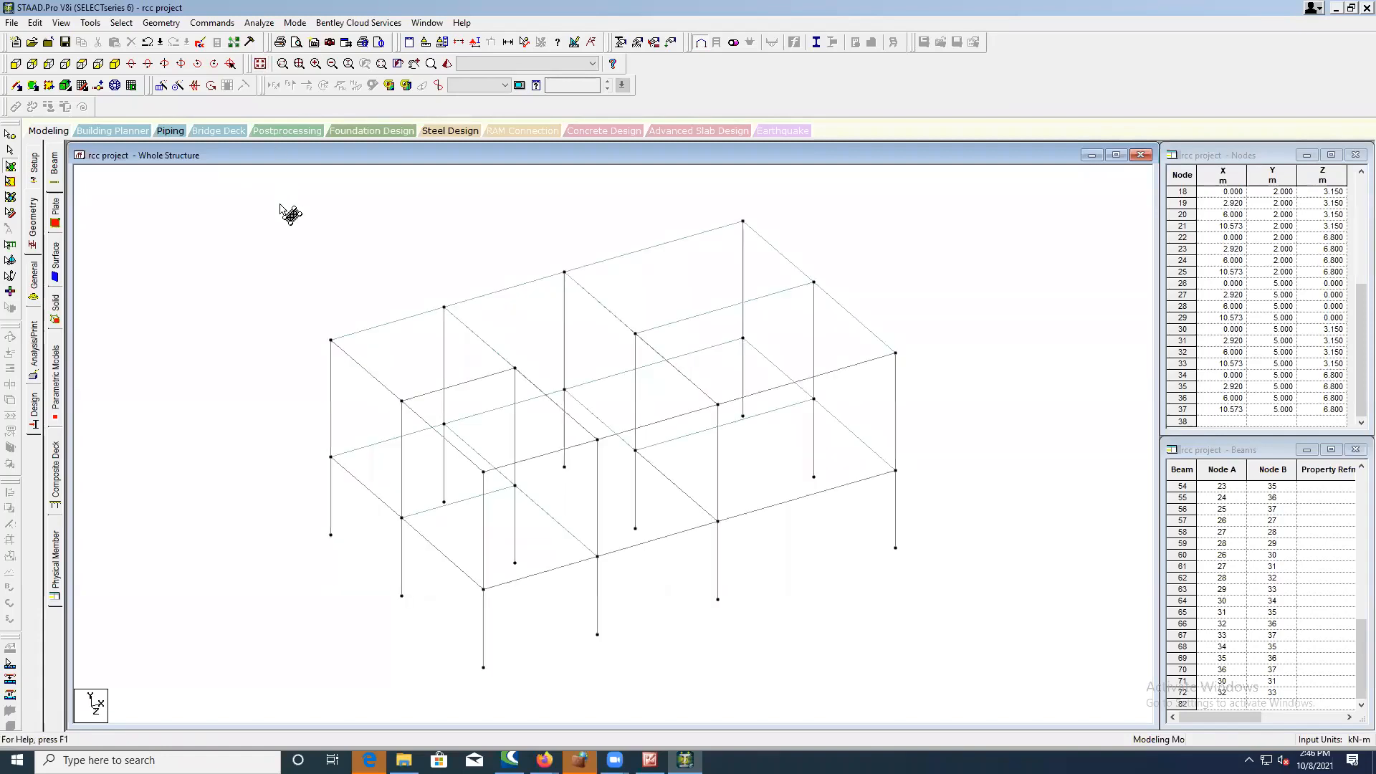
{"action": "key", "text": "ctrl+a"}
{"action": "left_click", "coordinate": [61, 23]}
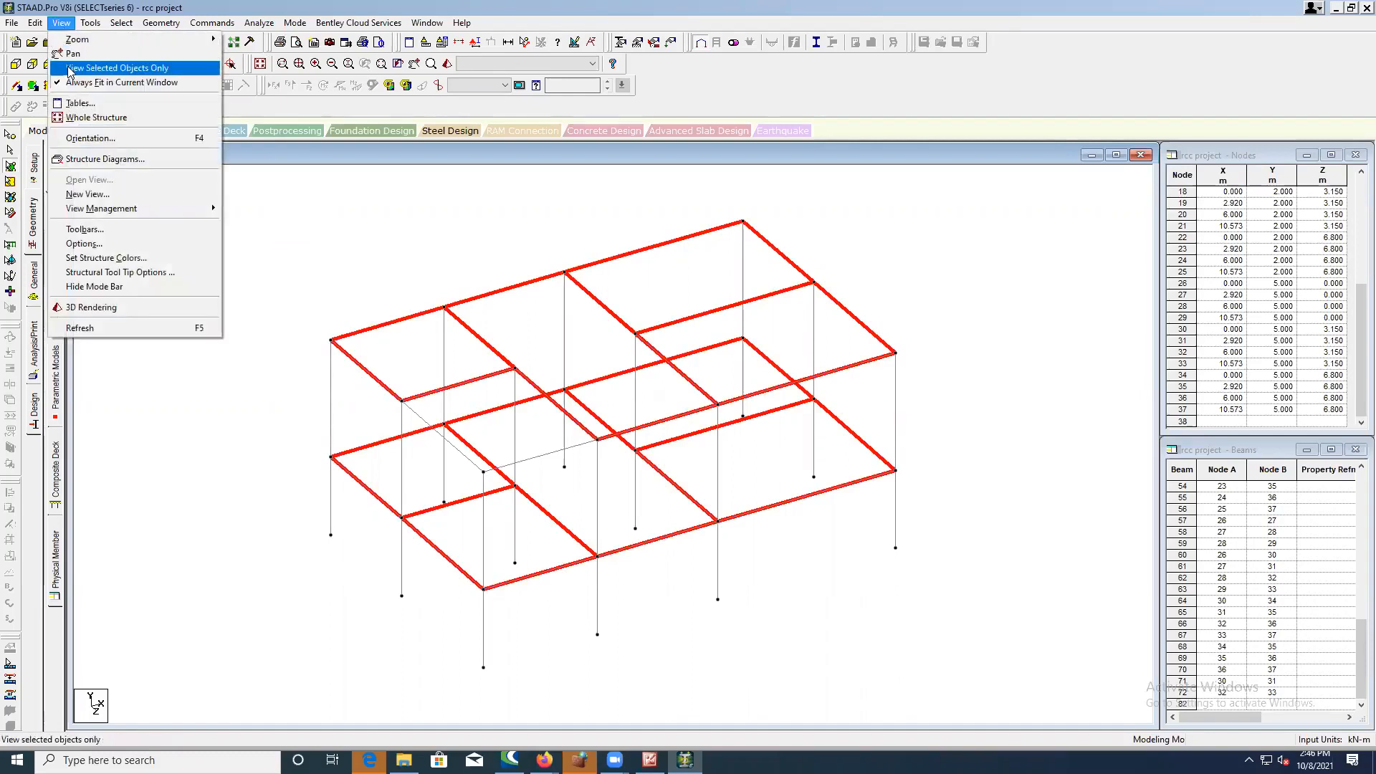
{"action": "left_click", "coordinate": [107, 67]}
{"action": "left_click", "coordinate": [192, 209]}
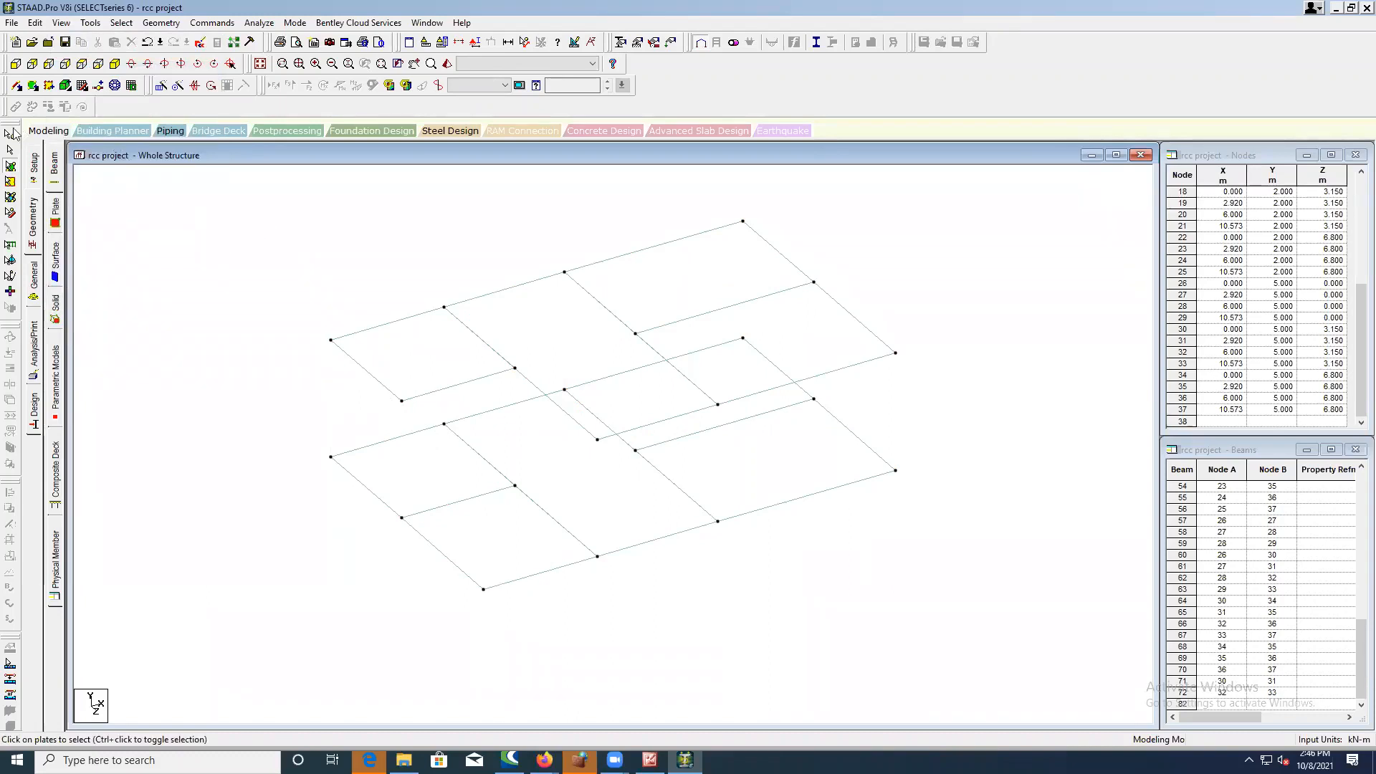
- Isolate the roof-level beams at 5 m from the whole structure and show them in isometric view
{"action": "left_click", "coordinate": [15, 63]}
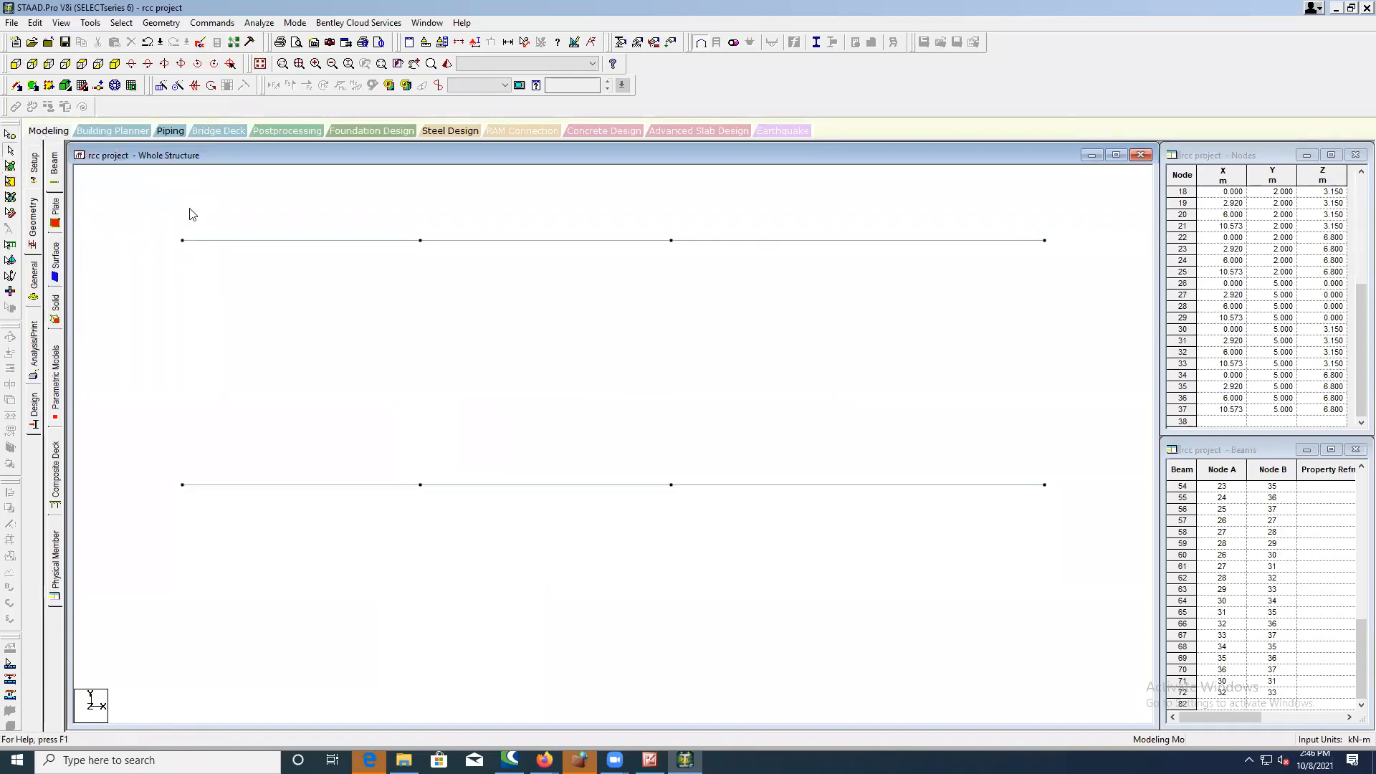
{"action": "left_click", "coordinate": [261, 64]}
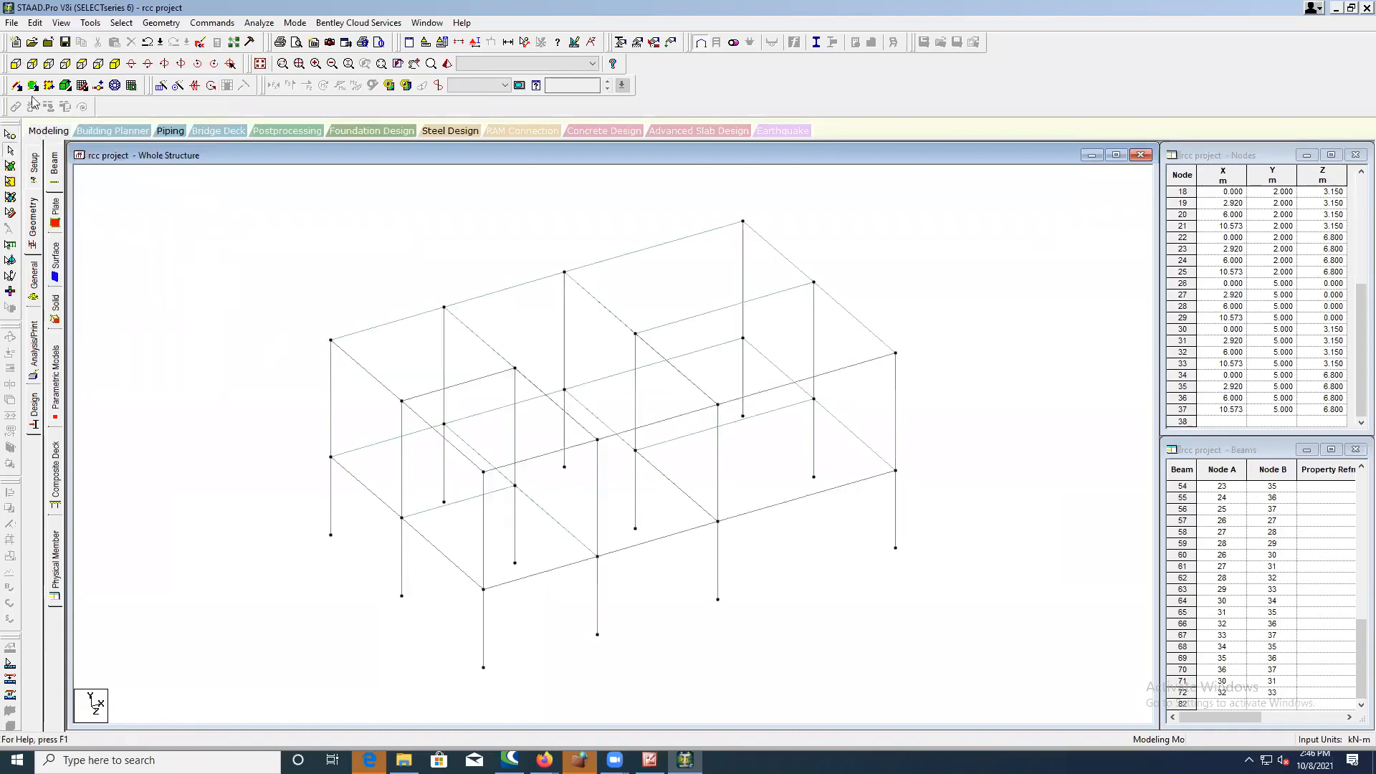
{"action": "left_click", "coordinate": [15, 63]}
{"action": "left_click_drag", "start_coordinate": [147, 203], "coordinate": [1108, 274]}
{"action": "left_click", "coordinate": [63, 24]}
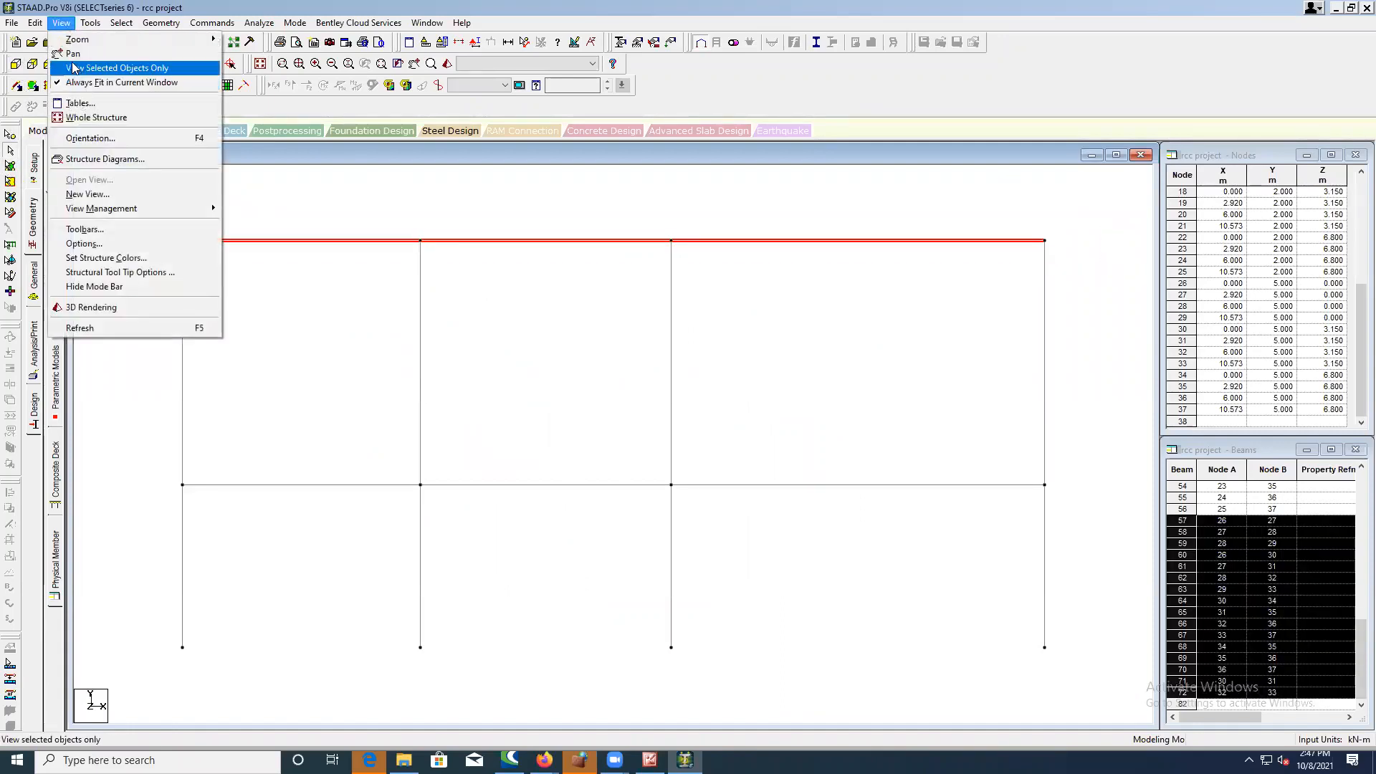
{"action": "left_click", "coordinate": [74, 68]}
{"action": "left_click", "coordinate": [146, 211]}
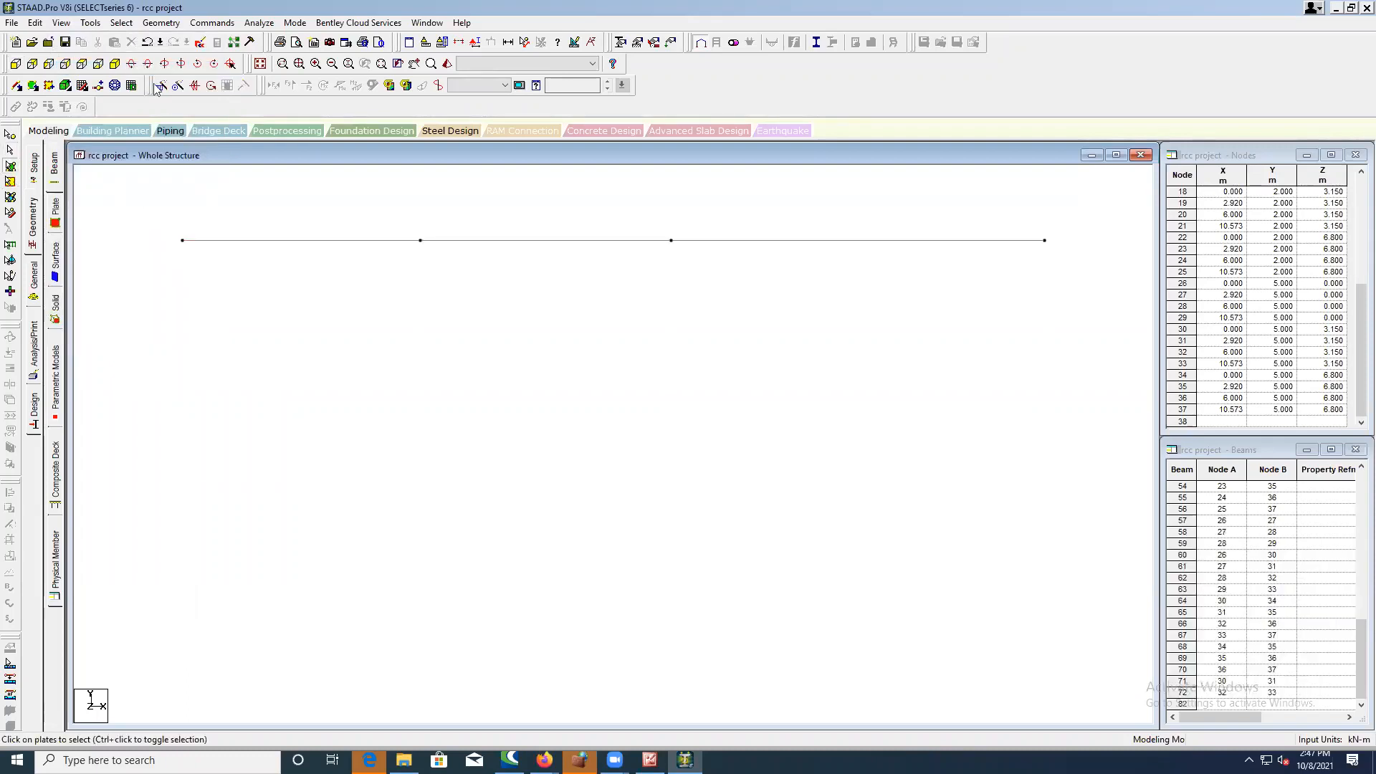
{"action": "left_click", "coordinate": [115, 64]}
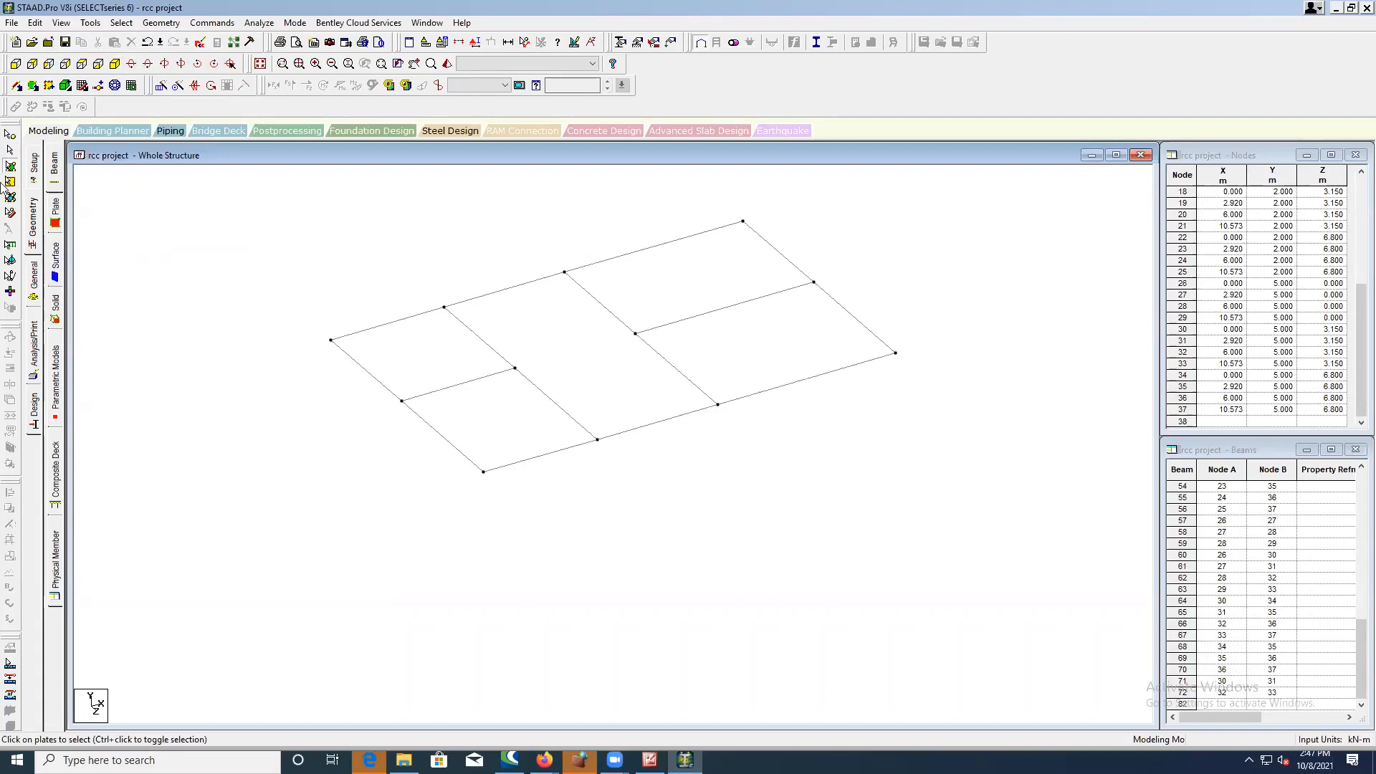
- Add a four-noded plate at the 5 m roof level over the bay bounded by nodes 30, 31, 35 and 34
{"action": "left_click", "coordinate": [28, 88]}
{"action": "left_click", "coordinate": [401, 401]}
{"action": "left_click", "coordinate": [514, 369]}
{"action": "left_click", "coordinate": [597, 438]}
{"action": "left_click", "coordinate": [484, 473]}
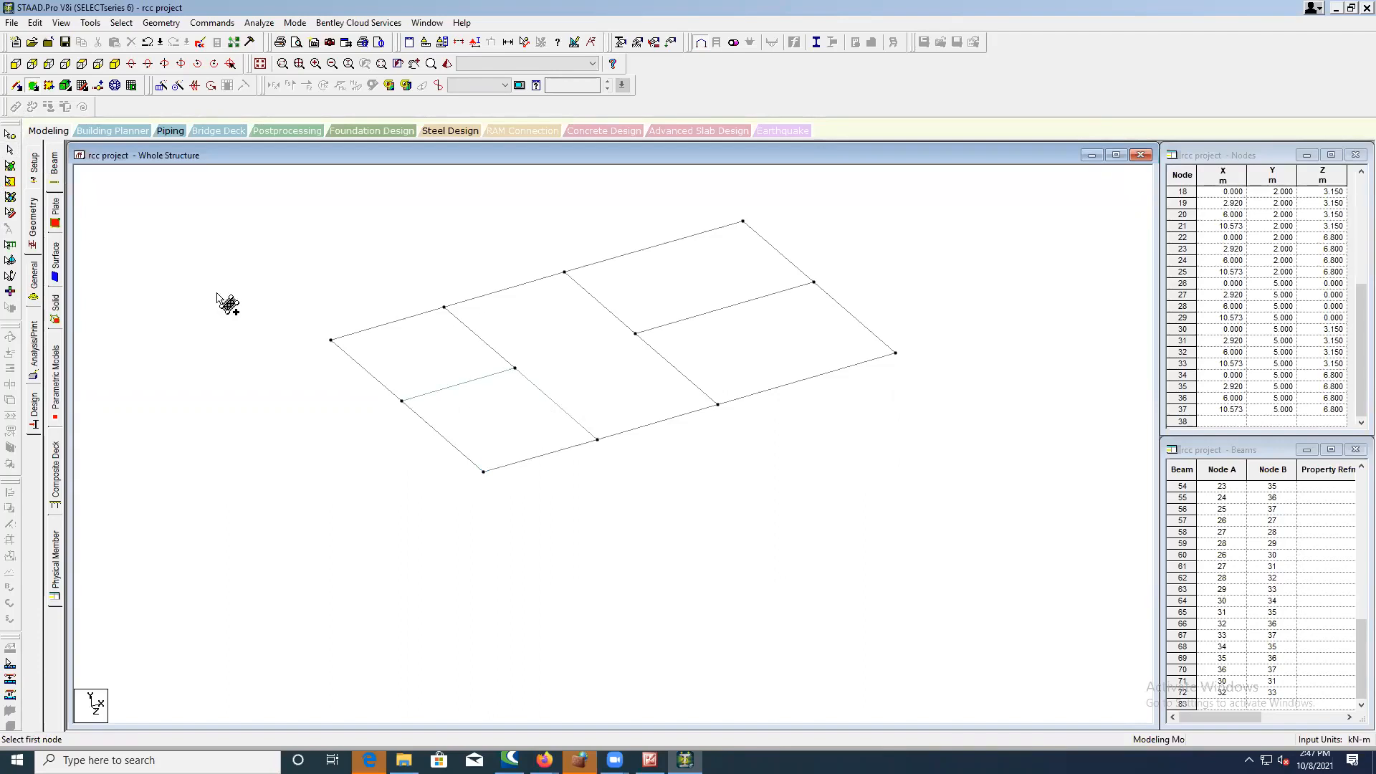
- Select all plates at roof level and again on the whole structure to check slab coverage, clearing the selection each time
{"action": "left_click", "coordinate": [10, 166]}
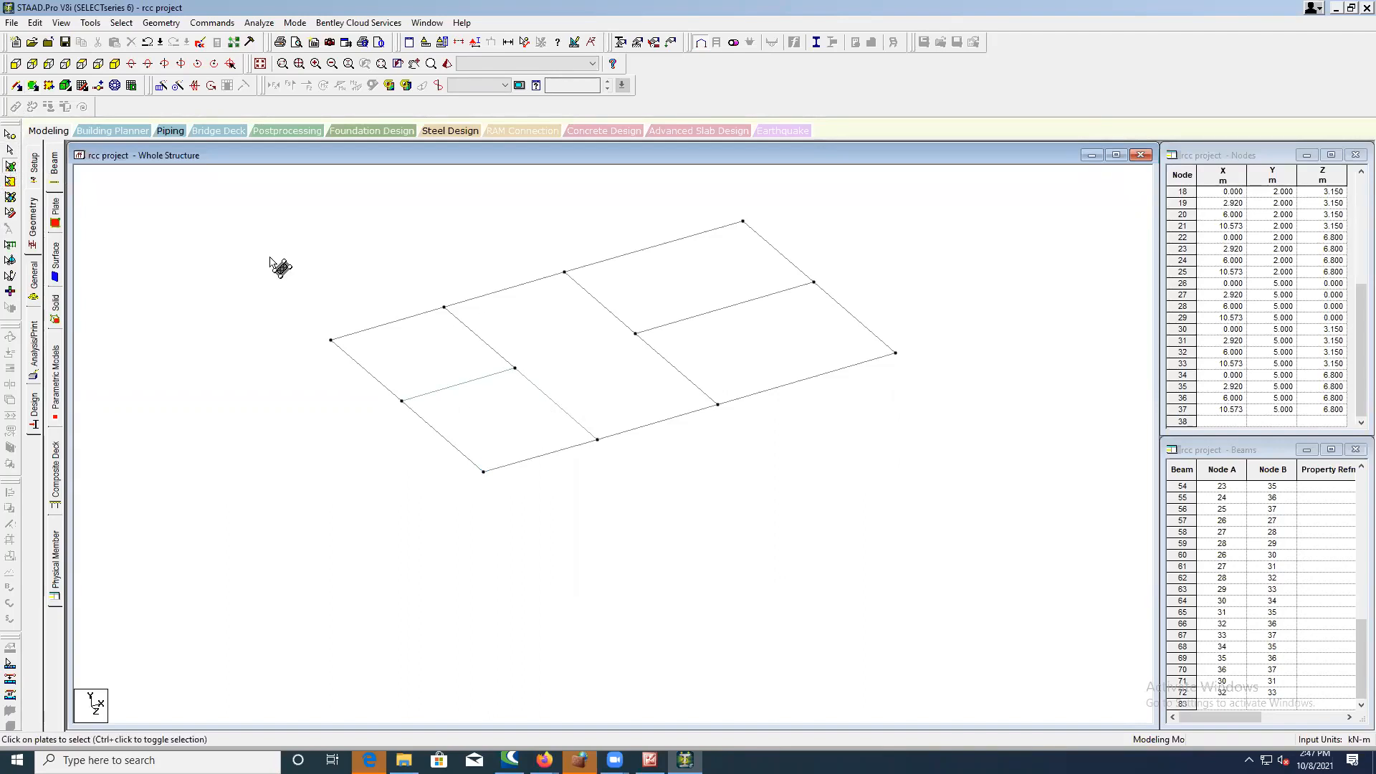
{"action": "key", "text": "ctrl+a"}
{"action": "left_click", "coordinate": [261, 275]}
{"action": "left_click", "coordinate": [261, 64]}
{"action": "key", "text": "ctrl+a"}
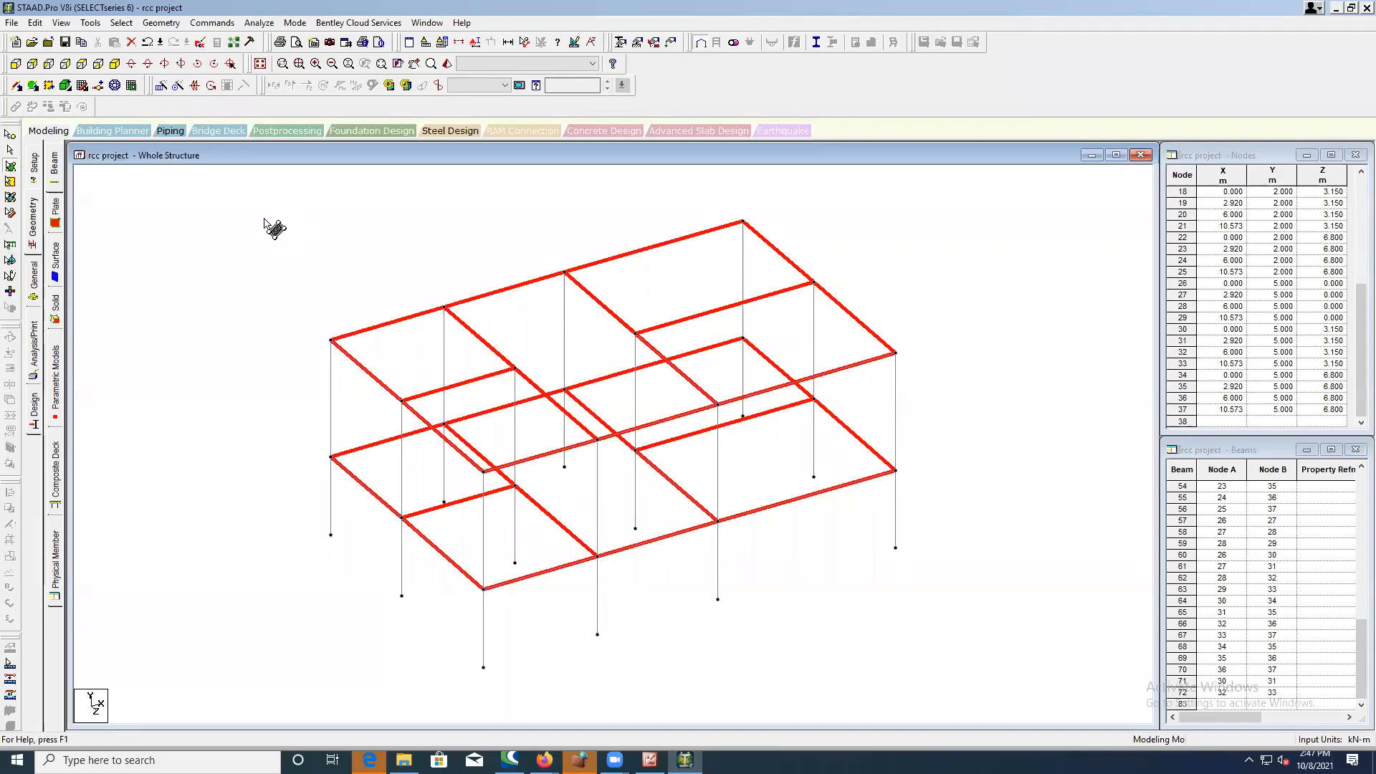
{"action": "left_click", "coordinate": [262, 340]}
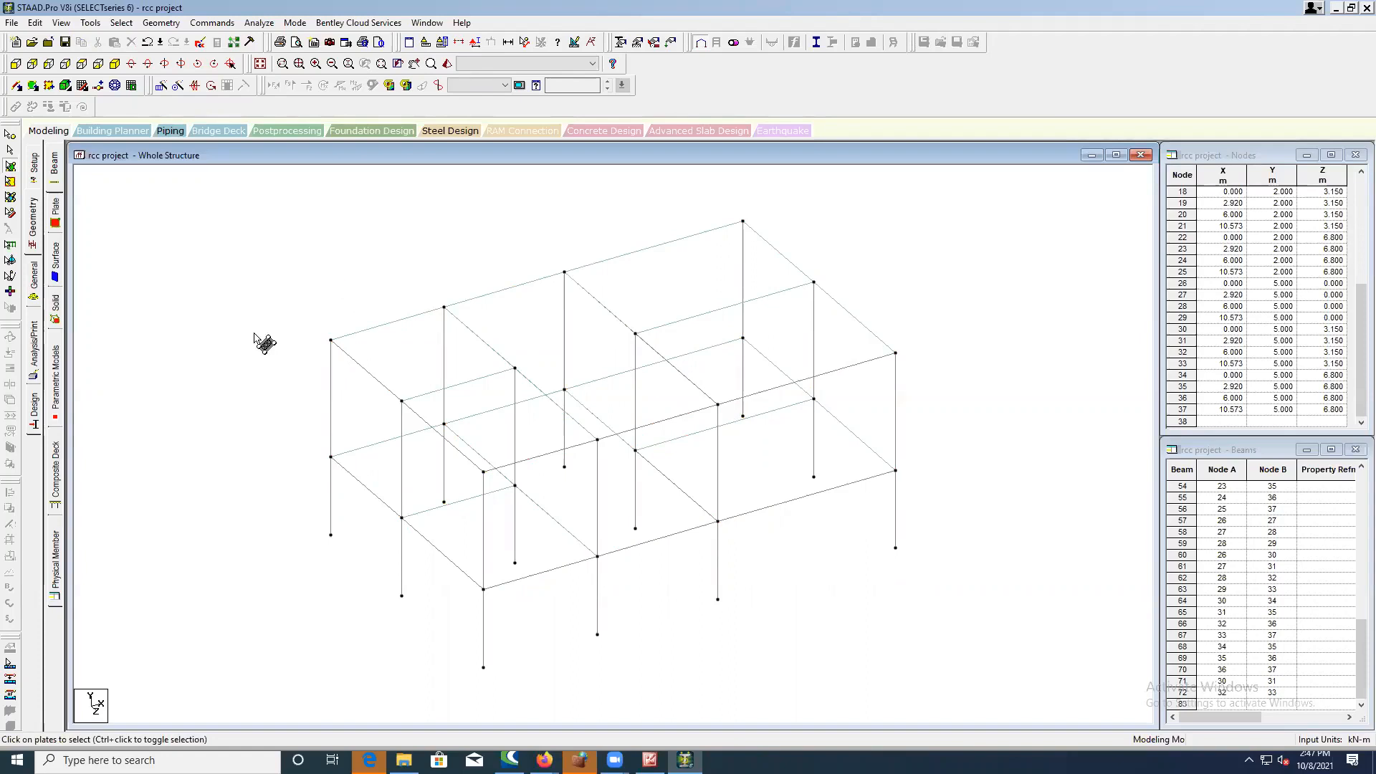
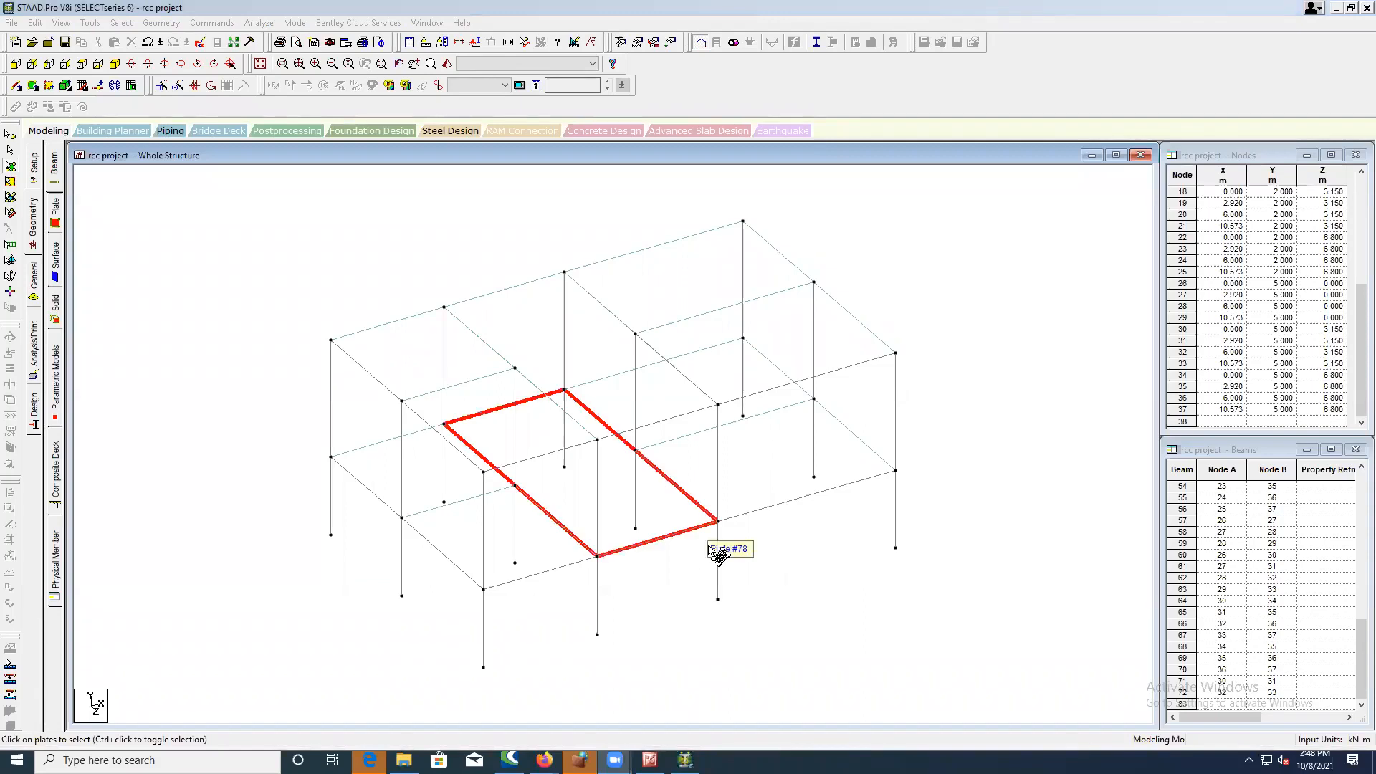
- Clear the plate selection and show the whole structure in front view
{"action": "left_click", "coordinate": [917, 270]}
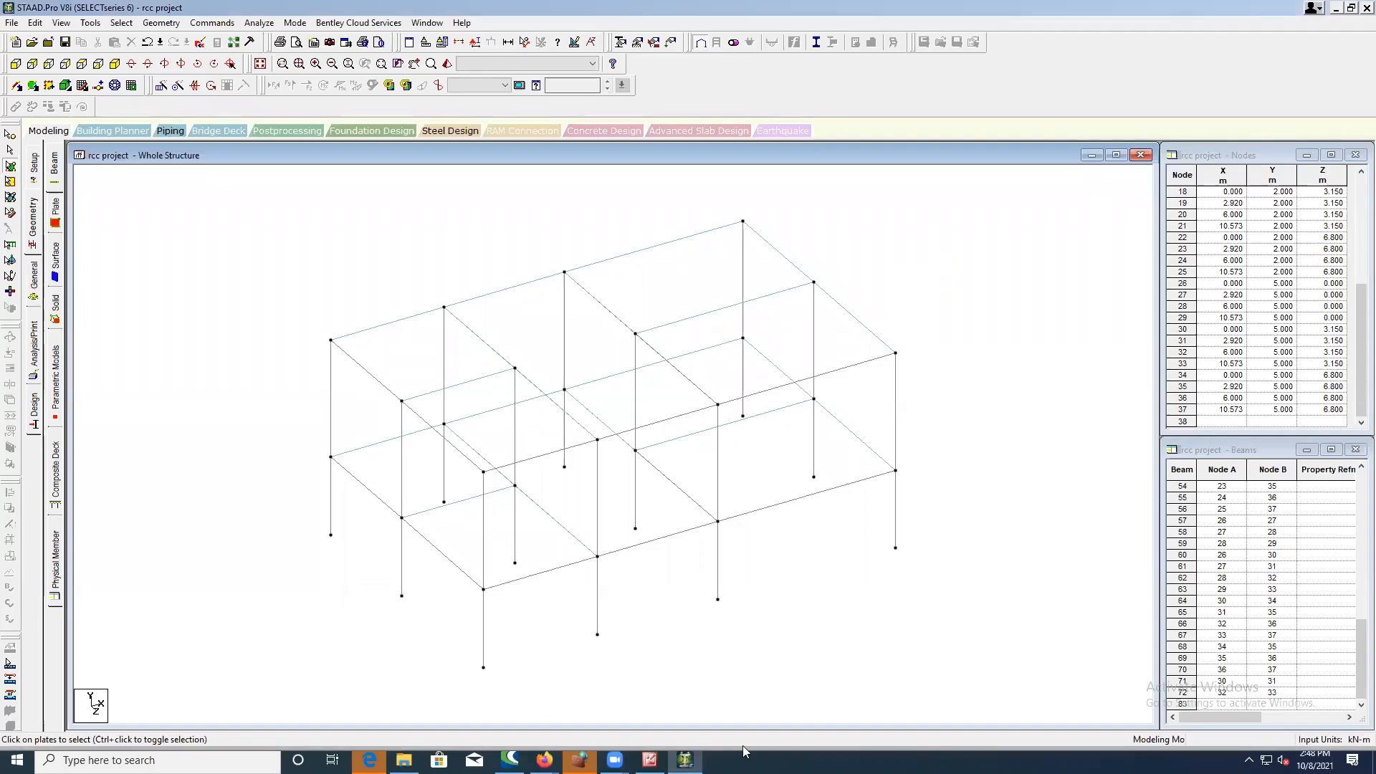
{"action": "left_click", "coordinate": [794, 453]}
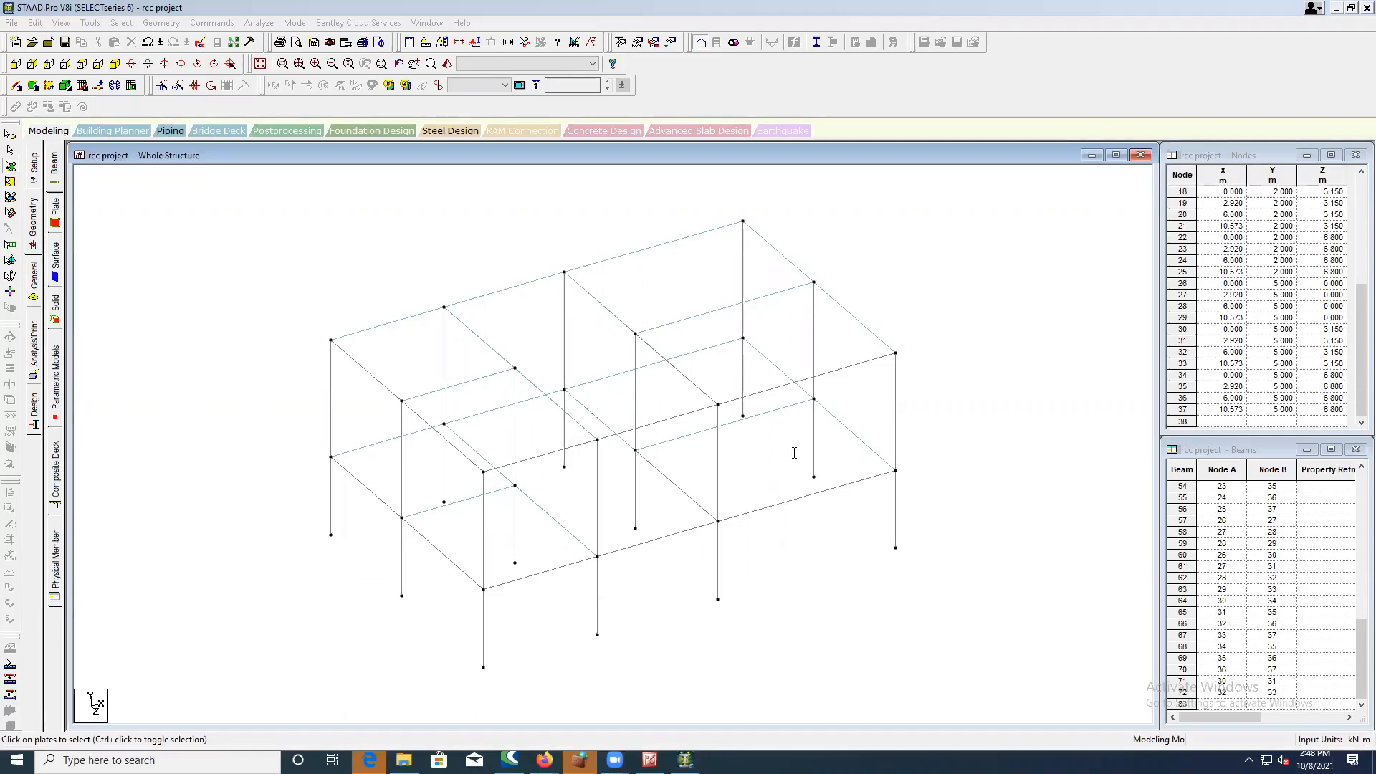
{"action": "left_click", "coordinate": [794, 453]}
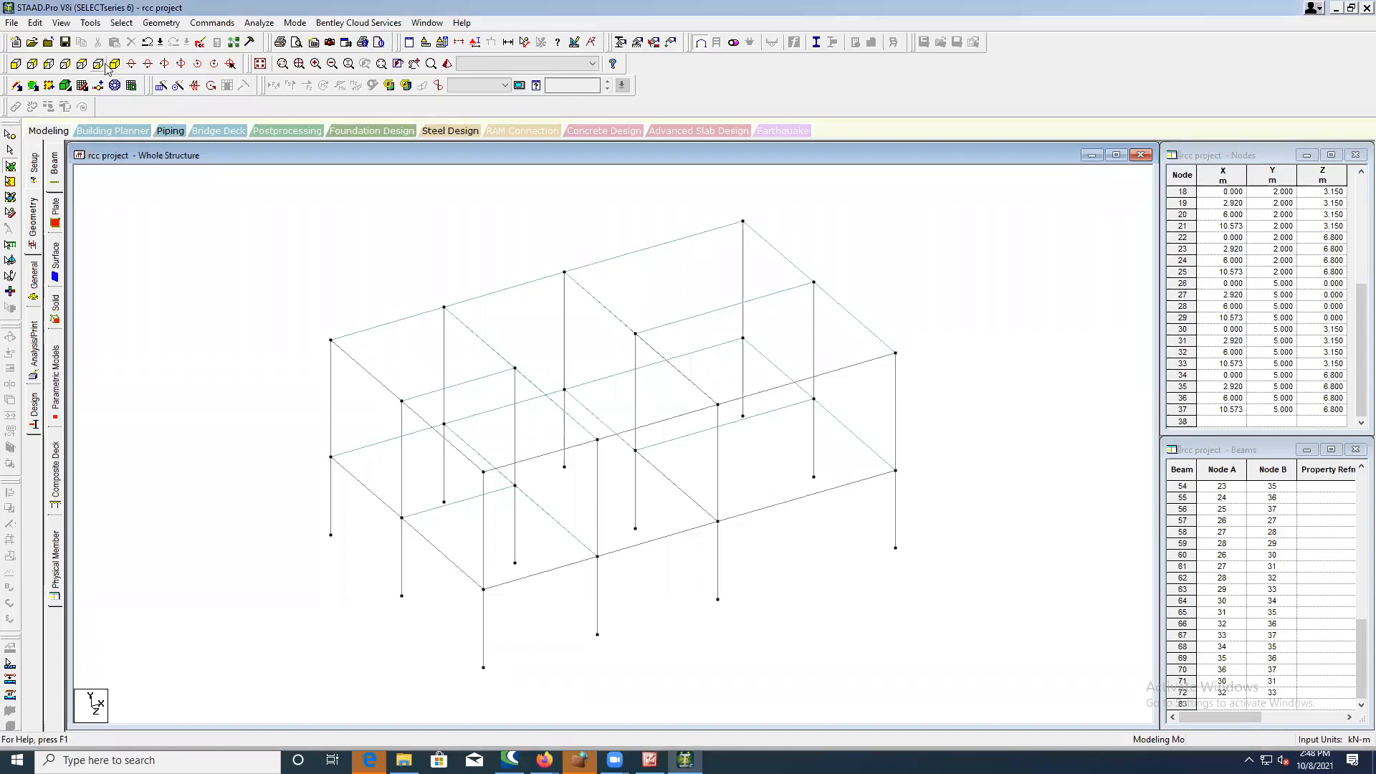
{"action": "left_click", "coordinate": [17, 66]}
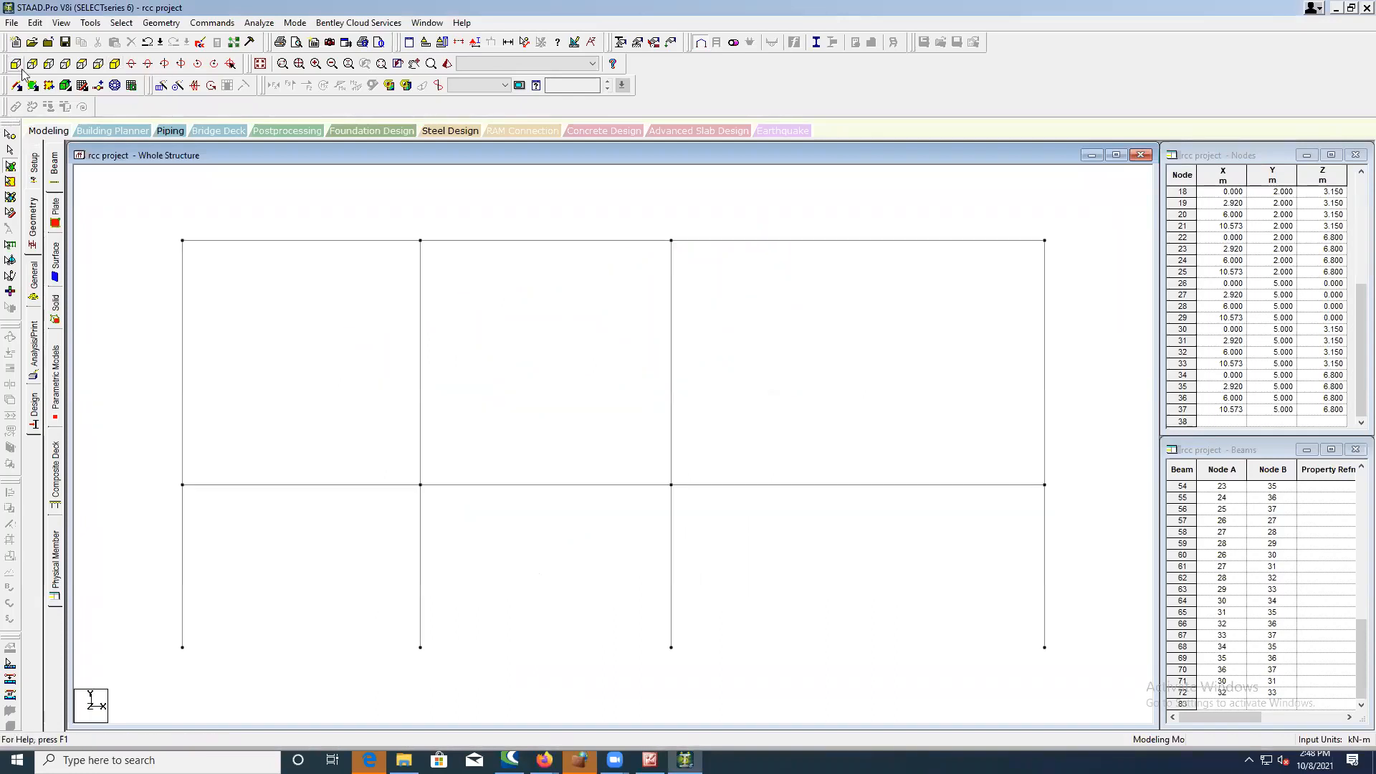
{"action": "left_click_drag", "start_coordinate": [153, 637], "coordinate": [385, 682]}
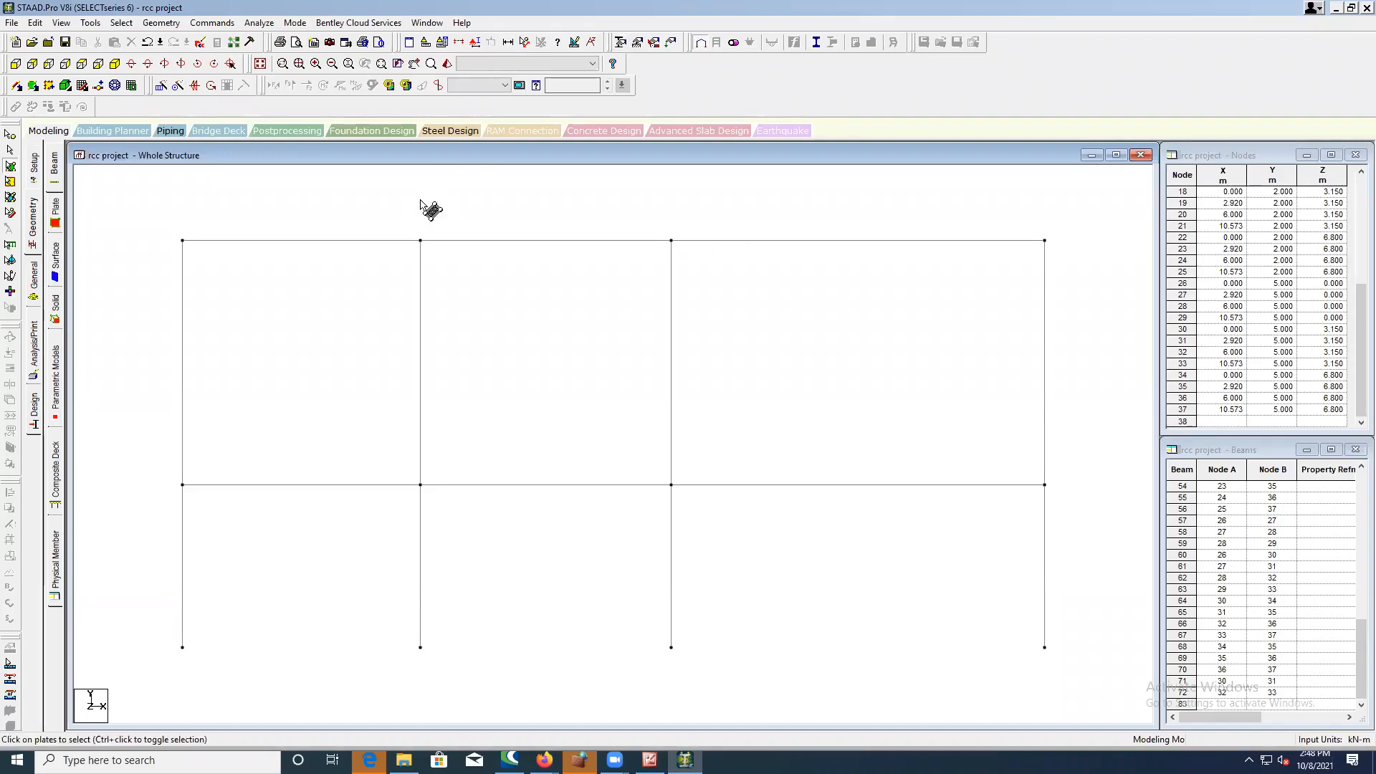
{"action": "left_click", "coordinate": [212, 23]}
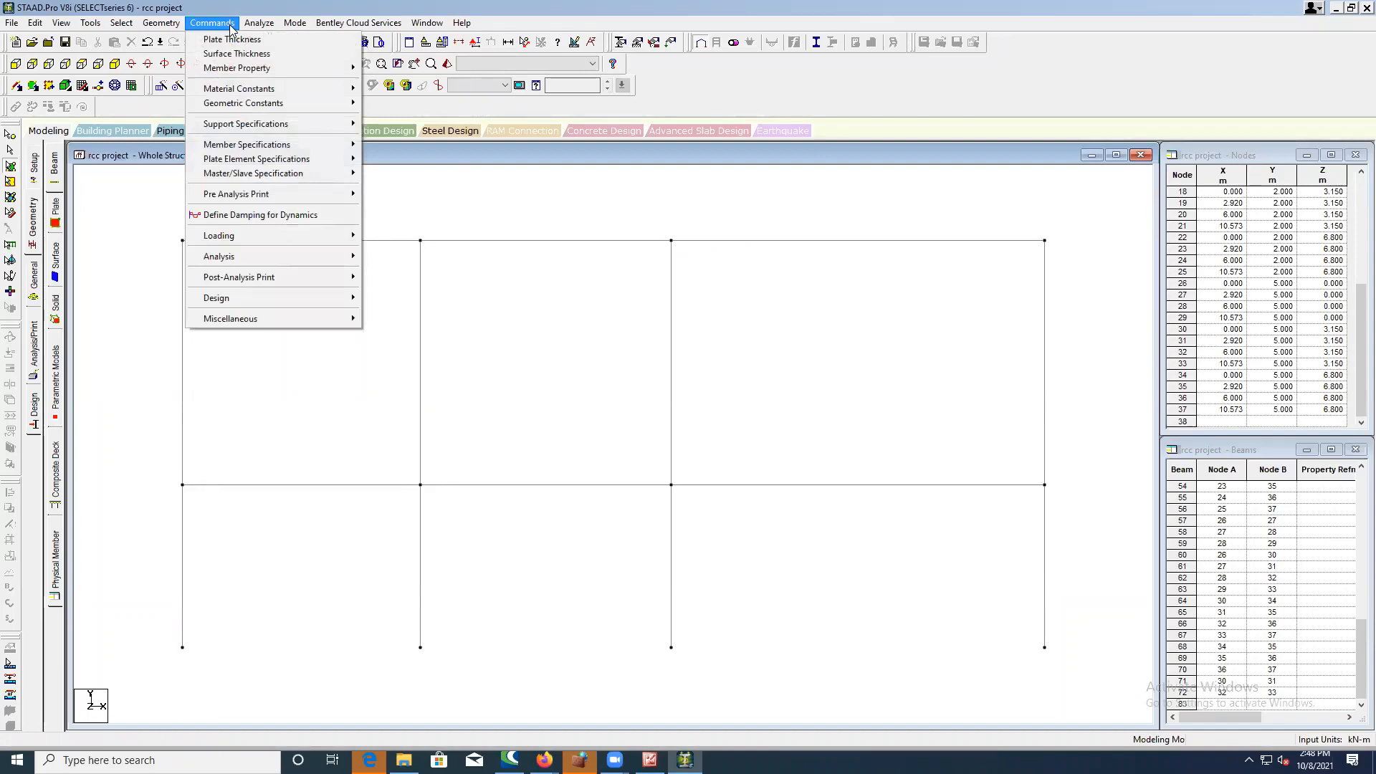
{"action": "mouse_move", "coordinate": [239, 70]}
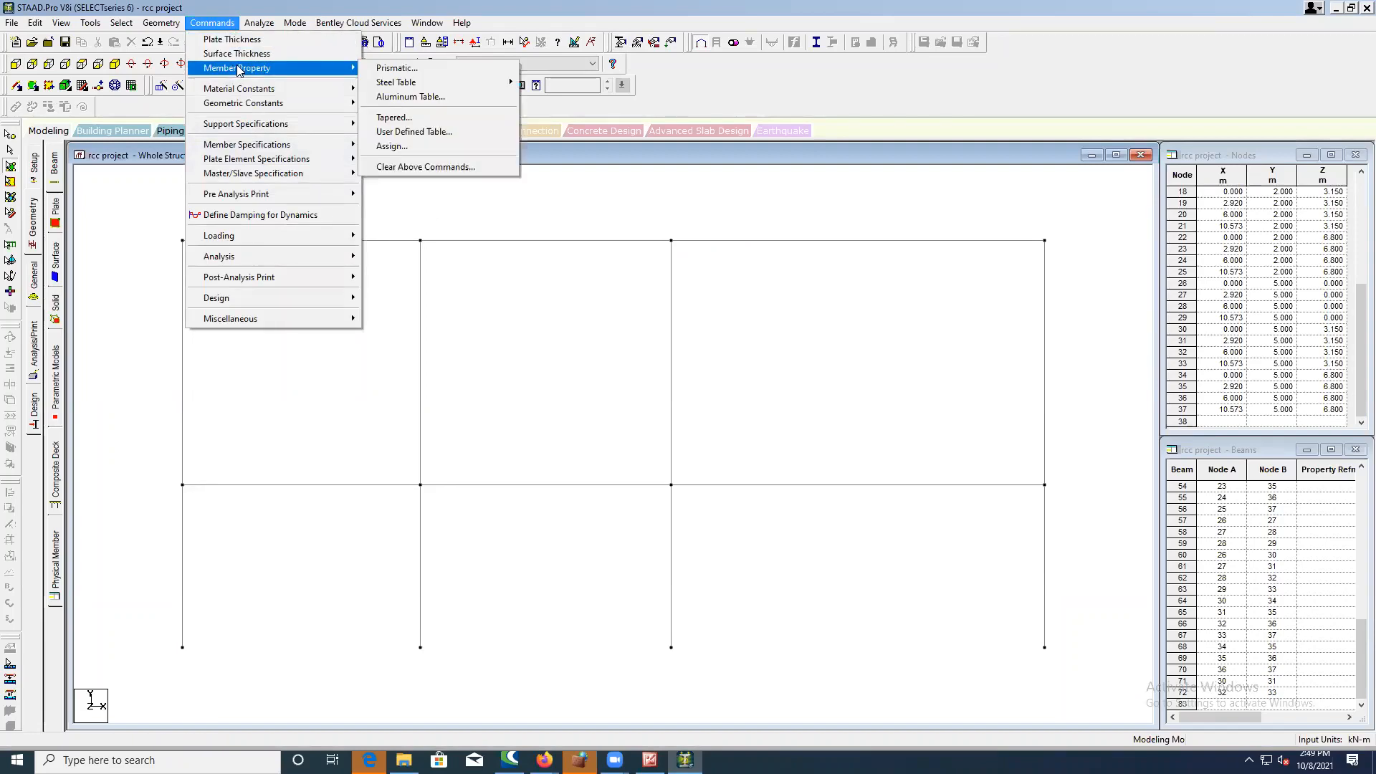
{"action": "left_click", "coordinate": [614, 222]}
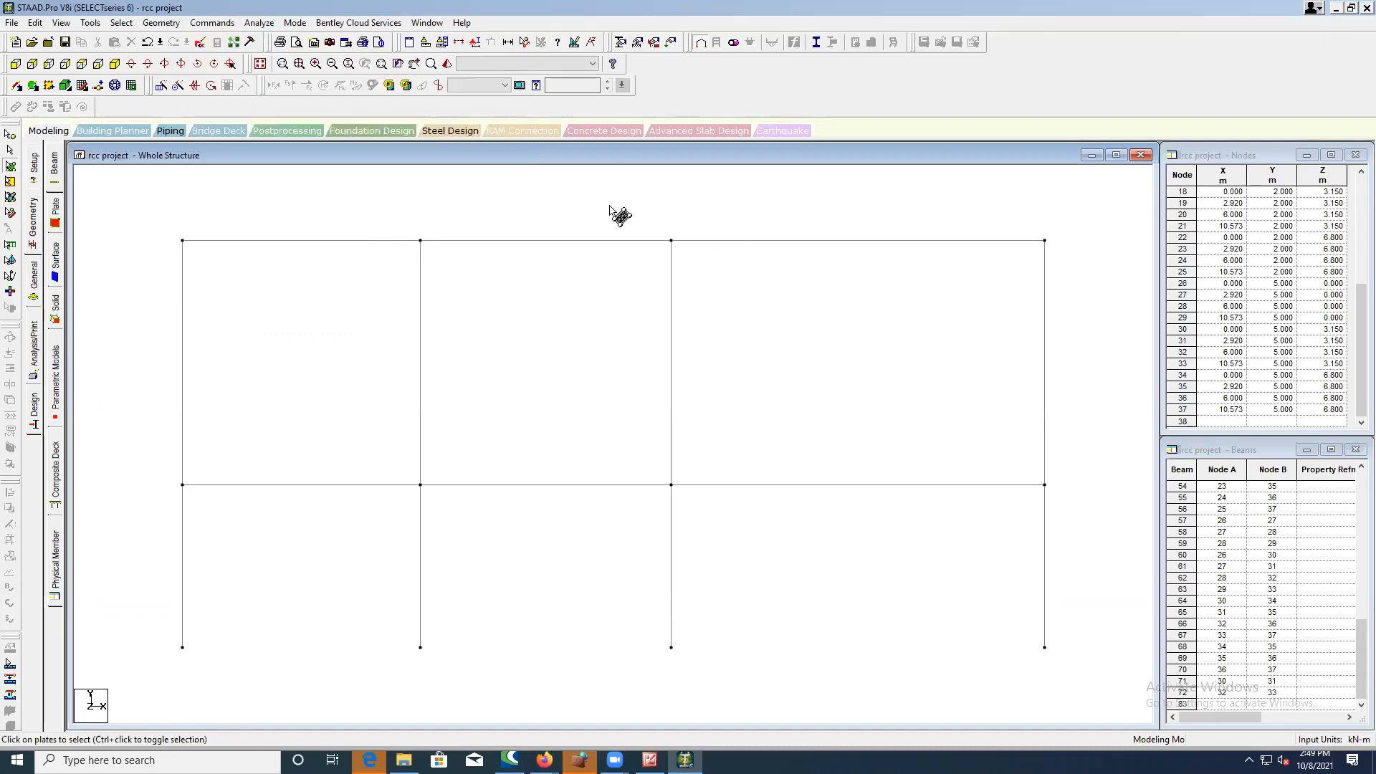
- Open the prismatic member properties, move the Properties window over the model, and start defining a new section
{"action": "left_click", "coordinate": [224, 24]}
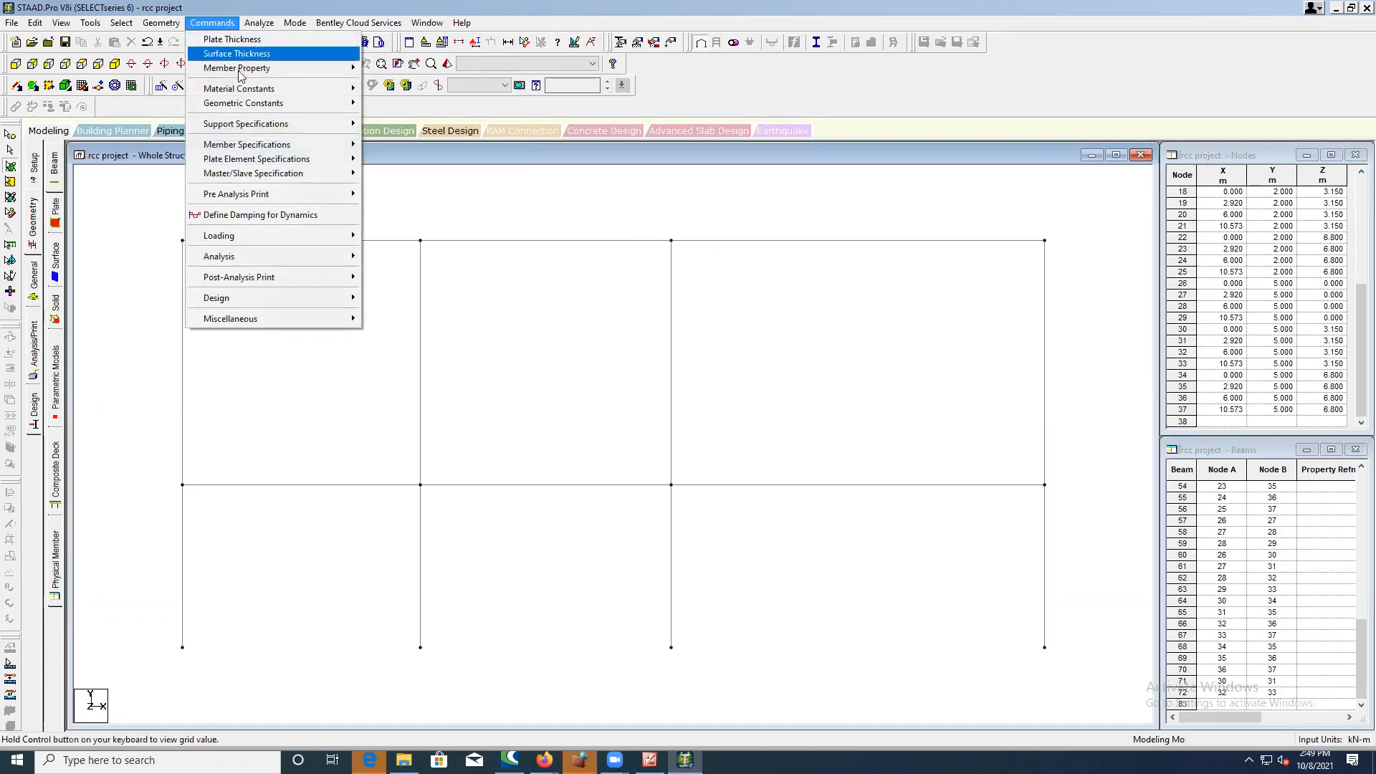
{"action": "mouse_move", "coordinate": [238, 75]}
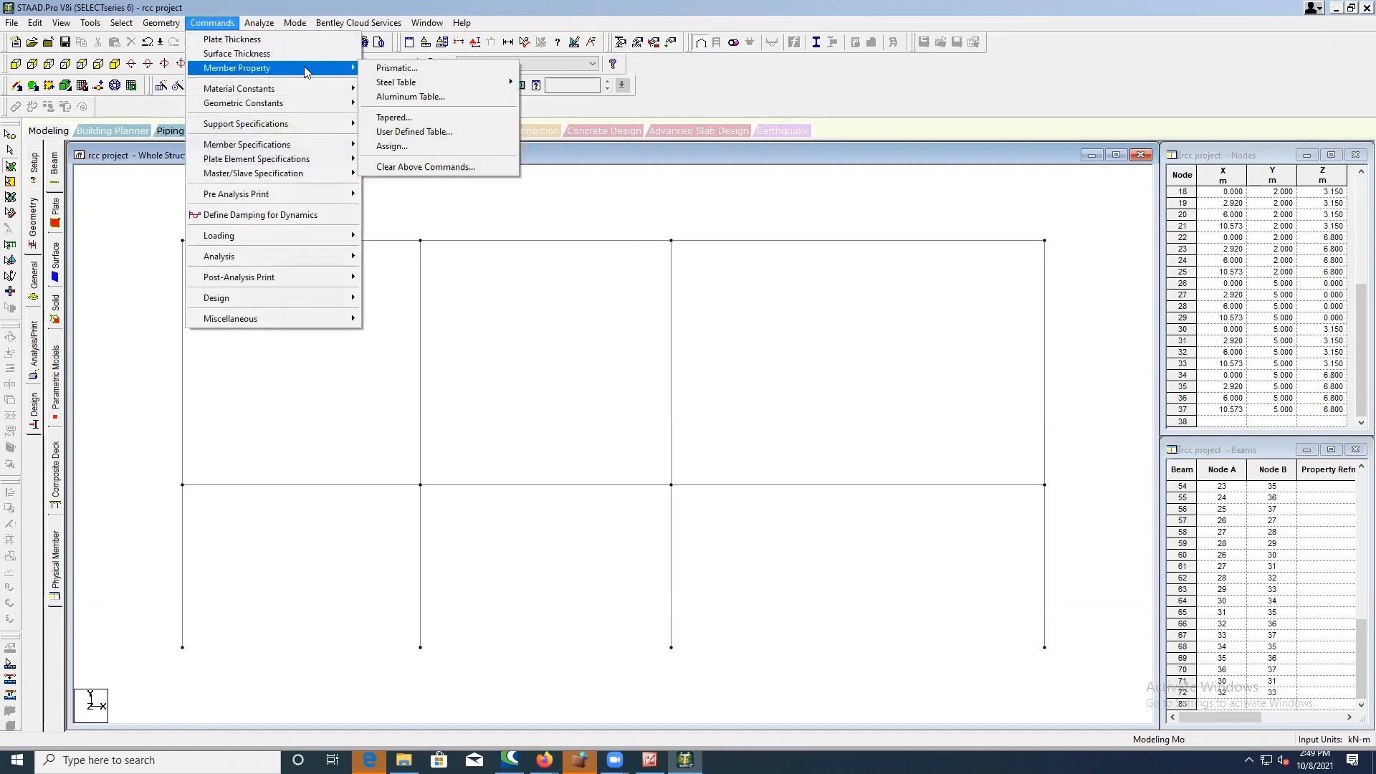
{"action": "left_click", "coordinate": [383, 72]}
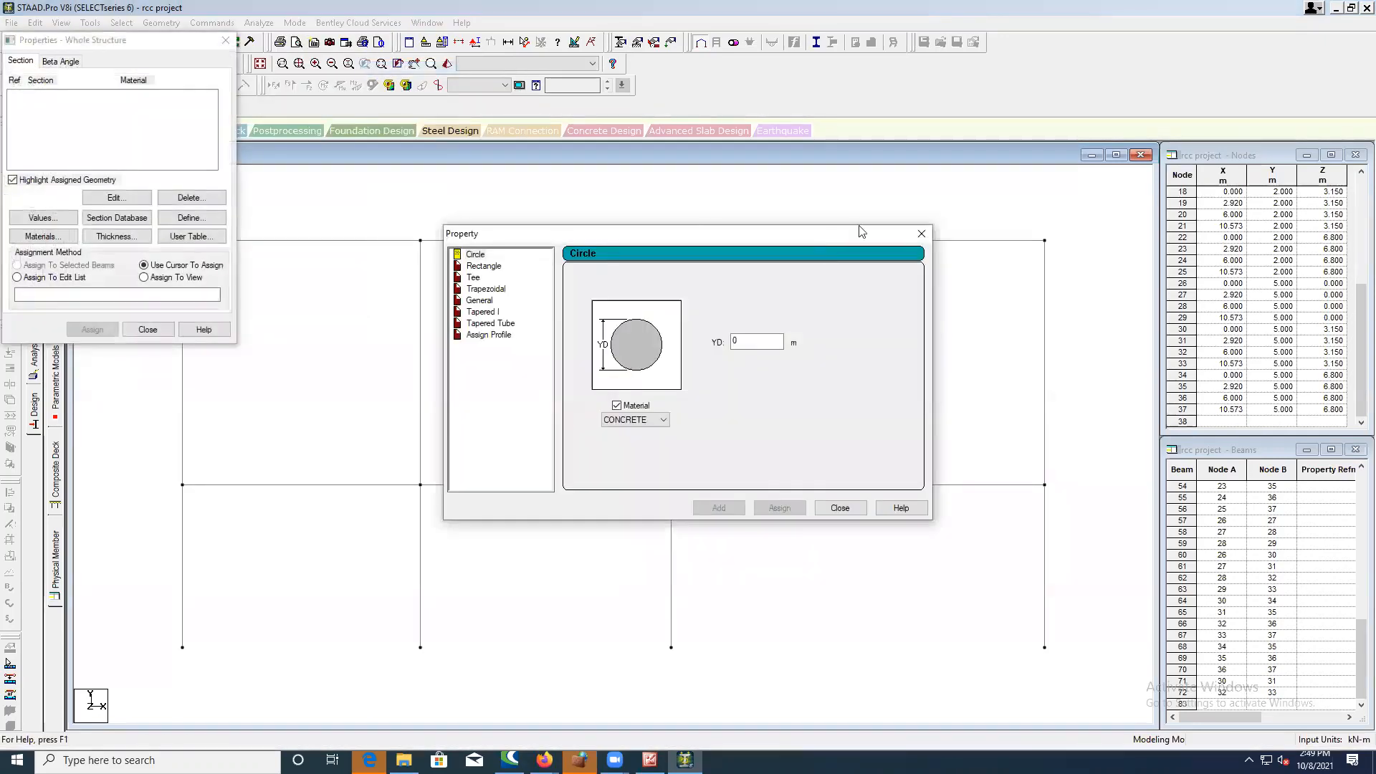
{"action": "left_click", "coordinate": [921, 234]}
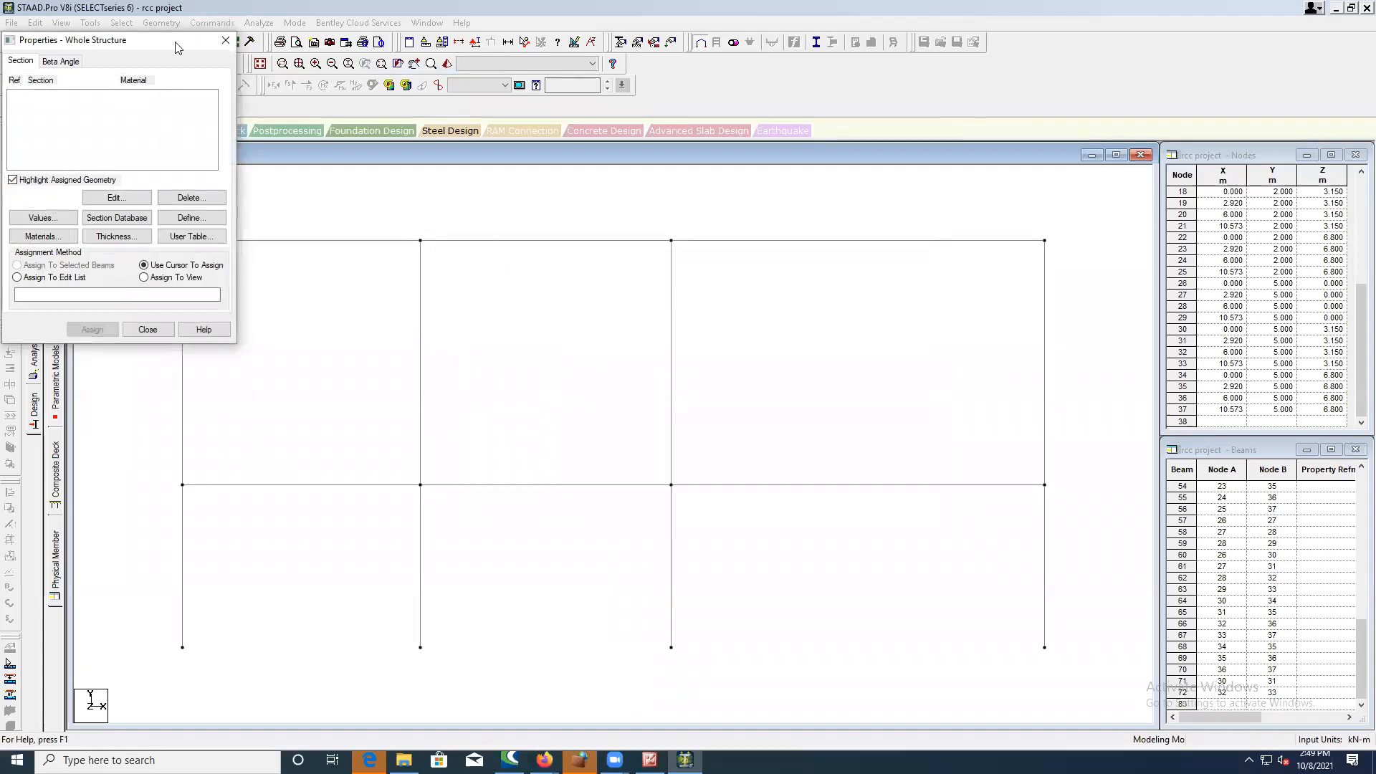
{"action": "left_click_drag", "start_coordinate": [178, 47], "coordinate": [574, 189]}
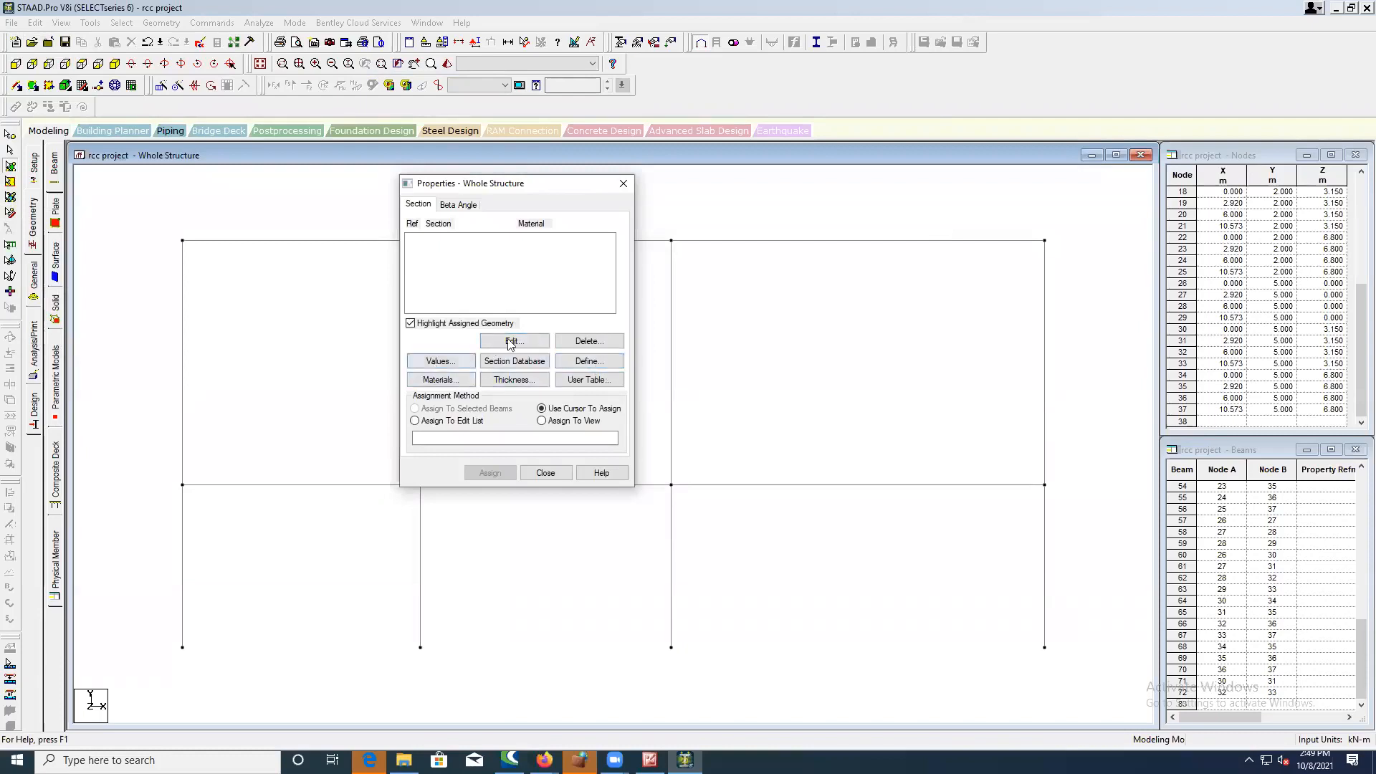
{"action": "left_click", "coordinate": [566, 362]}
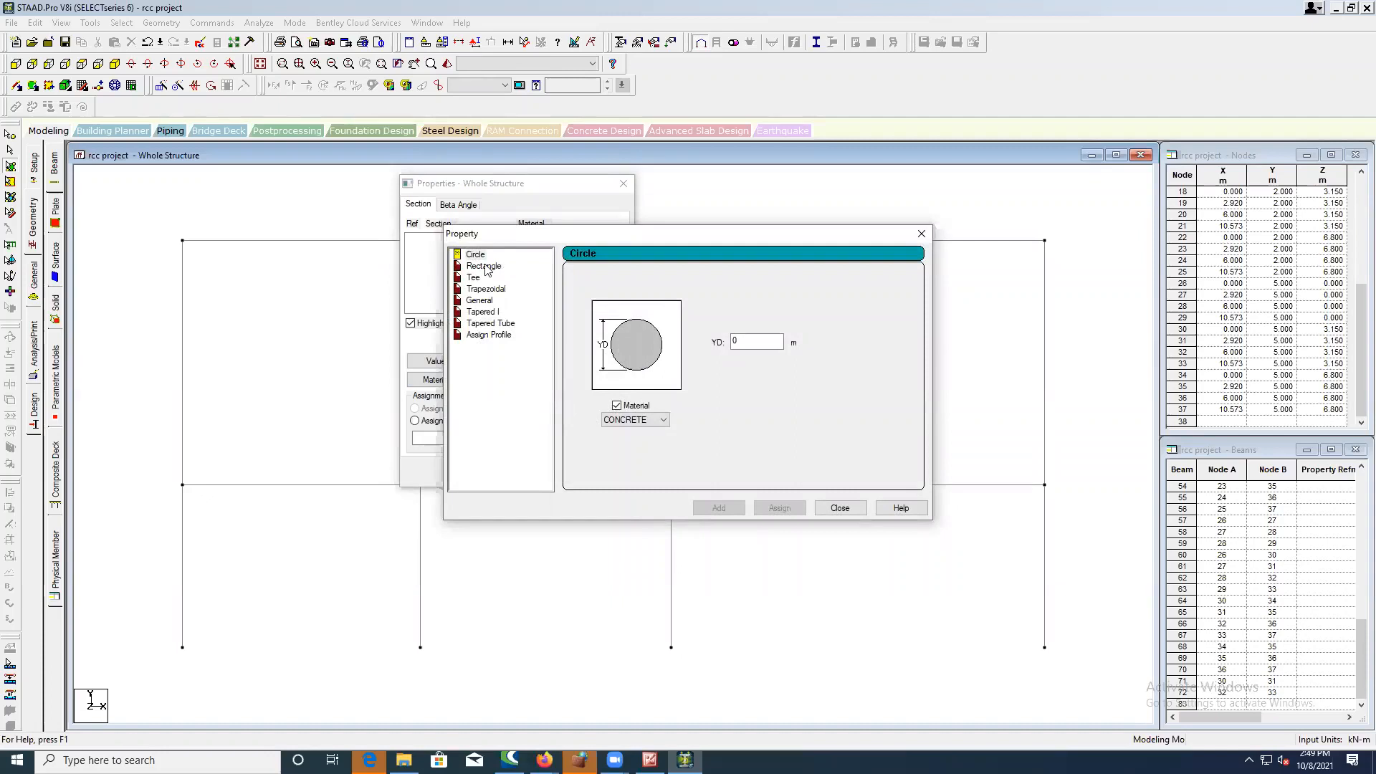
- Examine the parameters of the available section types, including Rectangle, Circle, Tee, Trapezoidal, General, Tapered I, Tapered Tube and Assign Profile
{"action": "left_click", "coordinate": [485, 267]}
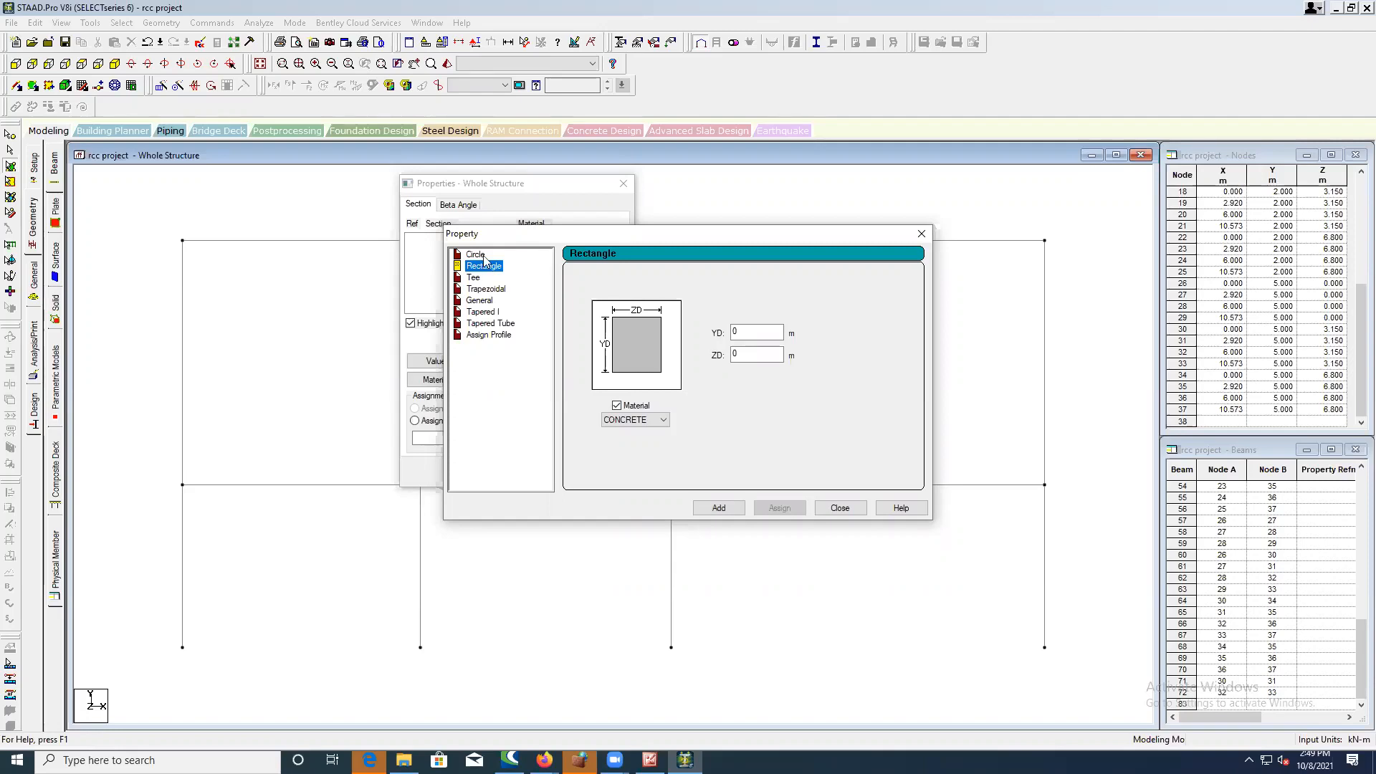
{"action": "left_click", "coordinate": [484, 257]}
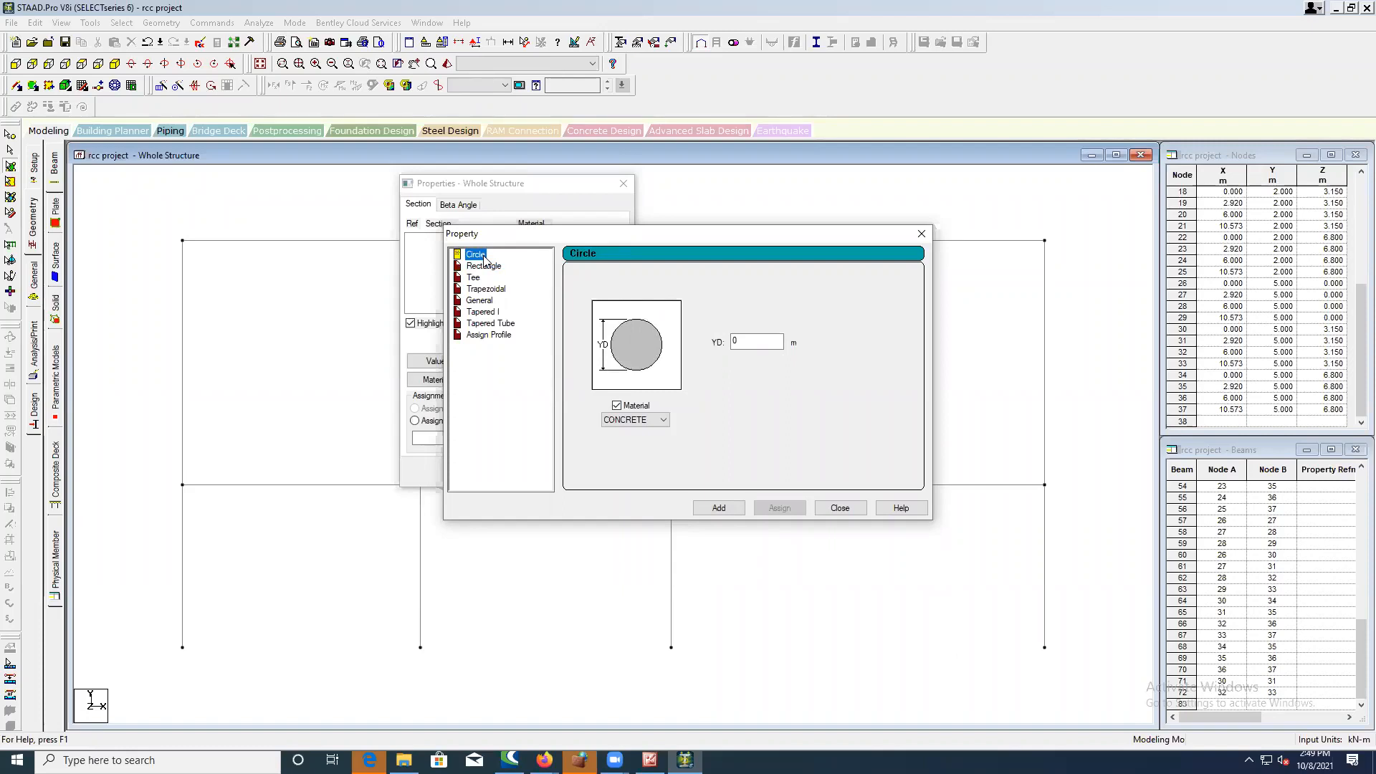
{"action": "left_click", "coordinate": [736, 339]}
{"action": "double_click", "coordinate": [738, 340]}
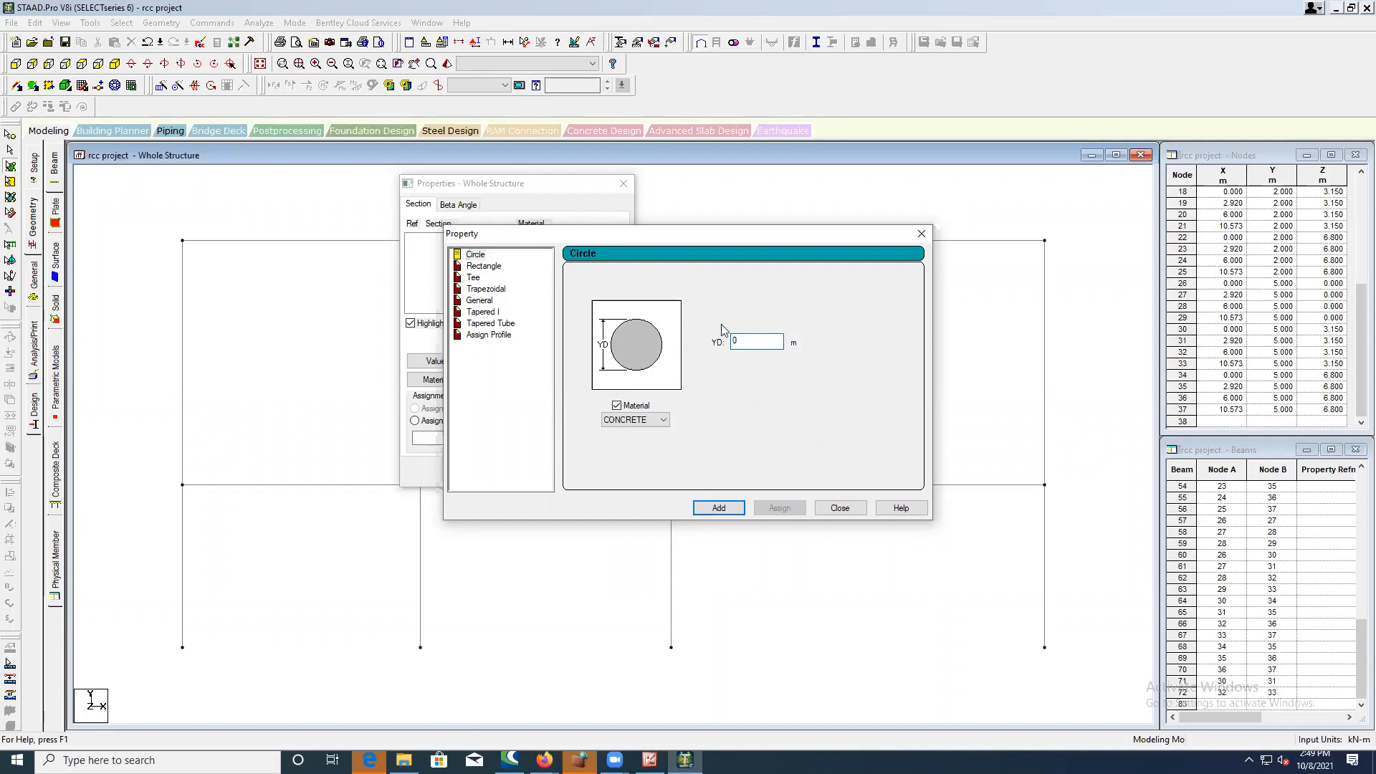
{"action": "left_click", "coordinate": [478, 279]}
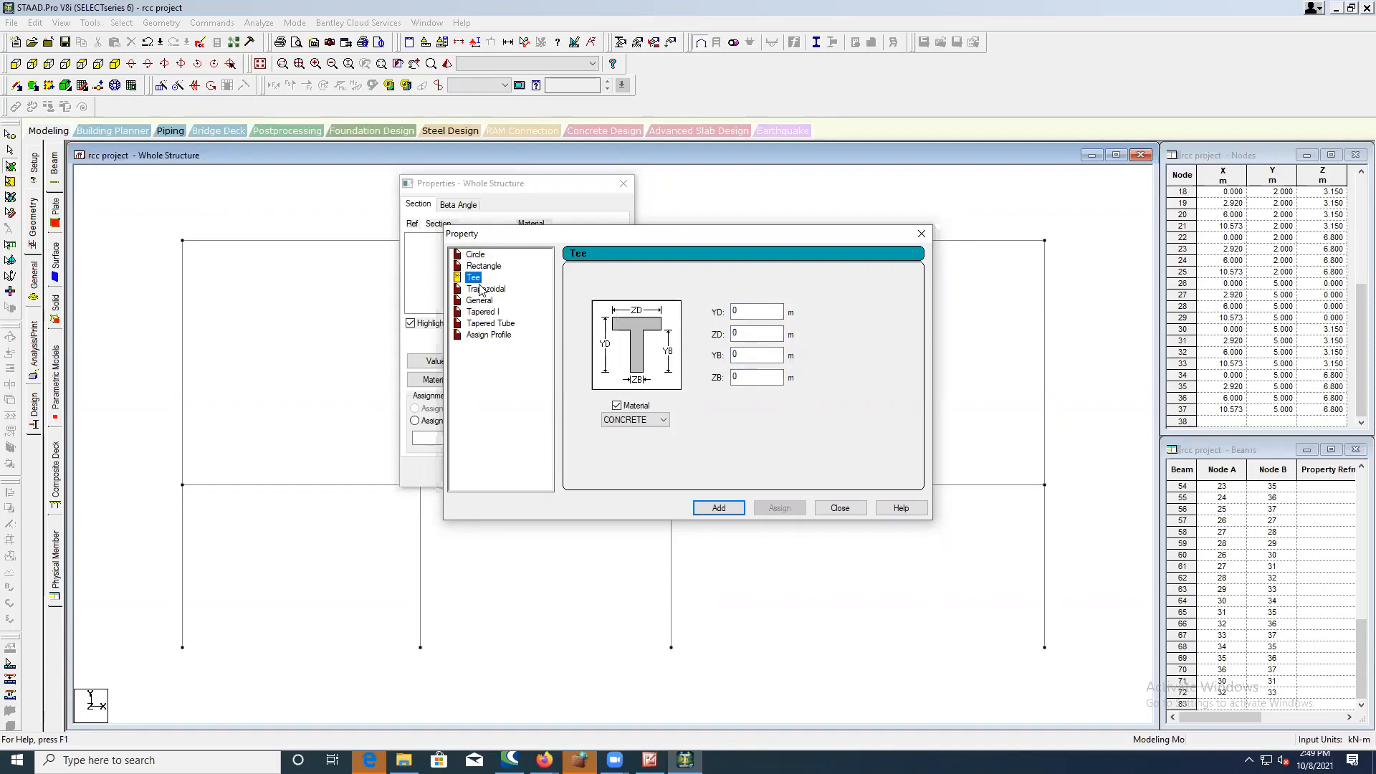
{"action": "left_click", "coordinate": [481, 290]}
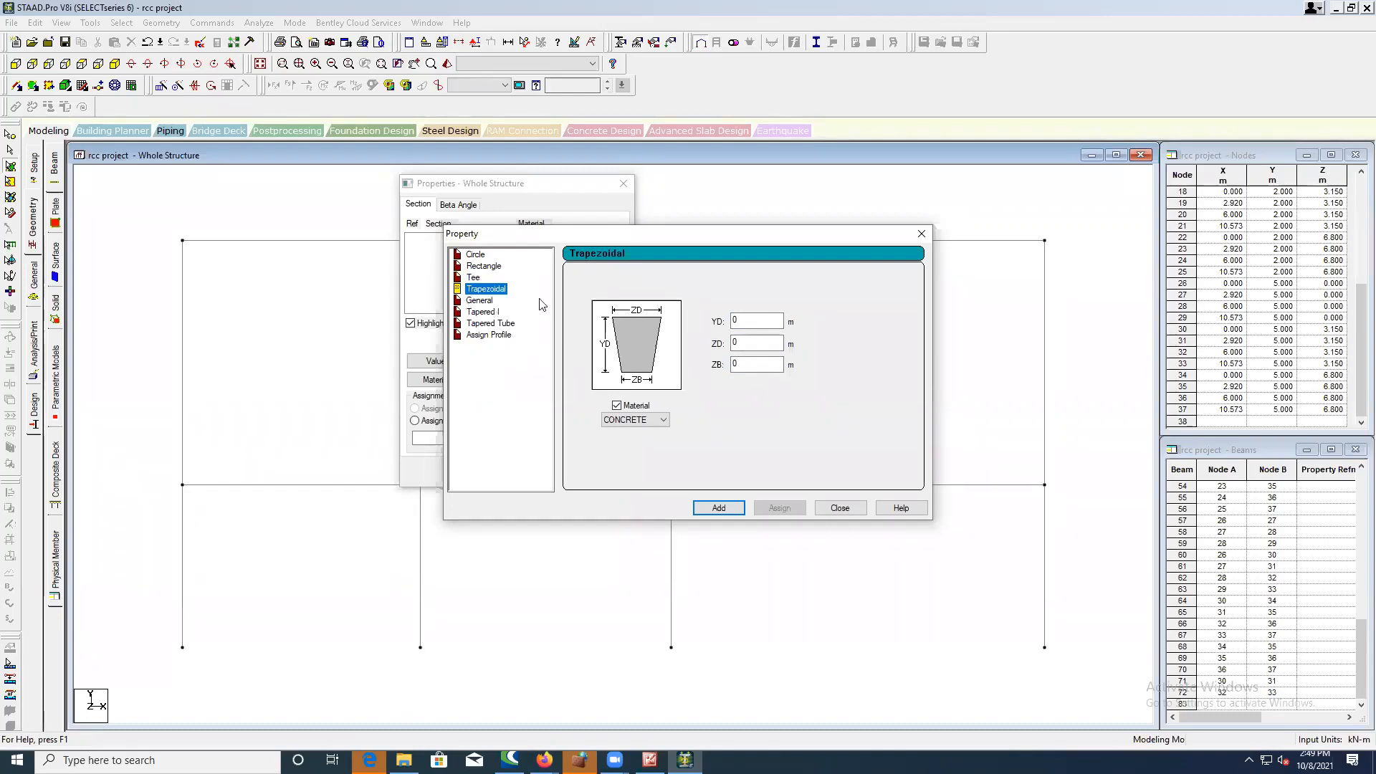
{"action": "left_click", "coordinate": [475, 301]}
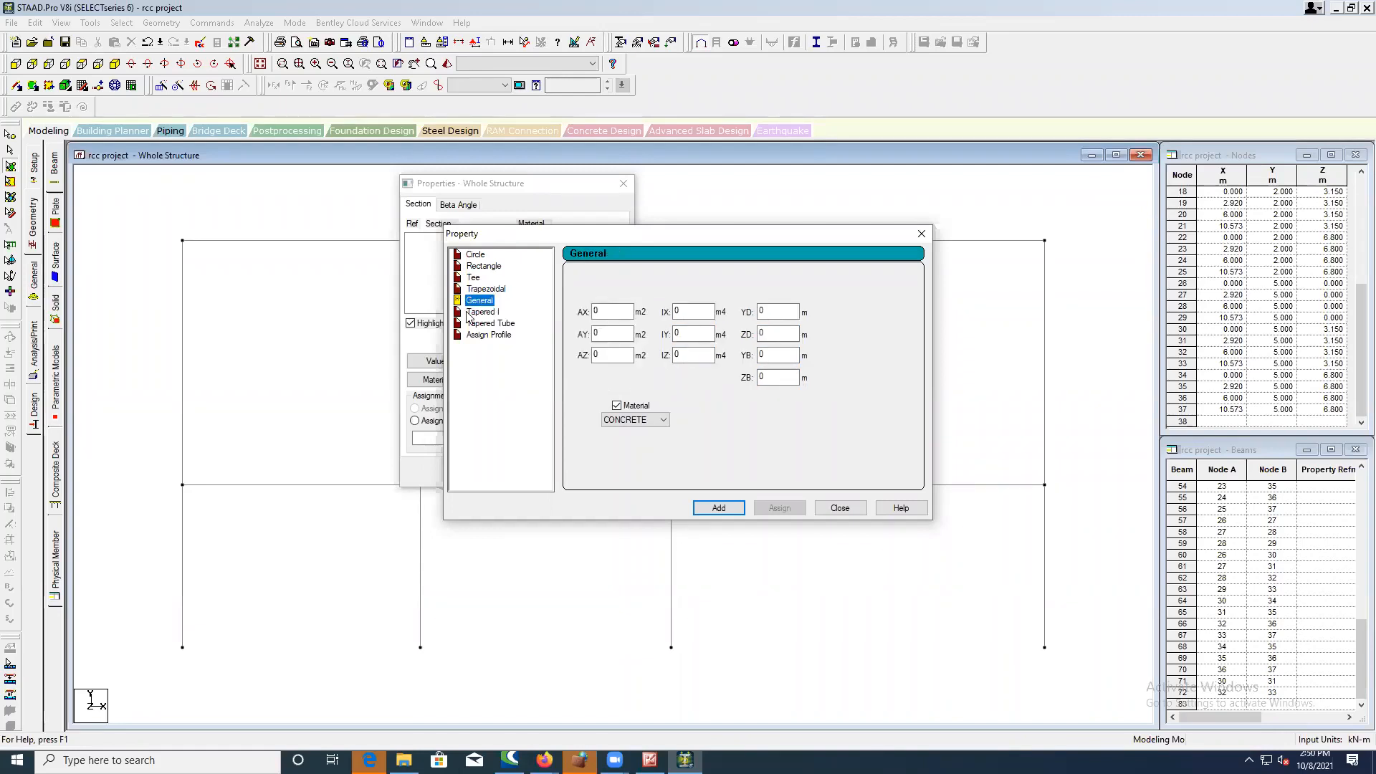
{"action": "left_click", "coordinate": [474, 313]}
{"action": "left_click", "coordinate": [490, 325]}
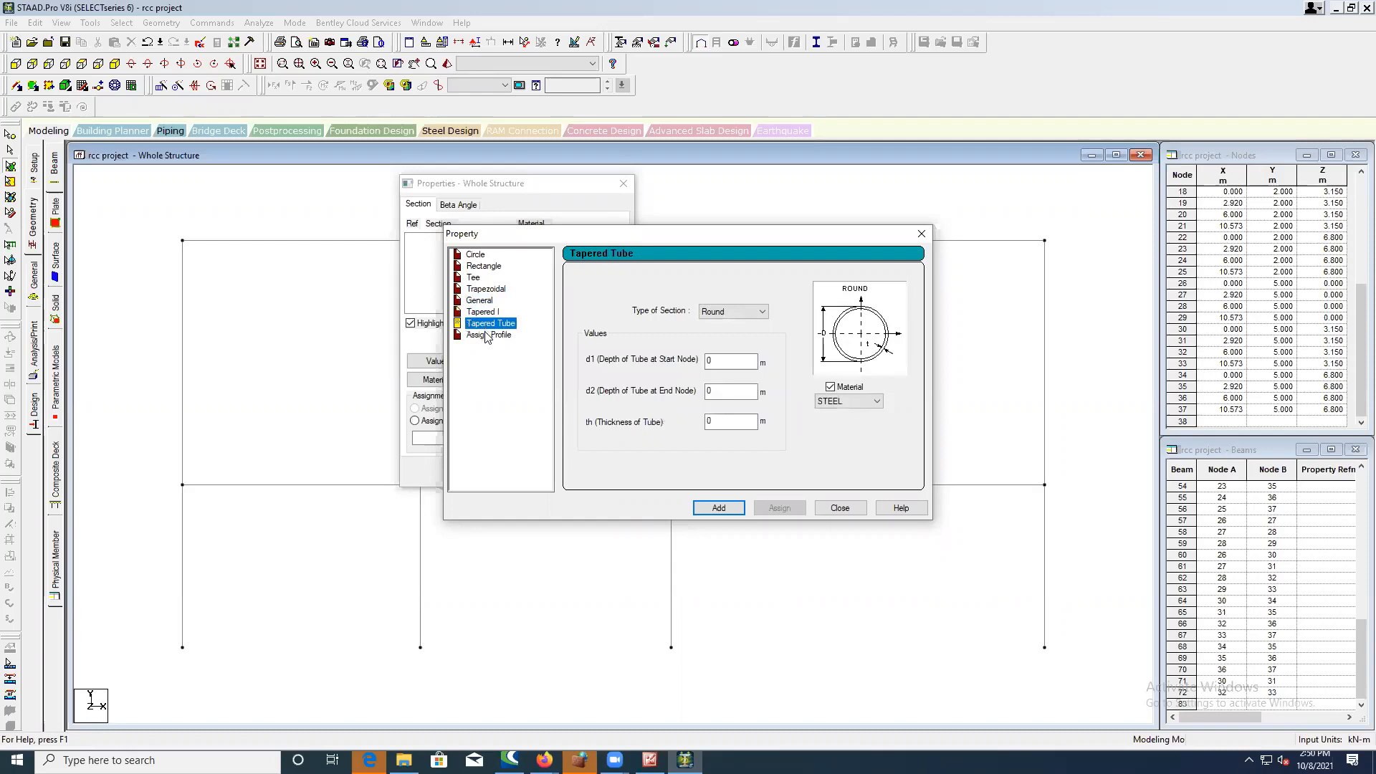
{"action": "left_click", "coordinate": [486, 335]}
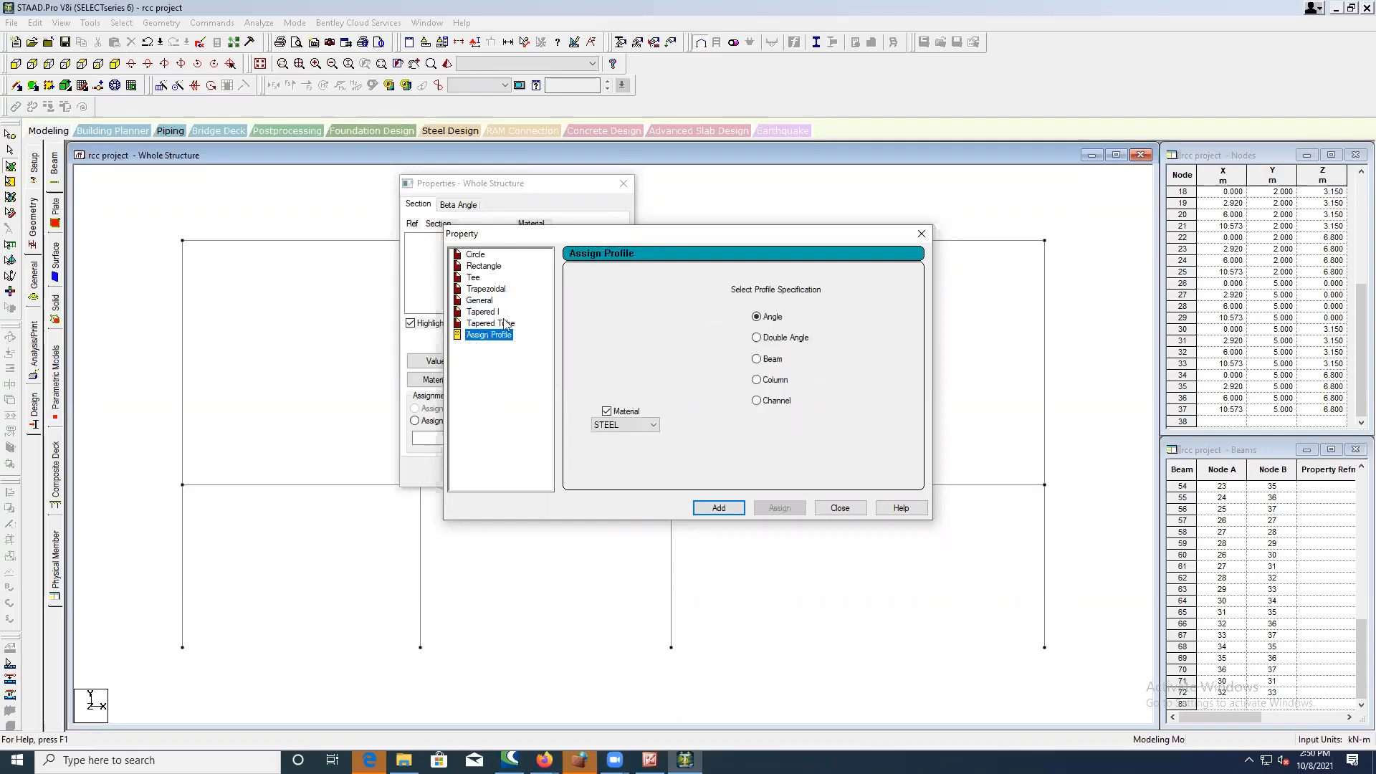
- Choose Rectangle as the shape of the new concrete section
{"action": "left_click", "coordinate": [473, 255]}
{"action": "left_click", "coordinate": [476, 267]}
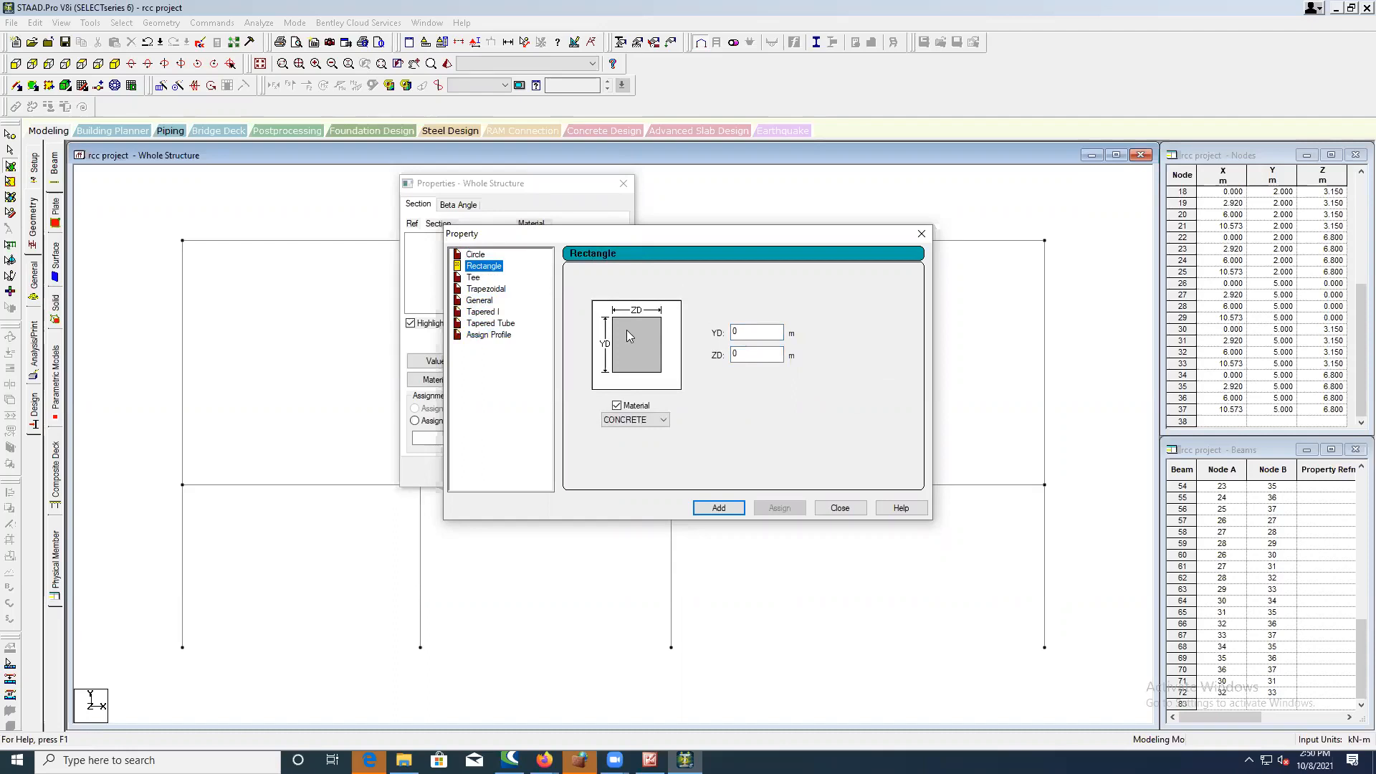
- Define a rectangular concrete section with YD 0.45 m and ZD 0.23 m and add it to the properties list
{"action": "left_click", "coordinate": [476, 256]}
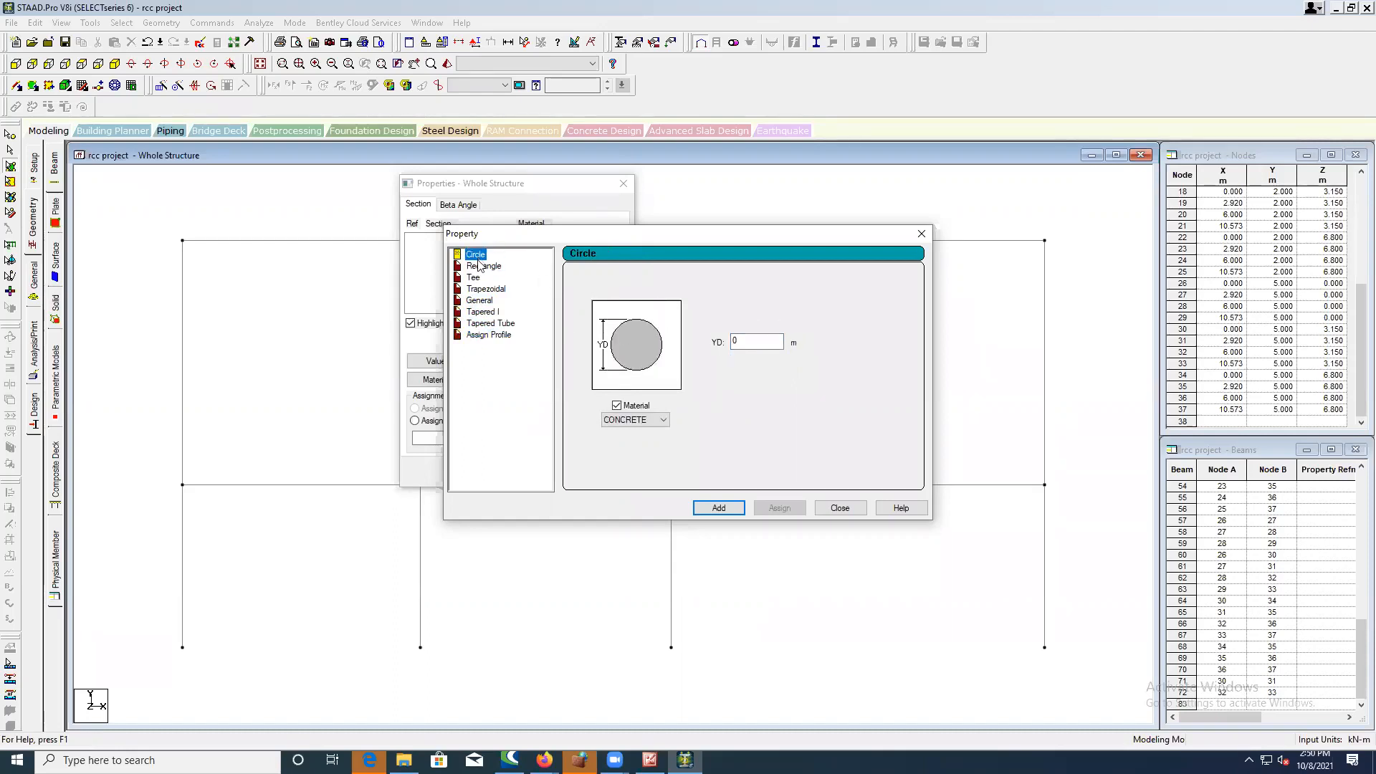
{"action": "left_click", "coordinate": [479, 267]}
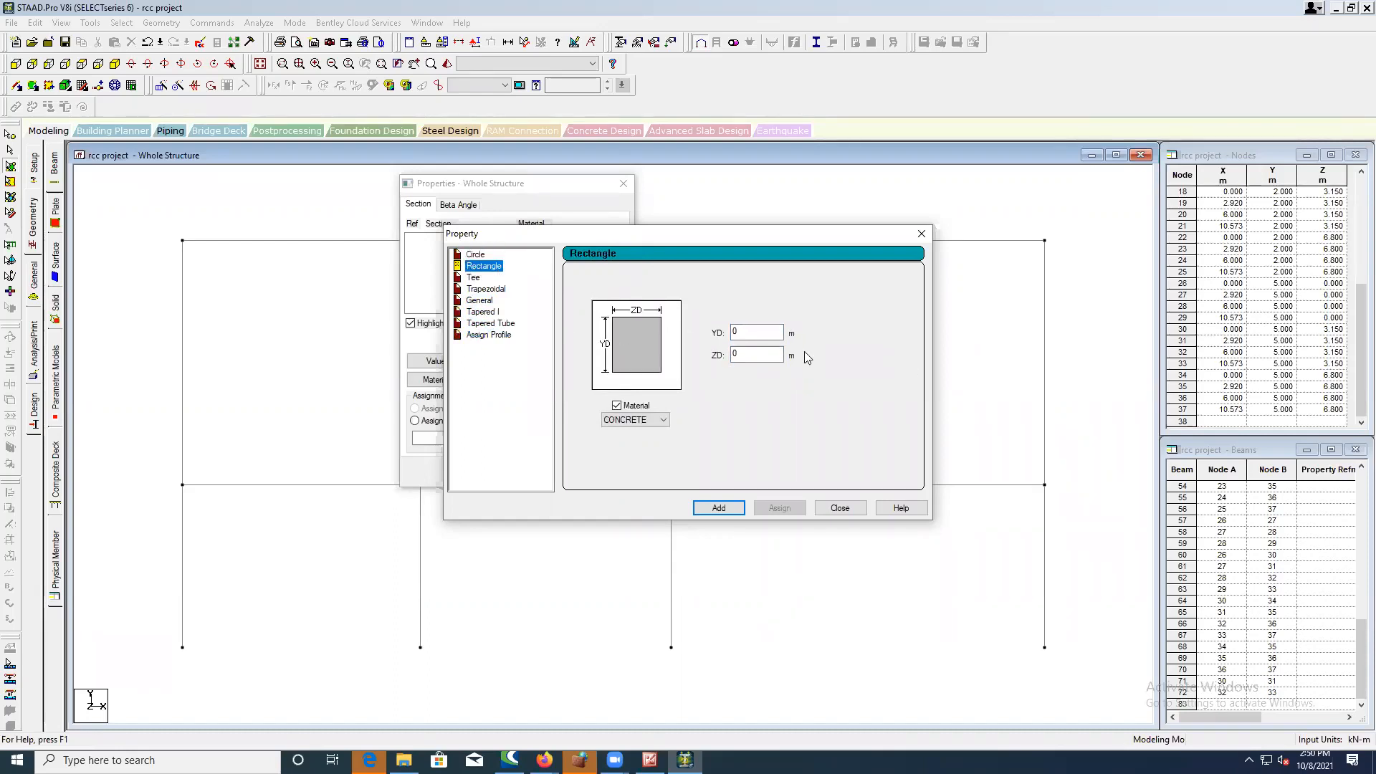
{"action": "left_click", "coordinate": [755, 332]}
{"action": "type", "text": ".45"}
{"action": "key", "text": "Tab"}
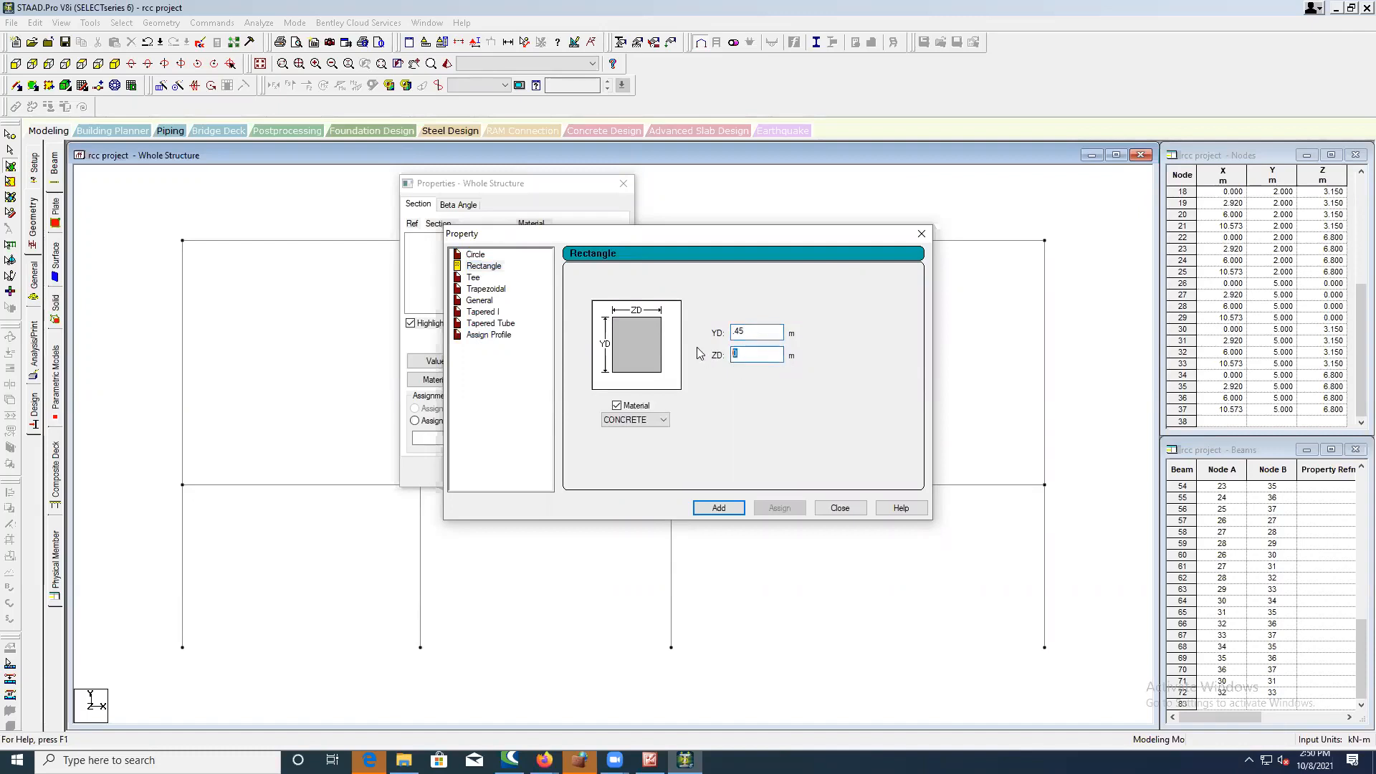
{"action": "type", "text": ".23"}
{"action": "left_click", "coordinate": [703, 507]}
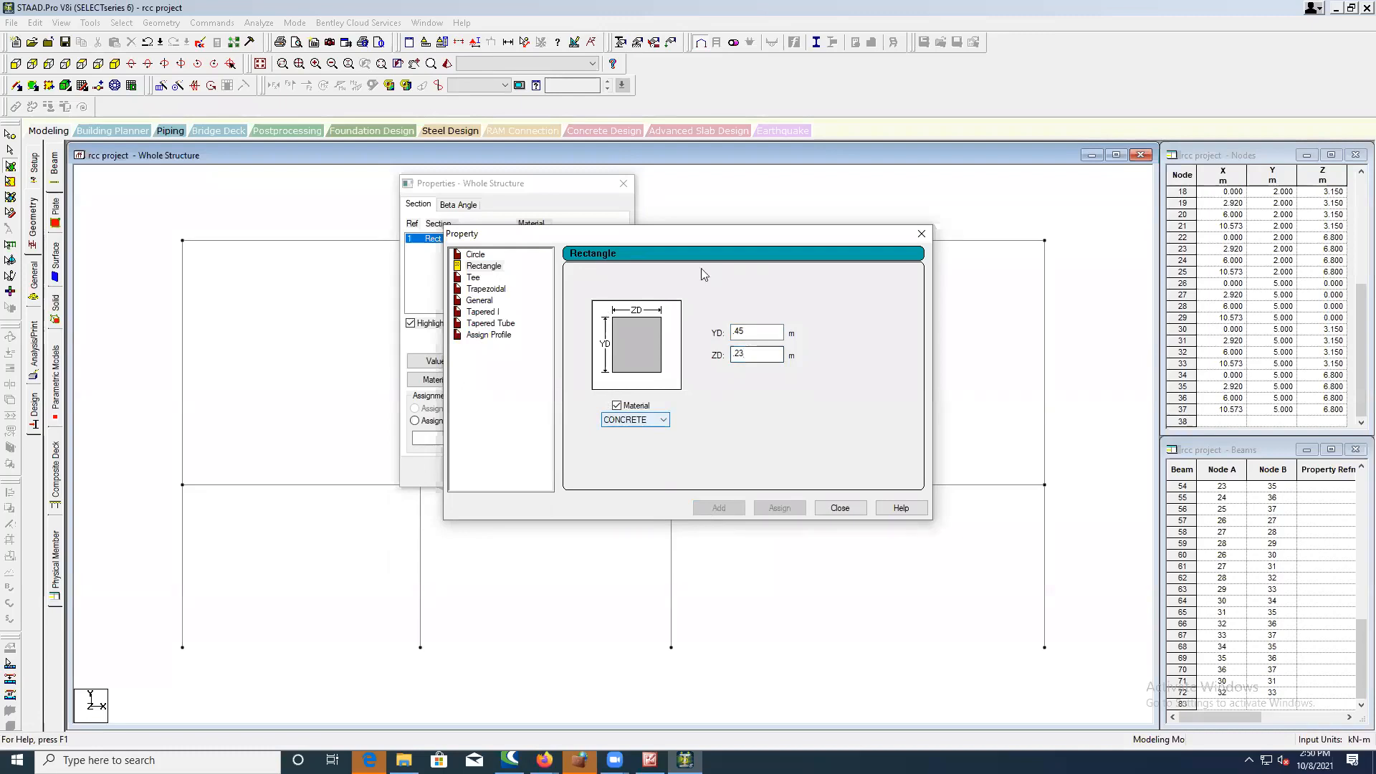
- Add a second rectangular concrete section with YD 0.4 m and ZD 0.3 m and close the section definition
{"action": "left_click", "coordinate": [756, 333]}
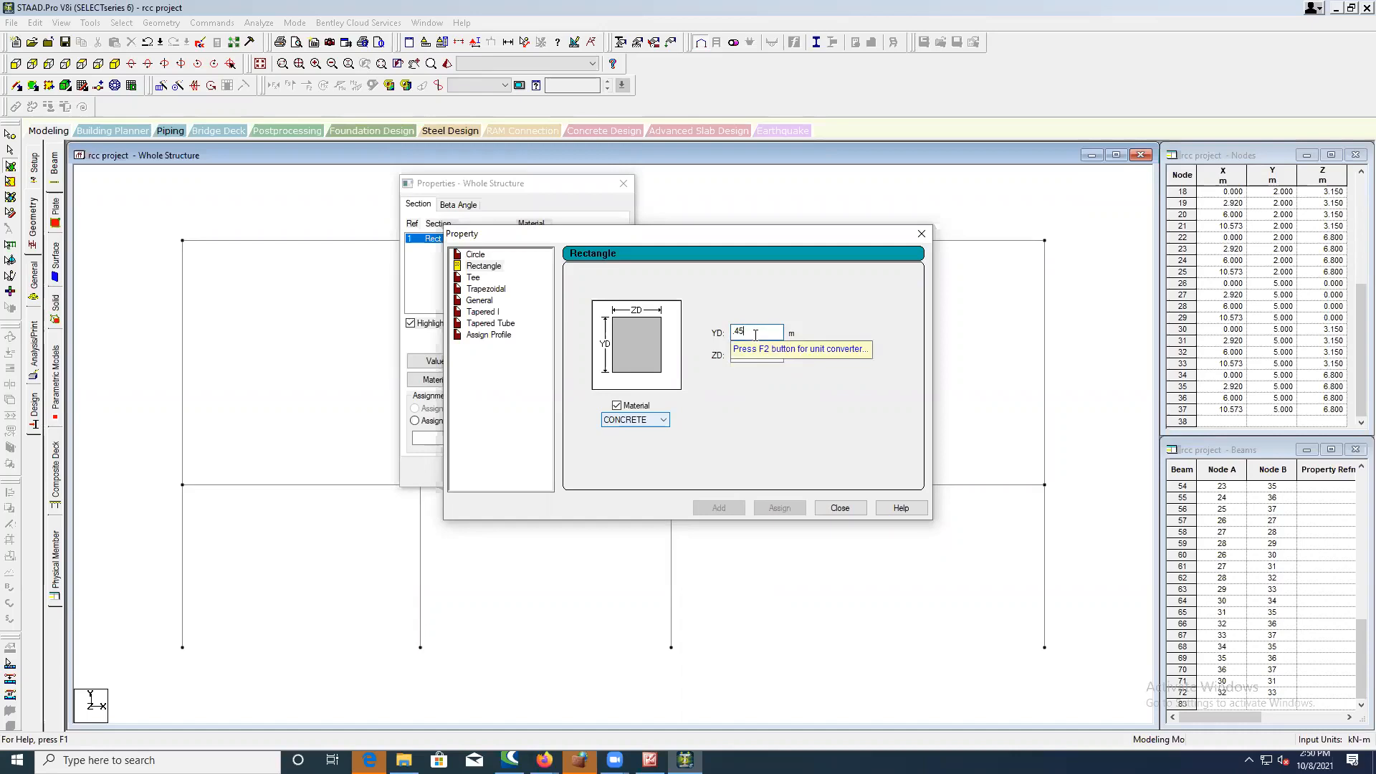
{"action": "key", "text": "BackSpace"}
{"action": "left_click_drag", "start_coordinate": [747, 354], "coordinate": [735, 354]}
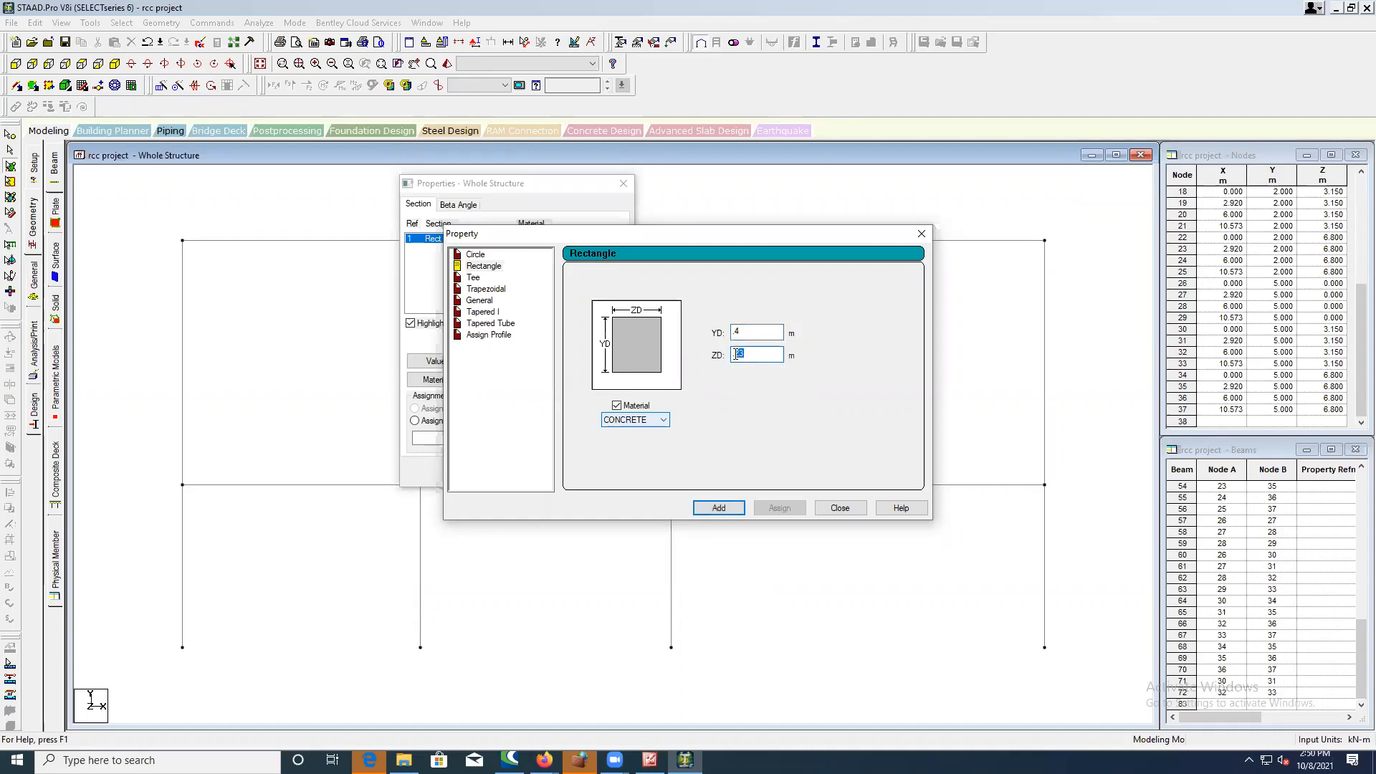
{"action": "type", "text": "3"}
{"action": "left_click", "coordinate": [718, 509]}
{"action": "left_click", "coordinate": [837, 510]}
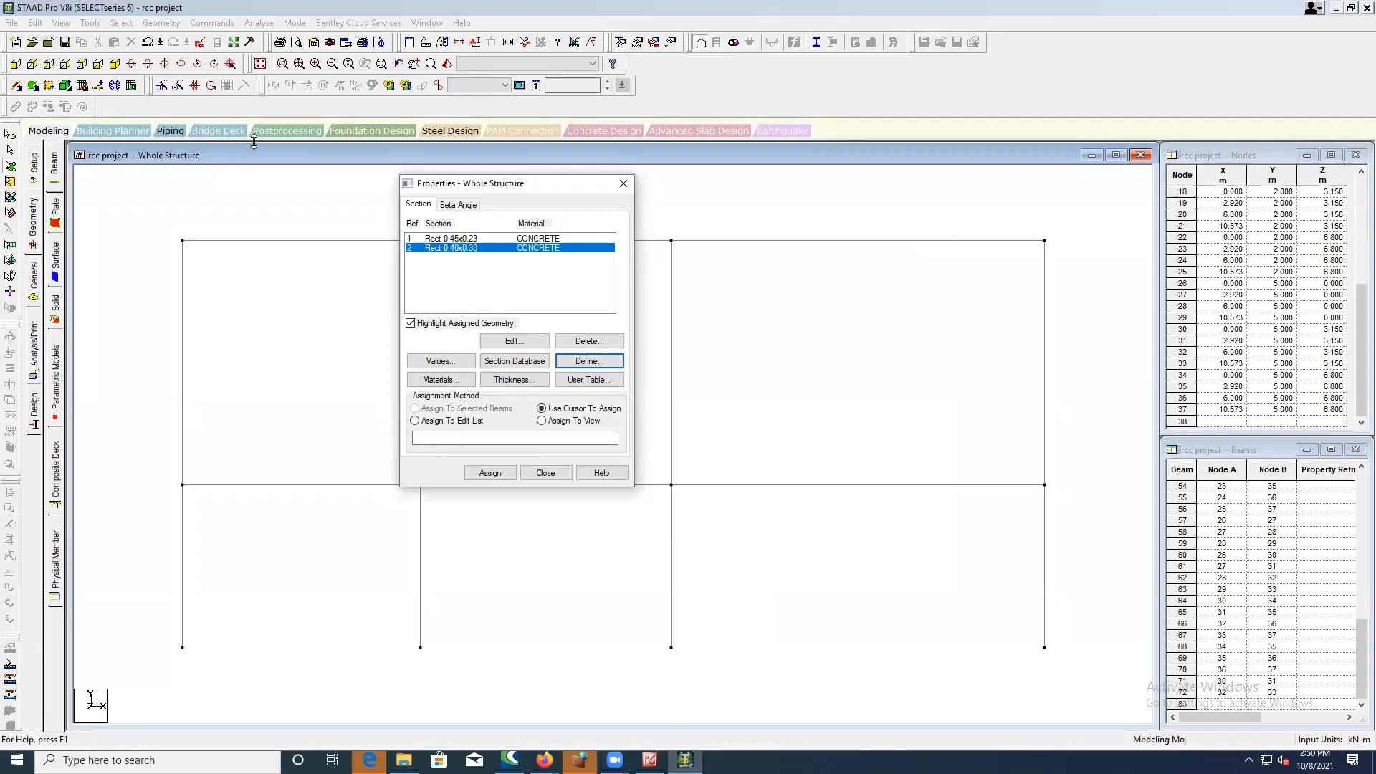
- Save the rcc project with its modified structure
{"action": "key", "text": "ctrl+s"}
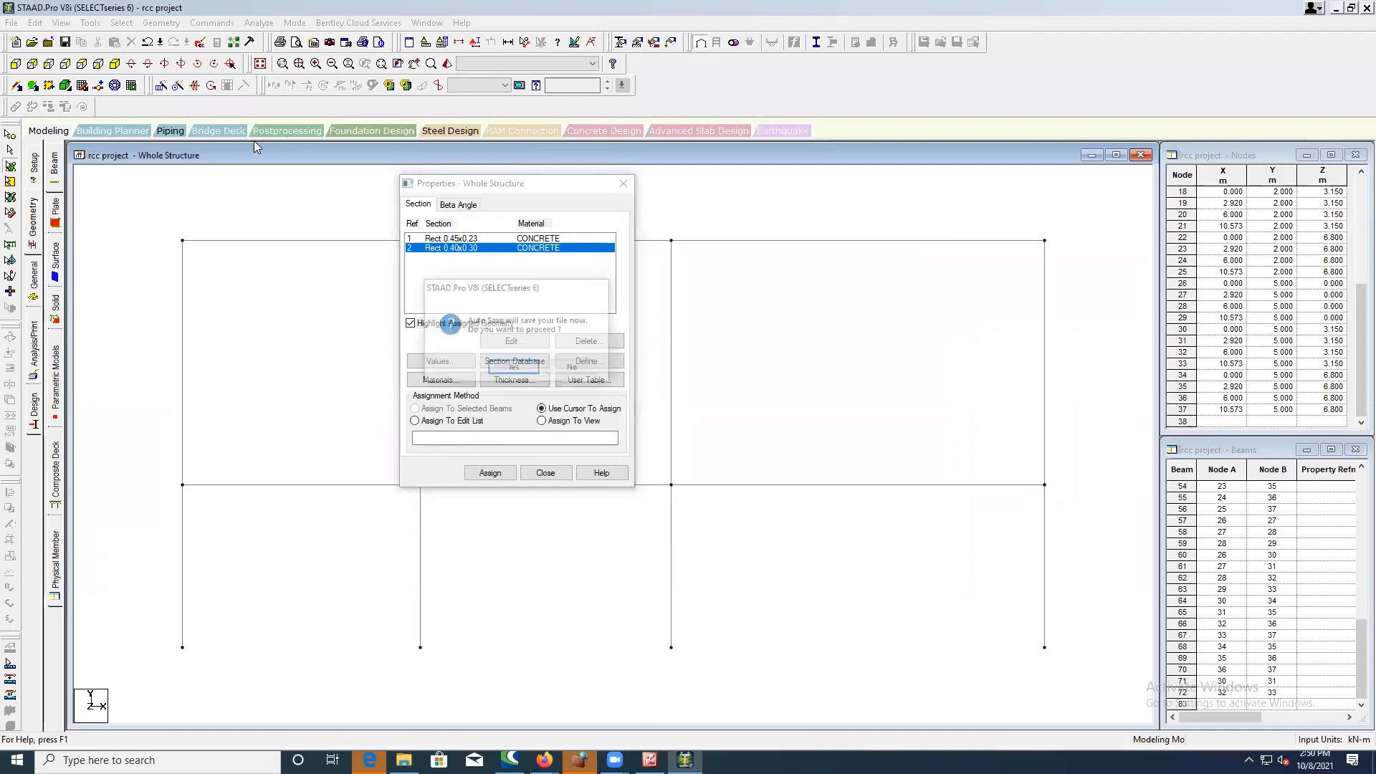
{"action": "key", "text": "Return"}
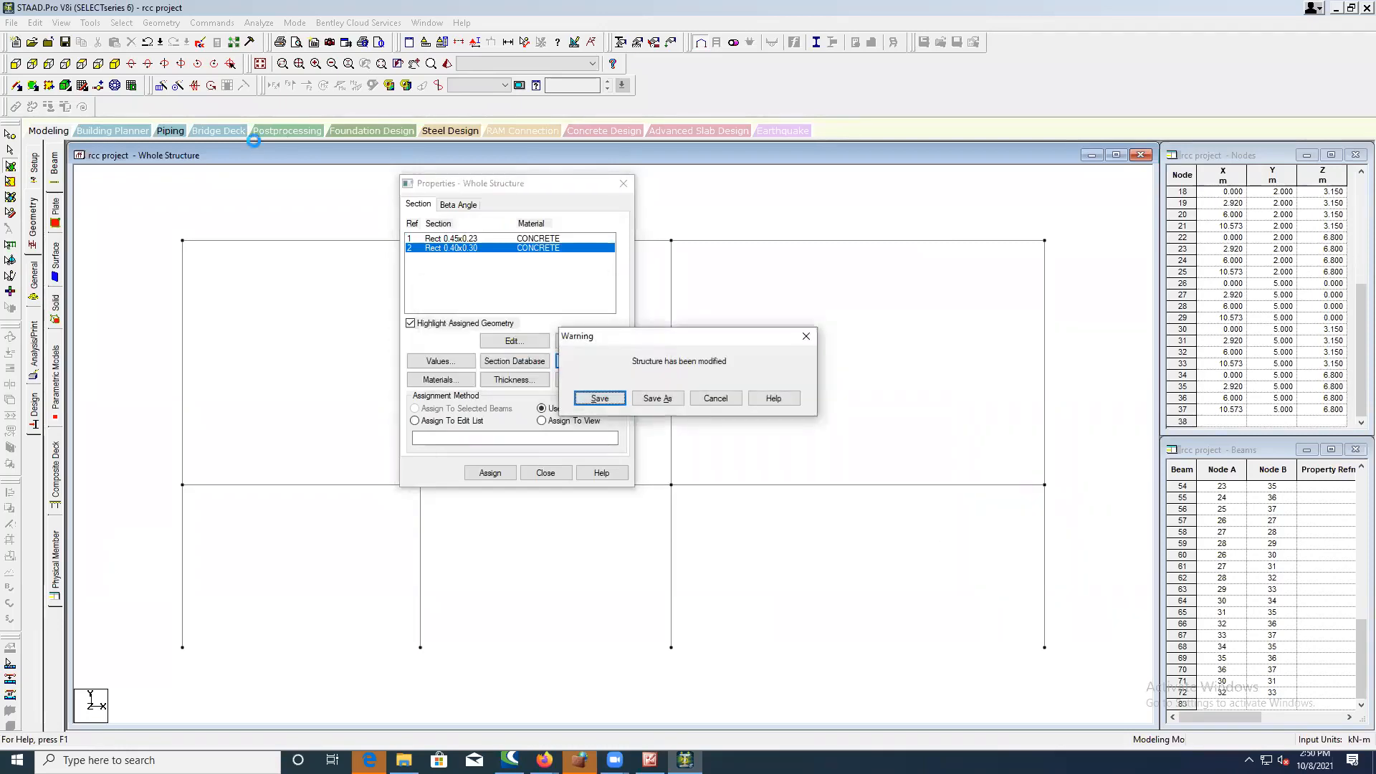
{"action": "key", "text": "Return"}
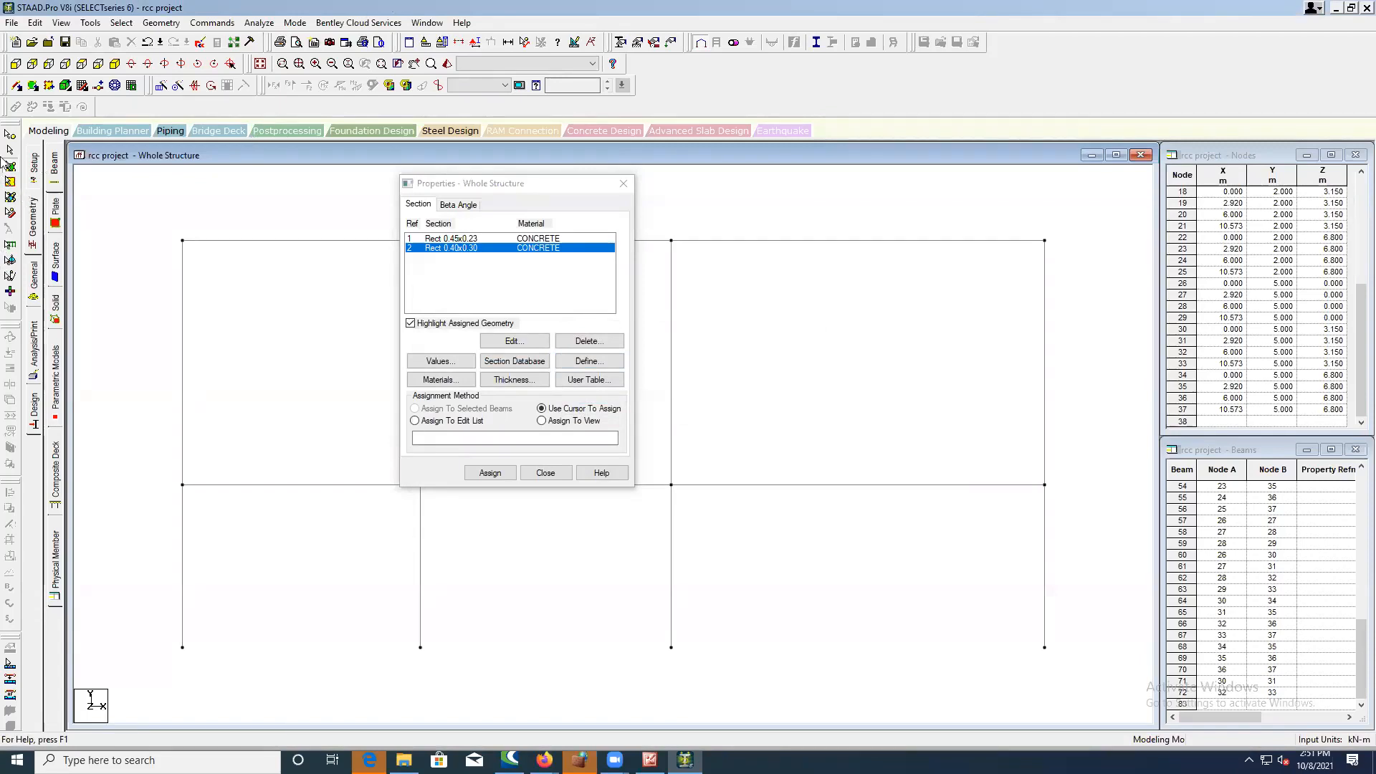
- Add a concrete surface thickness property of 0.15 m and close the thickness definition
{"action": "left_click", "coordinate": [493, 383]}
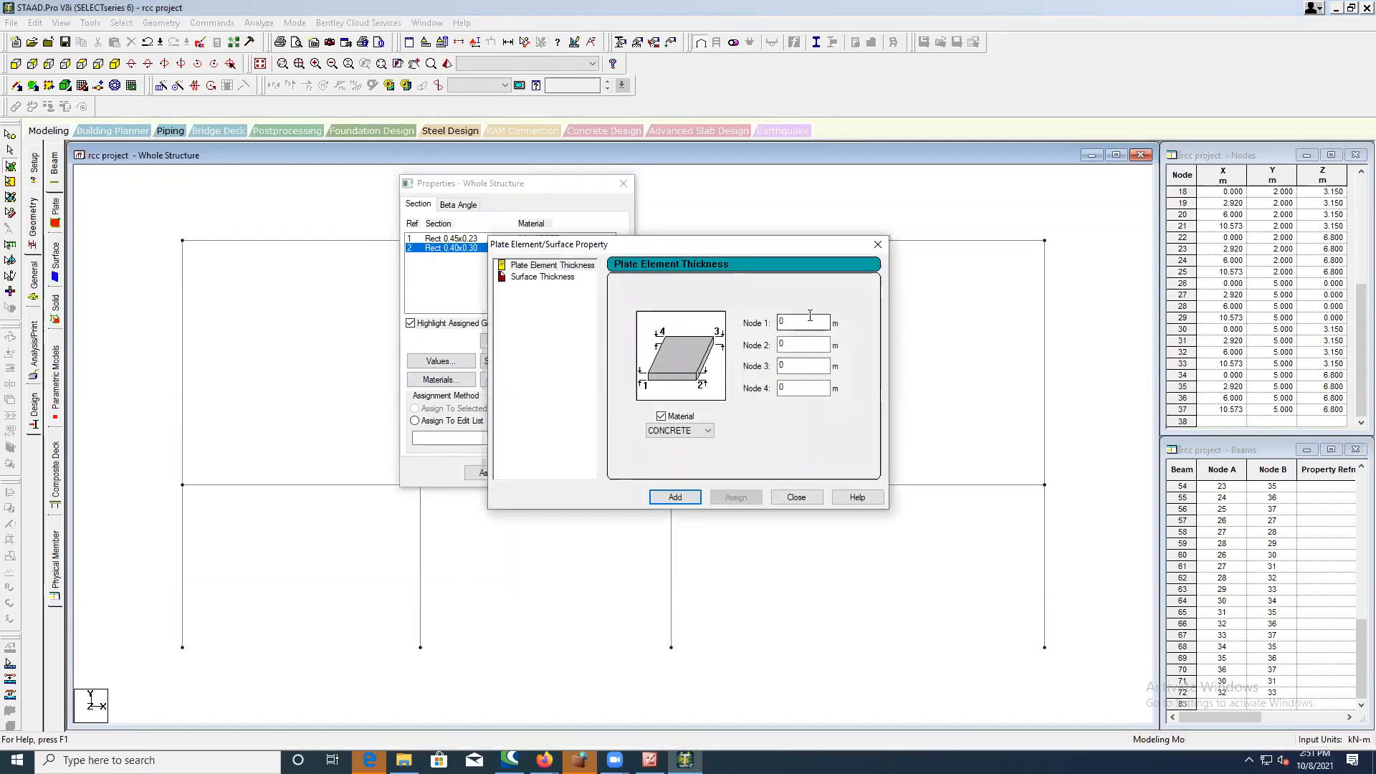
{"action": "left_click", "coordinate": [569, 280]}
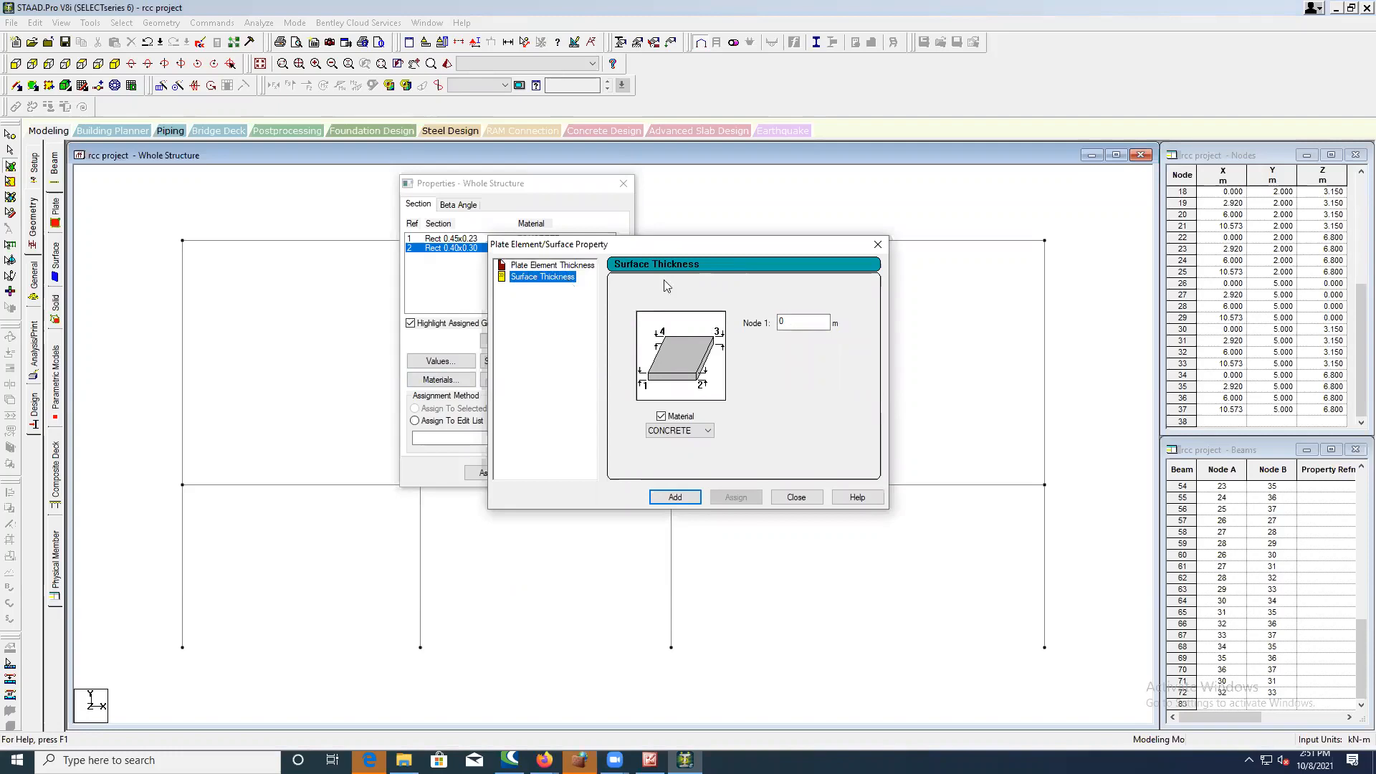
{"action": "left_click", "coordinate": [804, 322]}
{"action": "type", "text": ".15"}
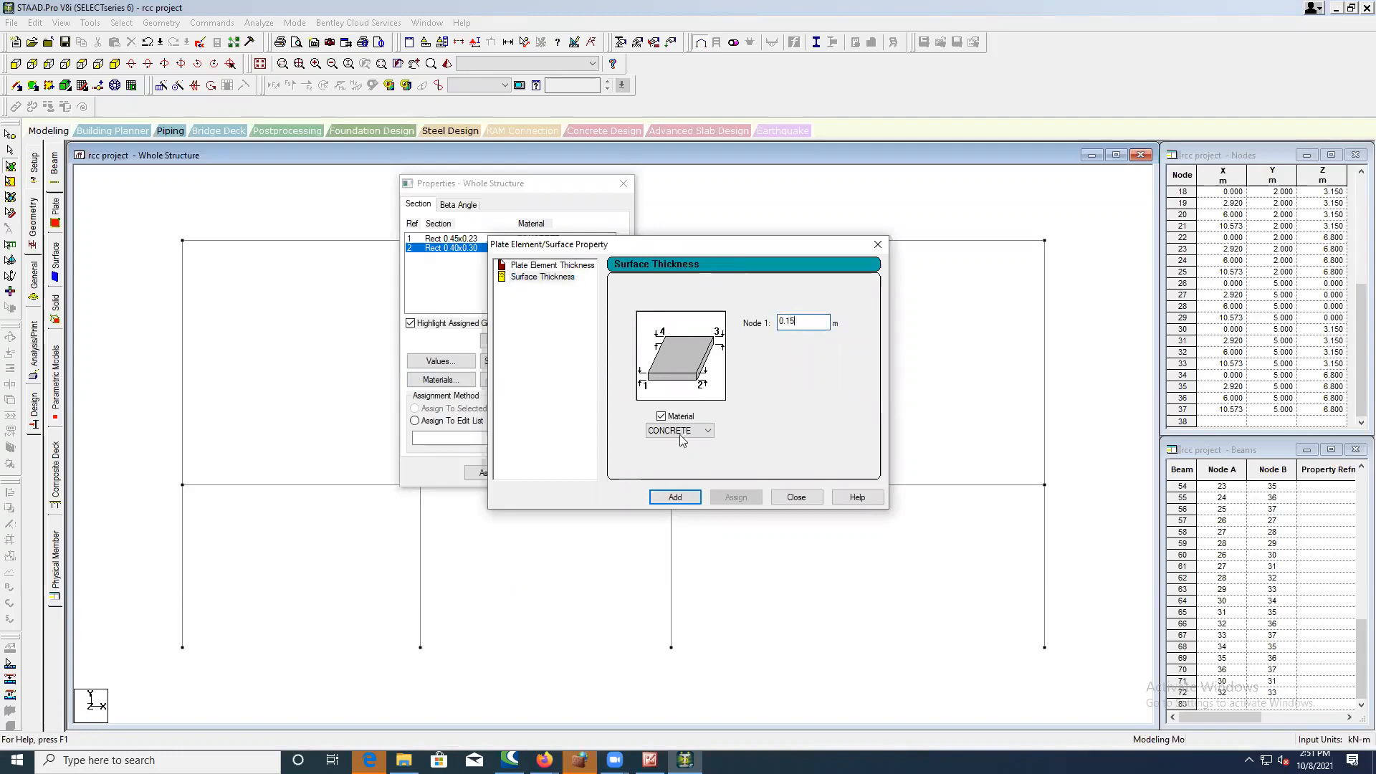
{"action": "left_click", "coordinate": [676, 497]}
{"action": "left_click", "coordinate": [795, 498]}
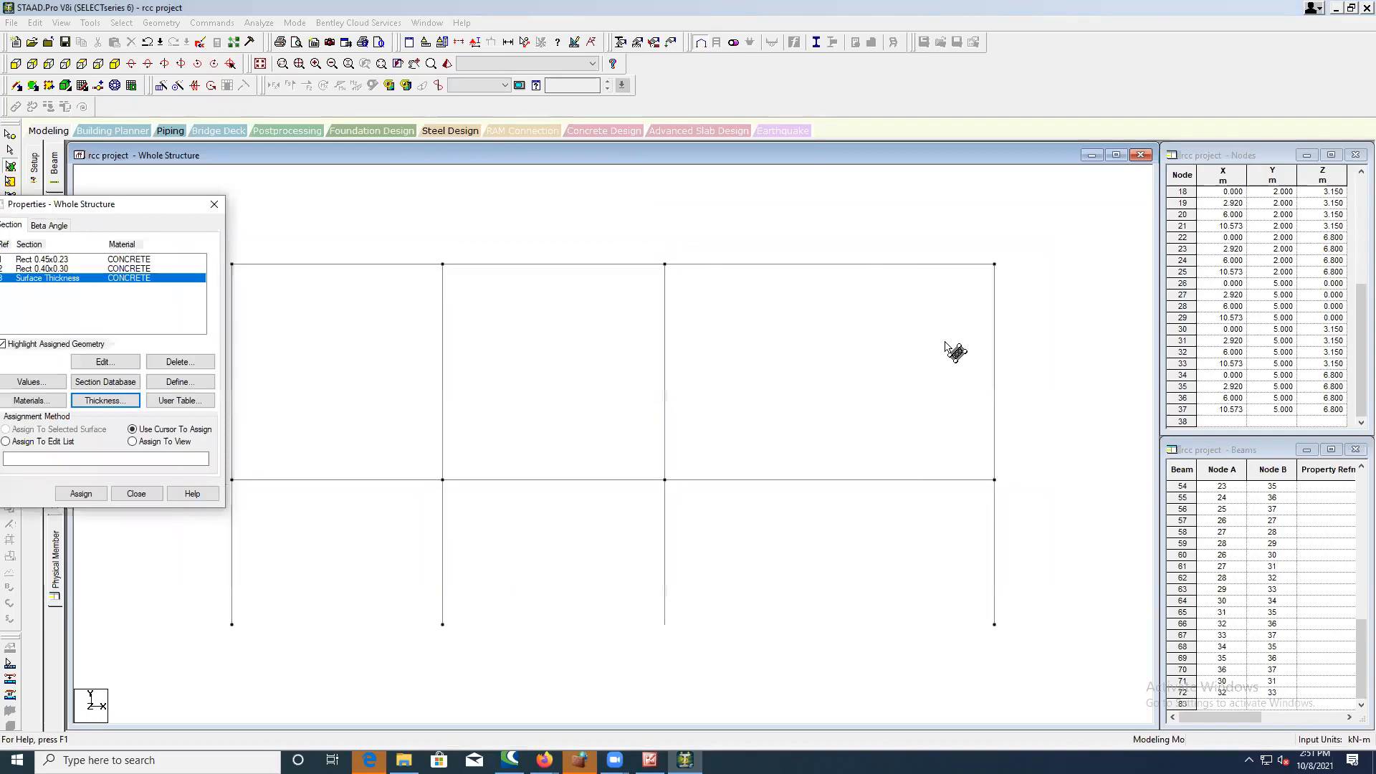
- Choose the Rect 0.45x0.23 section in the properties list and show the whole frame in isometric view
{"action": "left_click", "coordinate": [105, 207]}
{"action": "left_click_drag", "start_coordinate": [105, 209], "coordinate": [251, 222]}
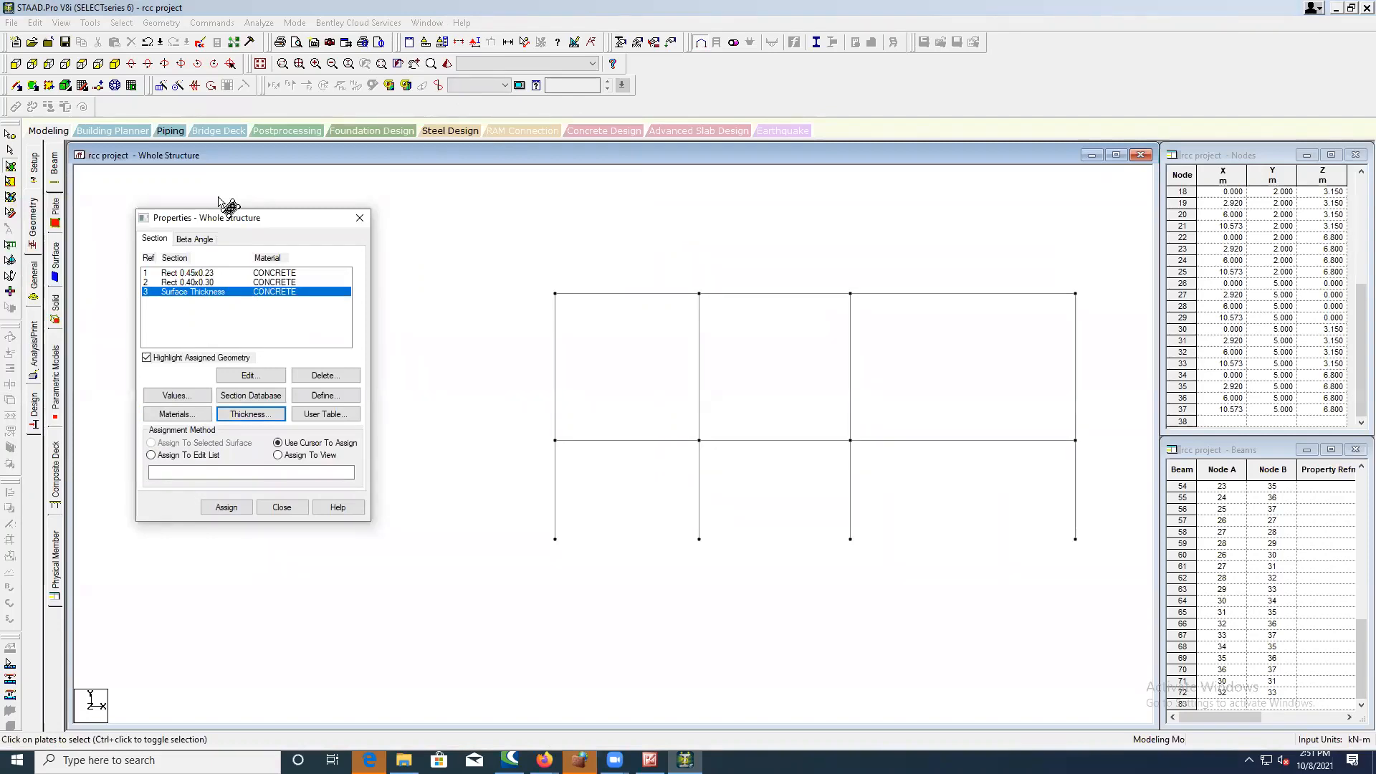
{"action": "left_click", "coordinate": [188, 274]}
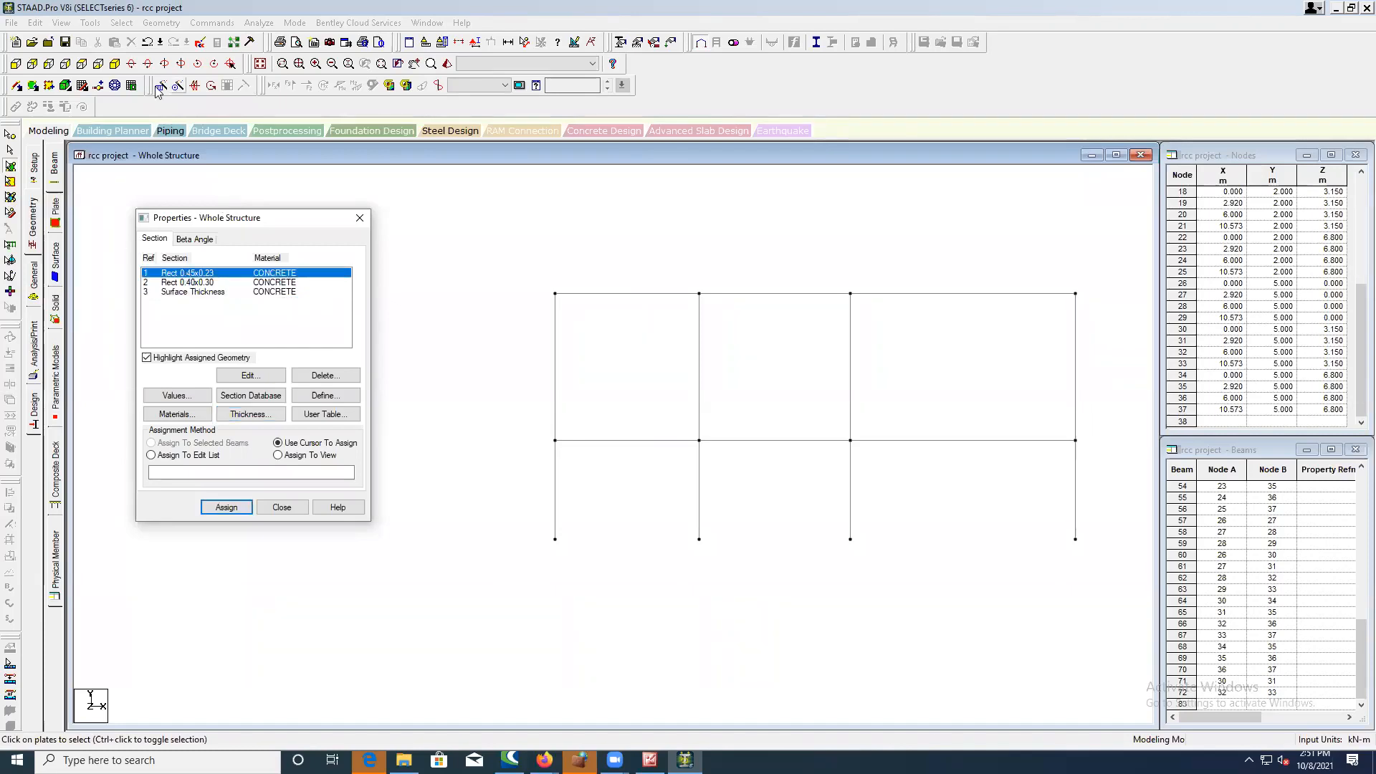
{"action": "left_click", "coordinate": [115, 64]}
{"action": "scroll", "coordinate": [806, 372], "scroll_direction": "up", "scroll_amount": 2}
{"action": "middle_click_drag", "start_coordinate": [916, 320], "coordinate": [779, 324]}
{"action": "scroll", "coordinate": [593, 337], "scroll_direction": "up", "scroll_amount": 1}
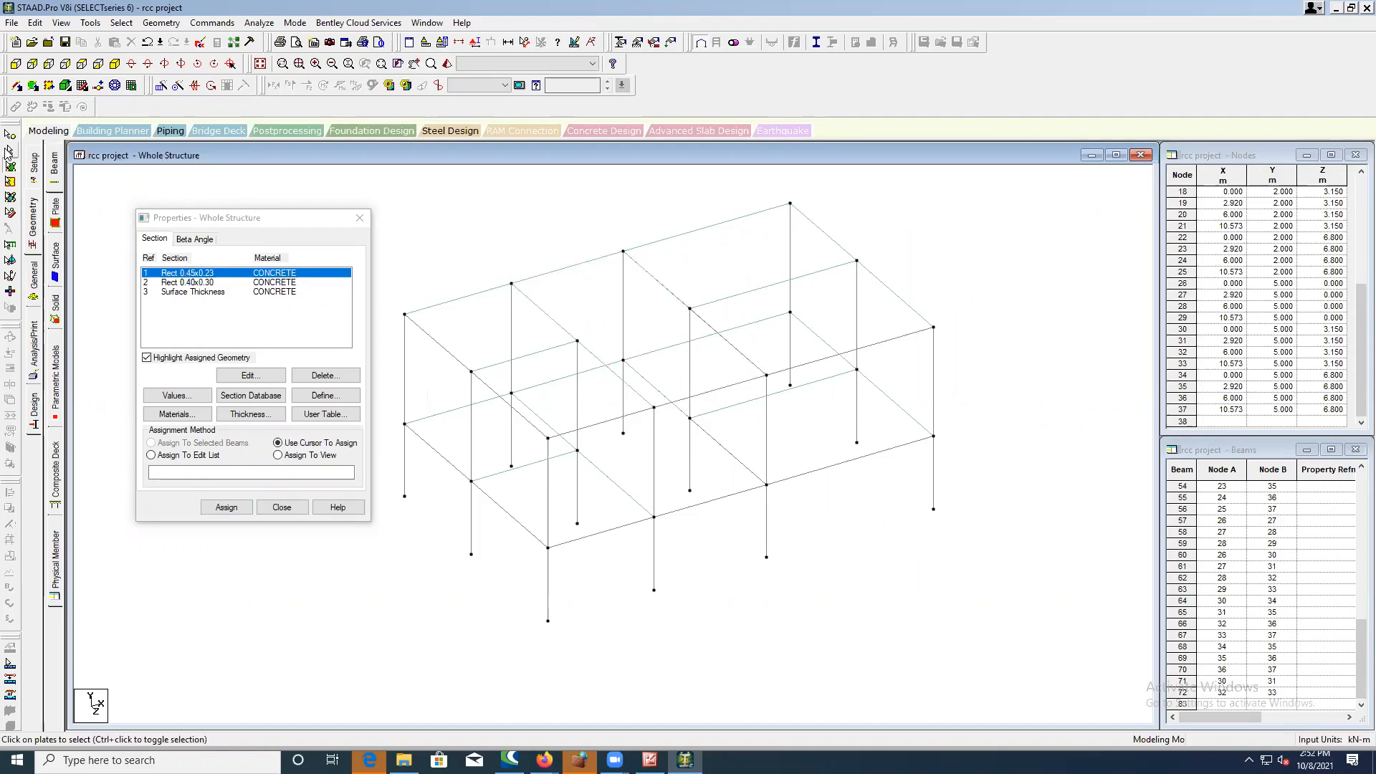
{"action": "left_click", "coordinate": [13, 165]}
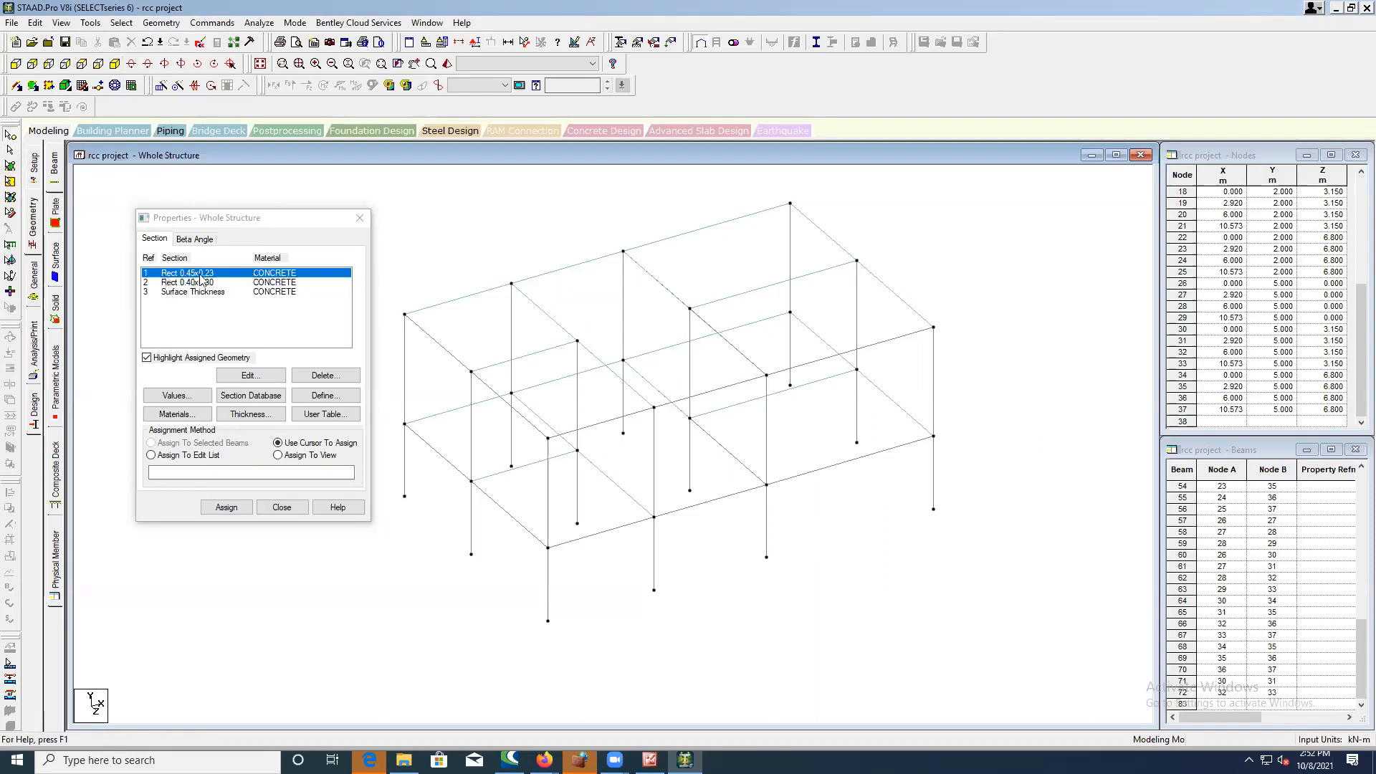
- Assign the Rect 0.45x0.23 section to all beams parallel to the X and Z axes
{"action": "left_click", "coordinate": [122, 24]}
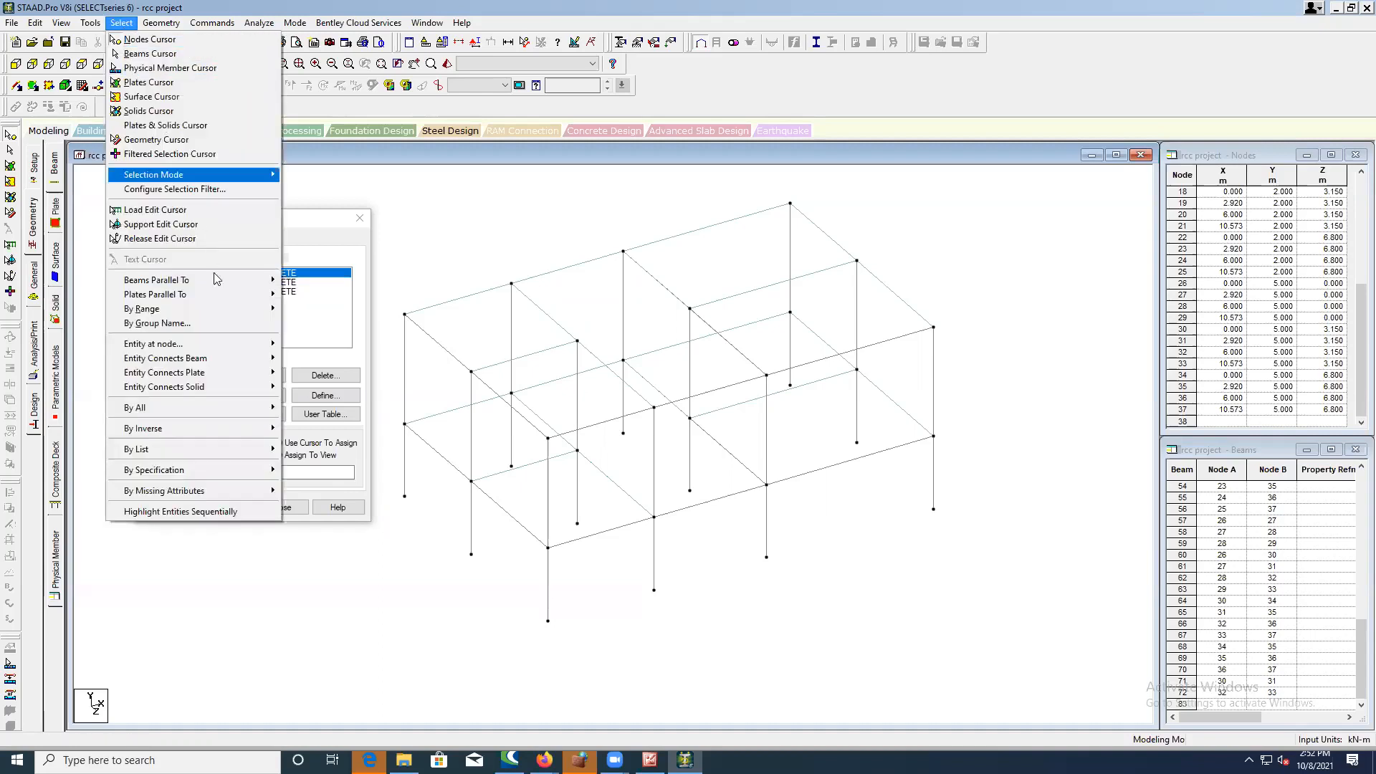
{"action": "mouse_move", "coordinate": [216, 279]}
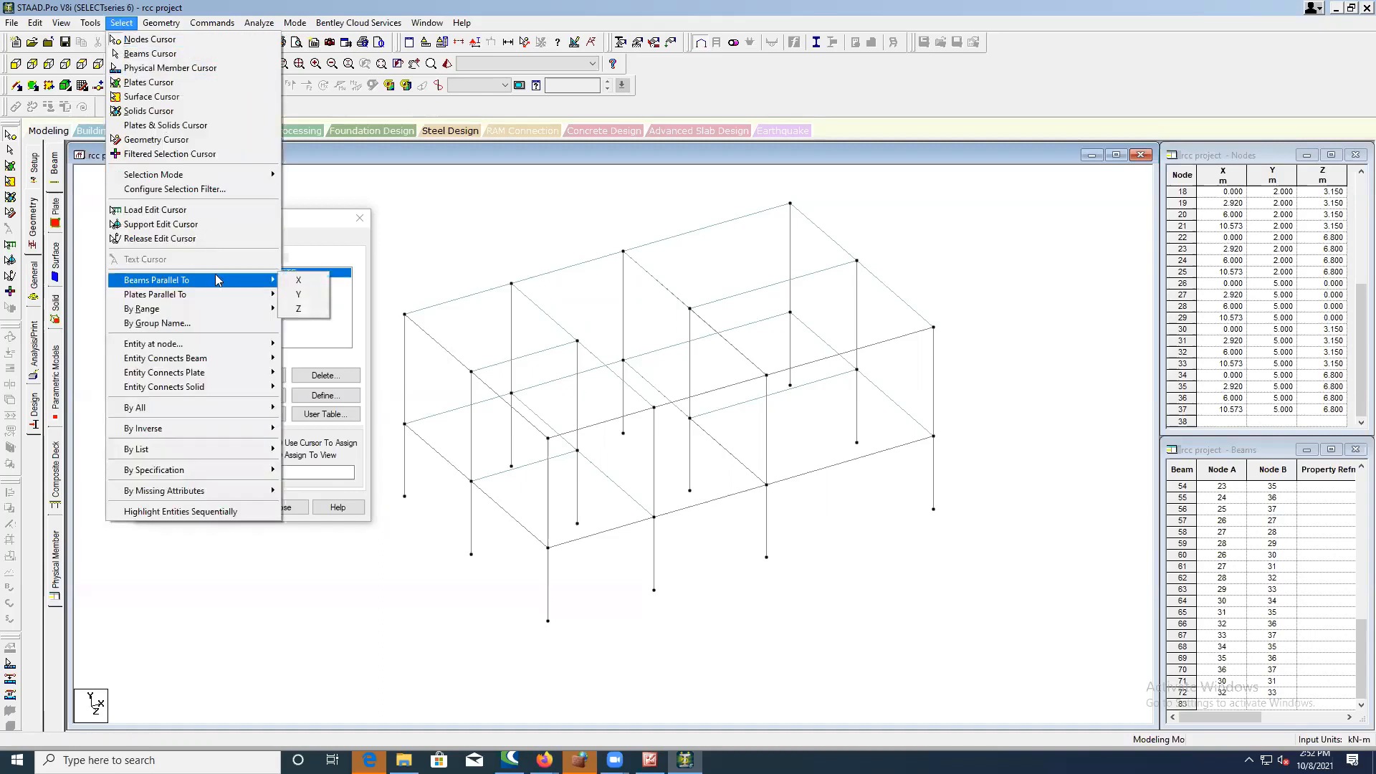
{"action": "left_click", "coordinate": [298, 279]}
{"action": "left_click", "coordinate": [123, 23]}
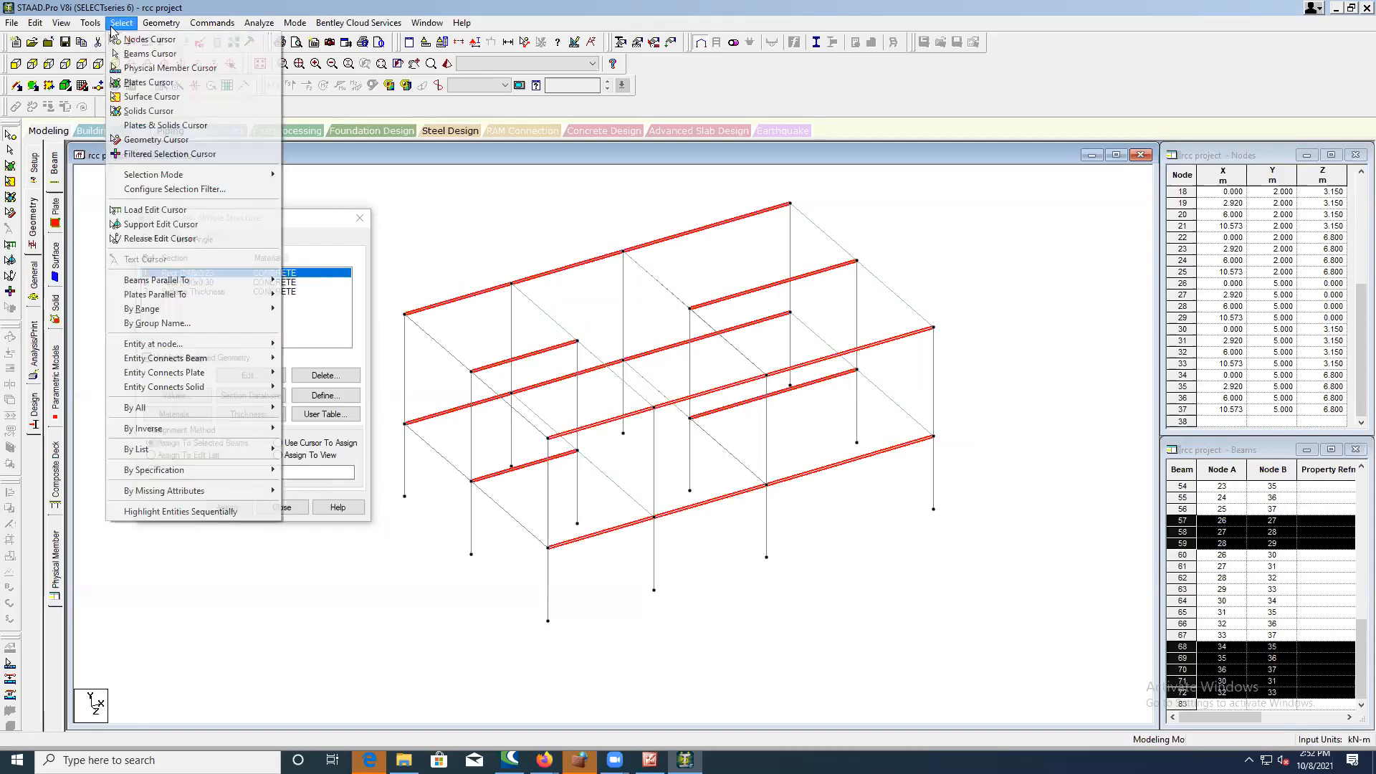
{"action": "mouse_move", "coordinate": [195, 281]}
{"action": "left_click", "coordinate": [294, 308]}
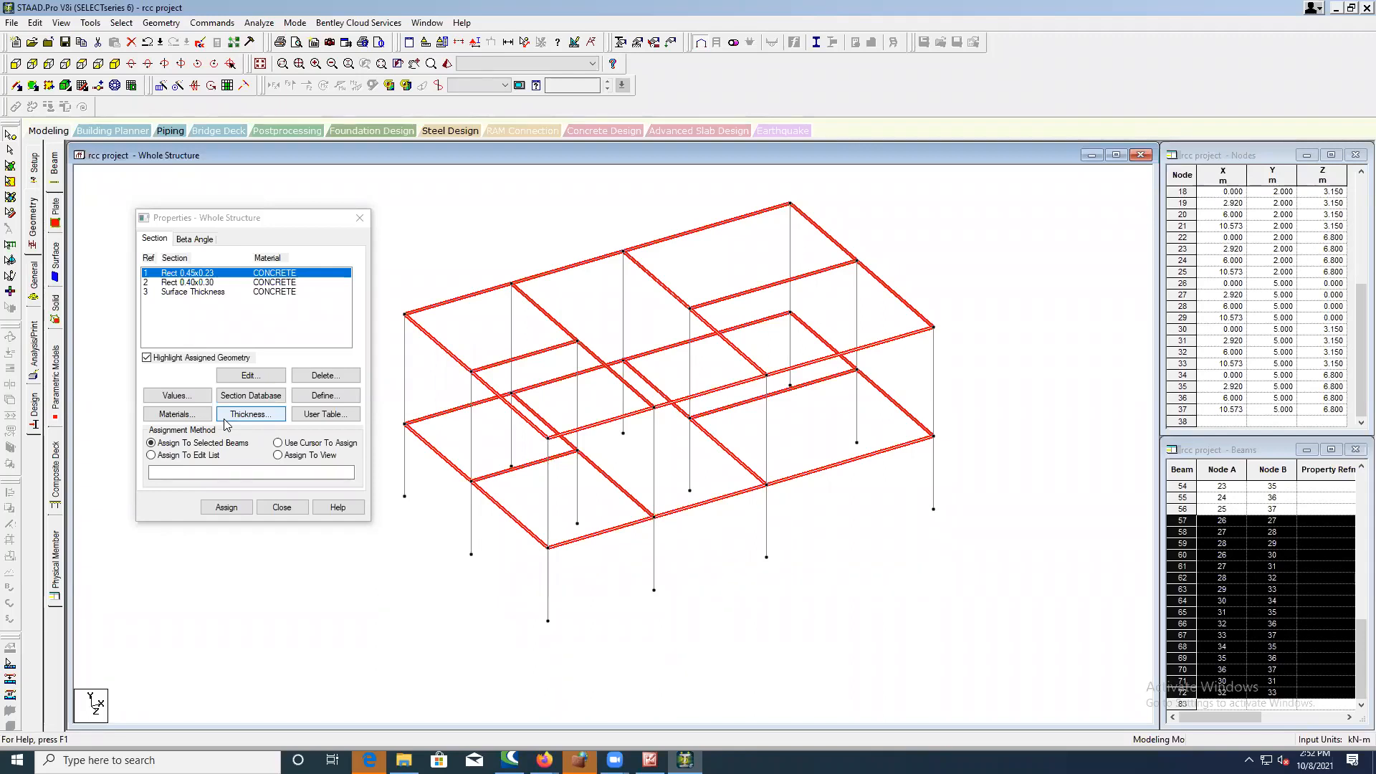
{"action": "left_click", "coordinate": [162, 475]}
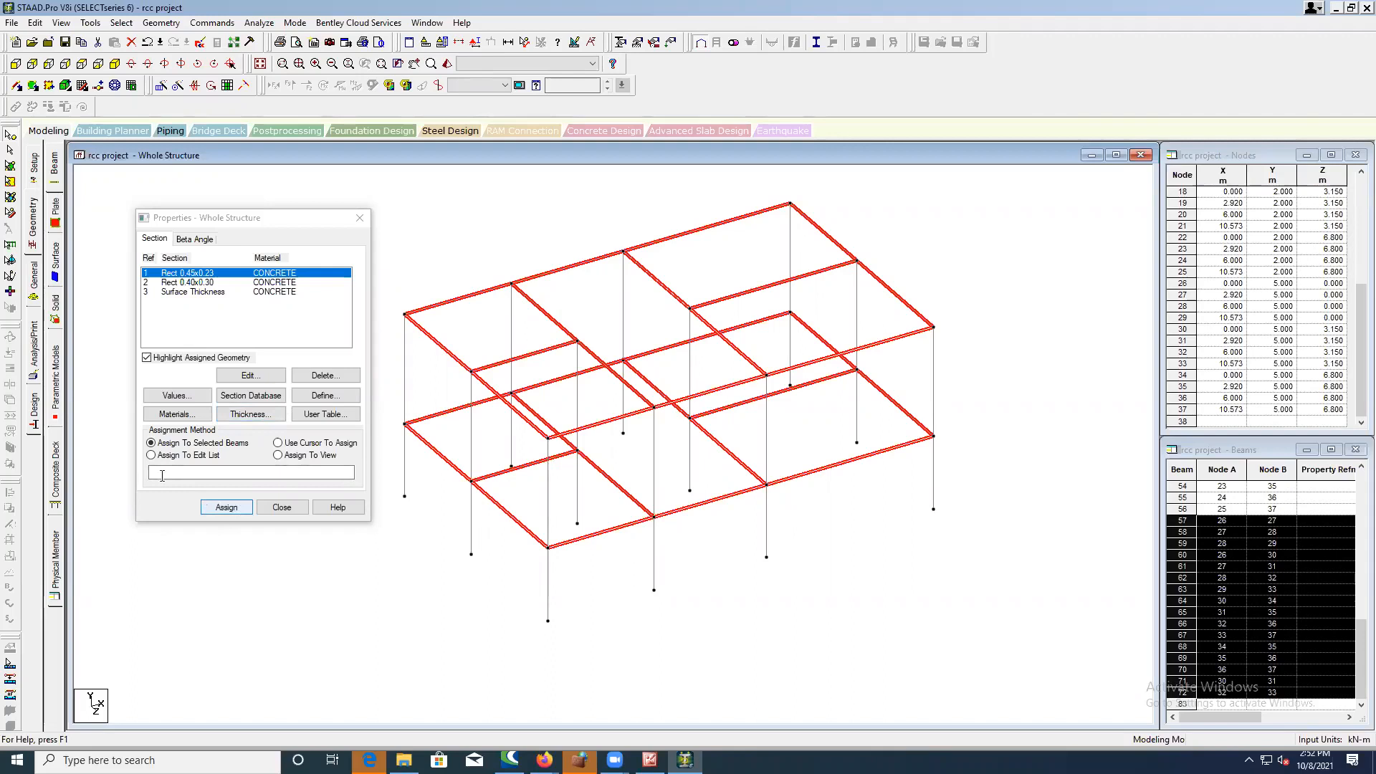
{"action": "left_click", "coordinate": [234, 509]}
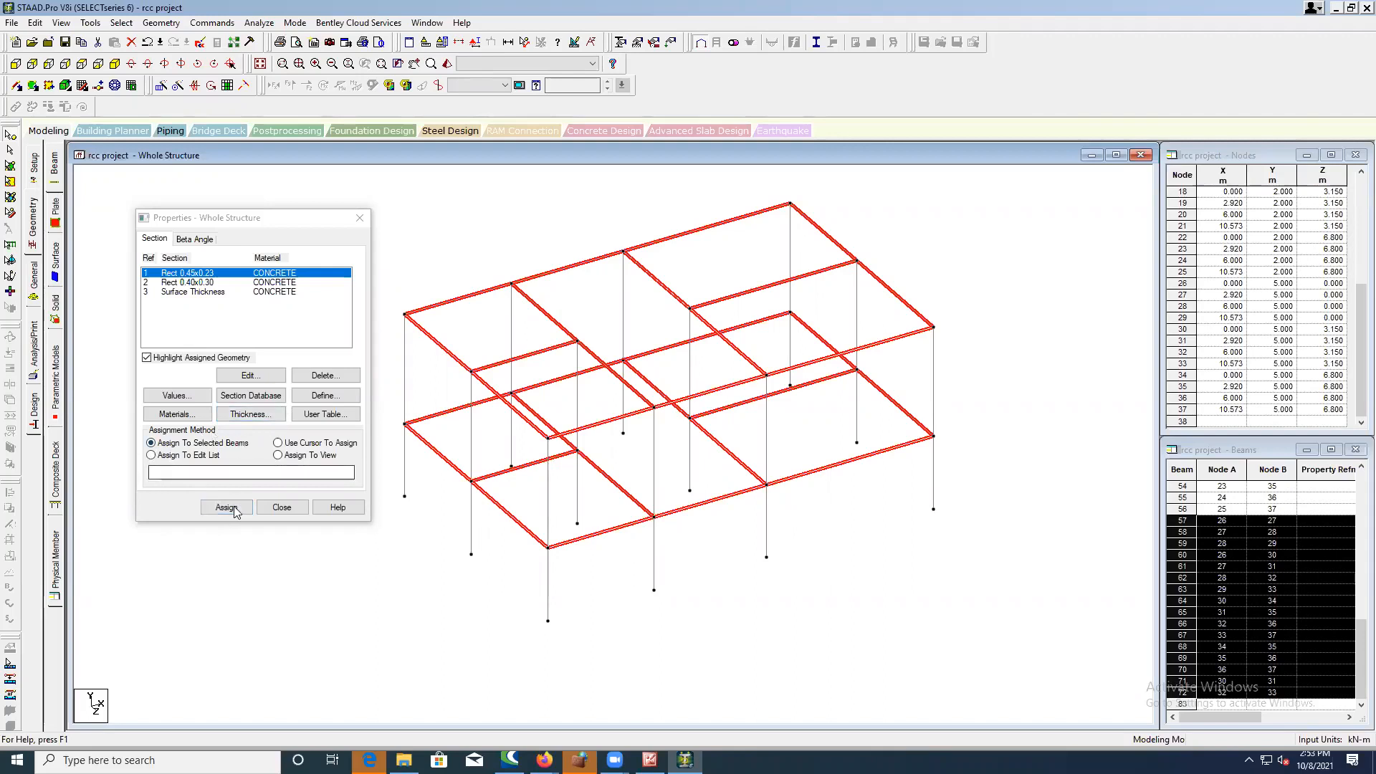
{"action": "left_click", "coordinate": [290, 403]}
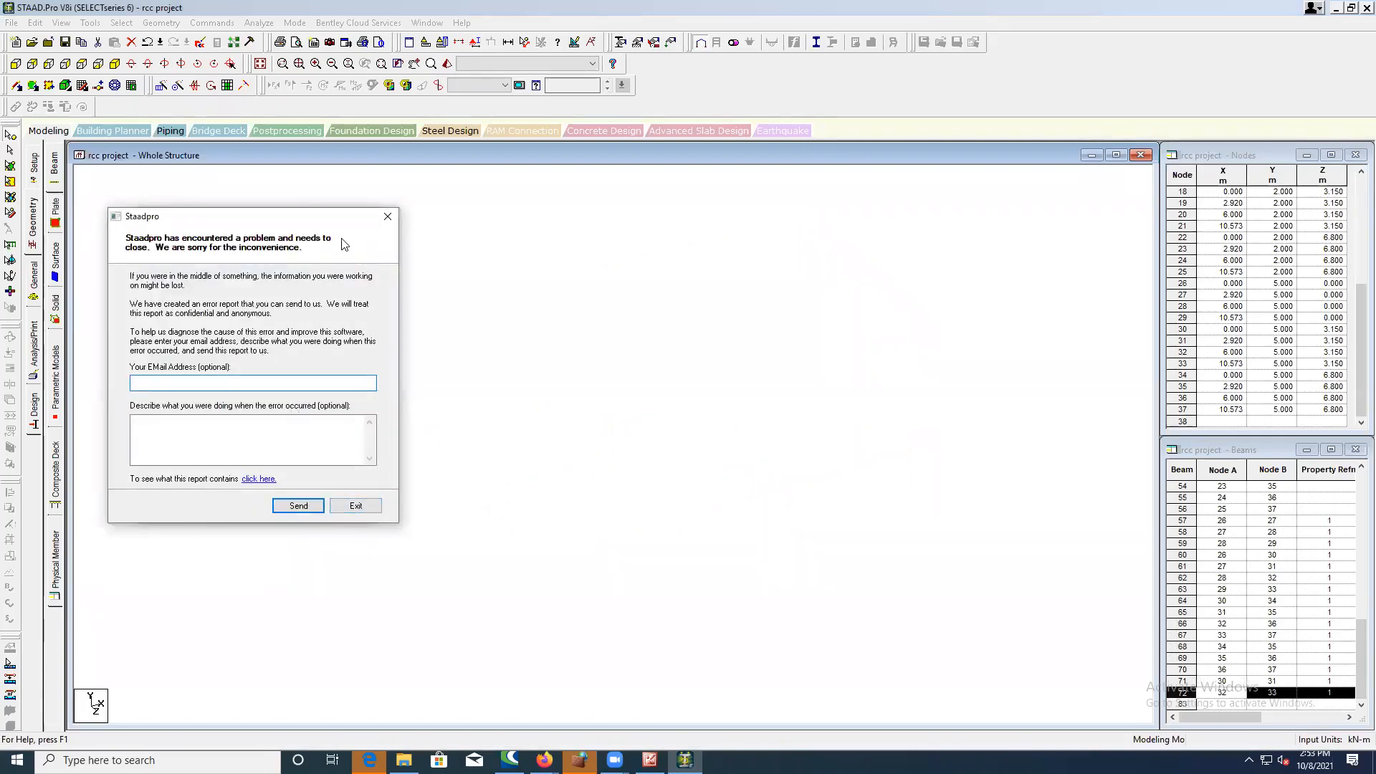
- Send the crash report and launch STAAD.Pro again
{"action": "left_click", "coordinate": [303, 505]}
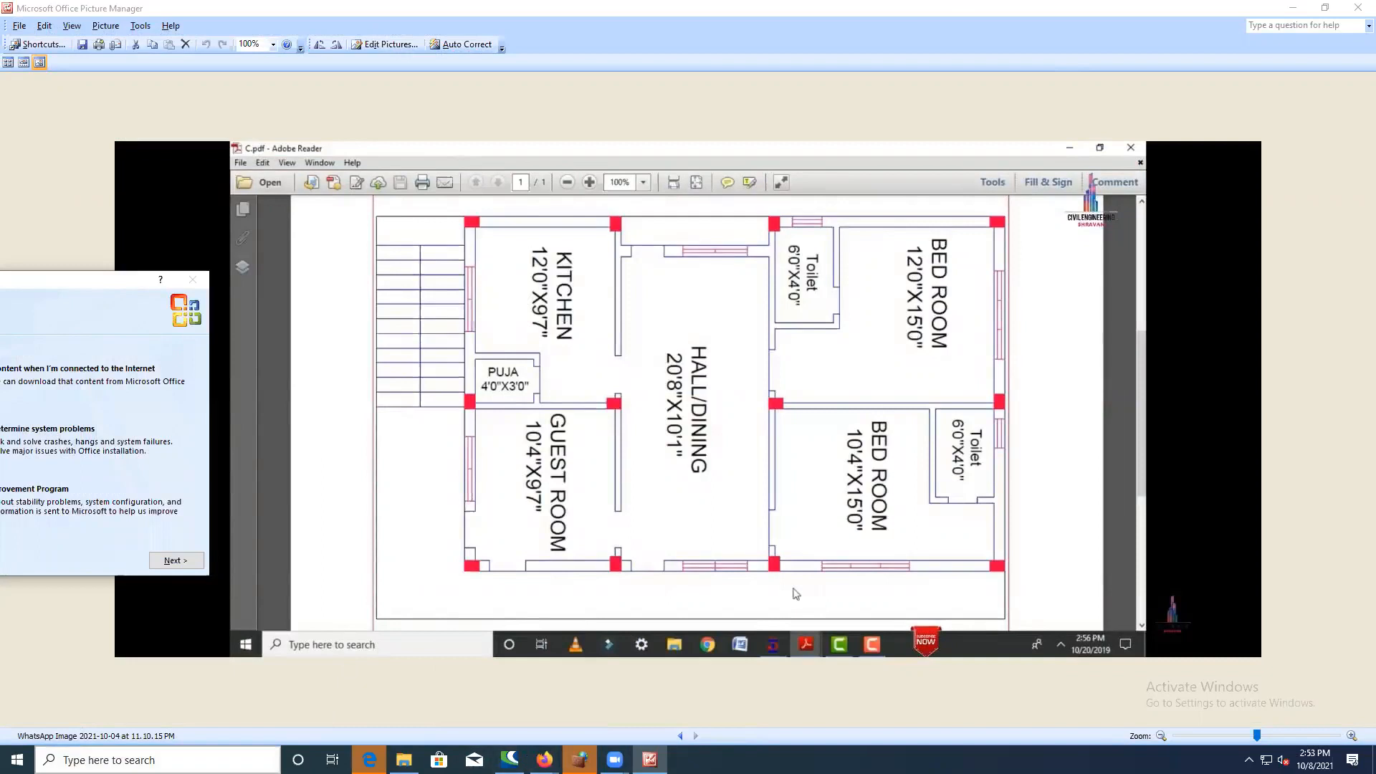
{"action": "left_click", "coordinate": [124, 760]}
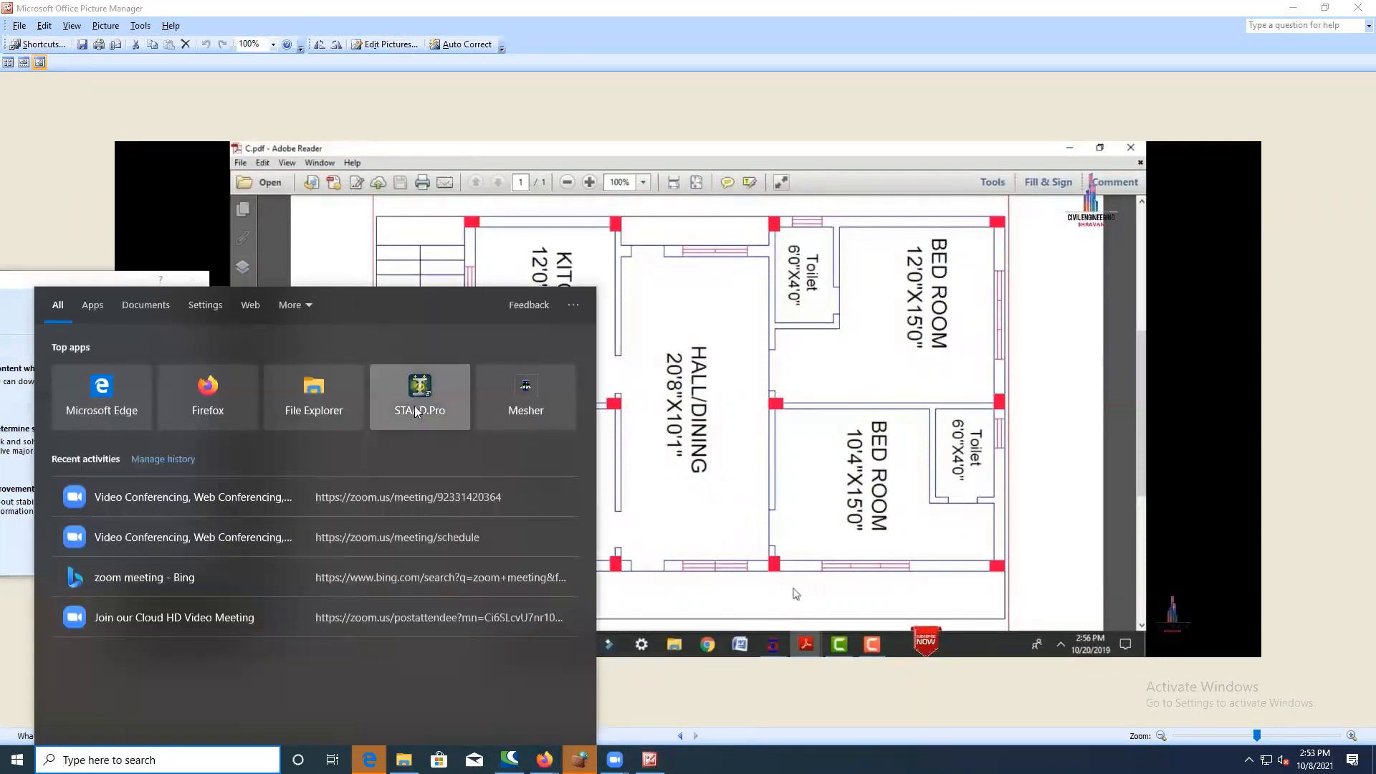
{"action": "left_click", "coordinate": [415, 410]}
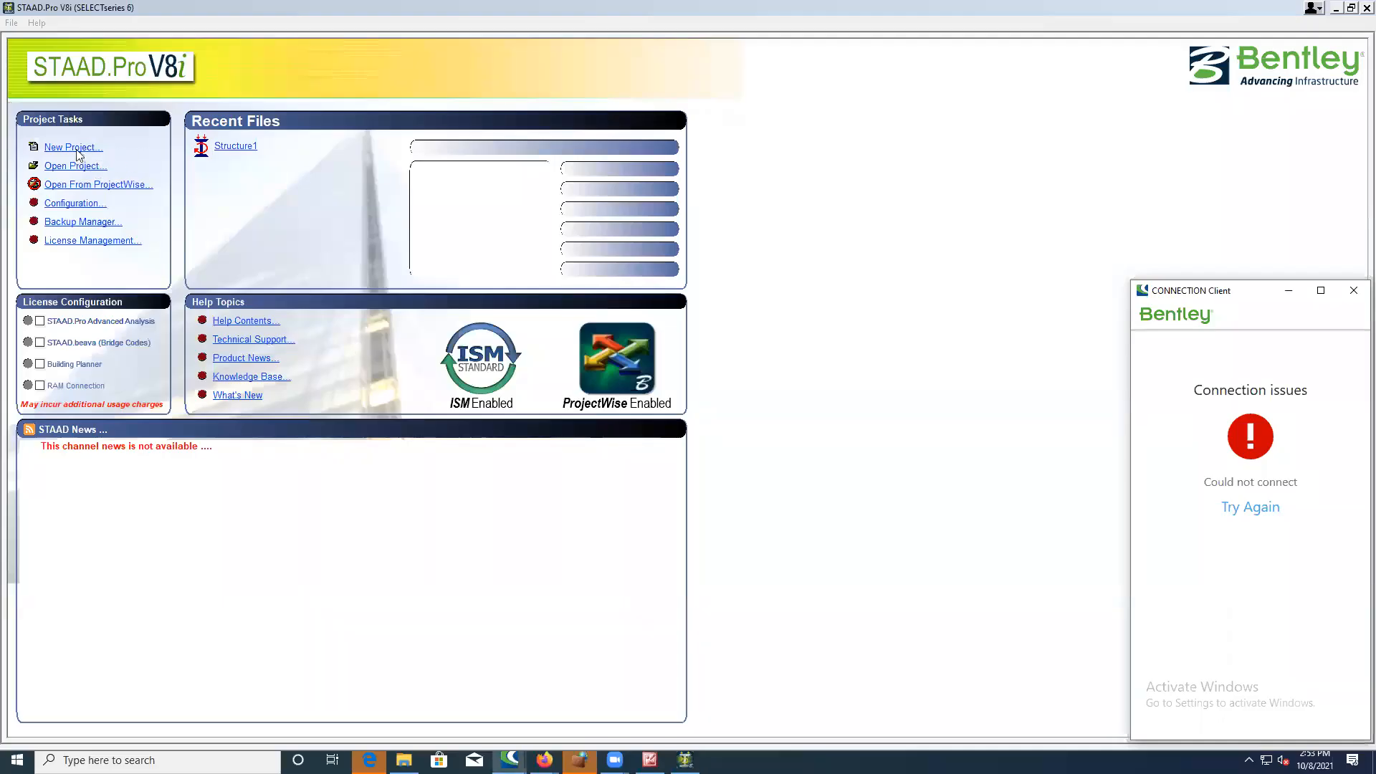
- Open the recent file Structure1 and dismiss its input units dialog
{"action": "left_click", "coordinate": [78, 150]}
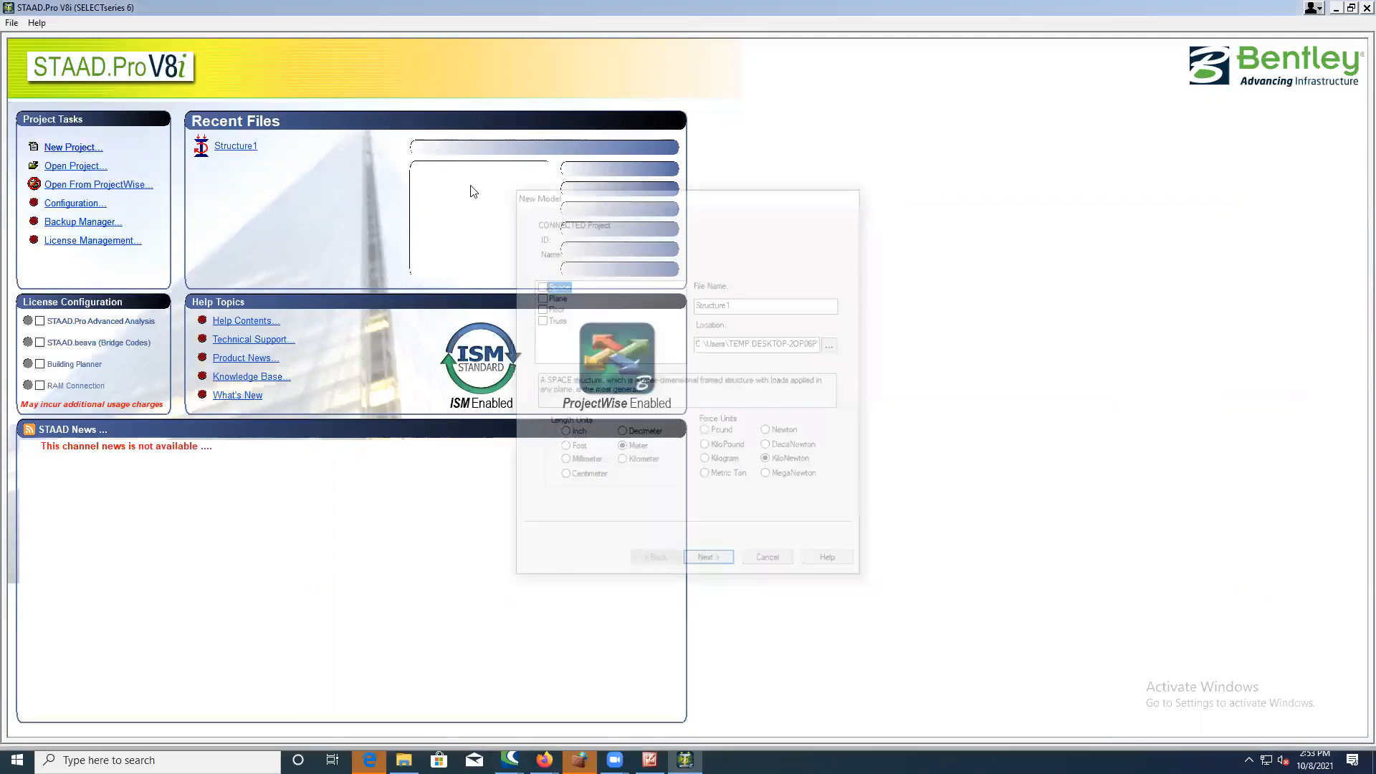
{"action": "left_click", "coordinate": [241, 152]}
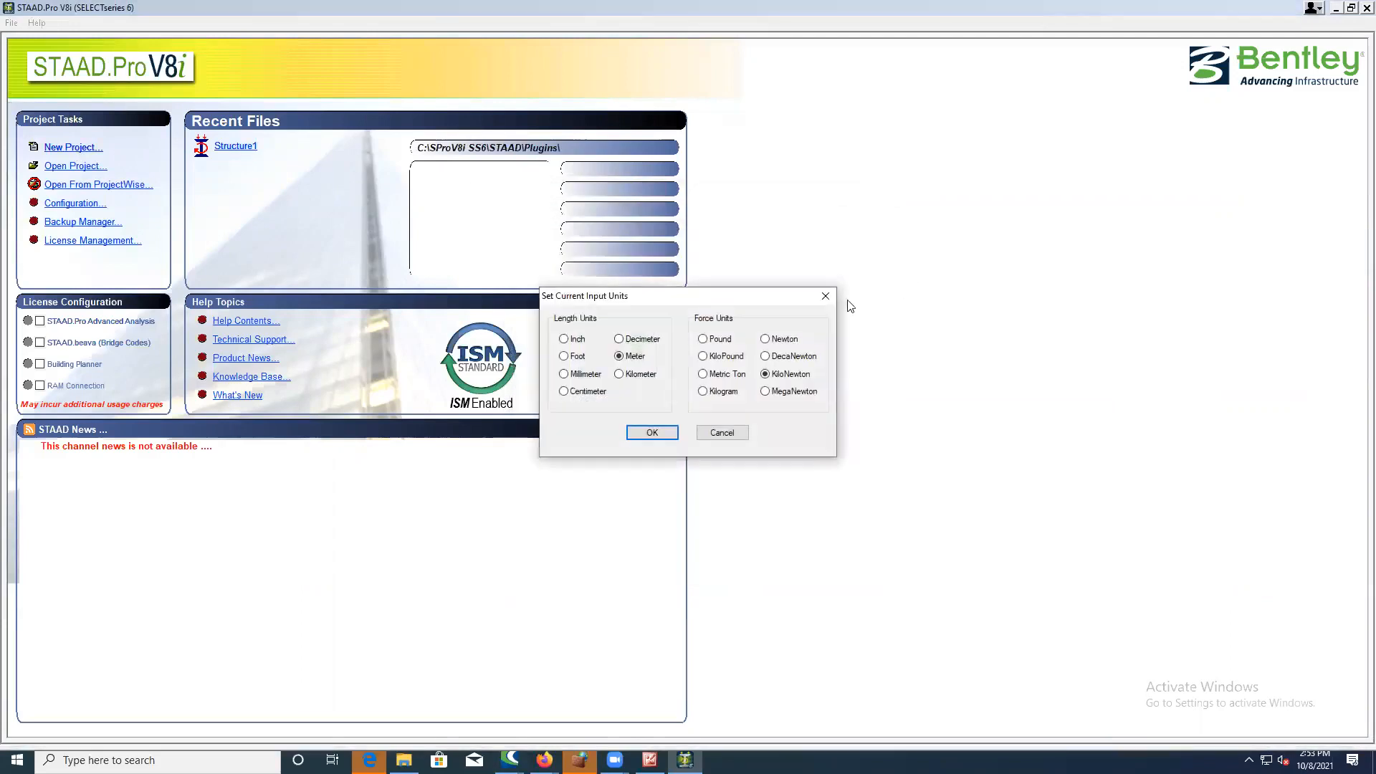
{"action": "left_click", "coordinate": [826, 296]}
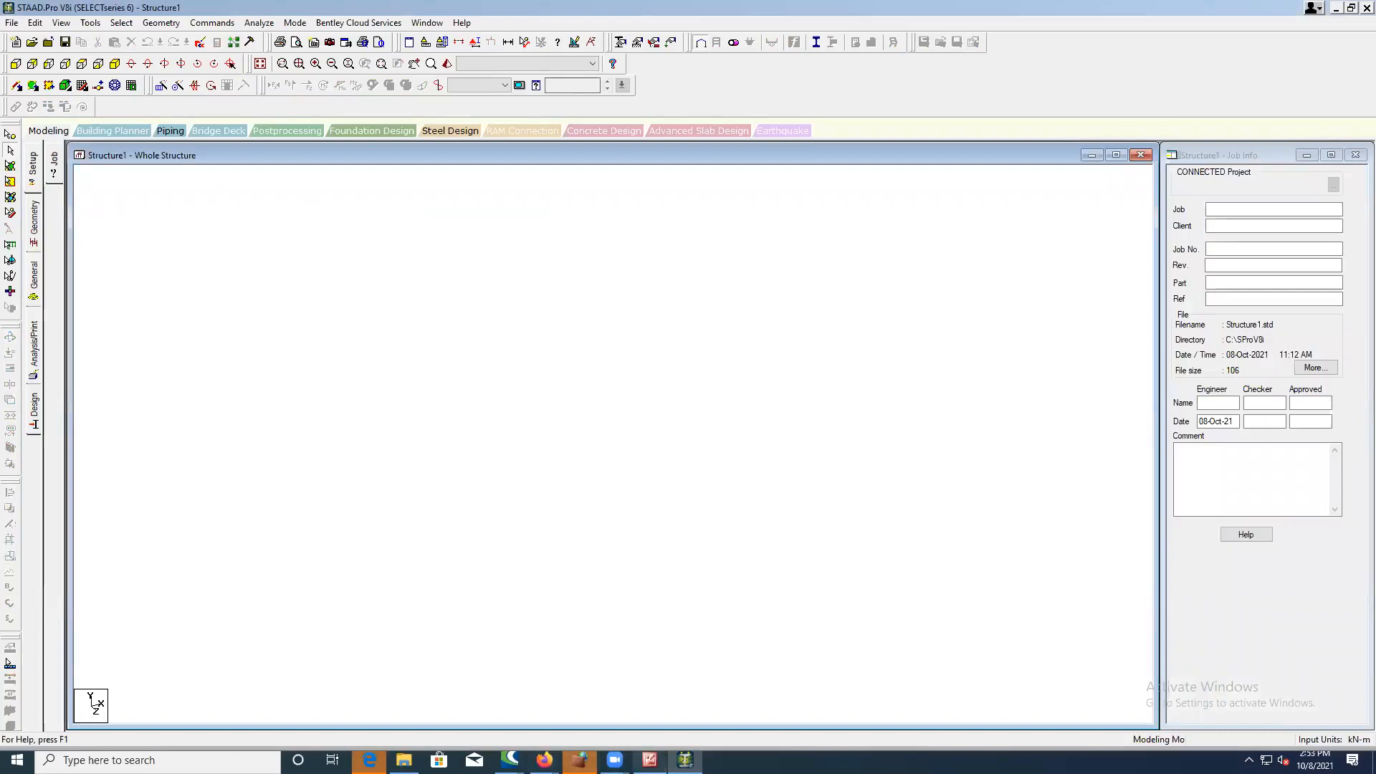
- Go to File Explorer and reopen the rcc project model in STAAD.Pro
{"action": "left_click", "coordinate": [685, 759]}
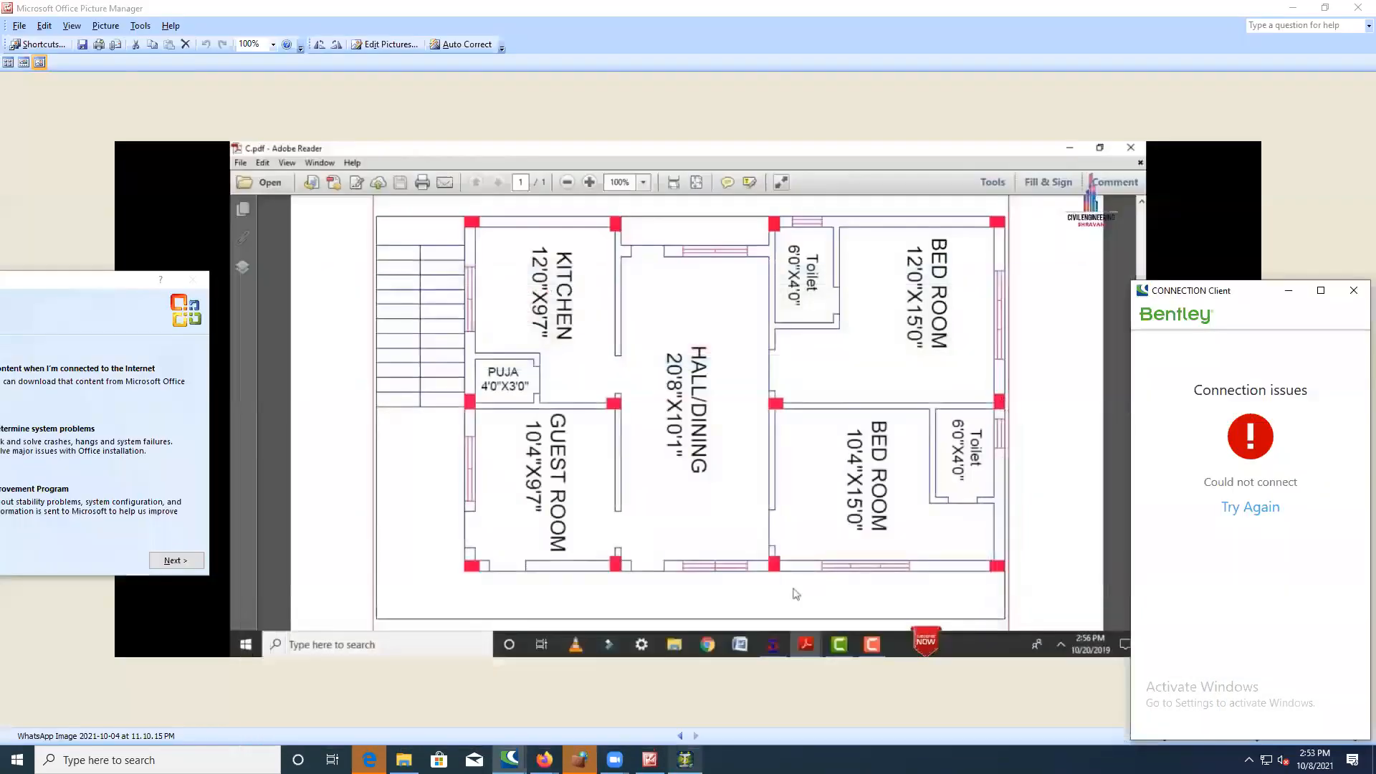
{"action": "left_click", "coordinate": [685, 759]}
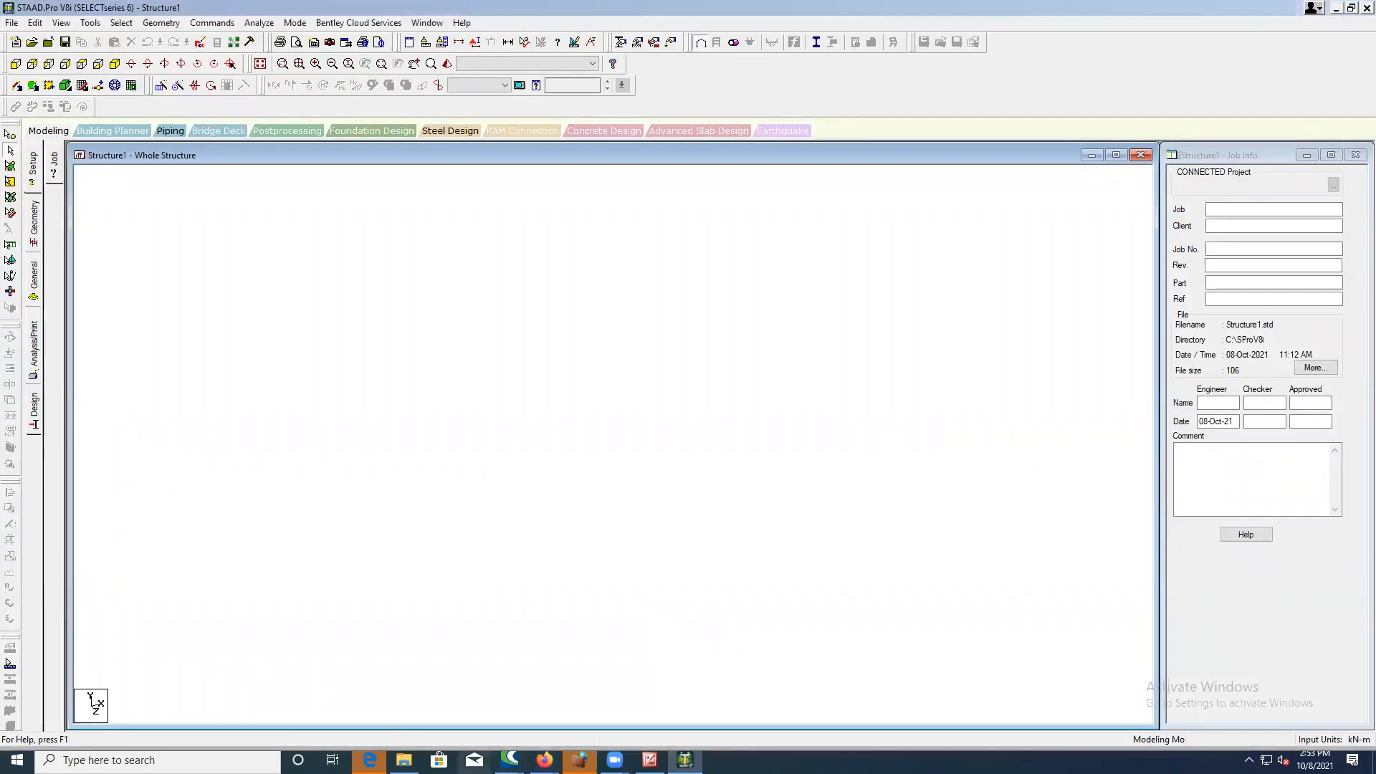
{"action": "left_click", "coordinate": [404, 759]}
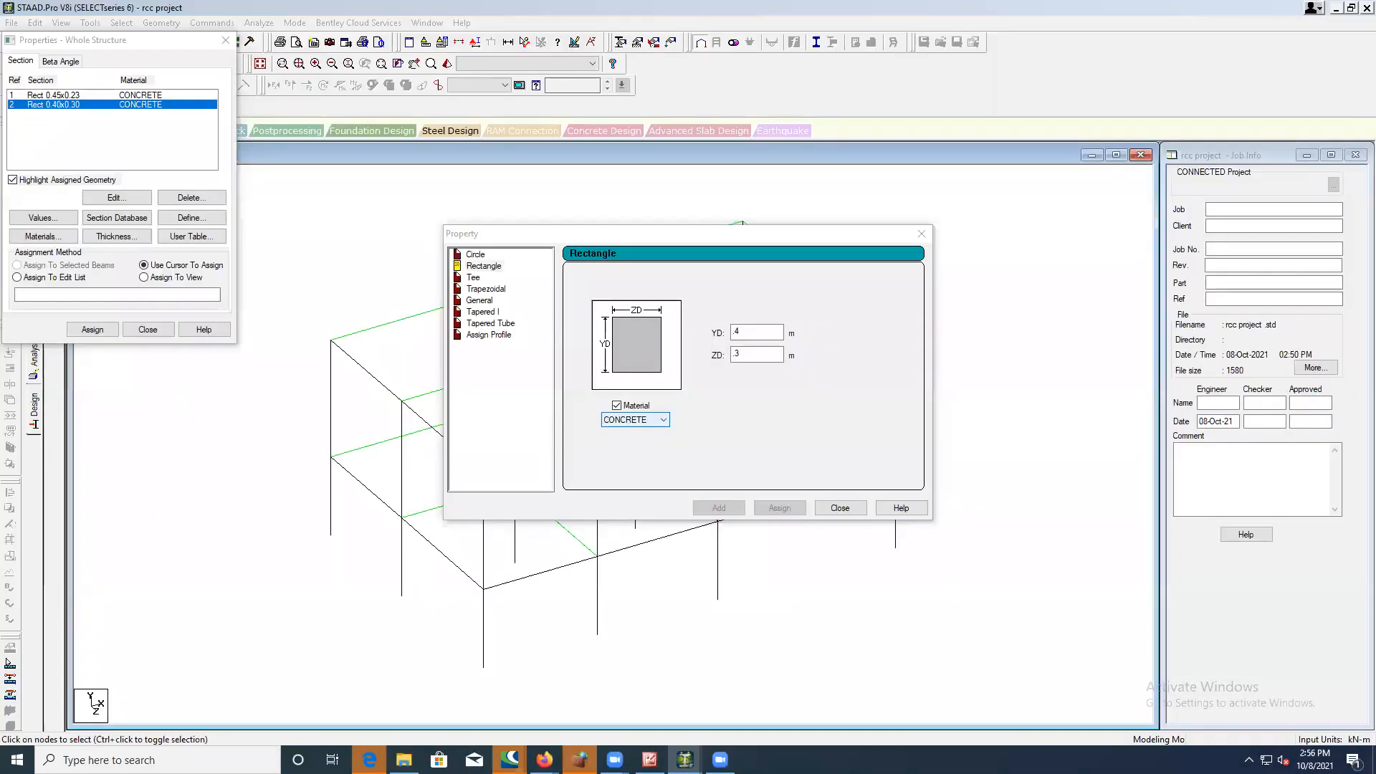
{"action": "left_click", "coordinate": [744, 441]}
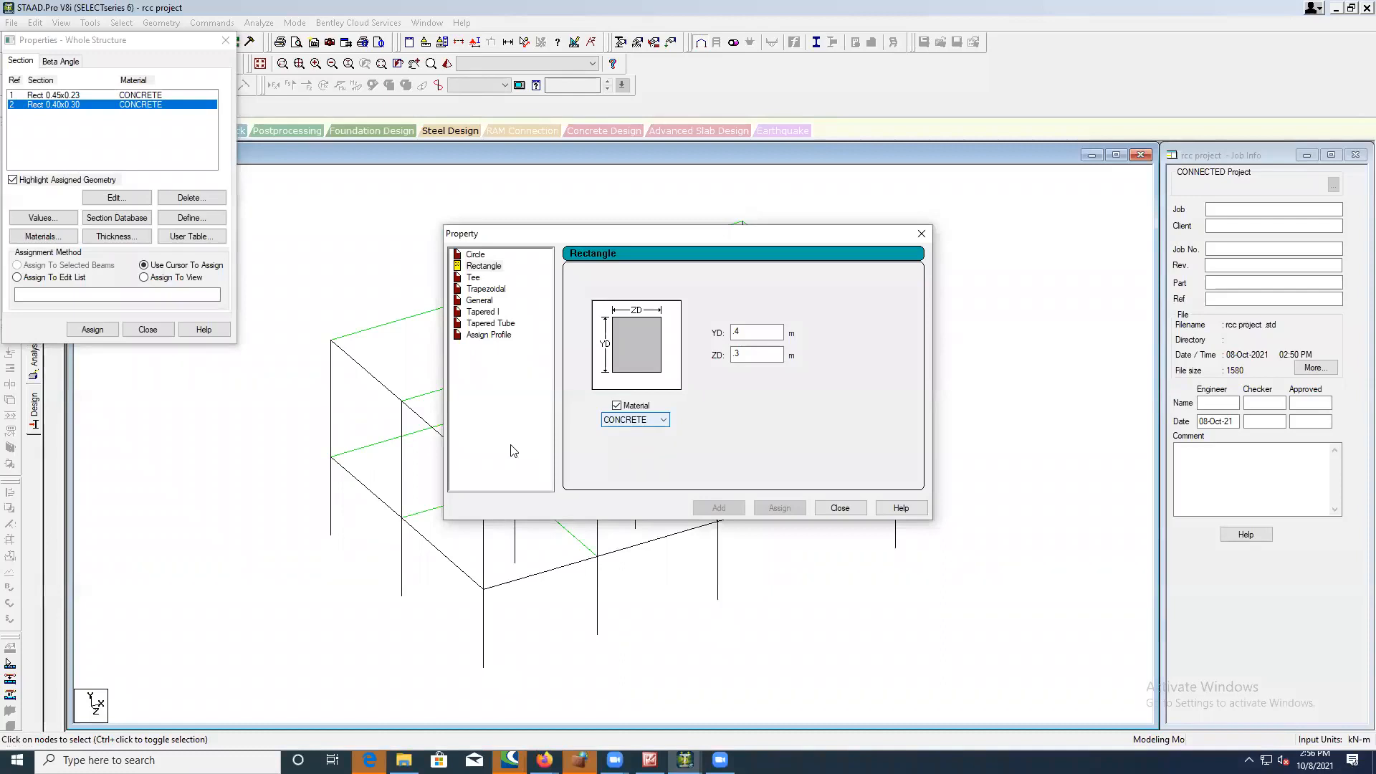
- Define a concrete surface thickness property of 0.15 m and check the model in the rendered view
{"action": "left_click", "coordinate": [921, 233]}
{"action": "left_click", "coordinate": [126, 236]}
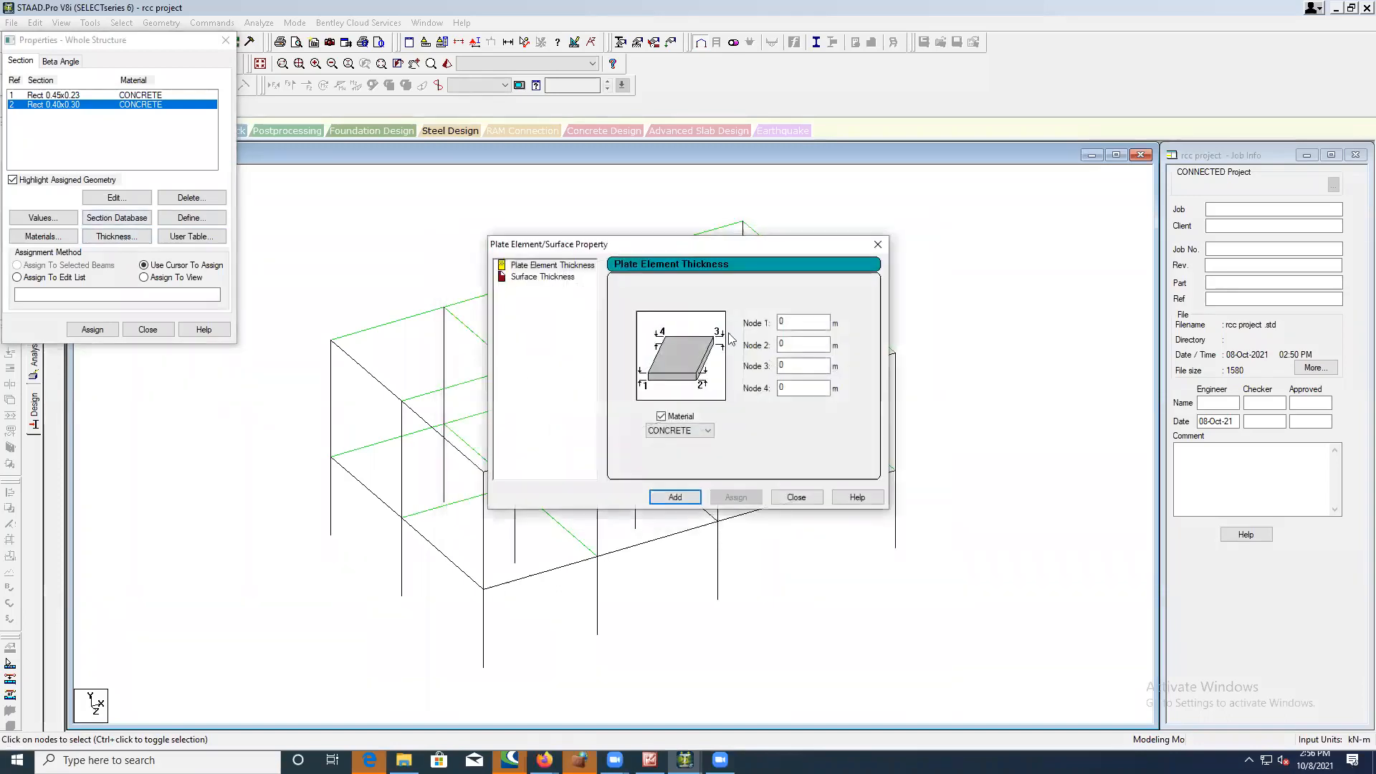
{"action": "left_click", "coordinate": [561, 278]}
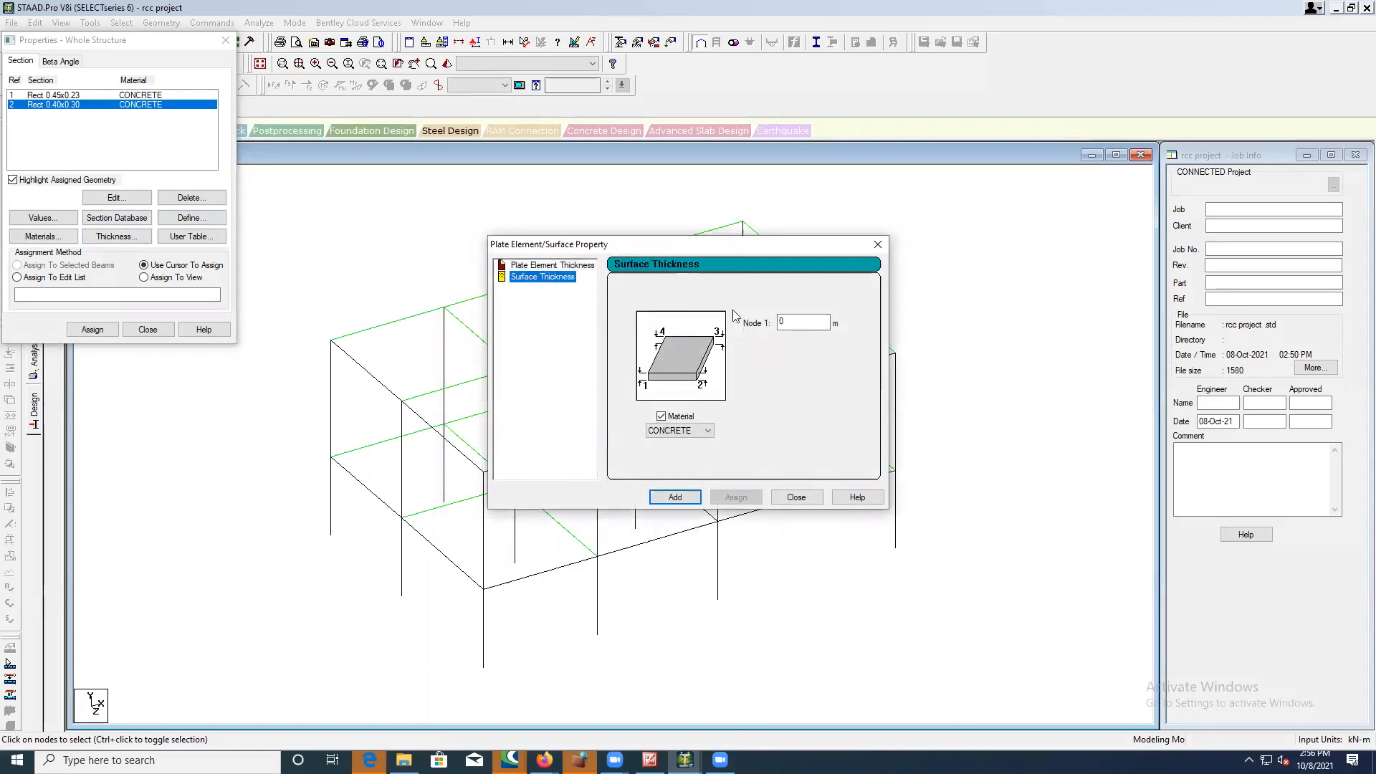
{"action": "left_click", "coordinate": [791, 320]}
{"action": "type", "text": "0.15"}
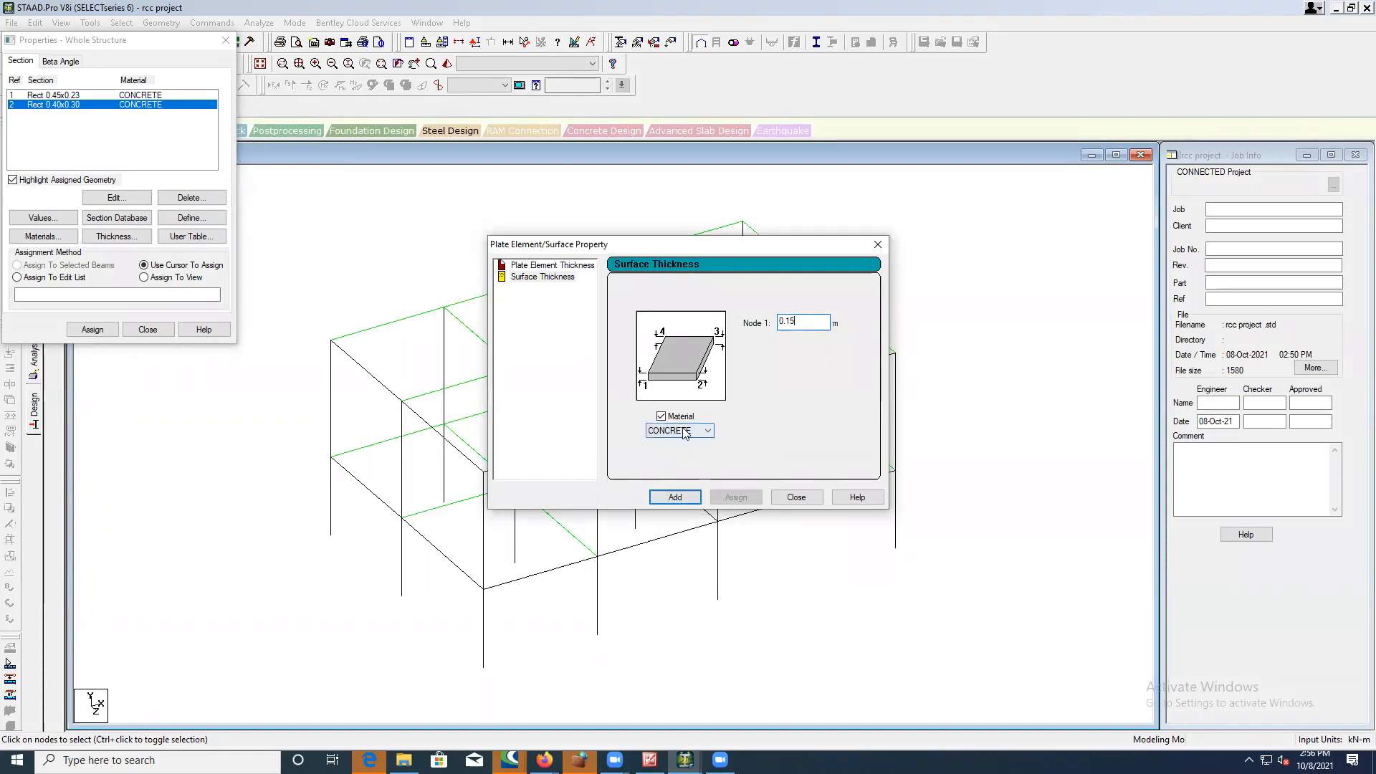
{"action": "left_click", "coordinate": [686, 505]}
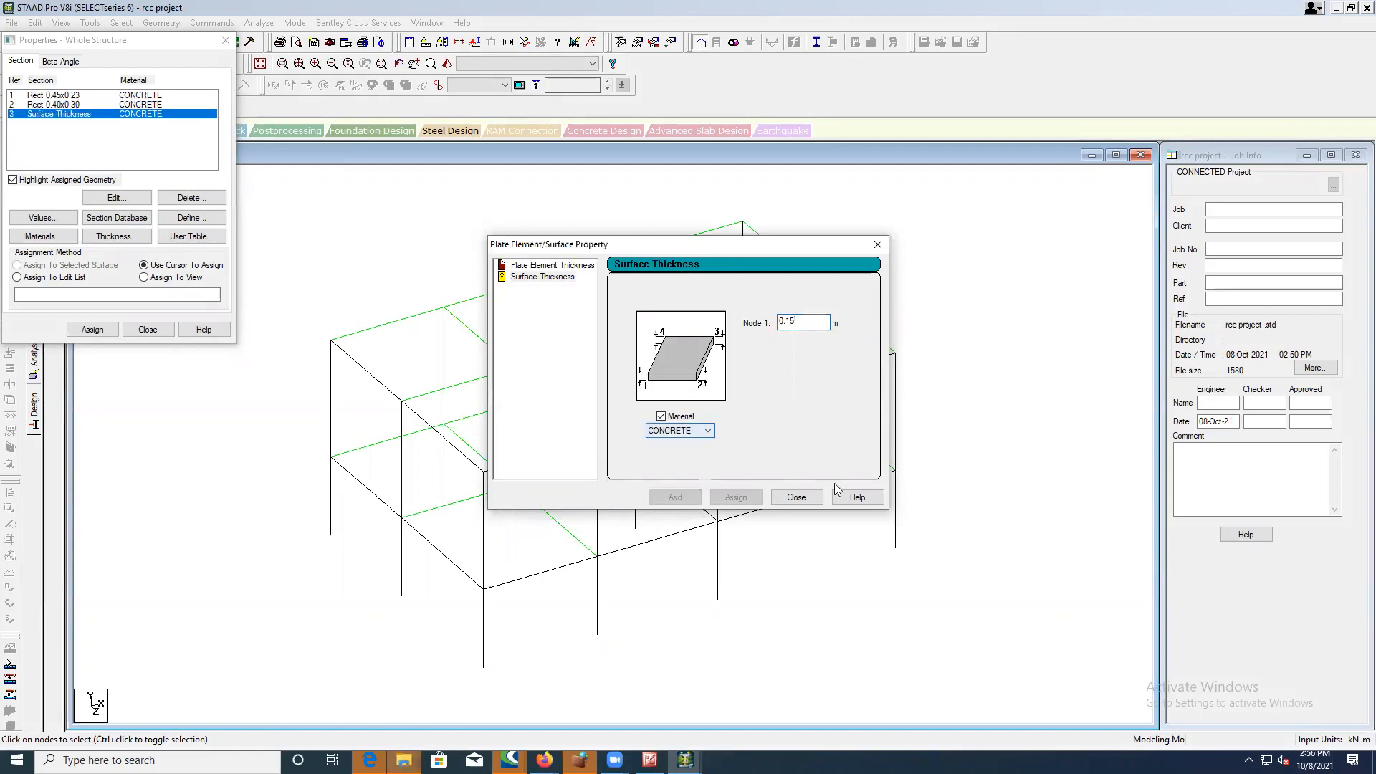
{"action": "left_click", "coordinate": [797, 497]}
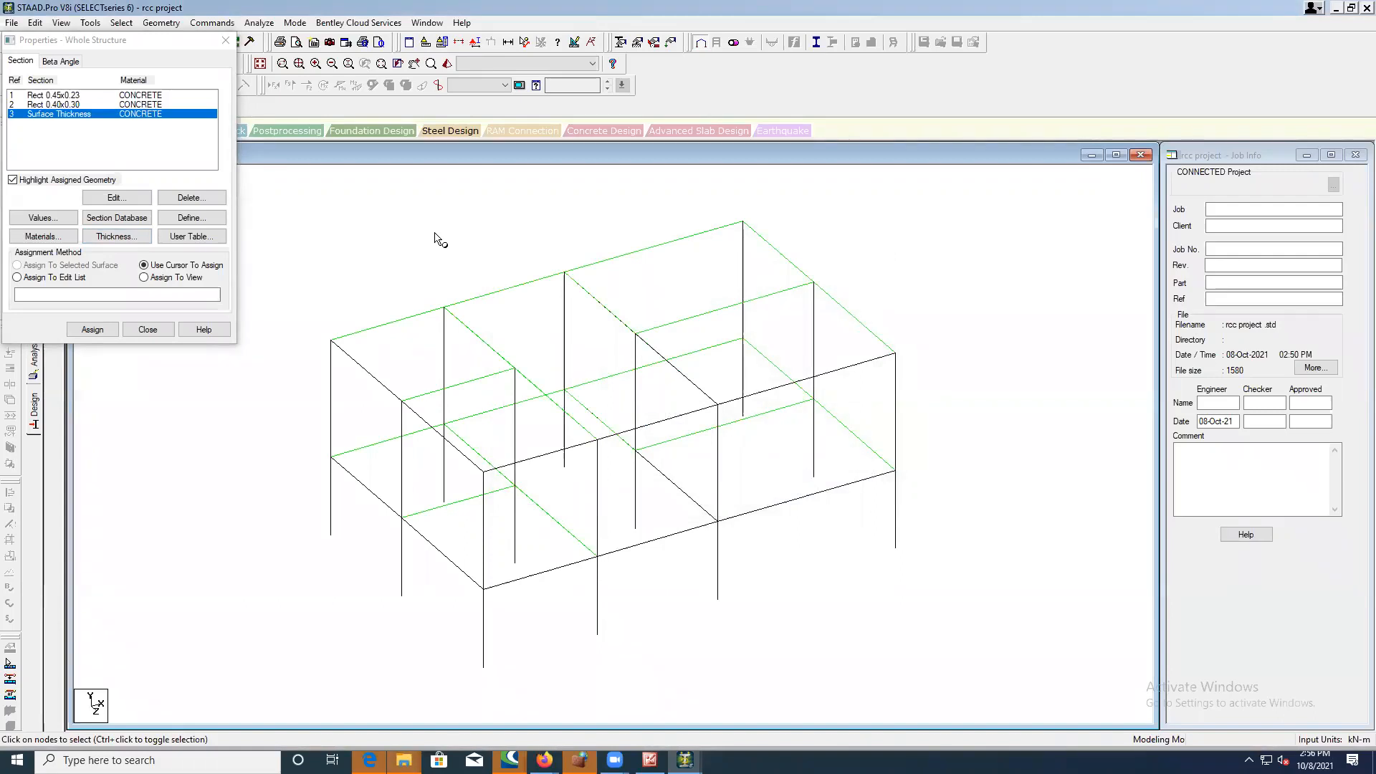
{"action": "left_click", "coordinate": [446, 64]}
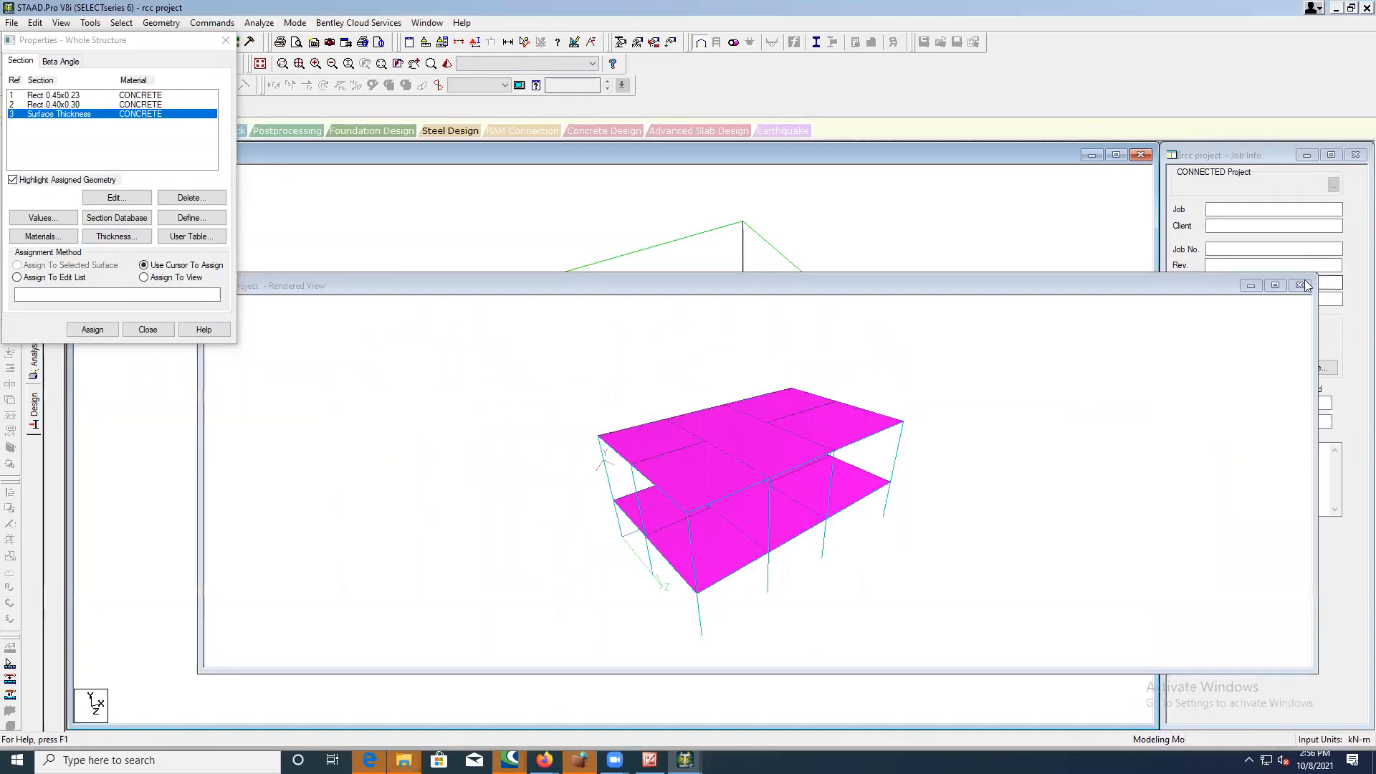
{"action": "left_click", "coordinate": [1299, 285]}
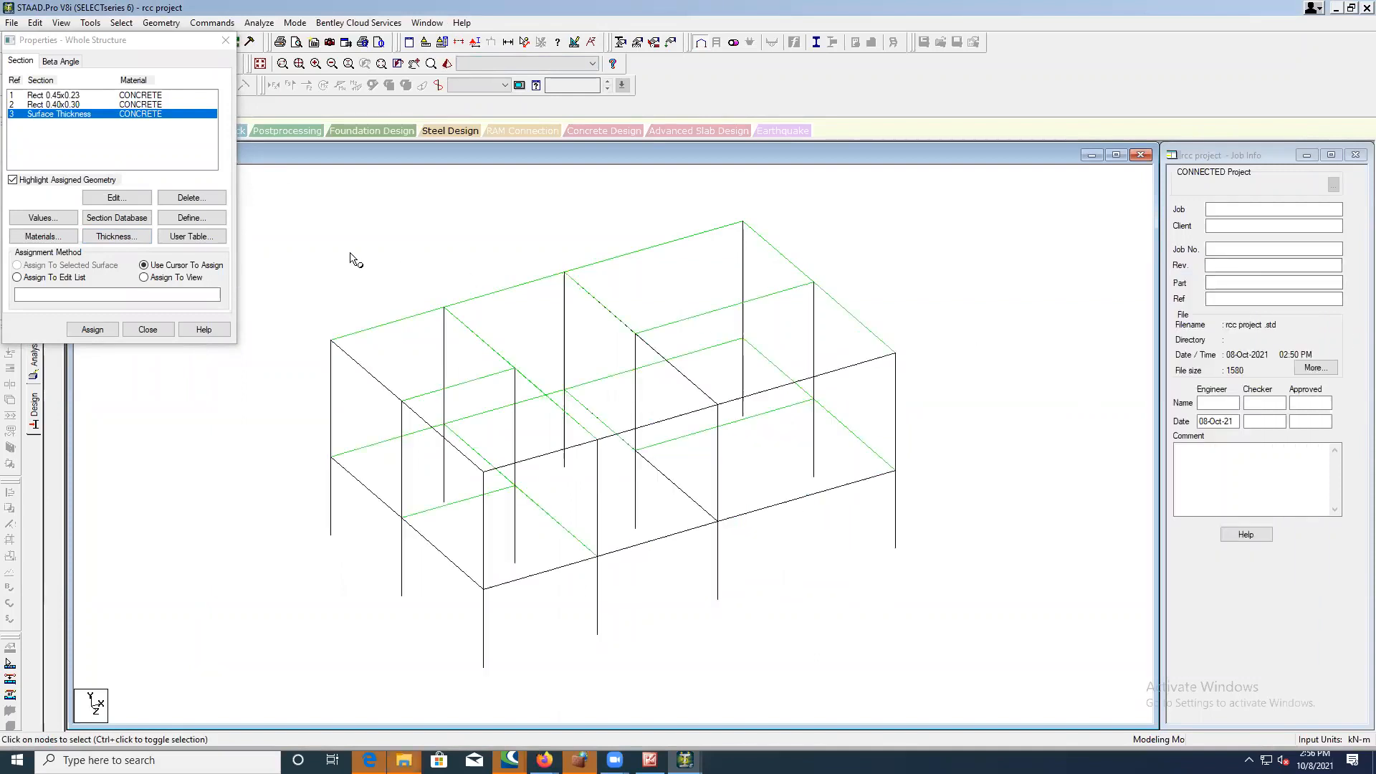
- Assign the Rect 0.45x0.23 section to all beams parallel to the X and Z axes
{"action": "left_click", "coordinate": [59, 117]}
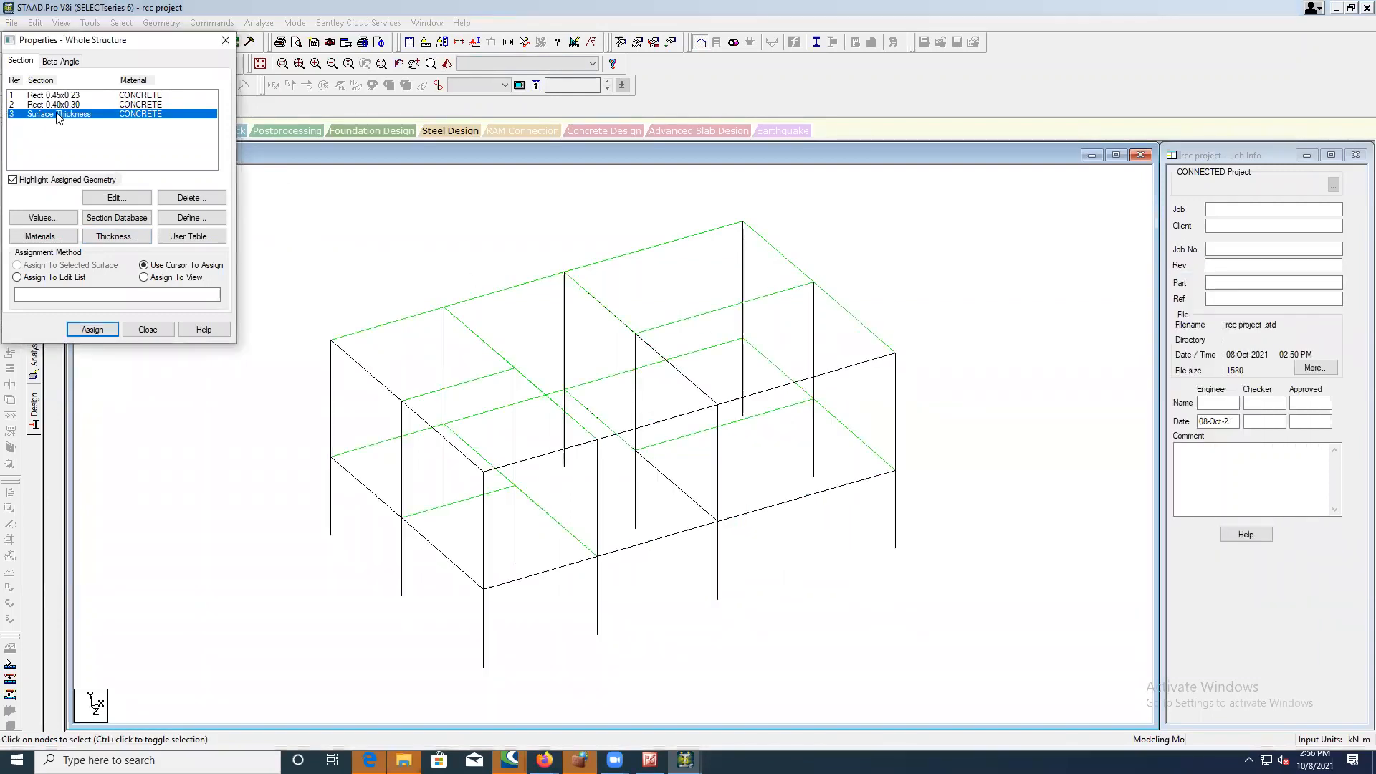
{"action": "left_click", "coordinate": [37, 96]}
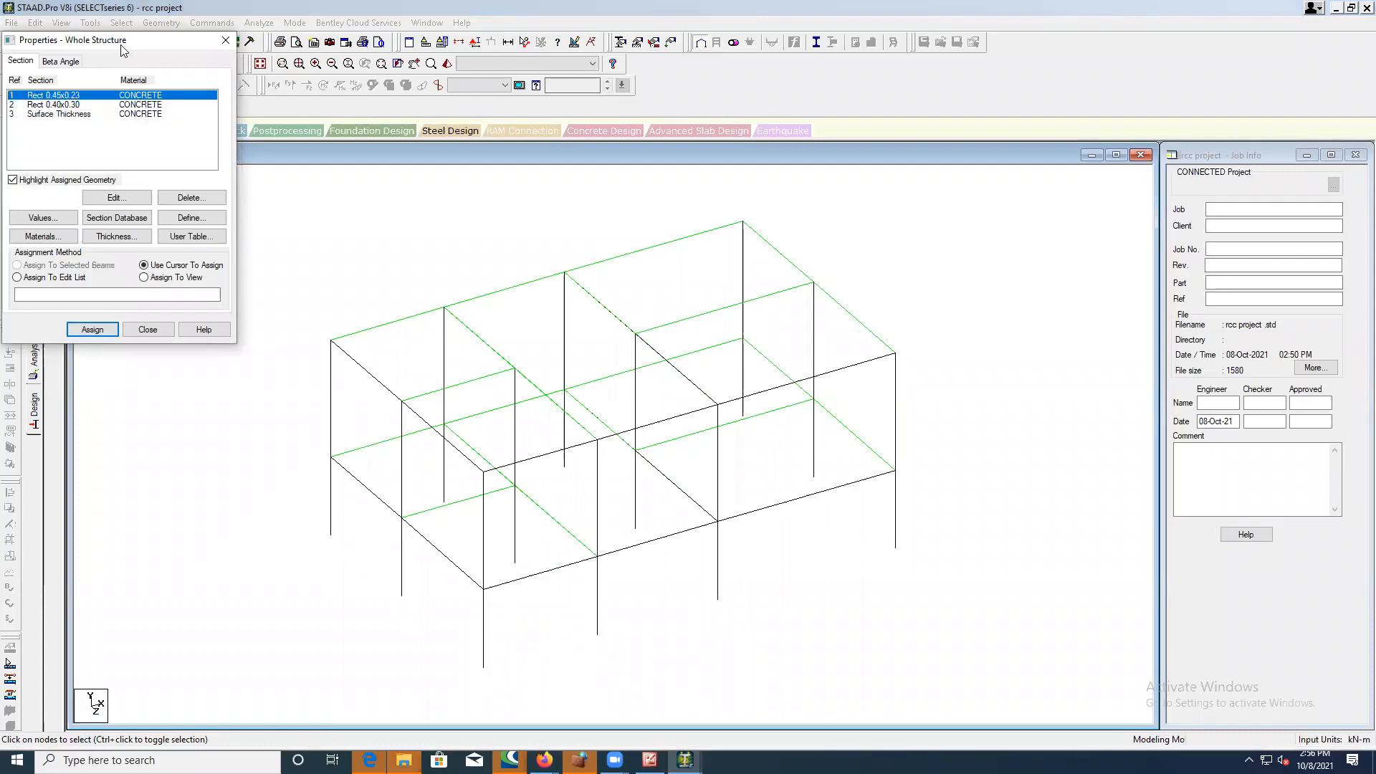
{"action": "left_click_drag", "start_coordinate": [122, 49], "coordinate": [148, 101]}
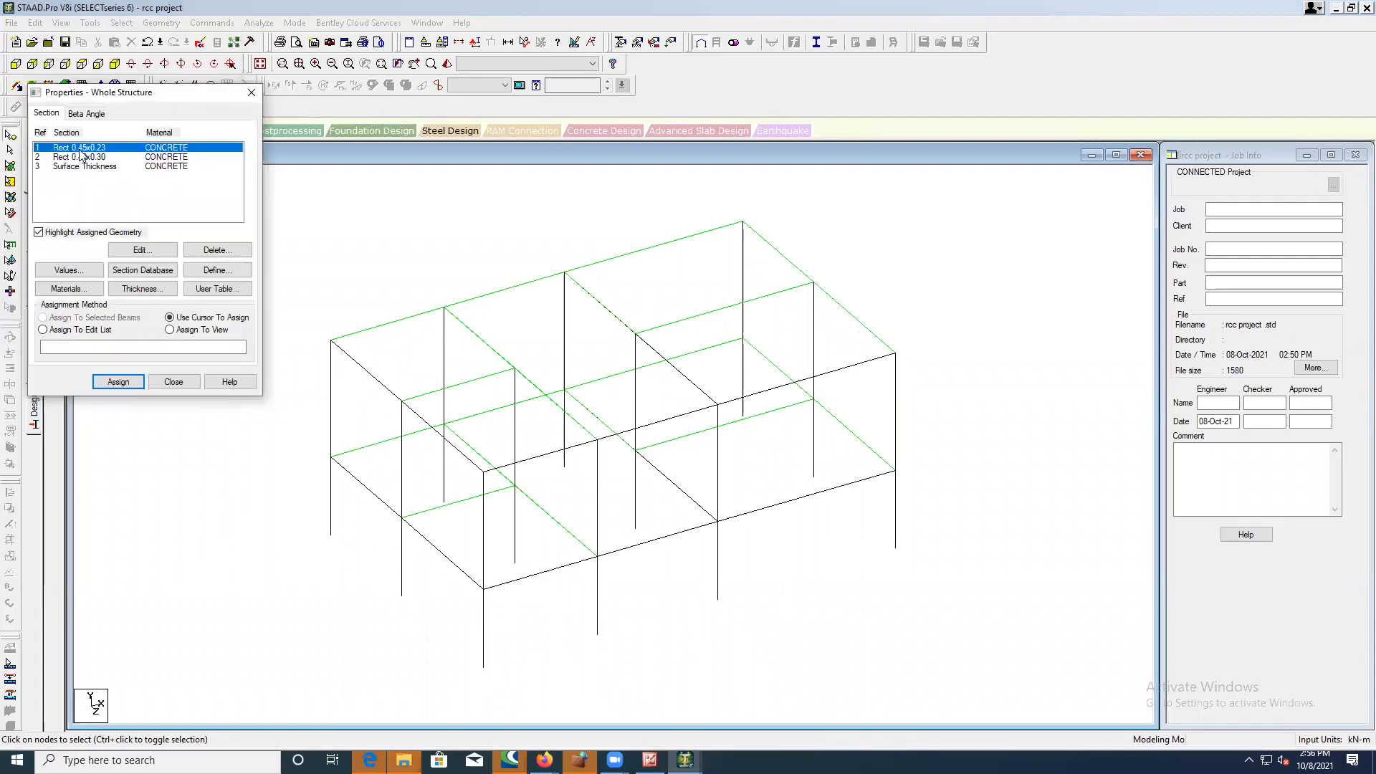
{"action": "left_click", "coordinate": [121, 23]}
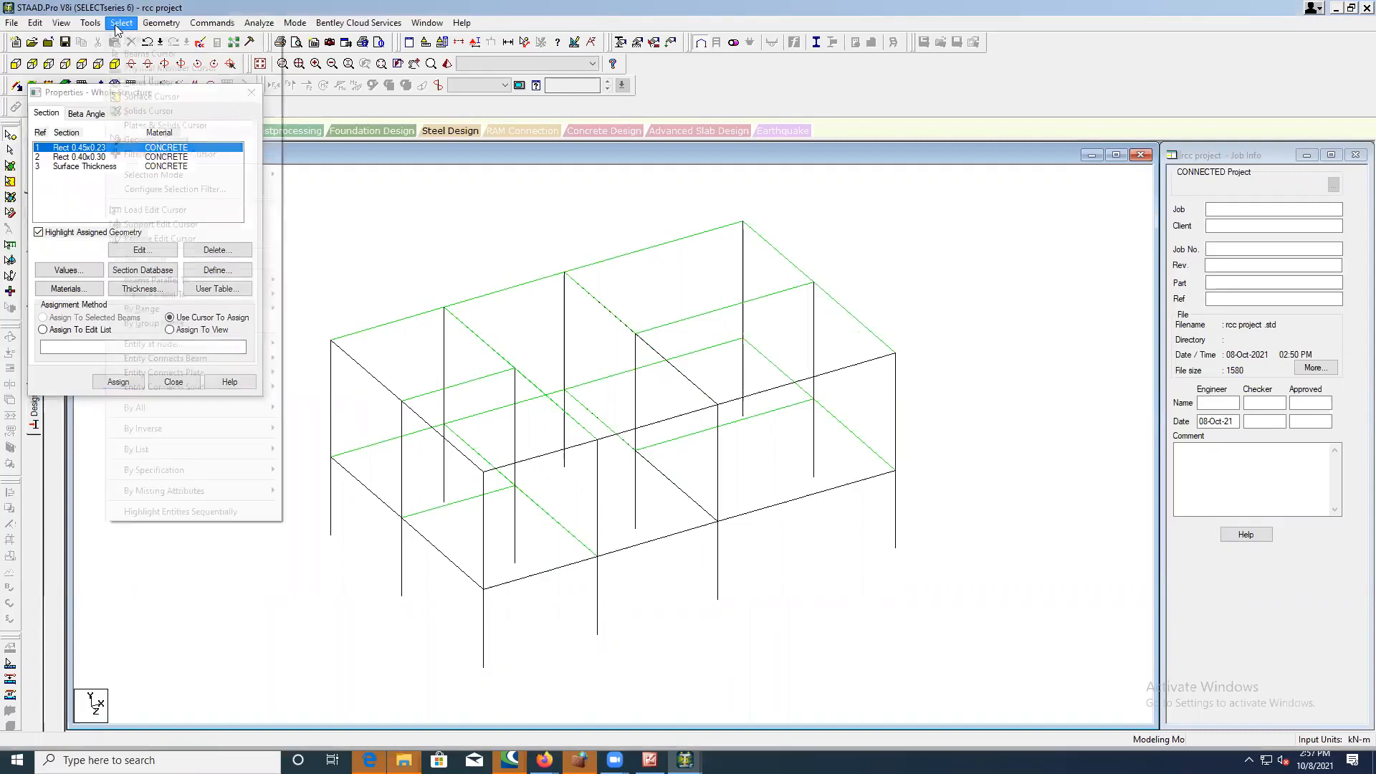
{"action": "mouse_move", "coordinate": [196, 283]}
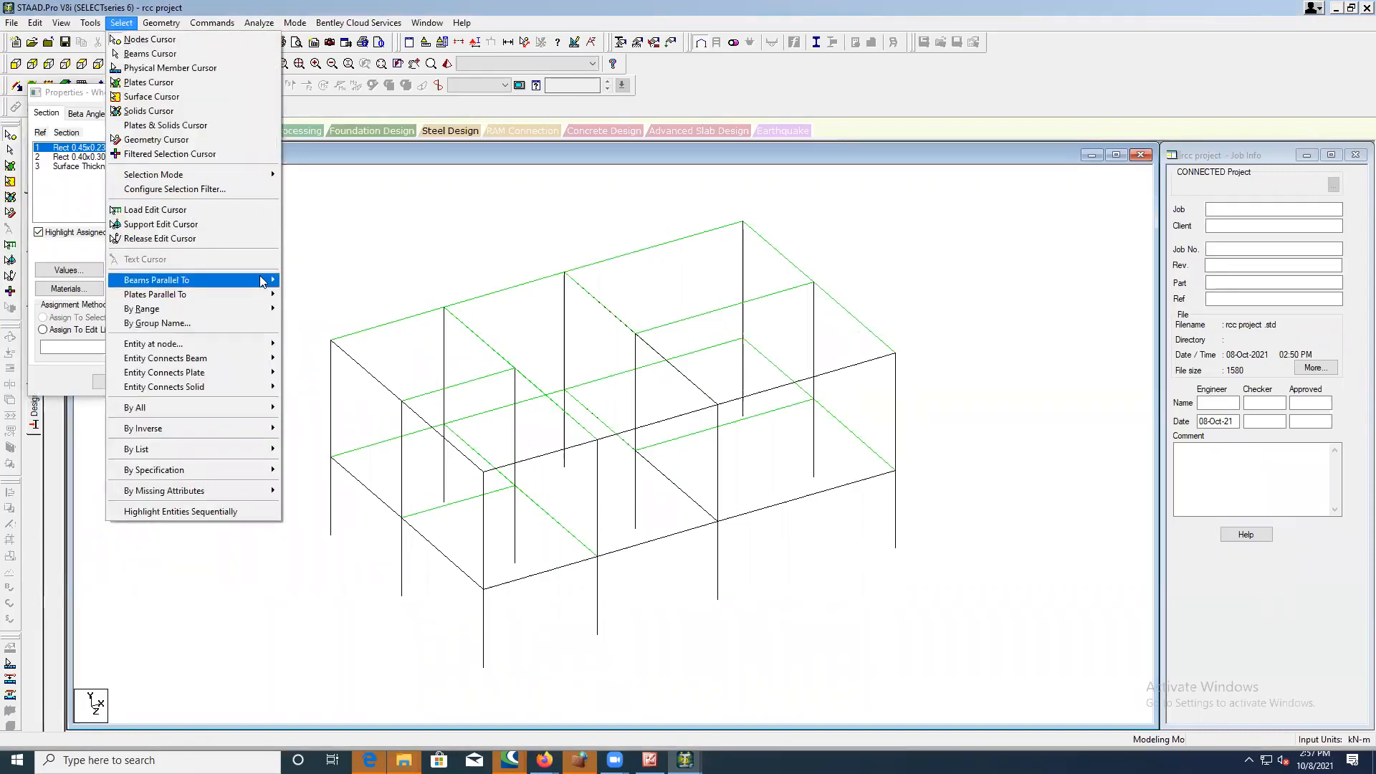
{"action": "left_click", "coordinate": [300, 280]}
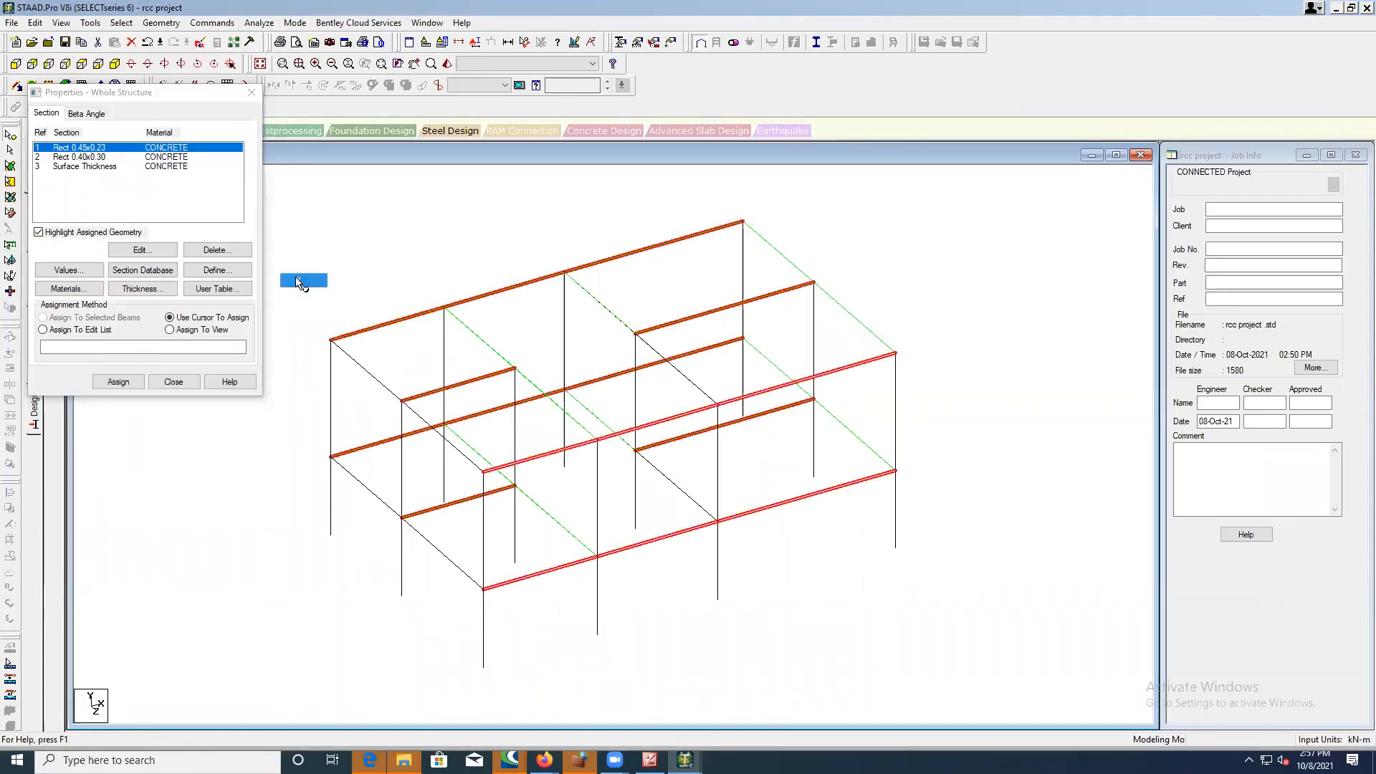
{"action": "left_click", "coordinate": [121, 23]}
{"action": "mouse_move", "coordinate": [224, 286]}
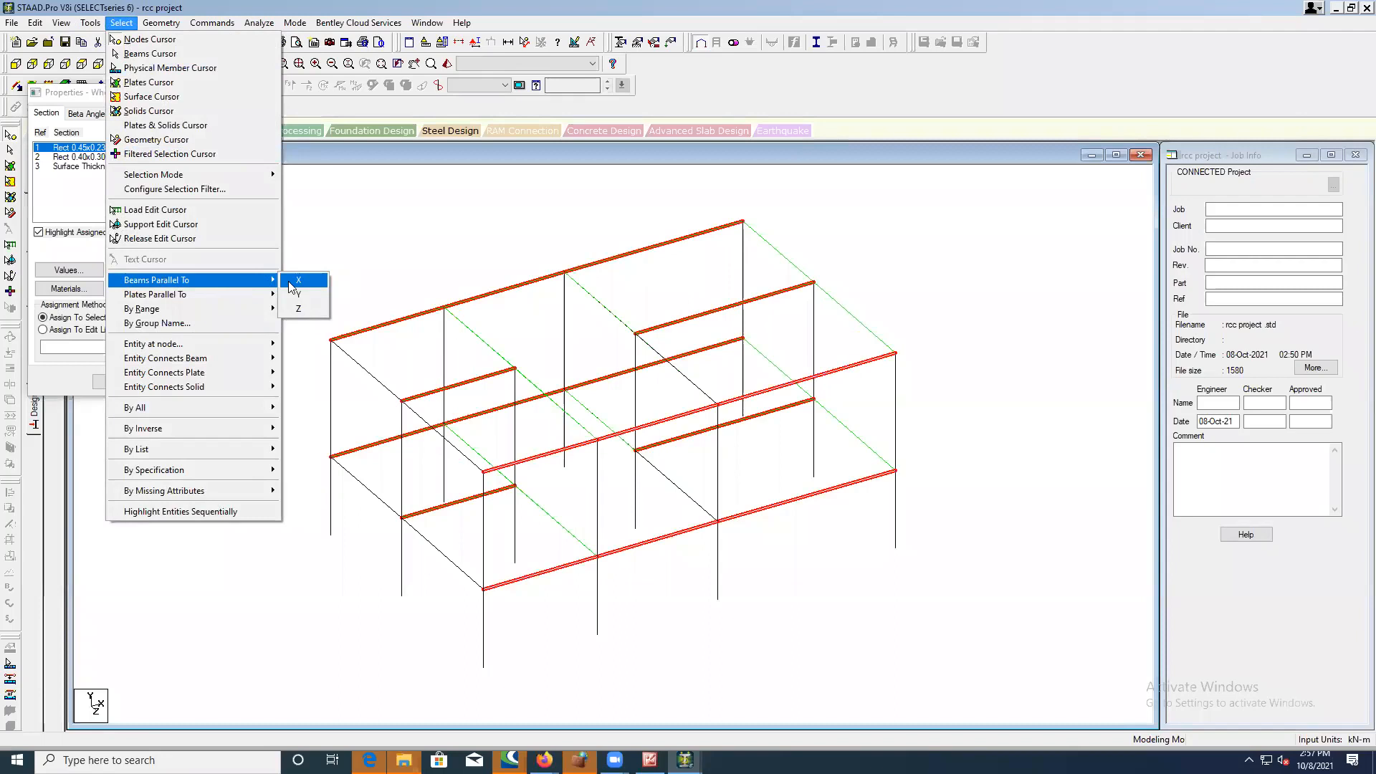
{"action": "left_click", "coordinate": [296, 308]}
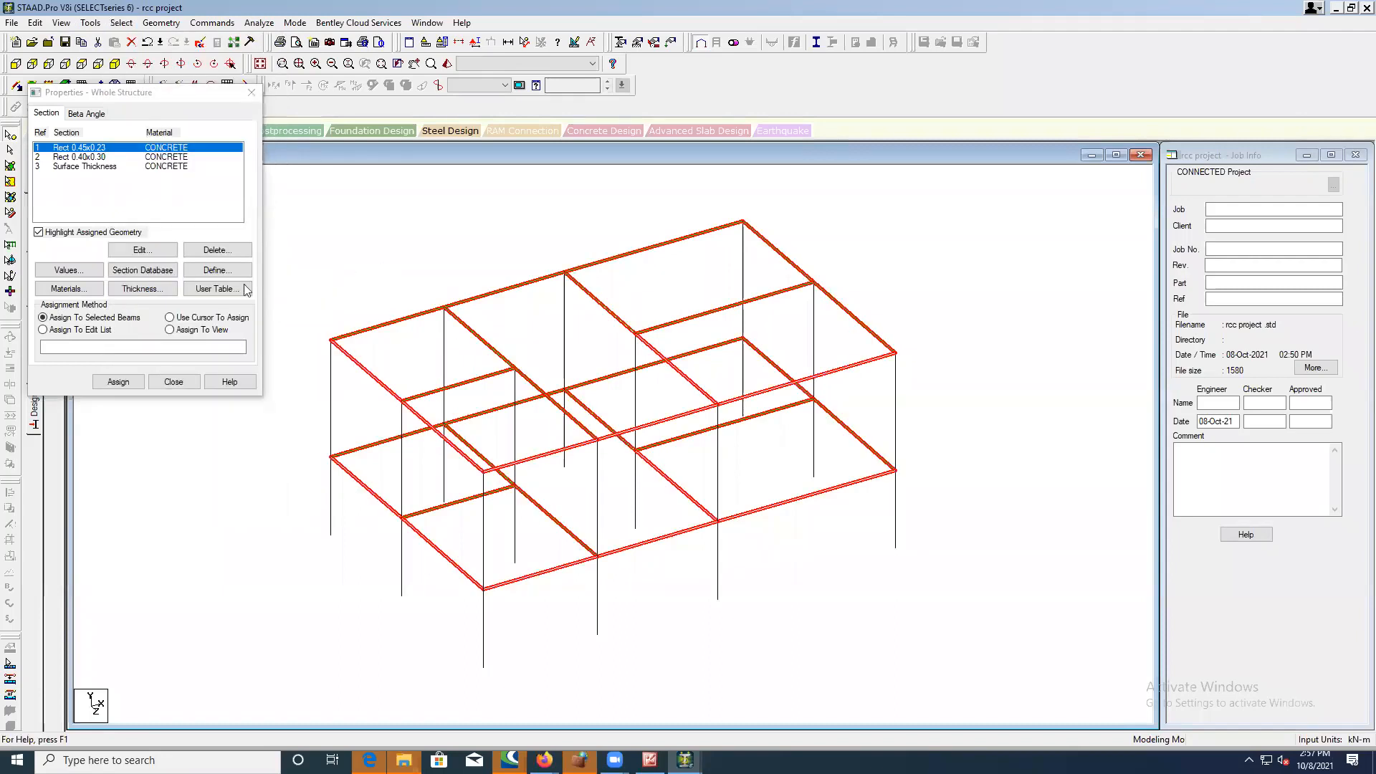
{"action": "left_click", "coordinate": [120, 382]}
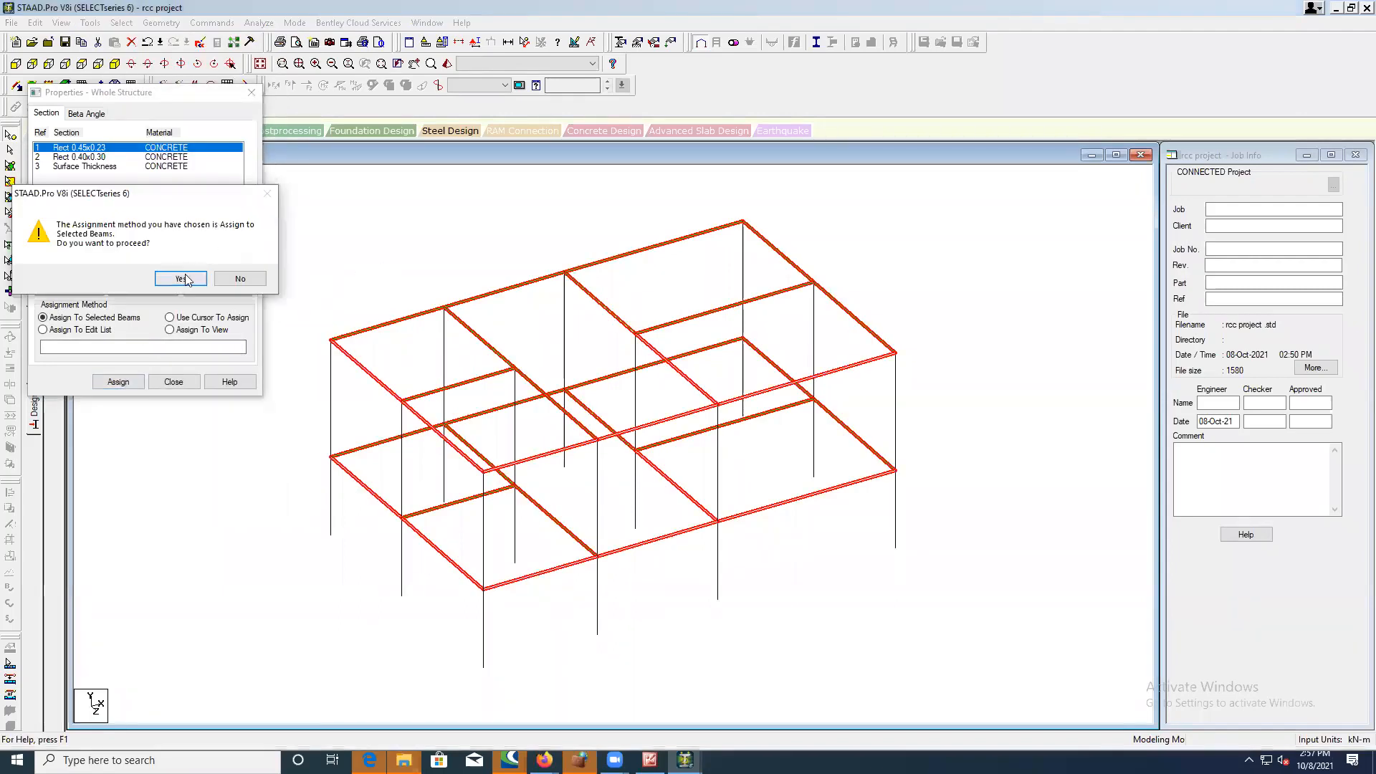
{"action": "left_click", "coordinate": [180, 277]}
- Assign the Rect 0.40x0.30 section to all columns, selected as beams parallel to the Y axis
{"action": "left_click", "coordinate": [99, 157]}
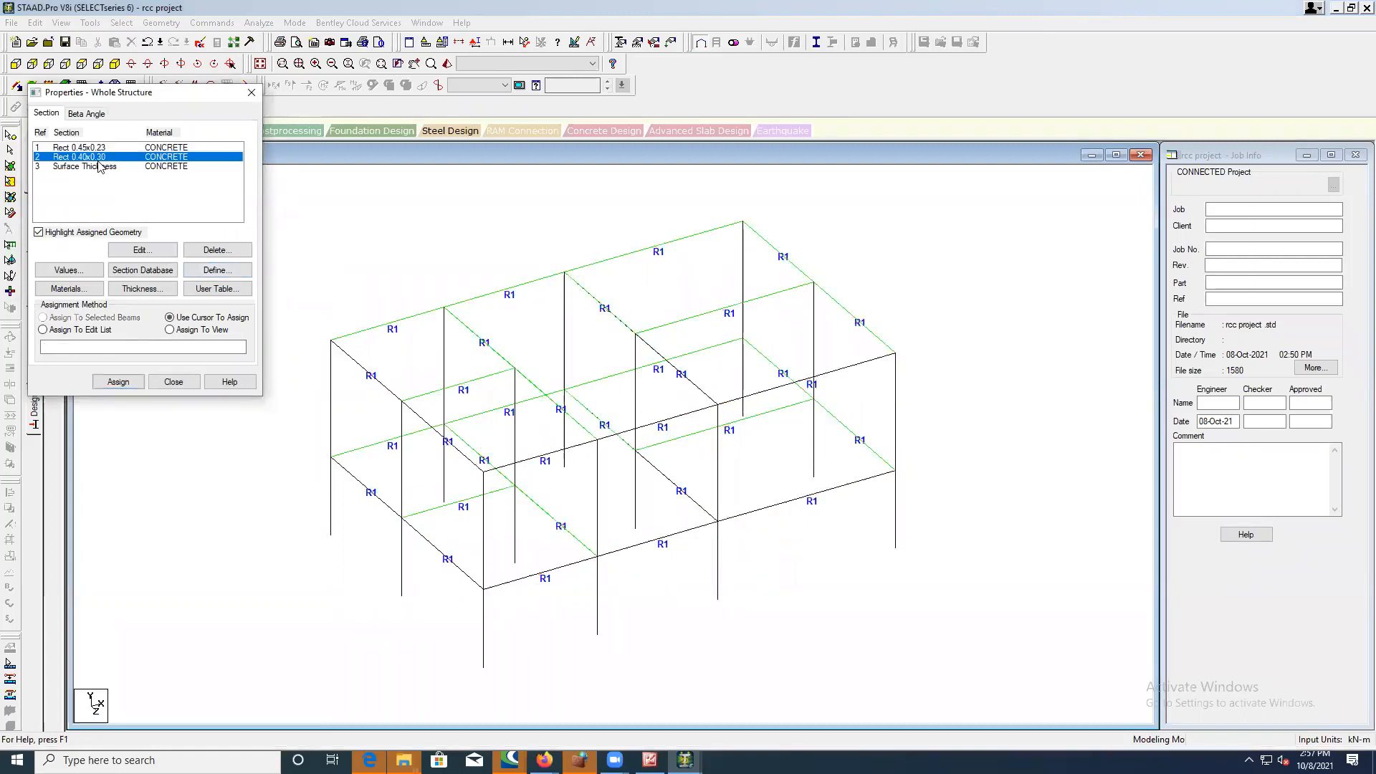
{"action": "left_click", "coordinate": [120, 23]}
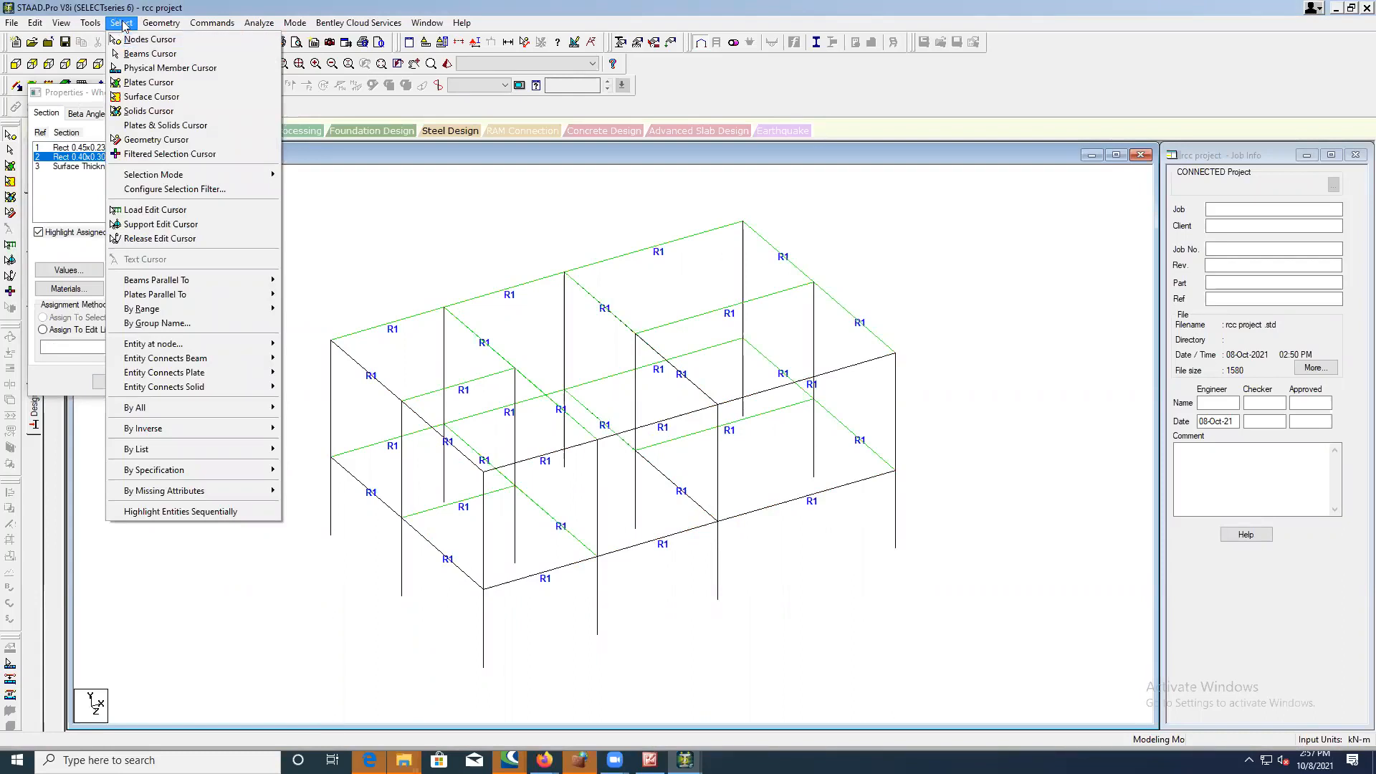
{"action": "mouse_move", "coordinate": [179, 279]}
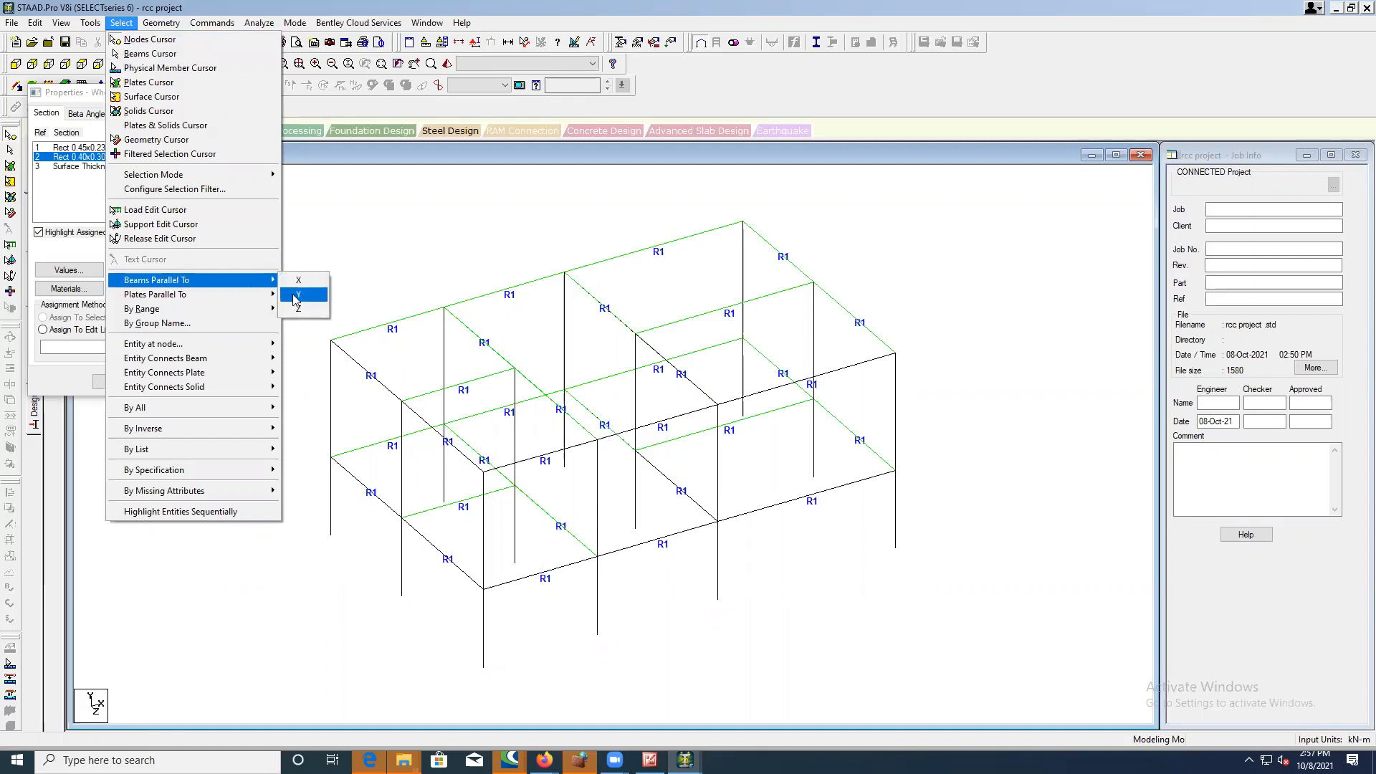
{"action": "left_click", "coordinate": [298, 294]}
{"action": "left_click", "coordinate": [115, 382]}
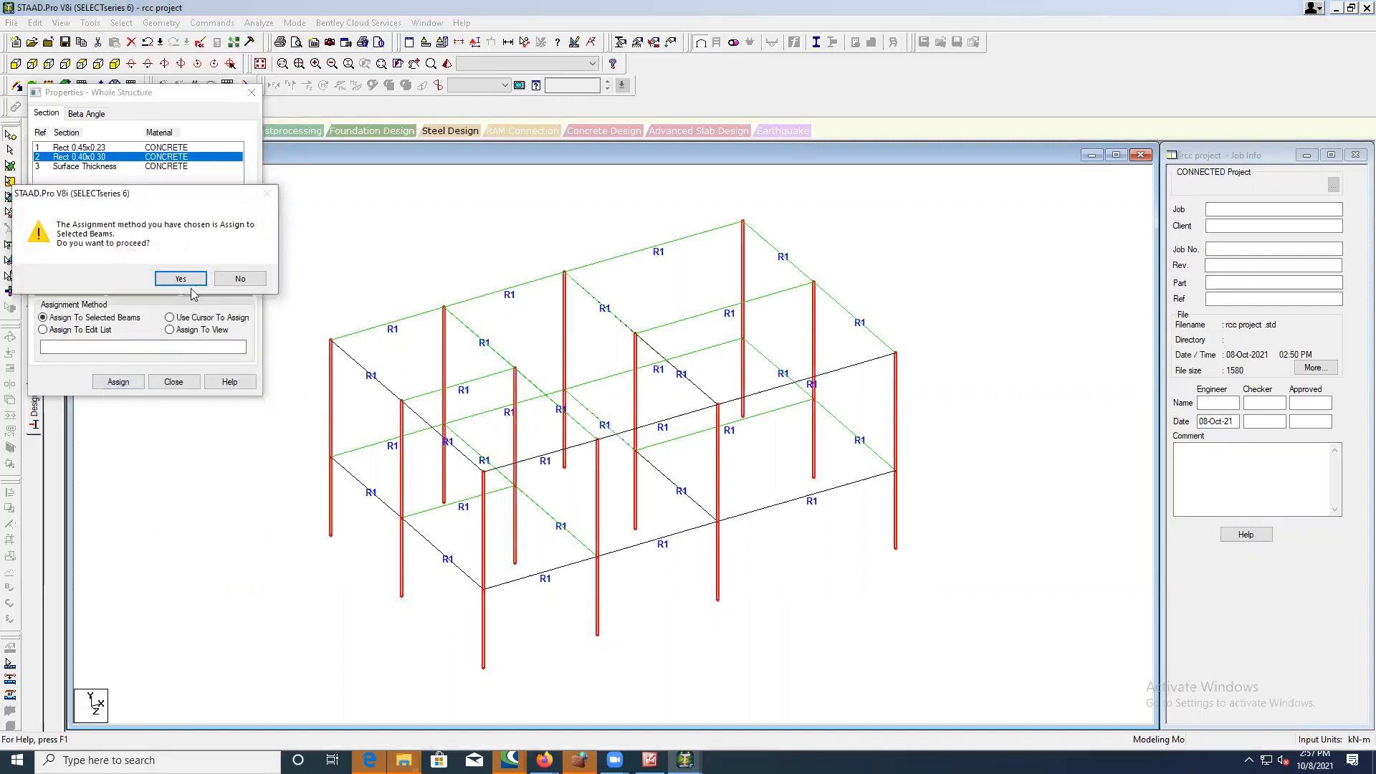
{"action": "left_click", "coordinate": [189, 279]}
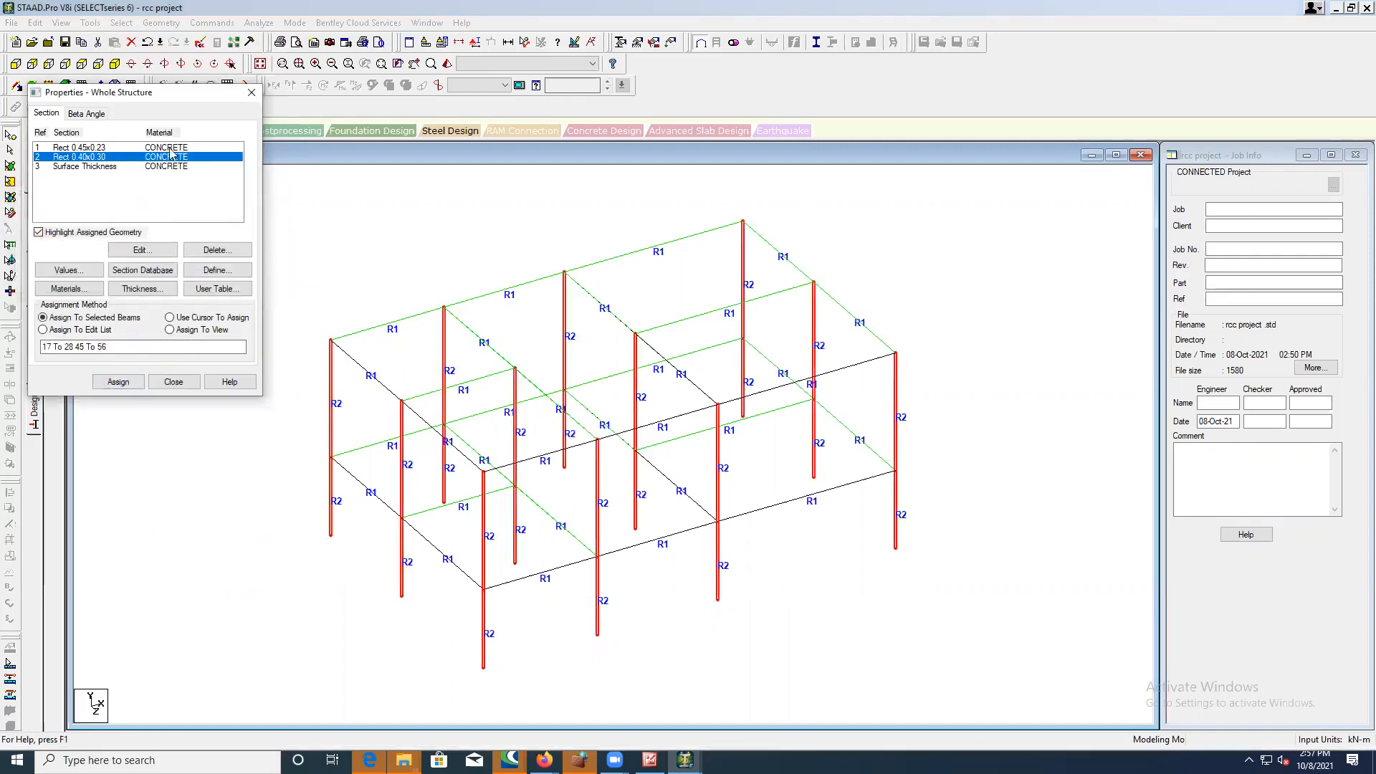
- Try to assign the Surface Thickness property to the whole structure with the Assign To View method
{"action": "left_click", "coordinate": [116, 167]}
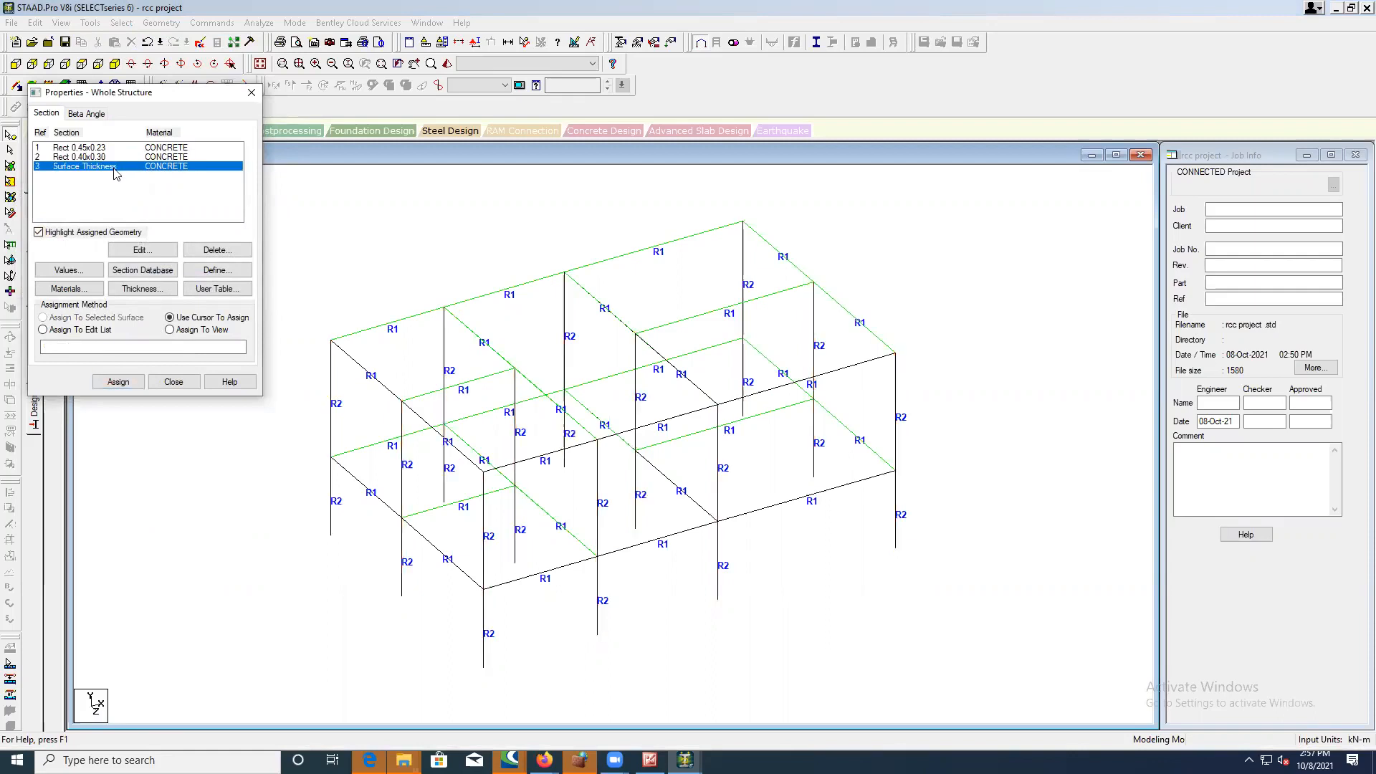
{"action": "left_click", "coordinate": [170, 330]}
{"action": "left_click", "coordinate": [118, 381]}
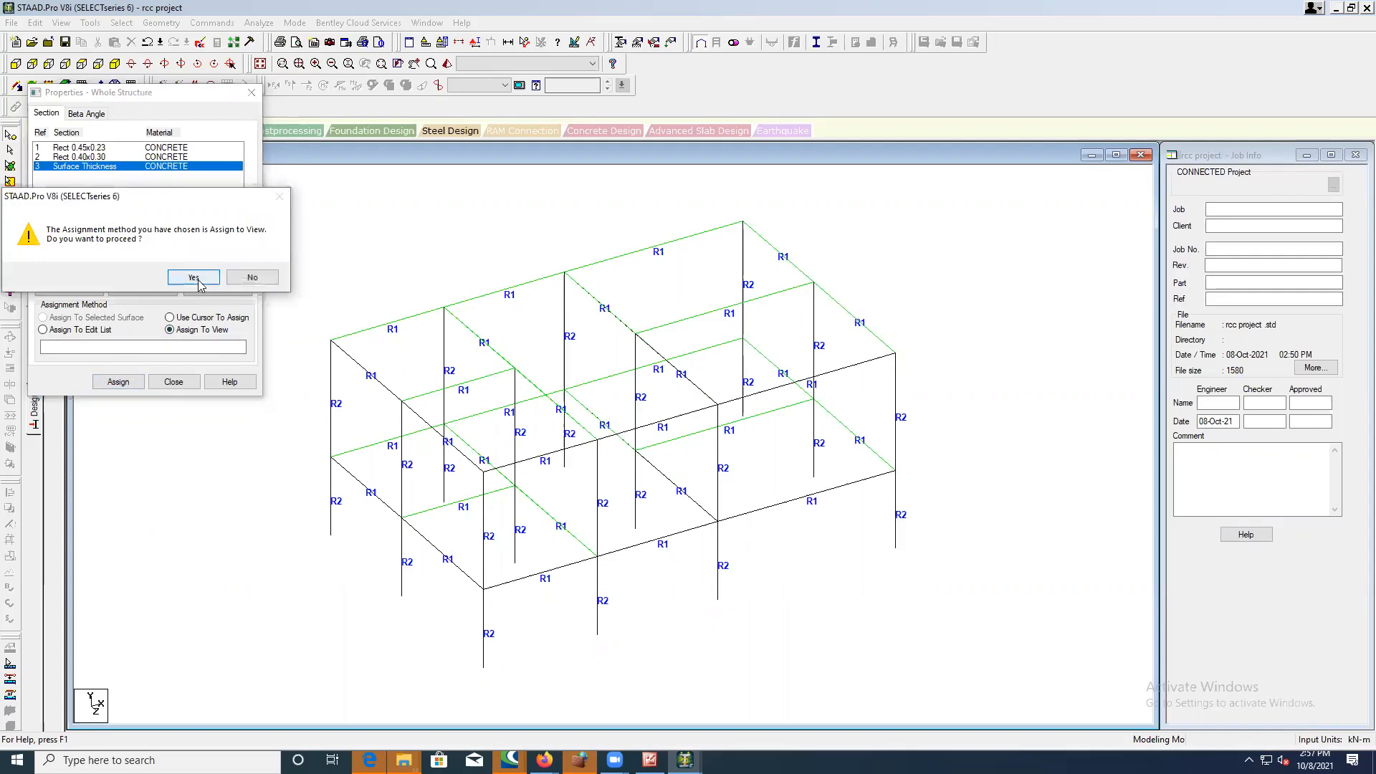
{"action": "left_click", "coordinate": [197, 280]}
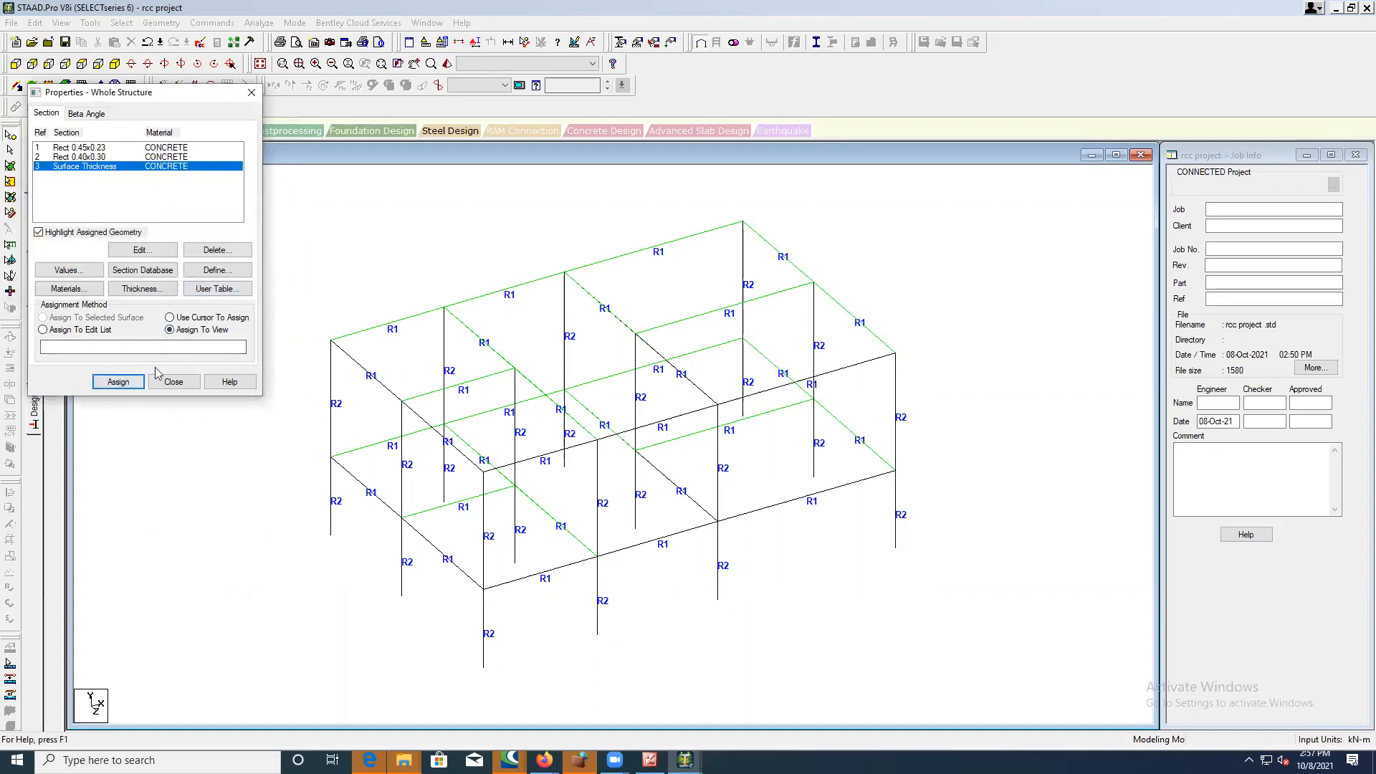
{"action": "left_click", "coordinate": [132, 382]}
{"action": "left_click", "coordinate": [198, 274]}
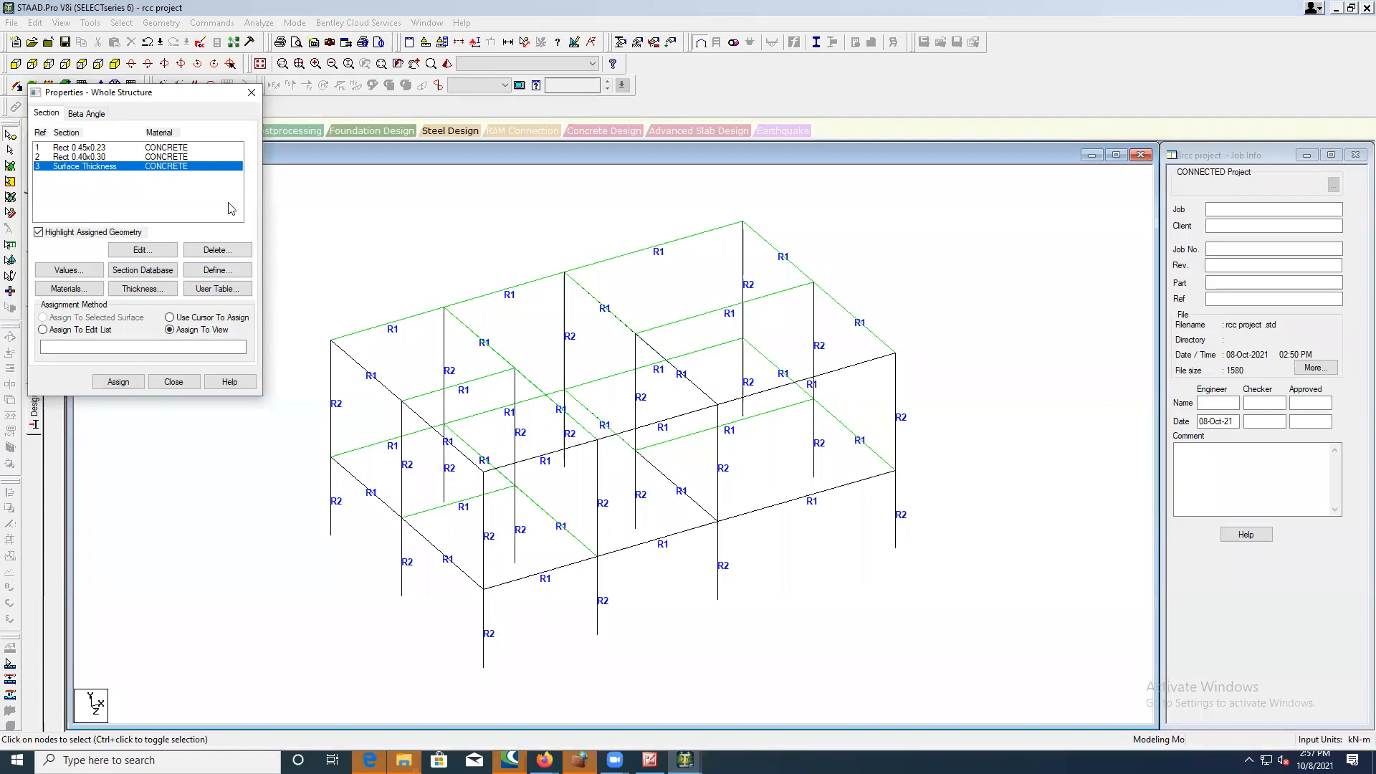
- Review the Surface Thickness definition and check which members carry the two rectangular sections
{"action": "double_click", "coordinate": [194, 273]}
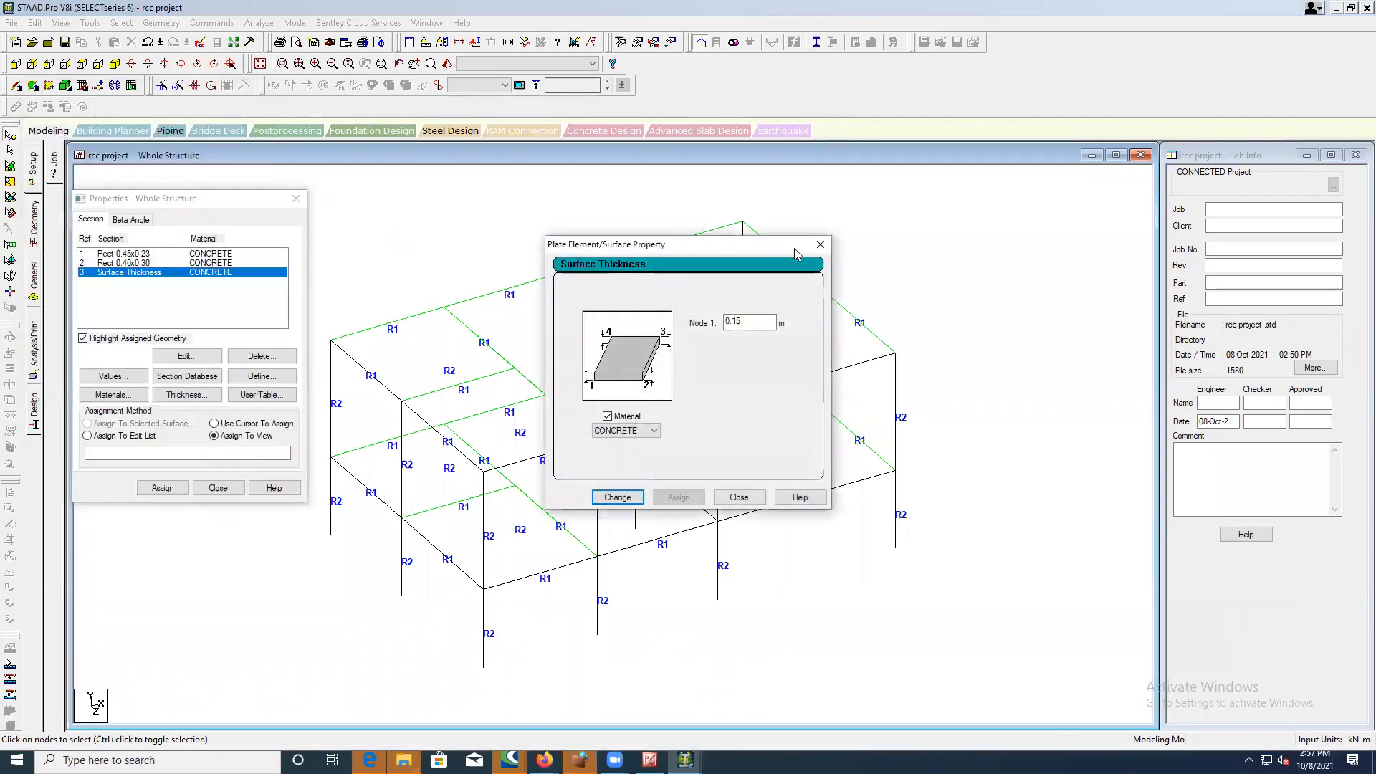
{"action": "left_click", "coordinate": [820, 244]}
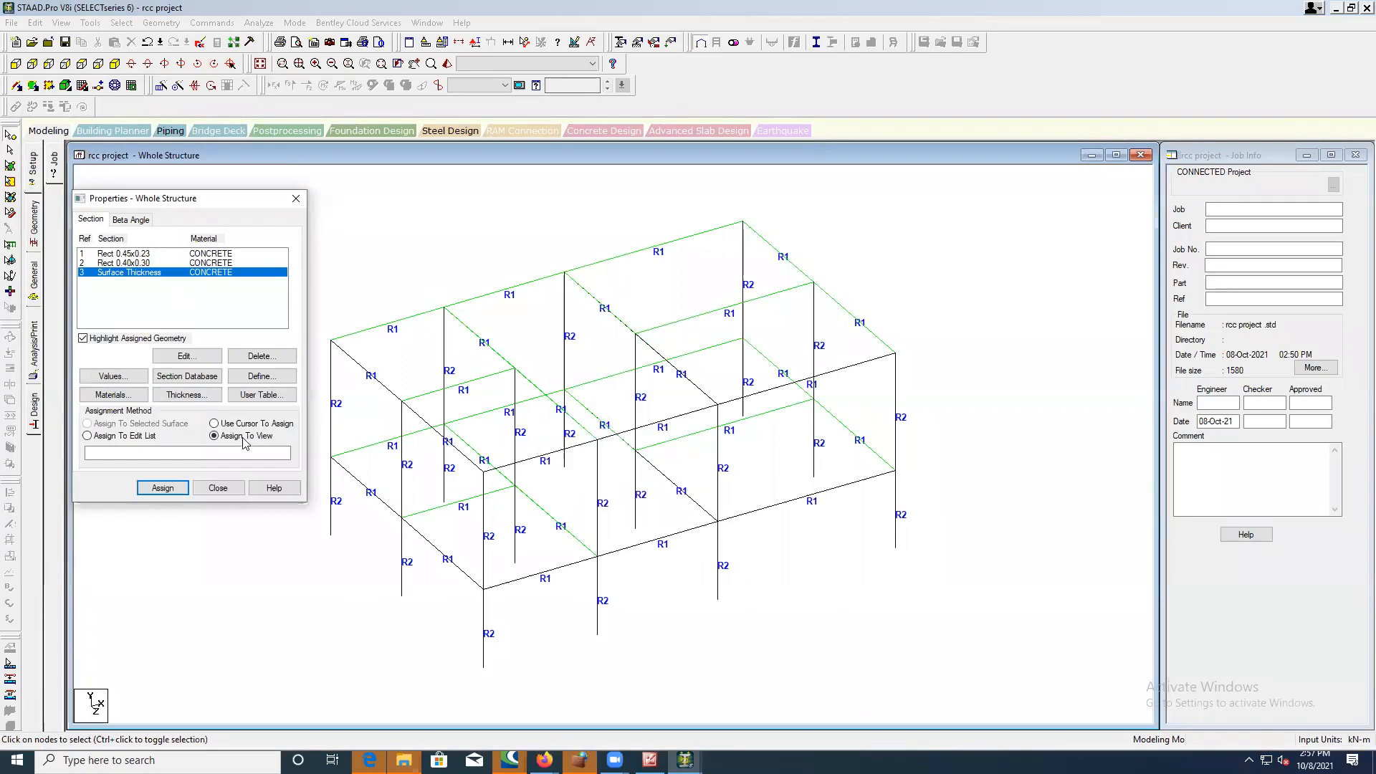
{"action": "left_click", "coordinate": [179, 264]}
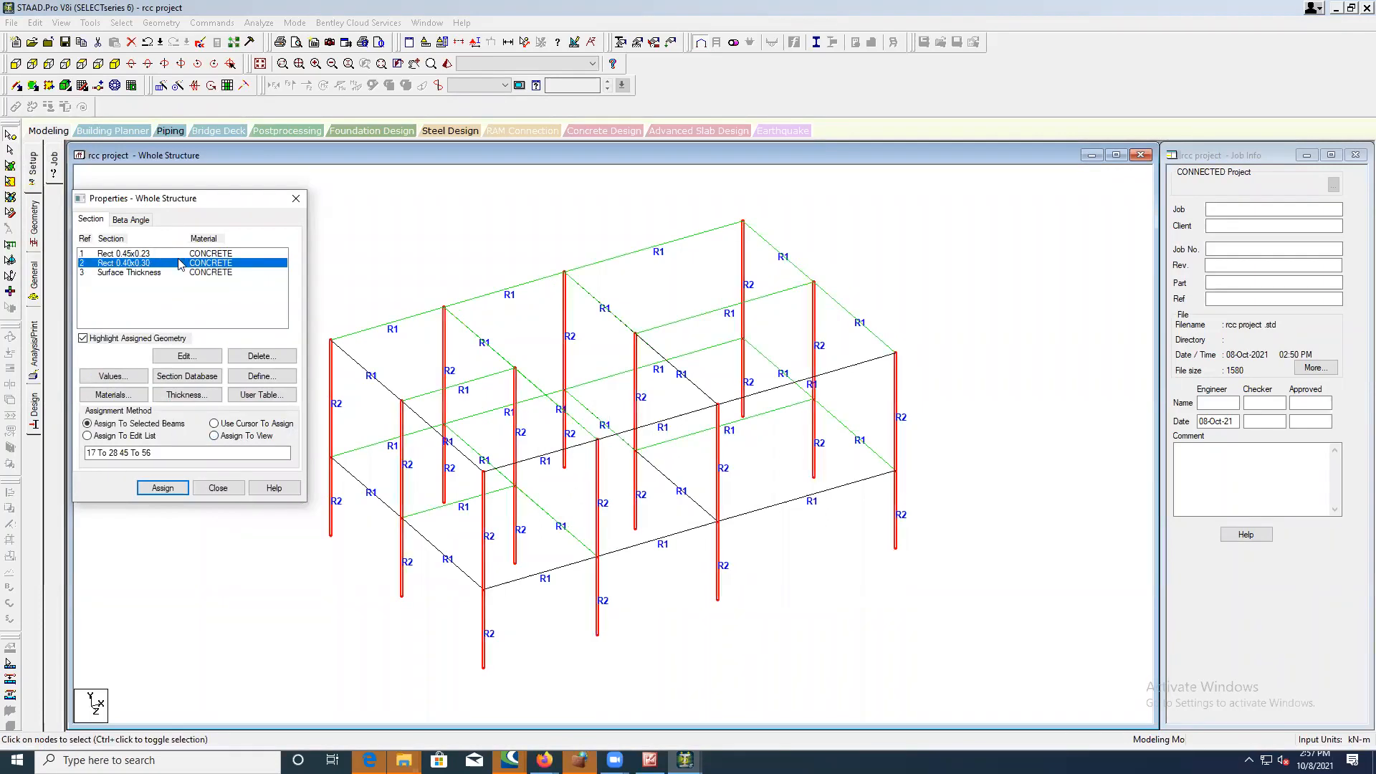
{"action": "left_click", "coordinate": [178, 254]}
- Try again to assign Surface Thickness with Assign To View, and close the Properties window
{"action": "left_click", "coordinate": [179, 272]}
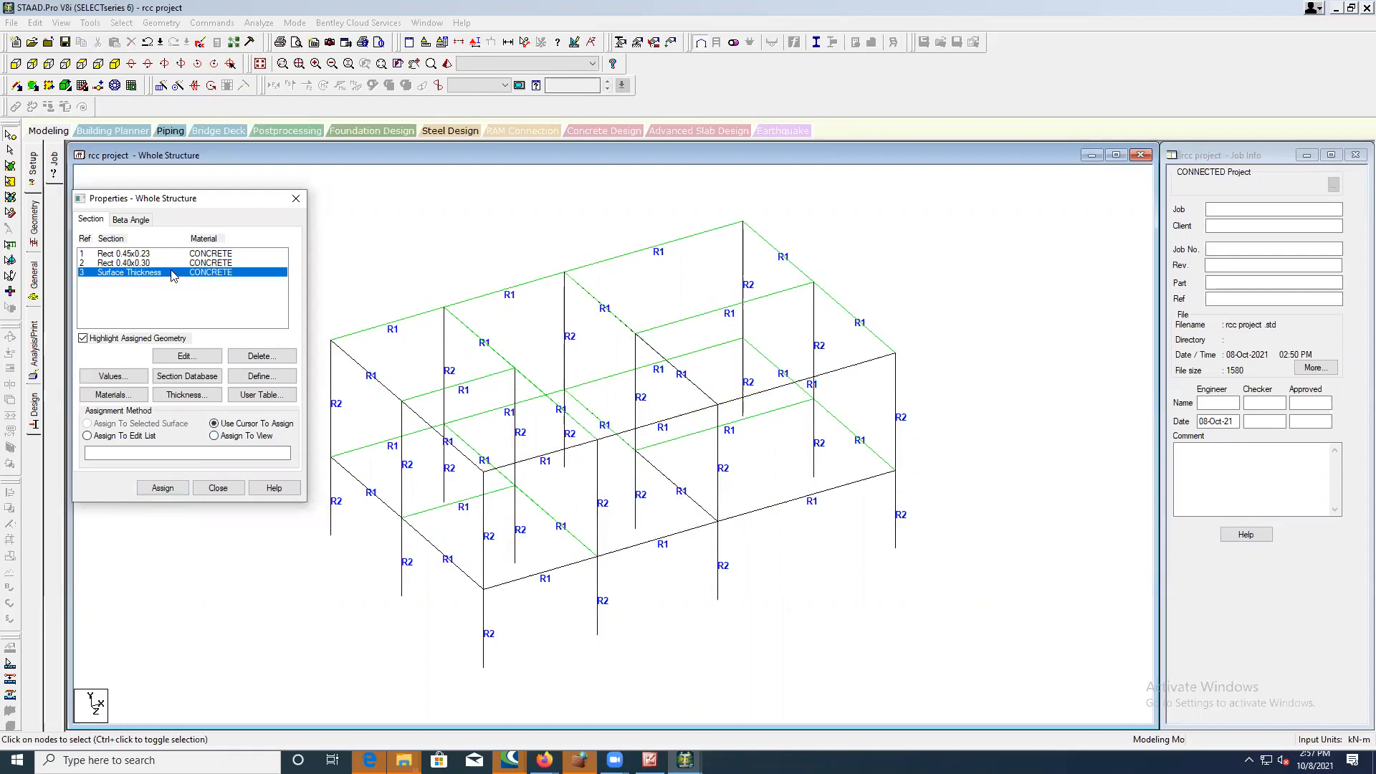
{"action": "left_click", "coordinate": [222, 436]}
{"action": "left_click", "coordinate": [163, 488]}
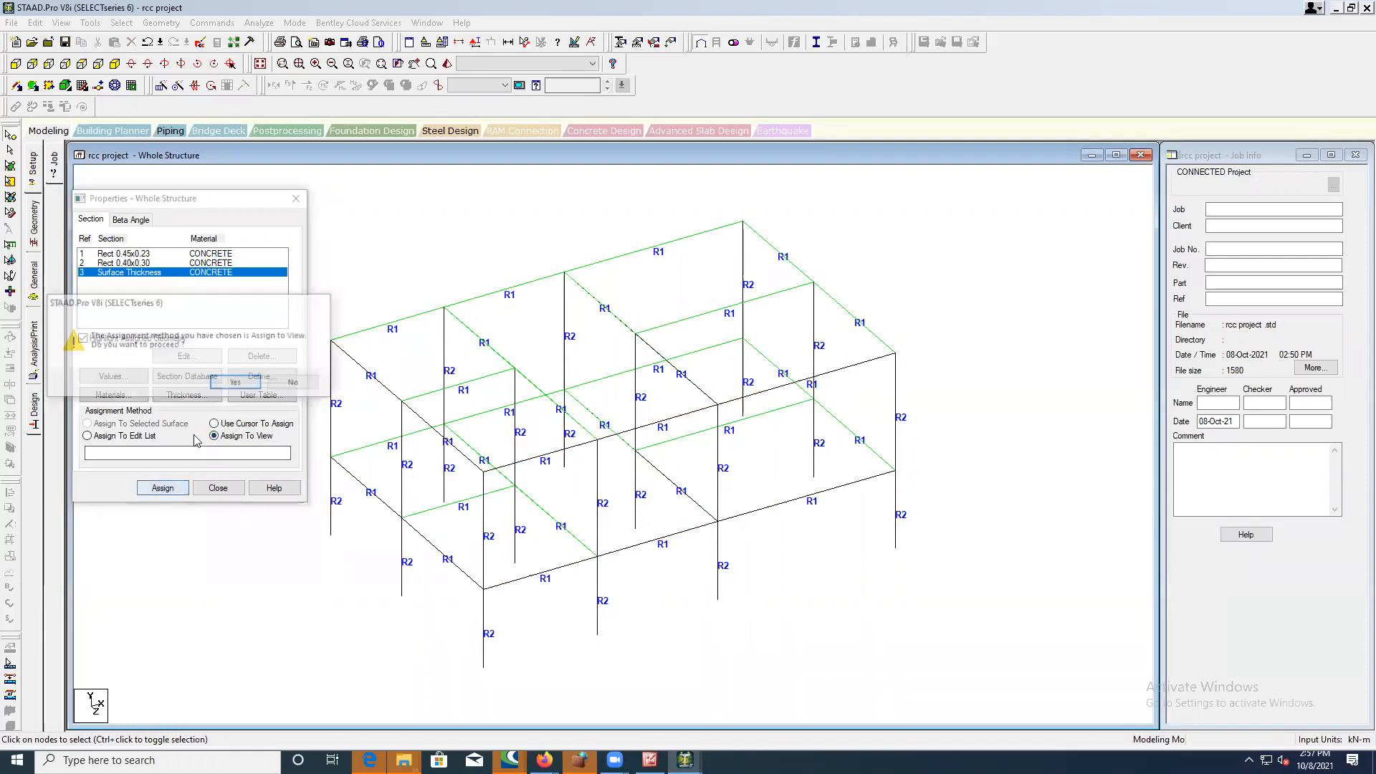
{"action": "left_click", "coordinate": [237, 383]}
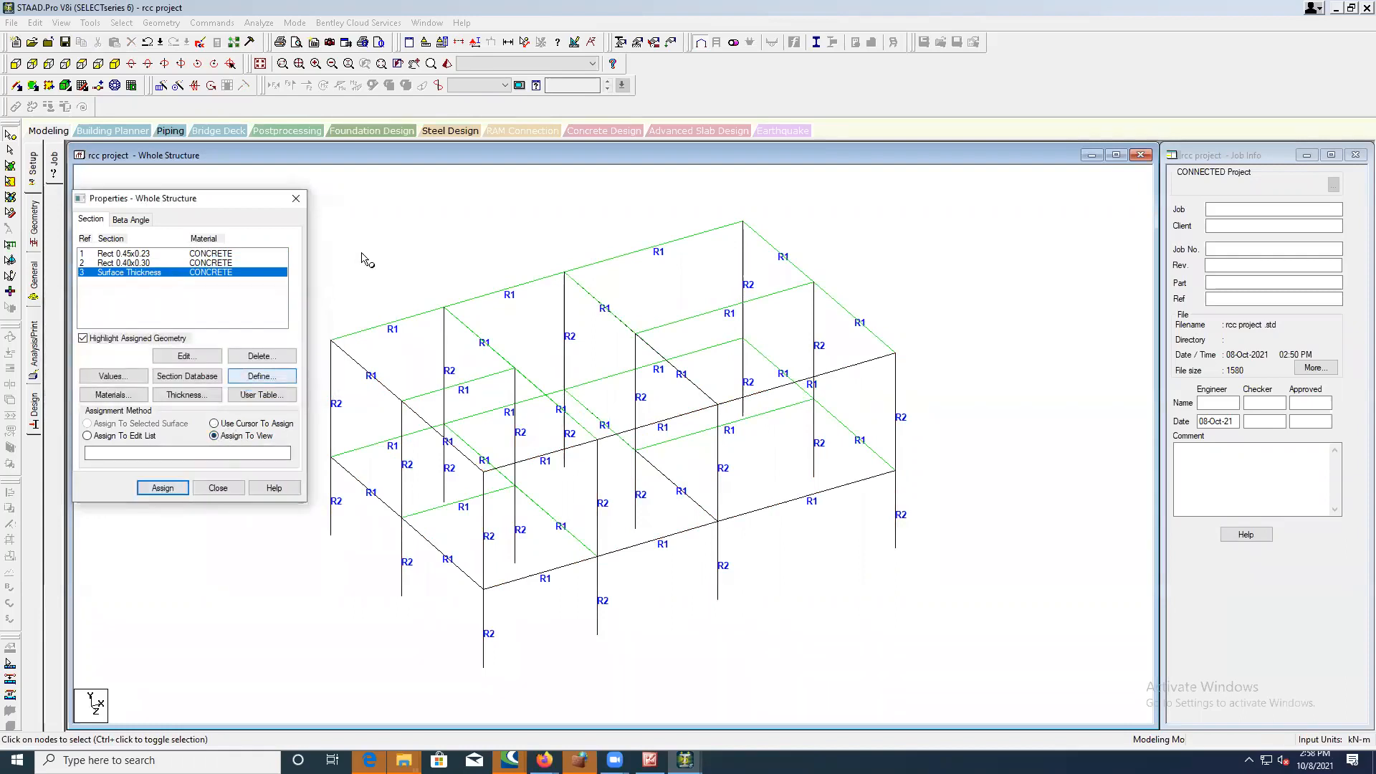
{"action": "left_click", "coordinate": [295, 199]}
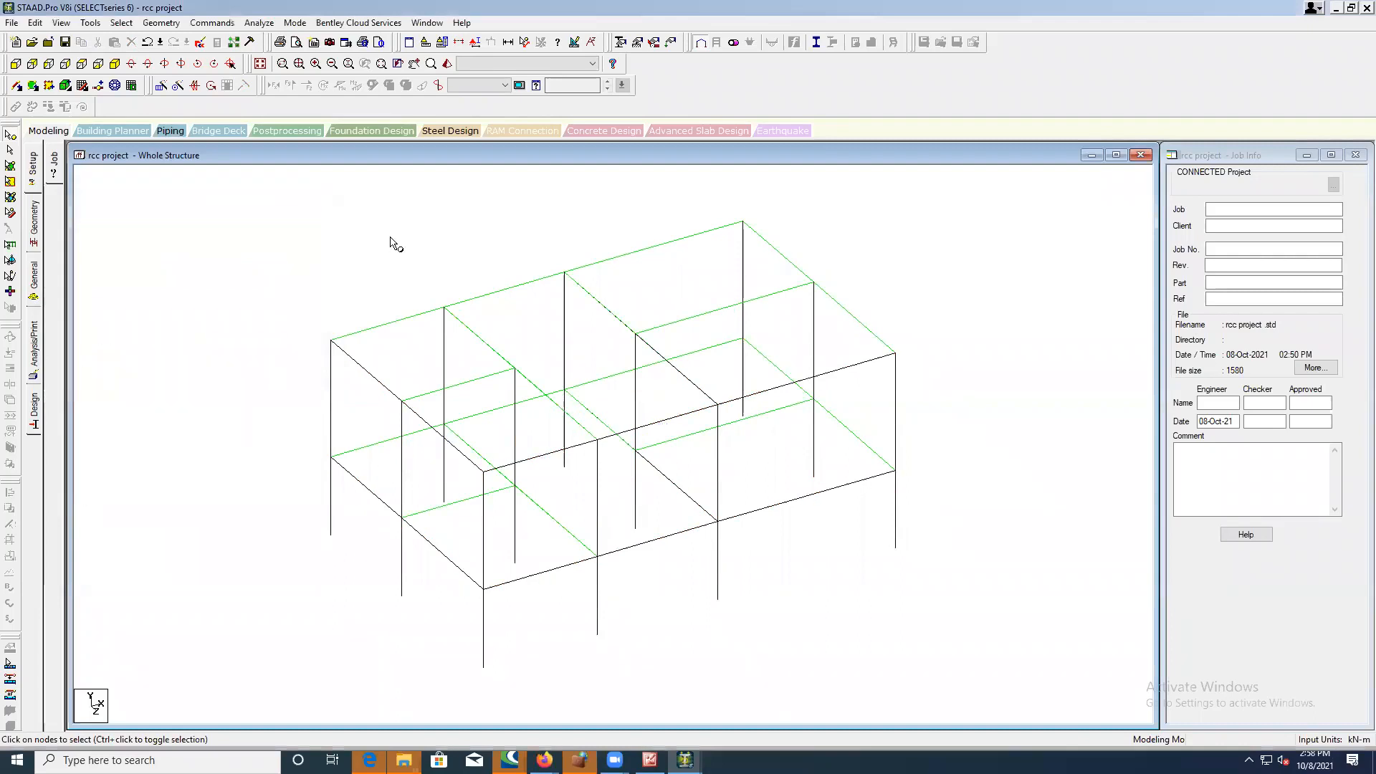
- Select all plates of the structure to check them, and clear the selection
{"action": "left_click", "coordinate": [10, 165]}
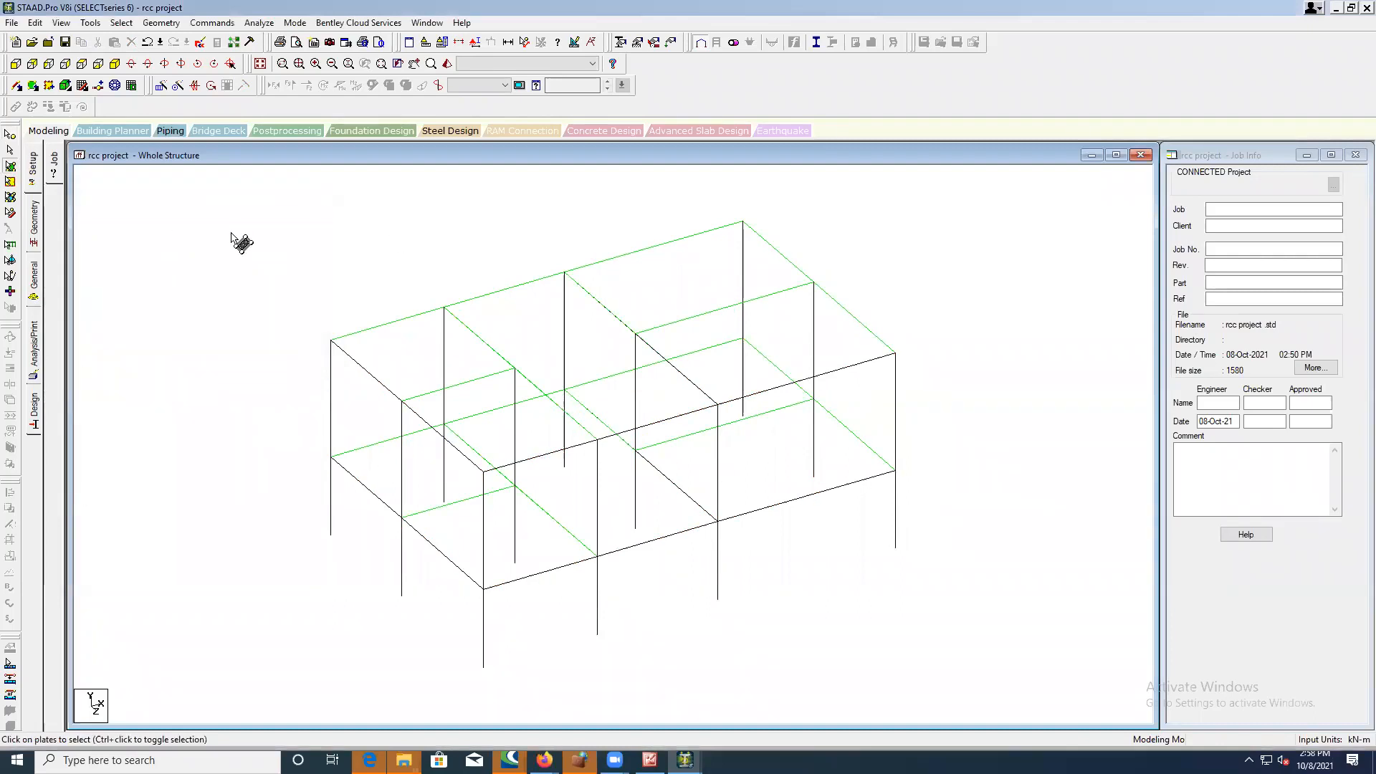
{"action": "key", "text": "ctrl+a"}
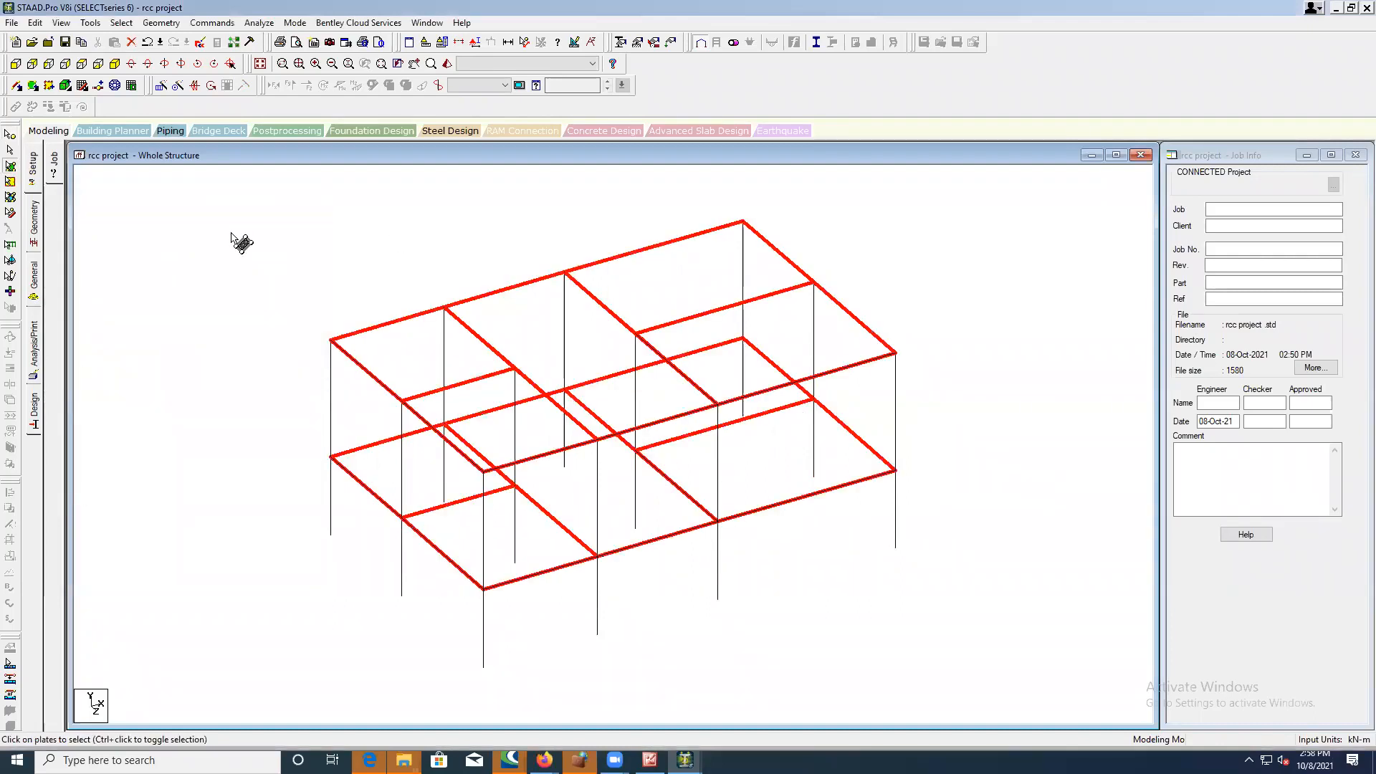
{"action": "left_click", "coordinate": [295, 187]}
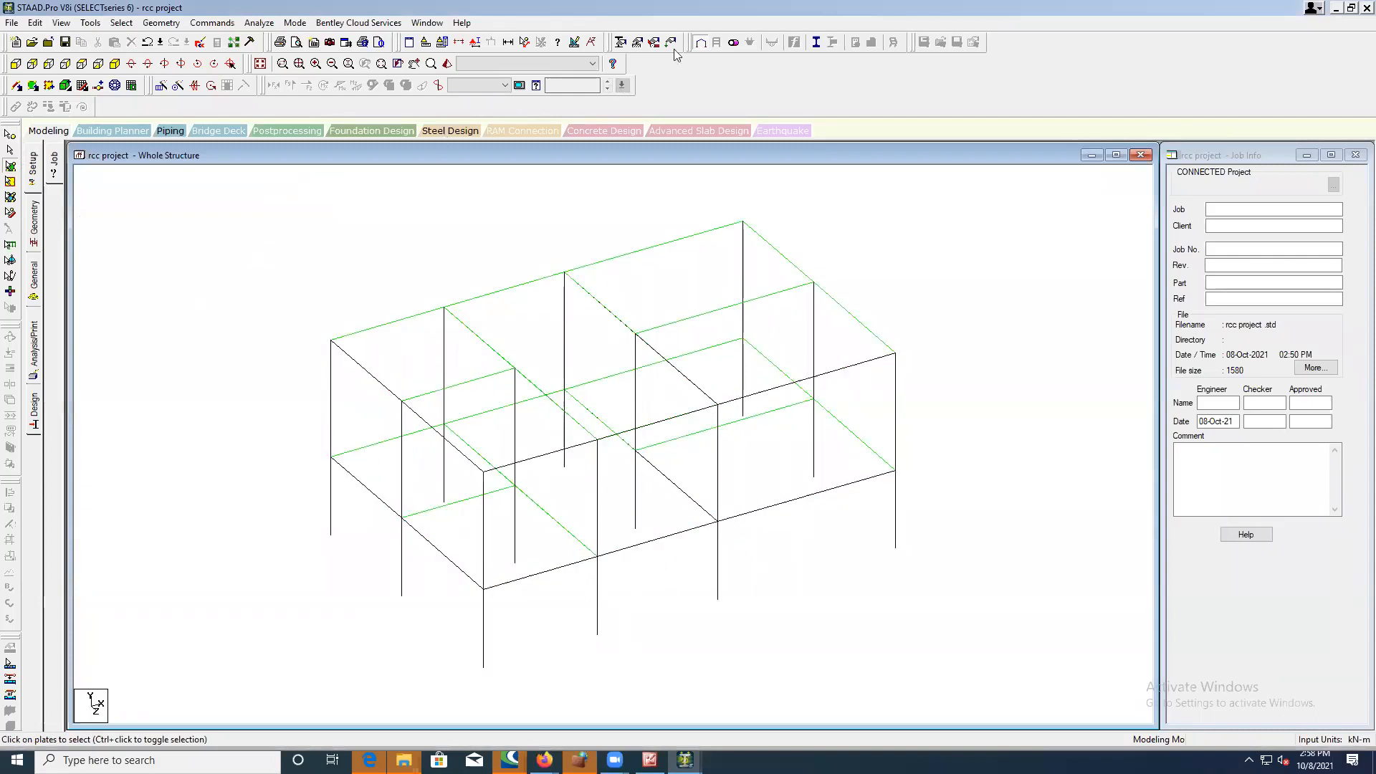
- Assign the Surface Thickness property to the structure's slabs with the Assign To View method, and close the Properties window
{"action": "left_click", "coordinate": [622, 43]}
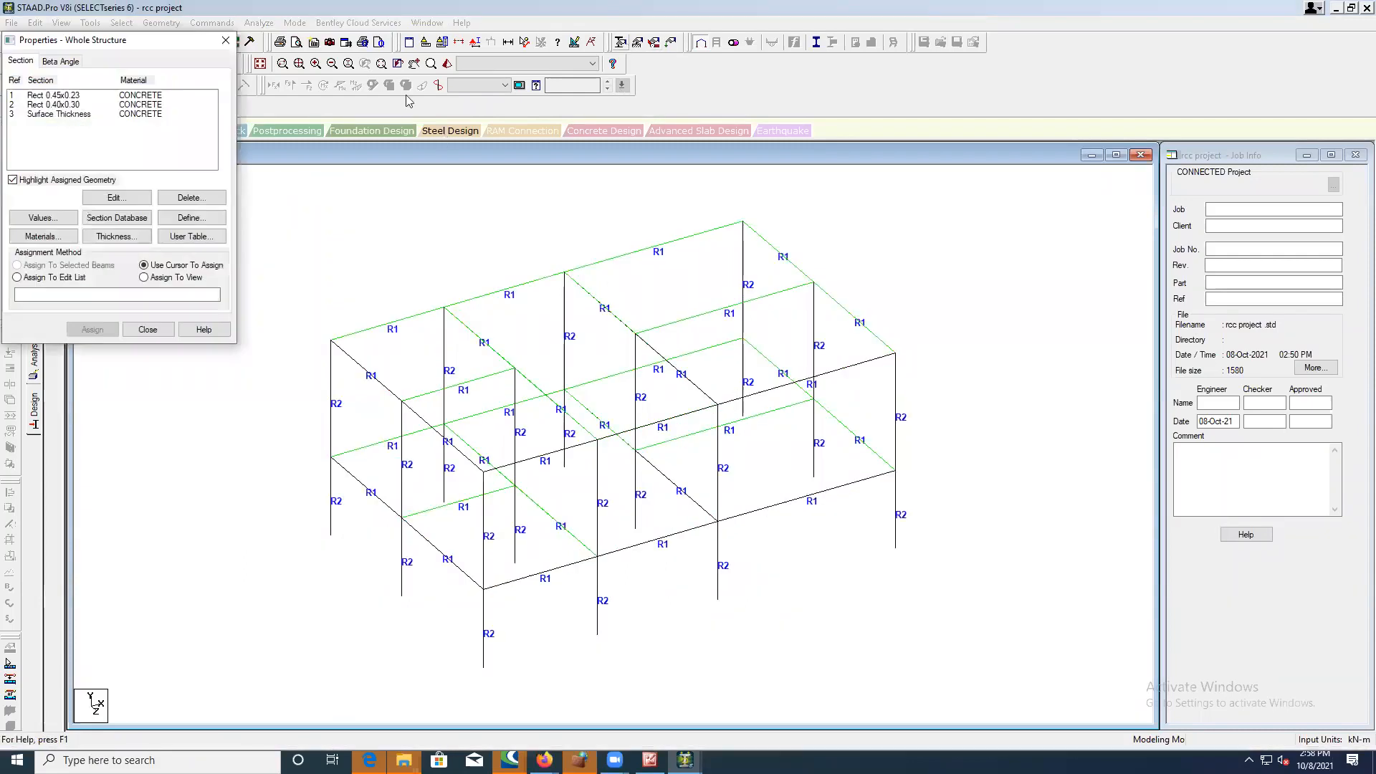
{"action": "left_click", "coordinate": [75, 114]}
{"action": "left_click", "coordinate": [92, 329]}
{"action": "left_click", "coordinate": [146, 278]}
{"action": "left_click", "coordinate": [88, 331]}
{"action": "left_click", "coordinate": [192, 225]}
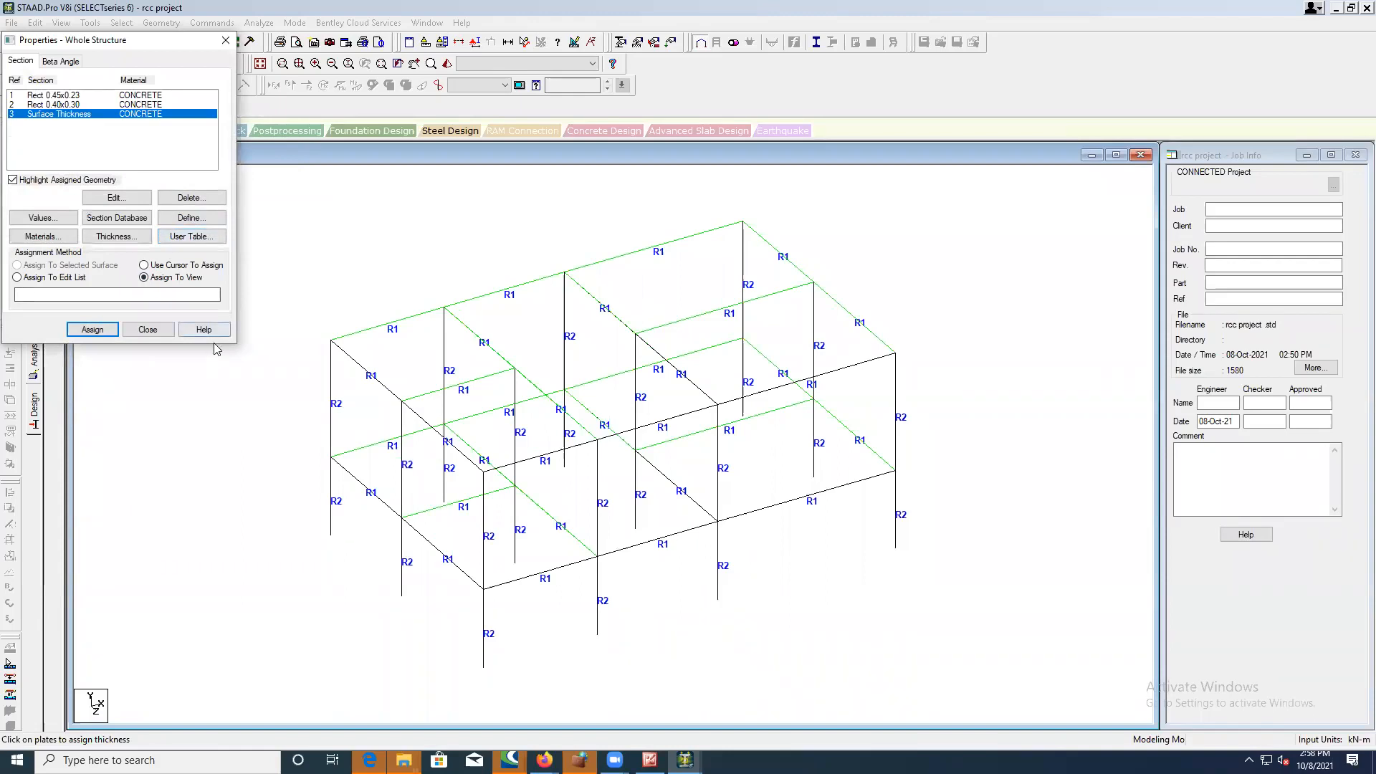
{"action": "left_click", "coordinate": [148, 329]}
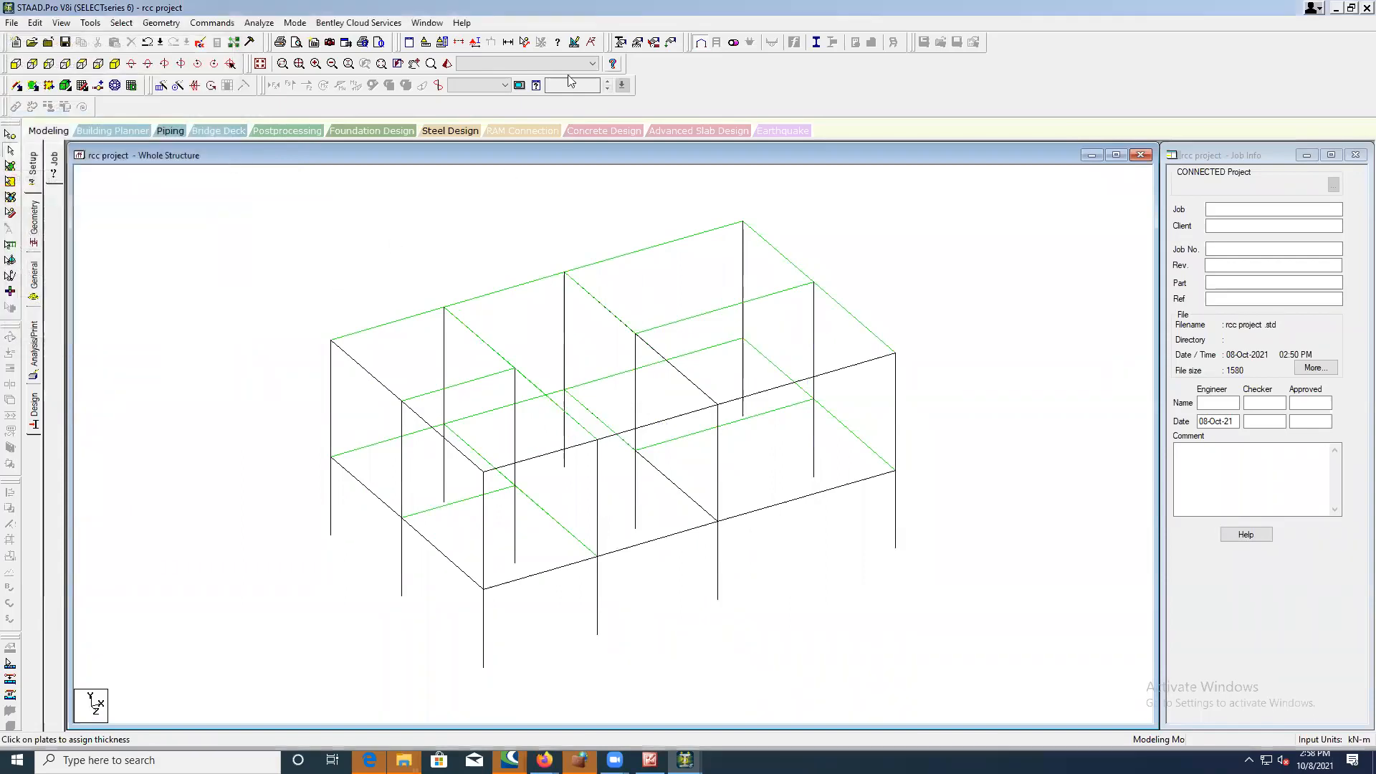
- Open the rendered 3D view and orbit the frame to examine its slabs, beams and columns
{"action": "left_click", "coordinate": [446, 63]}
{"action": "left_click_drag", "start_coordinate": [801, 445], "coordinate": [654, 418]}
{"action": "left_click_drag", "start_coordinate": [846, 442], "coordinate": [892, 535]}
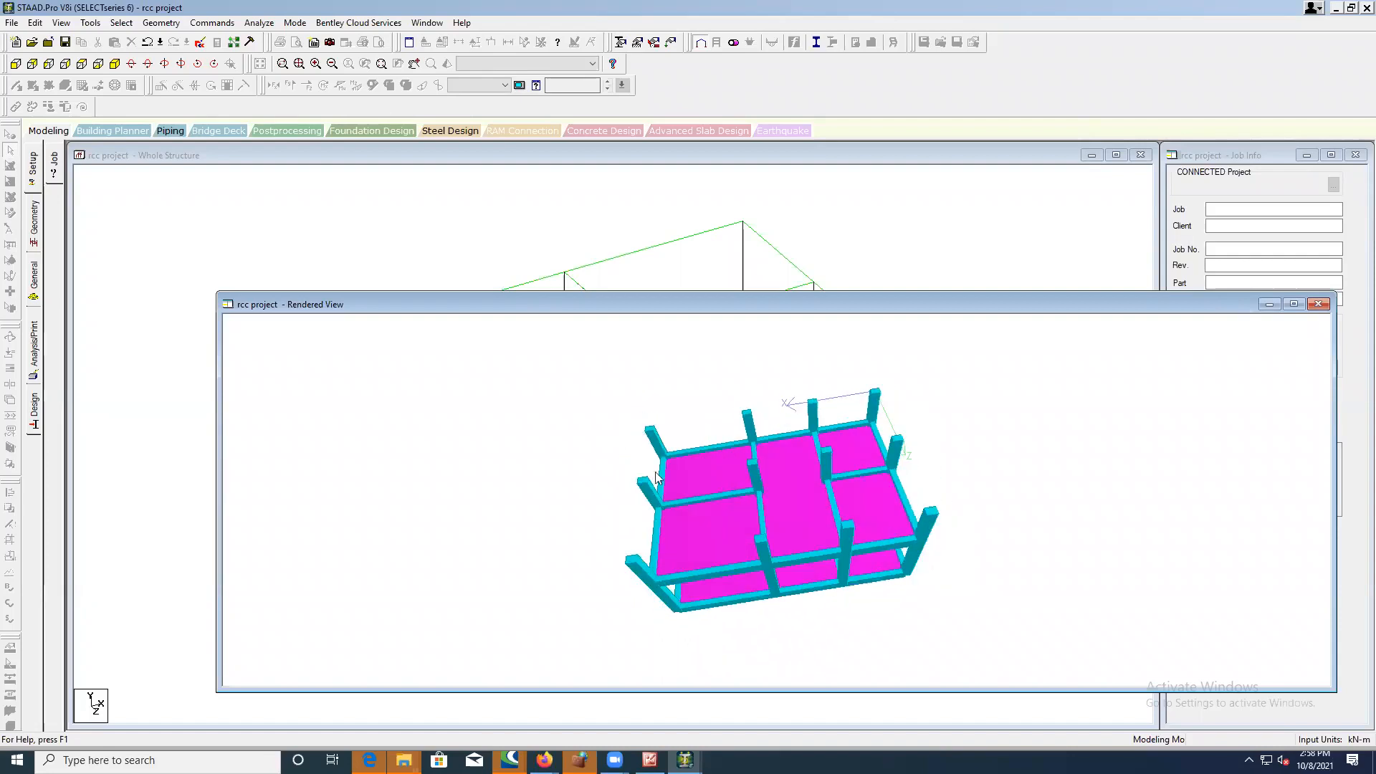
{"action": "left_click_drag", "start_coordinate": [655, 473], "coordinate": [675, 556]}
- Switch to the floor plan image in Picture Manager, return to STAAD.Pro and orbit the rendered frame to compare column layouts
{"action": "left_click", "coordinate": [649, 759]}
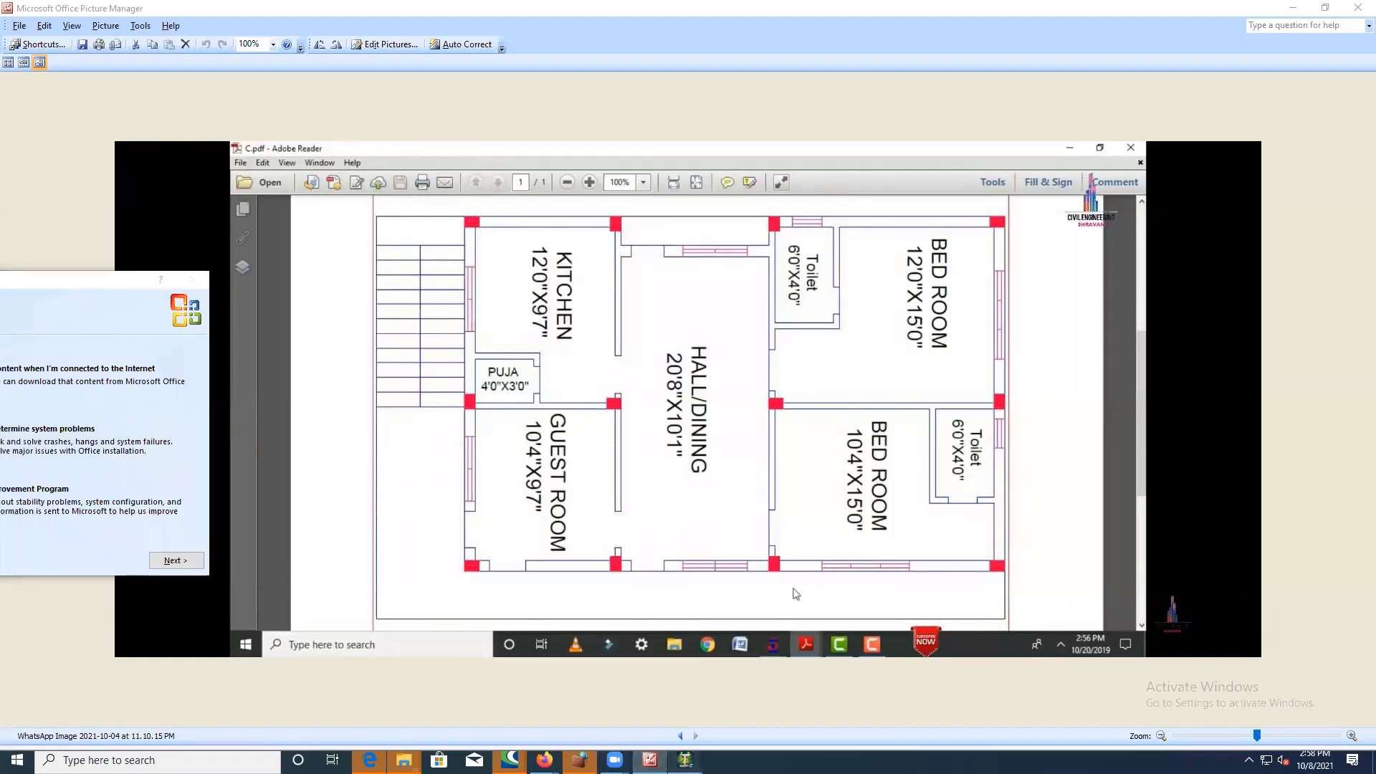
{"action": "mouse_move", "coordinate": [685, 759]}
{"action": "left_click", "coordinate": [768, 732]}
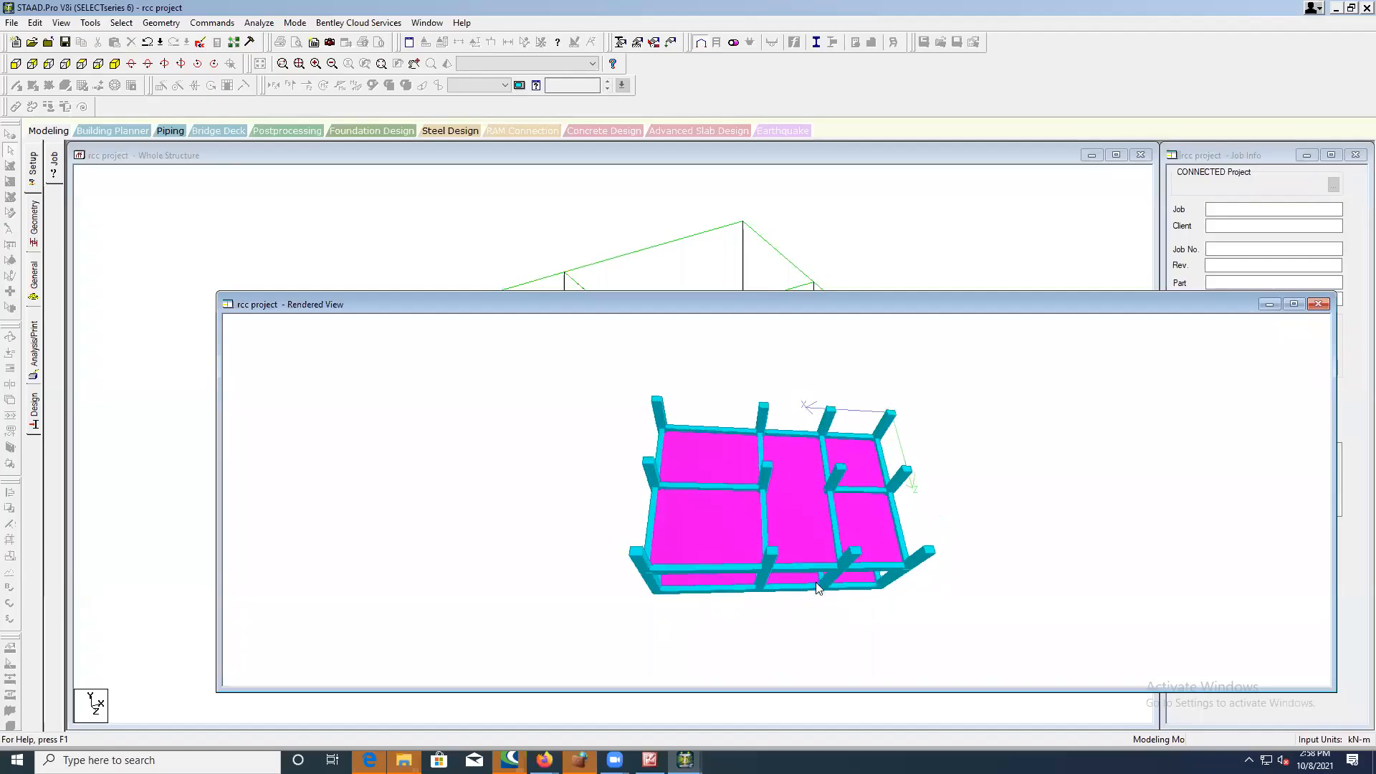
{"action": "left_click_drag", "start_coordinate": [664, 580], "coordinate": [662, 556]}
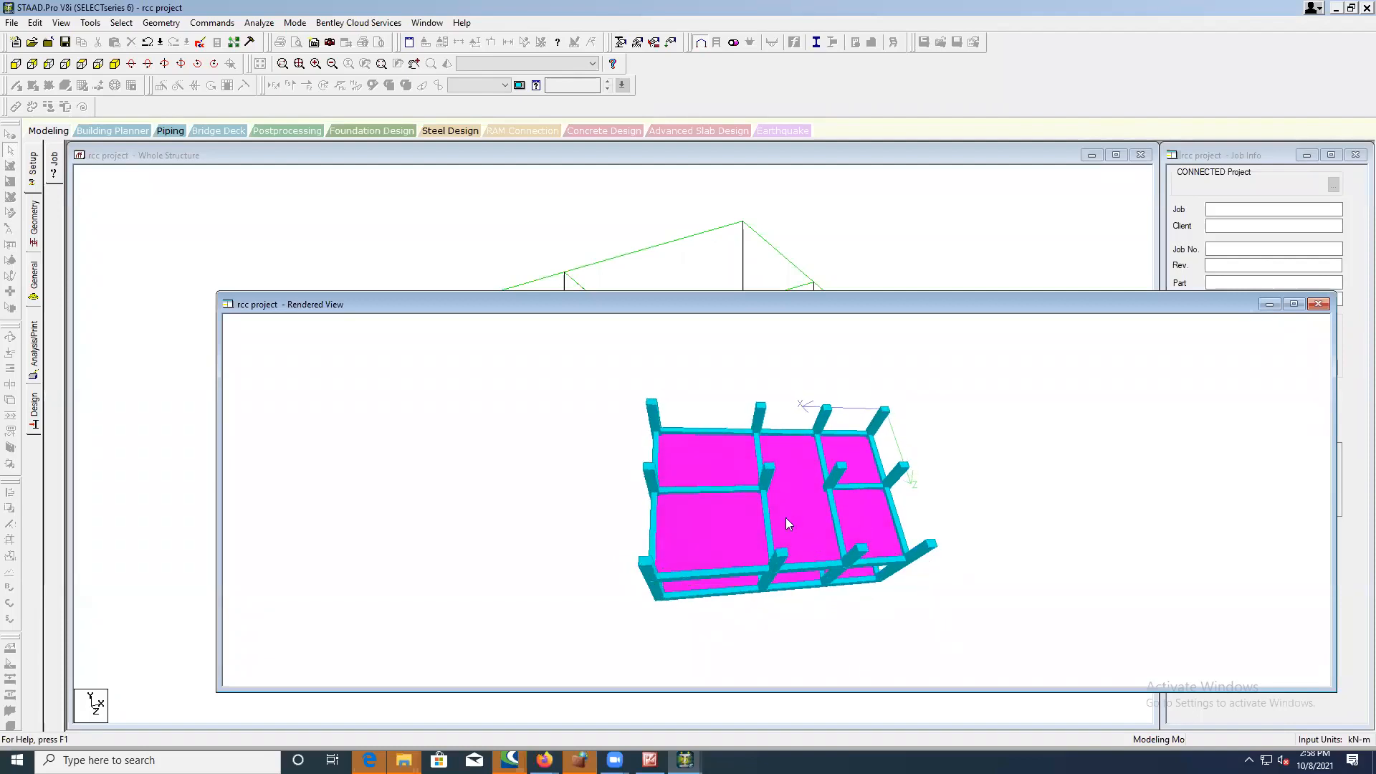
{"action": "left_click_drag", "start_coordinate": [921, 528], "coordinate": [925, 571]}
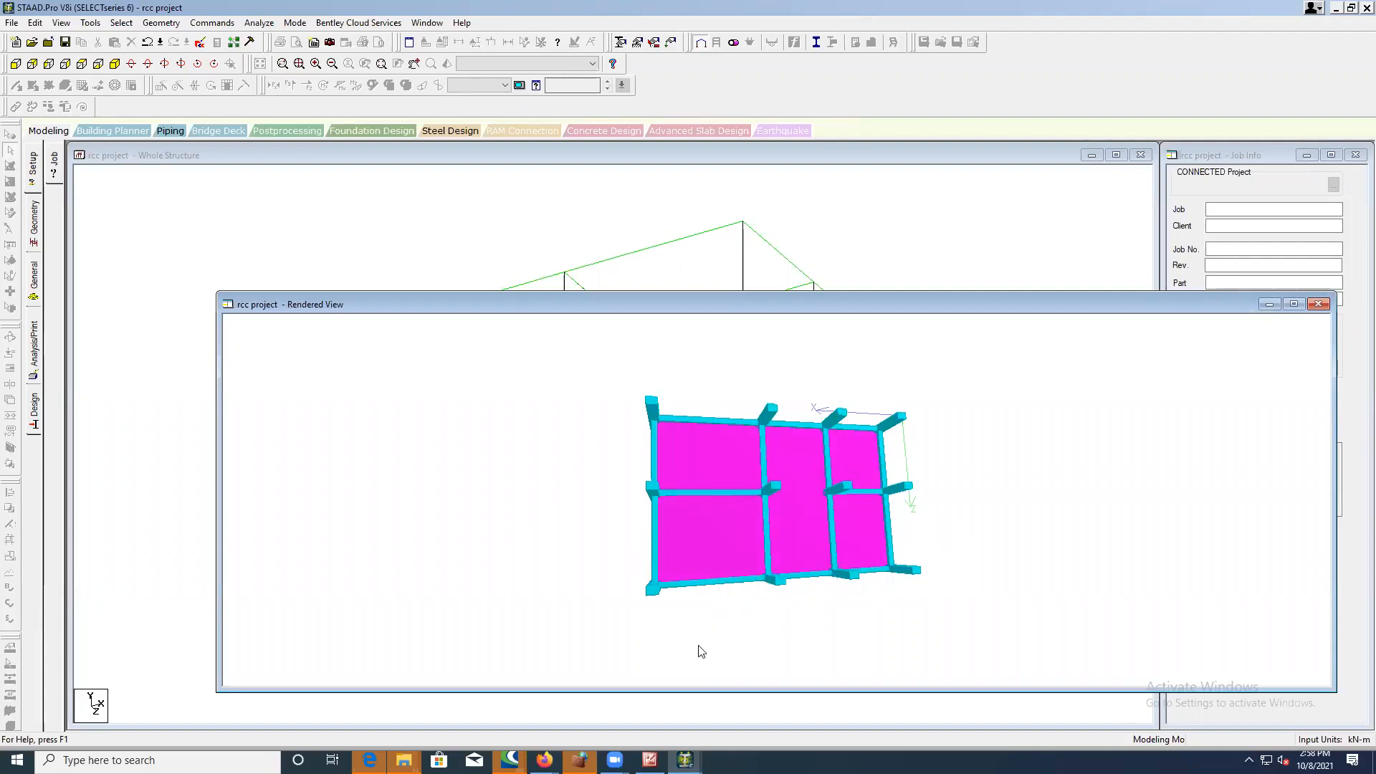
- Check the floor plan image again for column orientation, return to the STAAD.Pro rendered frame and close the rendered view
{"action": "left_click", "coordinate": [685, 759]}
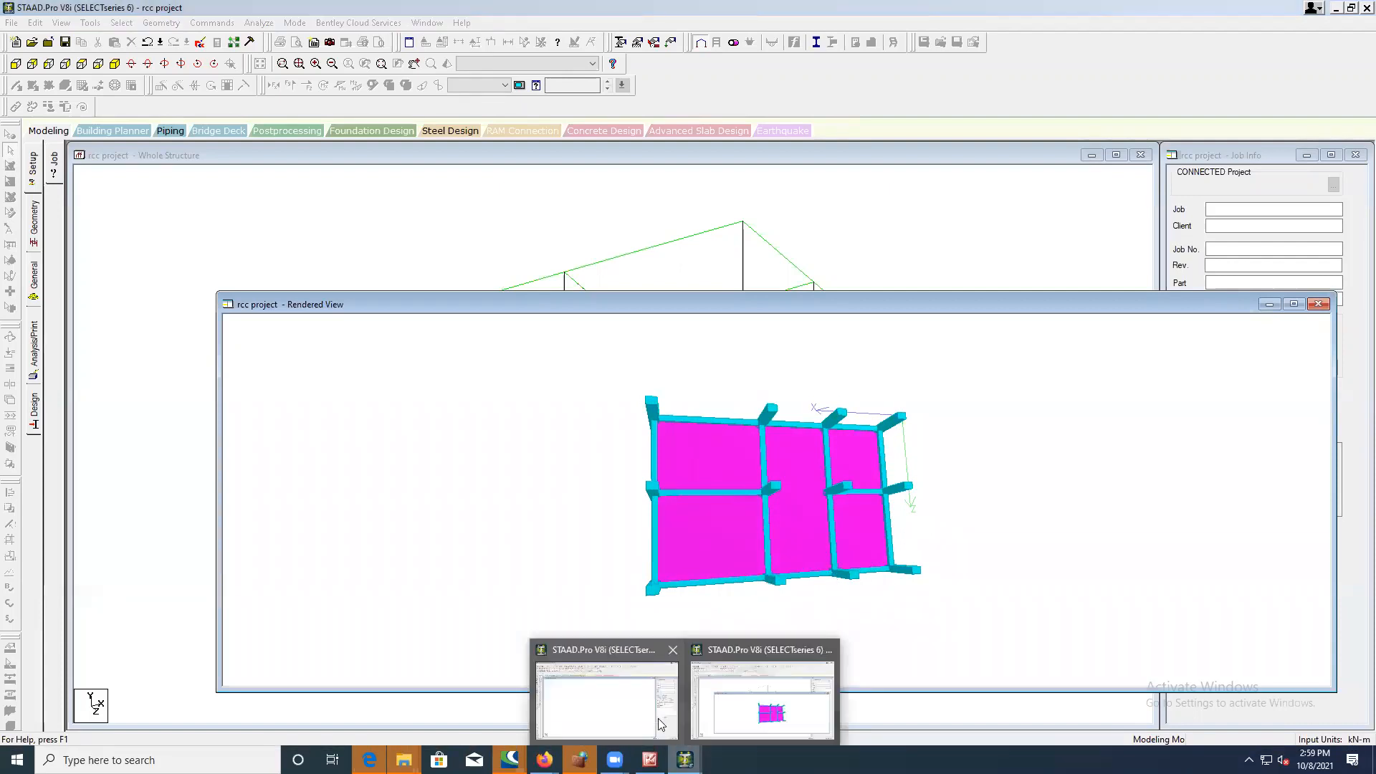
{"action": "left_click", "coordinate": [649, 760]}
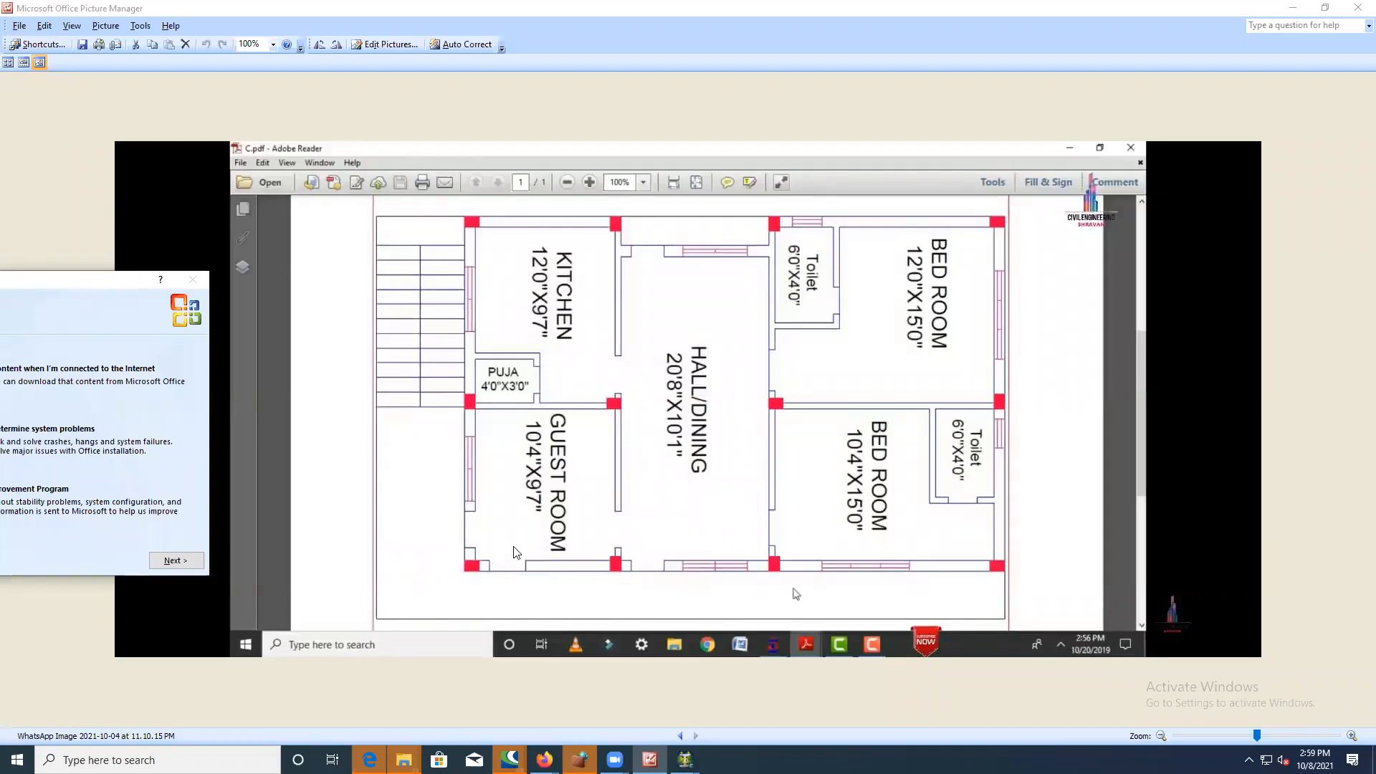
{"action": "mouse_move", "coordinate": [684, 760]}
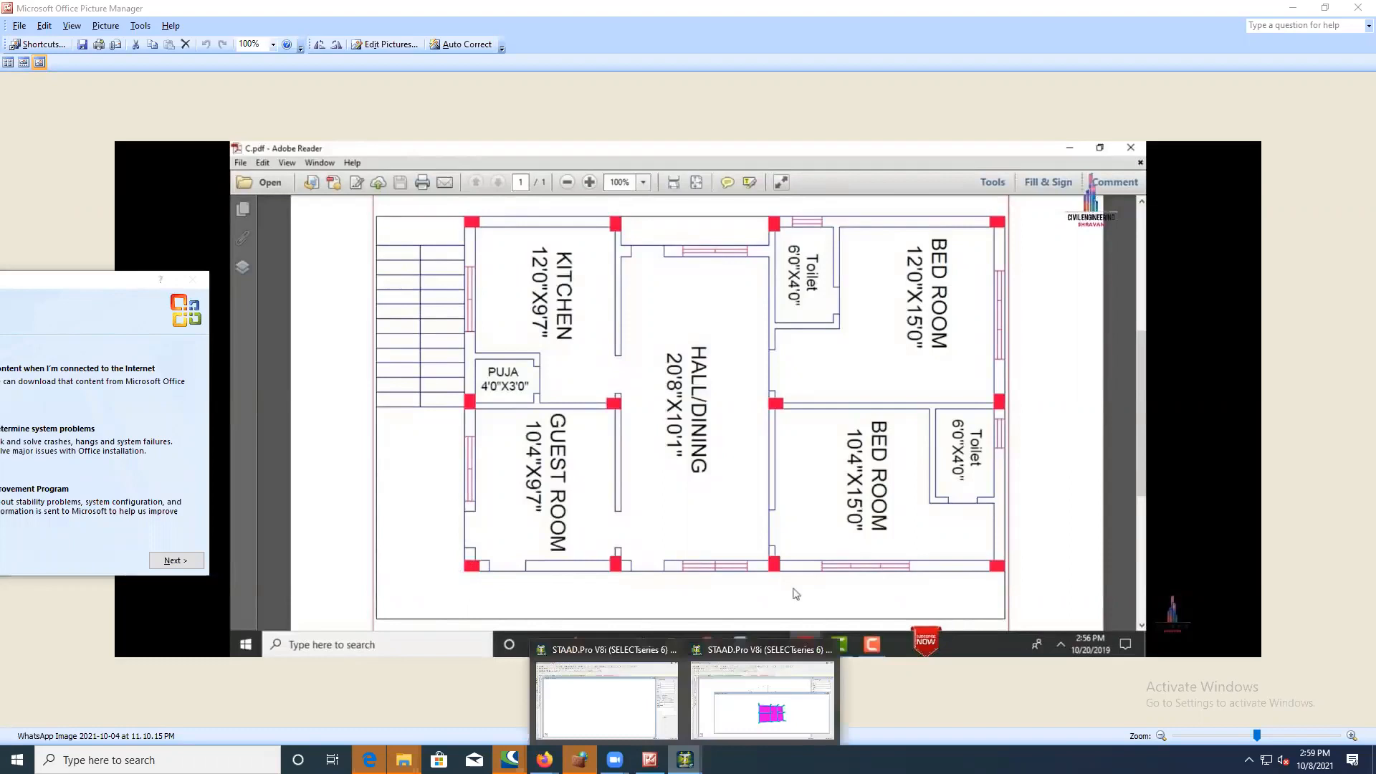
{"action": "left_click", "coordinate": [712, 721]}
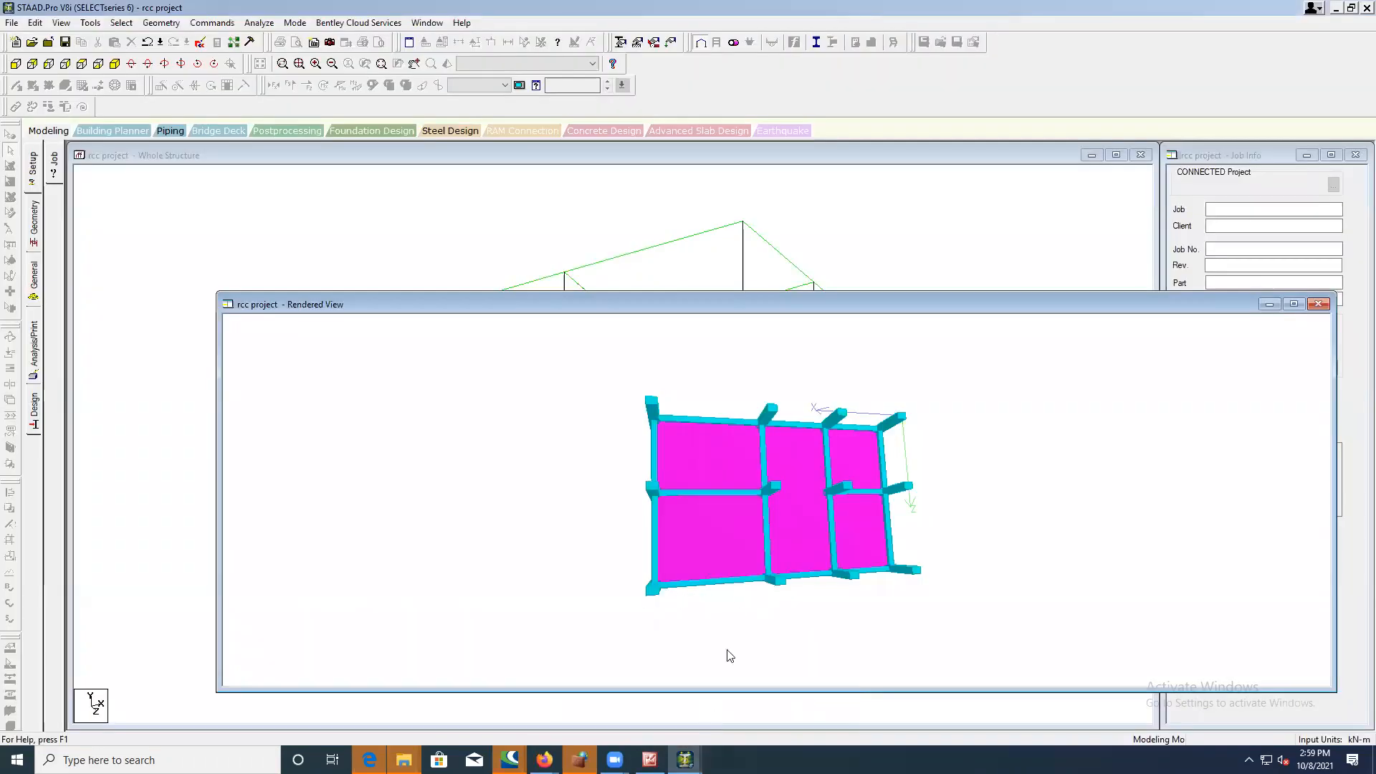
{"action": "left_click", "coordinate": [650, 760]}
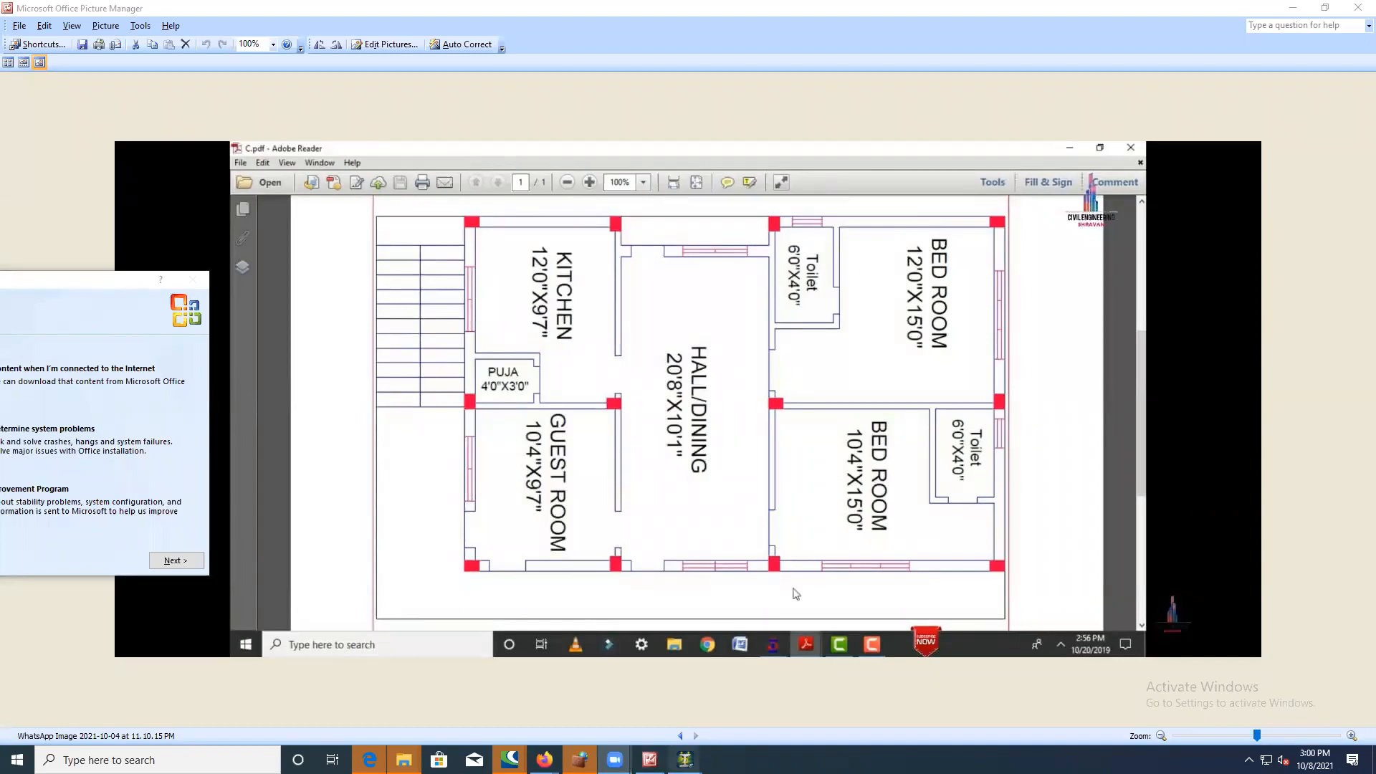
{"action": "left_click", "coordinate": [685, 759]}
{"action": "left_click", "coordinate": [749, 715]}
{"action": "left_click", "coordinate": [673, 409]}
{"action": "left_click", "coordinate": [602, 397]}
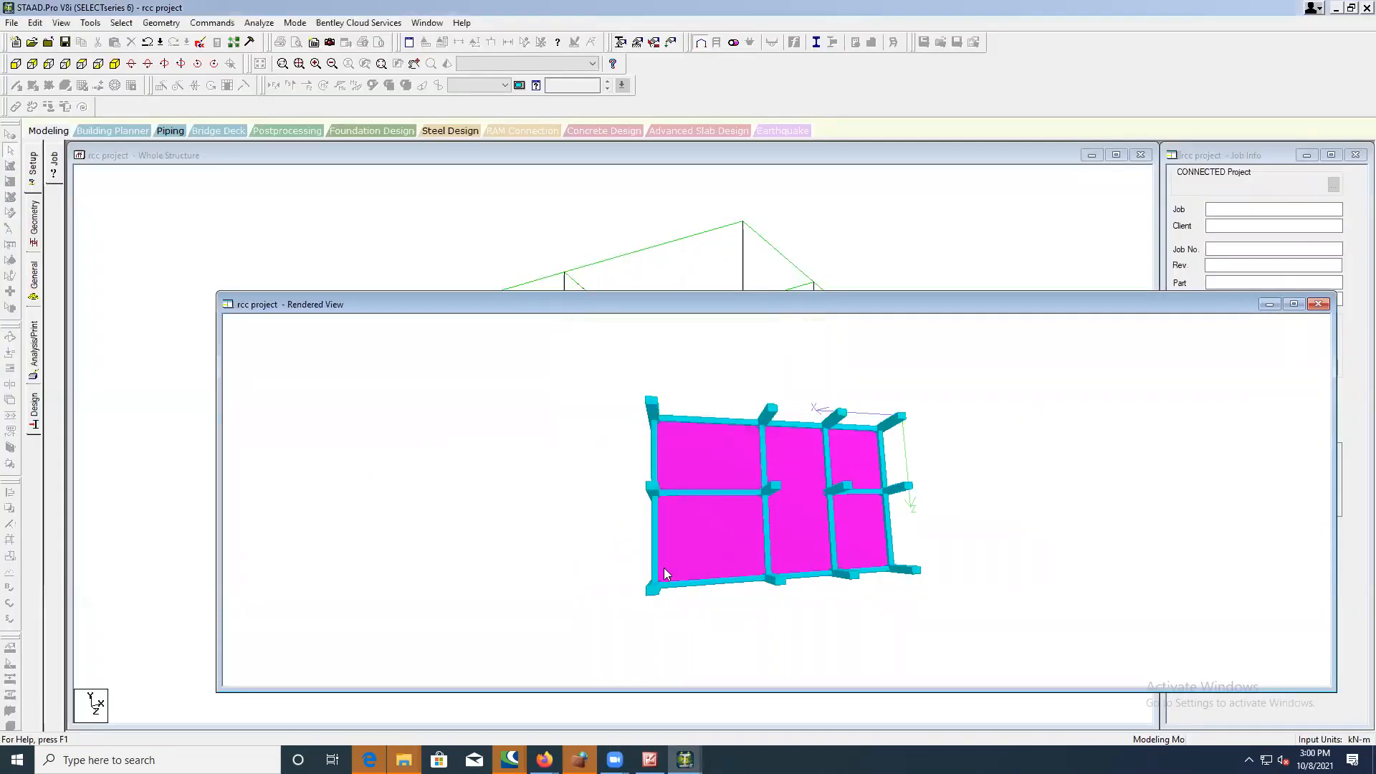
{"action": "left_click", "coordinate": [1318, 303]}
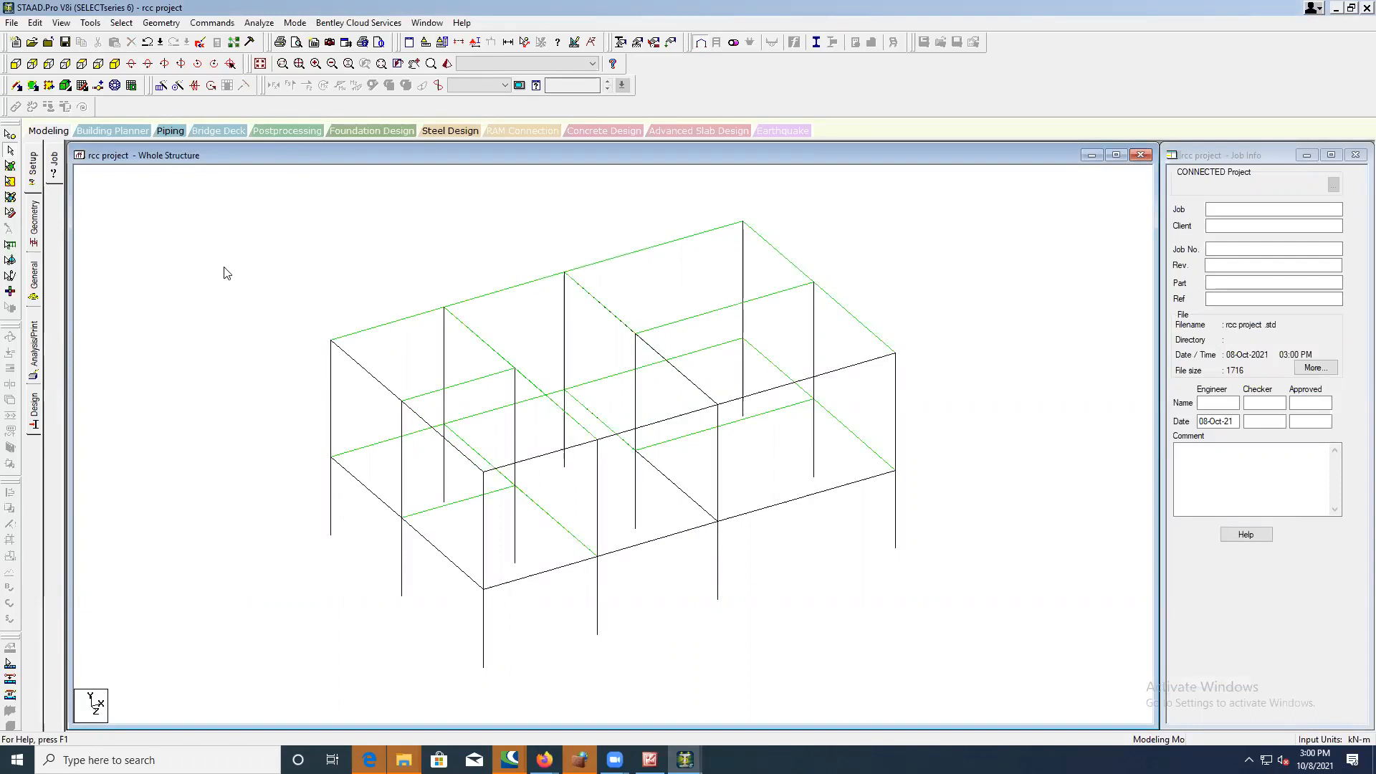
- Create a beta angle of 90 degrees in the structure's properties and select it for assignment
{"action": "left_click", "coordinate": [10, 135]}
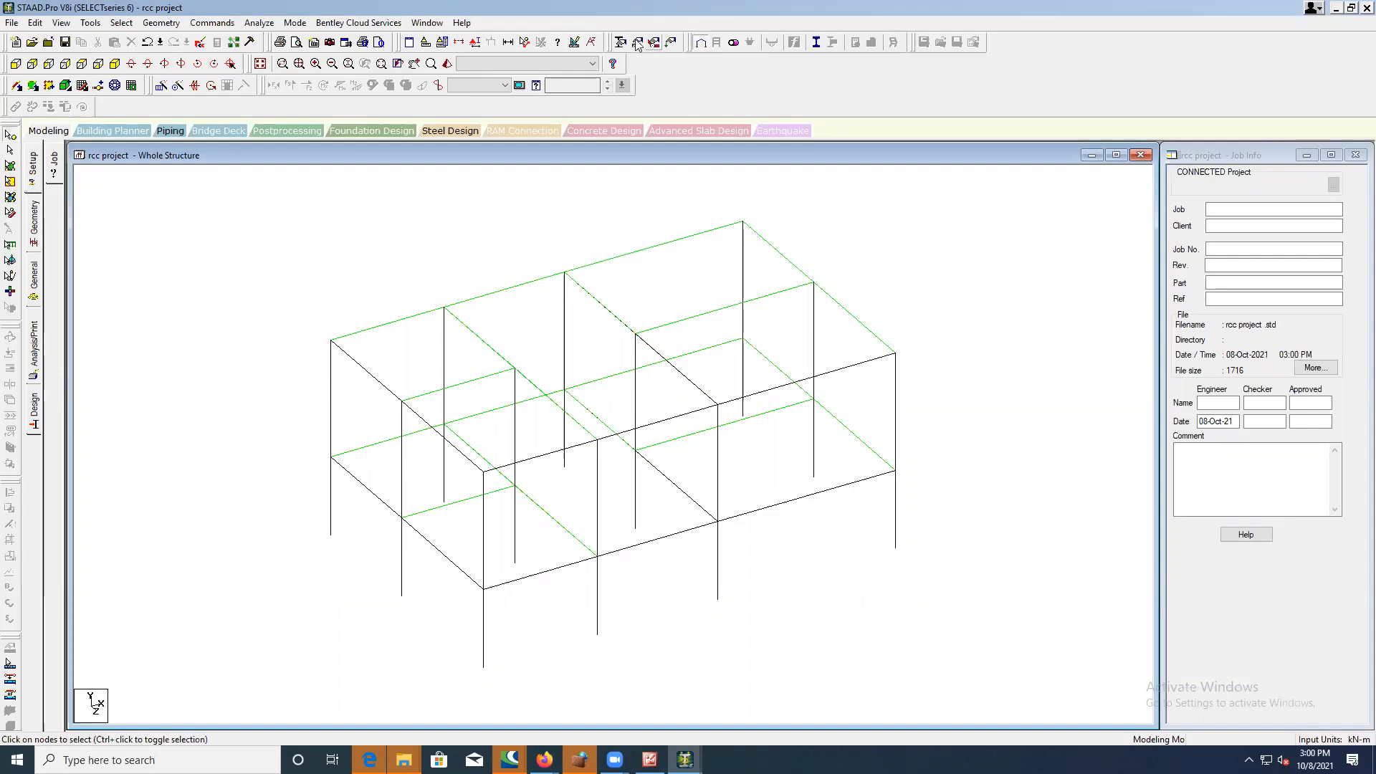
{"action": "left_click", "coordinate": [620, 43]}
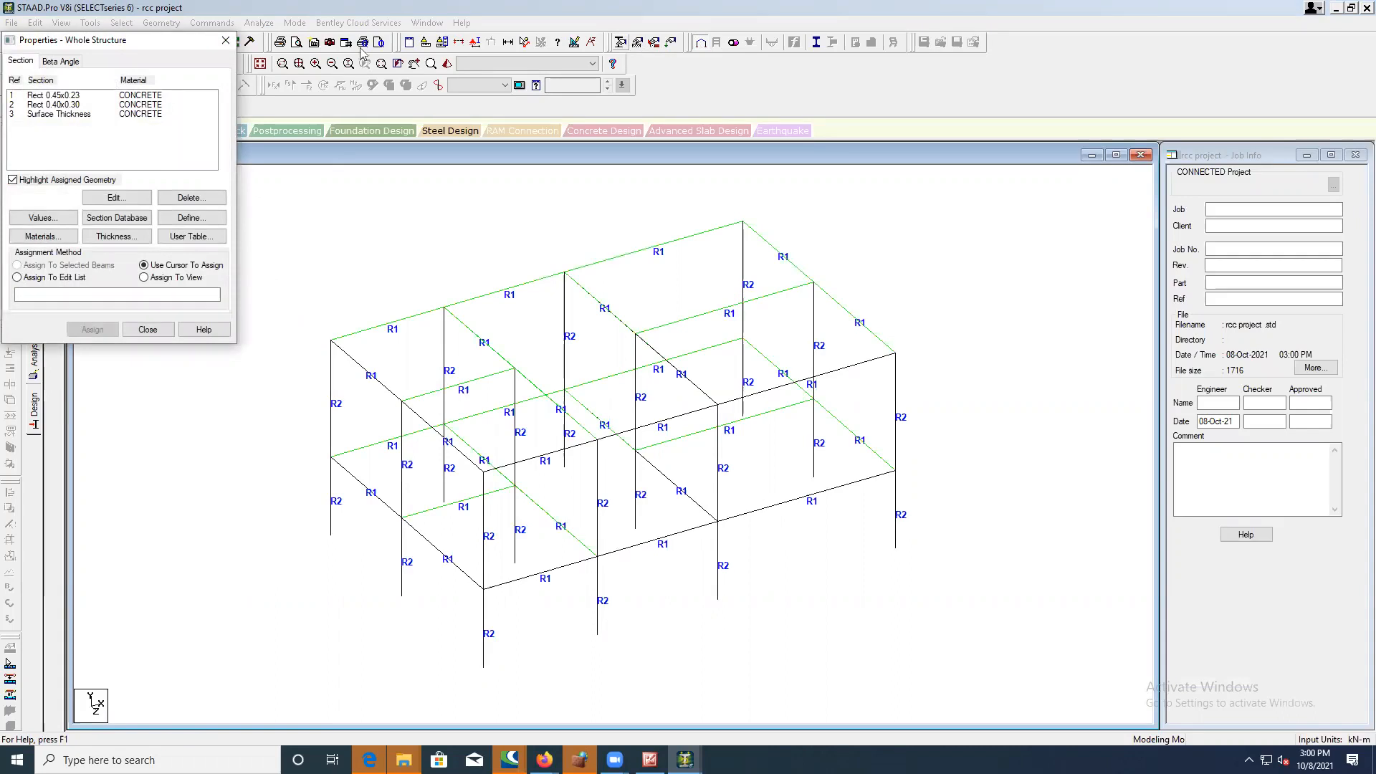
{"action": "left_click", "coordinate": [62, 65]}
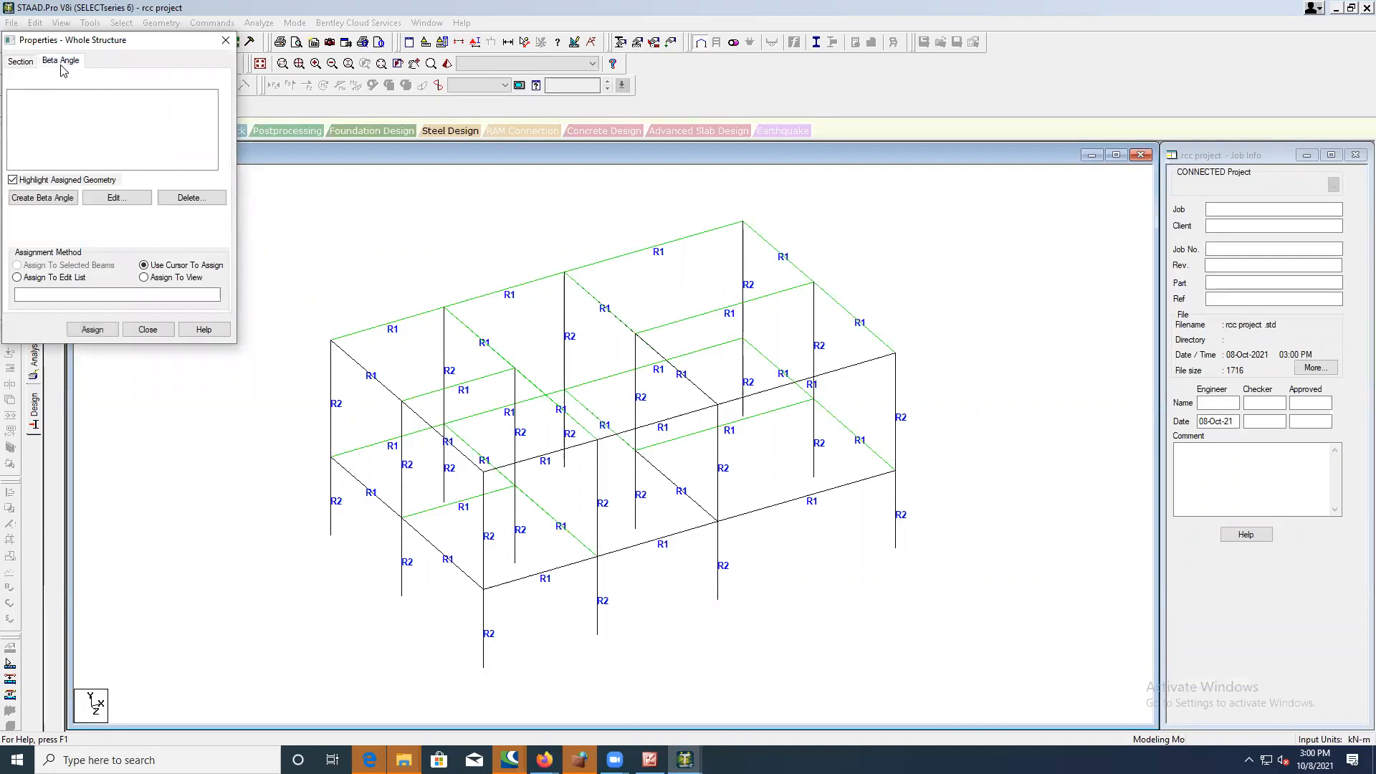
{"action": "left_click", "coordinate": [63, 197]}
{"action": "left_click", "coordinate": [154, 144]}
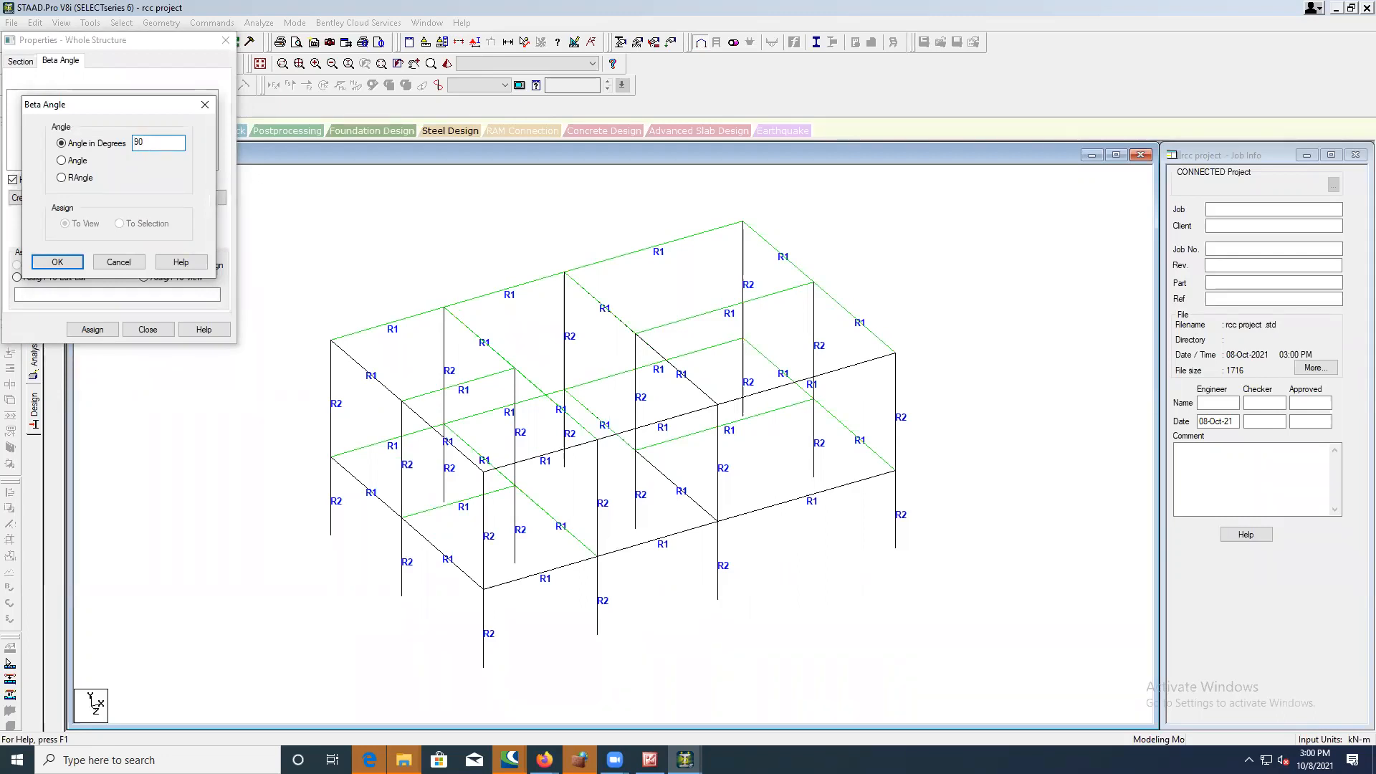
{"action": "left_click", "coordinate": [59, 262]}
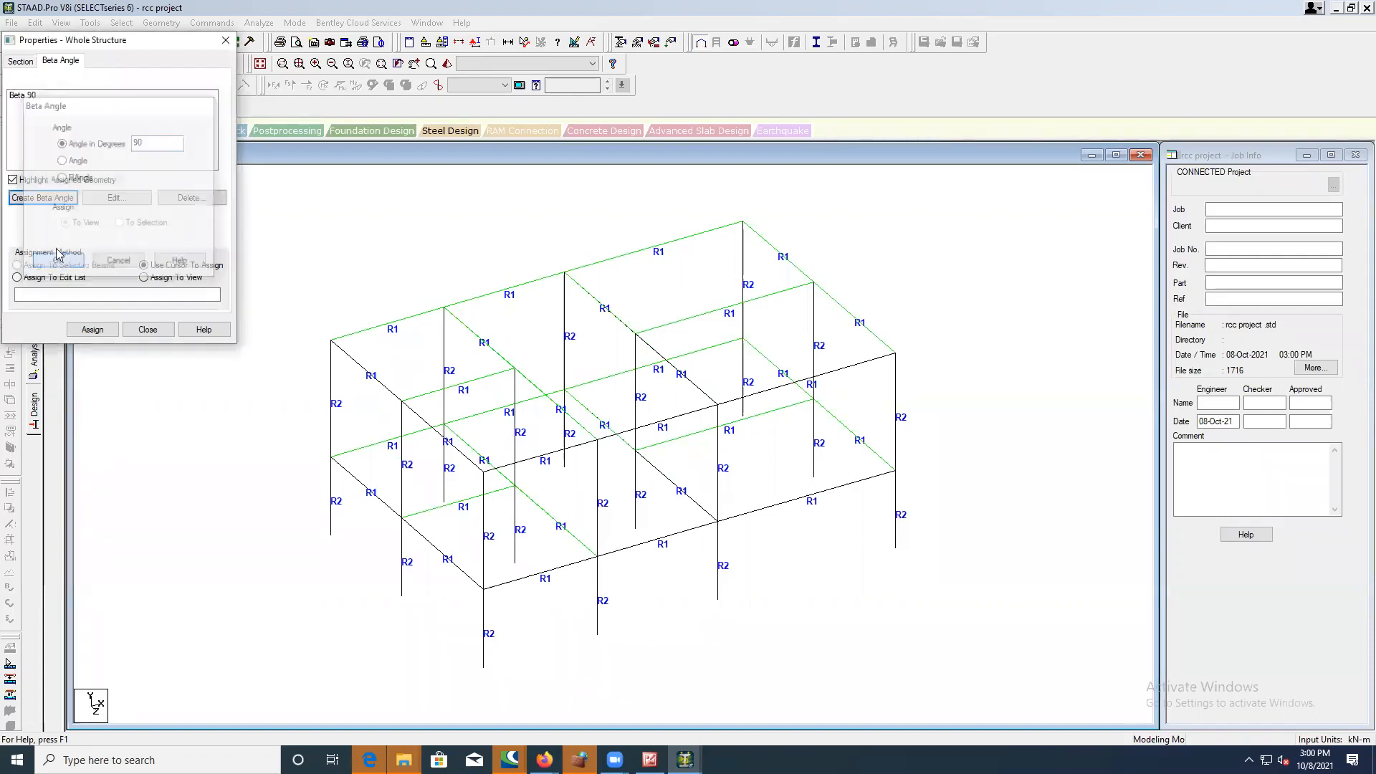
{"action": "left_click", "coordinate": [23, 97]}
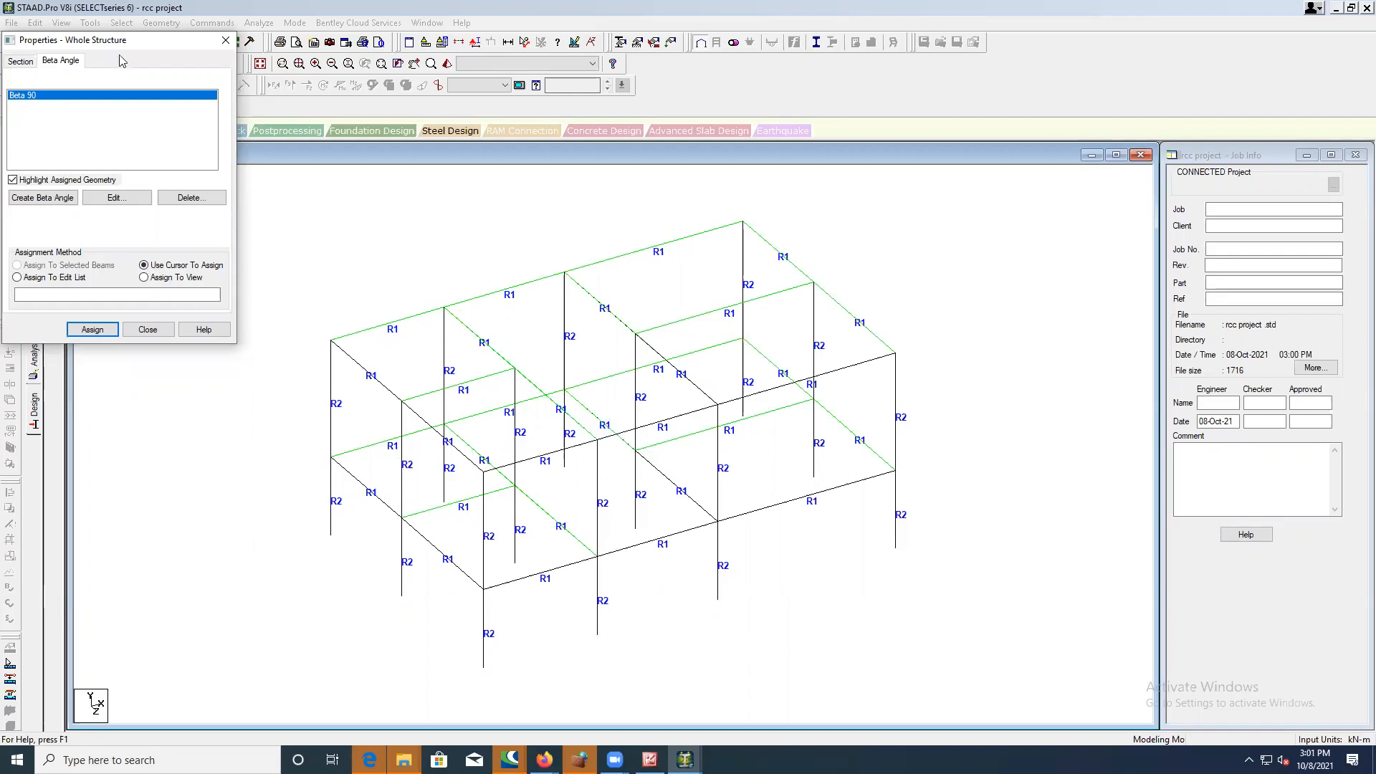
- Try to select the six perimeter columns between the corners by picking their nodes in plan view
{"action": "left_click_drag", "start_coordinate": [131, 46], "coordinate": [73, 110]}
{"action": "left_click", "coordinate": [82, 64]}
{"action": "left_click_drag", "start_coordinate": [254, 200], "coordinate": [279, 231]}
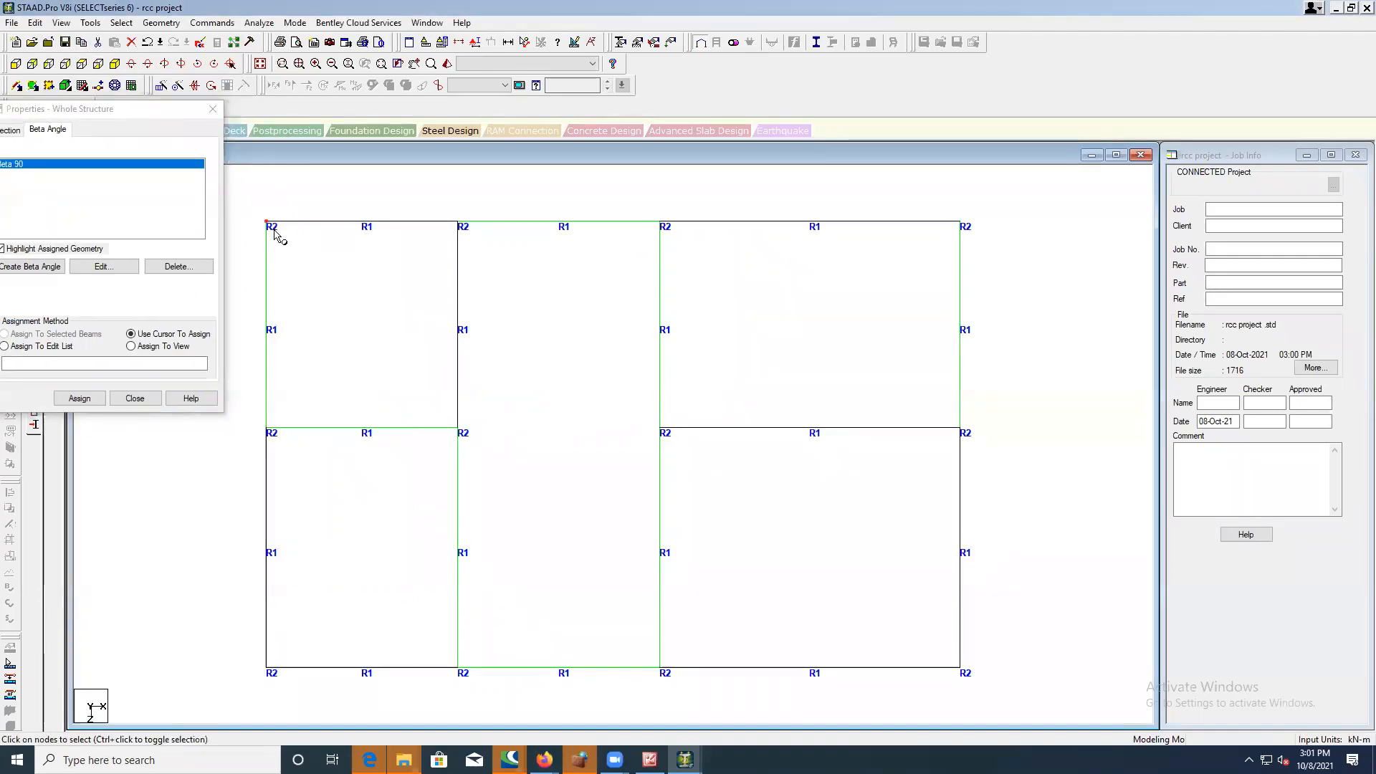
{"action": "left_click", "coordinate": [361, 199]}
{"action": "left_click", "coordinate": [266, 428]}
{"action": "left_click", "coordinate": [459, 222], "text": "ctrl"}
{"action": "left_click", "coordinate": [659, 220], "text": "ctrl"}
{"action": "left_click", "coordinate": [959, 427], "text": "ctrl"}
{"action": "left_click", "coordinate": [457, 664], "text": "ctrl"}
{"action": "left_click_drag", "start_coordinate": [39, 100], "coordinate": [61, 115]}
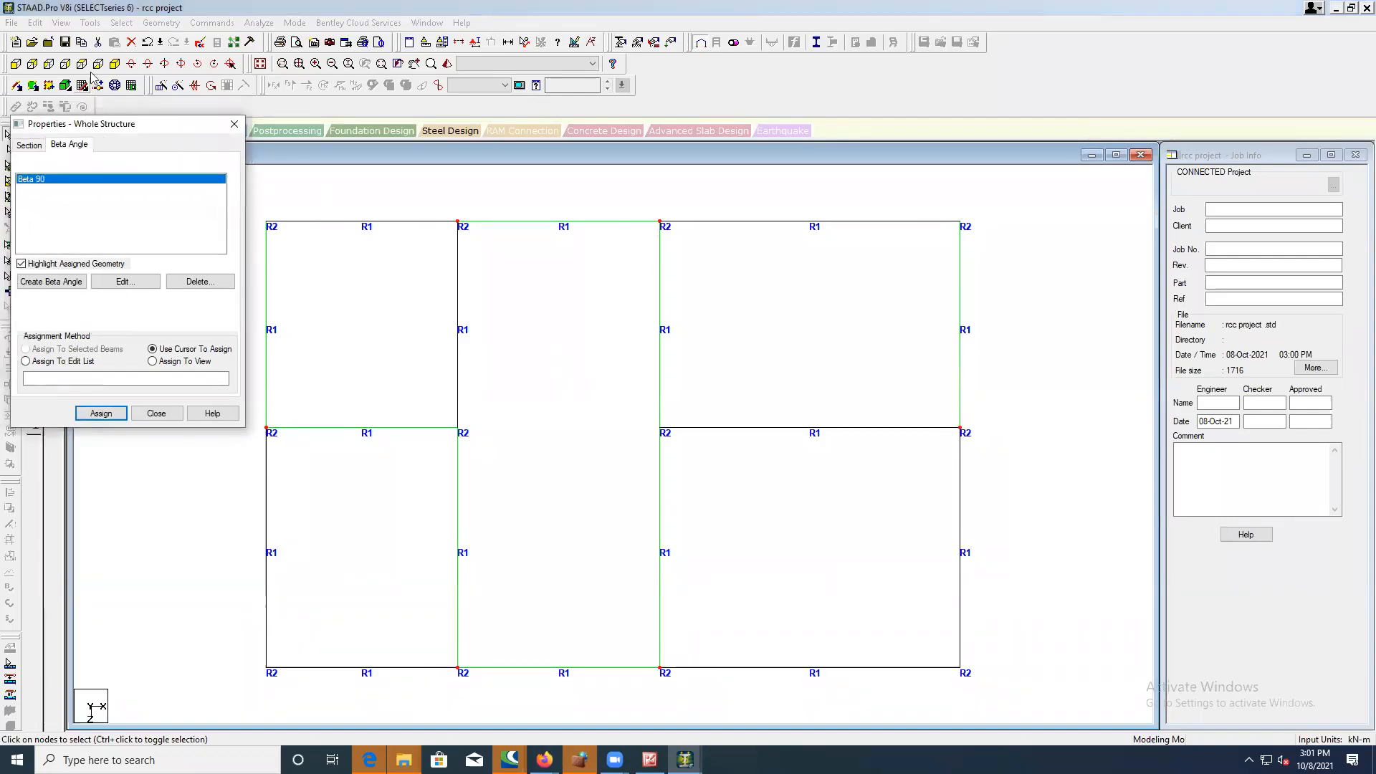
{"action": "left_click", "coordinate": [115, 63]}
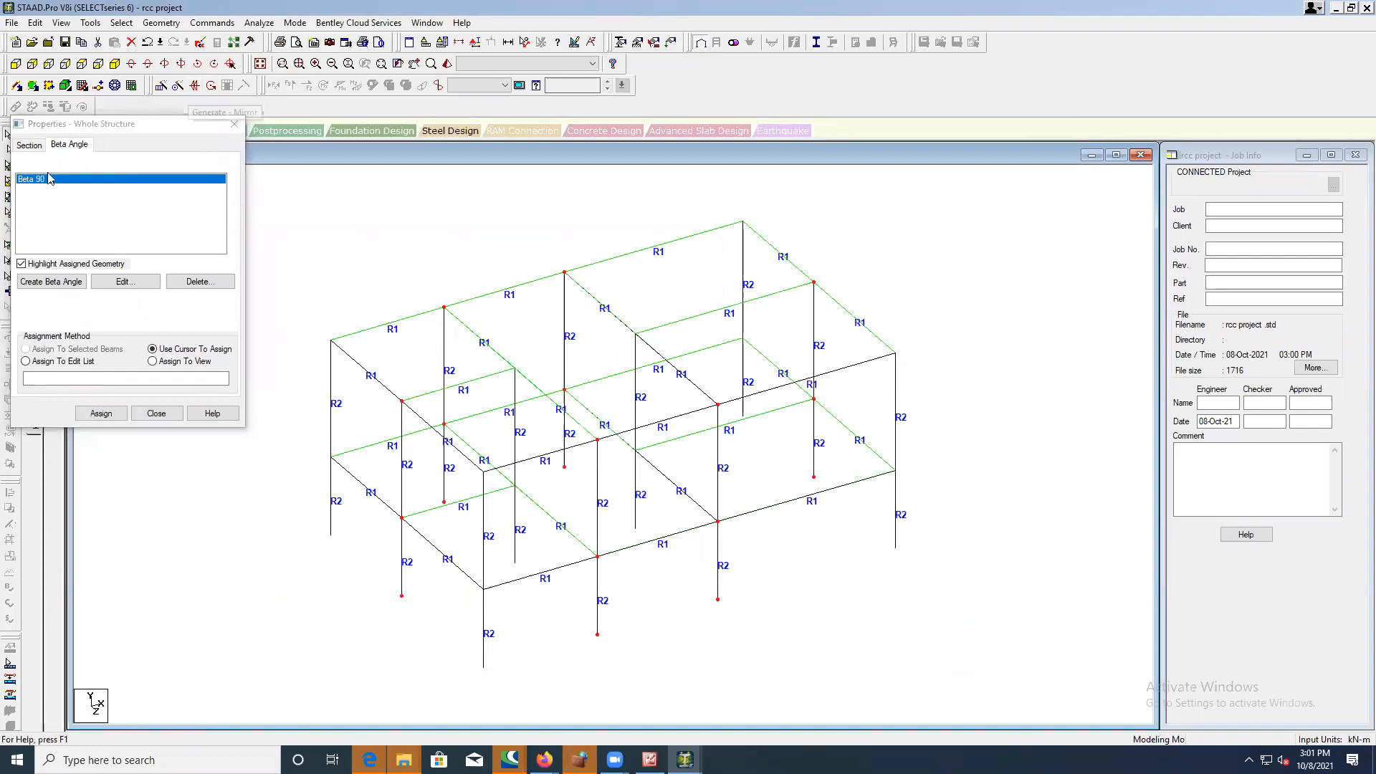
{"action": "left_click_drag", "start_coordinate": [118, 124], "coordinate": [76, 149]}
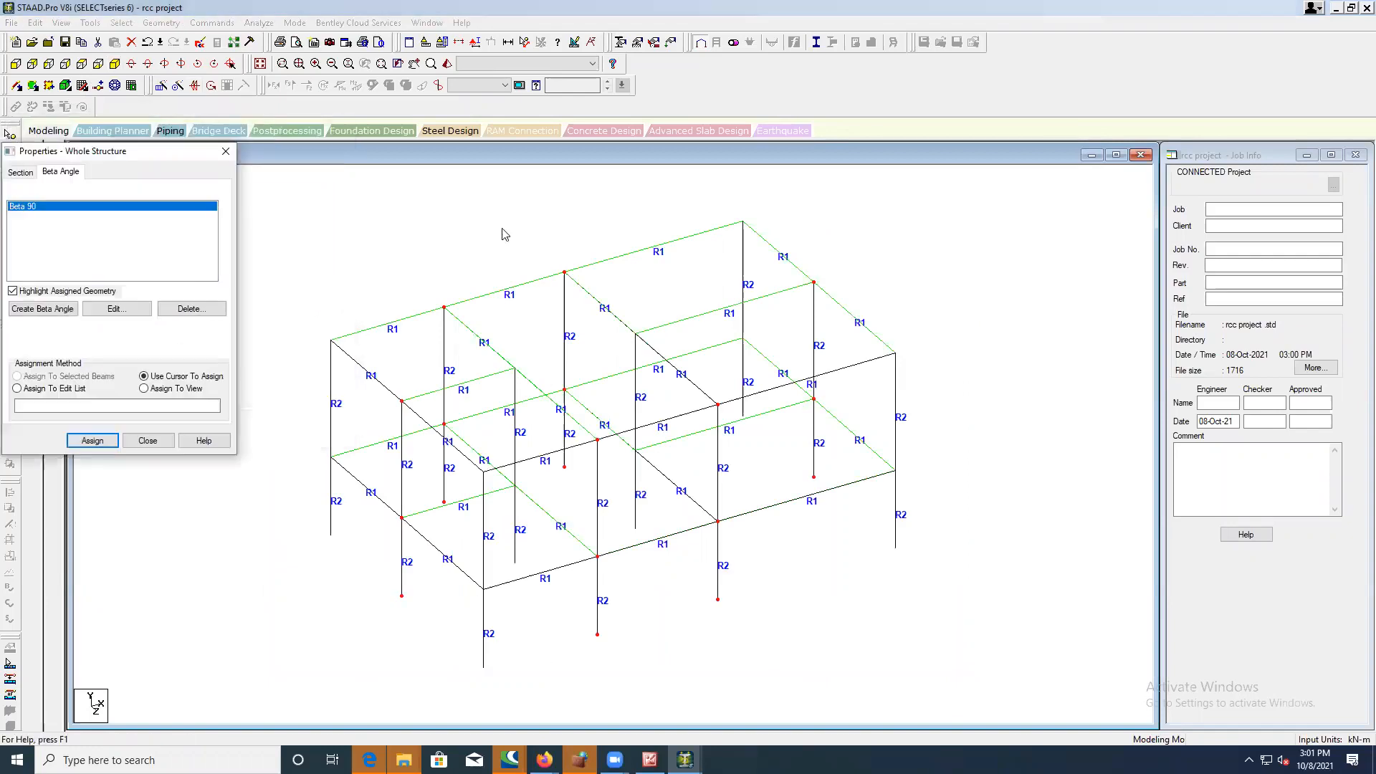
- Select the six non-corner perimeter columns as beams in plan view and assign Beta 90 to them with Assign To Selected Beams
{"action": "left_click", "coordinate": [93, 66]}
{"action": "left_click_drag", "start_coordinate": [260, 423], "coordinate": [270, 433]}
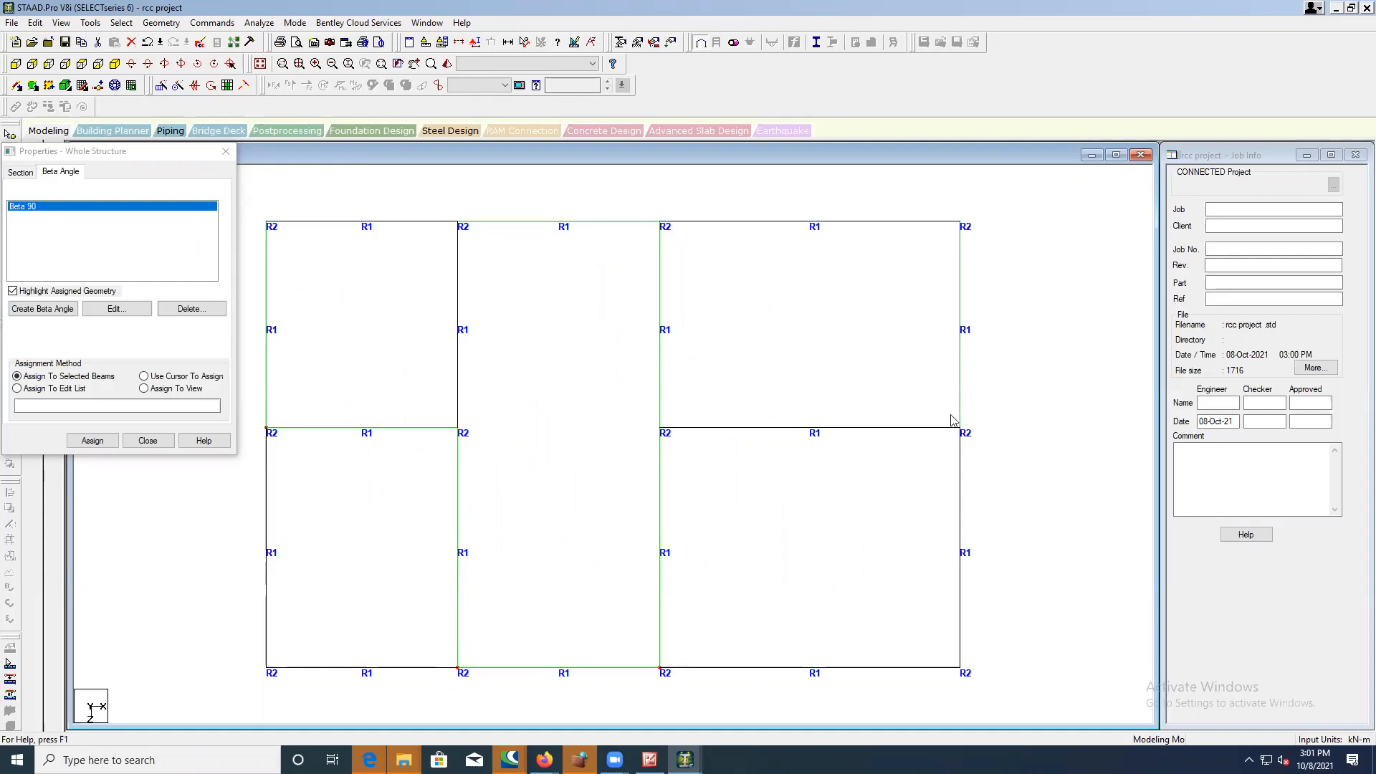
{"action": "left_click_drag", "start_coordinate": [438, 201], "coordinate": [487, 235]}
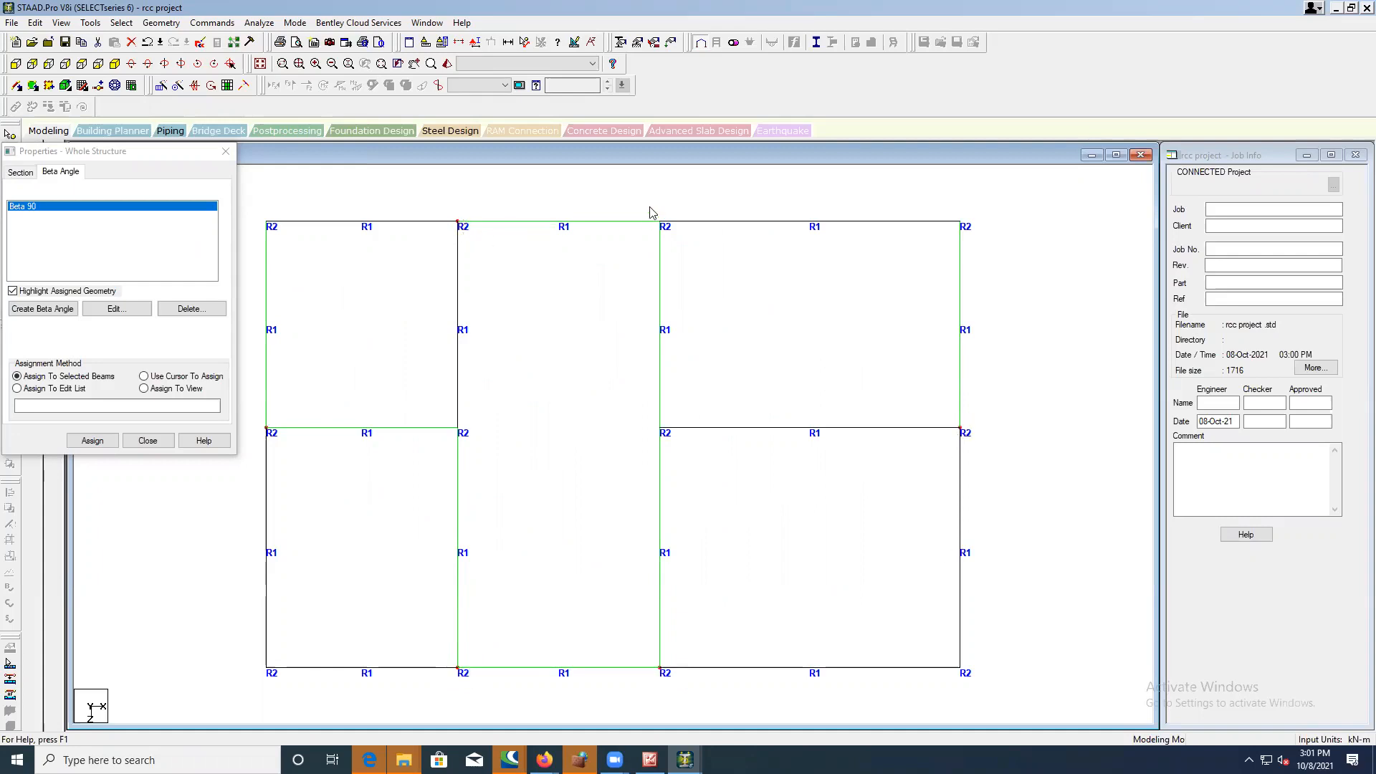
{"action": "left_click", "coordinate": [77, 87]}
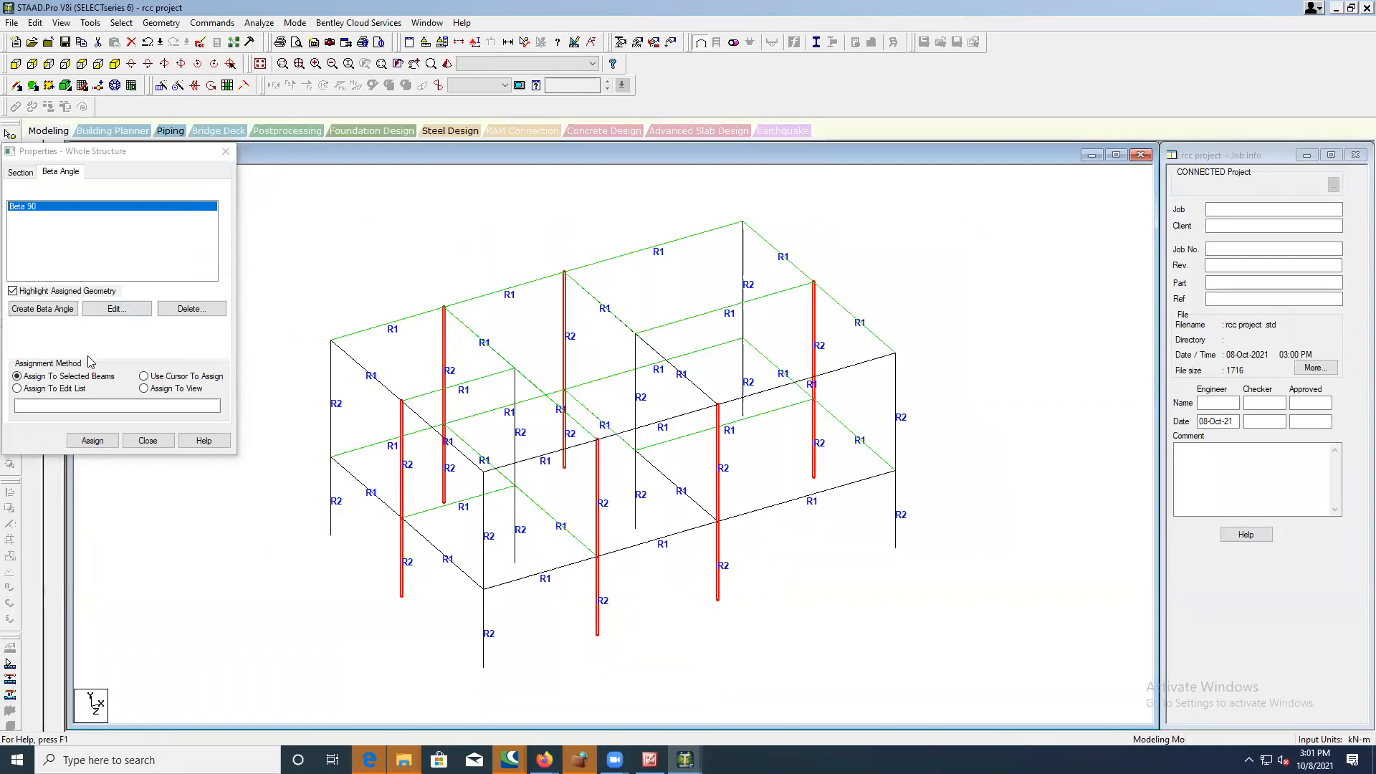
{"action": "left_click", "coordinate": [92, 440]}
{"action": "left_click", "coordinate": [172, 346]}
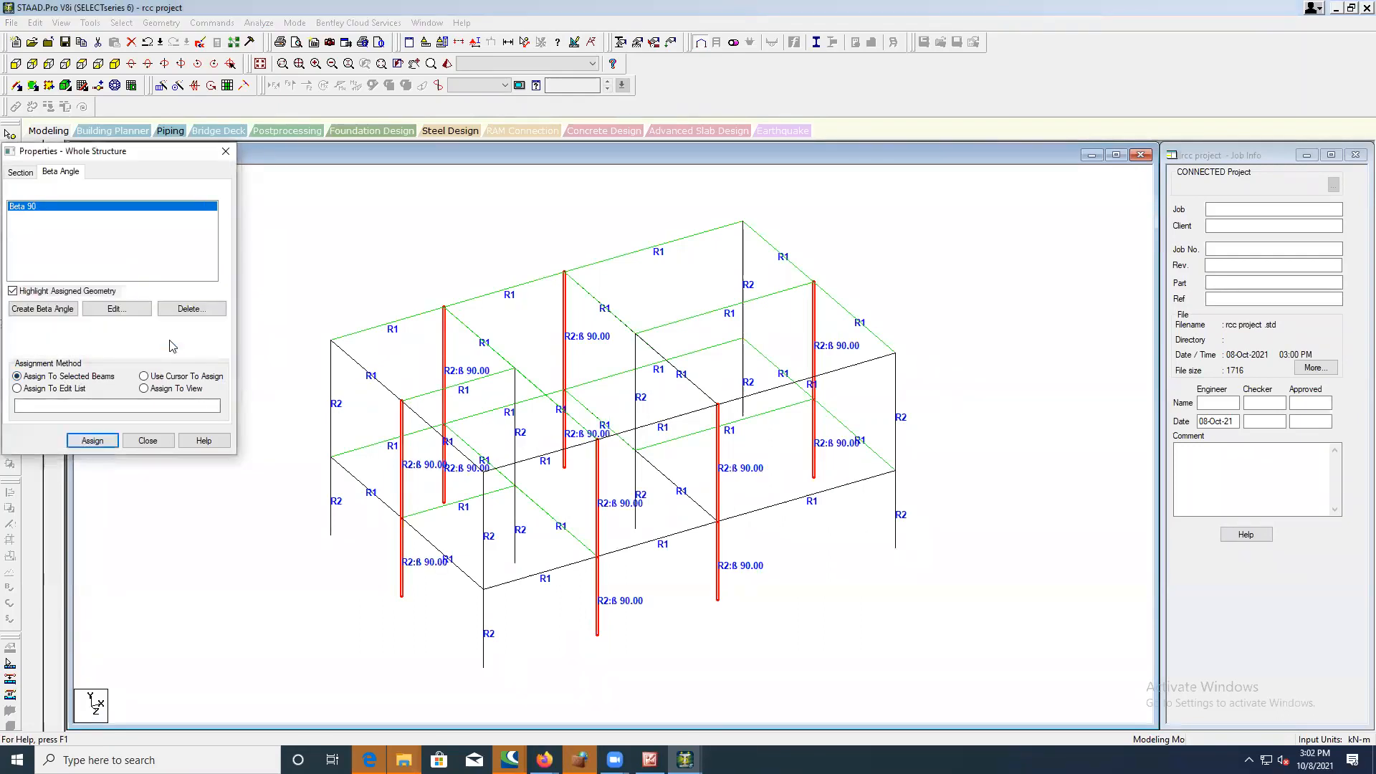
{"action": "left_click", "coordinate": [225, 151]}
- Inspect the rotated columns in a maximized rendered 3D view from several angles, and close the rendered view
{"action": "left_click", "coordinate": [447, 64]}
{"action": "left_click_drag", "start_coordinate": [748, 555], "coordinate": [1072, 610]}
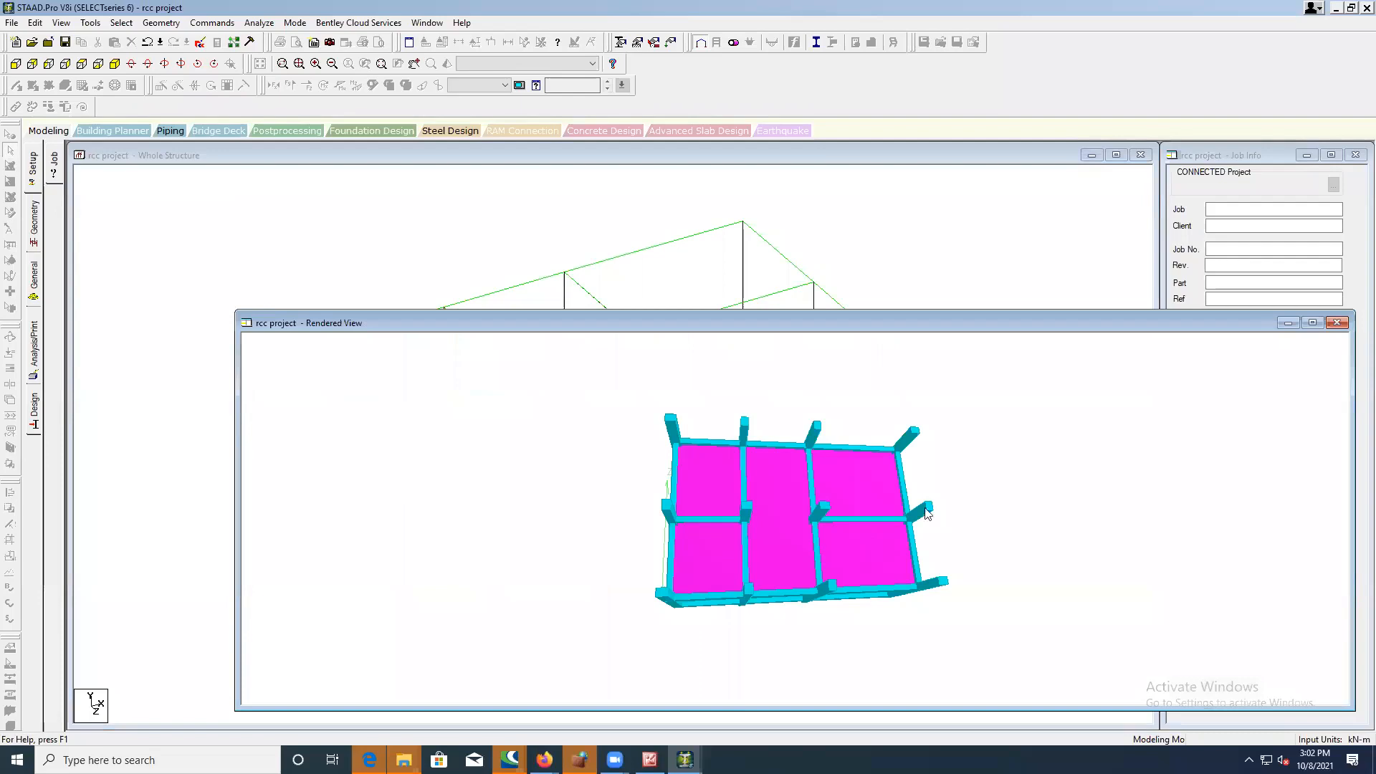
{"action": "left_click_drag", "start_coordinate": [692, 319], "coordinate": [493, 242]}
{"action": "left_click", "coordinate": [1113, 245]}
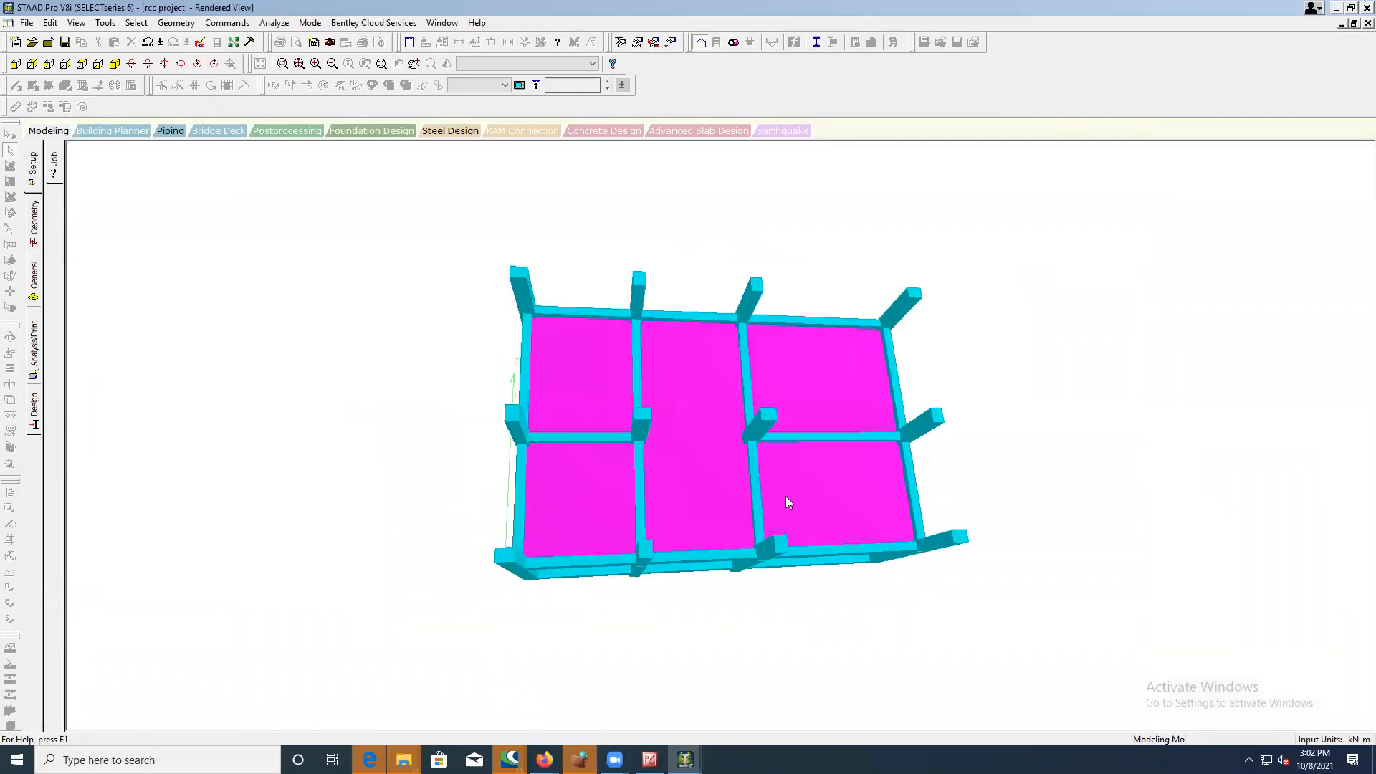
{"action": "scroll", "coordinate": [787, 579], "scroll_direction": "up", "scroll_amount": 3}
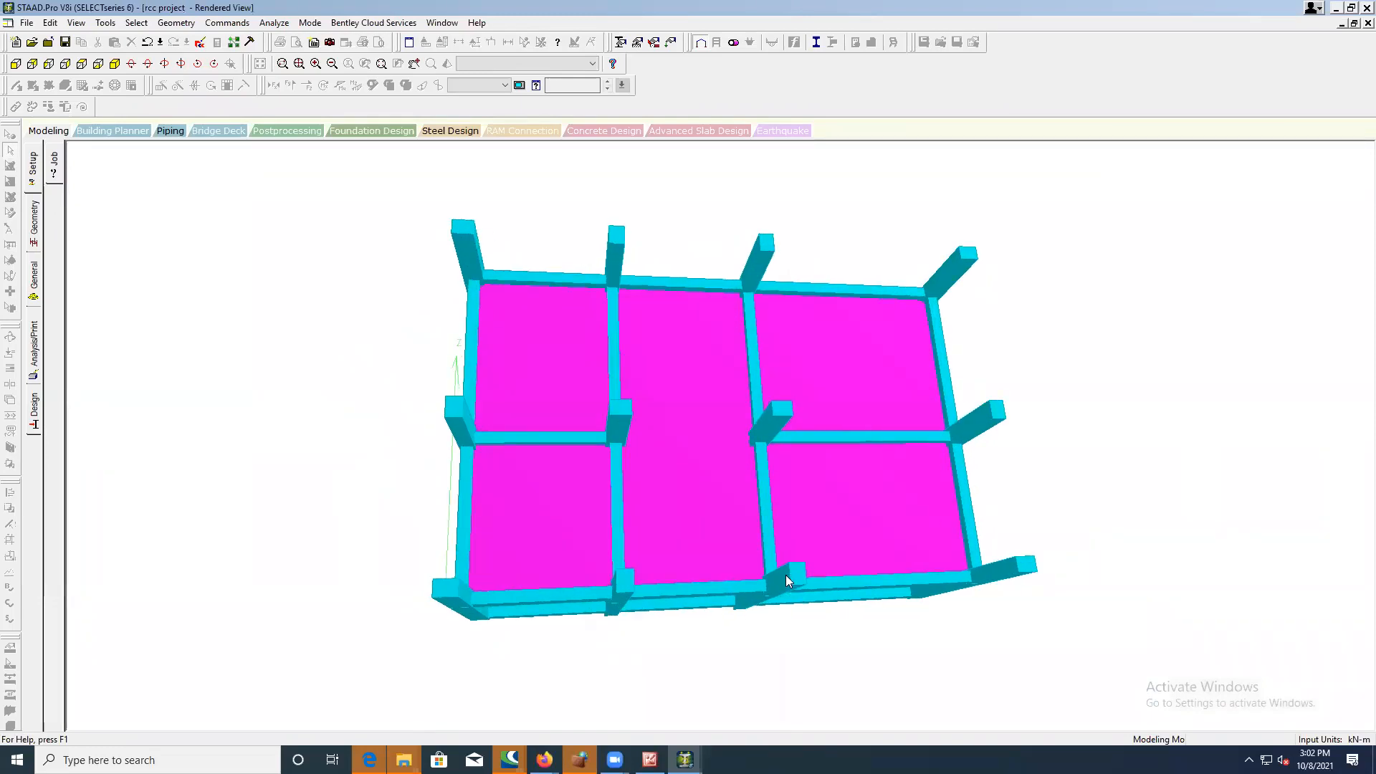
{"action": "left_click_drag", "start_coordinate": [487, 436], "coordinate": [427, 398]}
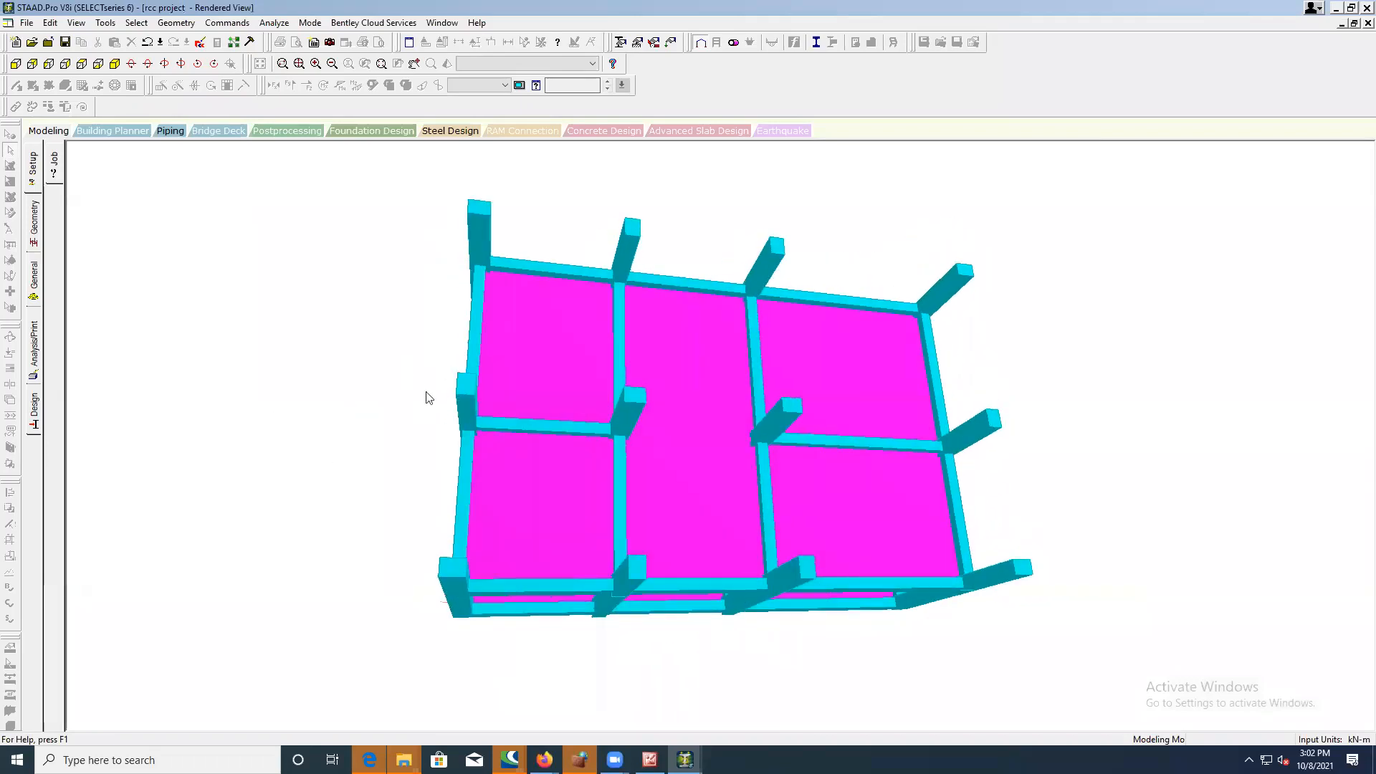
{"action": "left_click_drag", "start_coordinate": [333, 478], "coordinate": [337, 502]}
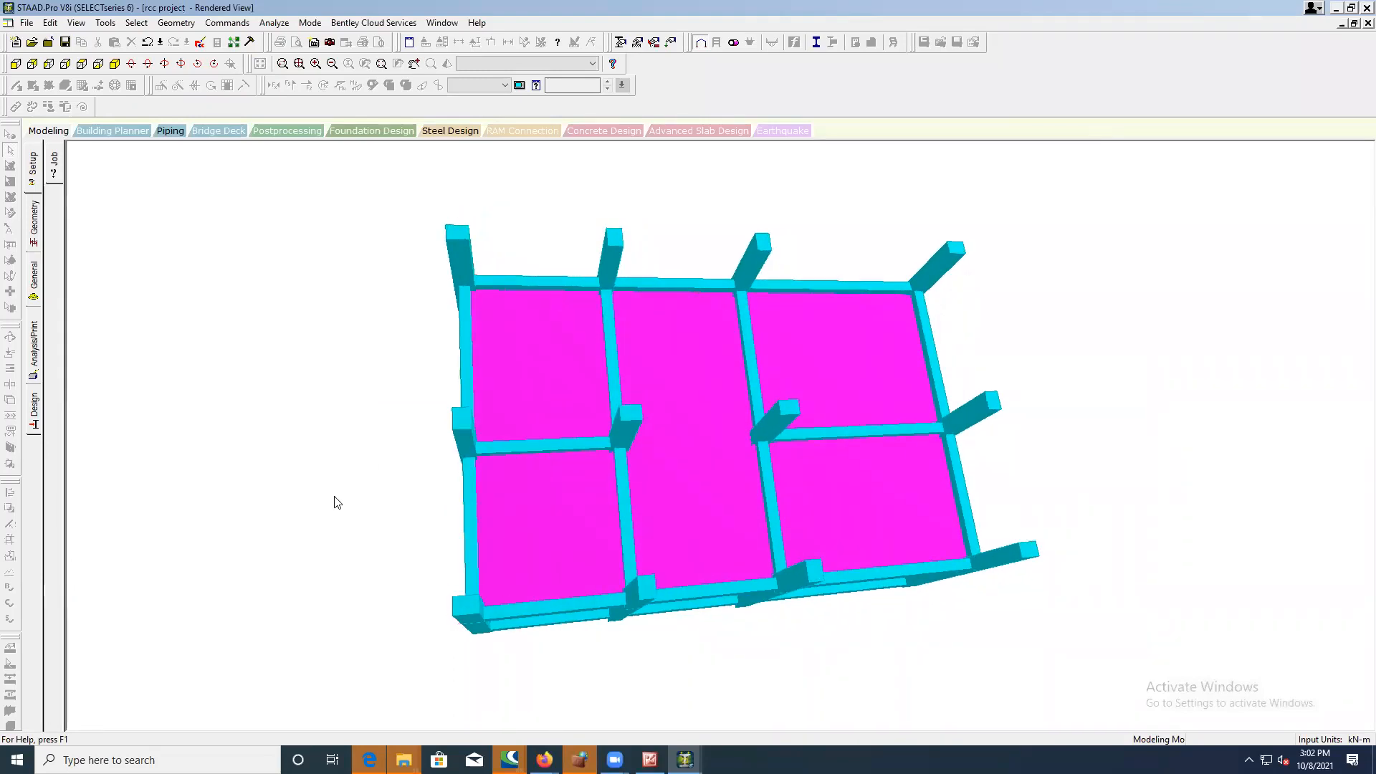
{"action": "left_click", "coordinate": [33, 134]}
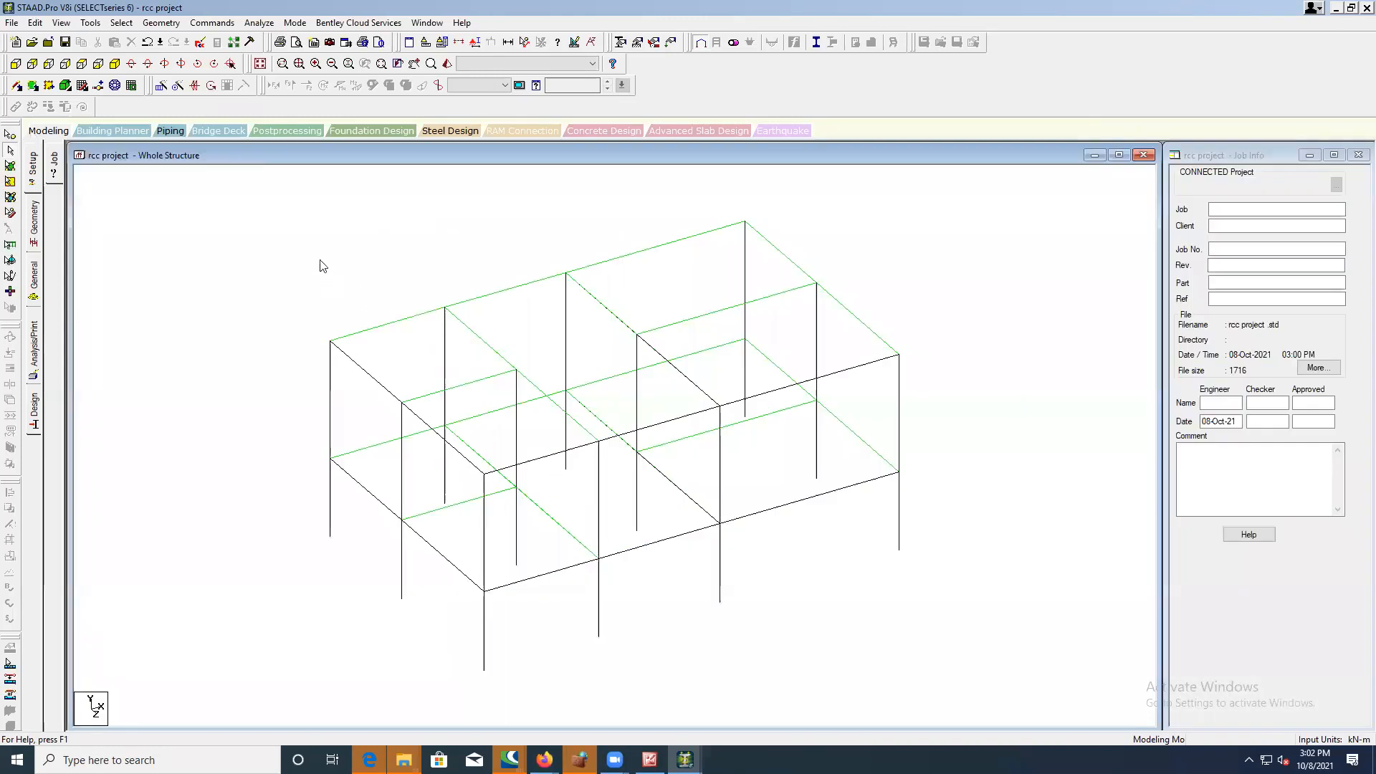
- Show the frame in front view and open the structure's properties to display the section and beta angle labels on the members
{"action": "left_click", "coordinate": [16, 63]}
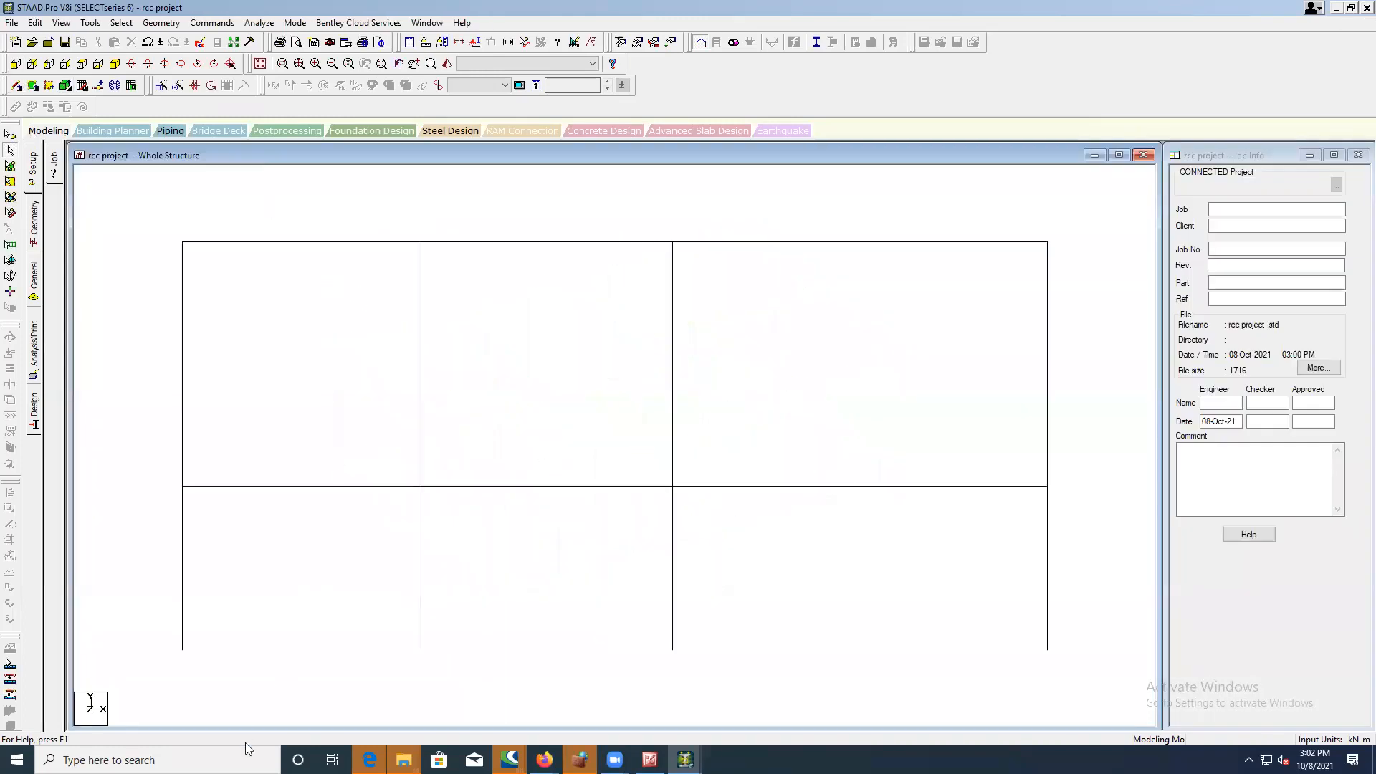
{"action": "mouse_move", "coordinate": [168, 659]}
{"action": "left_mouse_down"}
{"action": "mouse_move", "coordinate": [467, 703]}
{"action": "mouse_move", "coordinate": [54, 648]}
{"action": "mouse_move", "coordinate": [184, 646]}
{"action": "mouse_move", "coordinate": [156, 640]}
{"action": "left_mouse_up"}
{"action": "left_click", "coordinate": [904, 745]}
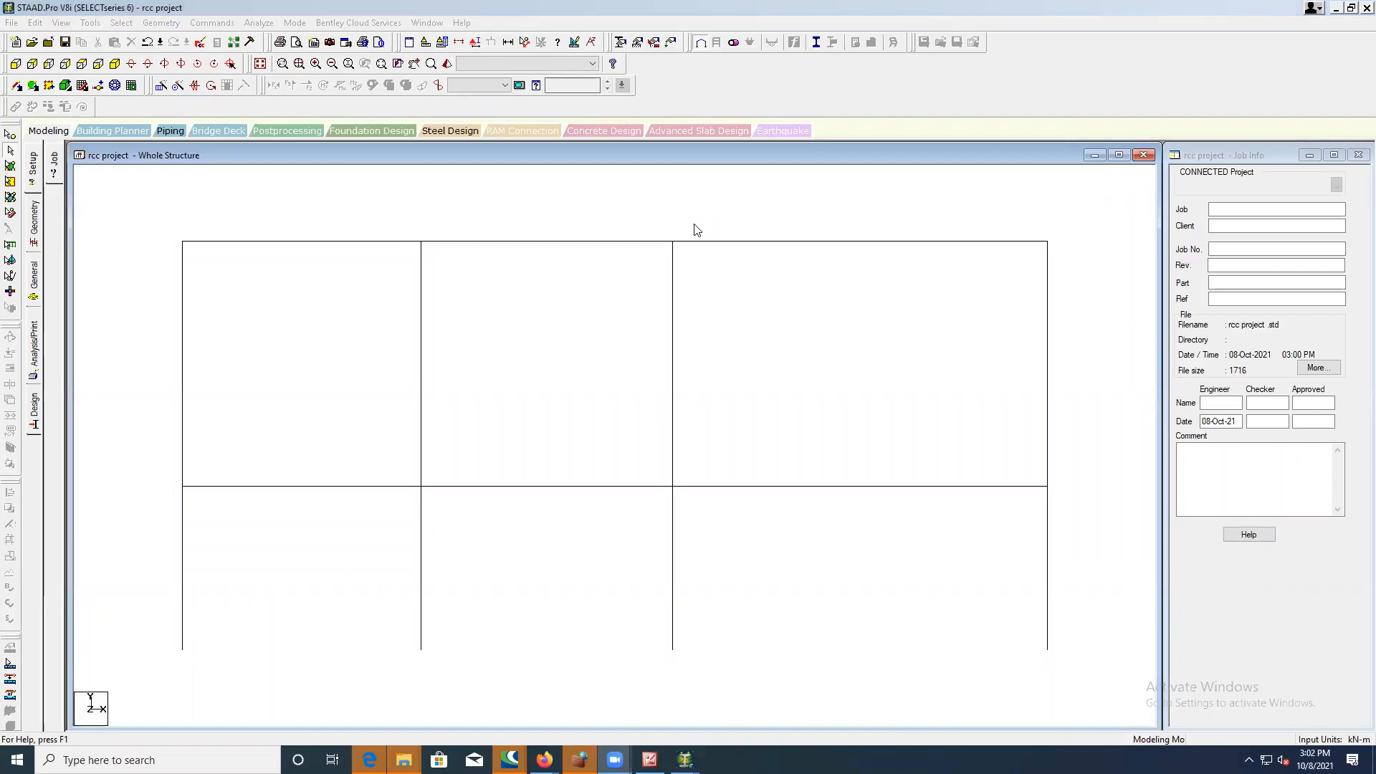
{"action": "left_click", "coordinate": [374, 241]}
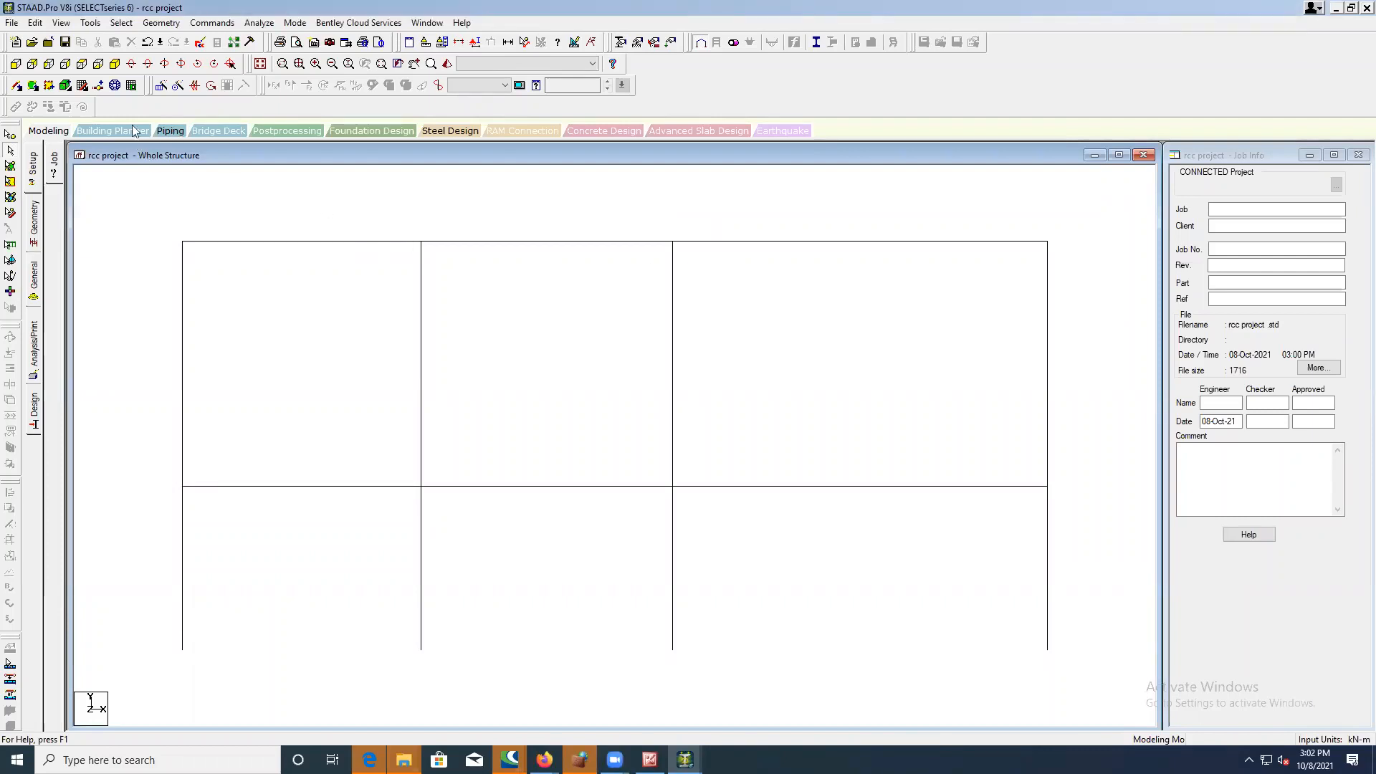
{"action": "left_click", "coordinate": [146, 47]}
{"action": "left_click", "coordinate": [176, 46]}
{"action": "left_click", "coordinate": [147, 46]}
{"action": "left_click", "coordinate": [620, 44]}
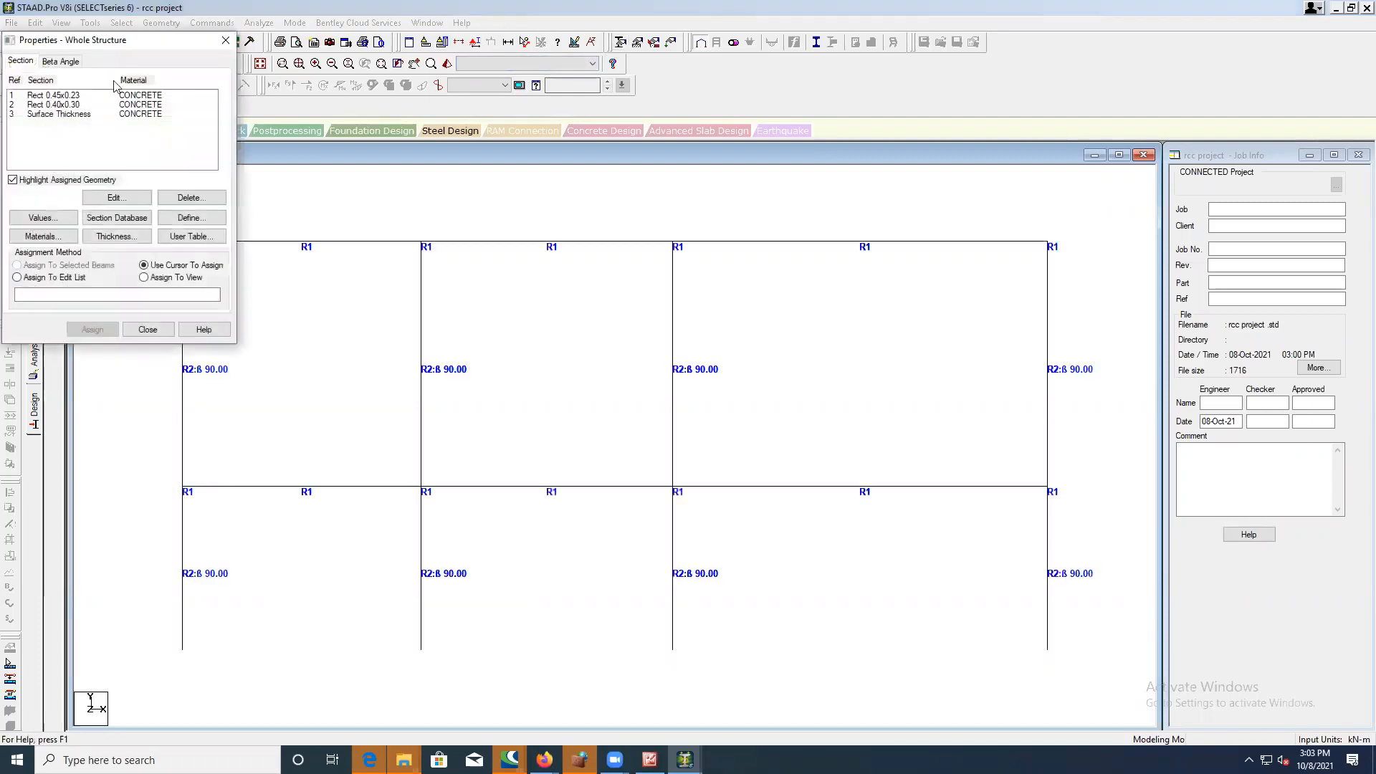
- Undo the Beta 90 assignments until no column carries a beta angle, and return the frame to the isometric view
{"action": "left_click_drag", "start_coordinate": [122, 46], "coordinate": [123, 123]}
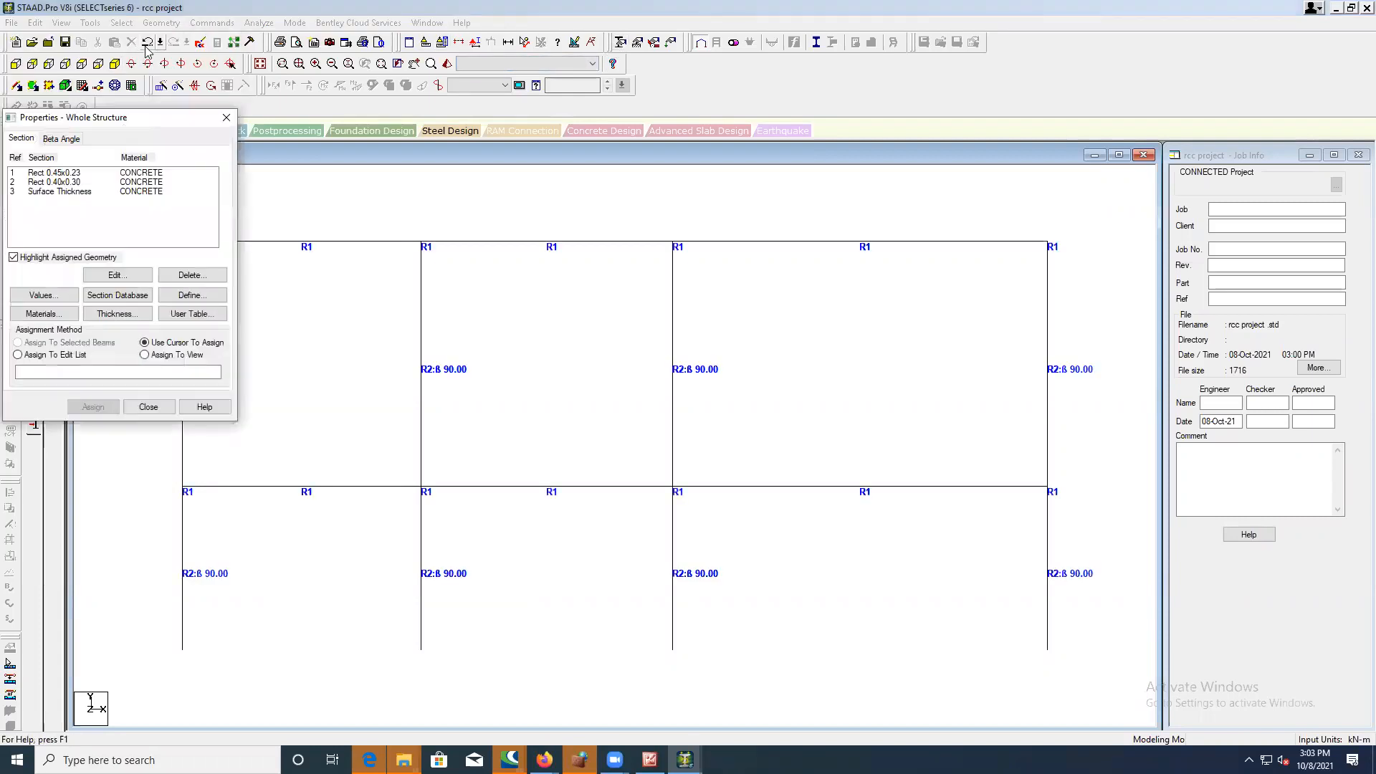
{"action": "left_click", "coordinate": [146, 44]}
{"action": "left_click", "coordinate": [146, 44]}
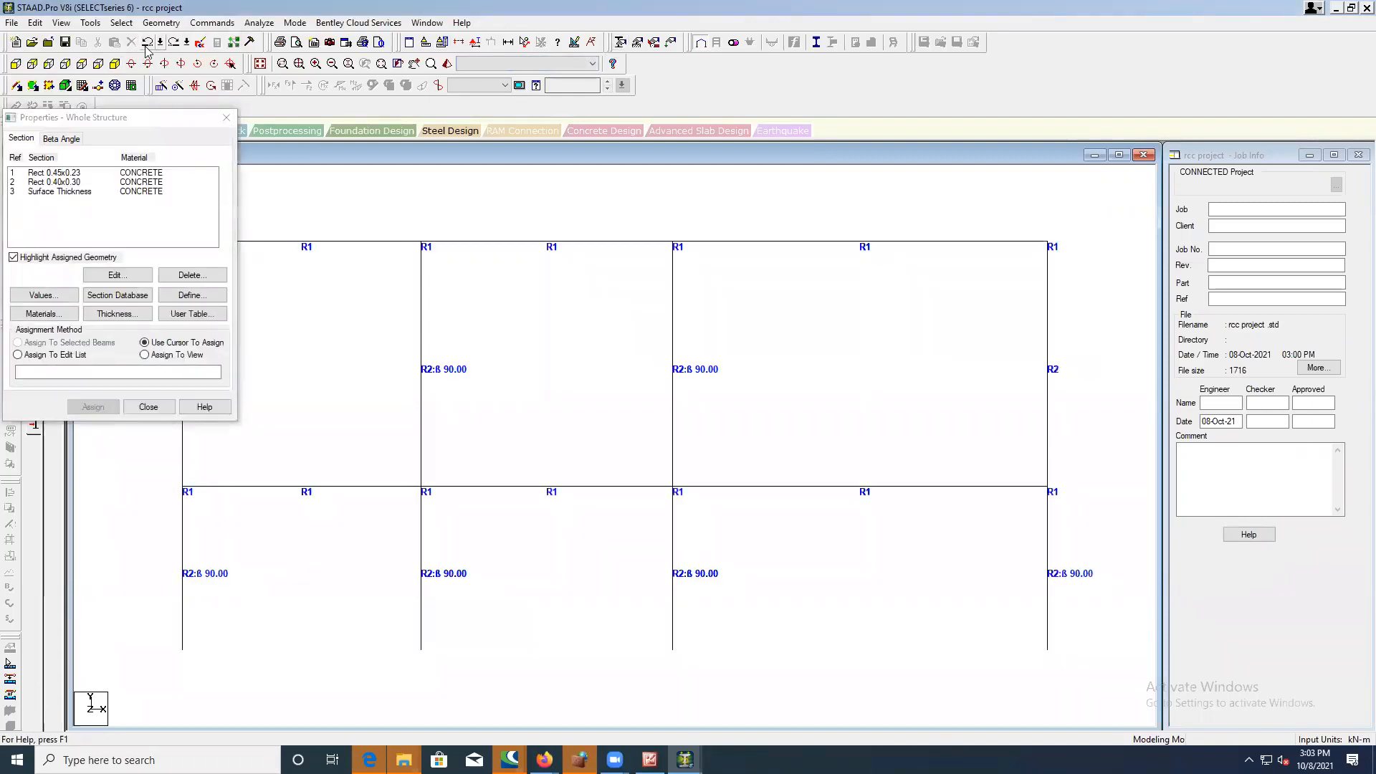
{"action": "left_click", "coordinate": [146, 45]}
{"action": "left_click", "coordinate": [146, 45]}
{"action": "left_click", "coordinate": [147, 44]}
{"action": "left_click", "coordinate": [147, 44]}
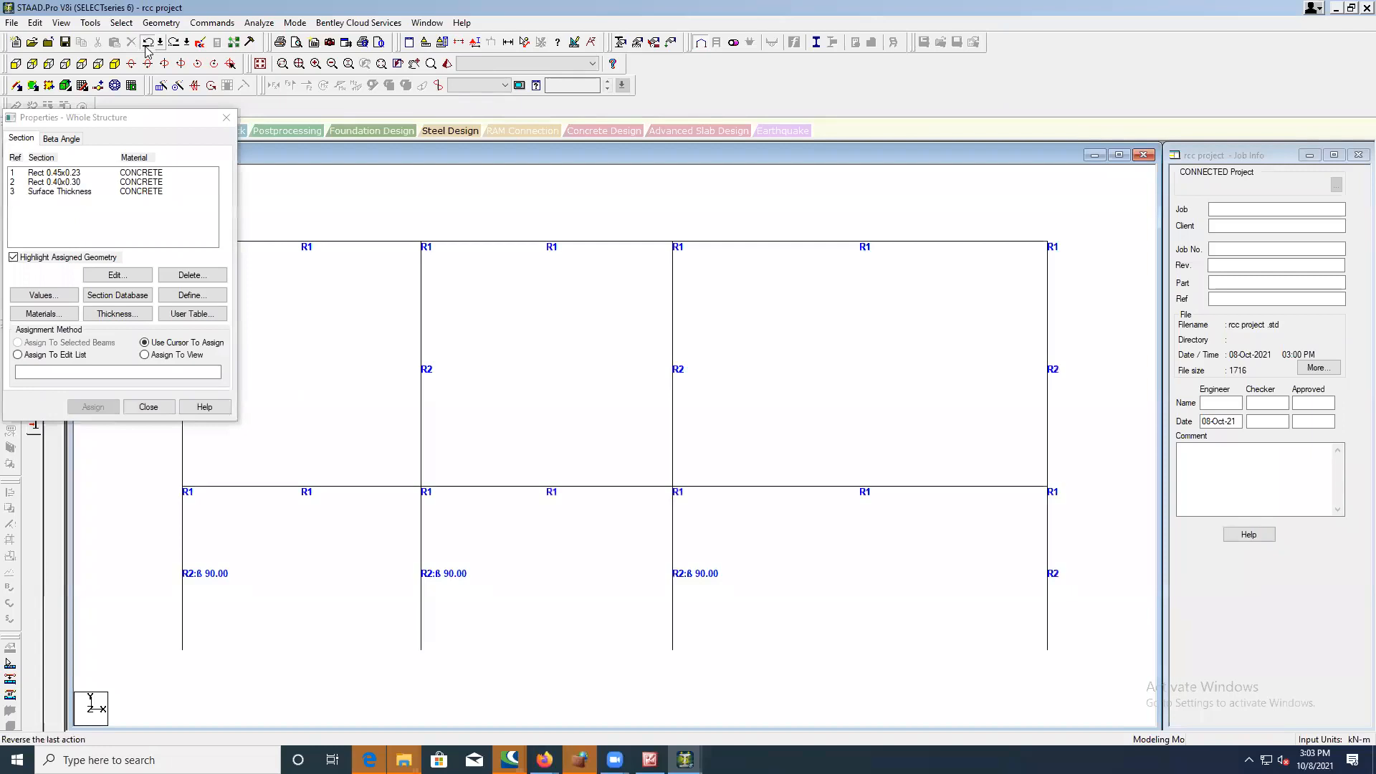
{"action": "left_click", "coordinate": [147, 45]}
{"action": "left_click", "coordinate": [146, 44]}
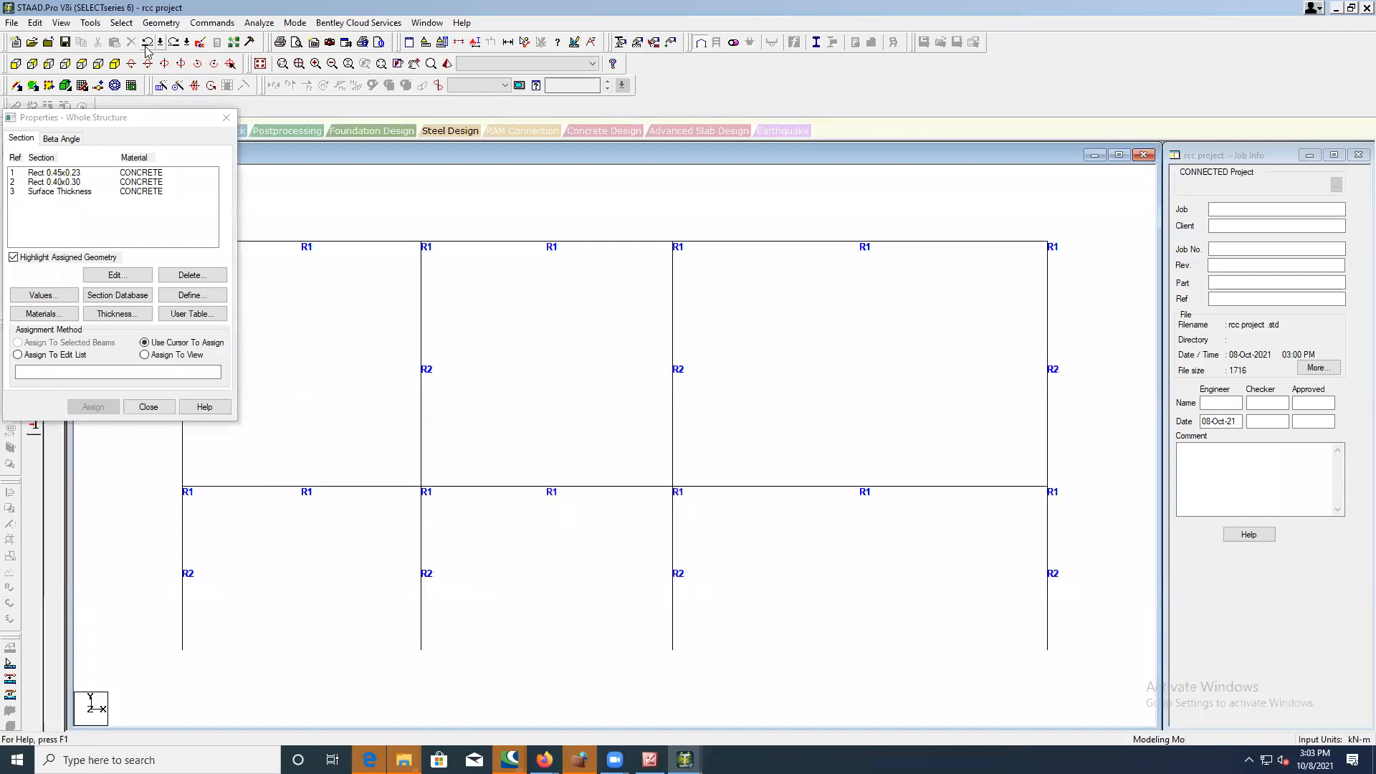
{"action": "left_click", "coordinate": [115, 64]}
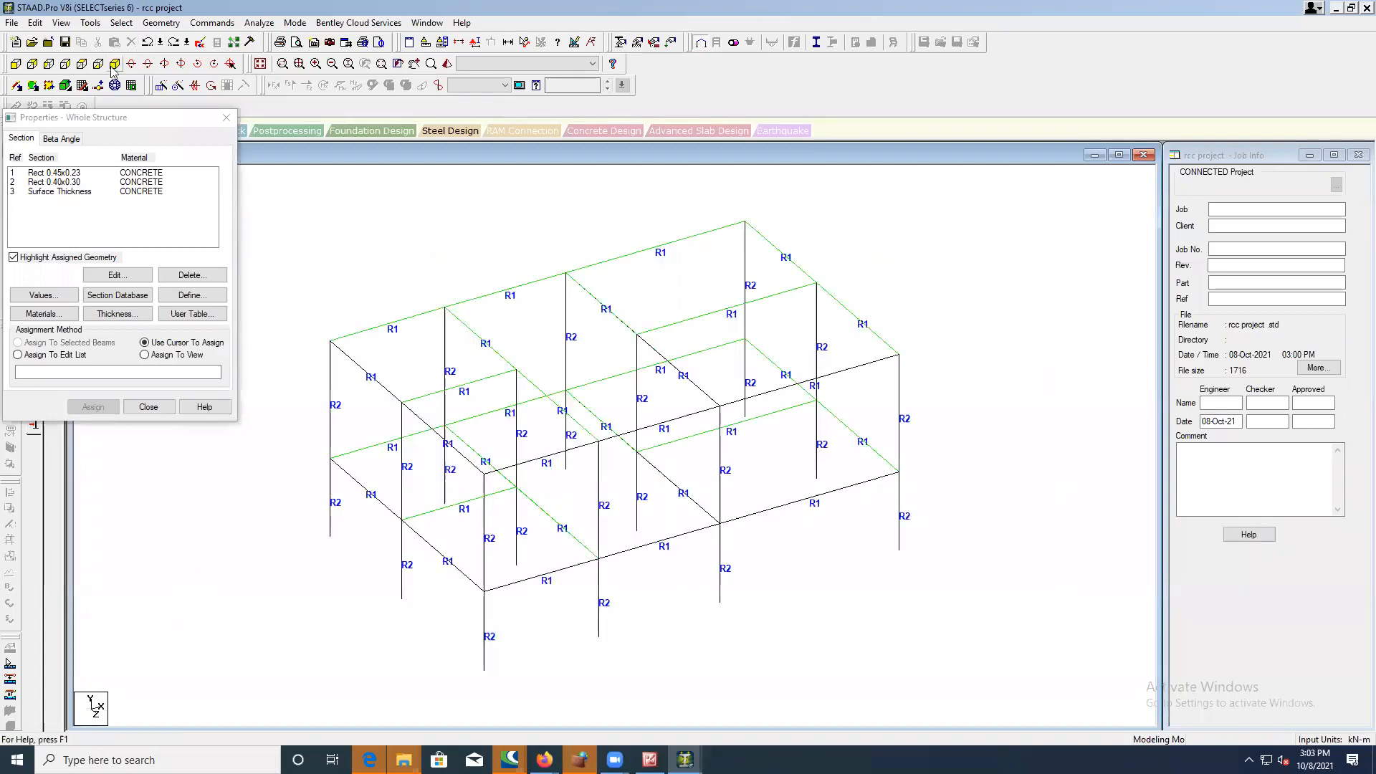
- Check the column orientation against the floor plan picture and in a rotated rendered 3D view, and close the rendered view
{"action": "left_click", "coordinate": [61, 138]}
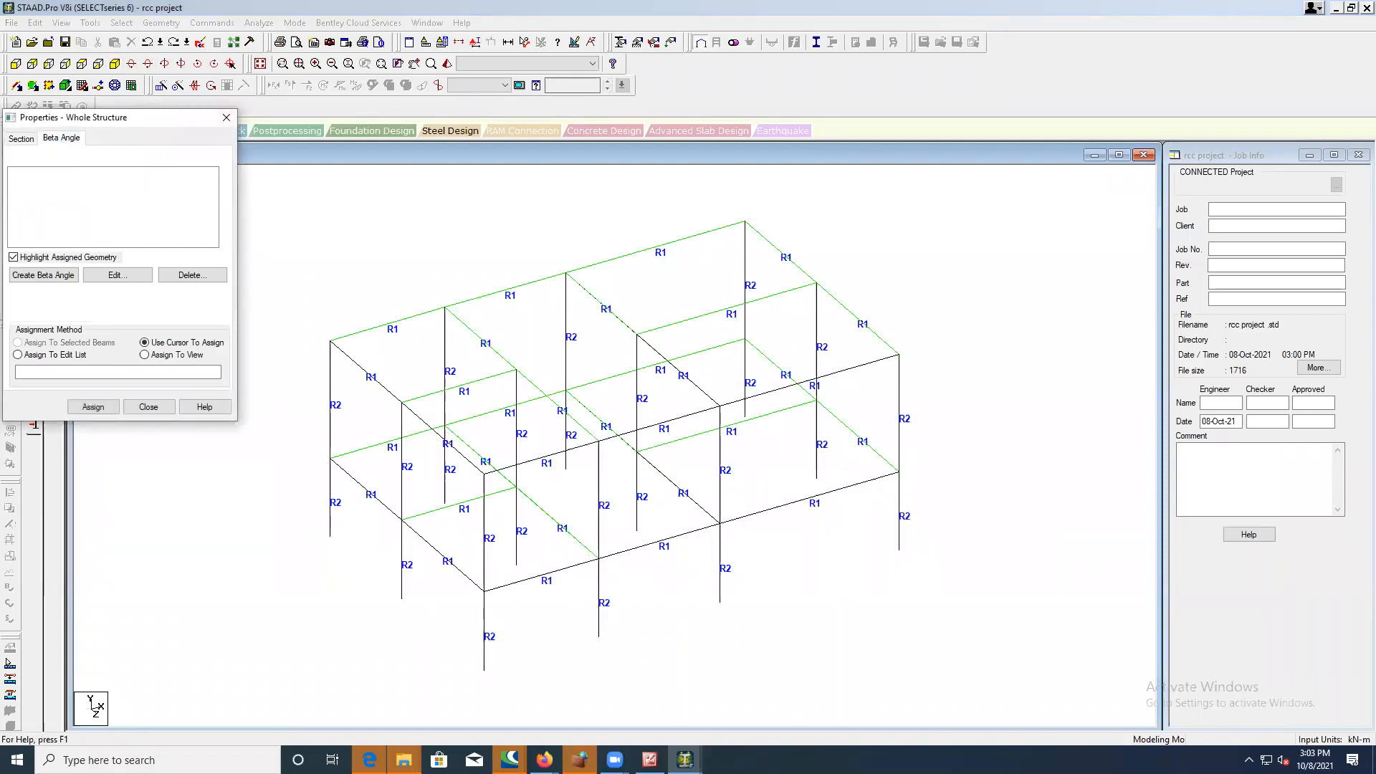
{"action": "left_click", "coordinate": [650, 759]}
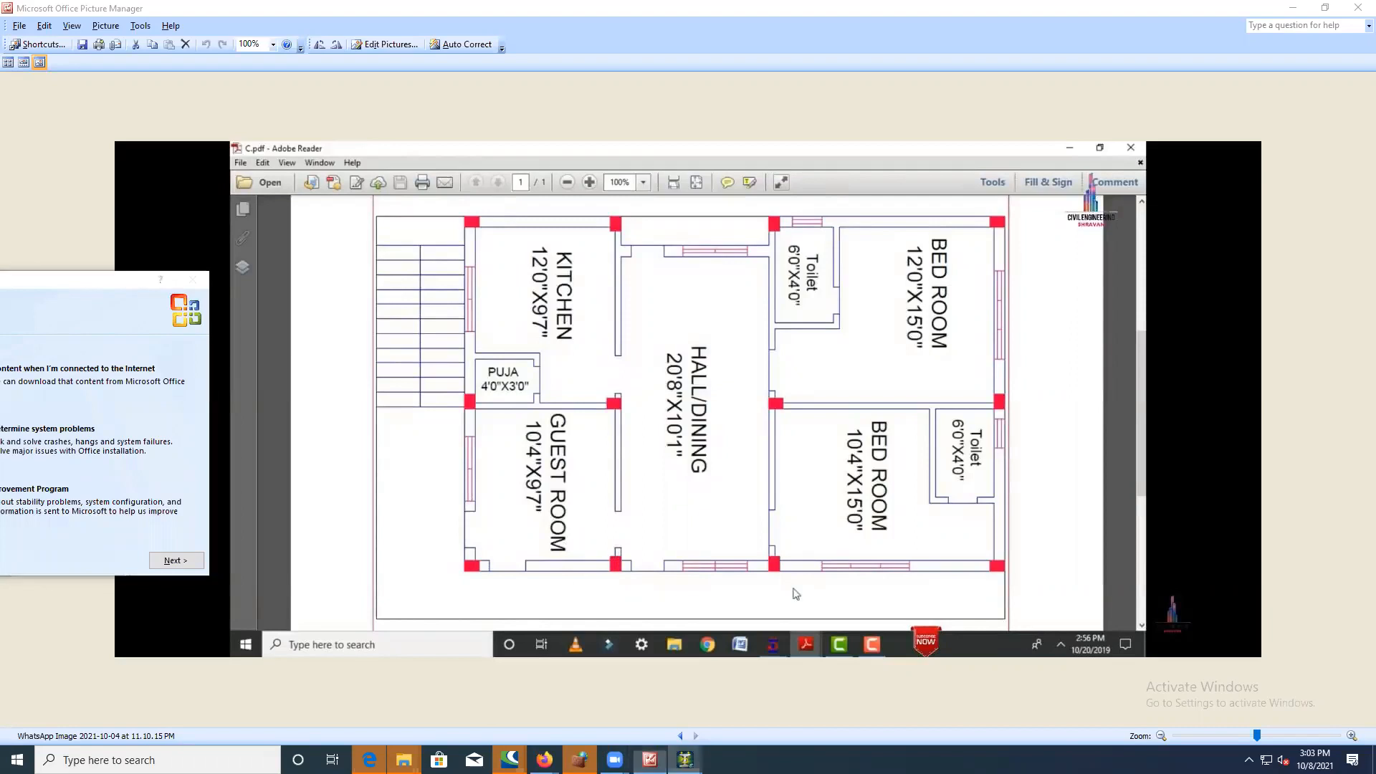
{"action": "mouse_move", "coordinate": [685, 759]}
{"action": "left_click", "coordinate": [738, 720]}
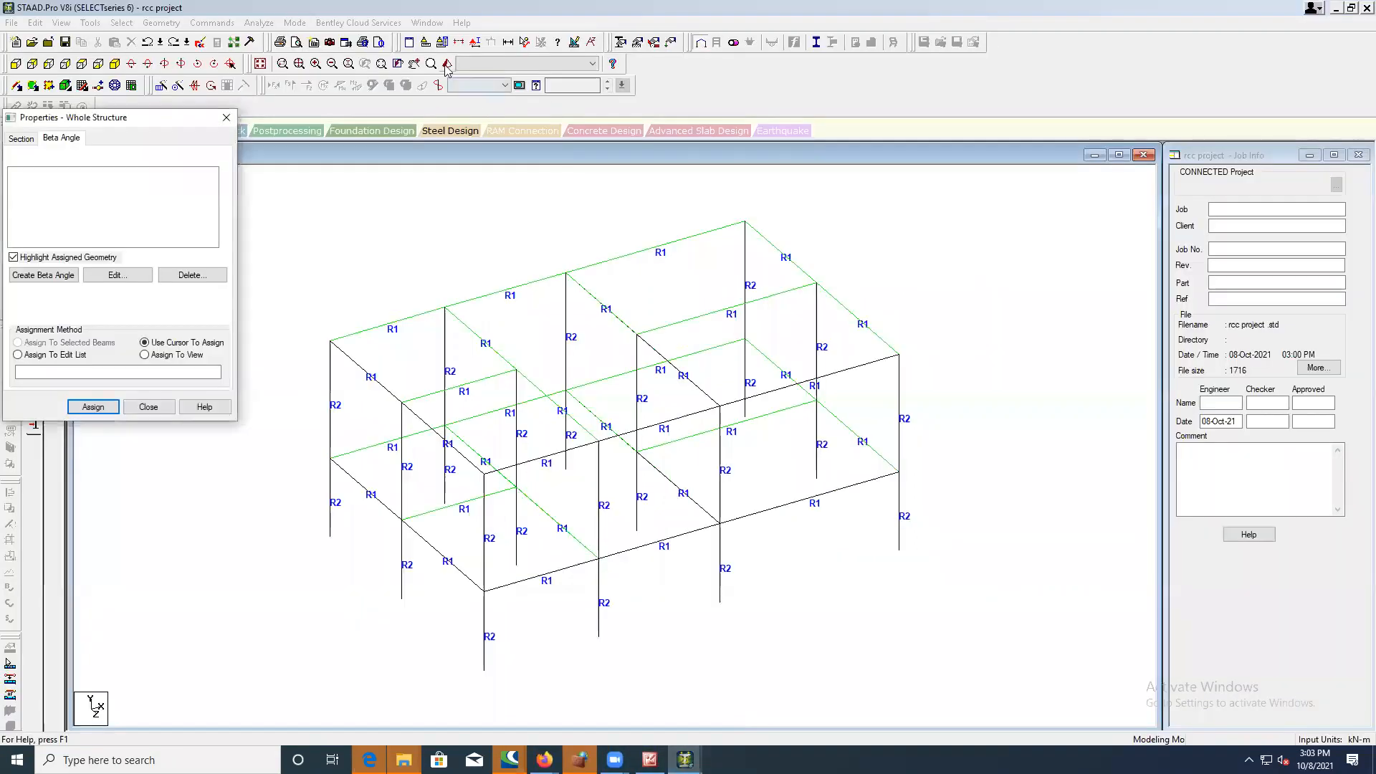
{"action": "left_click", "coordinate": [446, 63]}
{"action": "left_click_drag", "start_coordinate": [574, 314], "coordinate": [738, 414]}
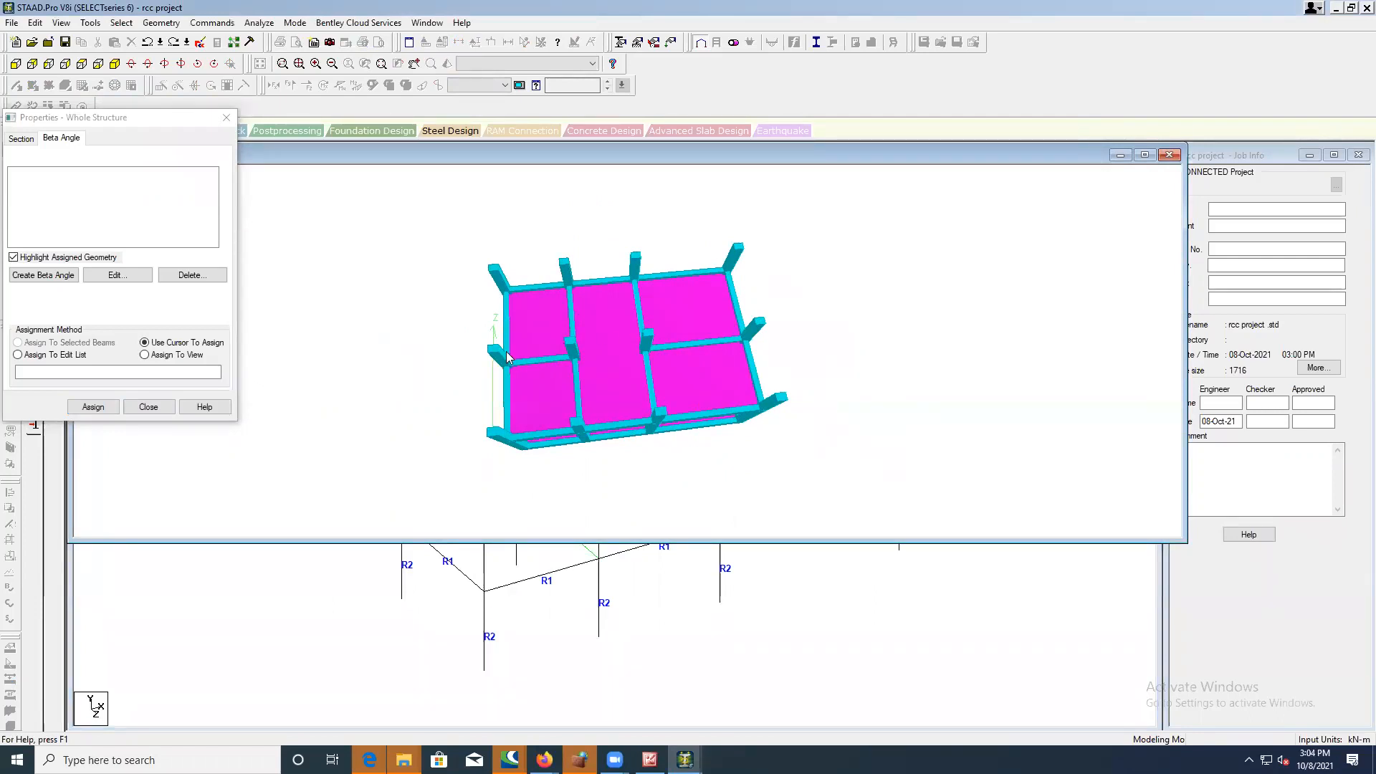
{"action": "left_click", "coordinate": [1169, 155]}
- Close the structure's properties, and reopen them through the Prismatic member property command at the beta angle list
{"action": "left_click", "coordinate": [106, 117]}
{"action": "left_click_drag", "start_coordinate": [106, 117], "coordinate": [157, 124]}
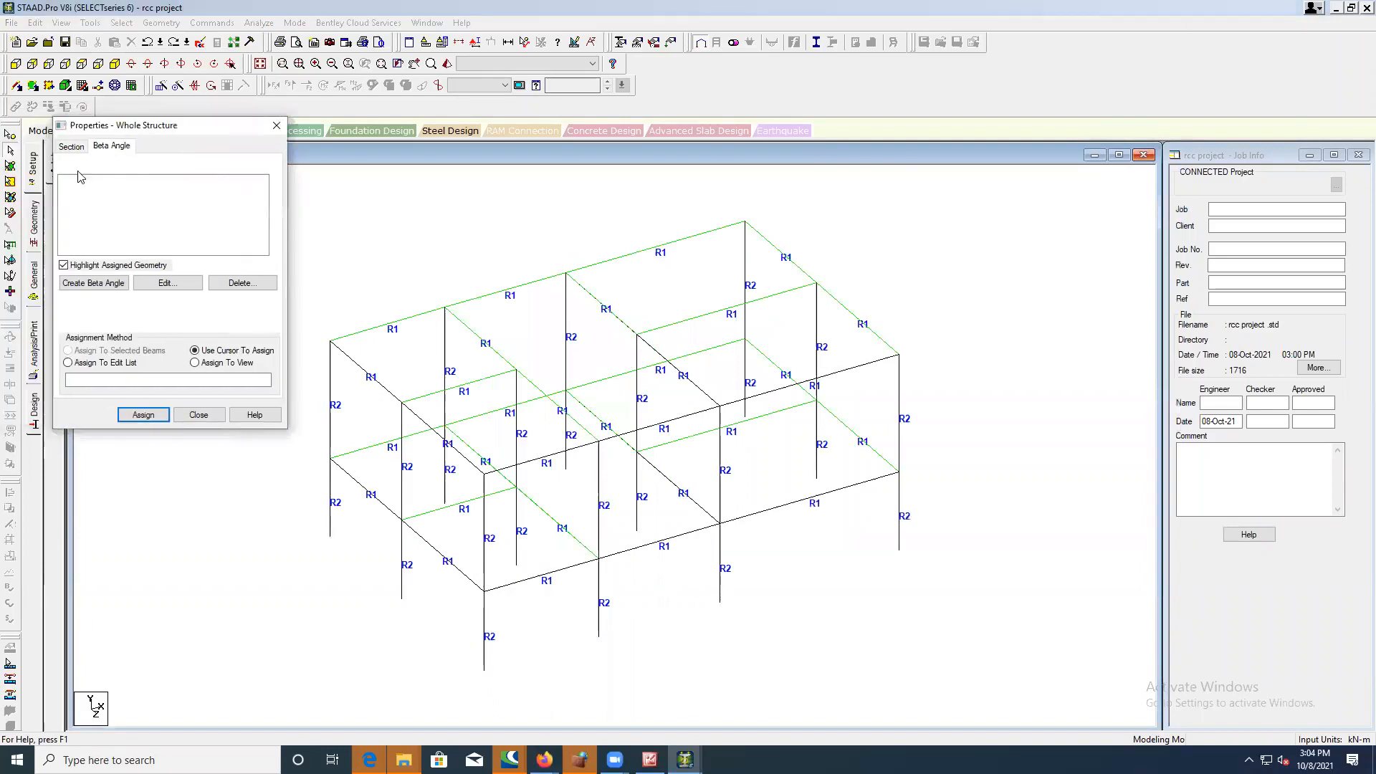
{"action": "left_click", "coordinate": [278, 127]}
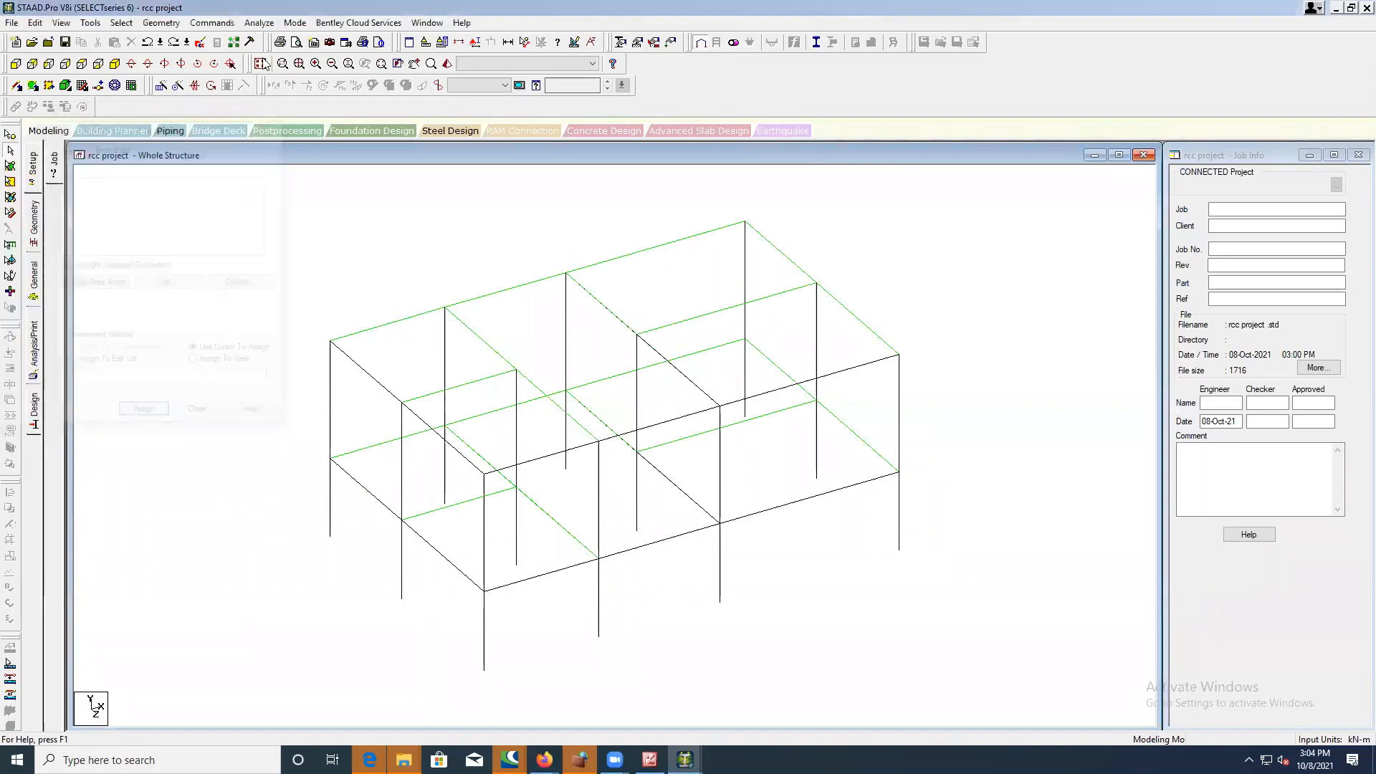
{"action": "left_click", "coordinate": [211, 22]}
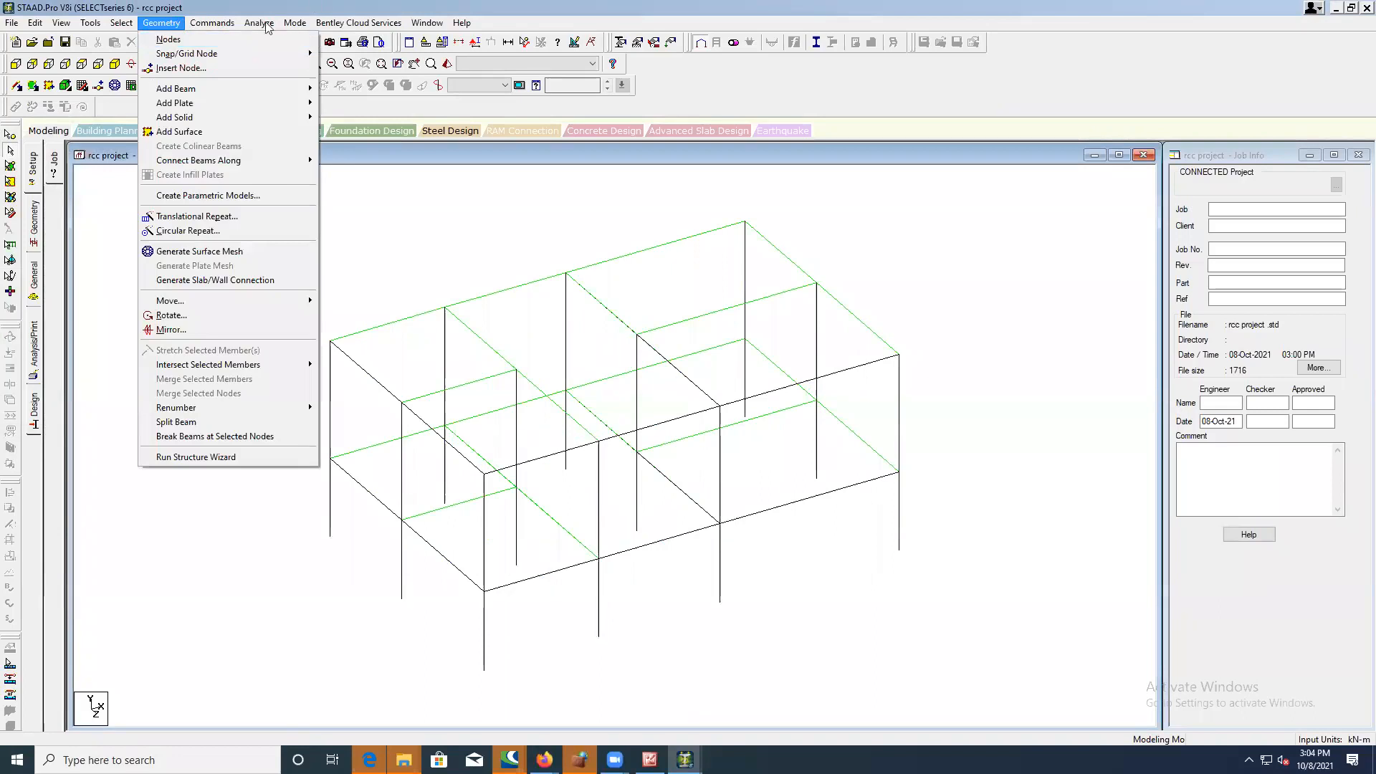
{"action": "mouse_move", "coordinate": [218, 27]}
{"action": "mouse_move", "coordinate": [235, 69]}
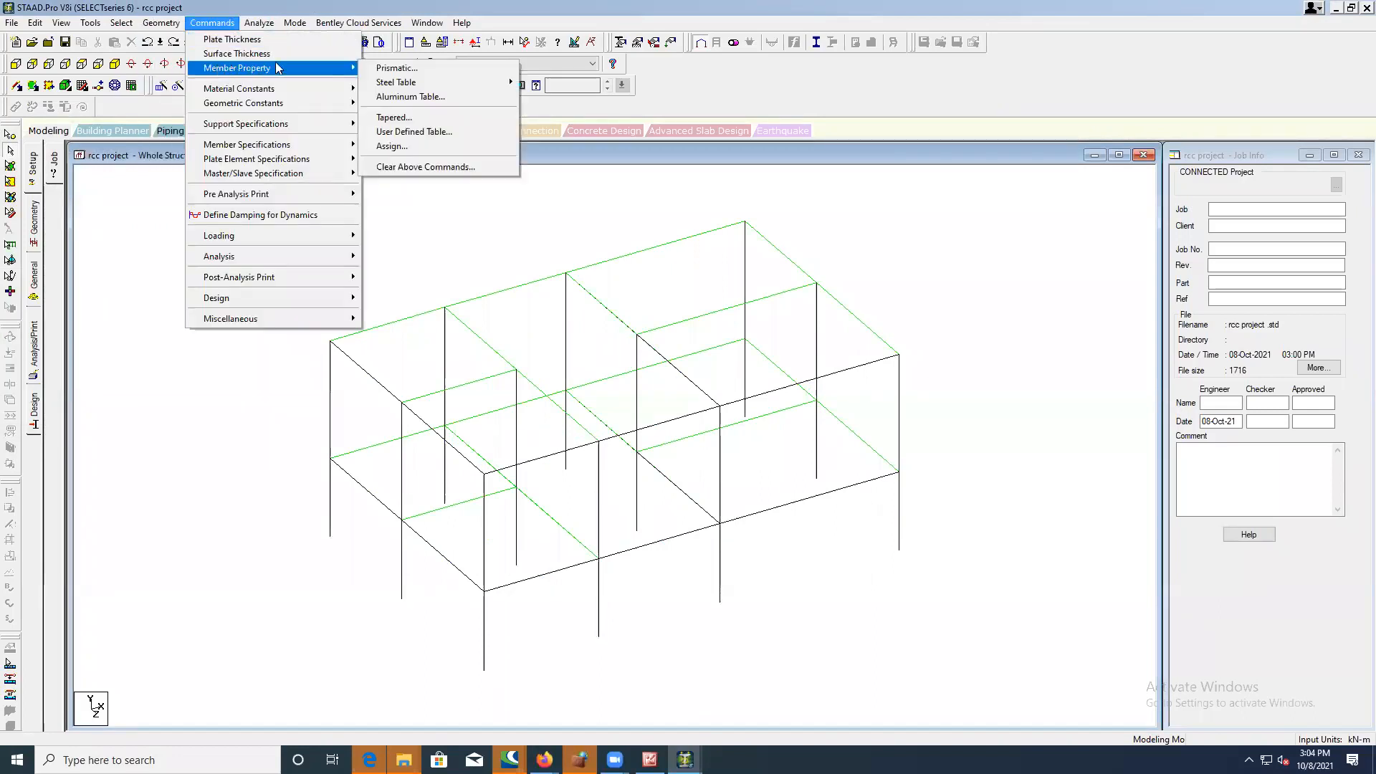
{"action": "left_click", "coordinate": [368, 69]}
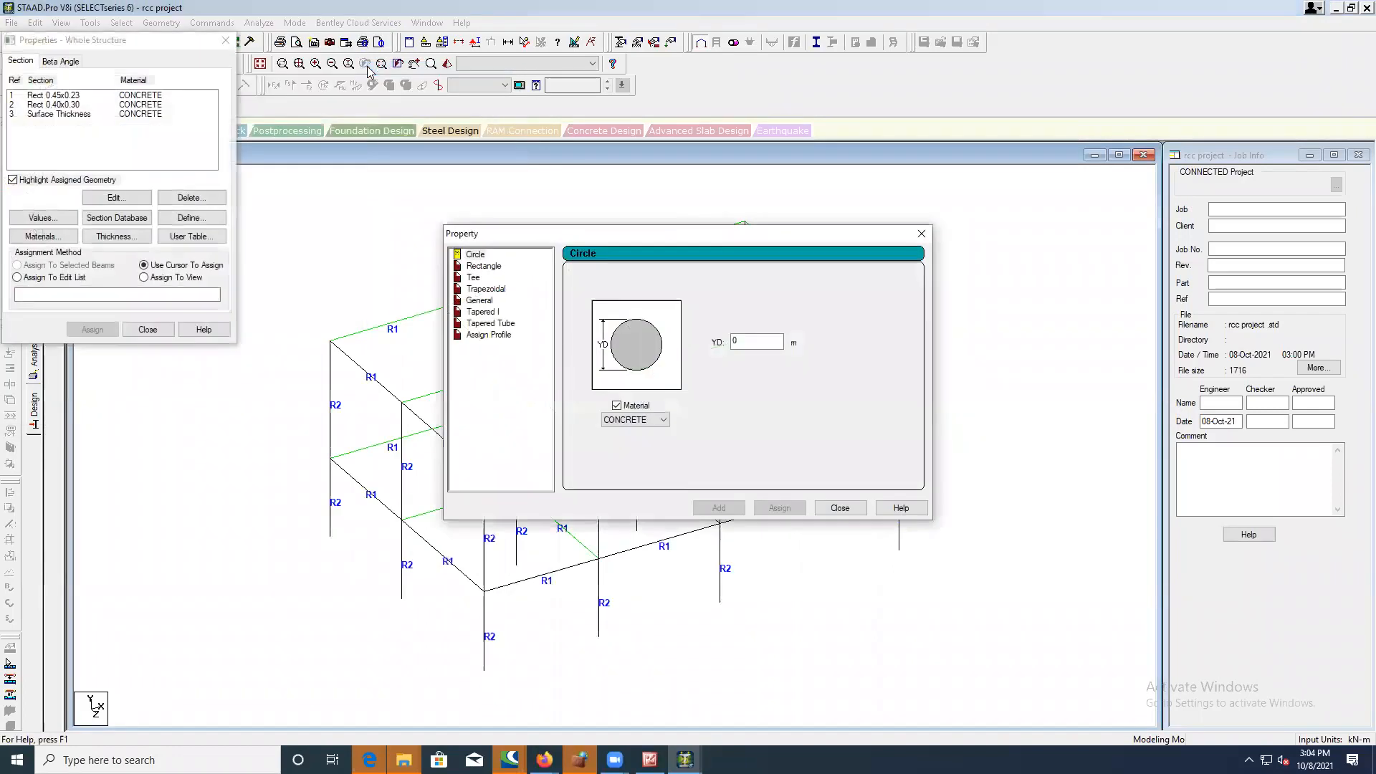
{"action": "left_click", "coordinate": [922, 235]}
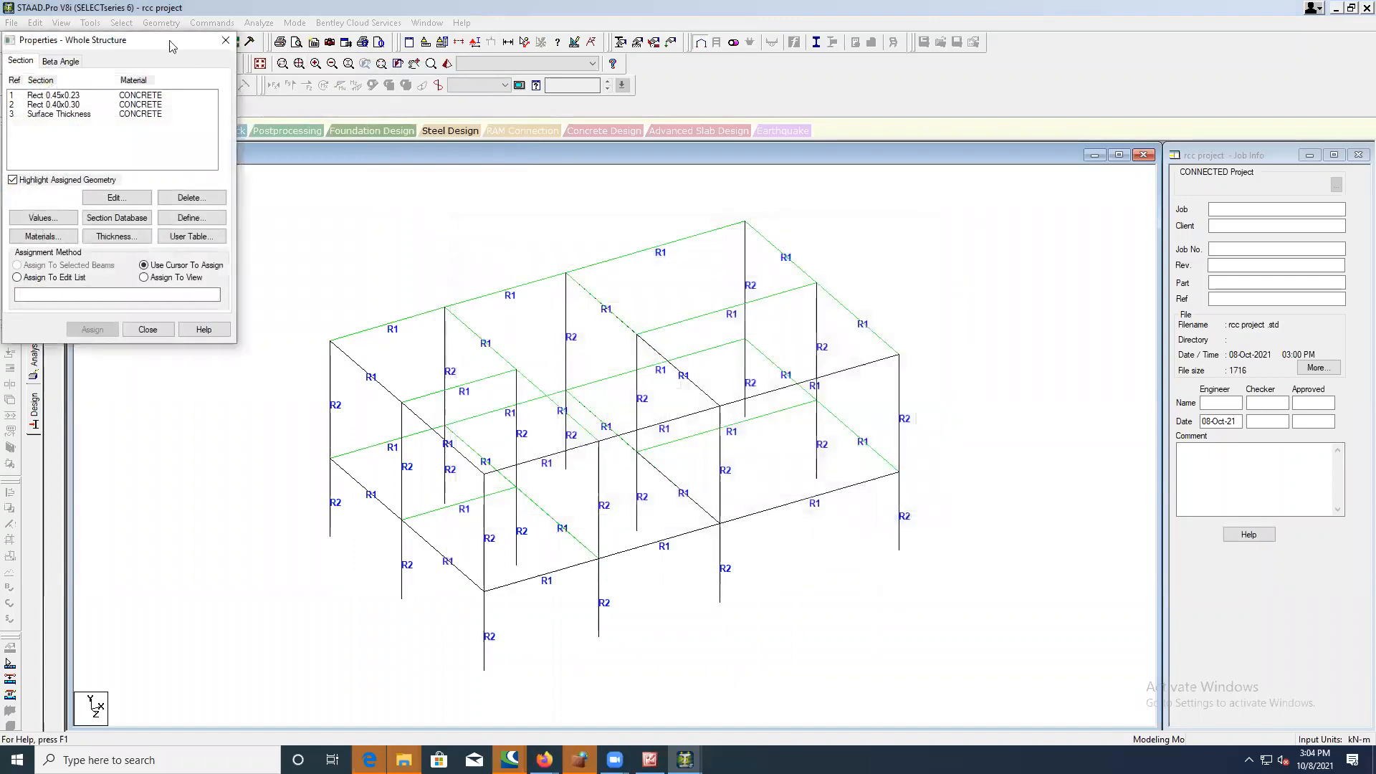
{"action": "left_click_drag", "start_coordinate": [169, 41], "coordinate": [520, 133]}
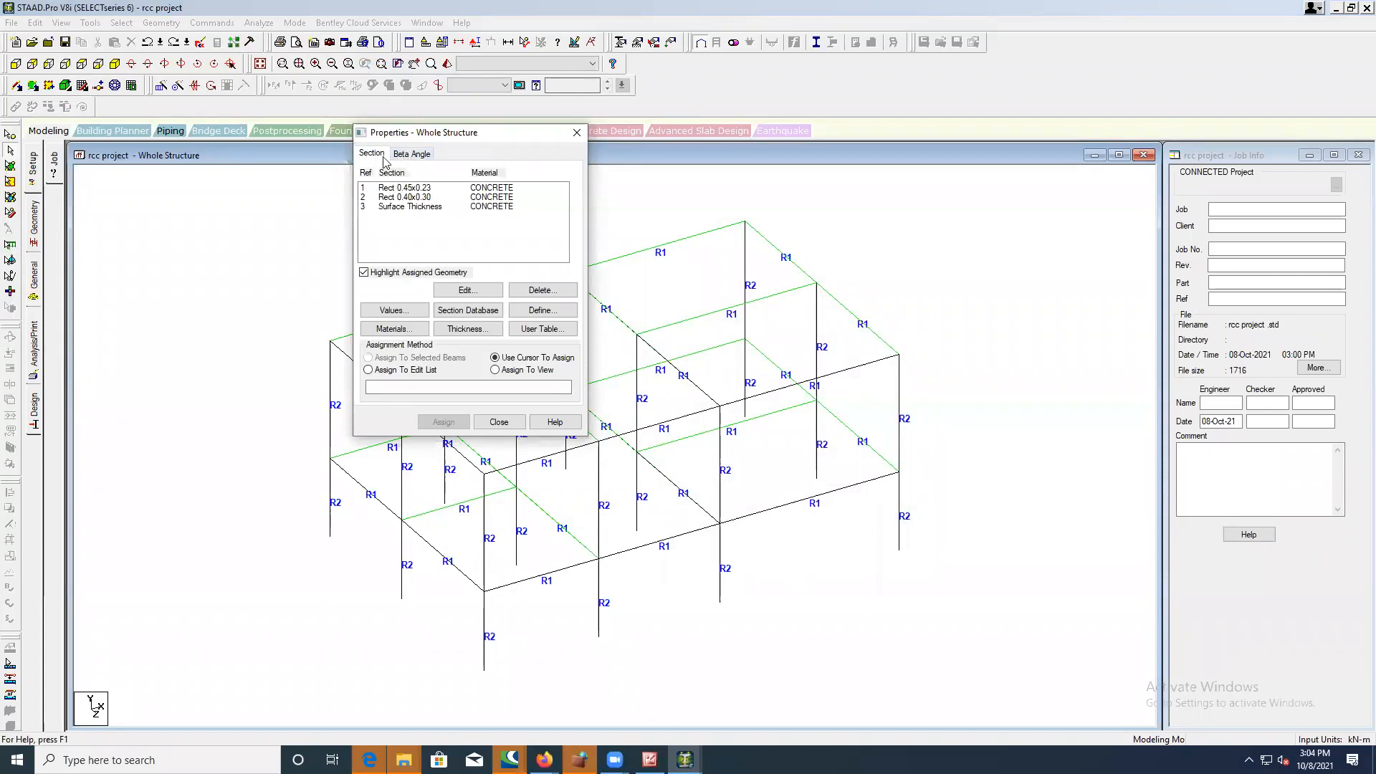
{"action": "left_click", "coordinate": [416, 156]}
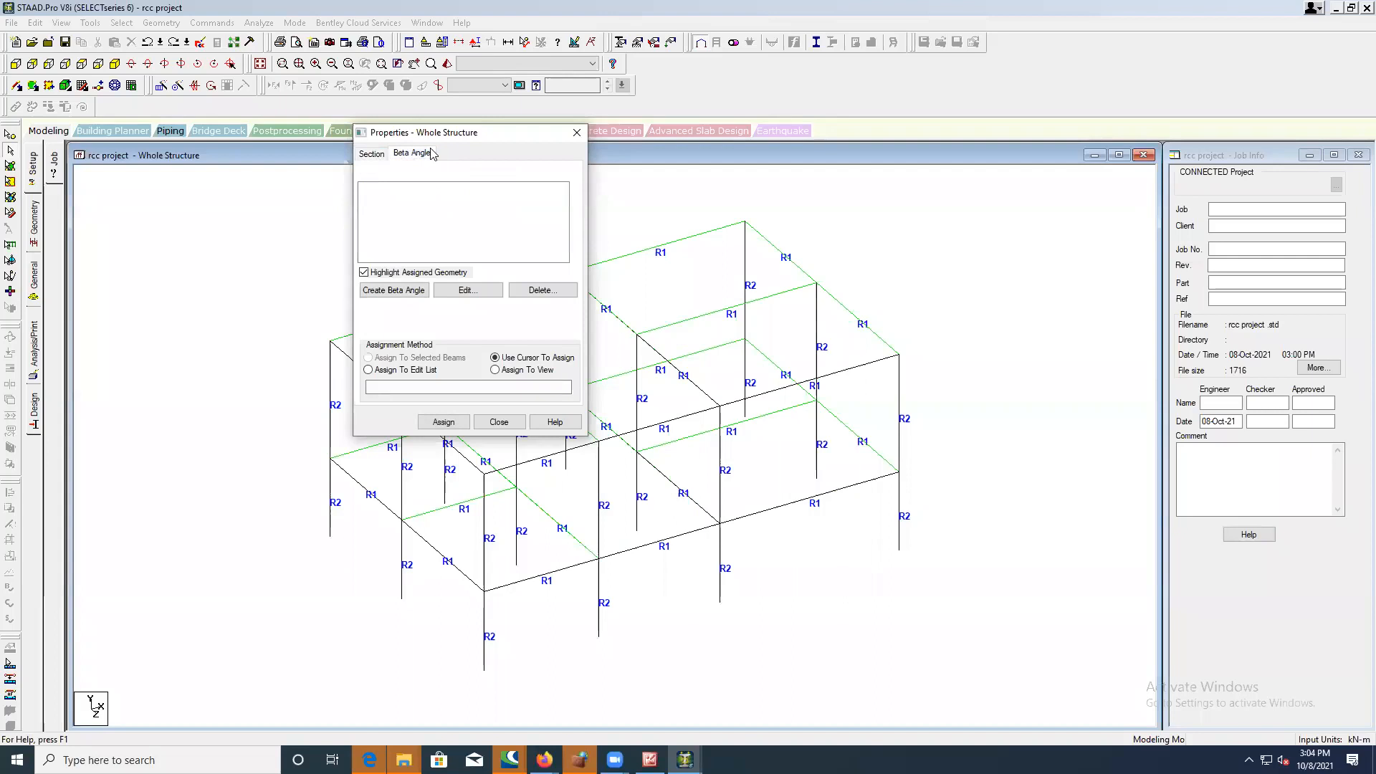
{"action": "left_click", "coordinate": [368, 154]}
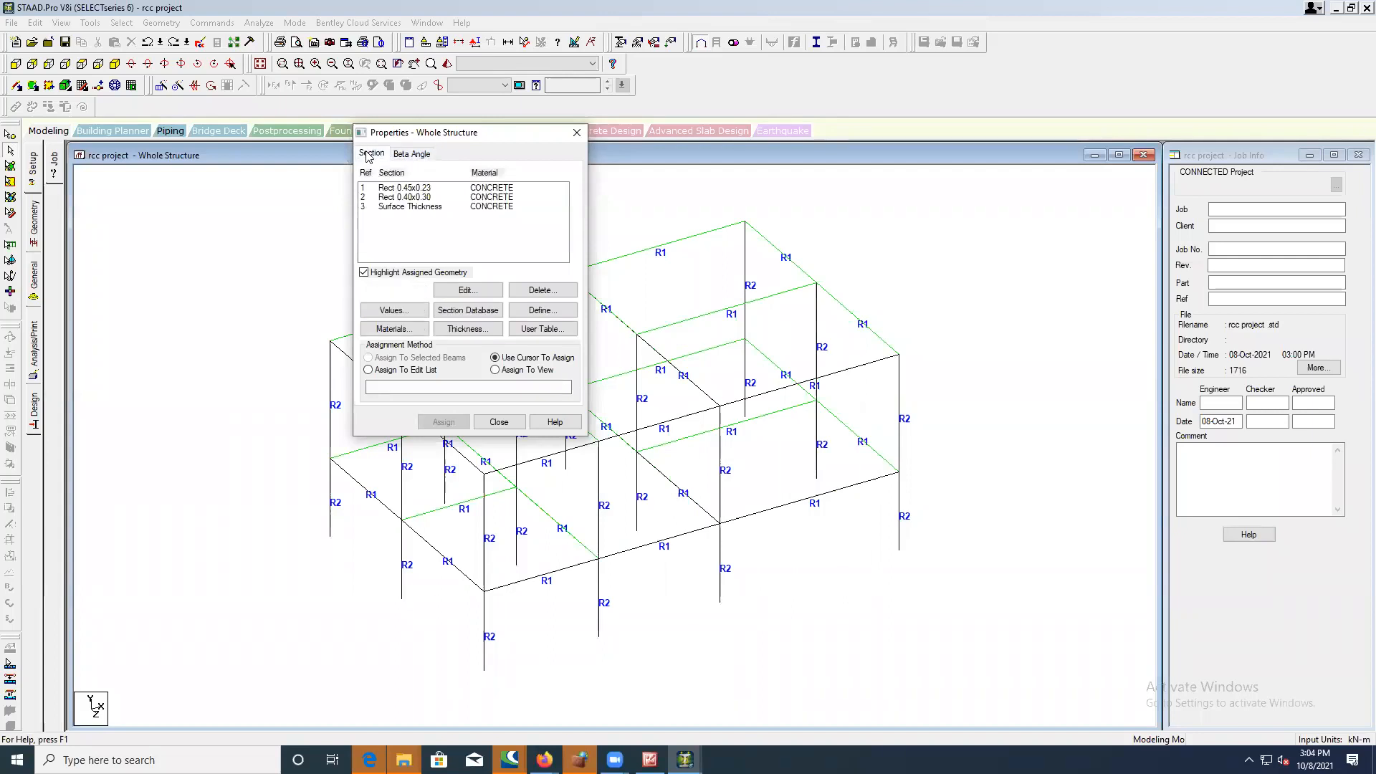
{"action": "left_click", "coordinate": [413, 155]}
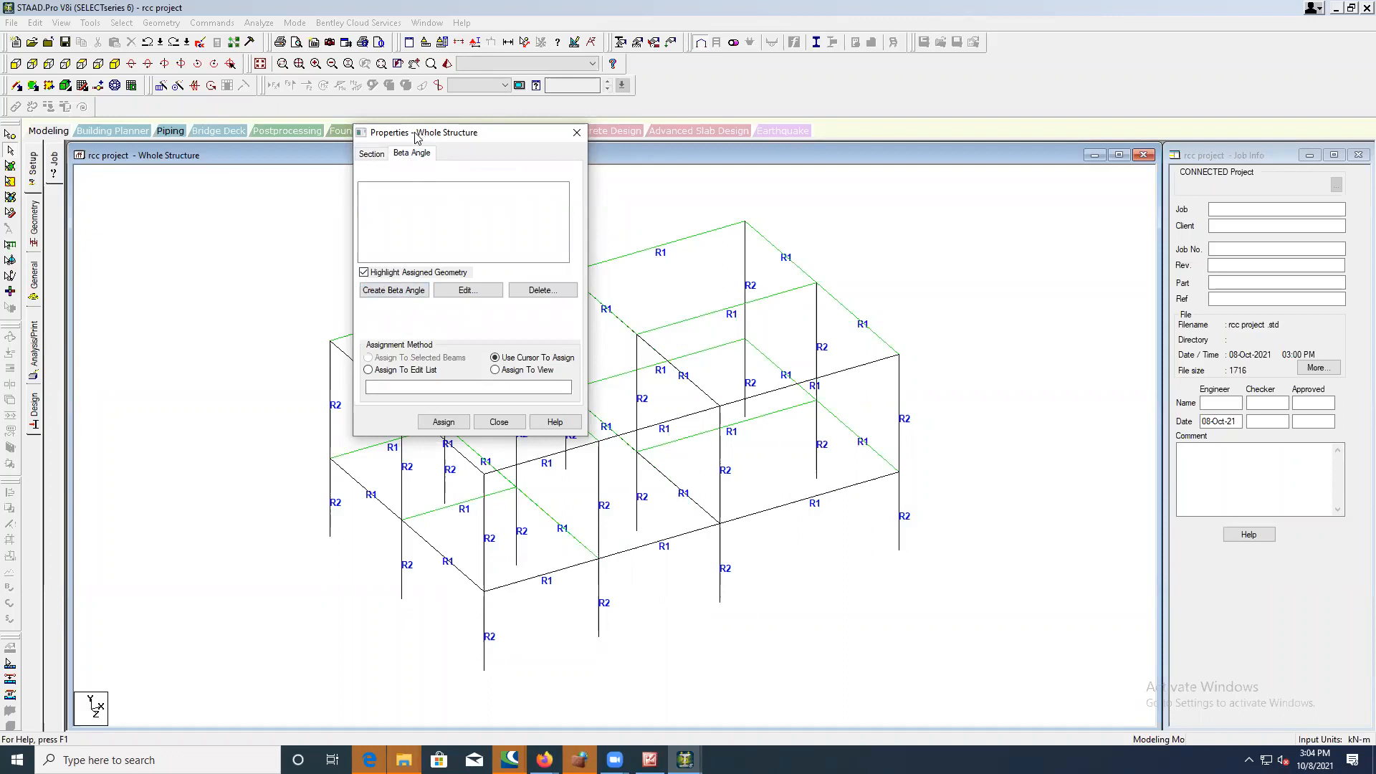
{"action": "left_click_drag", "start_coordinate": [416, 136], "coordinate": [285, 132]}
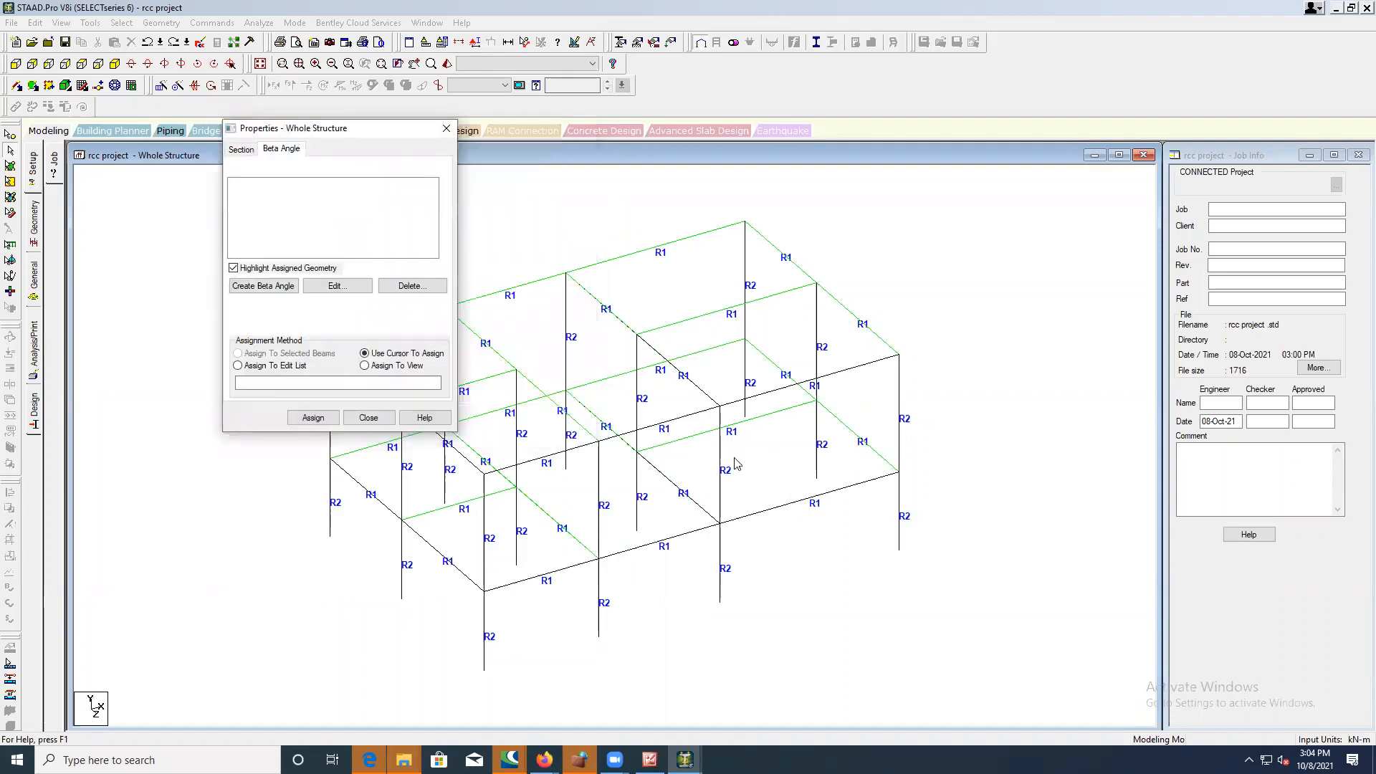
- Create a beta angle of 90 degrees while viewing the column orientation in a rendered 3D view, and close that view
{"action": "left_click", "coordinate": [447, 64]}
{"action": "left_click_drag", "start_coordinate": [684, 343], "coordinate": [613, 441]}
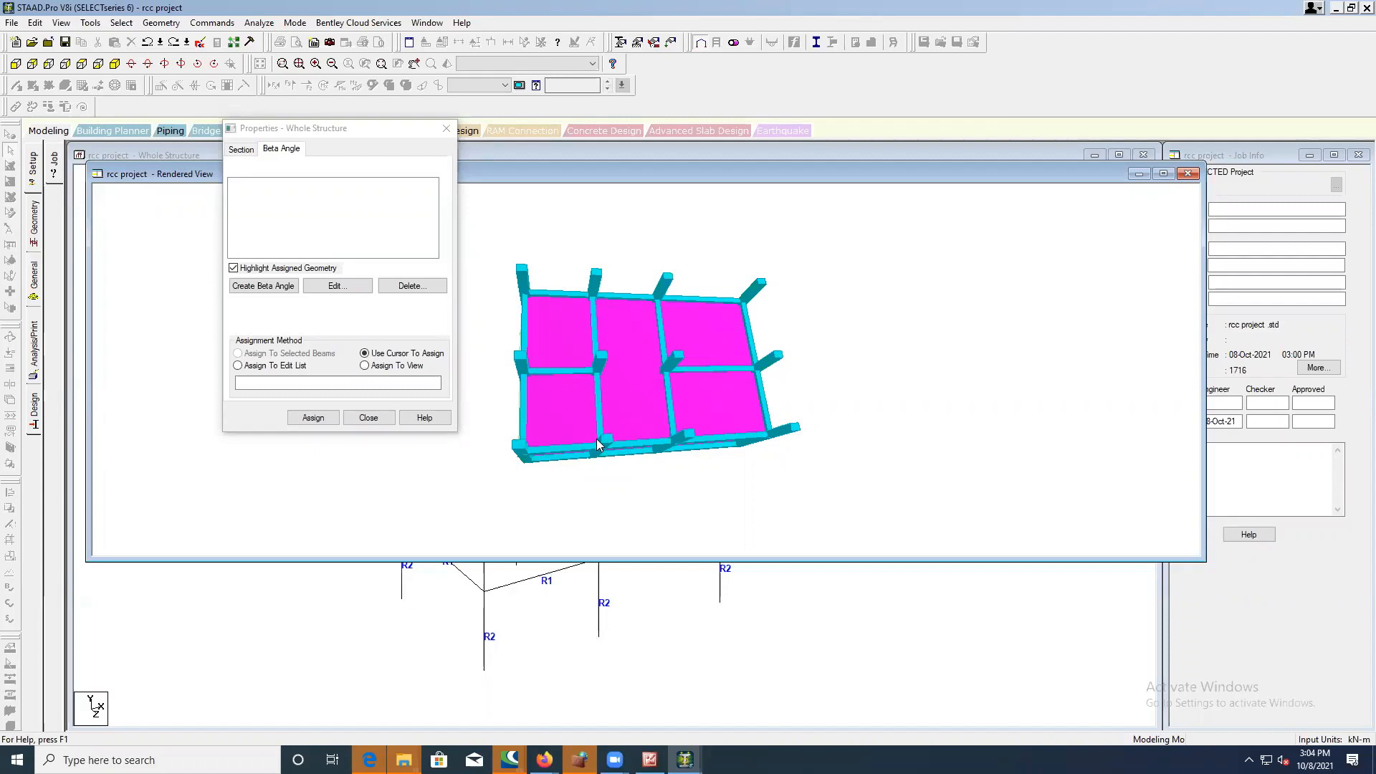
{"action": "left_click", "coordinate": [278, 287]}
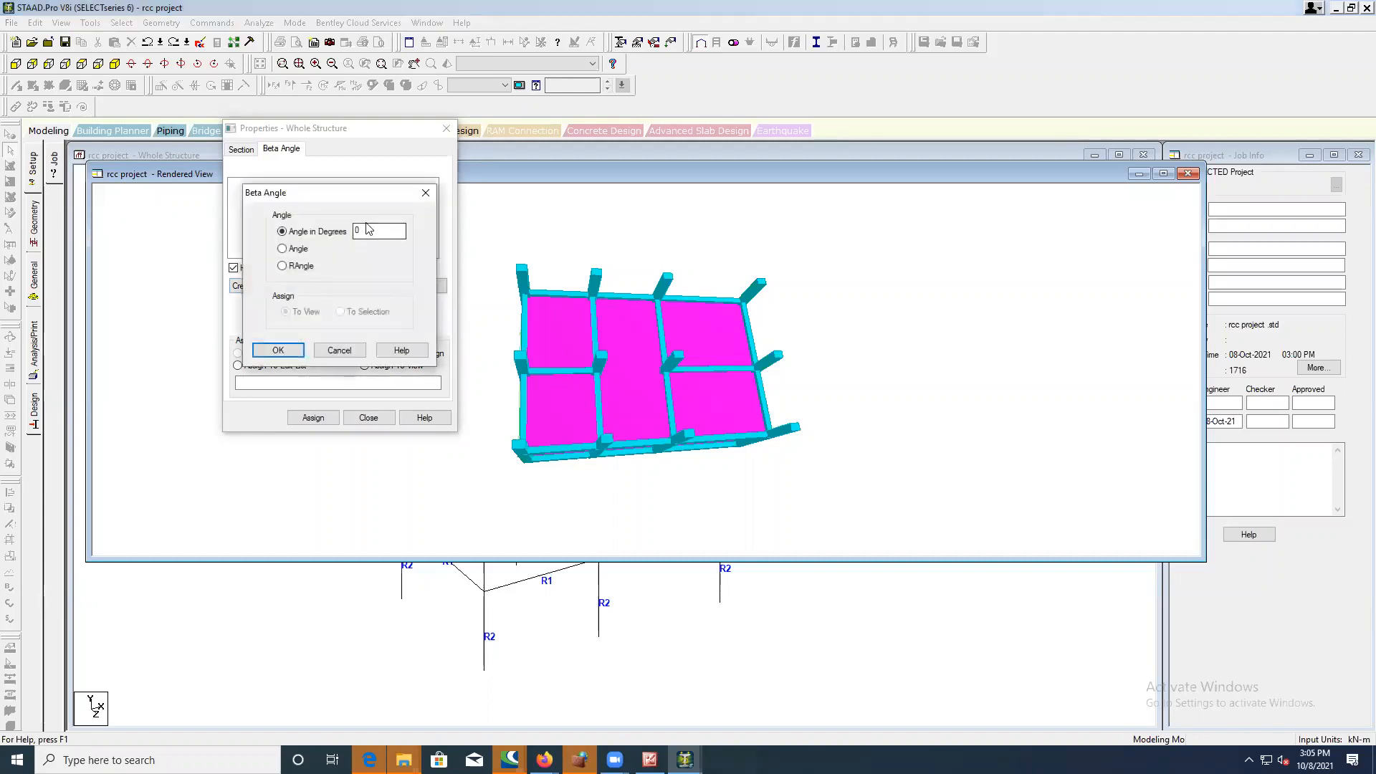
{"action": "left_click_drag", "start_coordinate": [342, 201], "coordinate": [336, 184]}
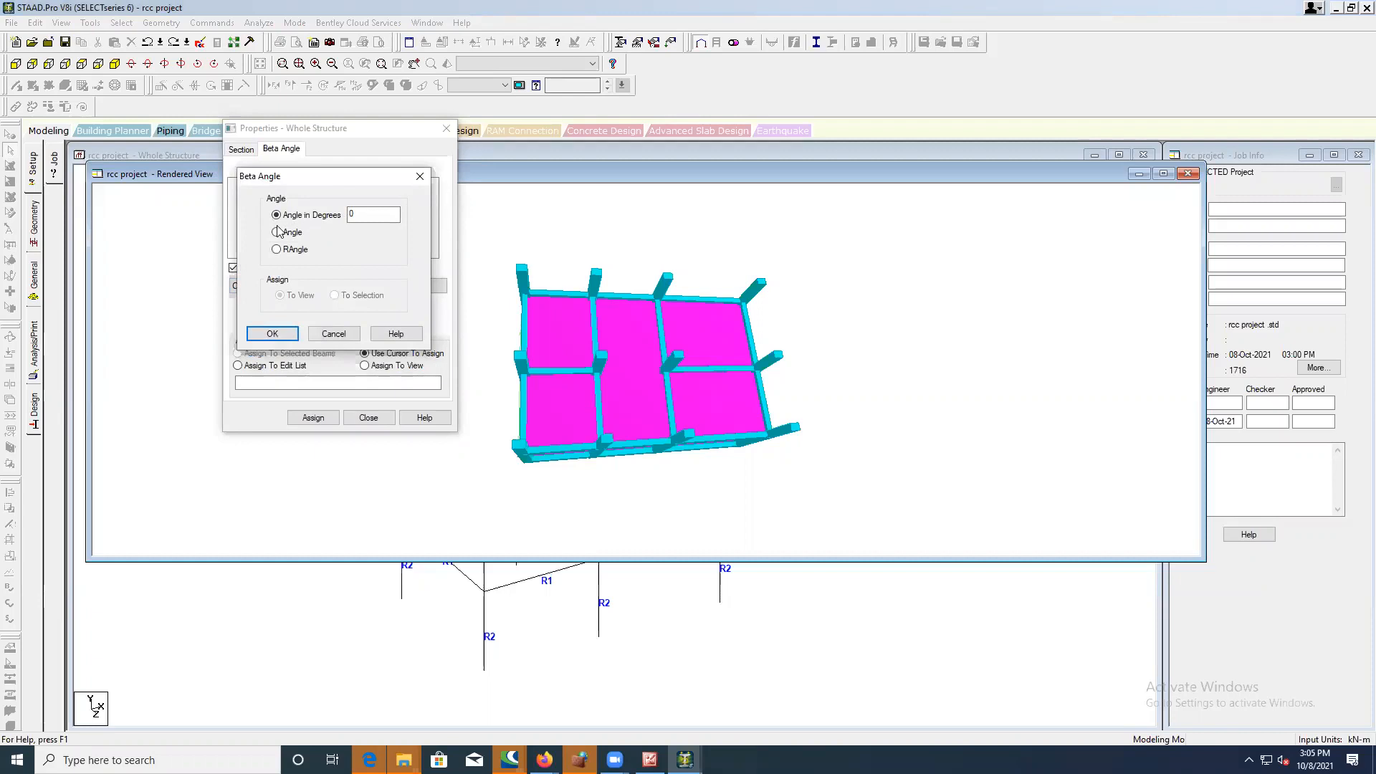
{"action": "double_click", "coordinate": [350, 214]}
{"action": "left_click", "coordinate": [272, 334]}
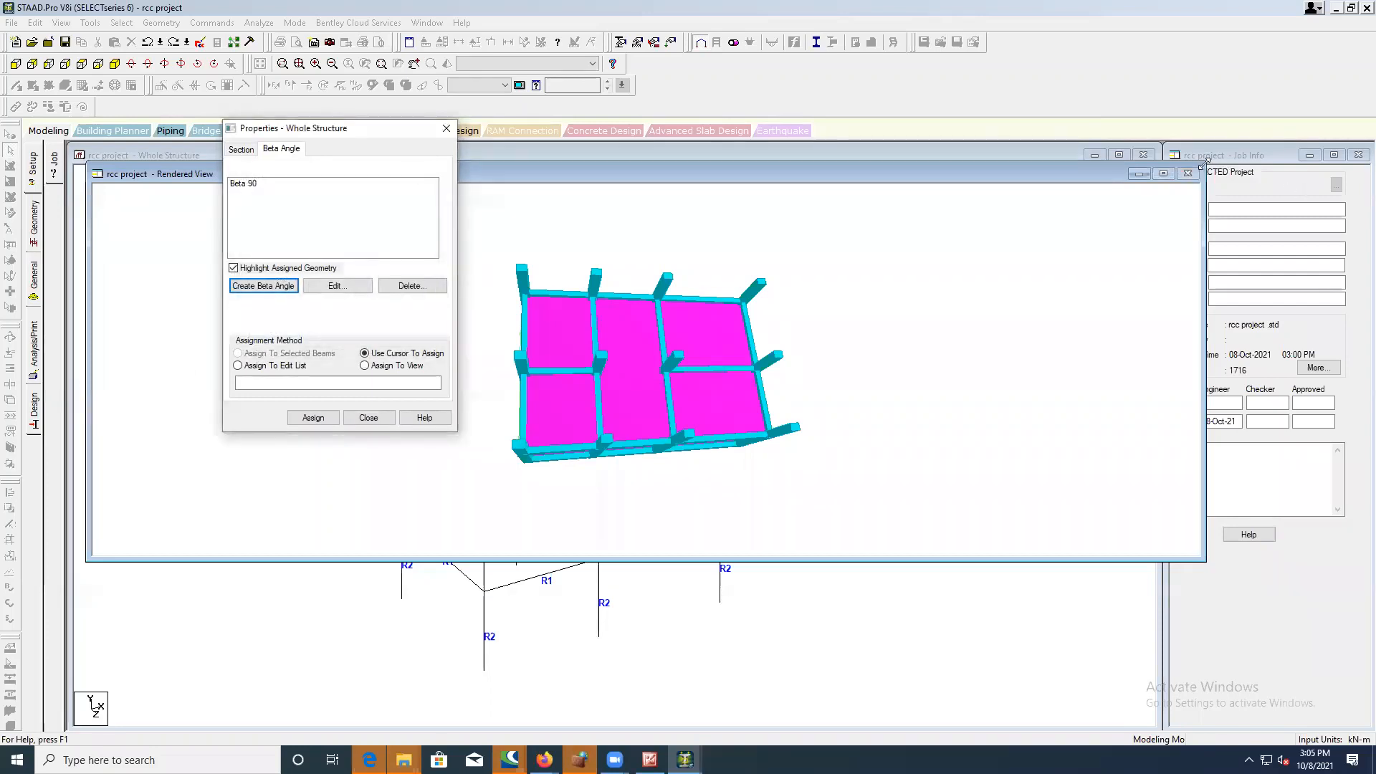
{"action": "left_click", "coordinate": [1187, 173]}
- Select the six non-corner perimeter columns in plan view with selection windows, and check the selection in isometric view
{"action": "left_click", "coordinate": [334, 132]}
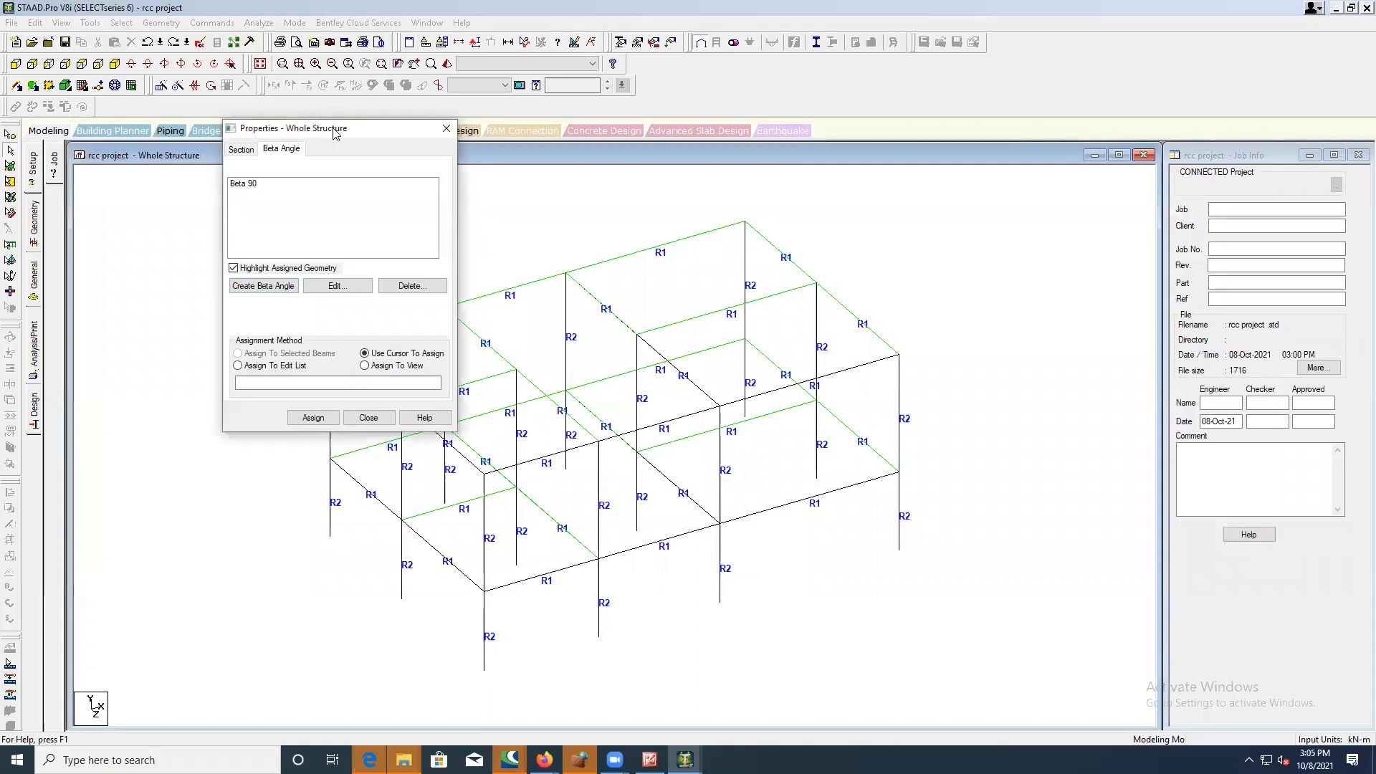
{"action": "left_click_drag", "start_coordinate": [334, 131], "coordinate": [177, 178]}
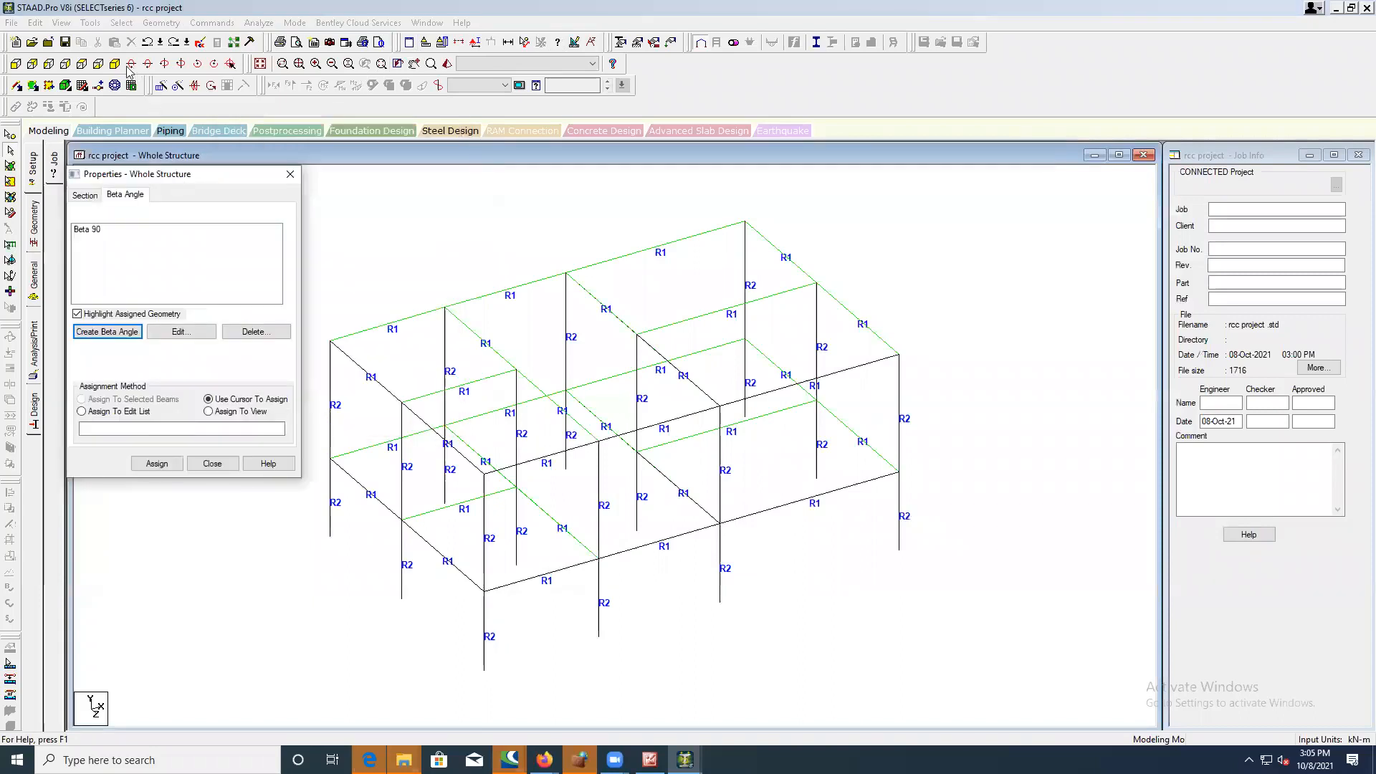
{"action": "left_click", "coordinate": [80, 68]}
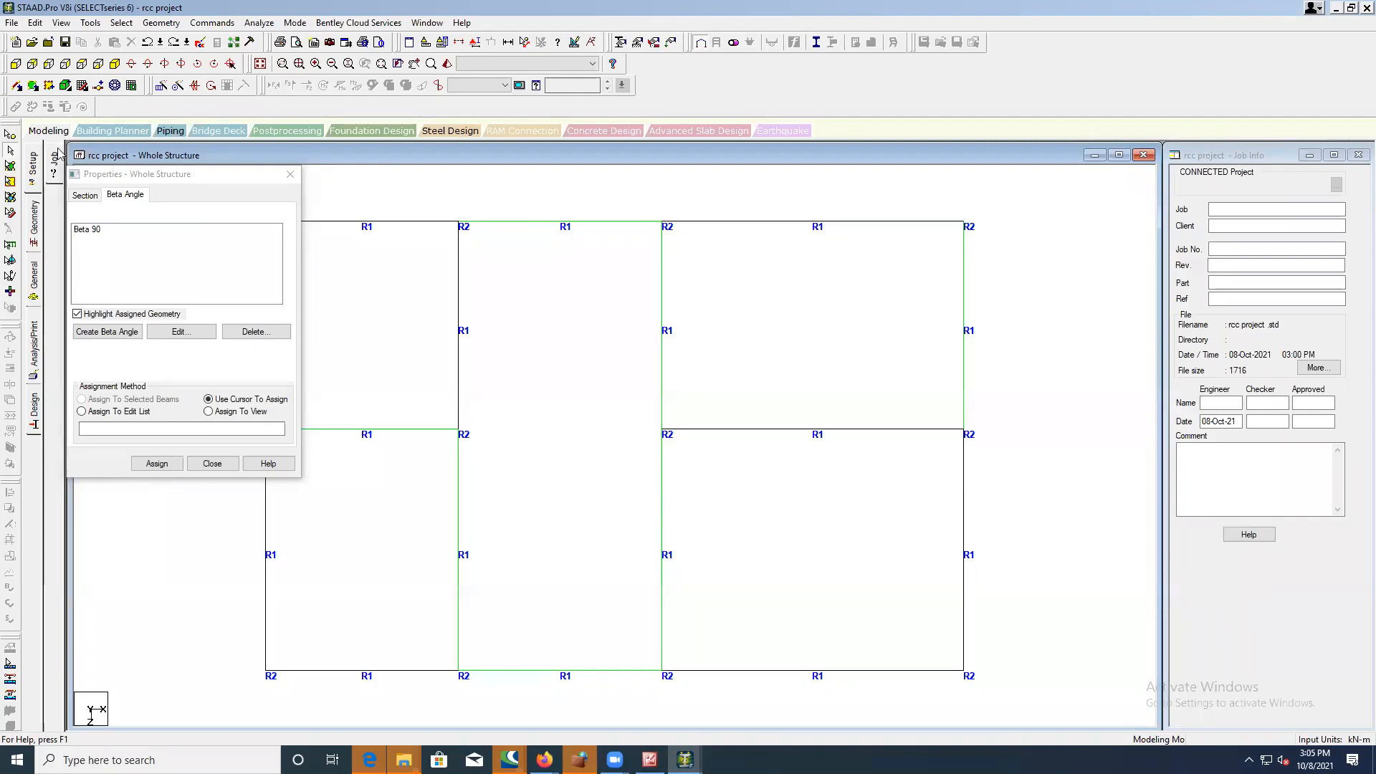
{"action": "left_click", "coordinate": [149, 176]}
{"action": "left_click_drag", "start_coordinate": [149, 176], "coordinate": [99, 165]}
{"action": "left_click_drag", "start_coordinate": [452, 203], "coordinate": [477, 249]}
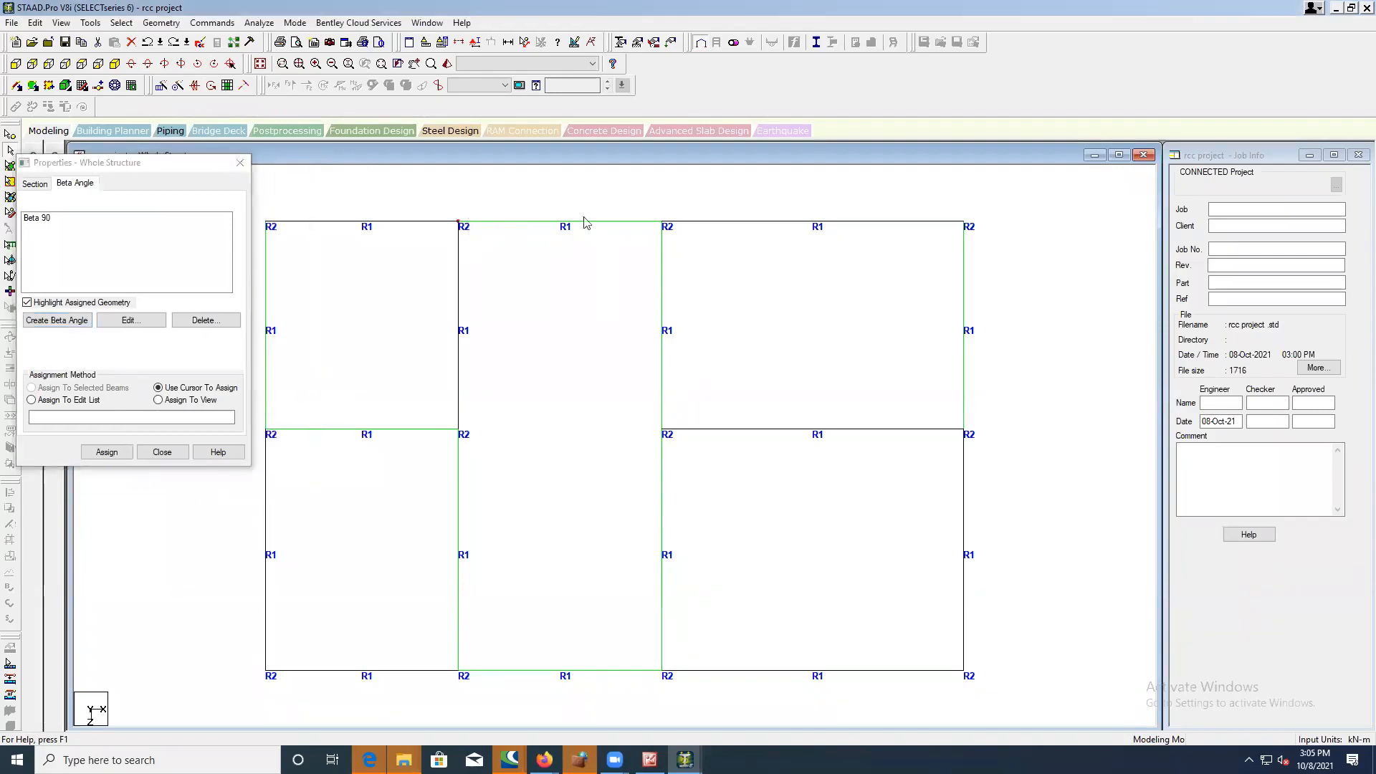
{"action": "left_click_drag", "start_coordinate": [684, 257], "coordinate": [693, 274]}
{"action": "left_click_drag", "start_coordinate": [256, 414], "coordinate": [298, 468]}
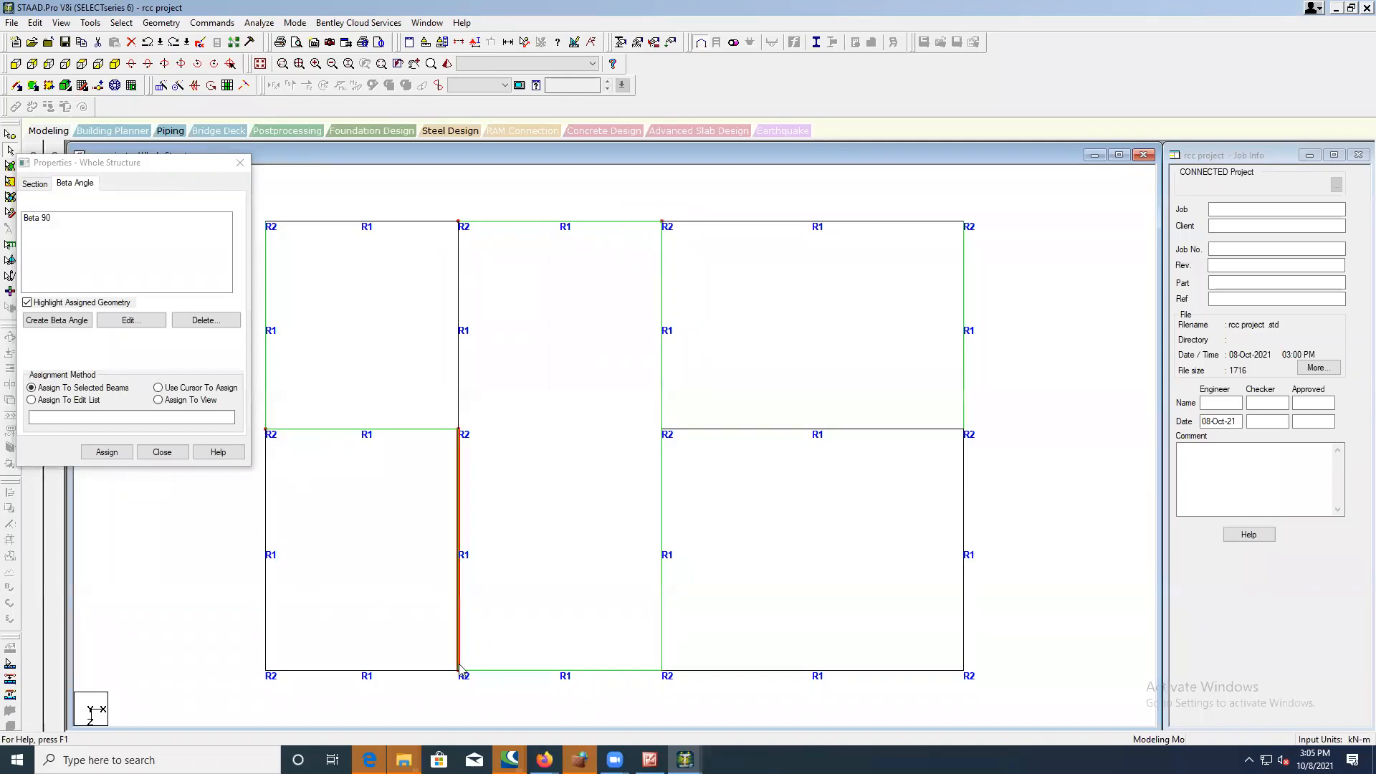
{"action": "left_click_drag", "start_coordinate": [446, 653], "coordinate": [477, 695]}
{"action": "left_click_drag", "start_coordinate": [655, 652], "coordinate": [667, 689]}
{"action": "left_click_drag", "start_coordinate": [955, 416], "coordinate": [978, 449]}
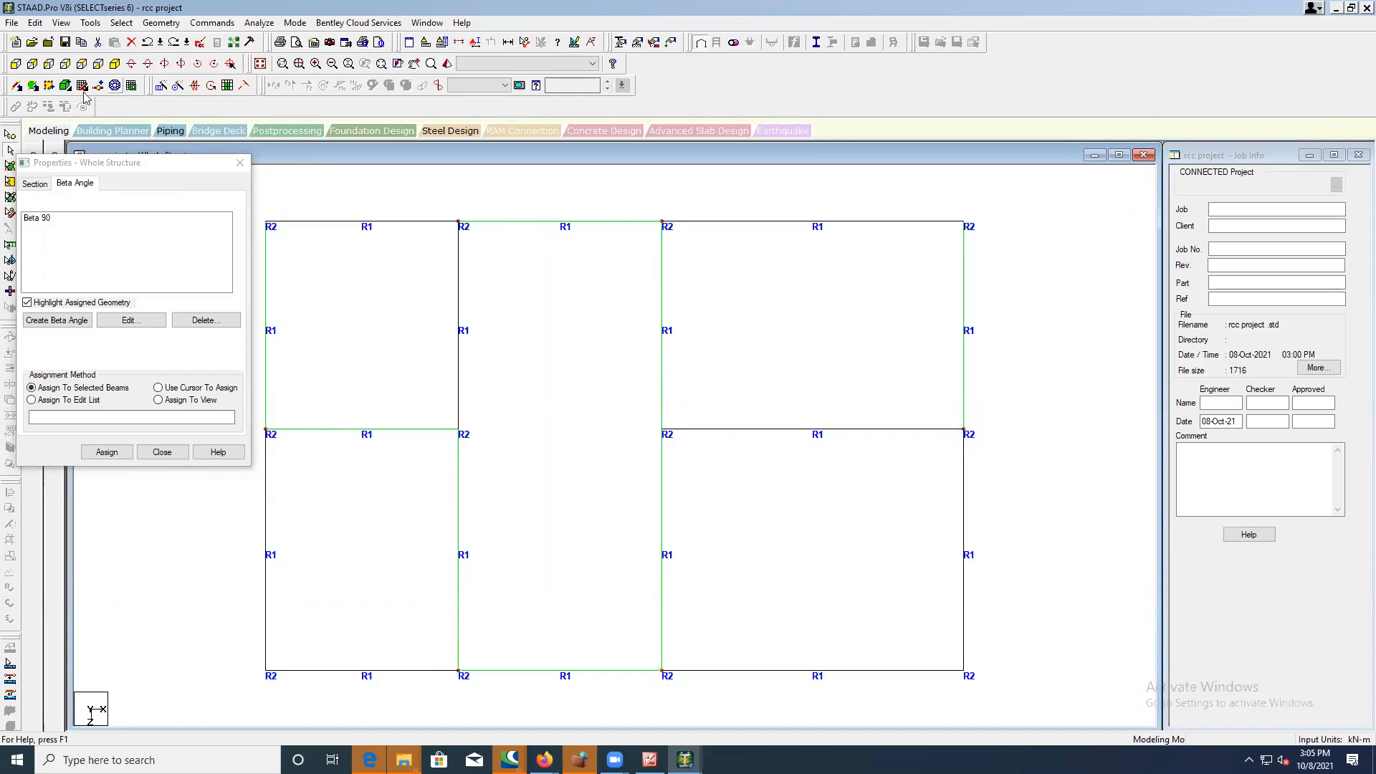
{"action": "left_click", "coordinate": [112, 67]}
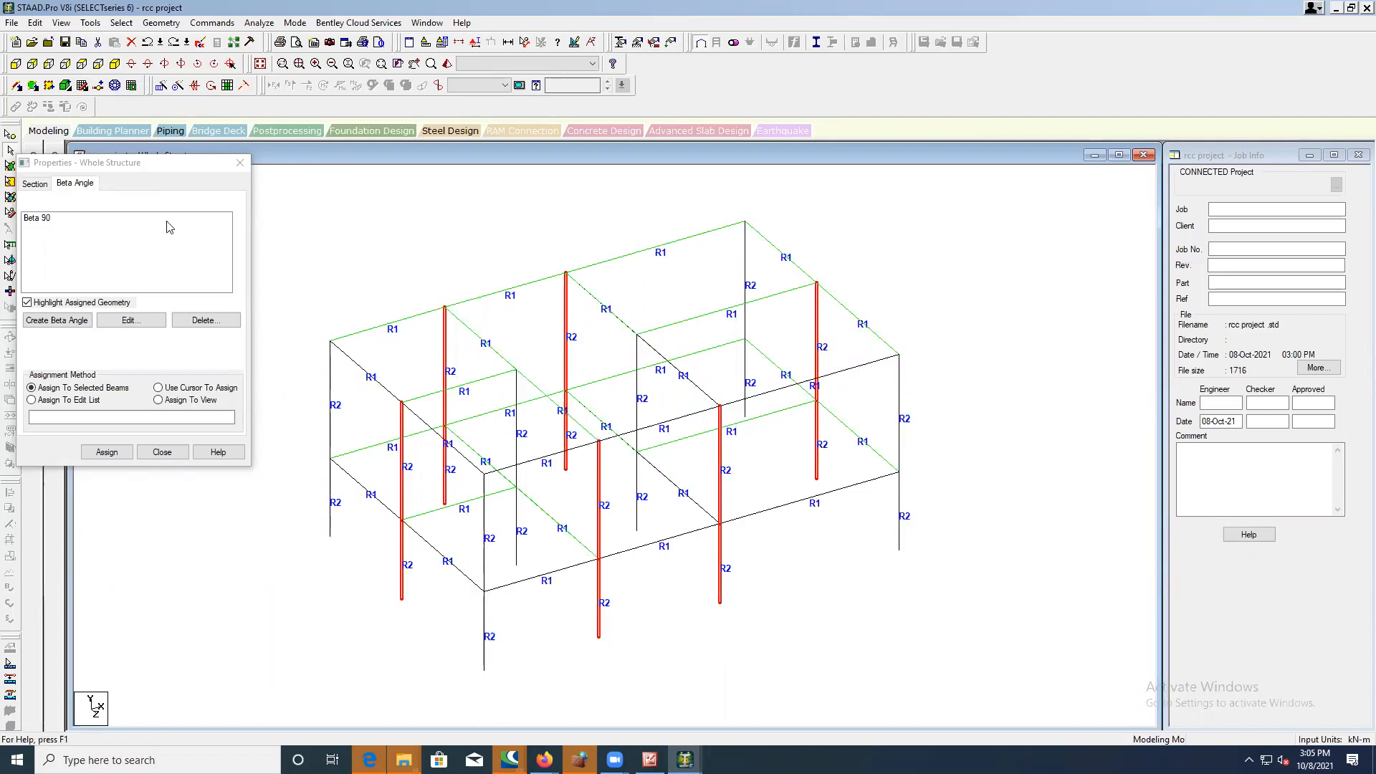
- Pick the 90-degree beta angle and reselect the six non-corner perimeter columns in plan view, checking the selection in isometric view
{"action": "left_click_drag", "start_coordinate": [145, 162], "coordinate": [218, 165]}
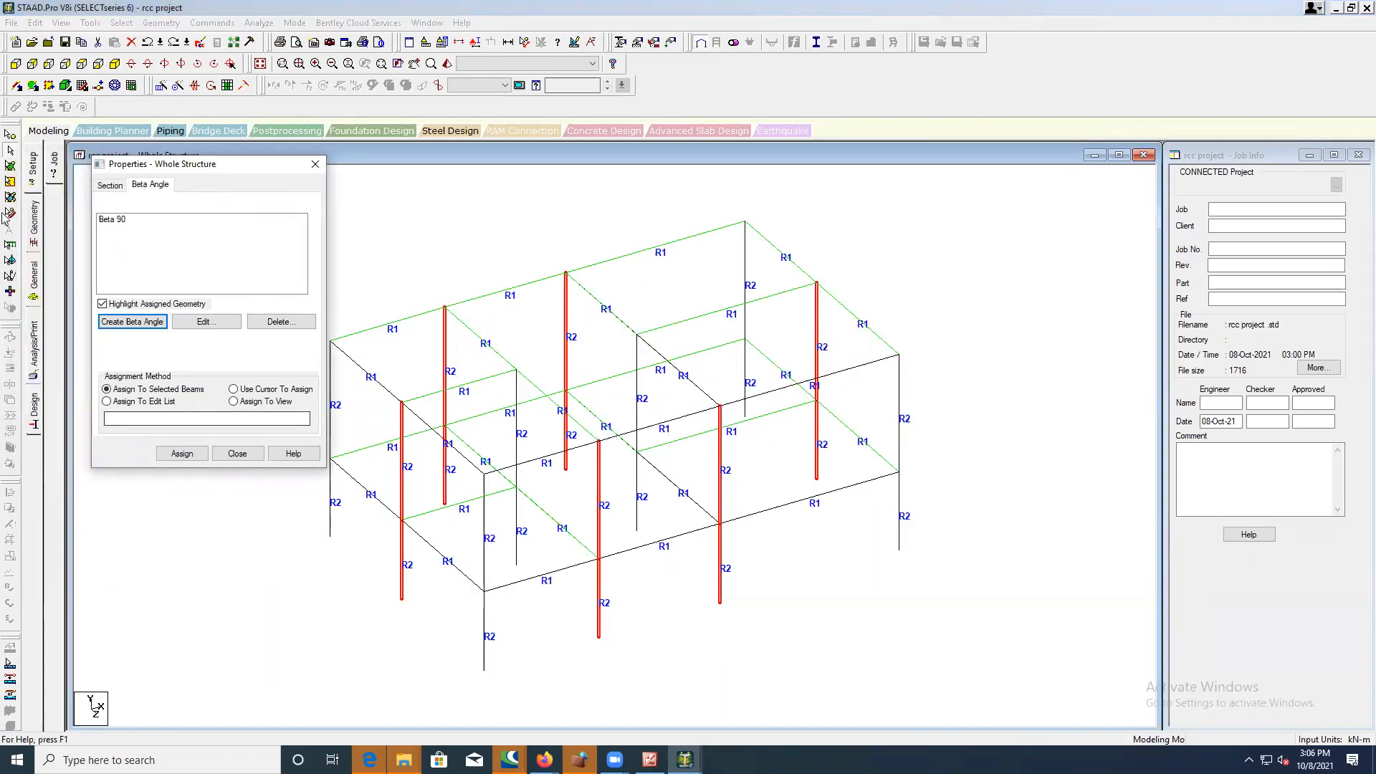
{"action": "left_click", "coordinate": [114, 220]}
{"action": "left_click_drag", "start_coordinate": [145, 166], "coordinate": [123, 174]}
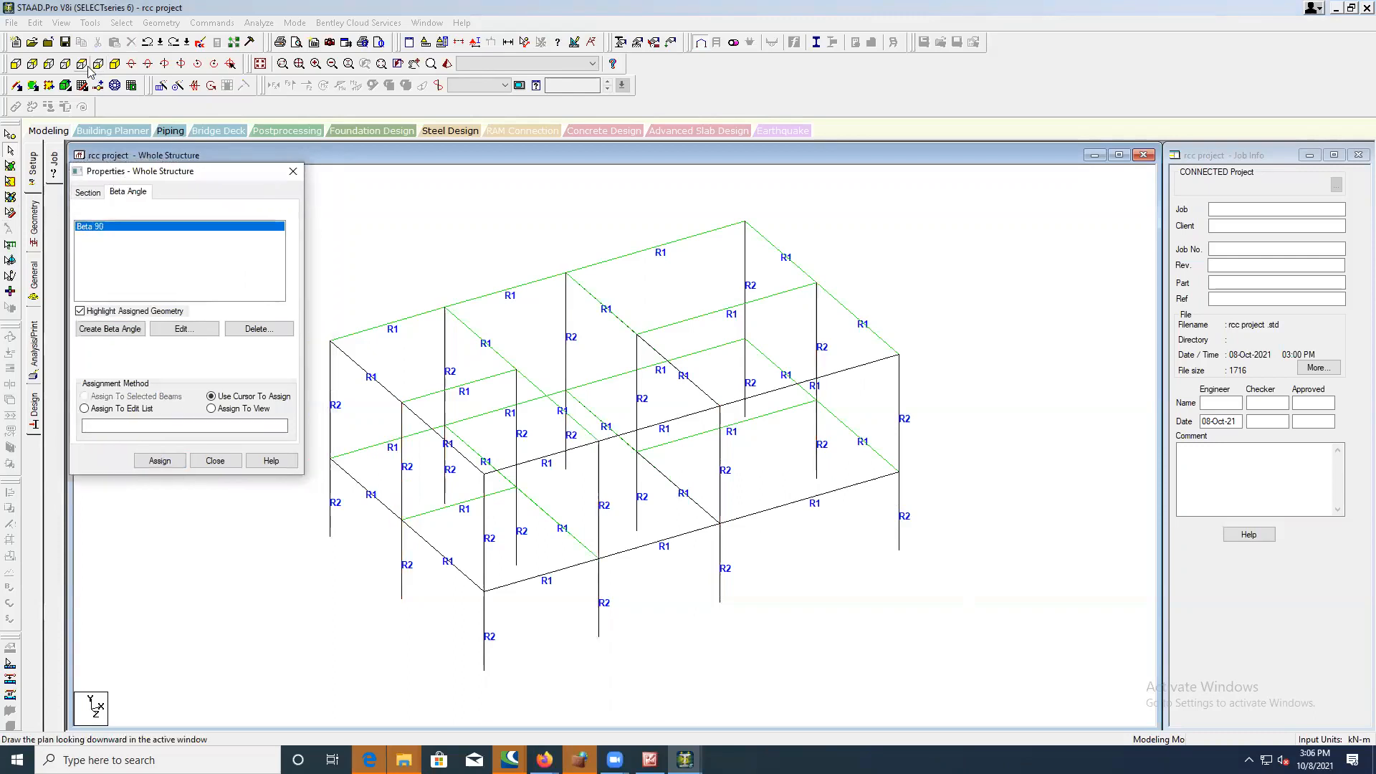
{"action": "left_click", "coordinate": [98, 64]}
{"action": "left_click", "coordinate": [475, 222]}
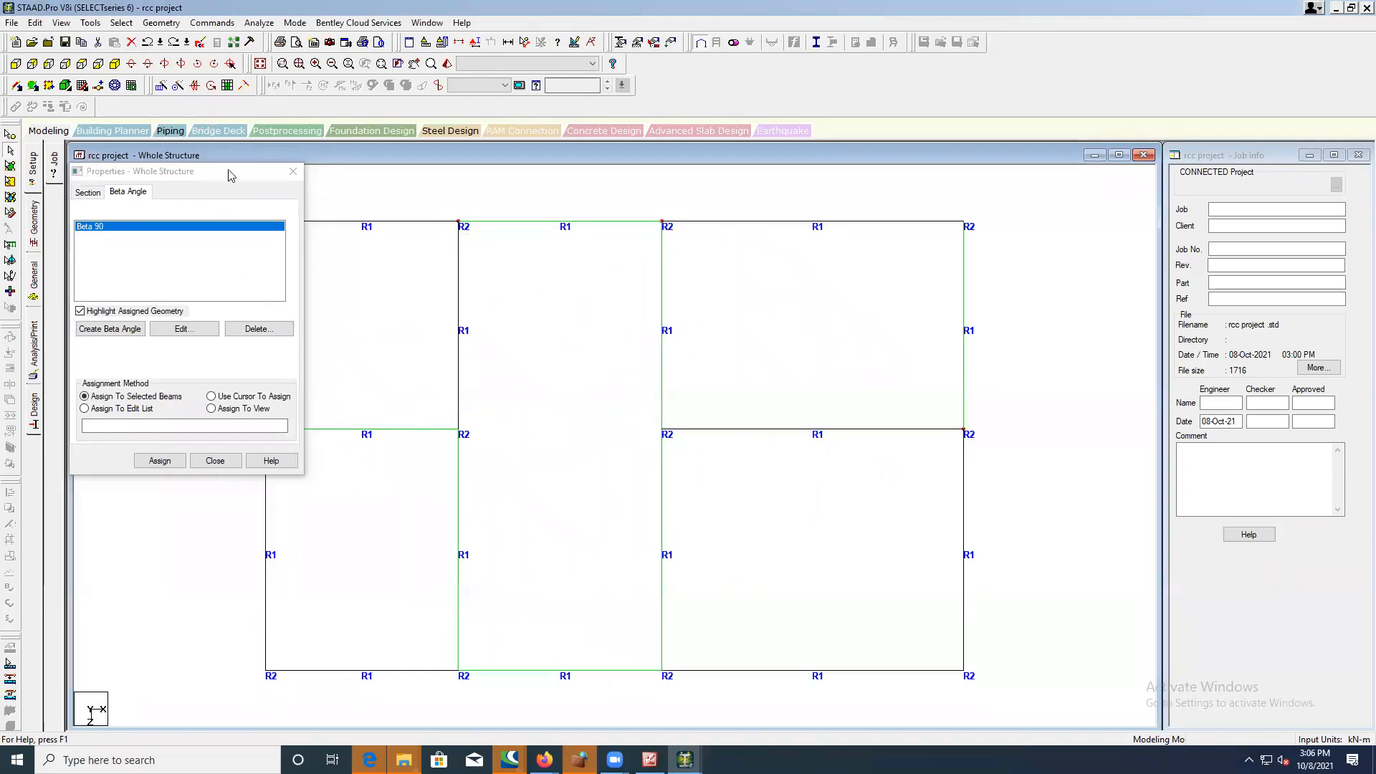
{"action": "left_click_drag", "start_coordinate": [230, 171], "coordinate": [93, 240]}
{"action": "left_click_drag", "start_coordinate": [255, 420], "coordinate": [278, 441], "text": "ctrl"}
{"action": "left_click_drag", "start_coordinate": [450, 657], "coordinate": [478, 696], "text": "ctrl"}
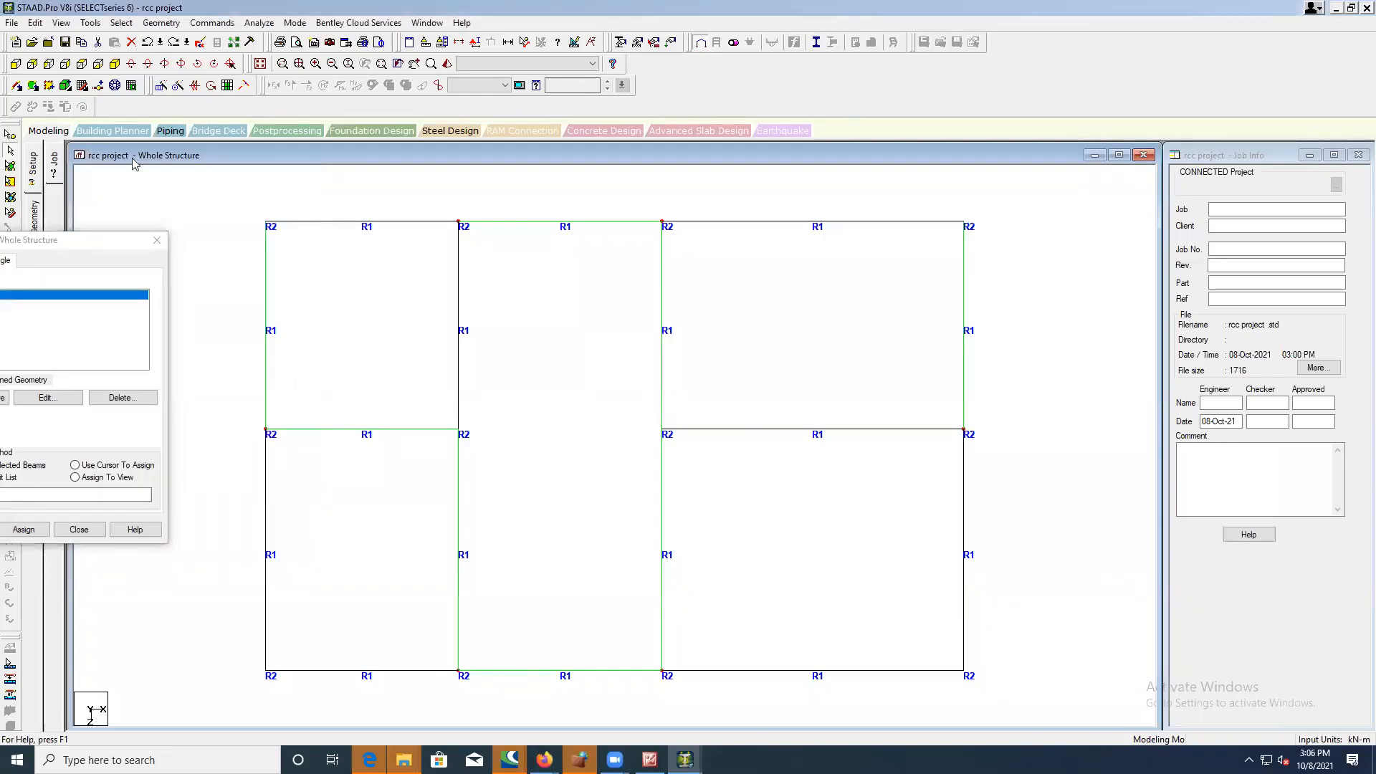
{"action": "left_click_drag", "start_coordinate": [83, 240], "coordinate": [208, 222]}
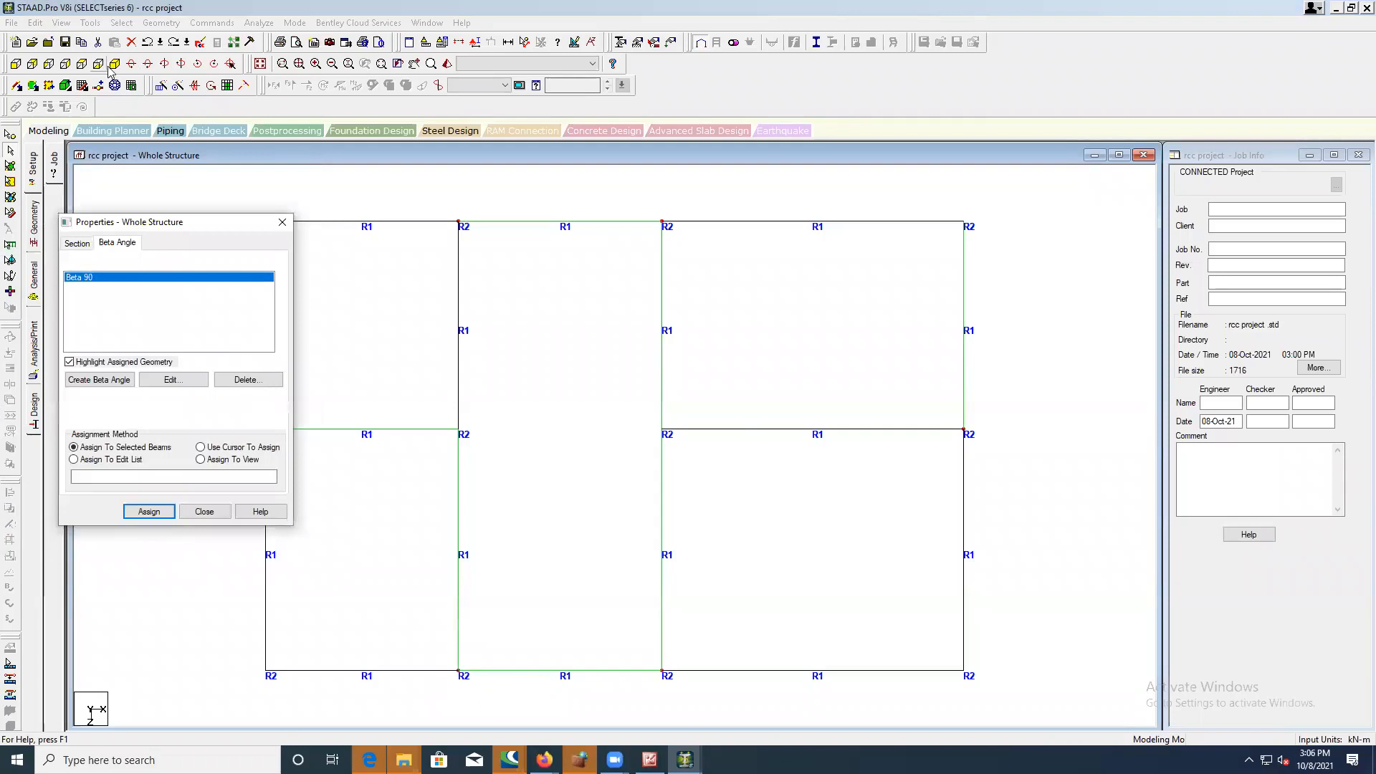
{"action": "left_click", "coordinate": [115, 63]}
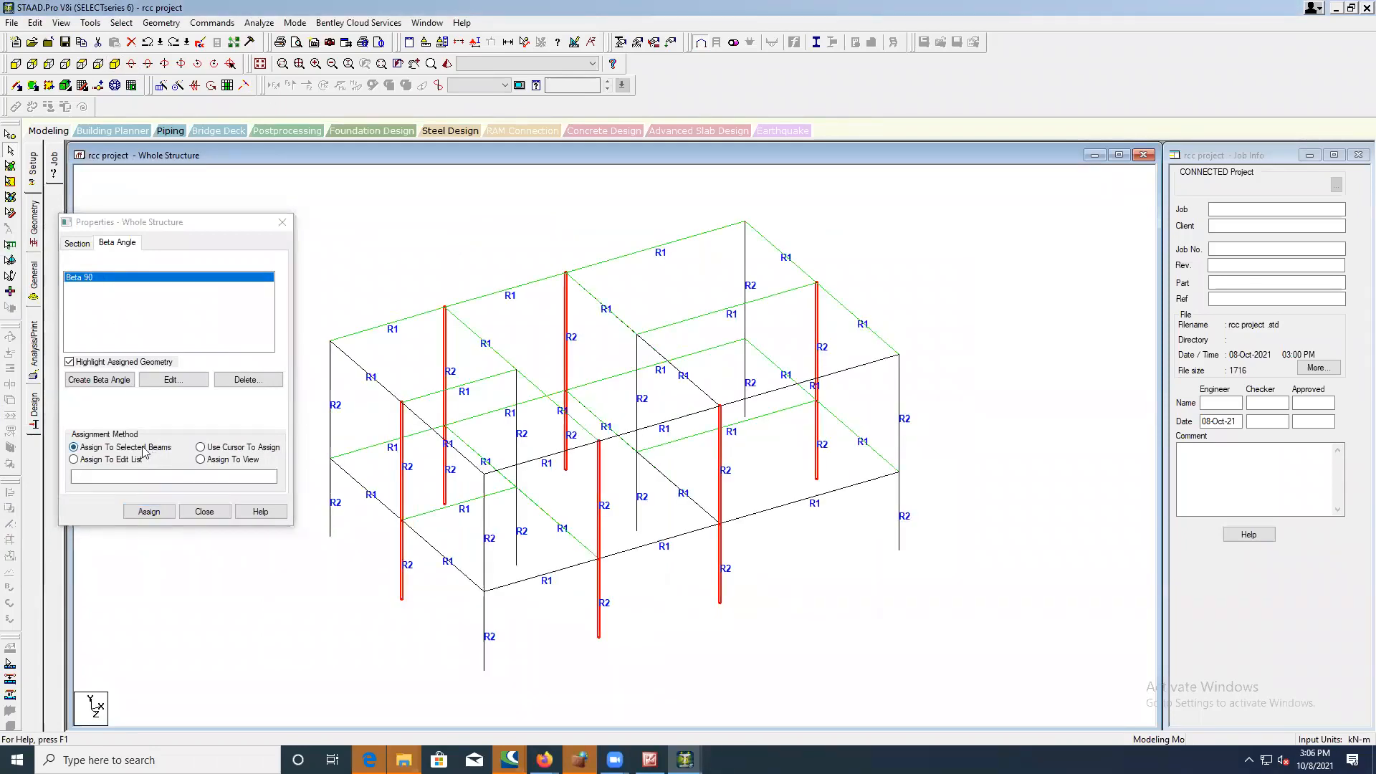
- Assign the 90-degree beta angle to the selected perimeter columns and close the structure's properties
{"action": "left_click", "coordinate": [150, 511]}
{"action": "left_click", "coordinate": [209, 409]}
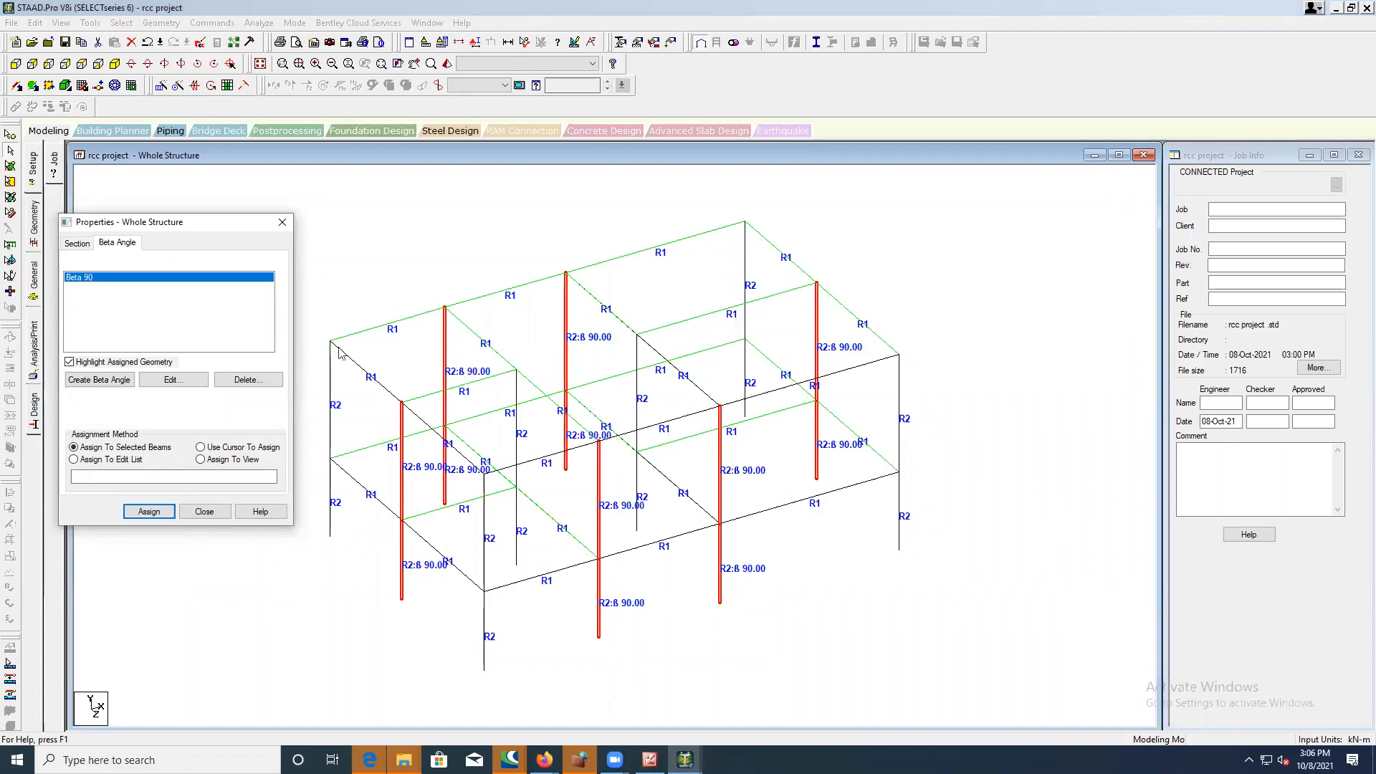
{"action": "left_click", "coordinate": [282, 223]}
- Check the column orientation in rendered 3D views of the selected columns and of the whole rotated structure, closing each view
{"action": "left_click", "coordinate": [447, 63]}
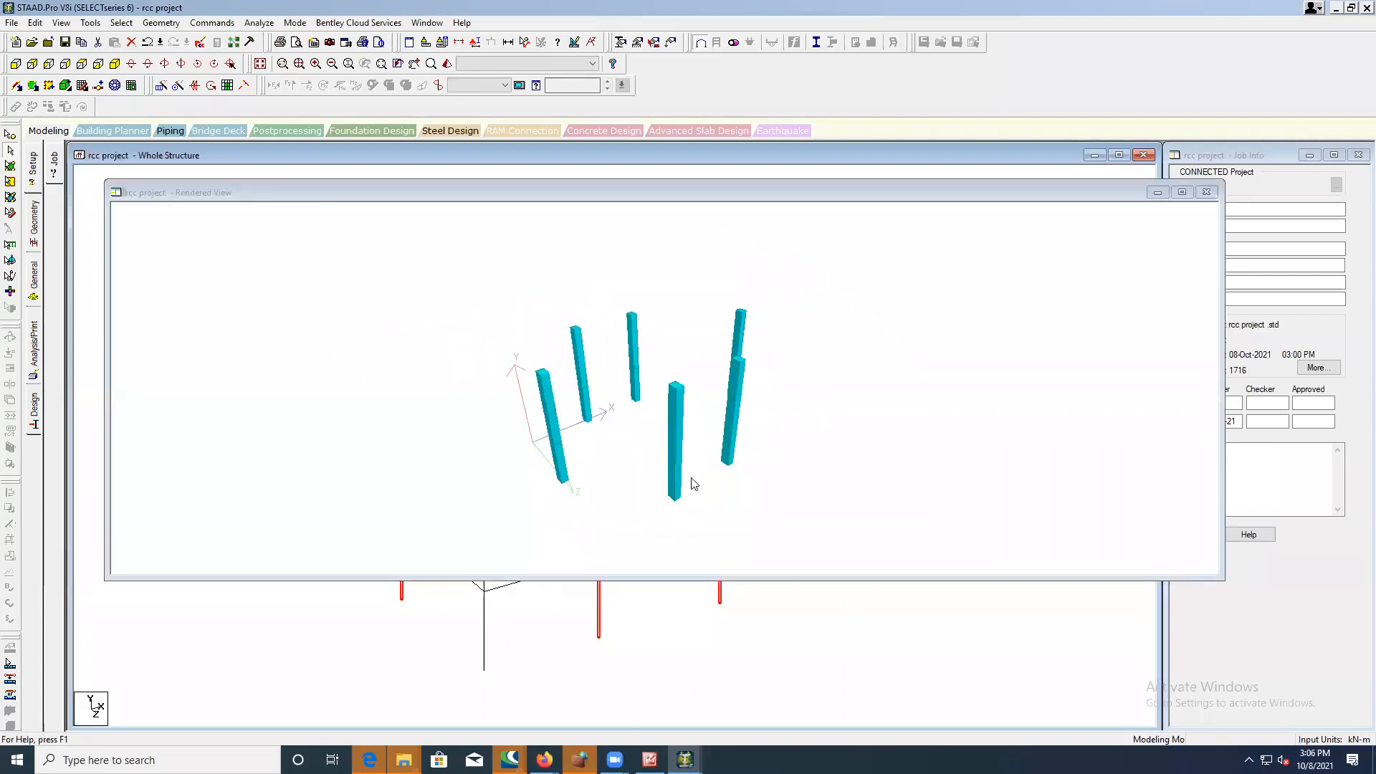
{"action": "left_click", "coordinate": [1205, 193]}
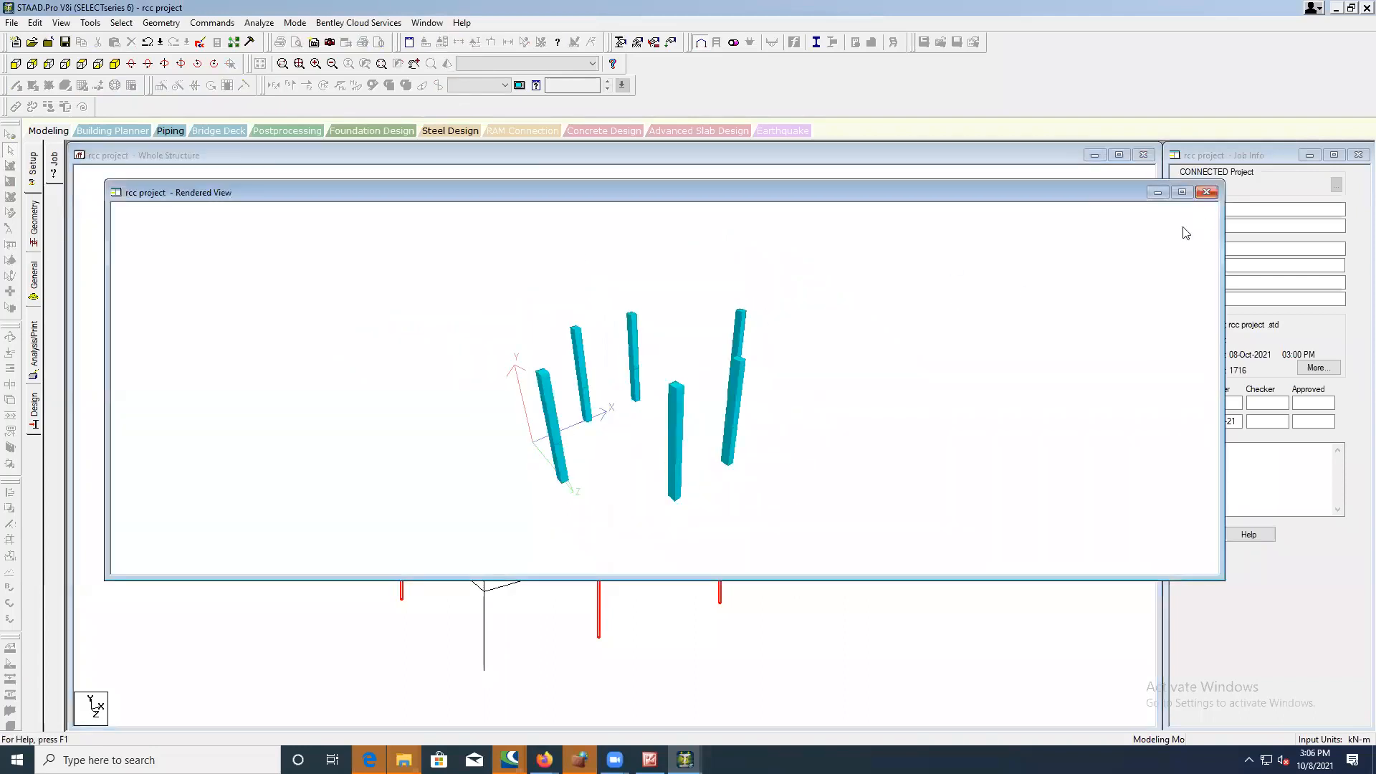
{"action": "left_click", "coordinate": [1207, 192]}
{"action": "left_click", "coordinate": [447, 63]}
{"action": "left_click_drag", "start_coordinate": [808, 477], "coordinate": [691, 543]}
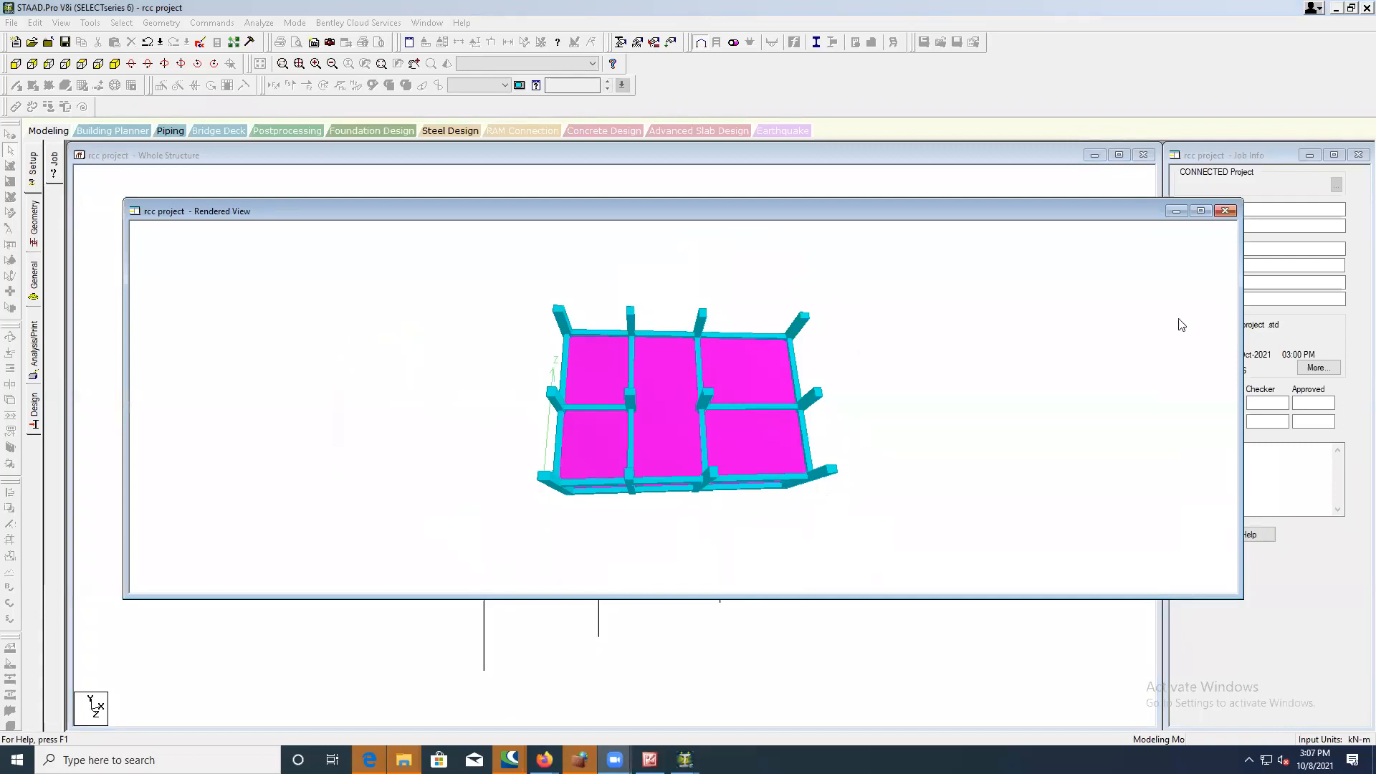
{"action": "left_click", "coordinate": [1224, 210]}
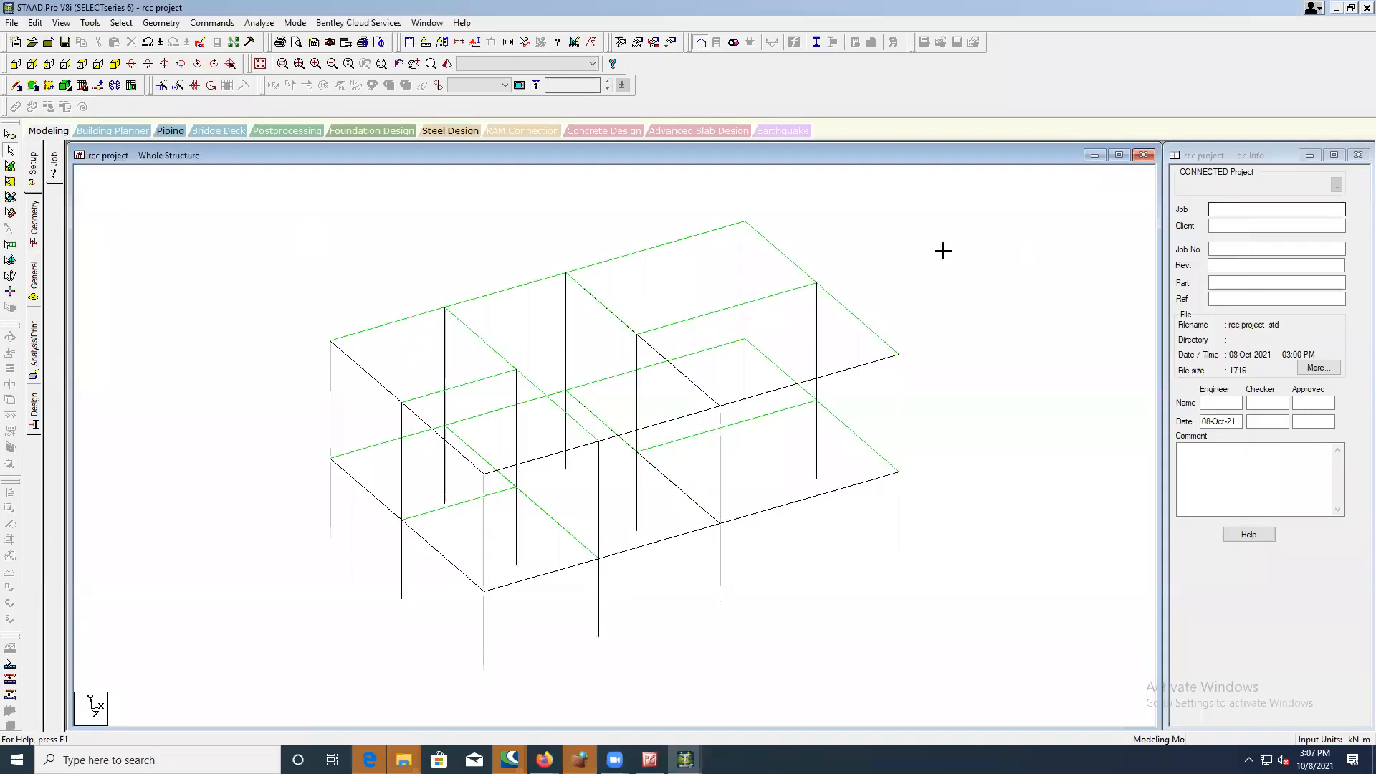
- Switch to the front view and create a fixed support specification for the structure
{"action": "left_click", "coordinate": [15, 64]}
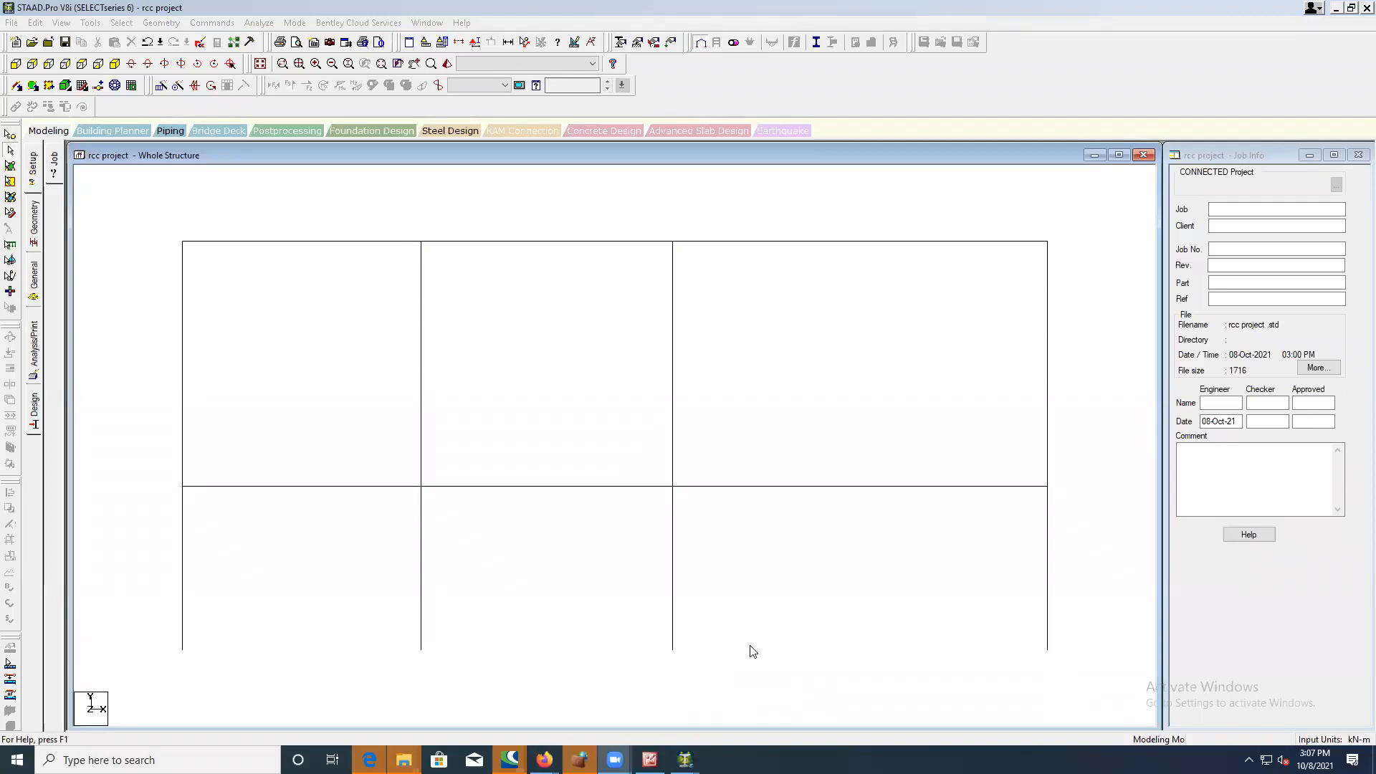
{"action": "left_click", "coordinate": [181, 646]}
{"action": "left_click", "coordinate": [337, 577]}
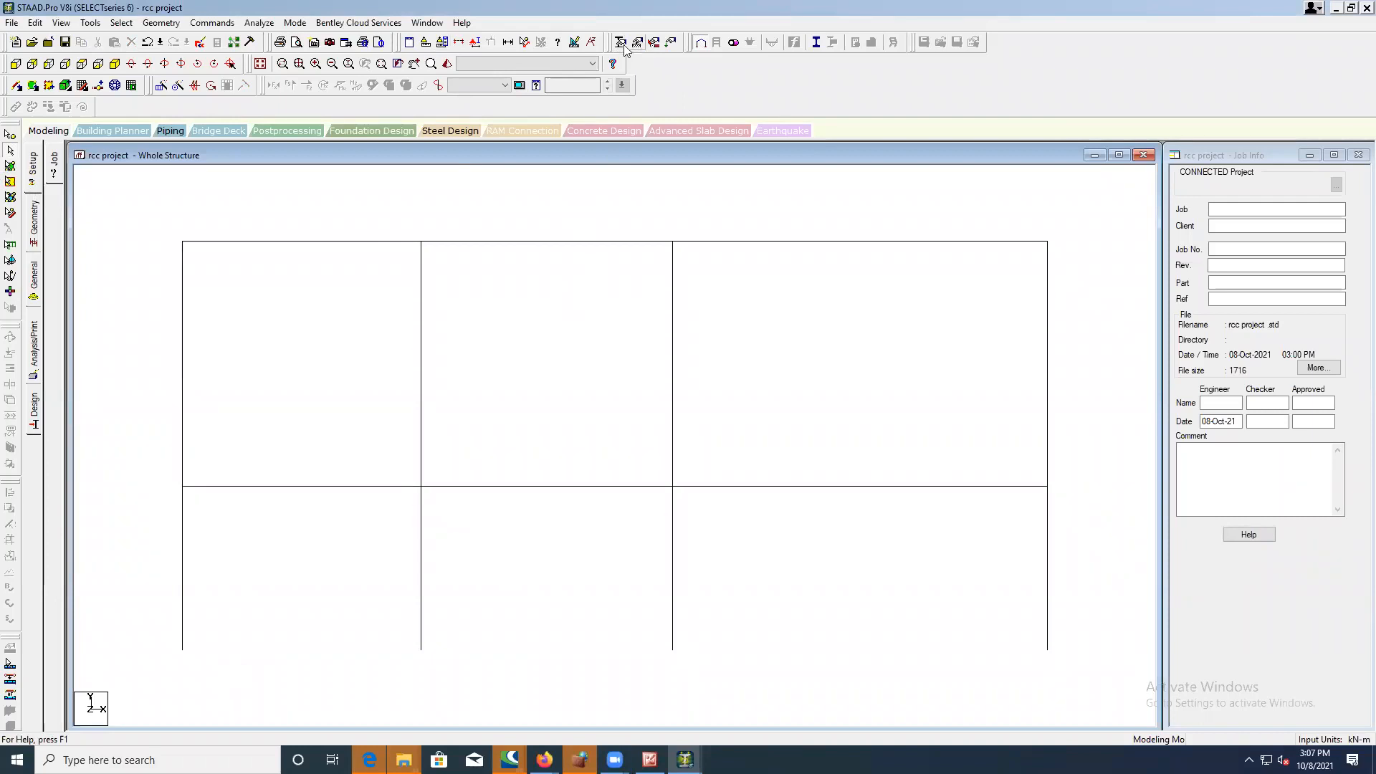
{"action": "left_click", "coordinate": [233, 25]}
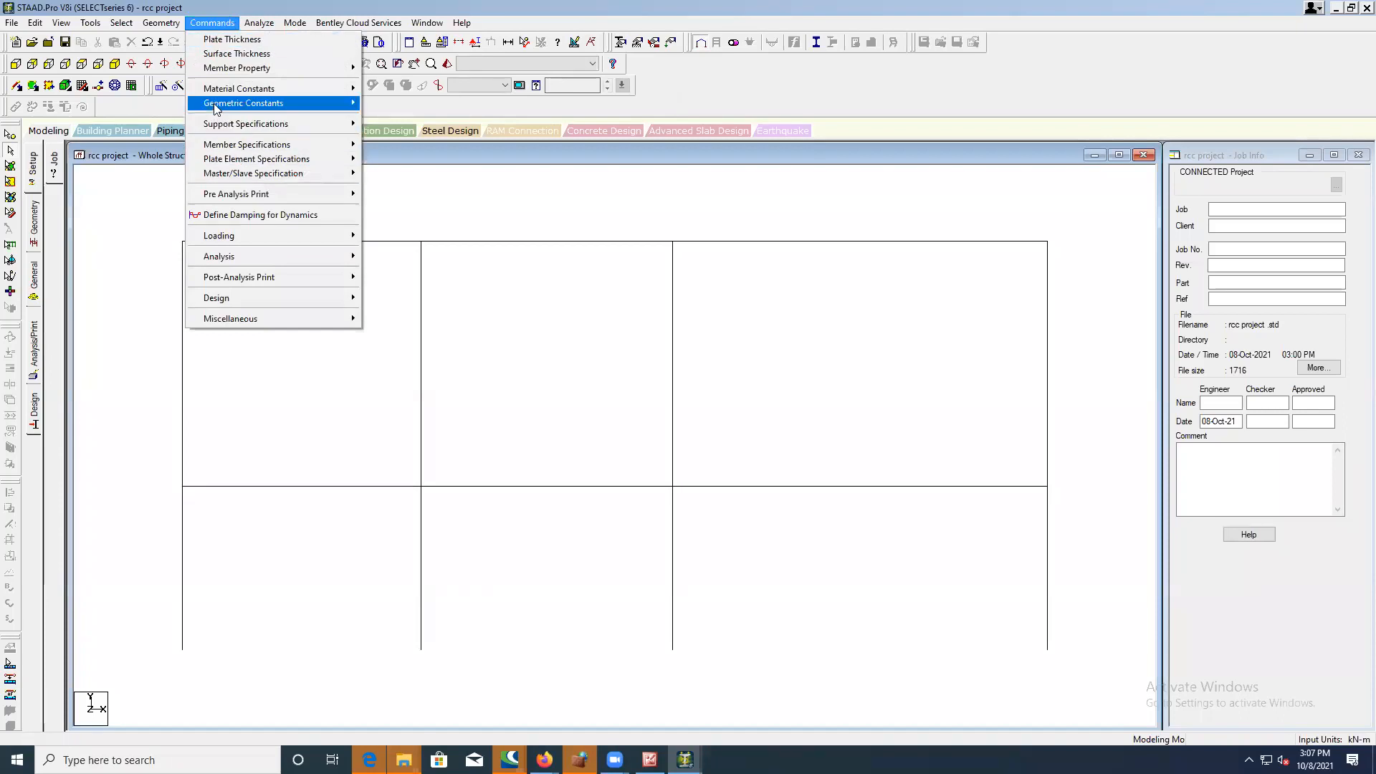
{"action": "mouse_move", "coordinate": [225, 126]}
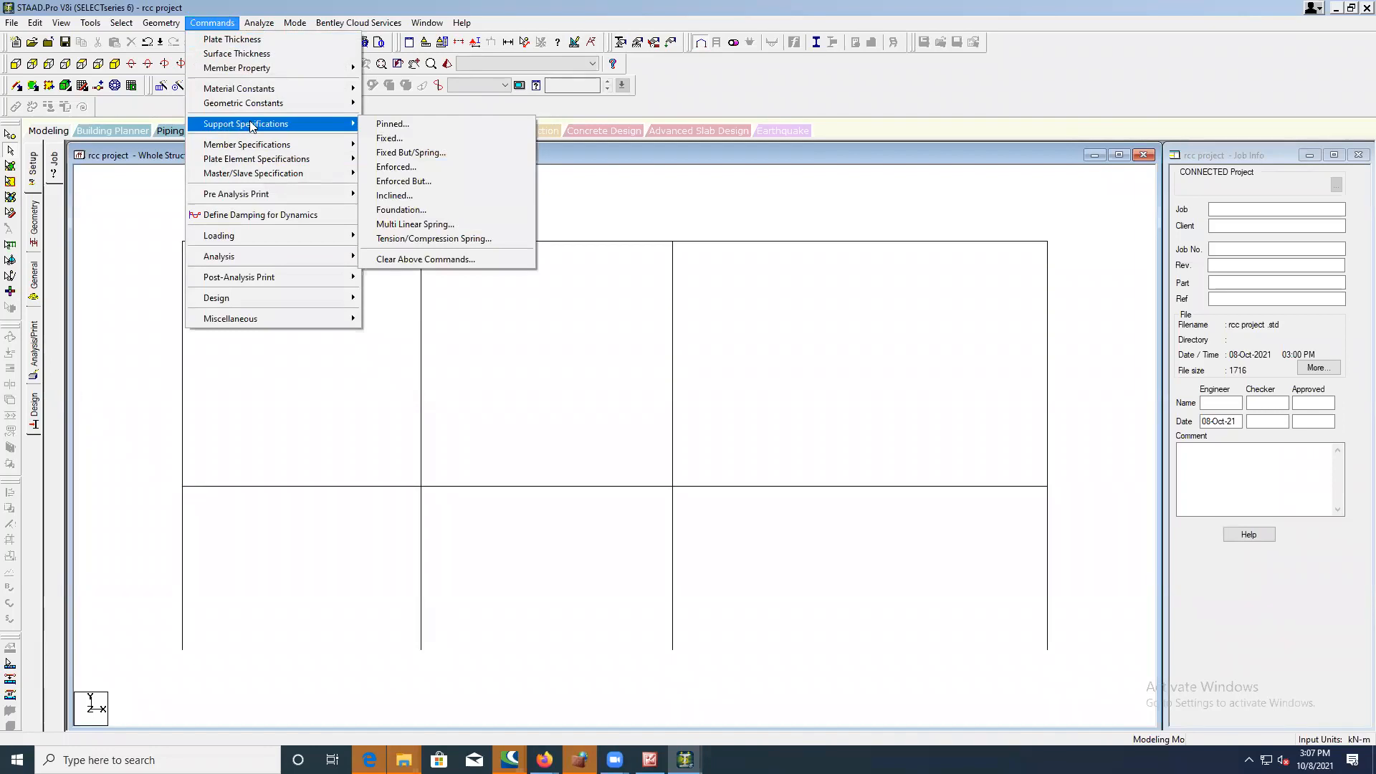
{"action": "left_click", "coordinate": [389, 141]}
{"action": "left_click_drag", "start_coordinate": [79, 14], "coordinate": [262, 87]}
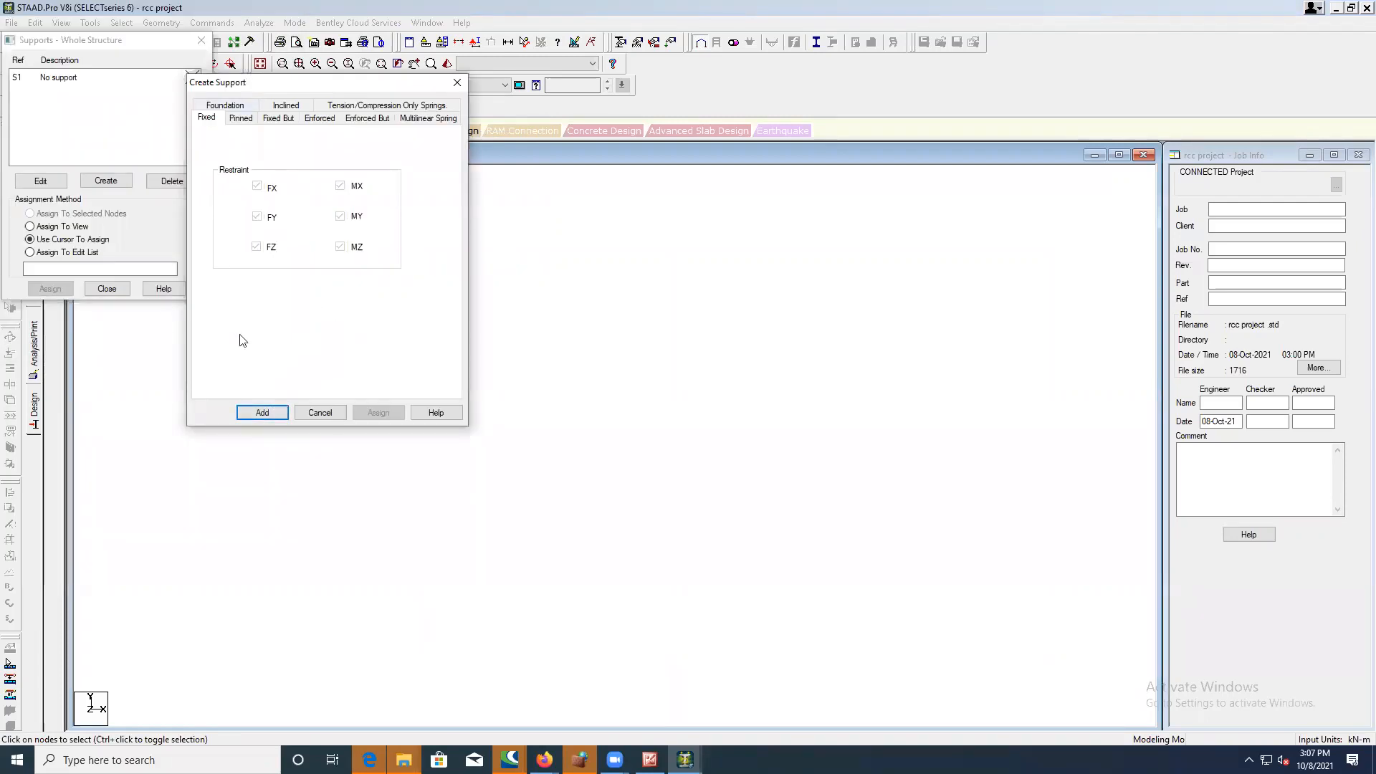
{"action": "left_click", "coordinate": [246, 414]}
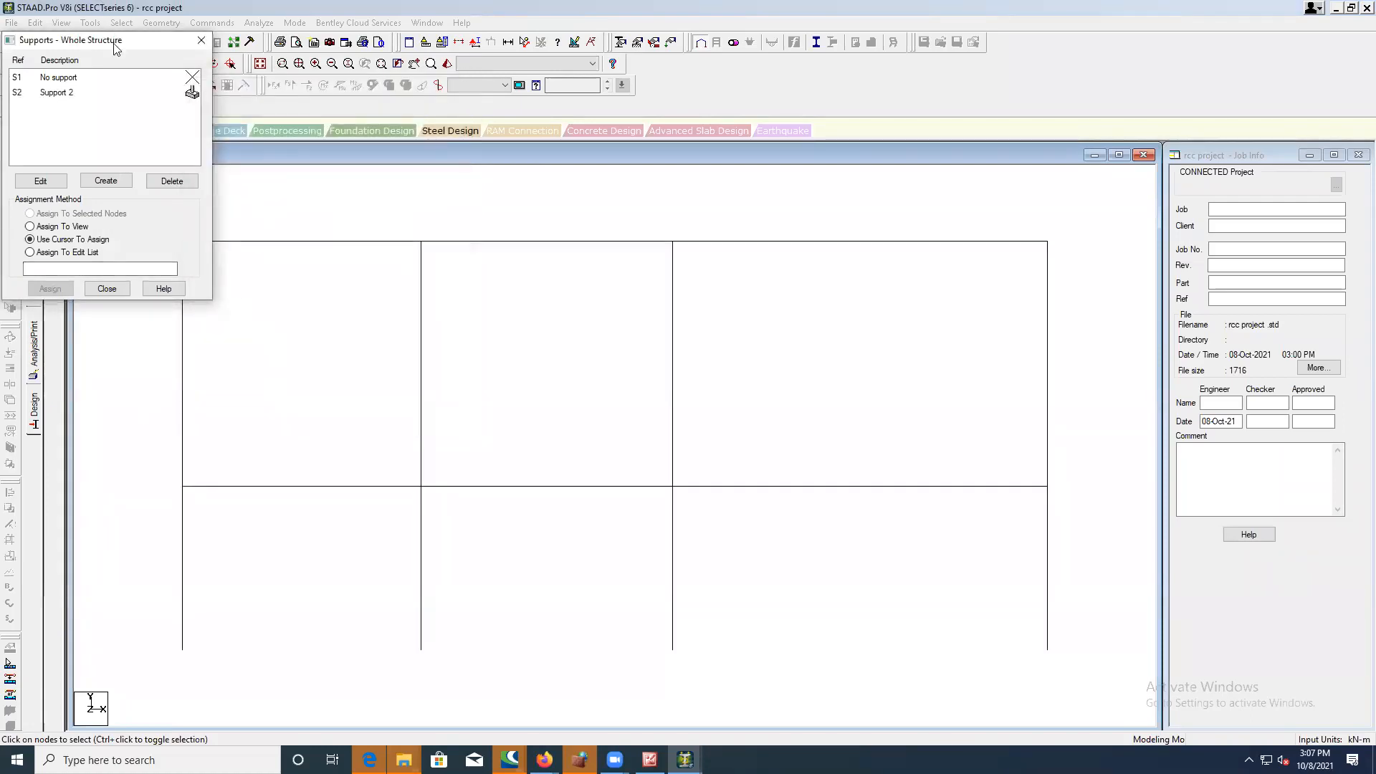
- Pick the fixed support and select all column base nodes in front view, checking the selection in isometric view
{"action": "left_click_drag", "start_coordinate": [115, 40], "coordinate": [177, 41]}
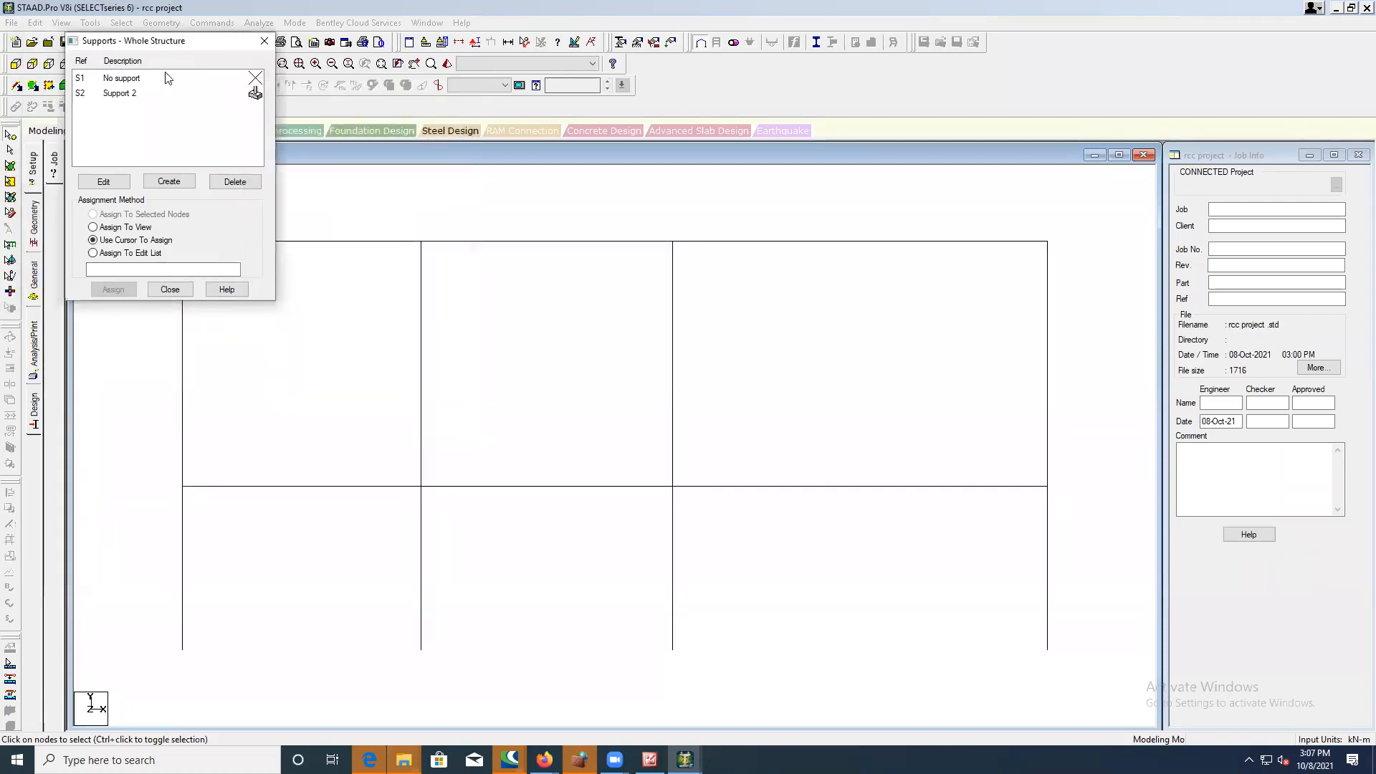
{"action": "left_click", "coordinate": [128, 97]}
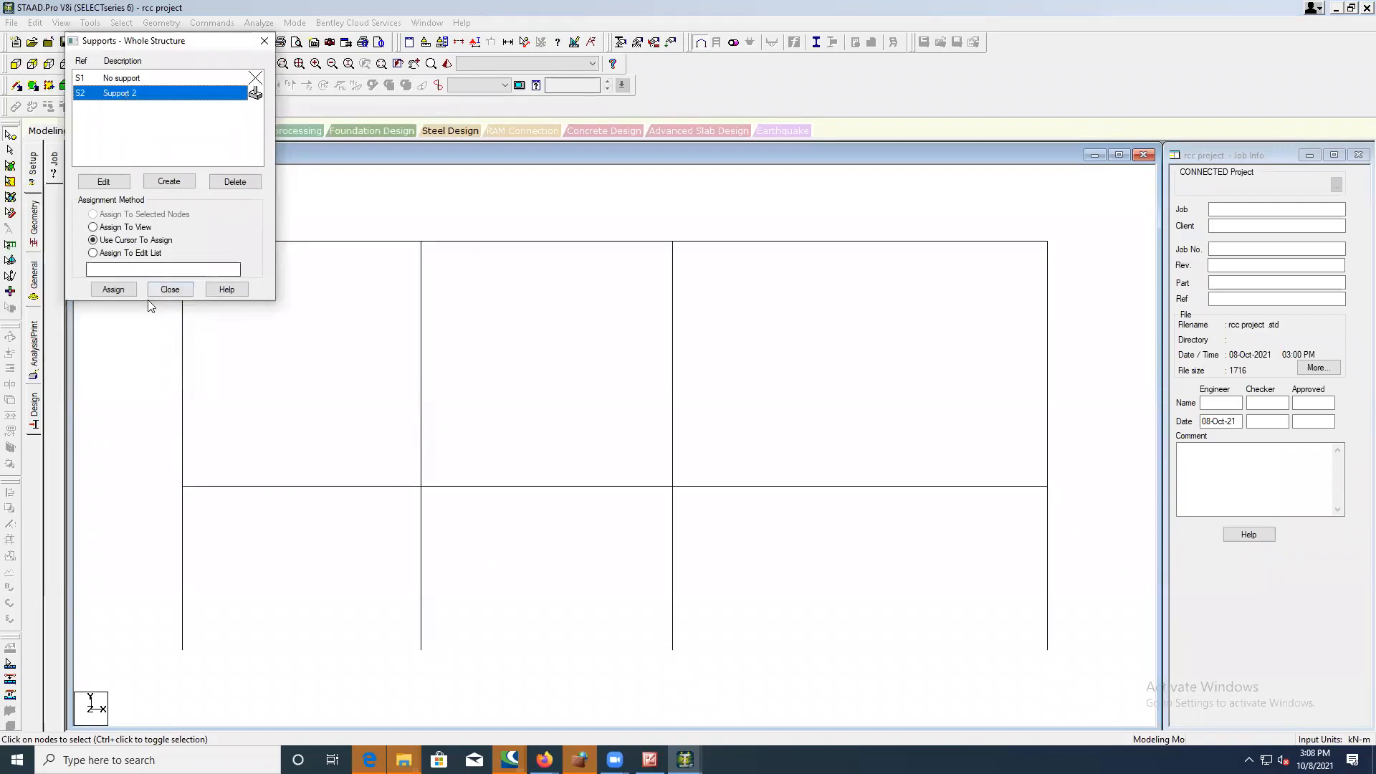
{"action": "left_click_drag", "start_coordinate": [160, 632], "coordinate": [225, 679]}
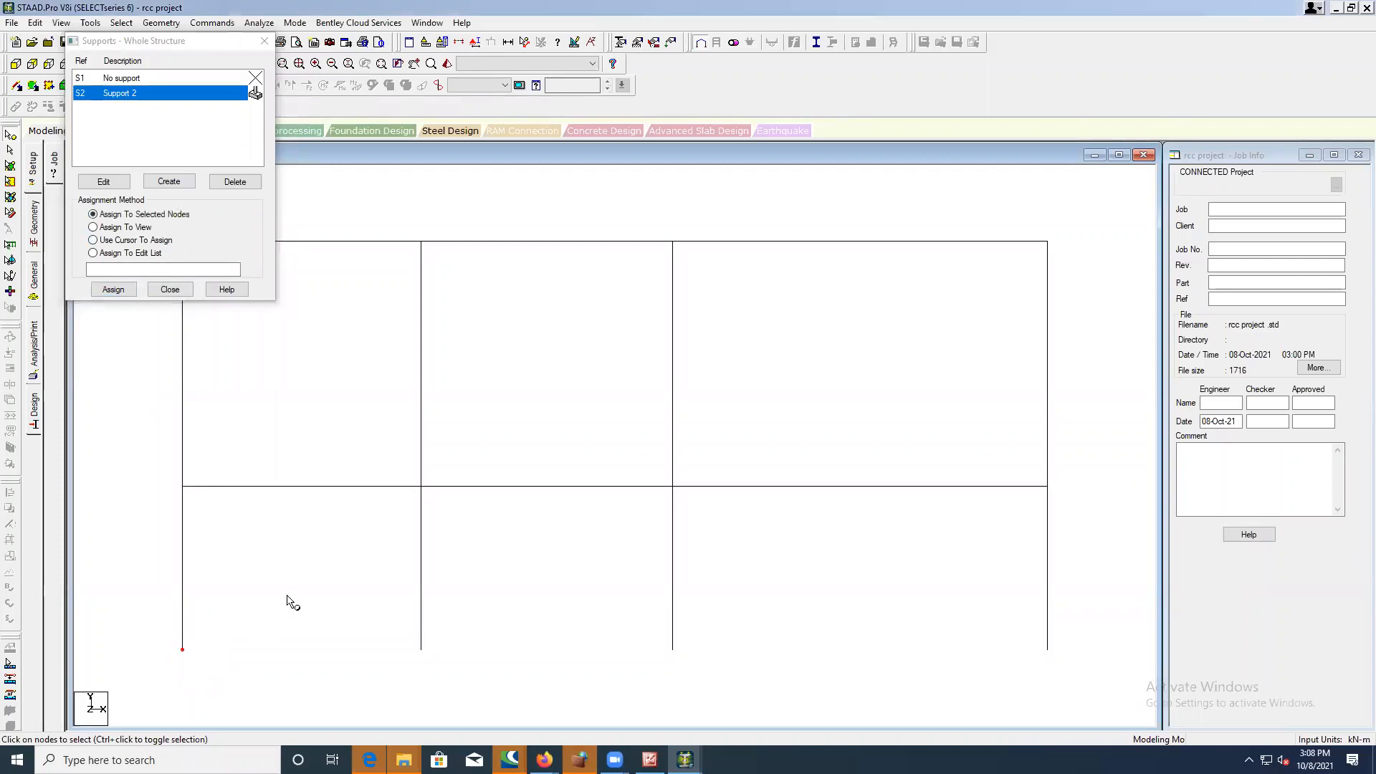
{"action": "left_click", "coordinate": [422, 648], "text": "ctrl"}
{"action": "left_click", "coordinate": [674, 650], "text": "ctrl"}
{"action": "left_click_drag", "start_coordinate": [1097, 677], "coordinate": [1026, 624], "text": "ctrl"}
{"action": "left_click_drag", "start_coordinate": [170, 44], "coordinate": [122, 204]}
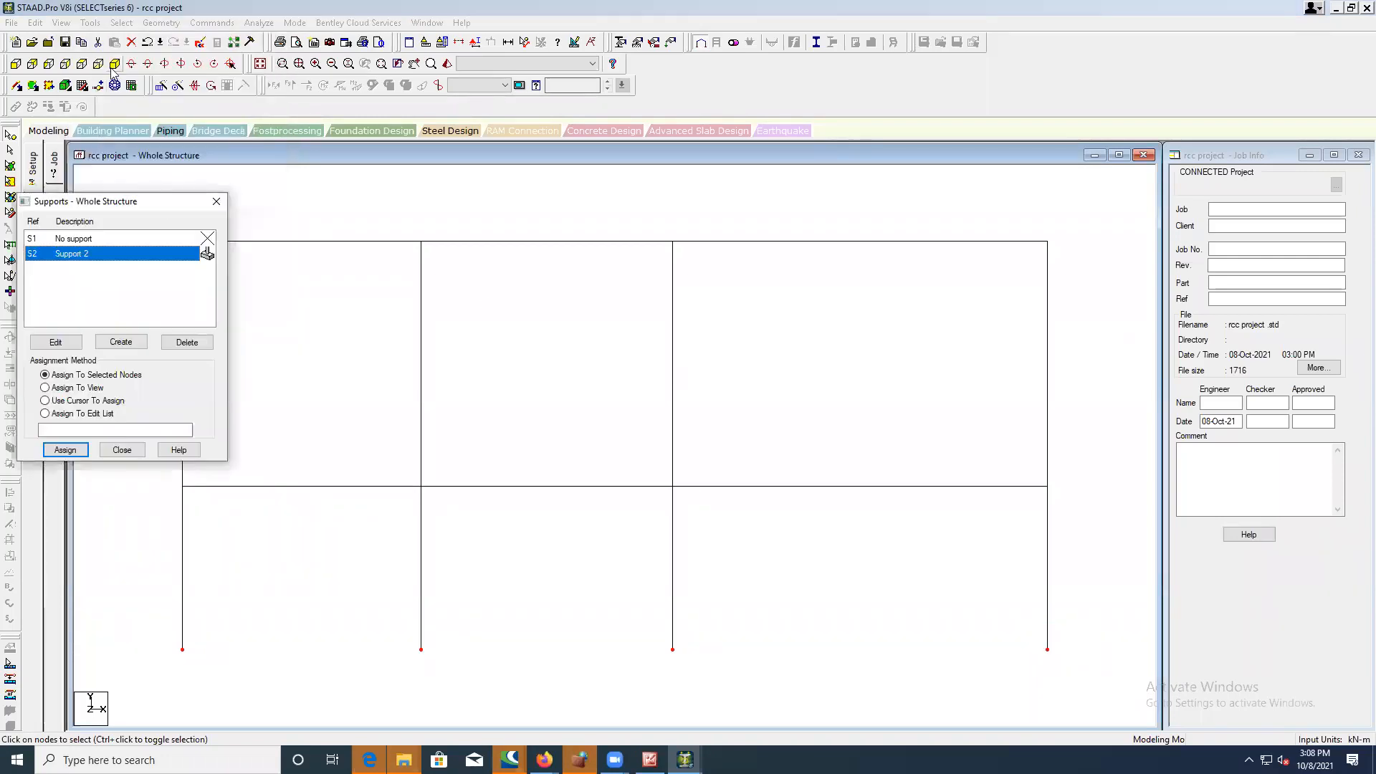
{"action": "left_click", "coordinate": [114, 63]}
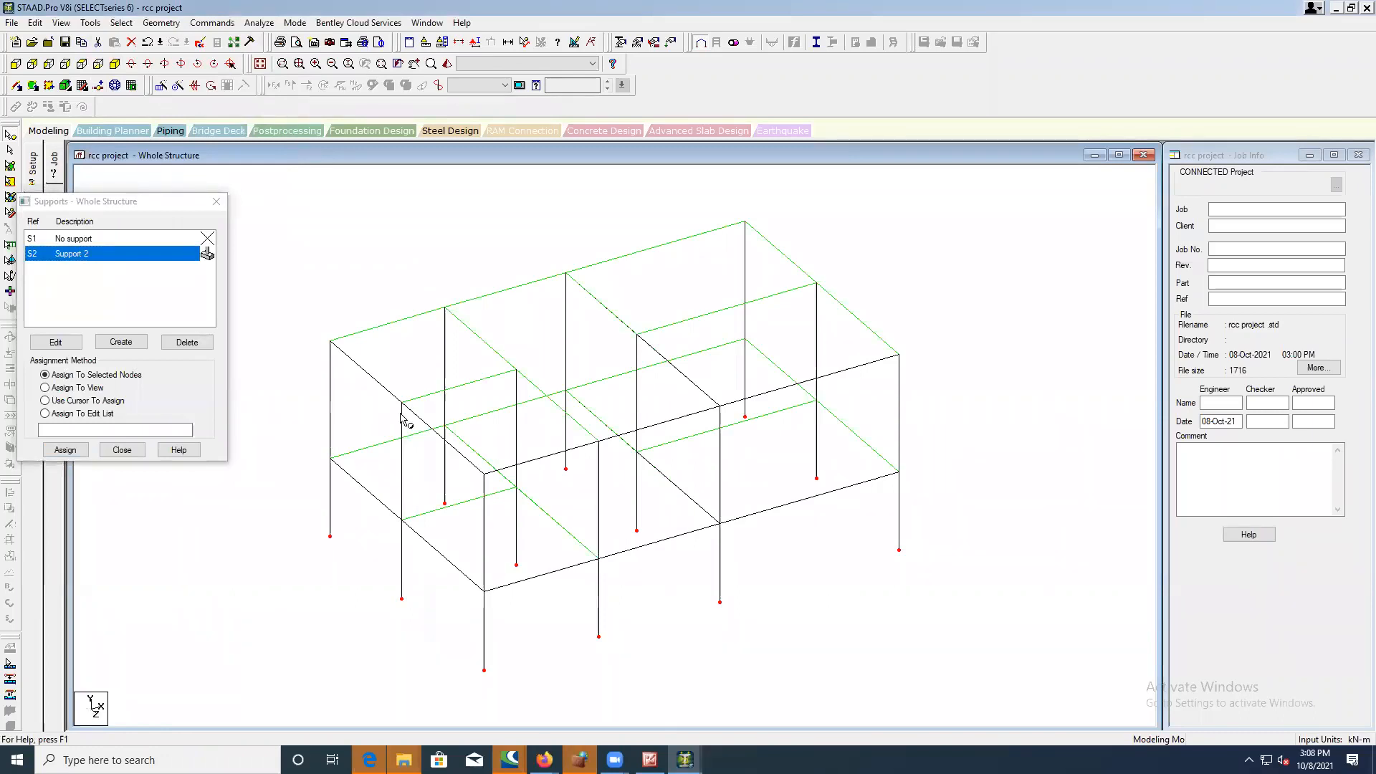
- Assign the fixed support to the selected column base nodes and close the supports list
{"action": "left_click_drag", "start_coordinate": [142, 210], "coordinate": [169, 202]}
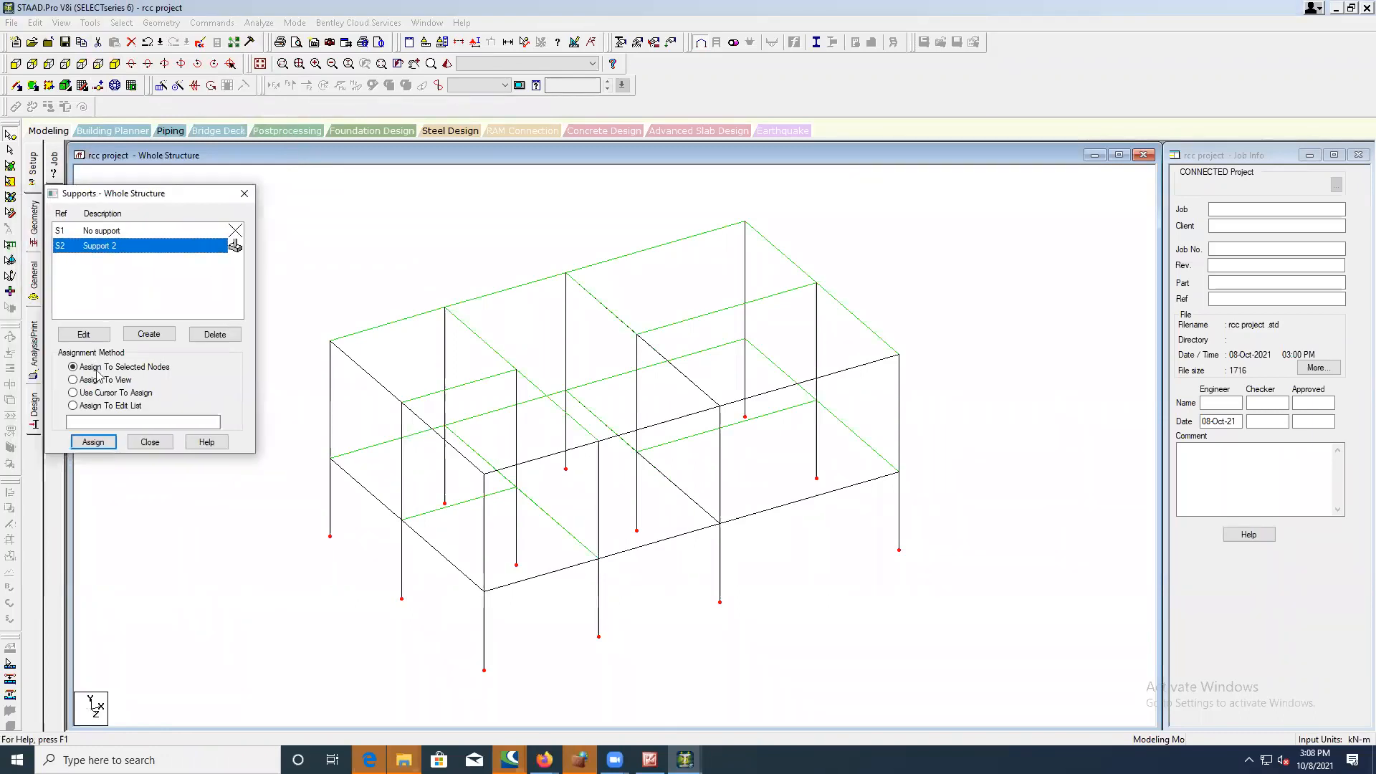
{"action": "left_click", "coordinate": [86, 442]}
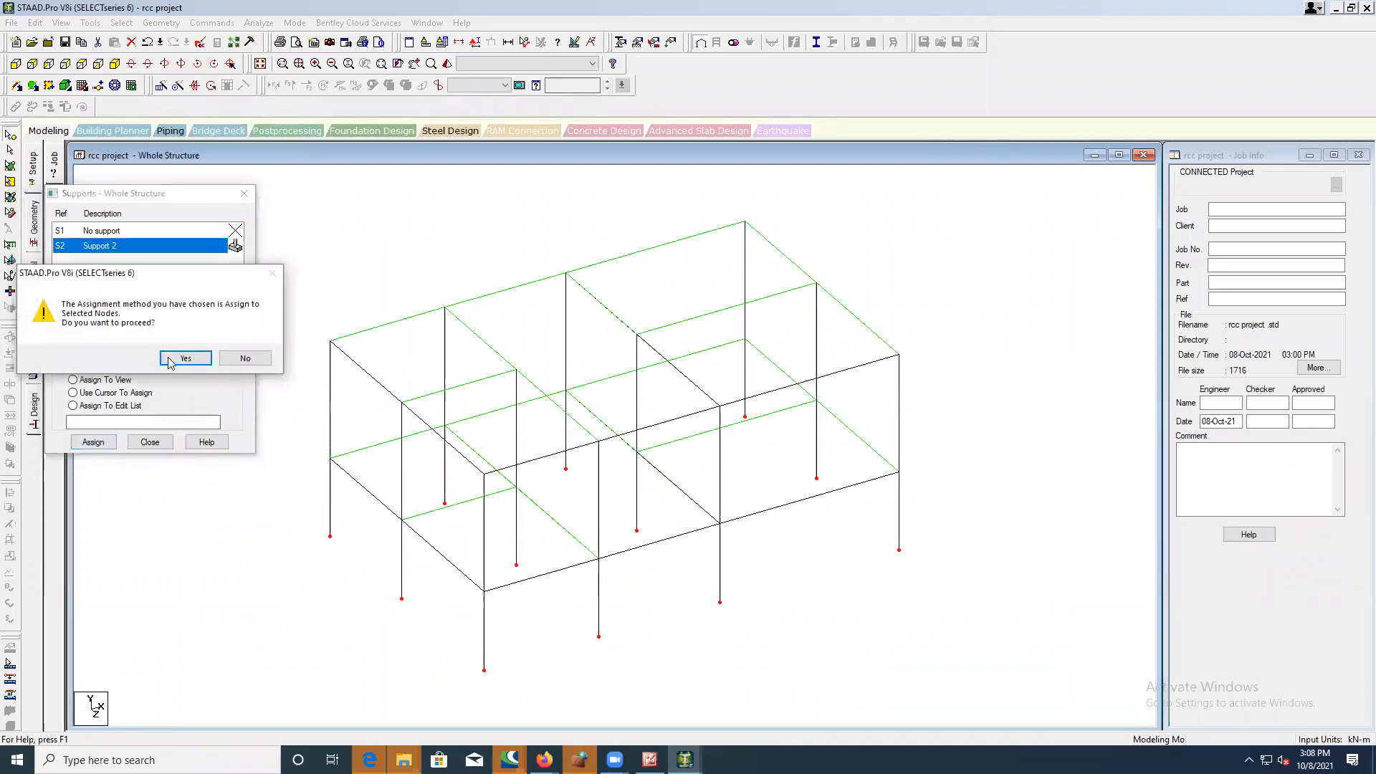
{"action": "left_click", "coordinate": [170, 360]}
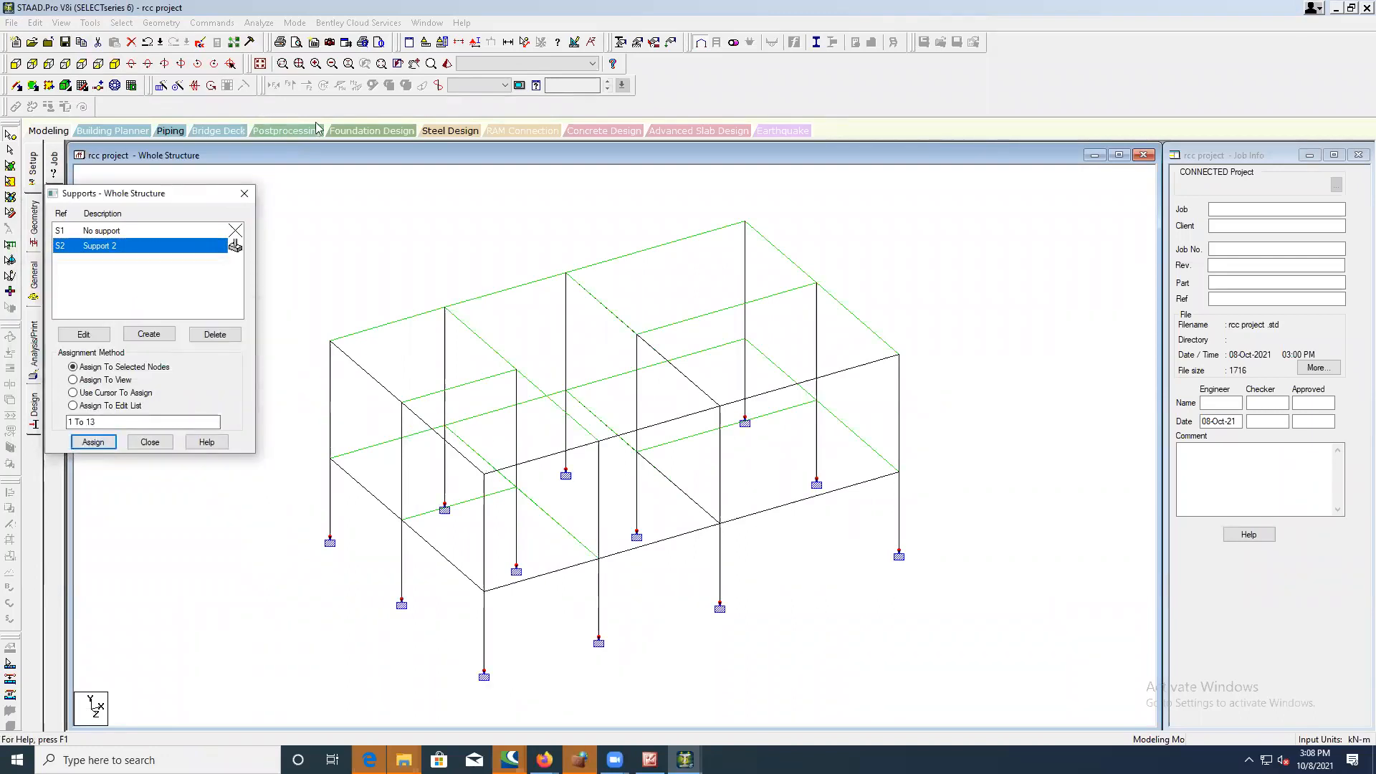
{"action": "left_click", "coordinate": [245, 194]}
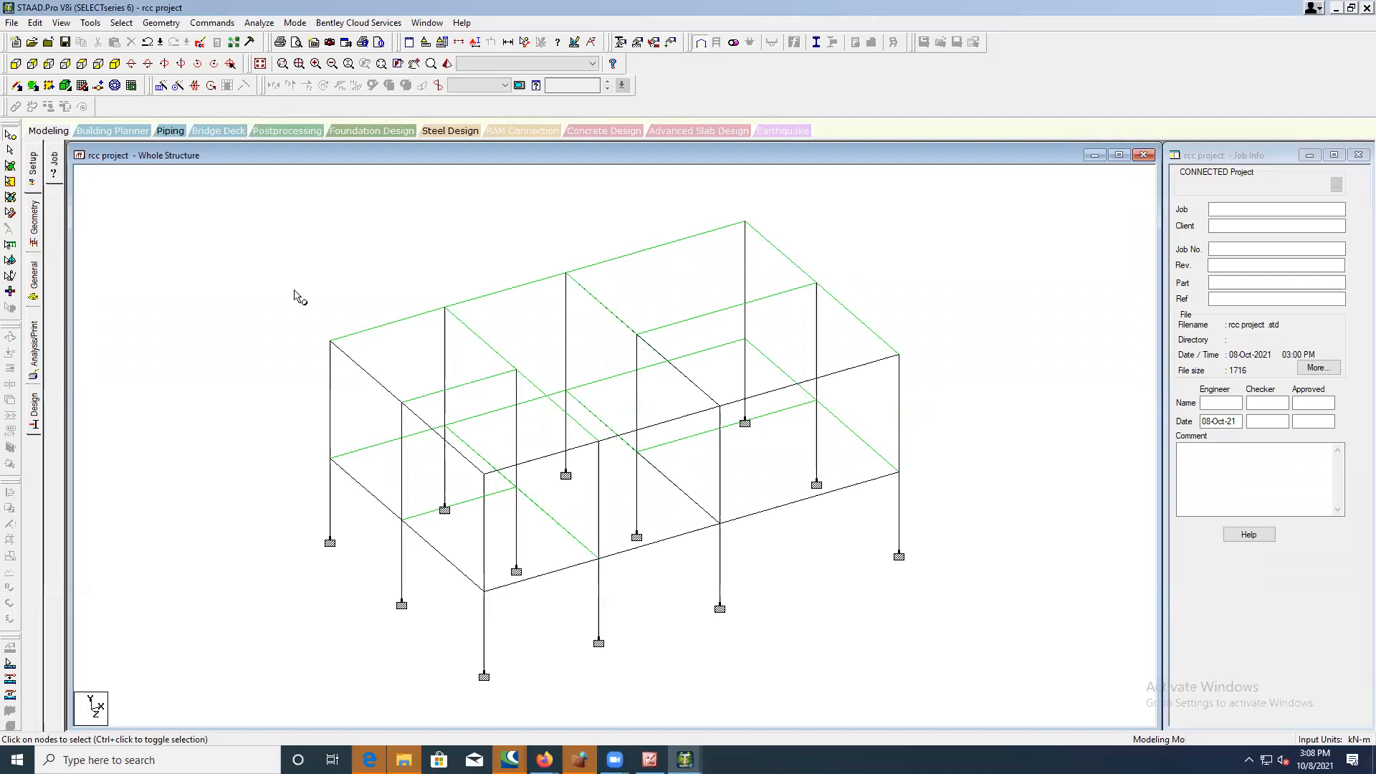
- Inspect the whole structure in a rotated rendered 3D view and close that view
{"action": "left_click", "coordinate": [10, 164]}
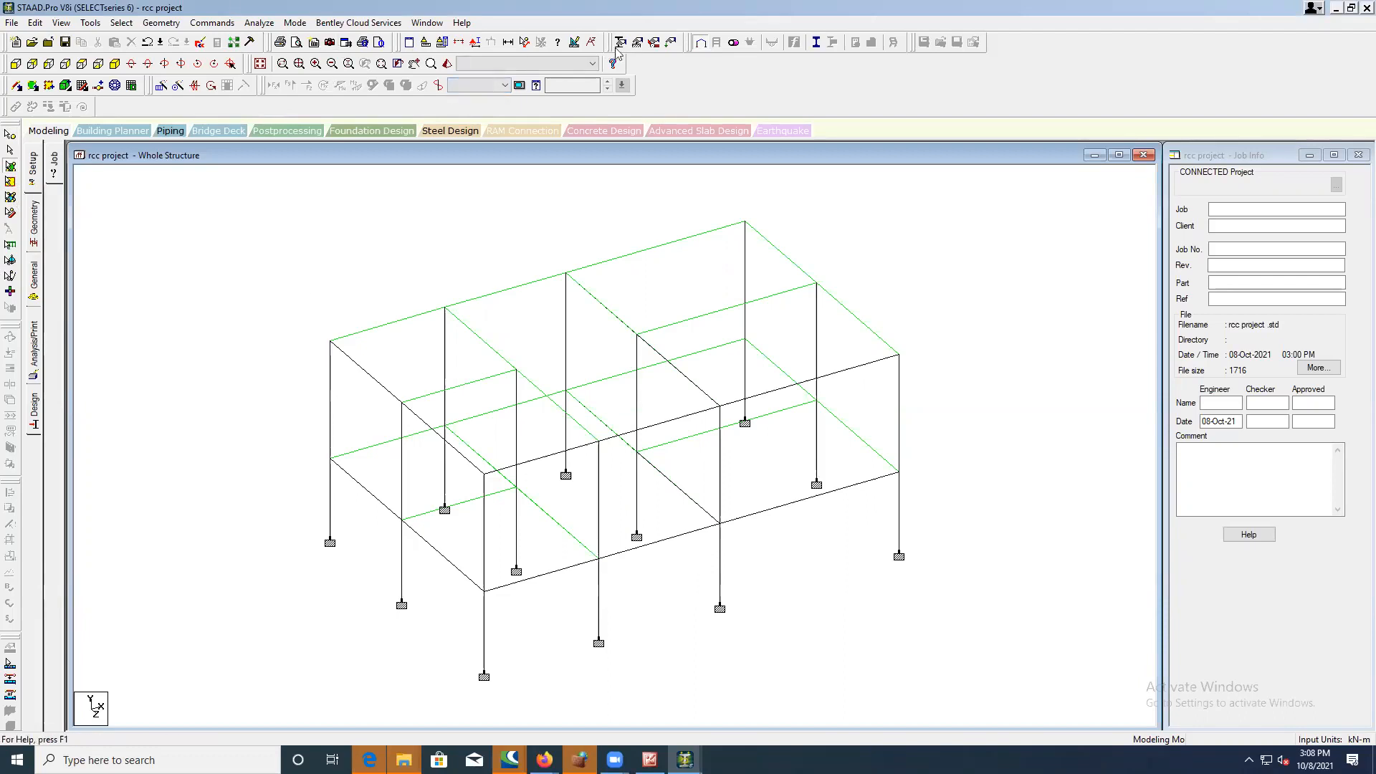
{"action": "left_click", "coordinate": [447, 64]}
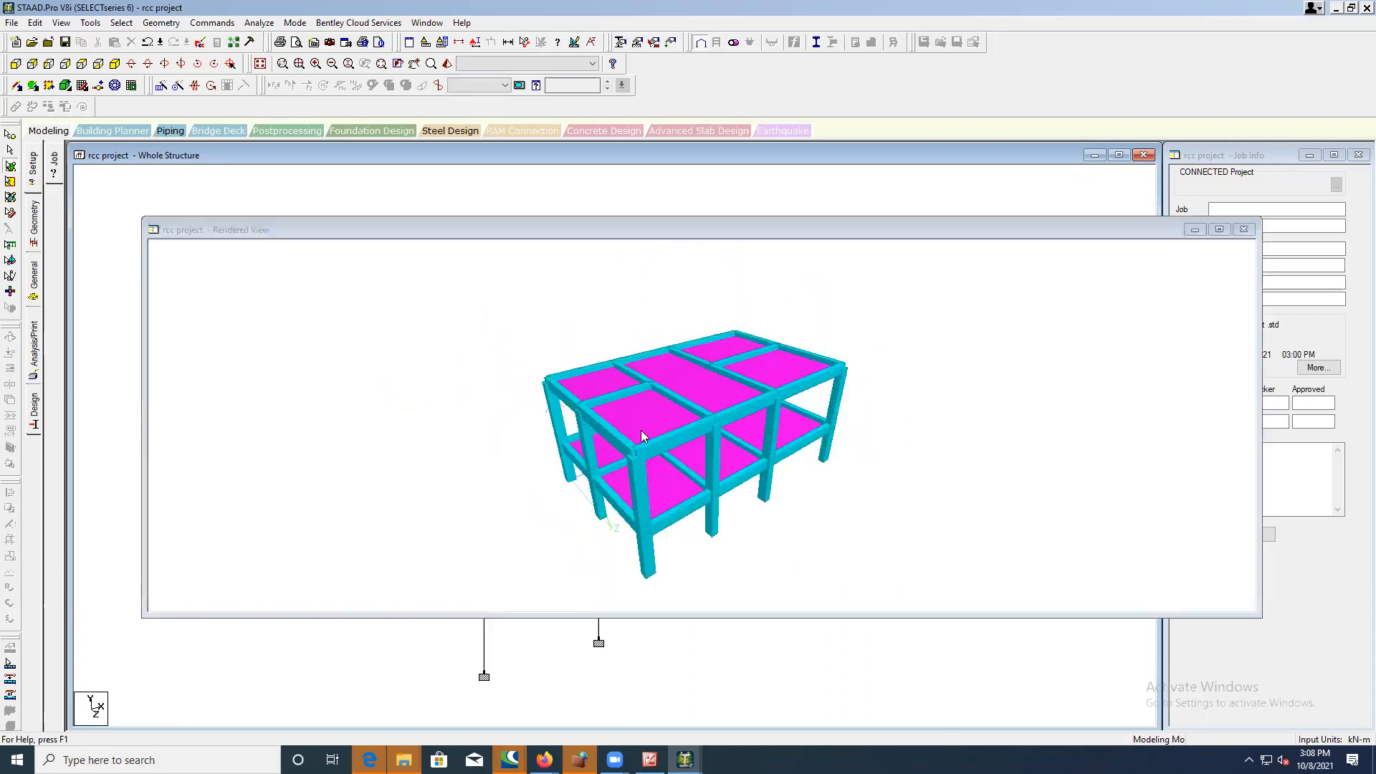
{"action": "left_click_drag", "start_coordinate": [657, 380], "coordinate": [632, 405]}
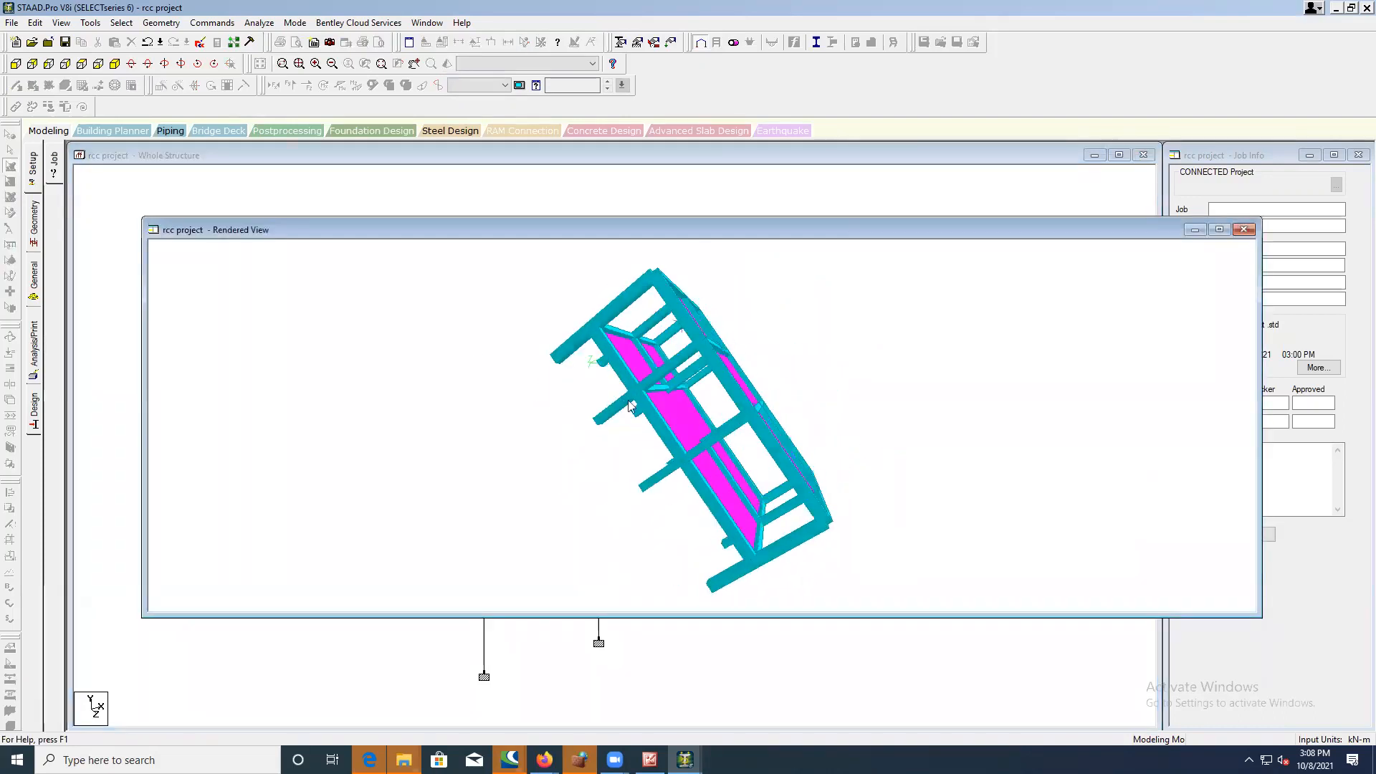
{"action": "left_click", "coordinate": [1243, 229]}
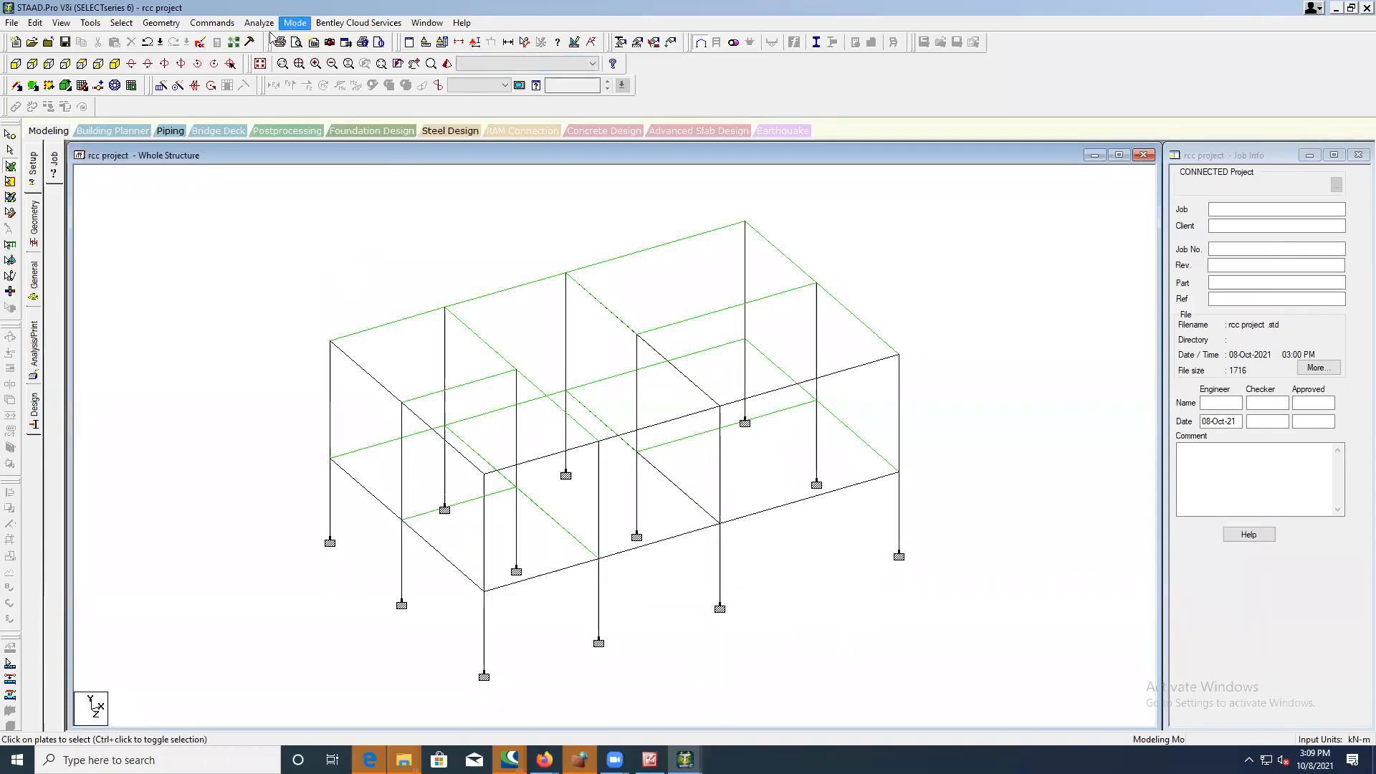
- Start creating a new primary load case and move the creation dialog clear of the Load & Definition window
{"action": "left_click", "coordinate": [215, 24]}
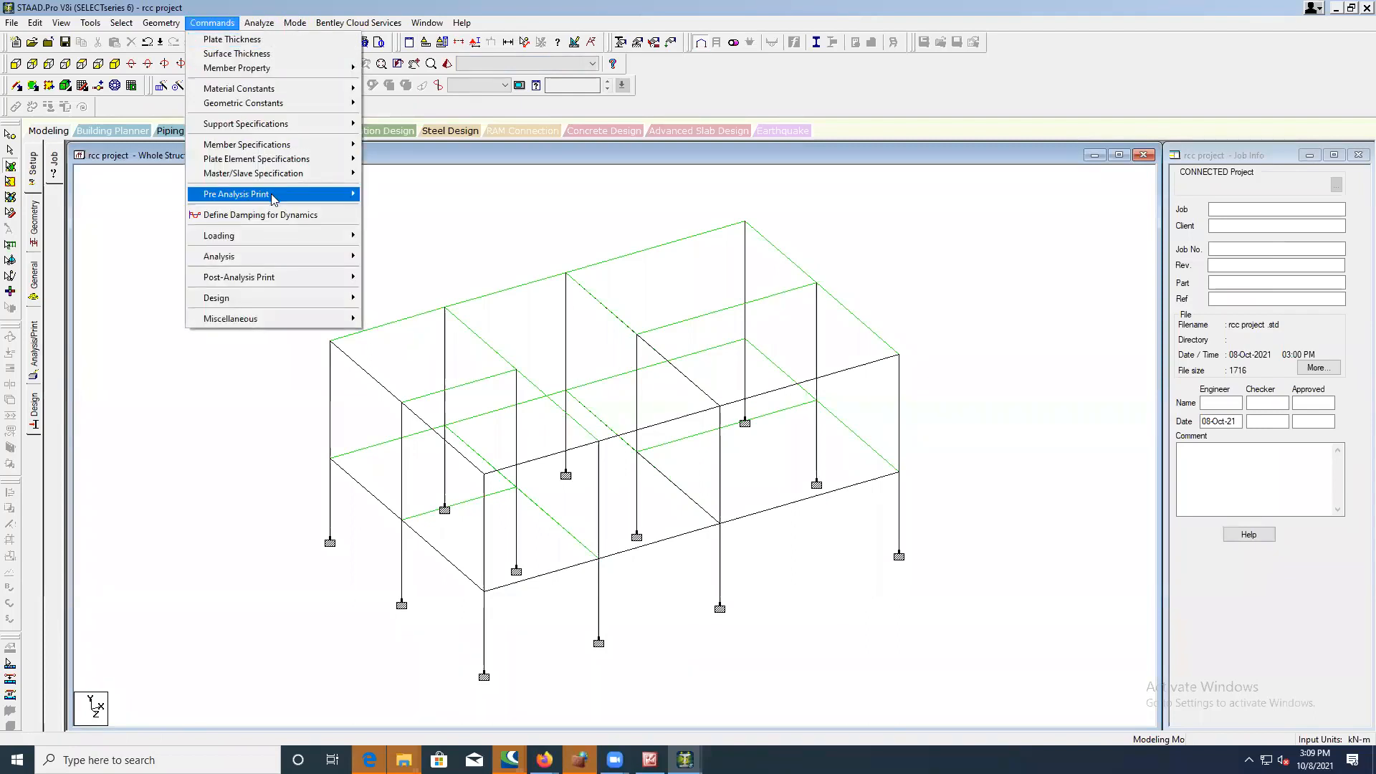
{"action": "mouse_move", "coordinate": [275, 237]}
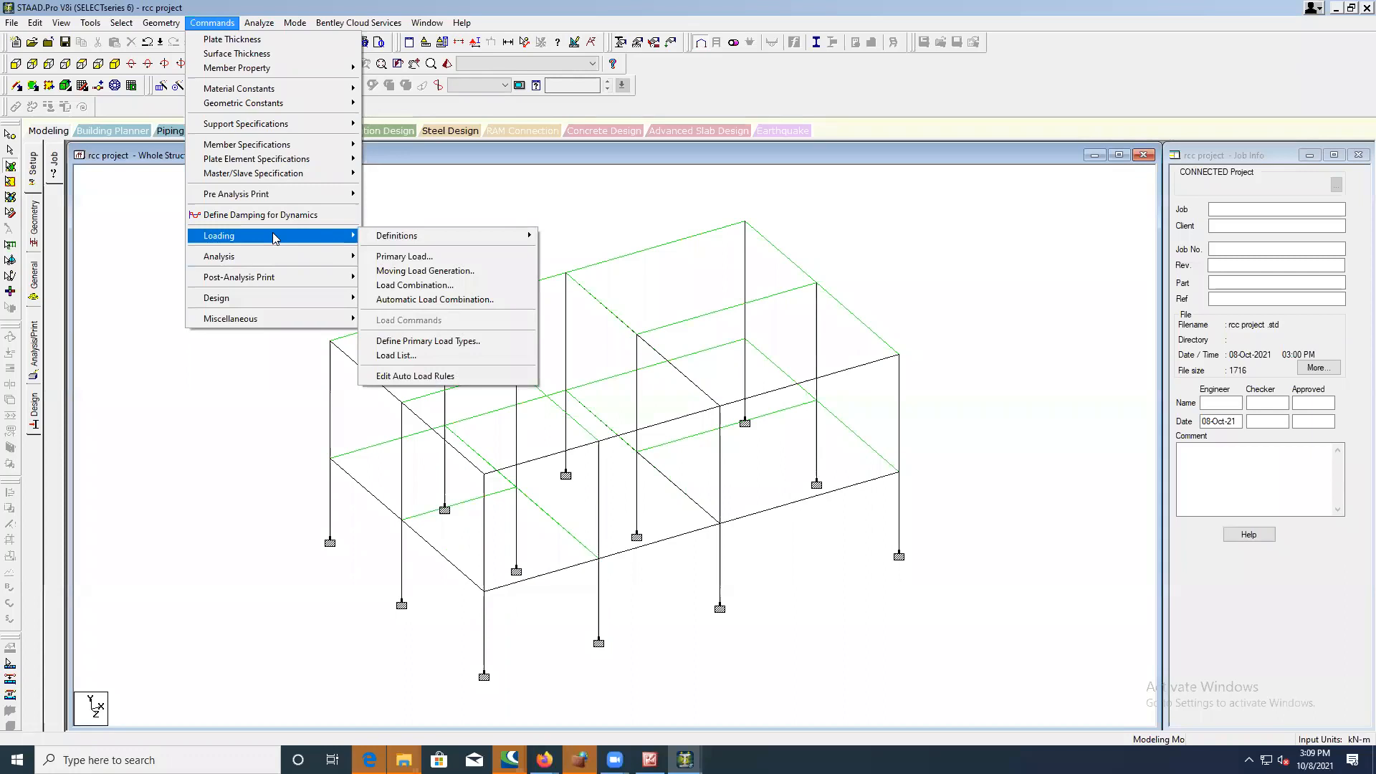
{"action": "mouse_move", "coordinate": [383, 238]}
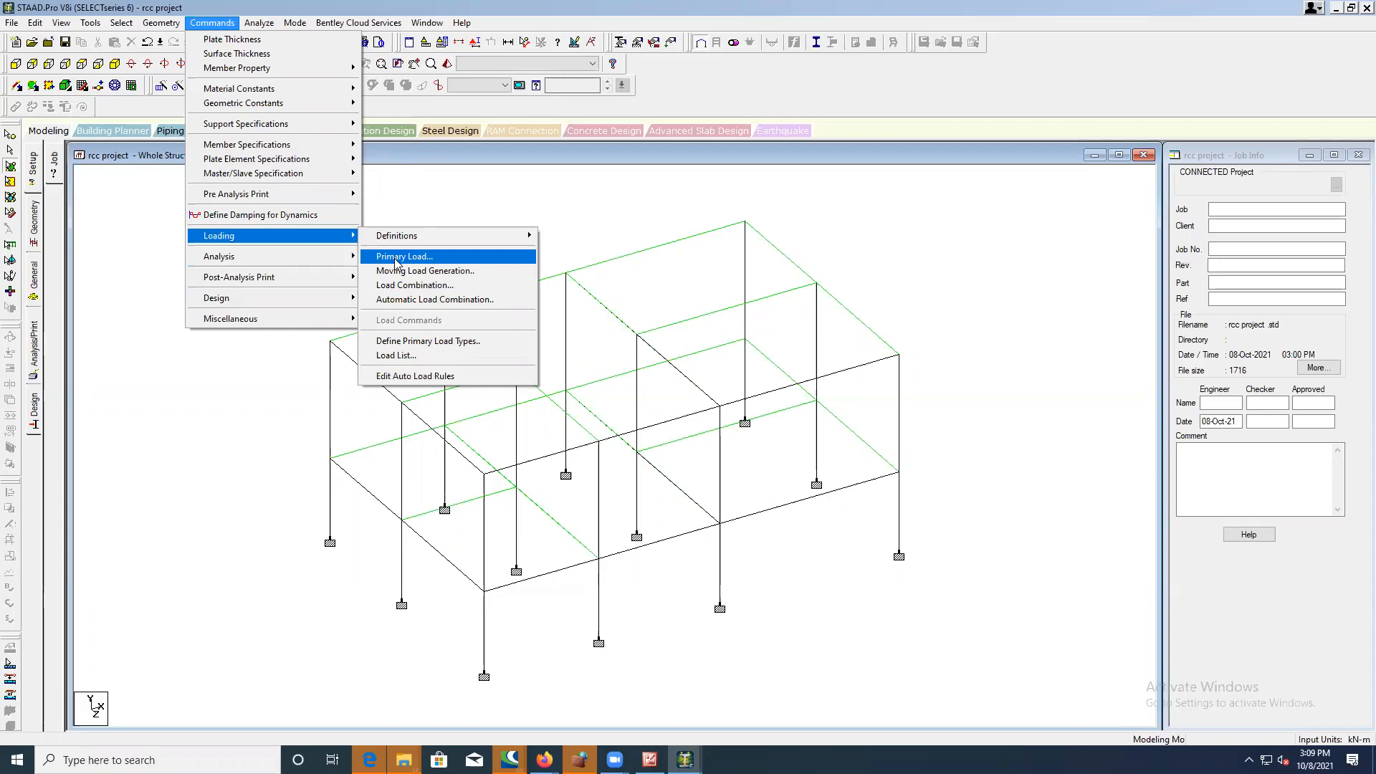
{"action": "left_click", "coordinate": [397, 262]}
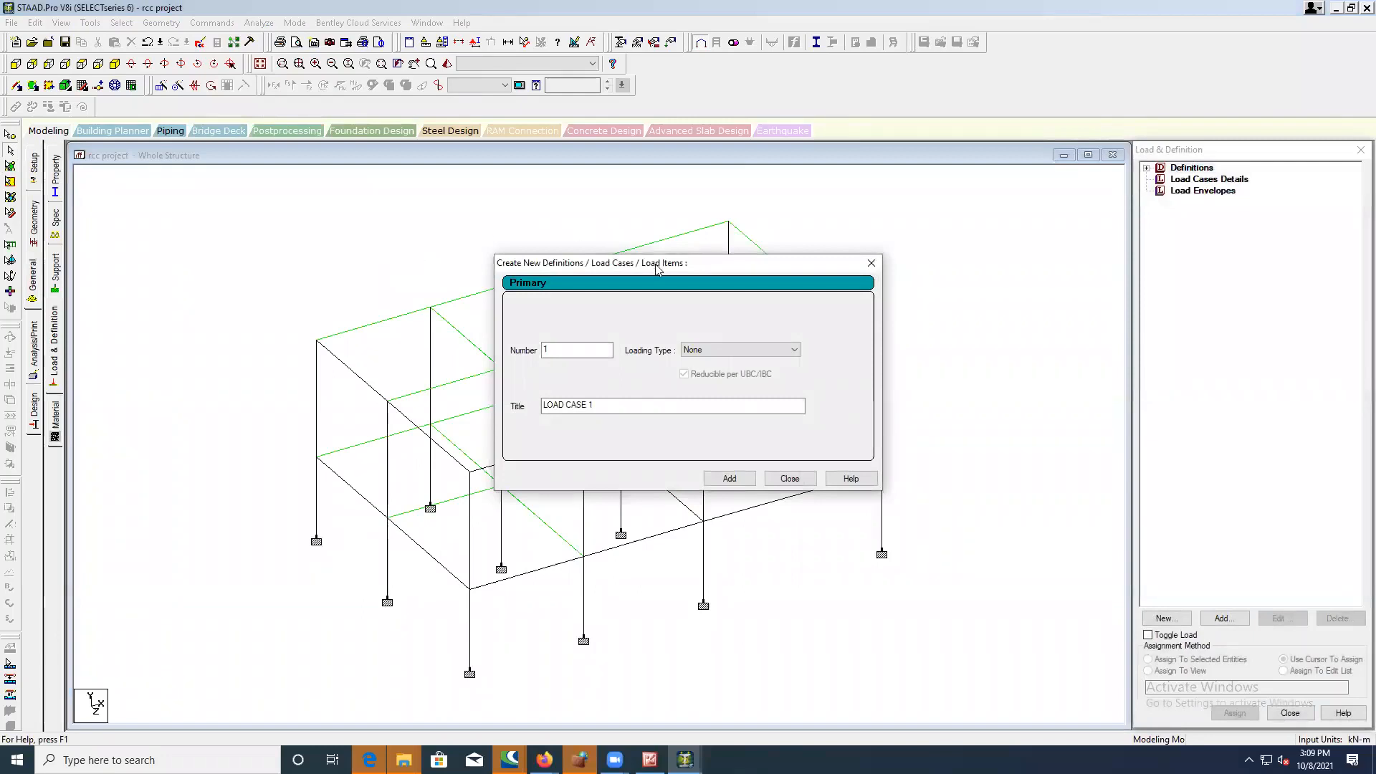
{"action": "left_click_drag", "start_coordinate": [678, 262], "coordinate": [501, 224]}
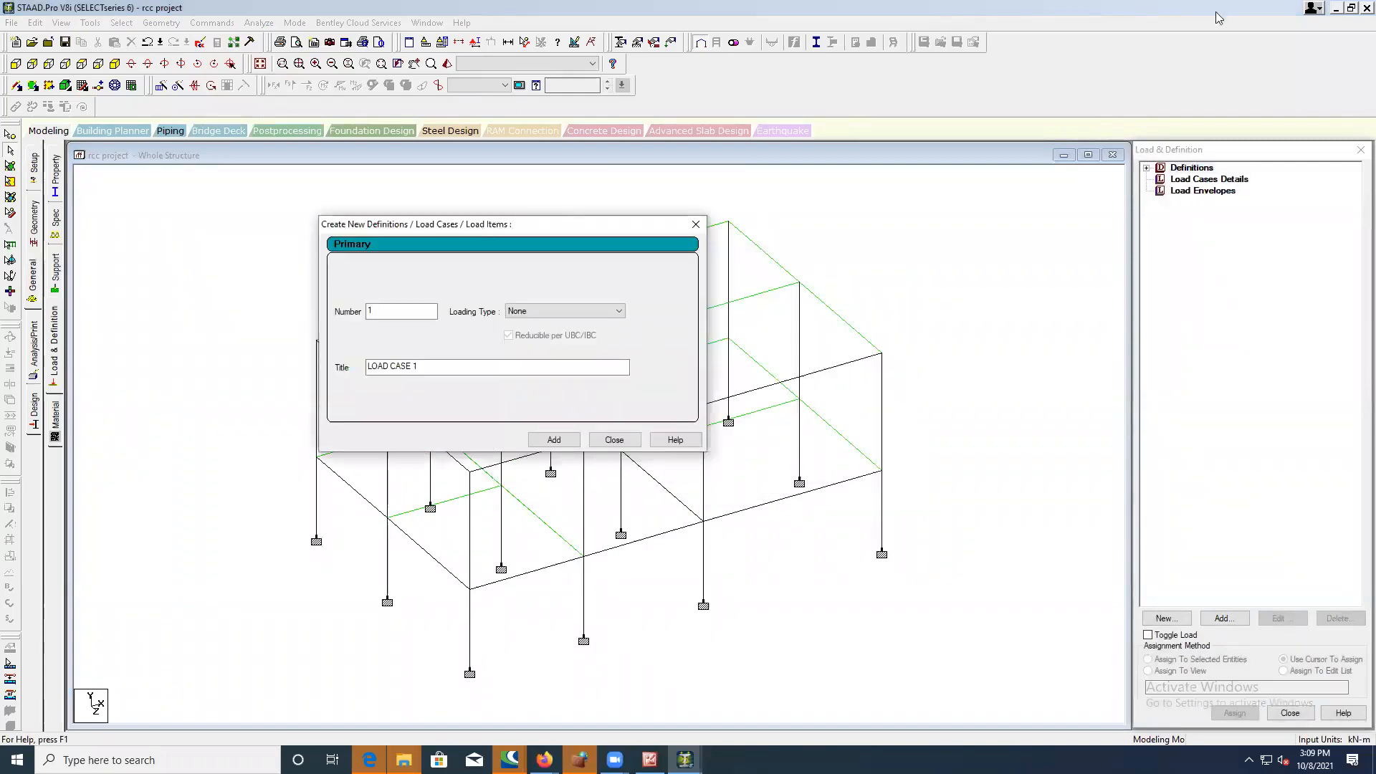
{"action": "left_click", "coordinate": [1220, 152]}
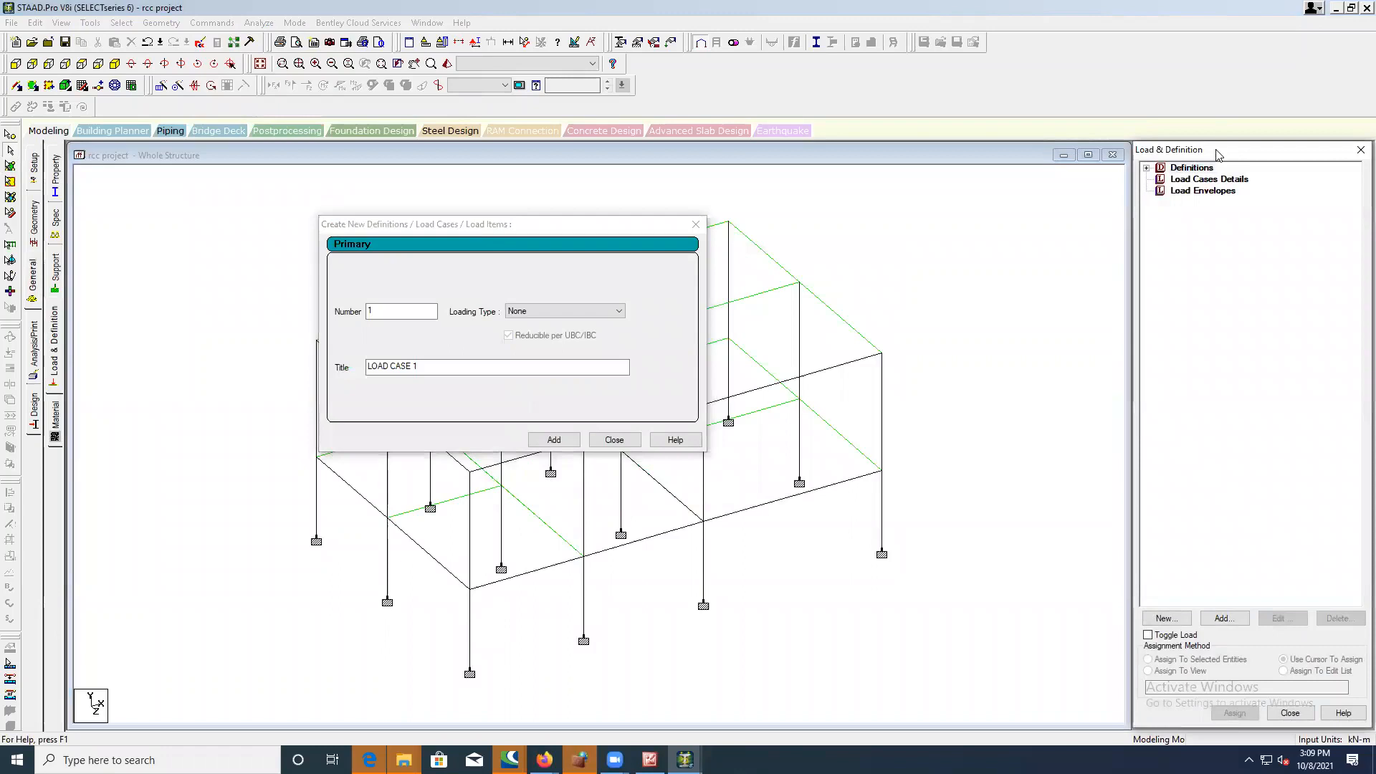
{"action": "left_click_drag", "start_coordinate": [1218, 154], "coordinate": [772, 204]}
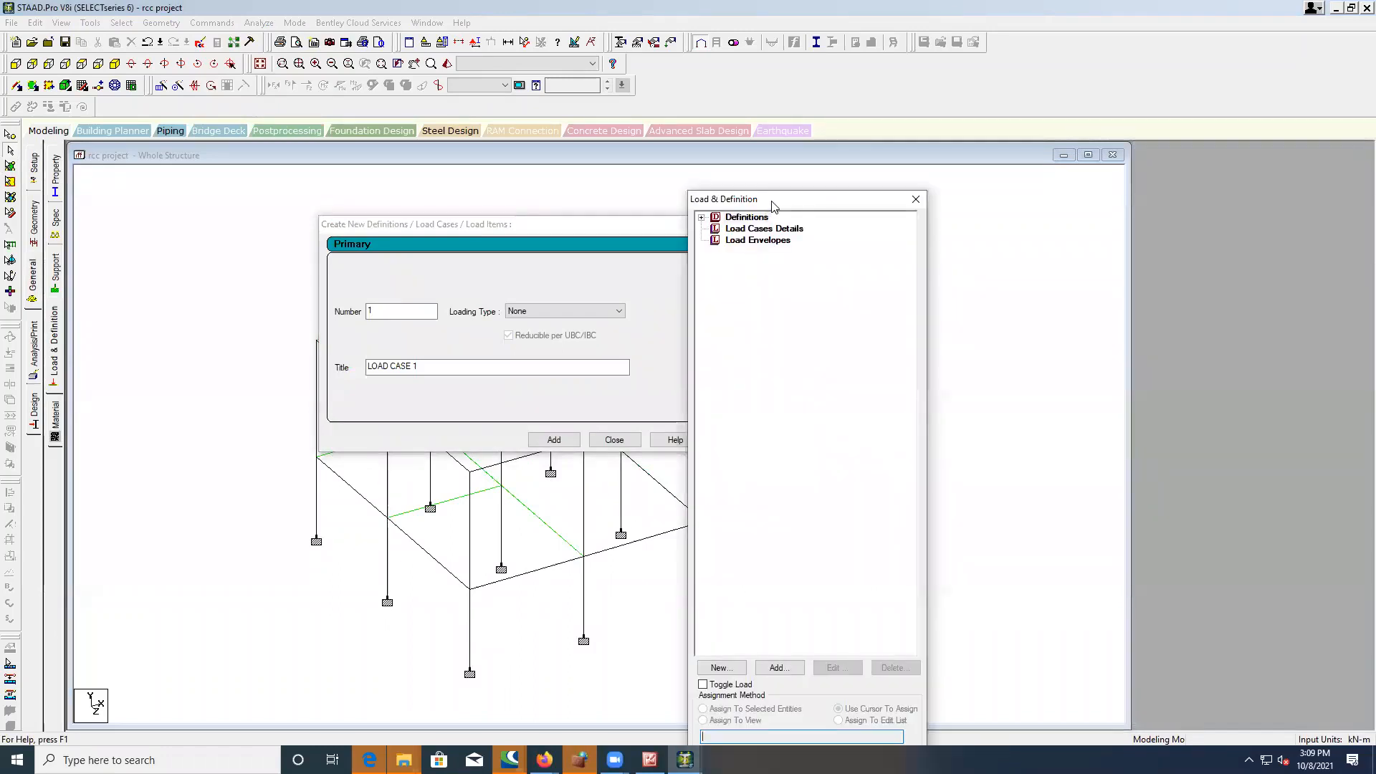
{"action": "left_click_drag", "start_coordinate": [773, 205], "coordinate": [1207, 179]}
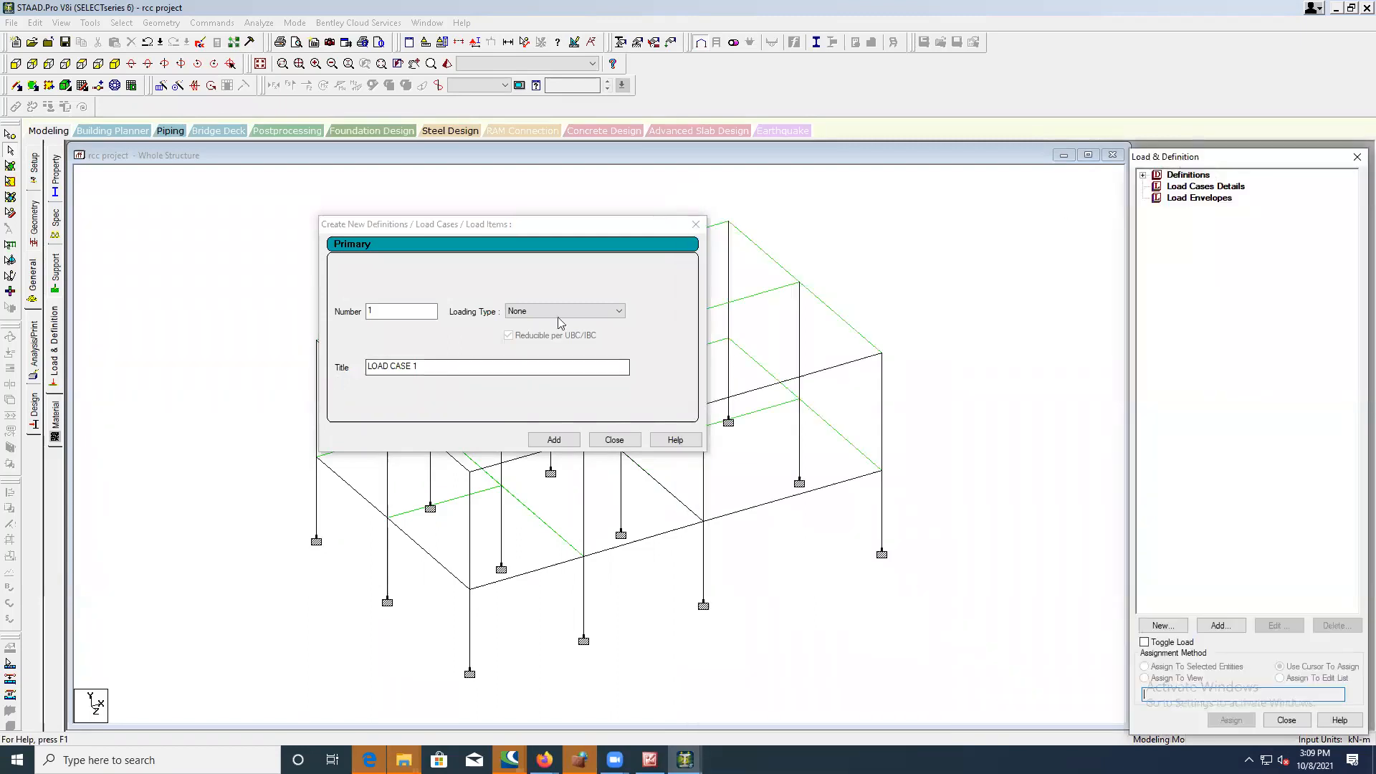
- Accept the auto save and save the modified structure file while choosing the load case's loading type
{"action": "left_click", "coordinate": [594, 311]}
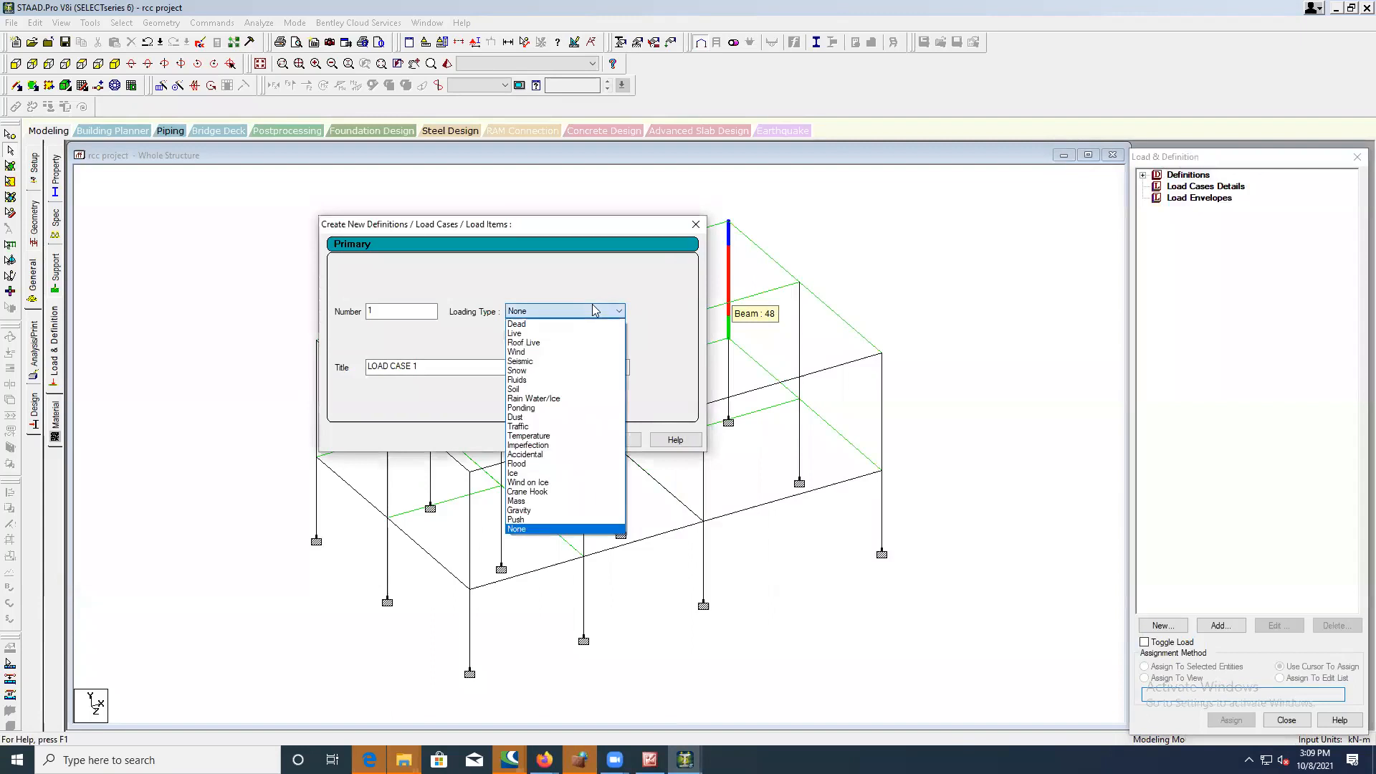
{"action": "left_click", "coordinate": [590, 311]}
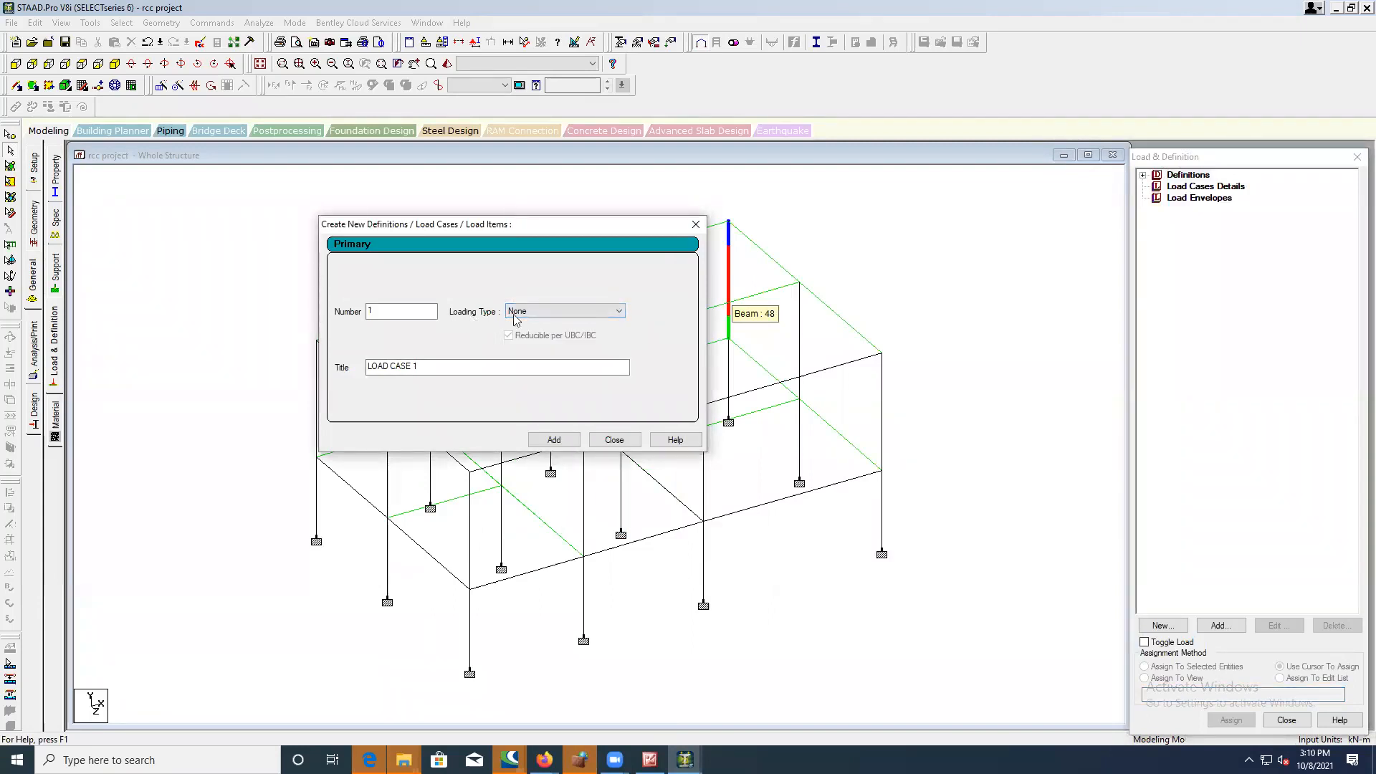
{"action": "left_click", "coordinate": [558, 312]}
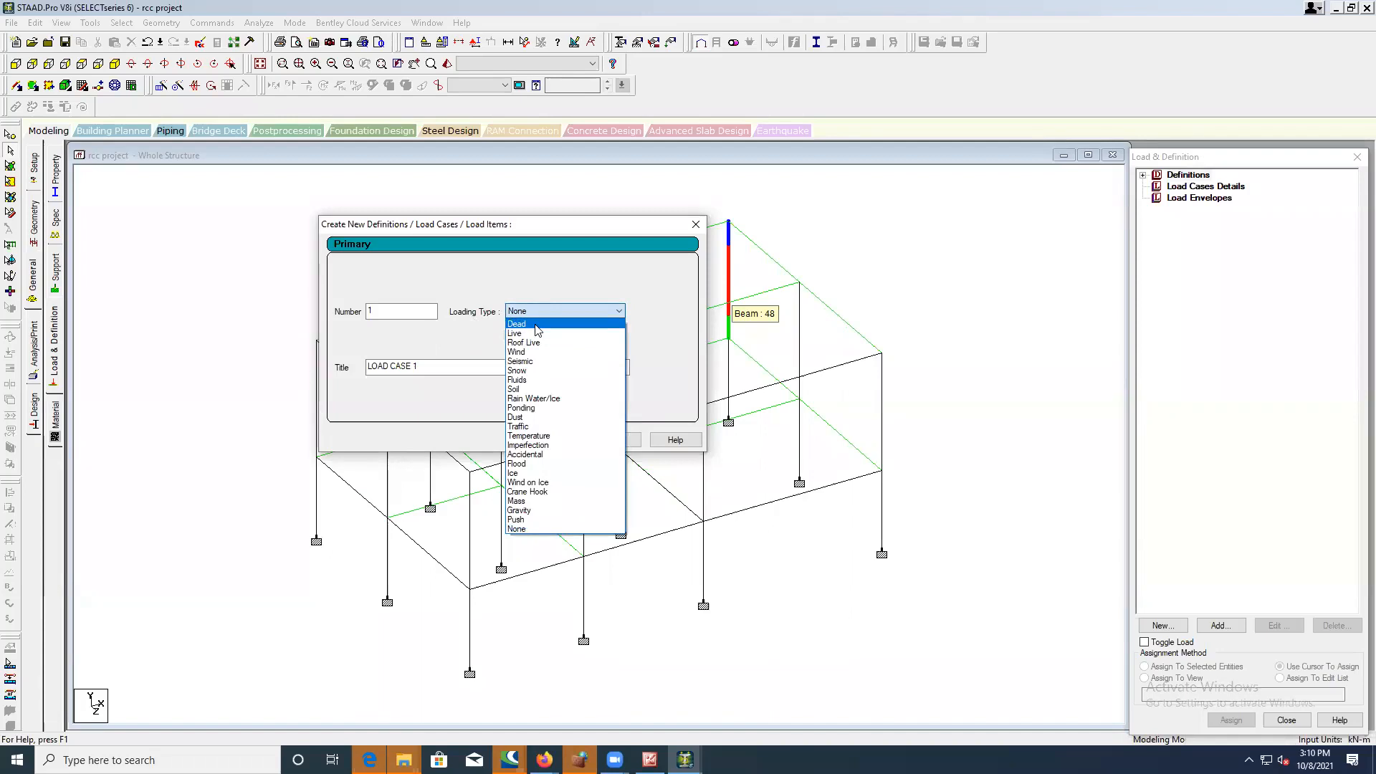
{"action": "left_click", "coordinate": [538, 329]}
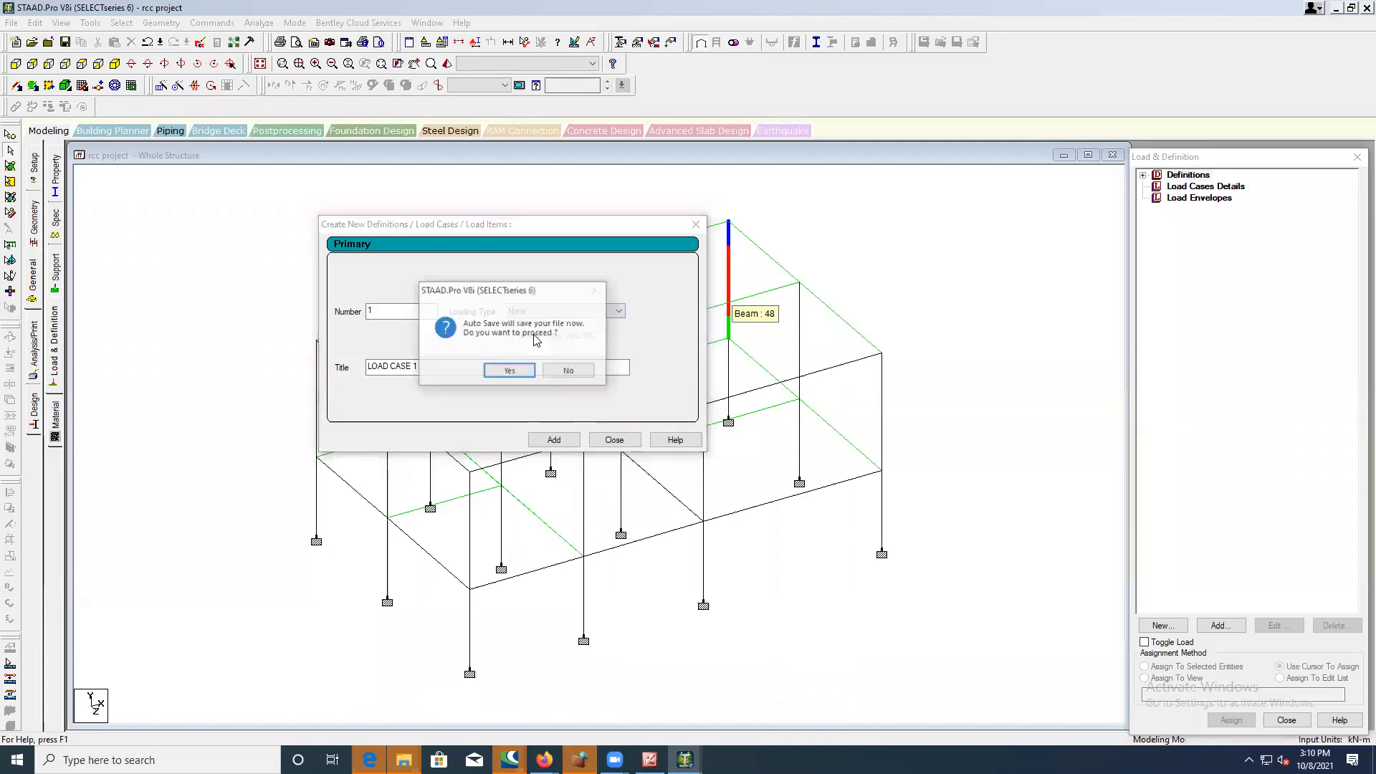
{"action": "left_click", "coordinate": [517, 372]}
{"action": "left_click", "coordinate": [600, 398]}
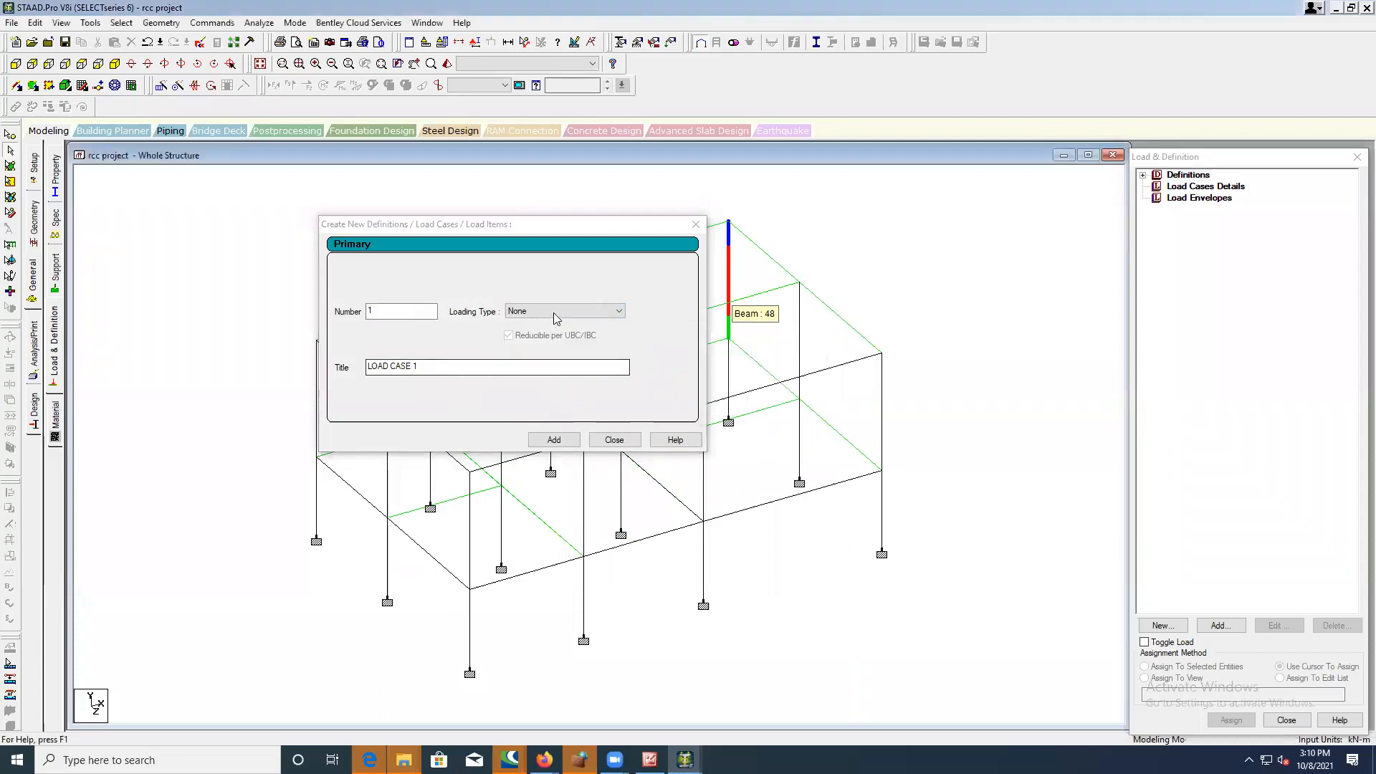
- Add primary load case 1 with loading type Dead and the title "dead load", and close the creation dialog
{"action": "left_click", "coordinate": [559, 311]}
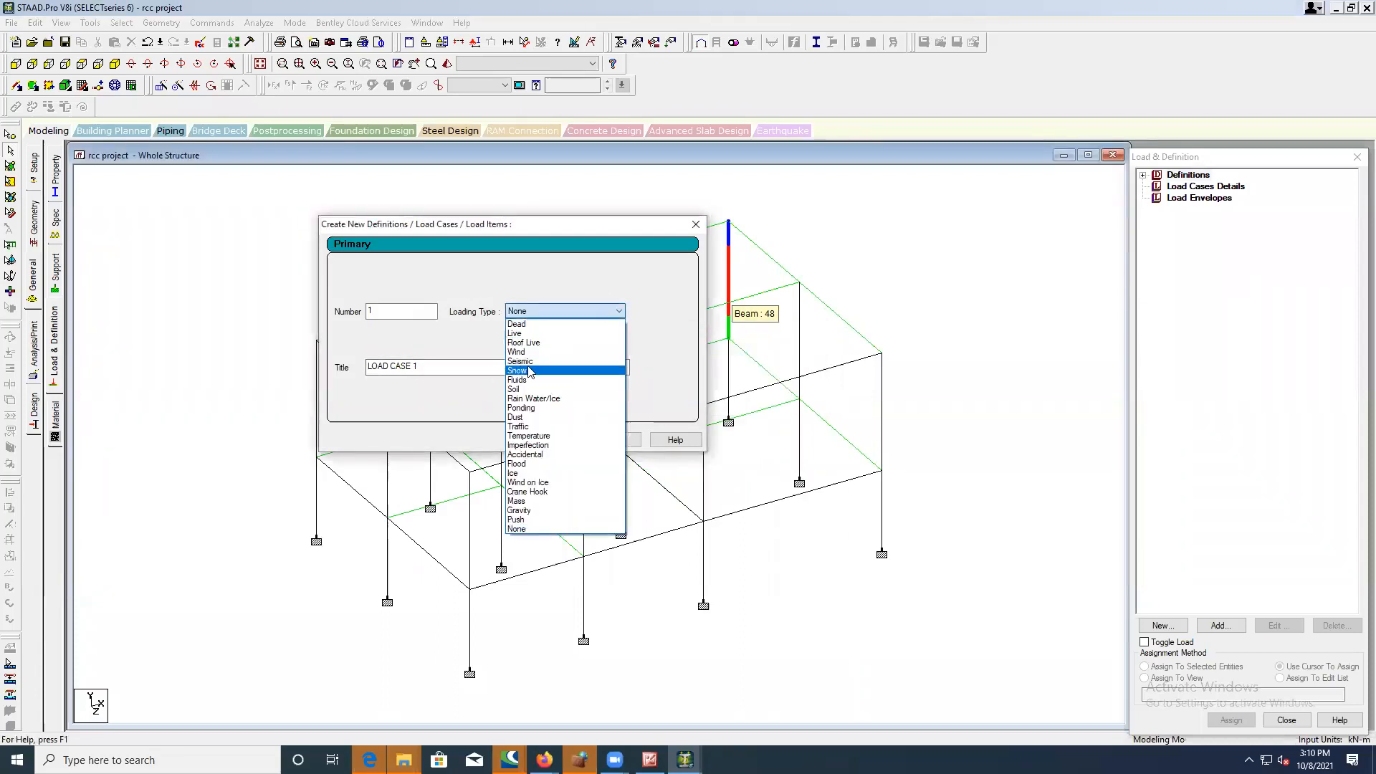
{"action": "left_click", "coordinate": [531, 329]}
{"action": "left_click_drag", "start_coordinate": [428, 368], "coordinate": [357, 372]}
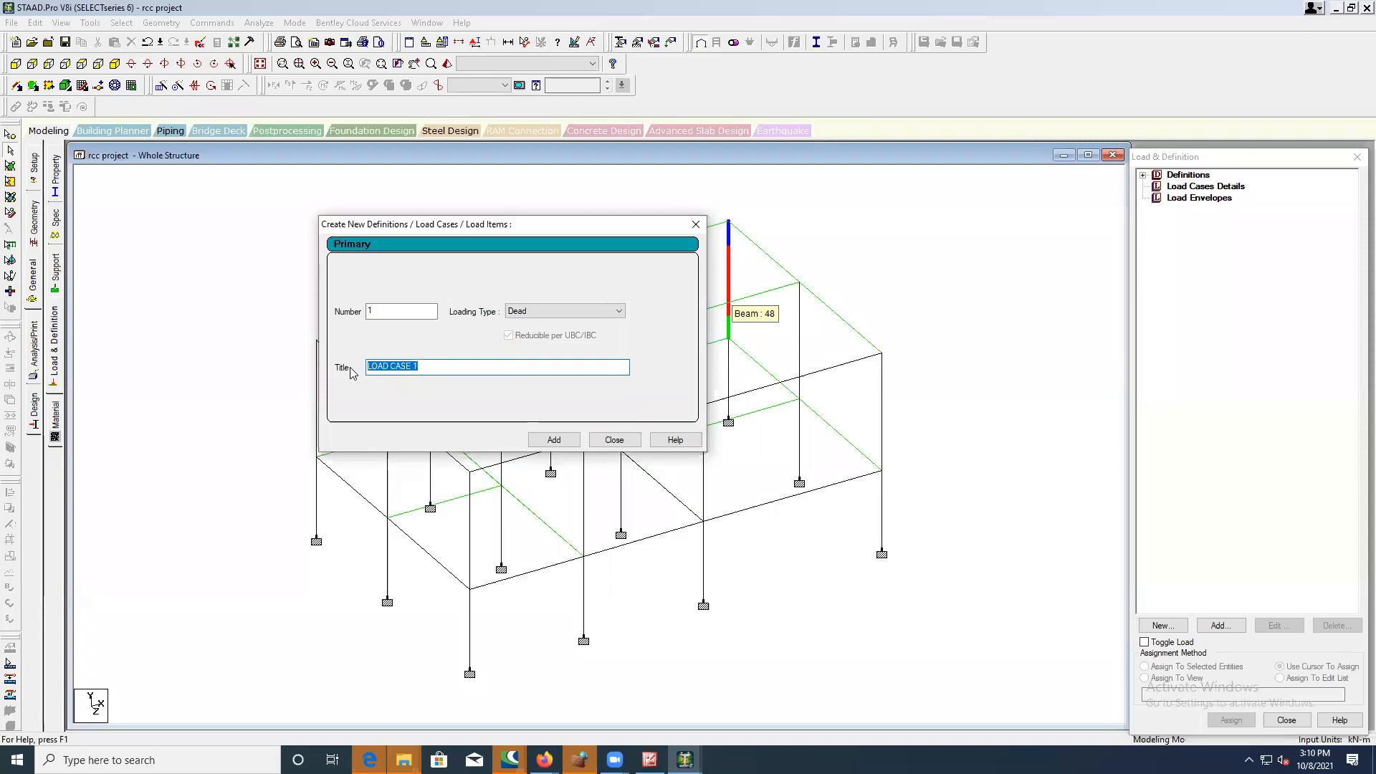
{"action": "type", "text": "dead"}
{"action": "left_click", "coordinate": [552, 440]}
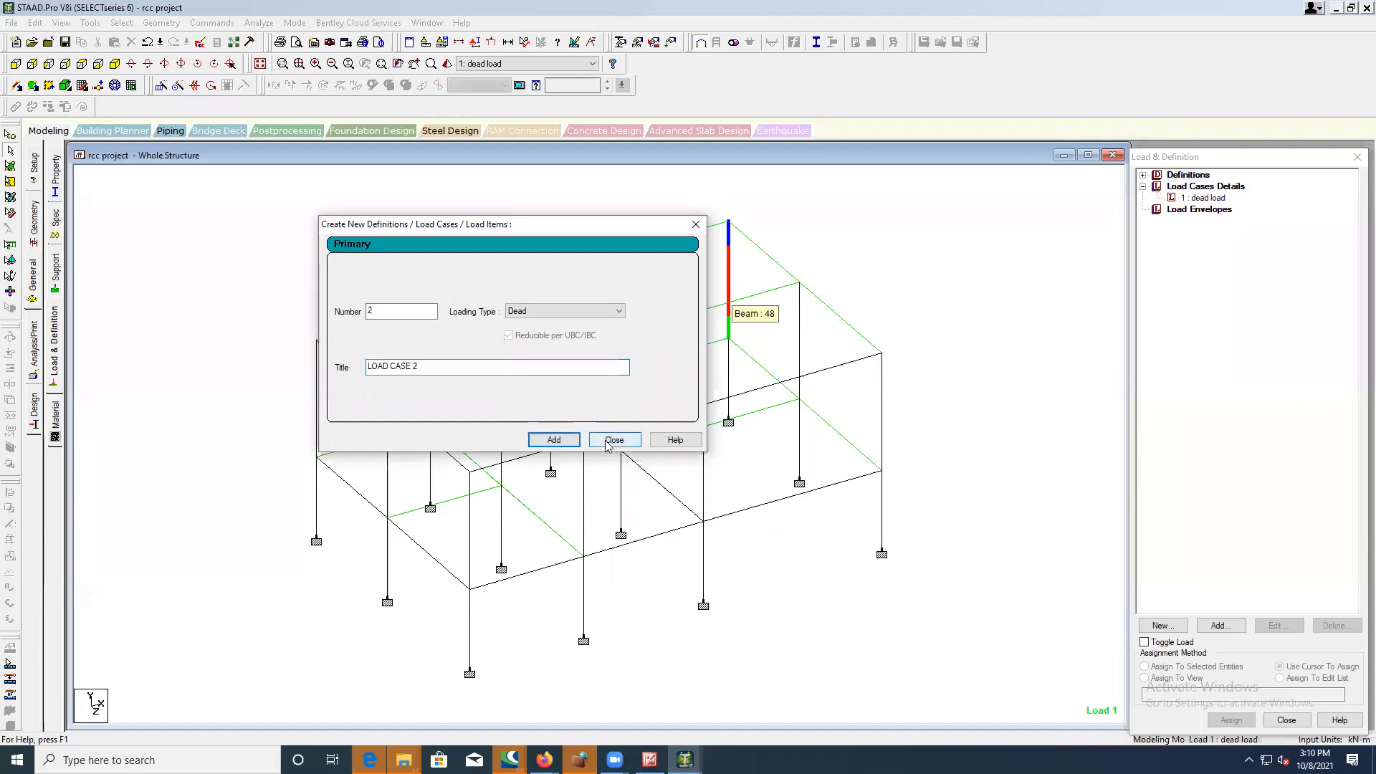
{"action": "left_click", "coordinate": [610, 441]}
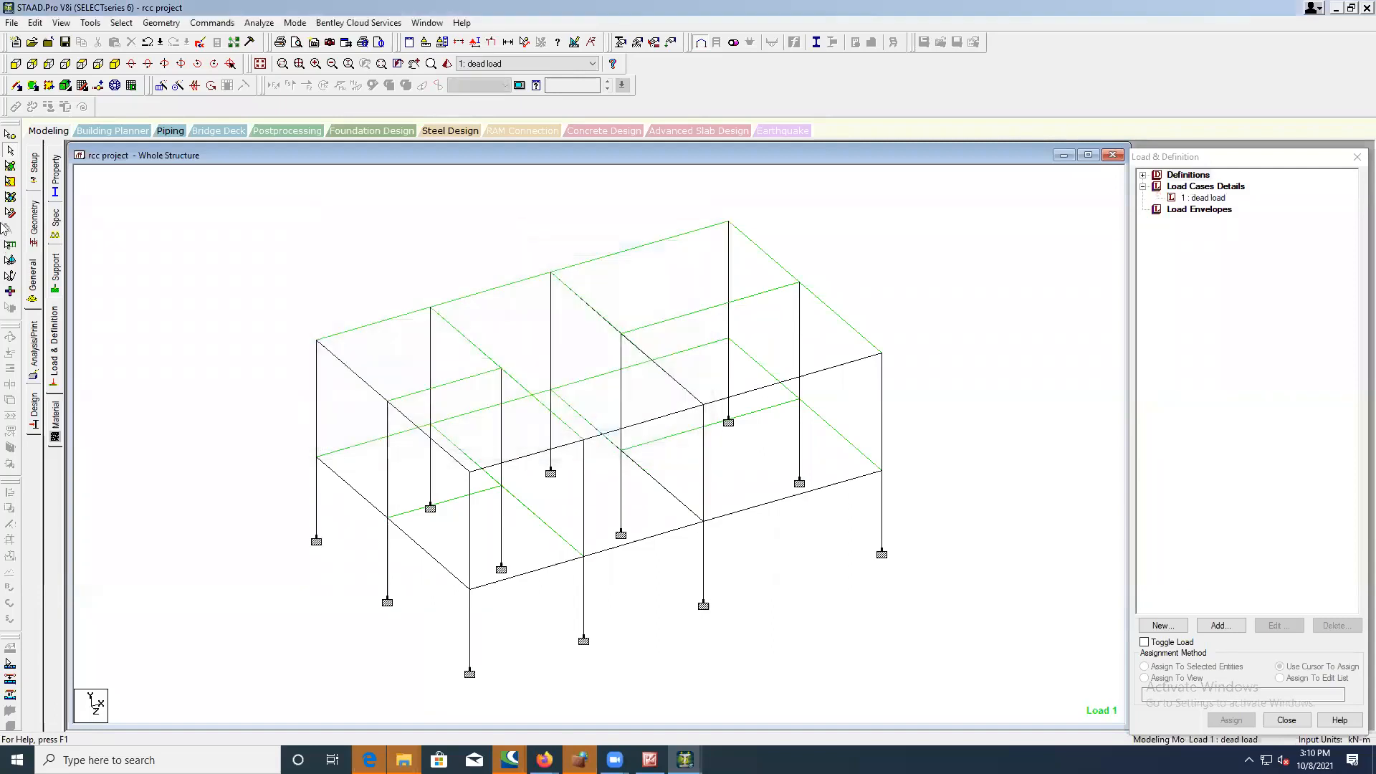
- Add primary load case 2 with loading type Live and the title "live load" under the load cases details
{"action": "left_click", "coordinate": [1205, 199]}
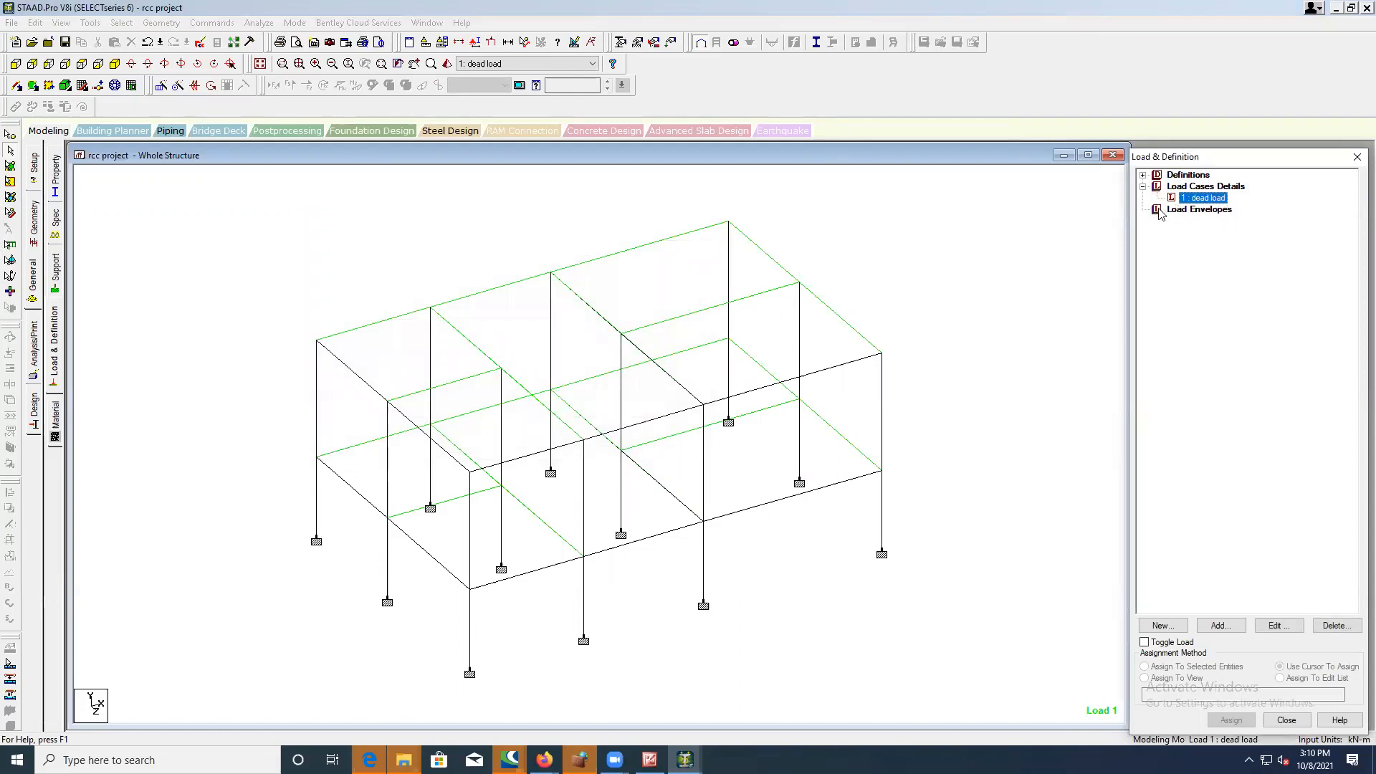
{"action": "left_click", "coordinate": [1187, 188]}
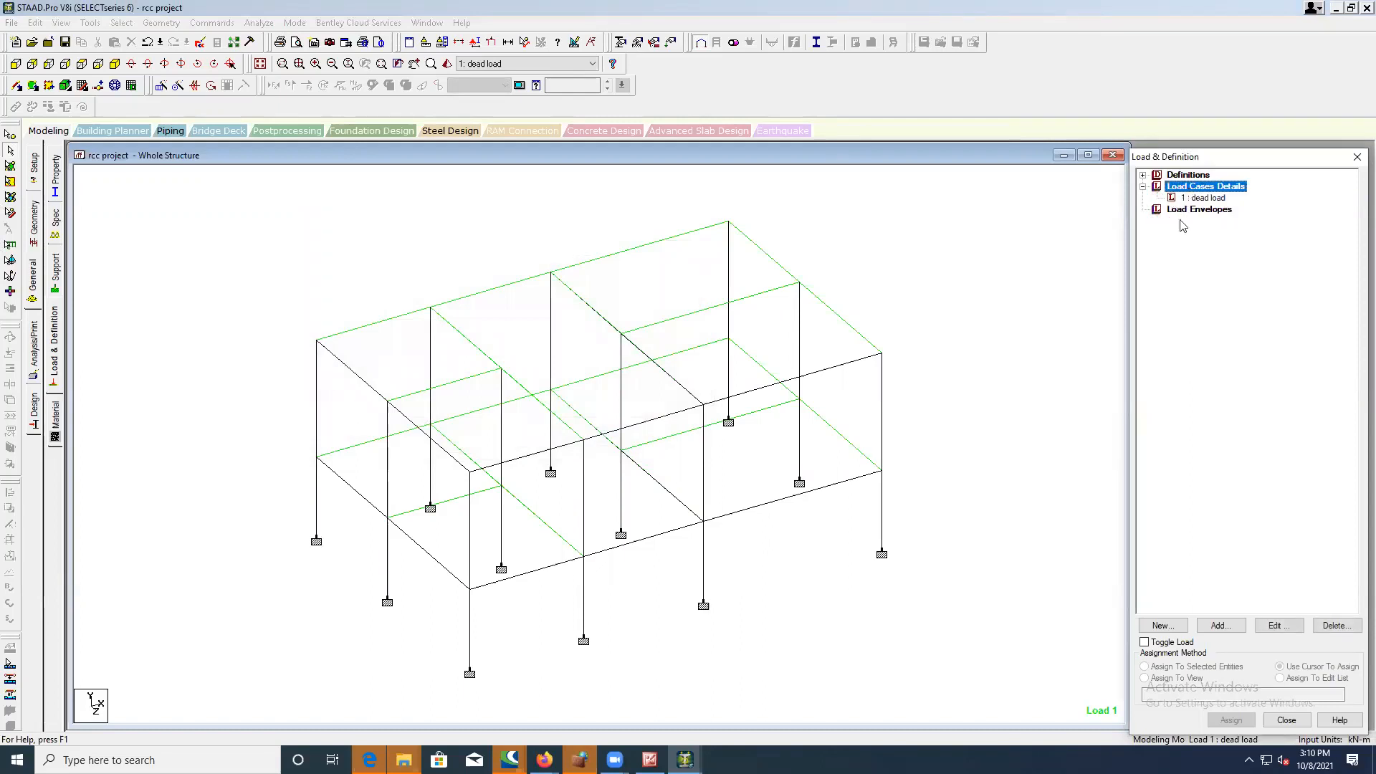
{"action": "left_click", "coordinate": [1220, 625]}
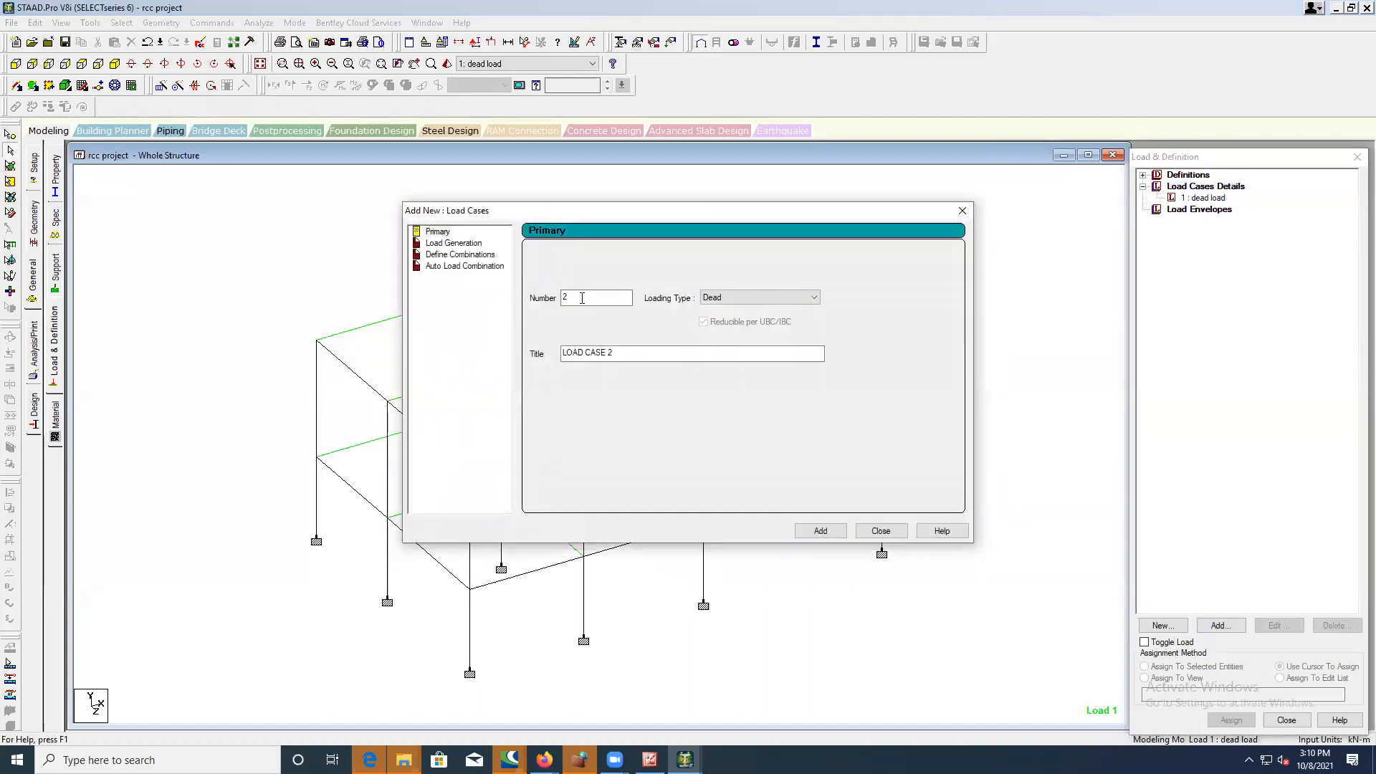
{"action": "left_click", "coordinate": [711, 298]}
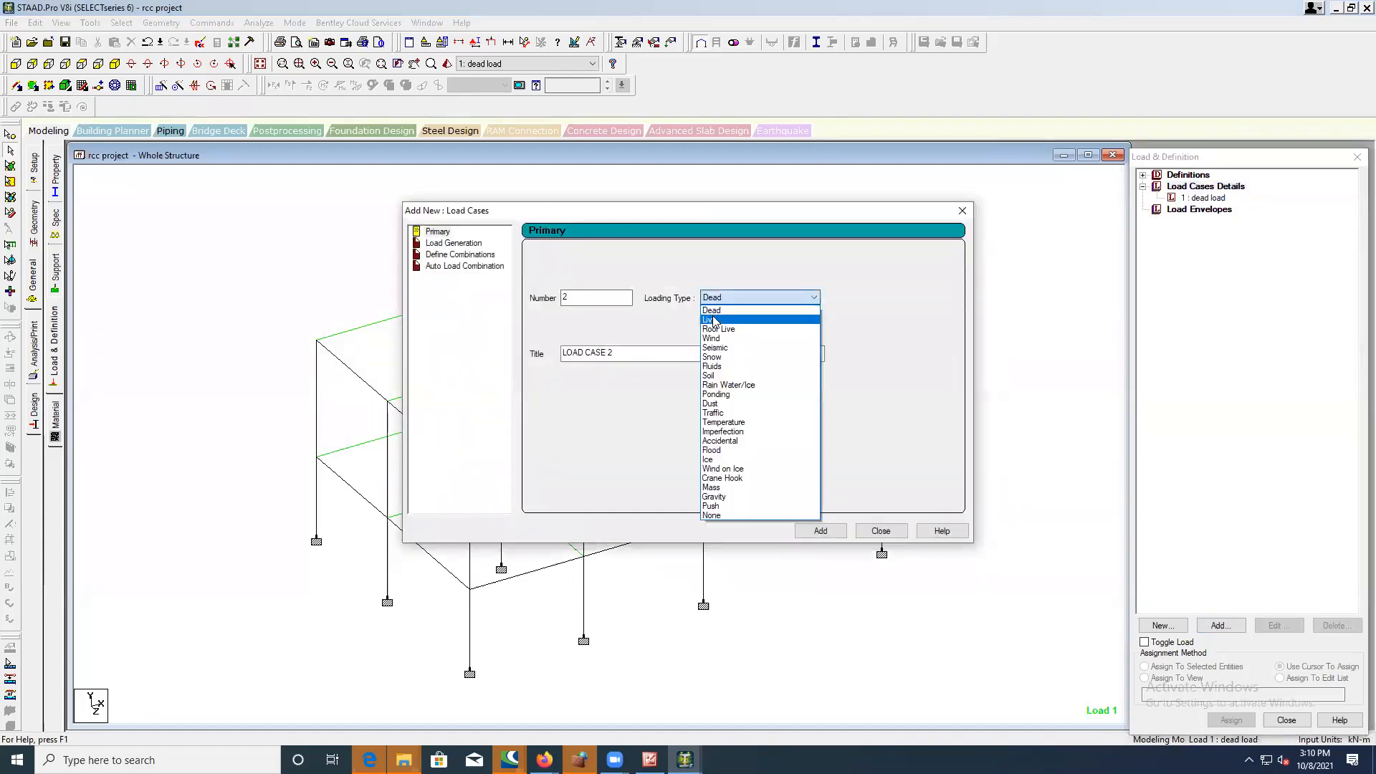
{"action": "left_click", "coordinate": [713, 320]}
{"action": "left_click", "coordinate": [641, 352]}
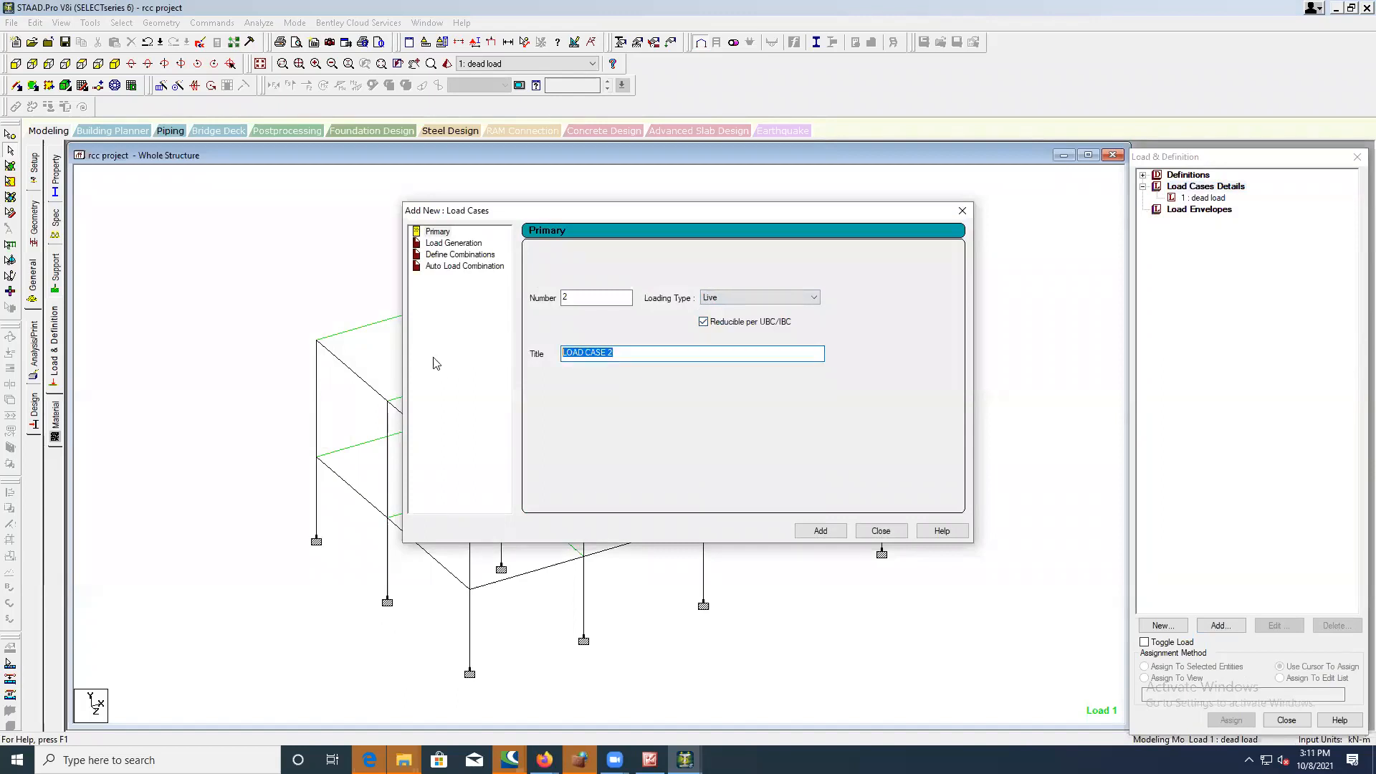
{"action": "type", "text": "live load"}
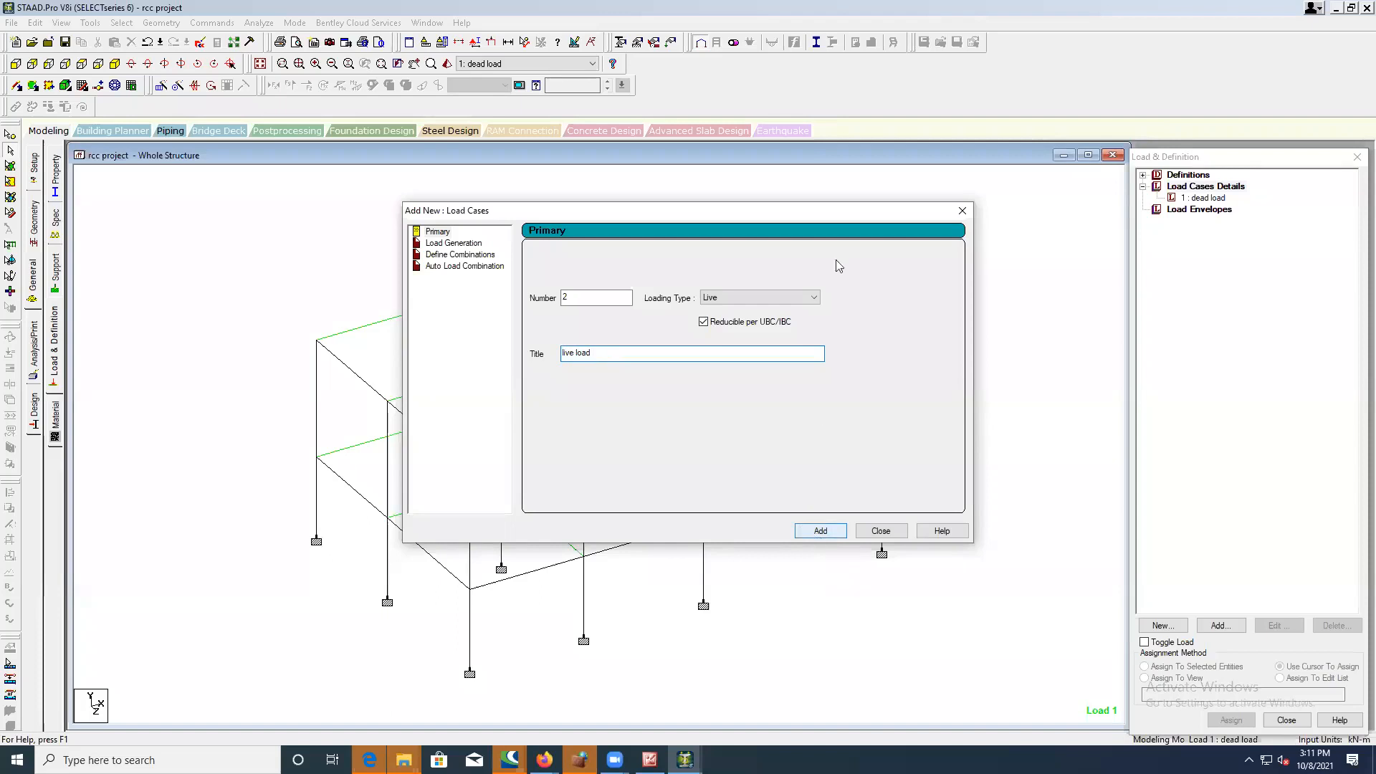
{"action": "left_click_drag", "start_coordinate": [770, 208], "coordinate": [645, 209]}
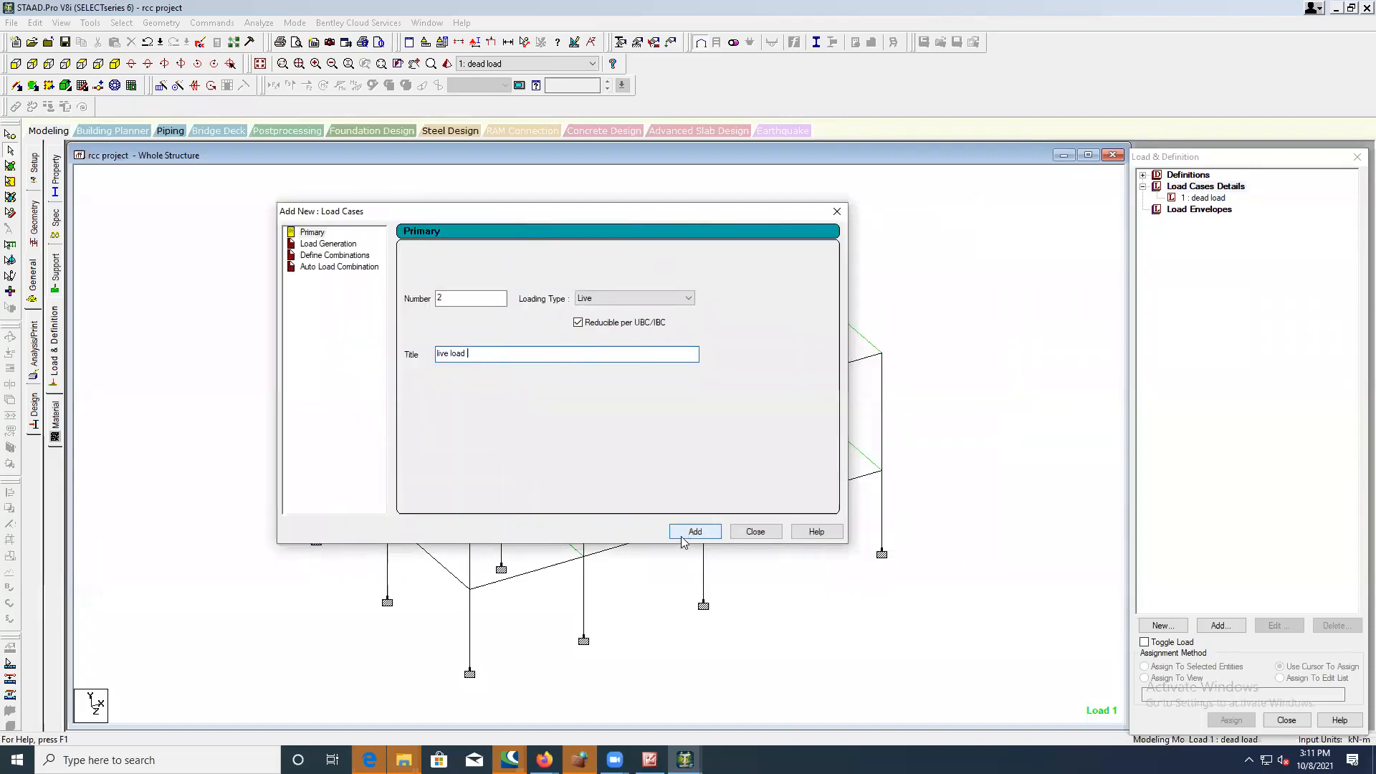
{"action": "left_click", "coordinate": [681, 537]}
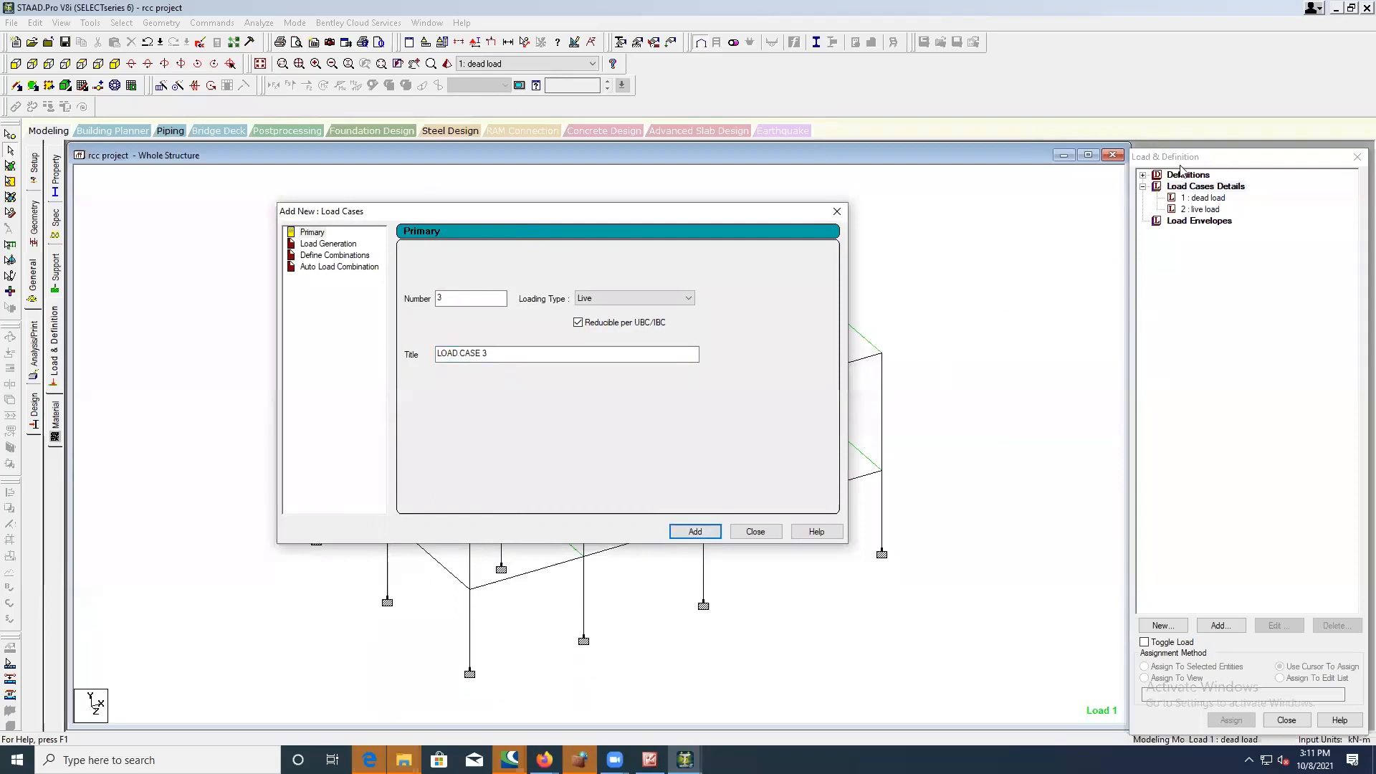
{"action": "left_click_drag", "start_coordinate": [1182, 160], "coordinate": [932, 177]}
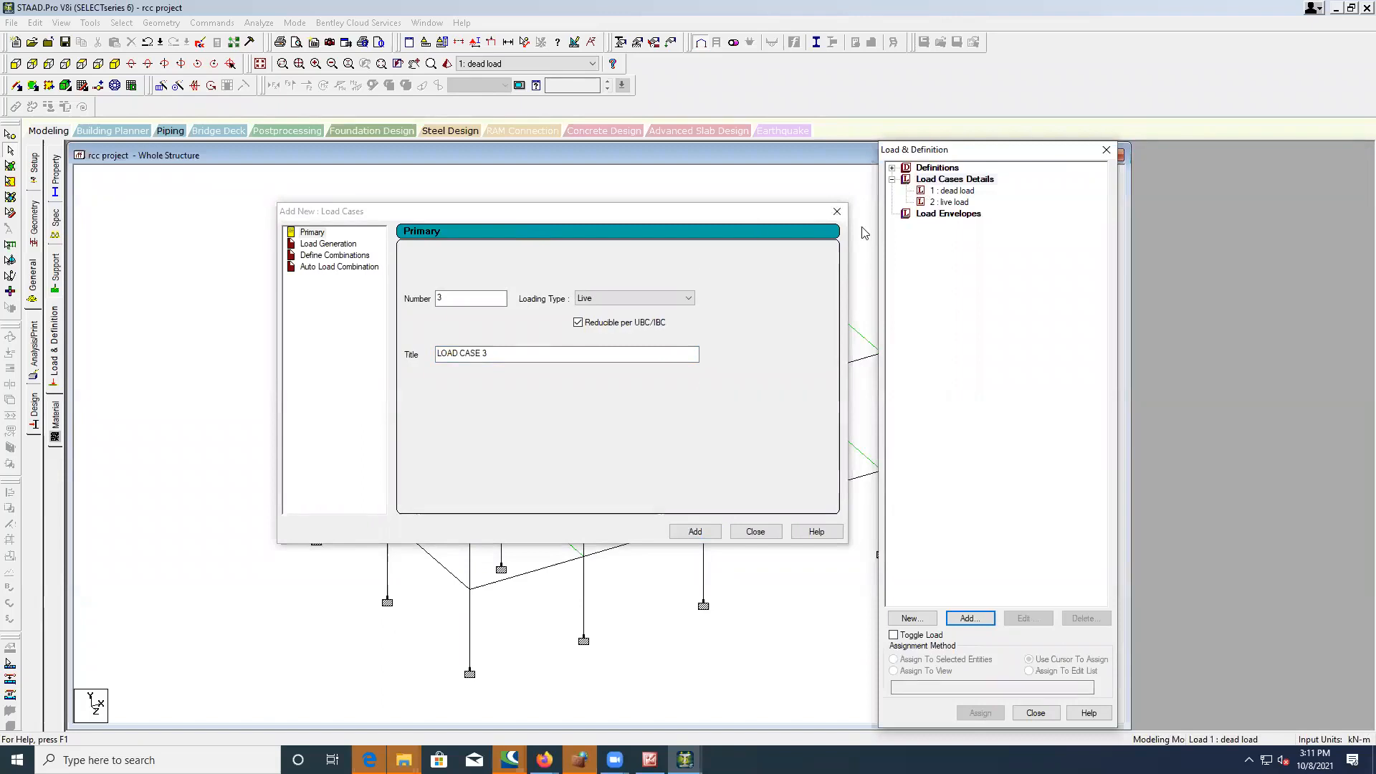
{"action": "left_click", "coordinate": [755, 532]}
- Add a selfweight load in the Y direction with factor -1 to the dead load case
{"action": "left_click", "coordinate": [946, 192]}
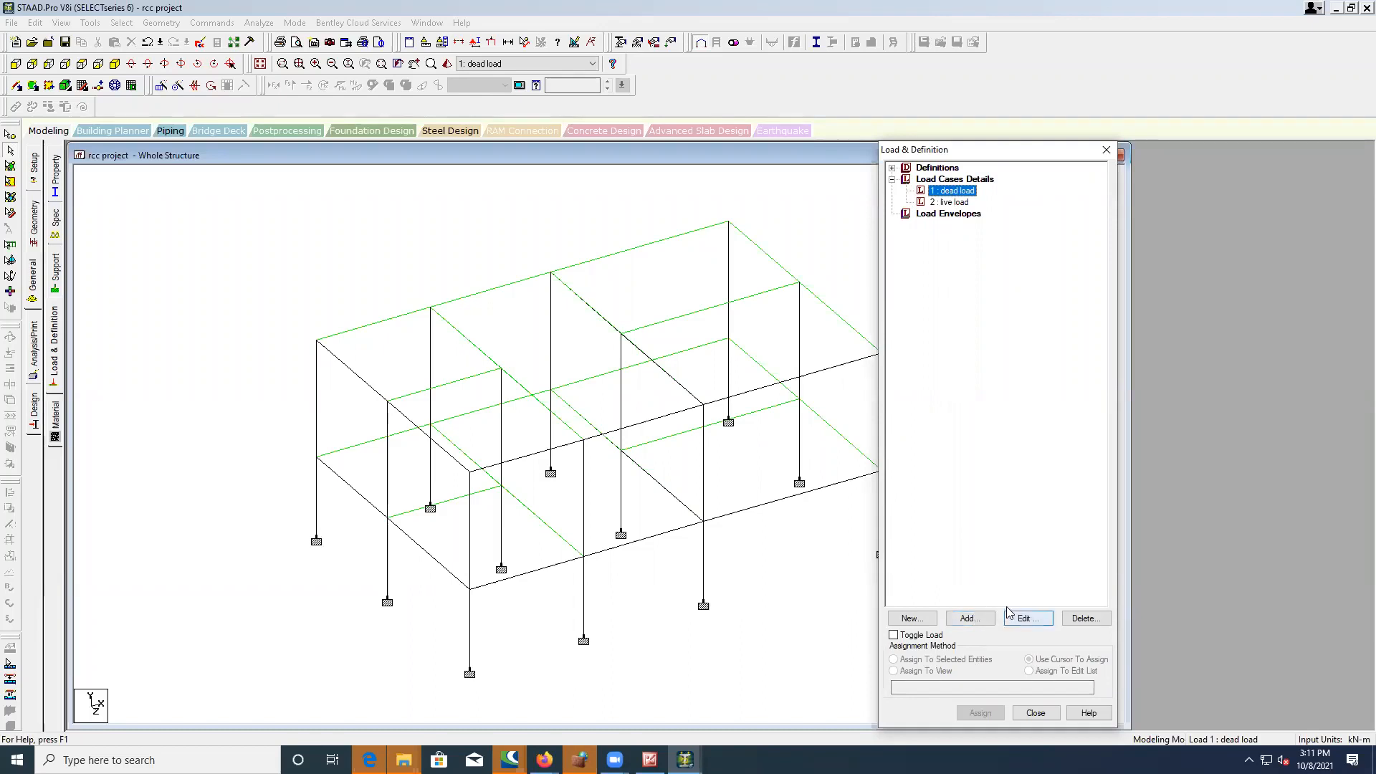
{"action": "left_click", "coordinate": [969, 620]}
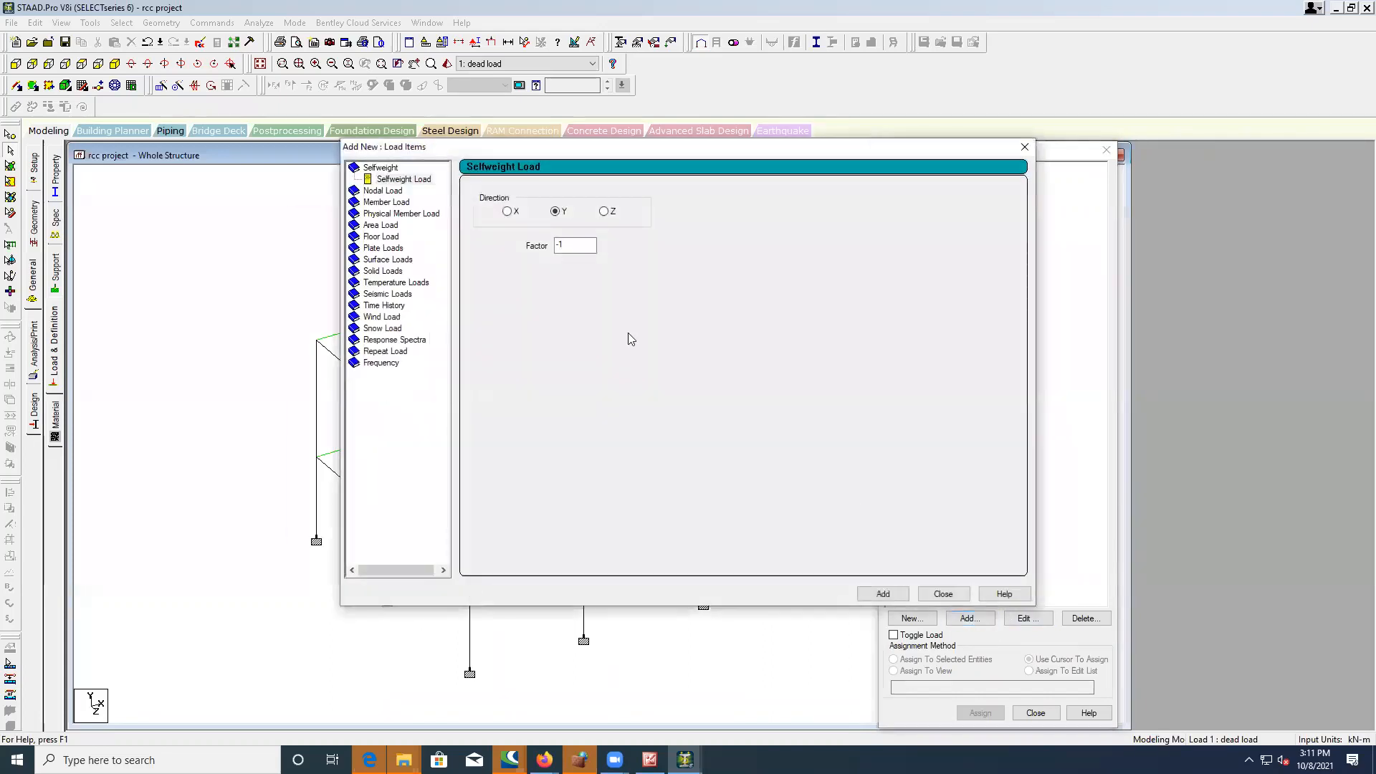
{"action": "left_click", "coordinate": [401, 181]}
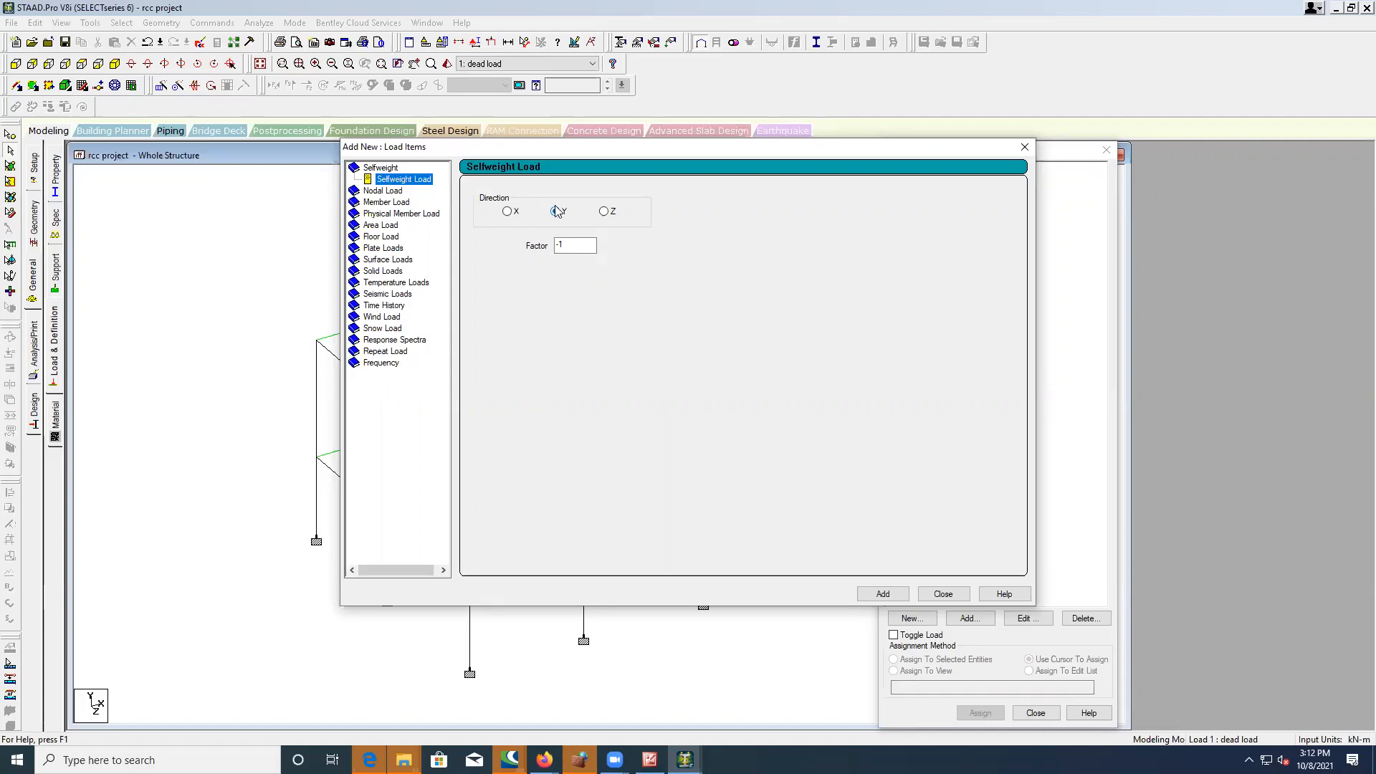
{"action": "left_click", "coordinate": [566, 245]}
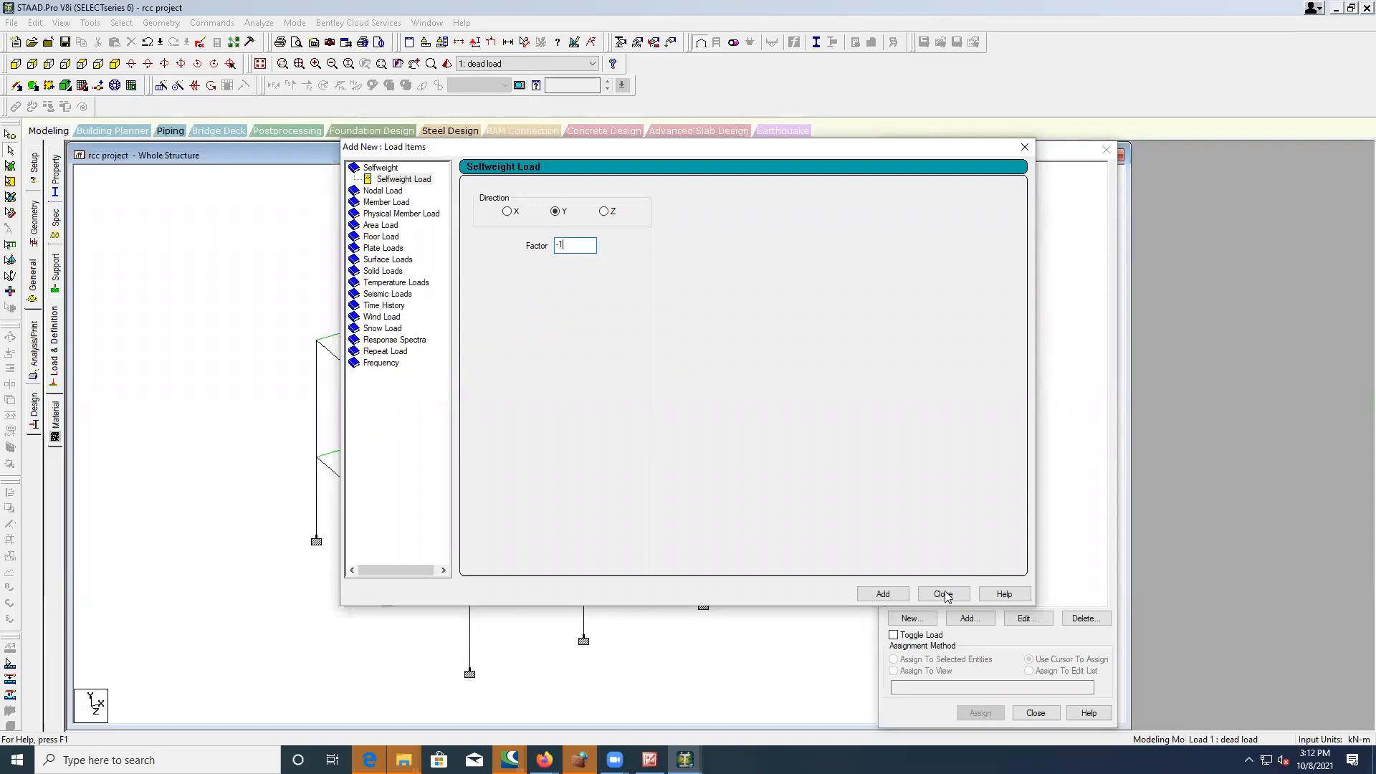
{"action": "left_click", "coordinate": [884, 594]}
{"action": "left_click", "coordinate": [938, 598]}
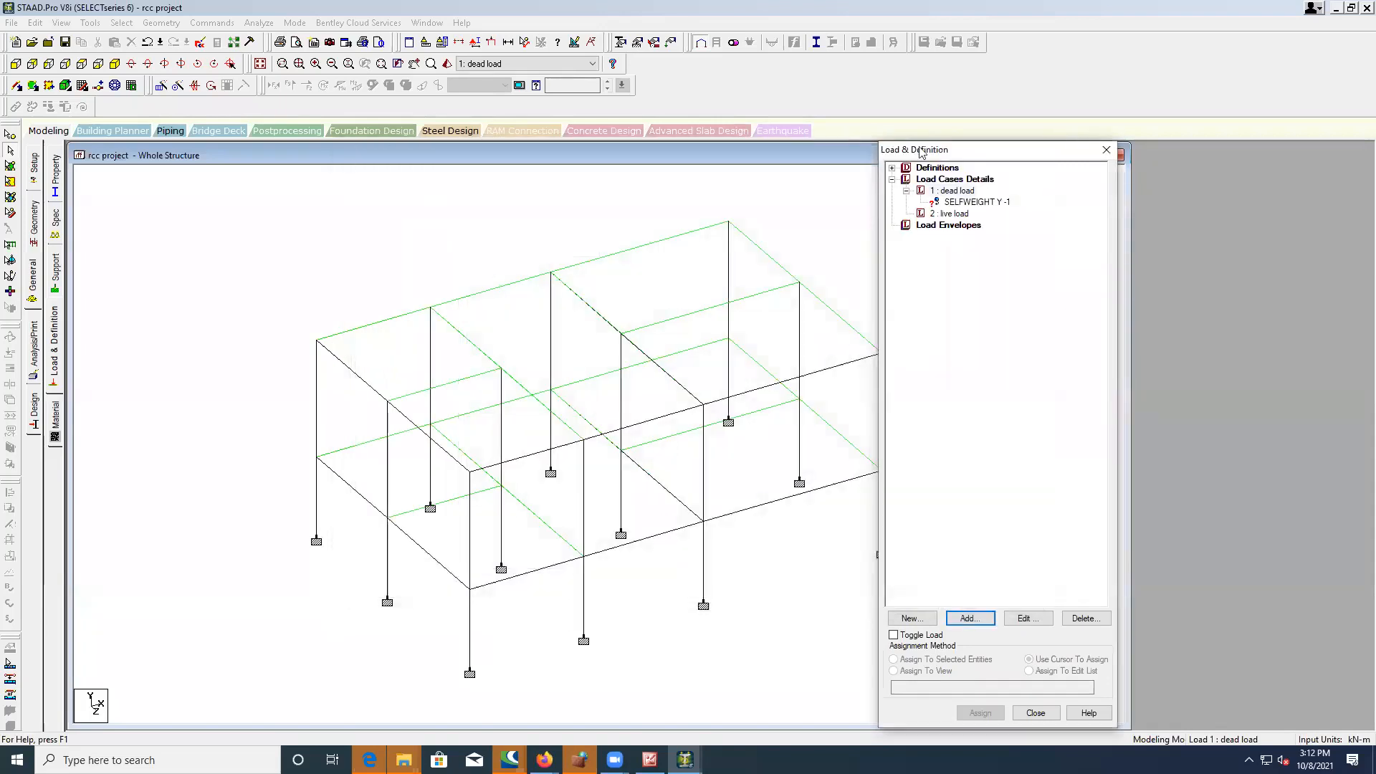
- Check the selfweight load's settings and assign it to all members in the view, confirming the assignment and clearing the highlight
{"action": "left_click", "coordinate": [975, 203]}
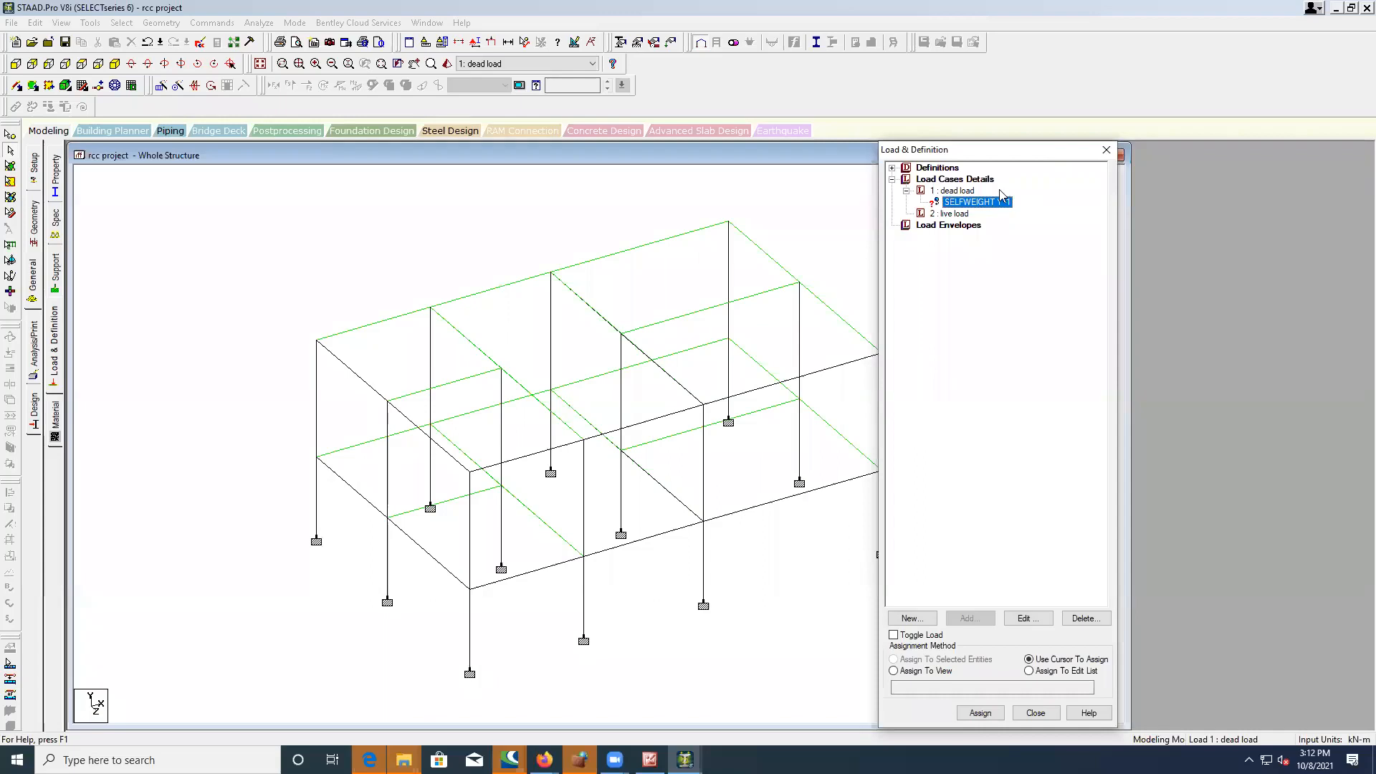
{"action": "double_click", "coordinate": [939, 204]}
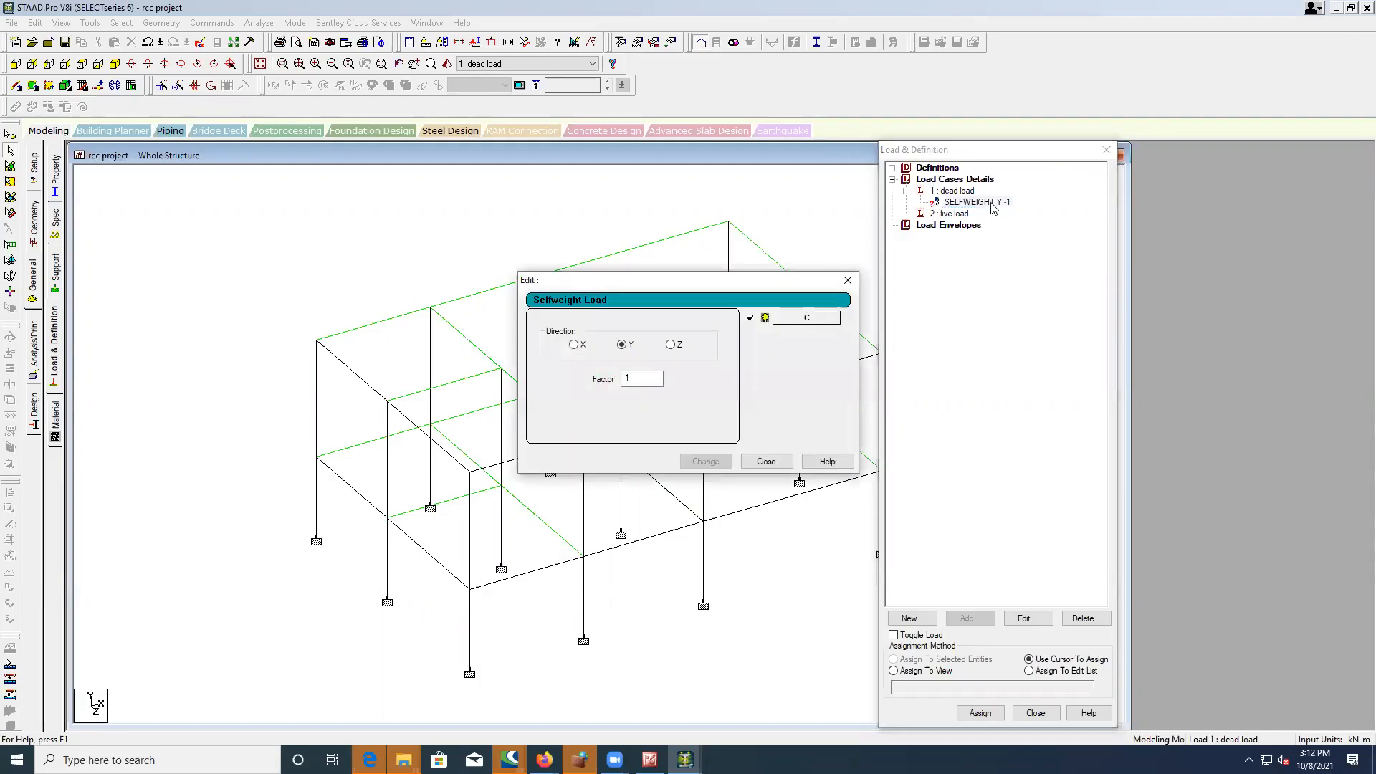
{"action": "left_click", "coordinate": [848, 280]}
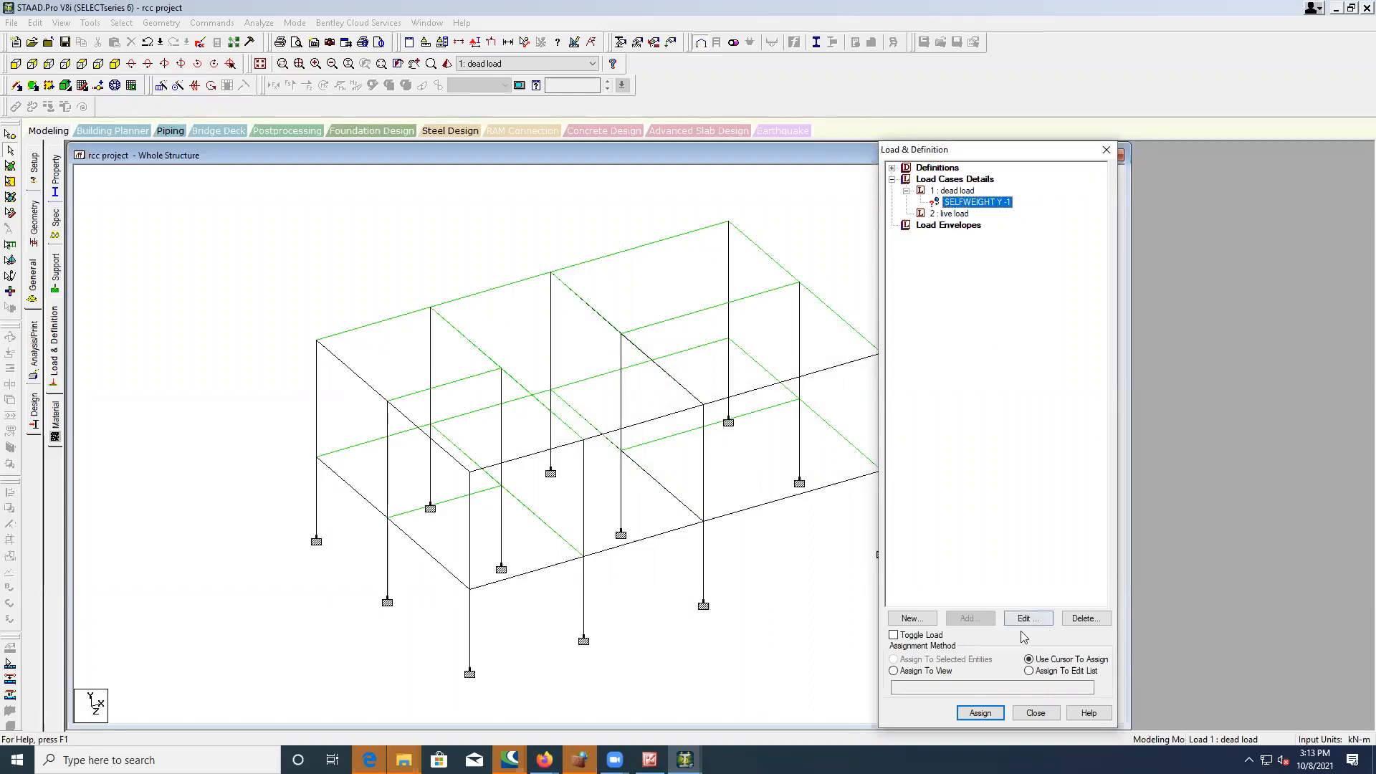
{"action": "left_click", "coordinate": [1071, 657]}
{"action": "left_click", "coordinate": [893, 670]}
{"action": "left_click", "coordinate": [980, 712]}
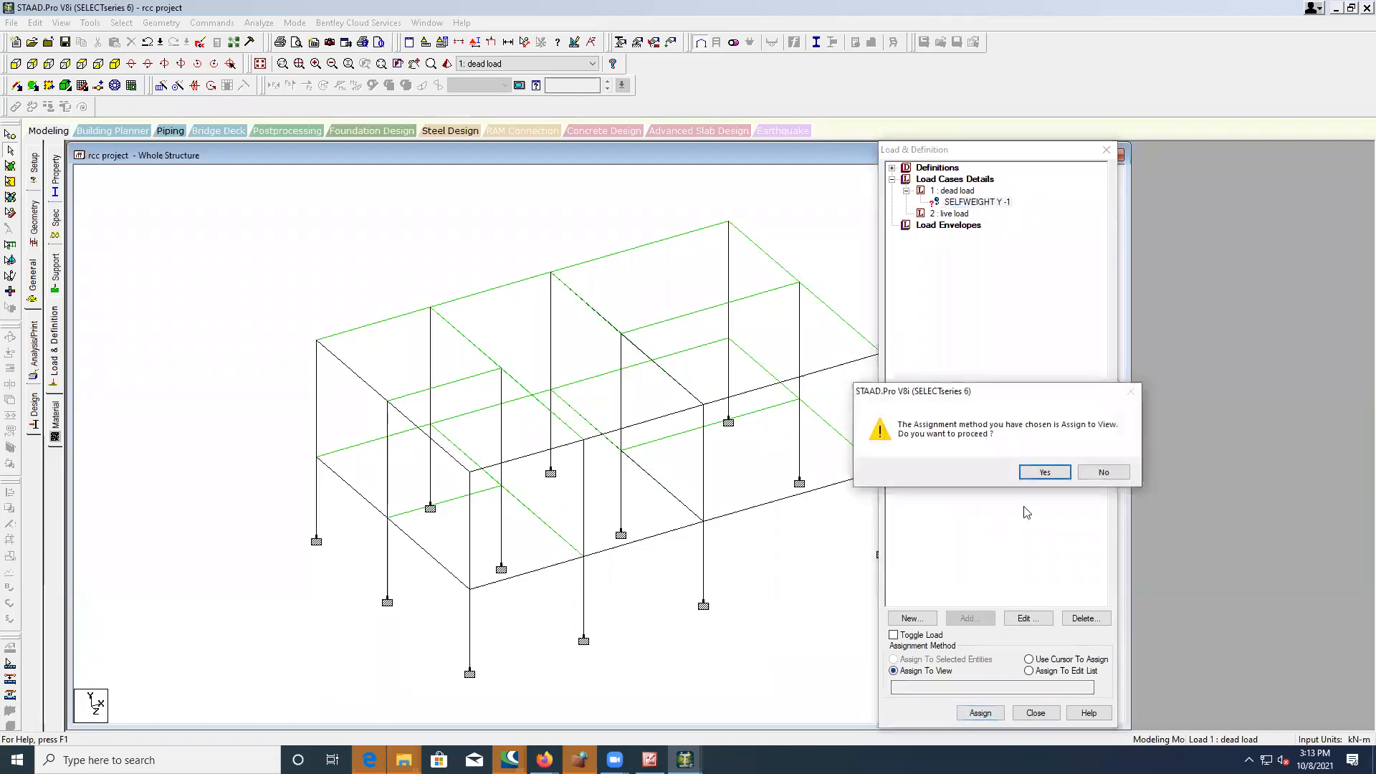
{"action": "left_click", "coordinate": [1044, 471]}
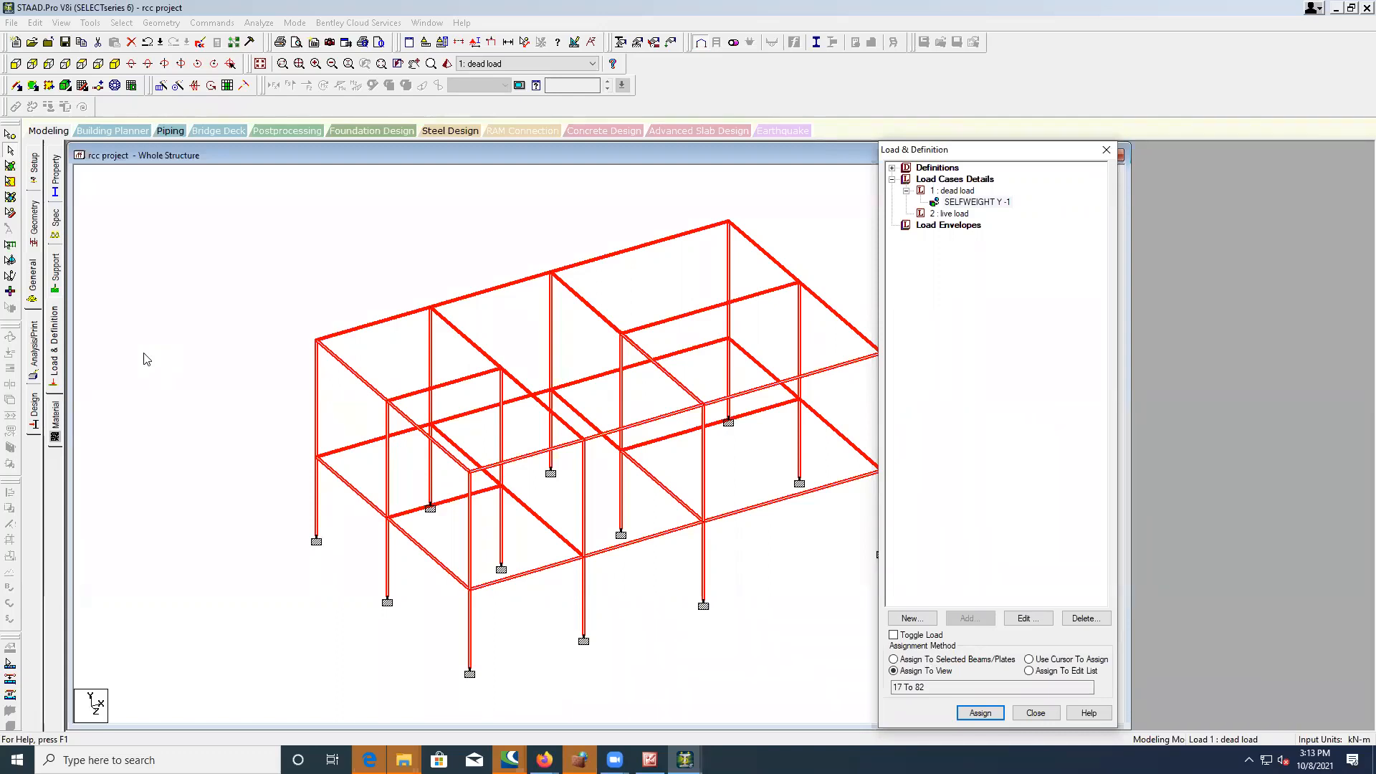
{"action": "left_click", "coordinate": [793, 550]}
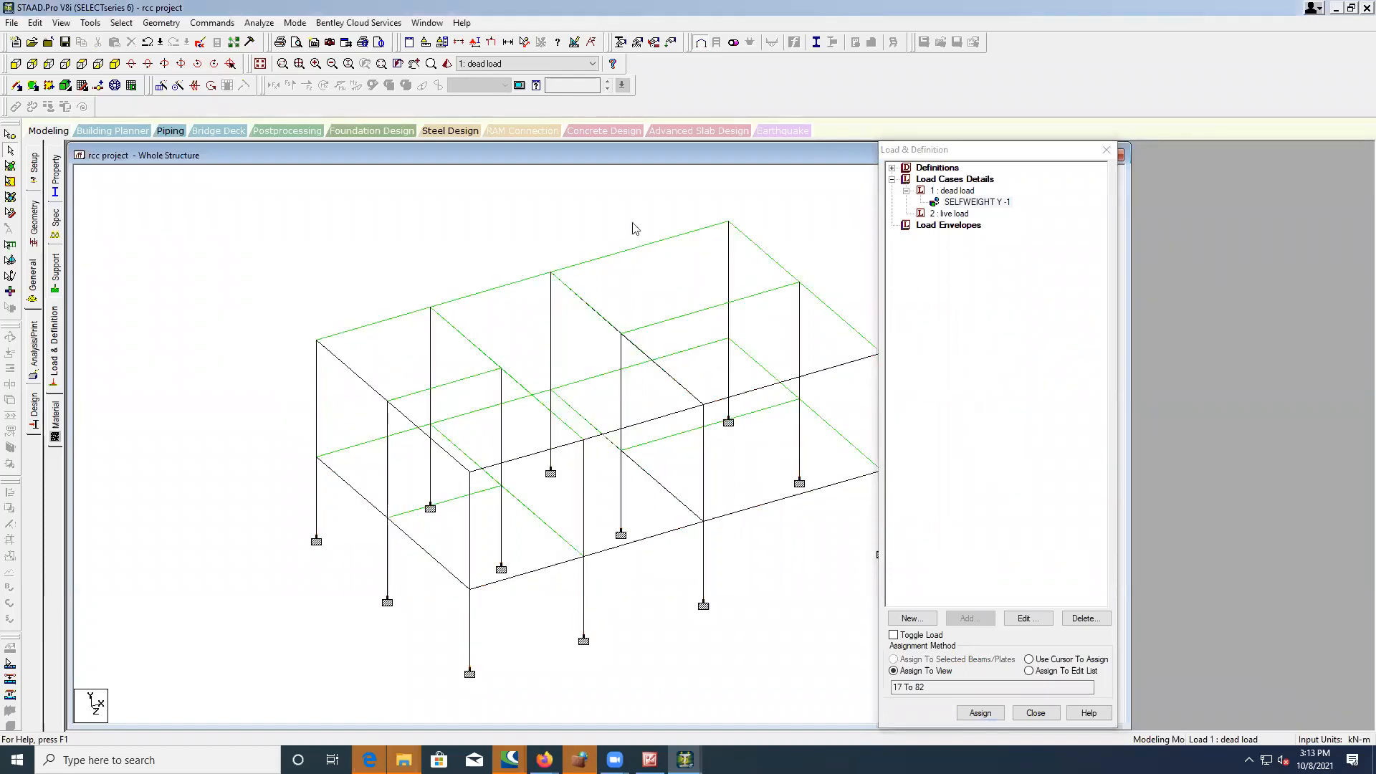
- Select the dead load's selfweight entry to highlight its assigned members, and accept the auto save
{"action": "left_click", "coordinate": [949, 204]}
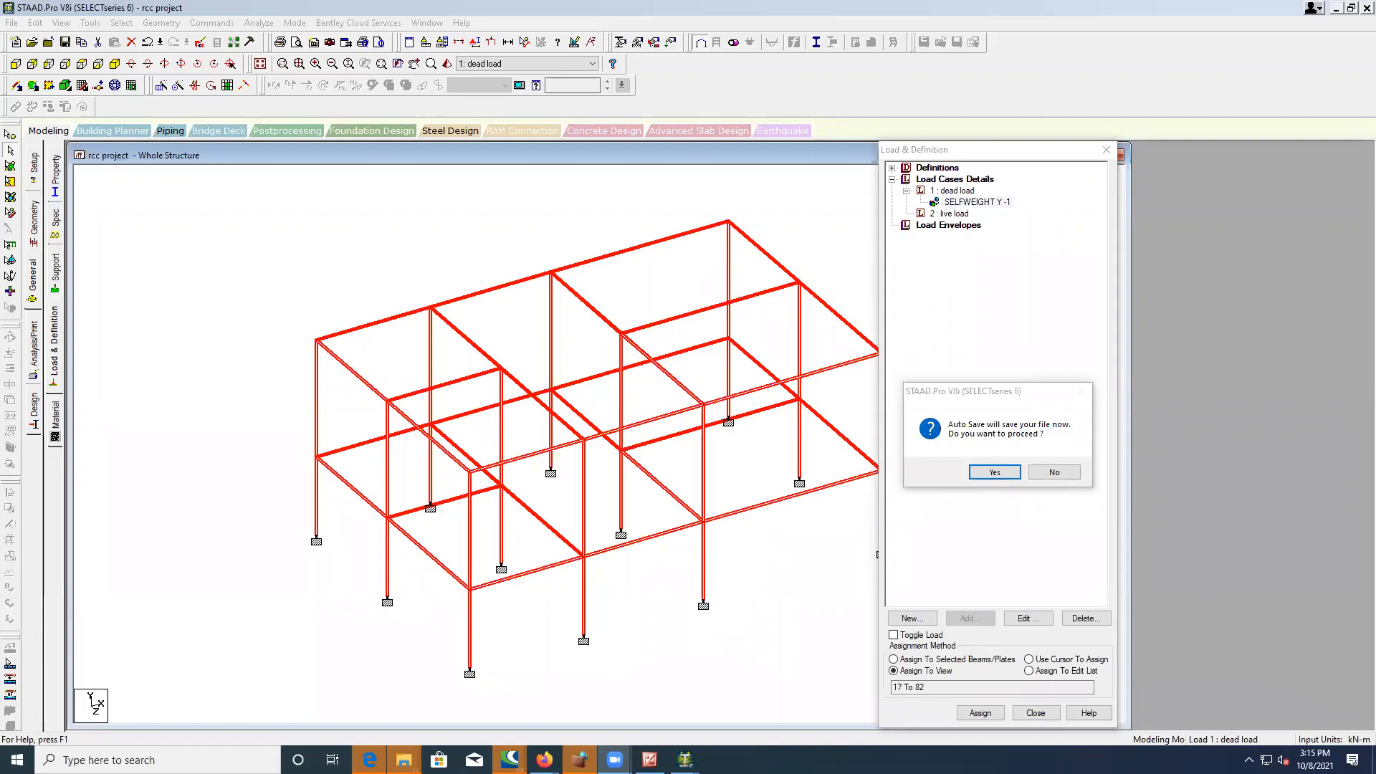
{"action": "left_click", "coordinate": [988, 475]}
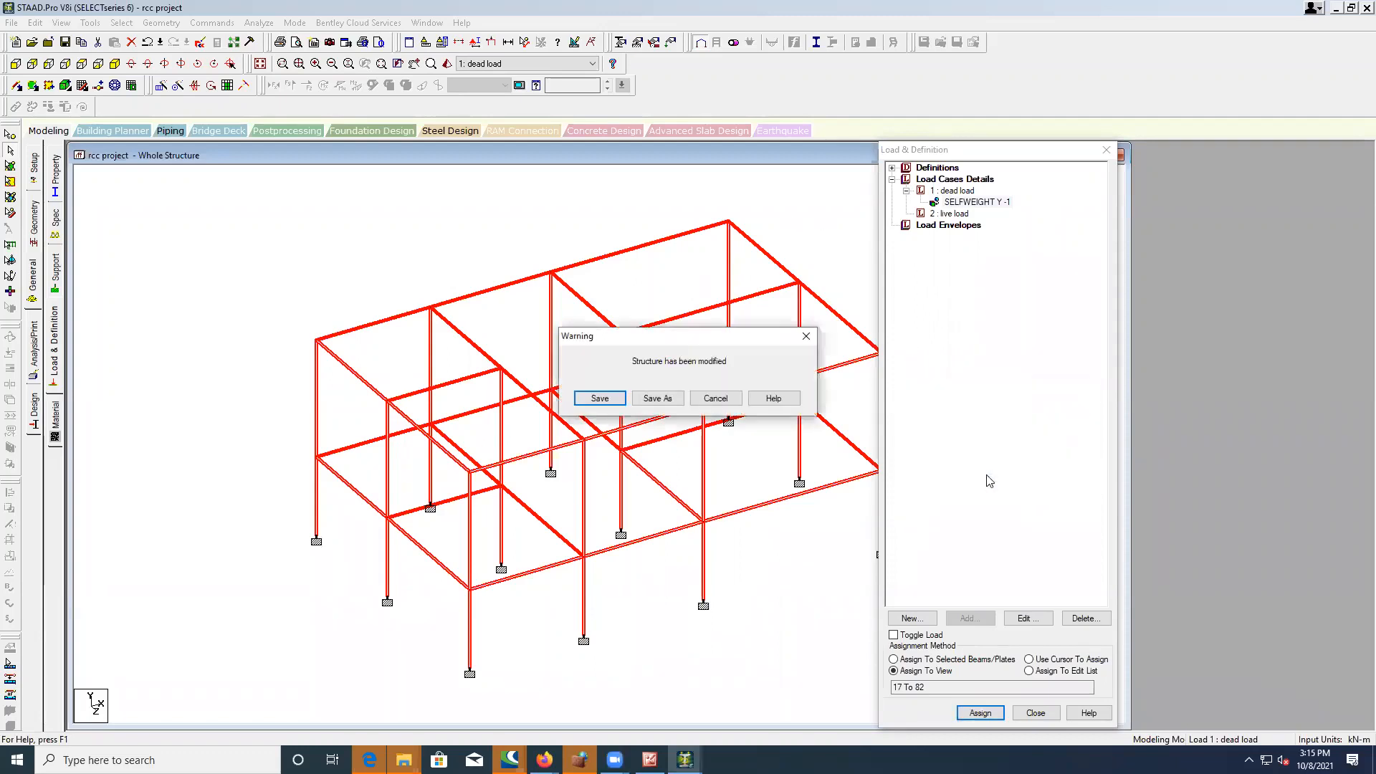